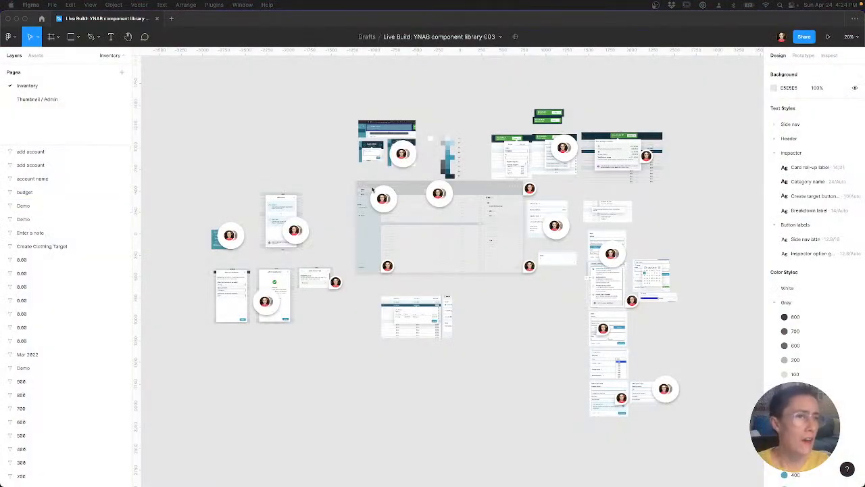
# Step: Look through the text styles and the grey and teal color styles saved in the Figma file
pyautogui.scroll(-5, 800, 338)
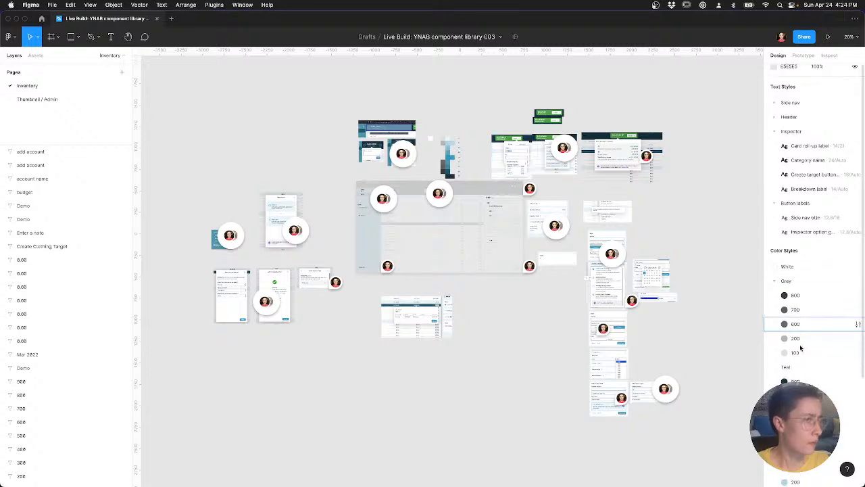
pyautogui.scroll(1, 801, 348)
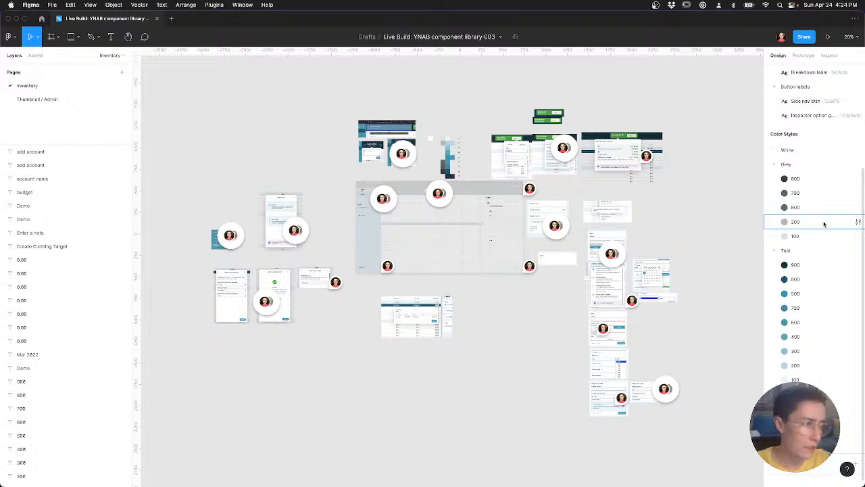
pyautogui.scroll(5, 826, 241)
pyautogui.scroll(6, 827, 241)
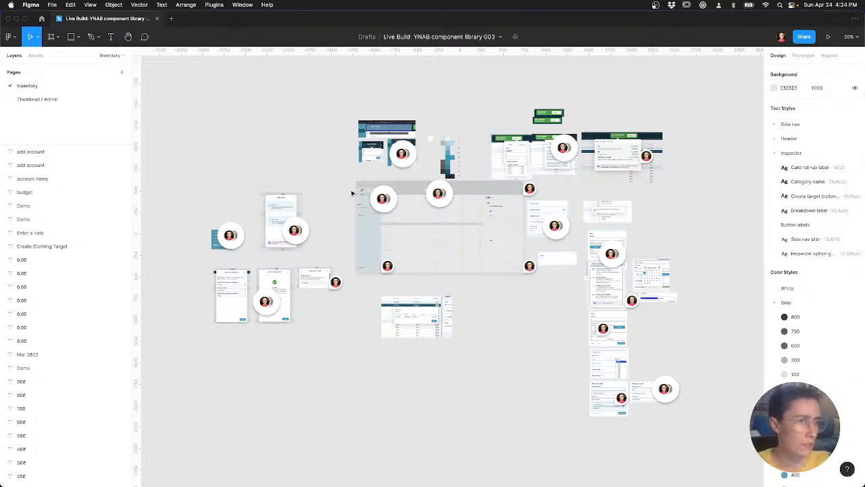
# Step: Inspect the text style of the budget name label in the side nav of the budget screen inventory, then deselect it
pyautogui.scroll(5, 369, 182)
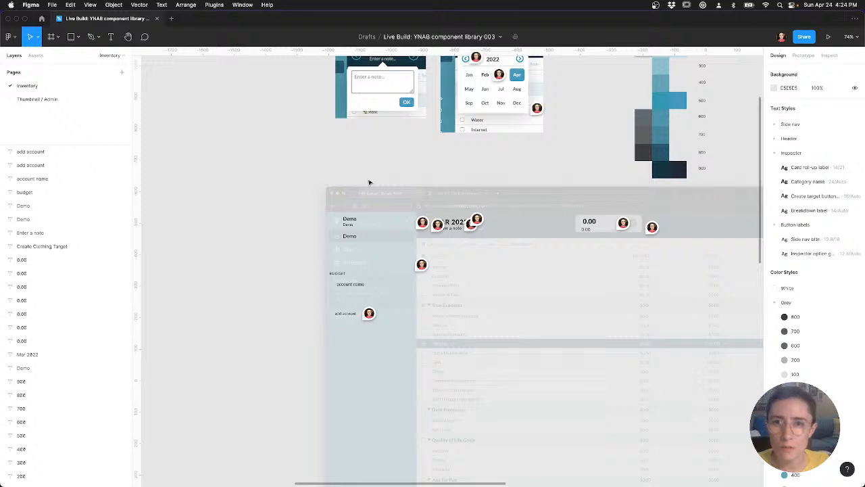
pyautogui.moveTo(369, 181); pyautogui.dragTo(302, 152)
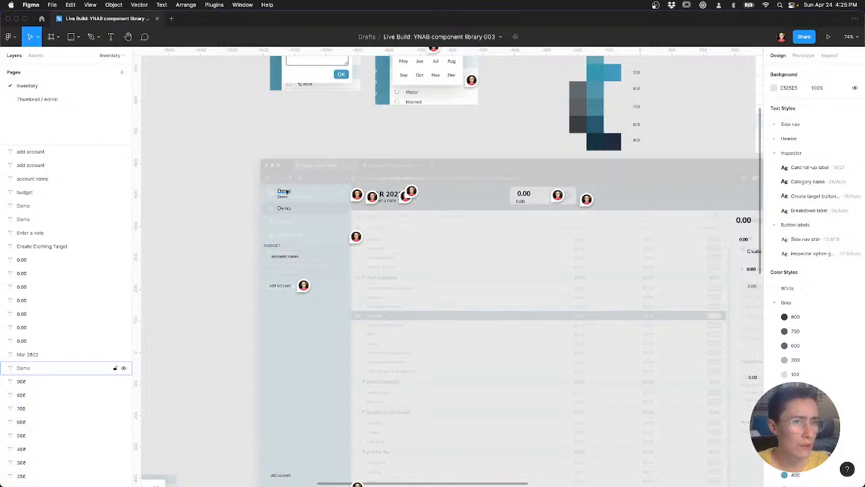
pyautogui.click(286, 192)
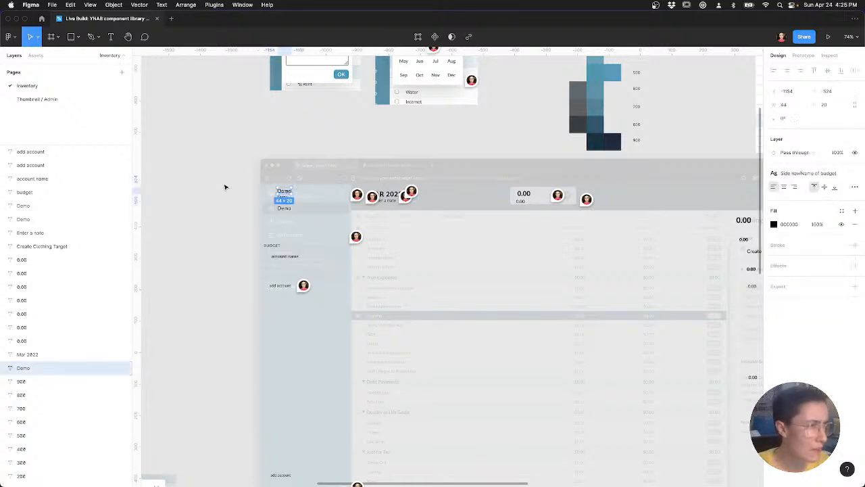
pyautogui.click(688, 163)
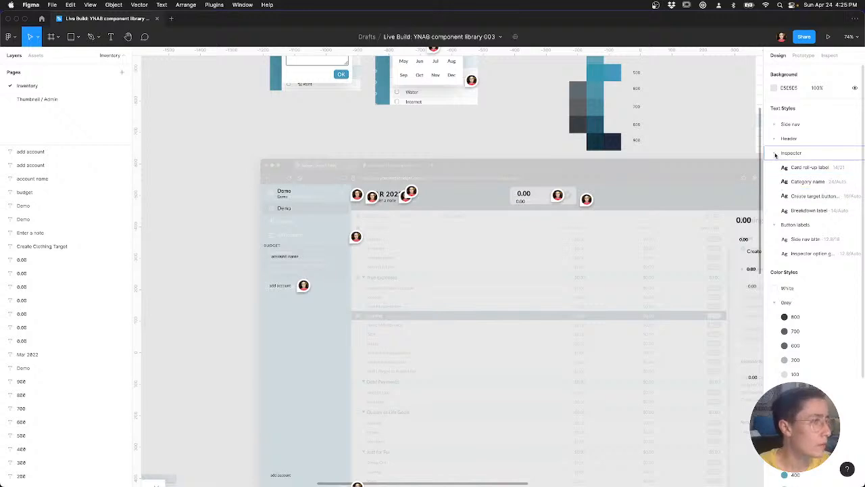
# Step: Expand the Header and Side nav text style groups to examine the styles they contain
pyautogui.click(775, 138)
pyautogui.click(772, 126)
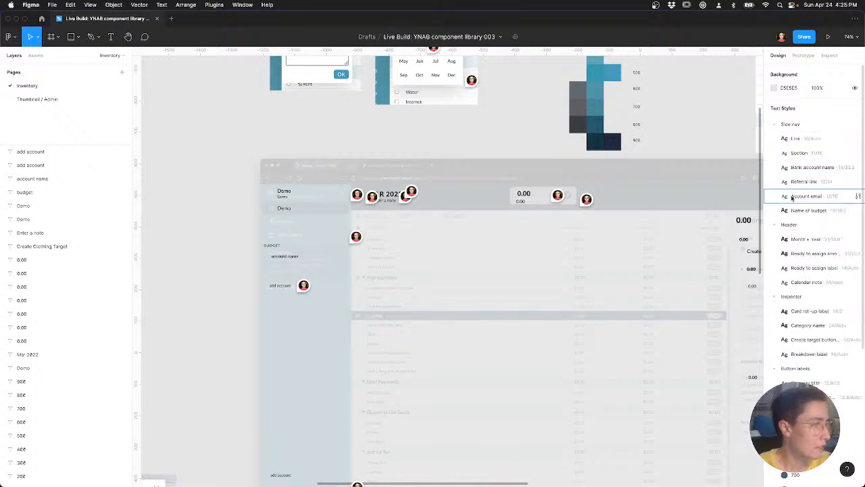
pyautogui.moveTo(795, 427); pyautogui.dragTo(721, 419)
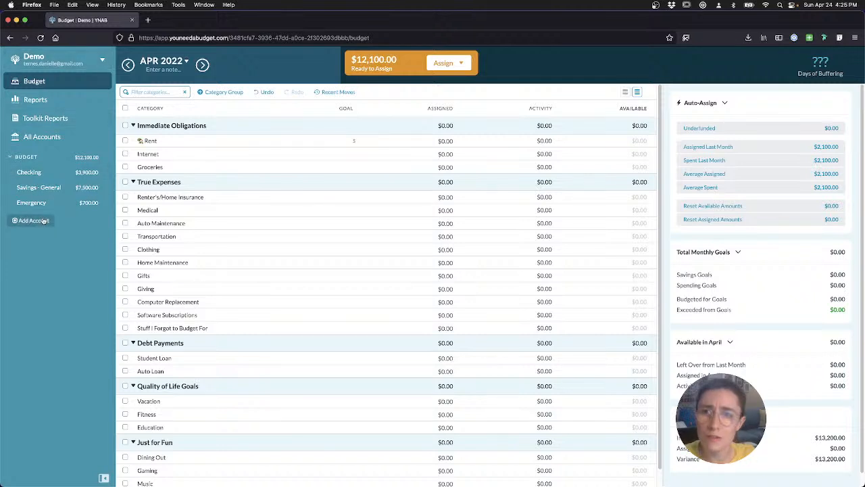
# Step: Switch to the YNAB budget in Firefox and view the Ready to Assign breakdown for April 2022, then close it
pyautogui.click(61, 103)
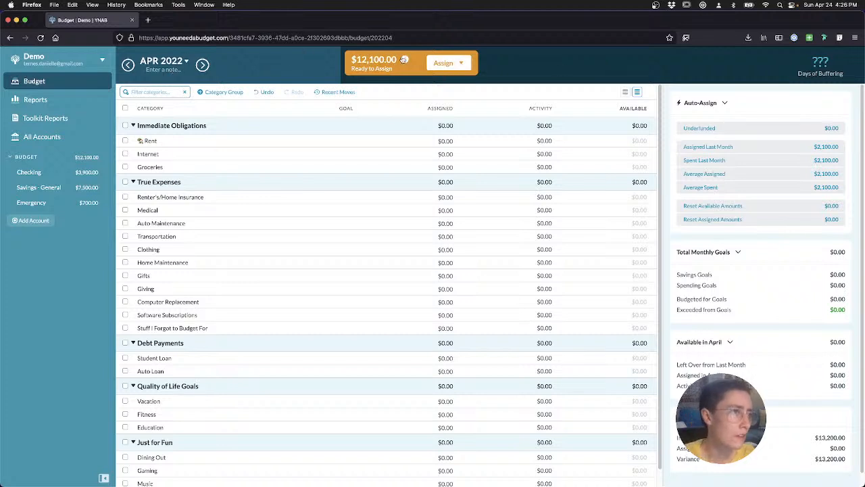
pyautogui.click(376, 60)
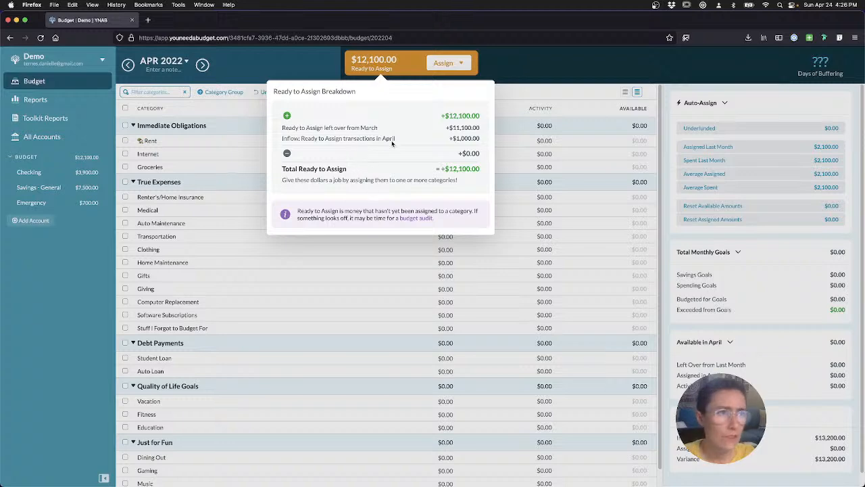
pyautogui.click(508, 70)
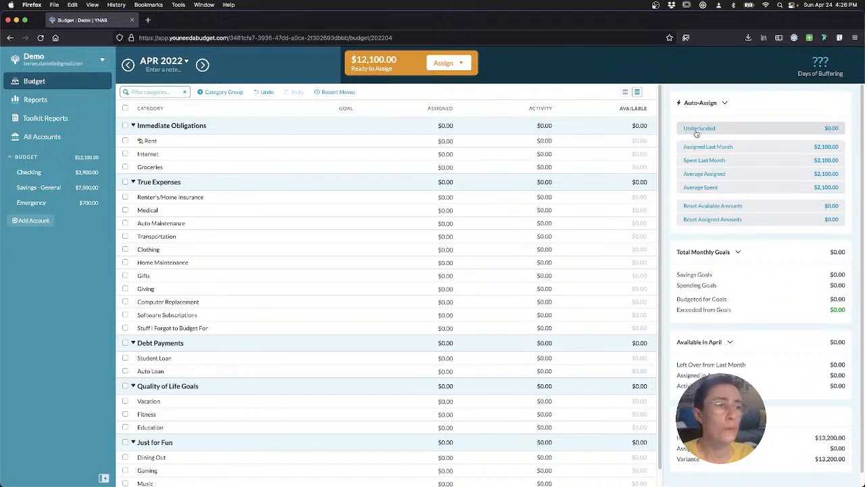
# Step: View the inspector details for the Rent category, then clear its selection
pyautogui.click(284, 140)
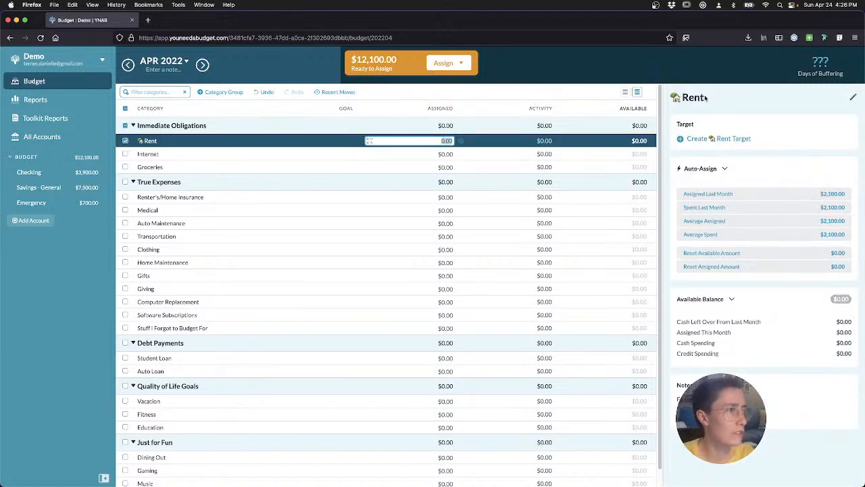
pyautogui.click(125, 142)
pyautogui.click(441, 196)
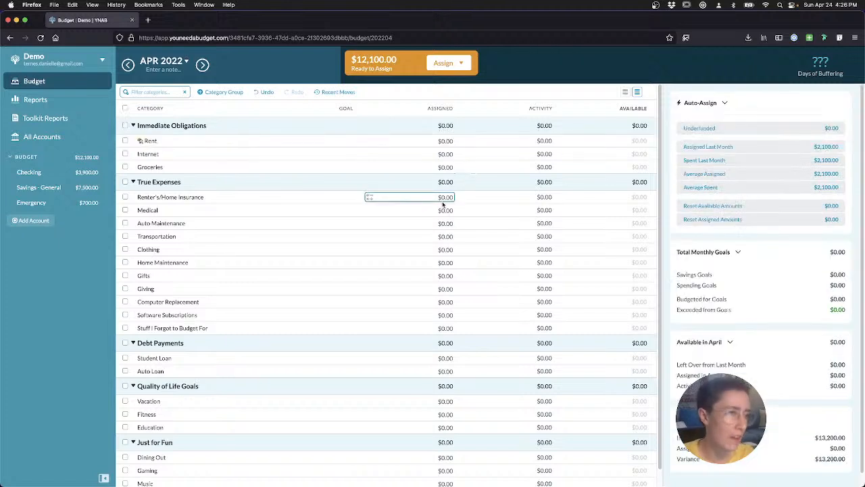
# Step: Check the Figma inventory page against the budget screen, then return to YNAB in Firefox
pyautogui.hotkey('ctrl', 'Right')
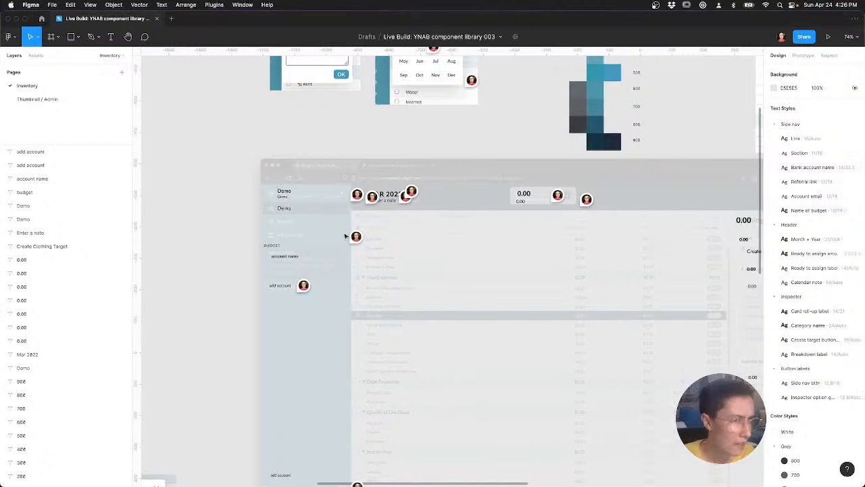
pyautogui.hotkey('ctrl', 'Left')
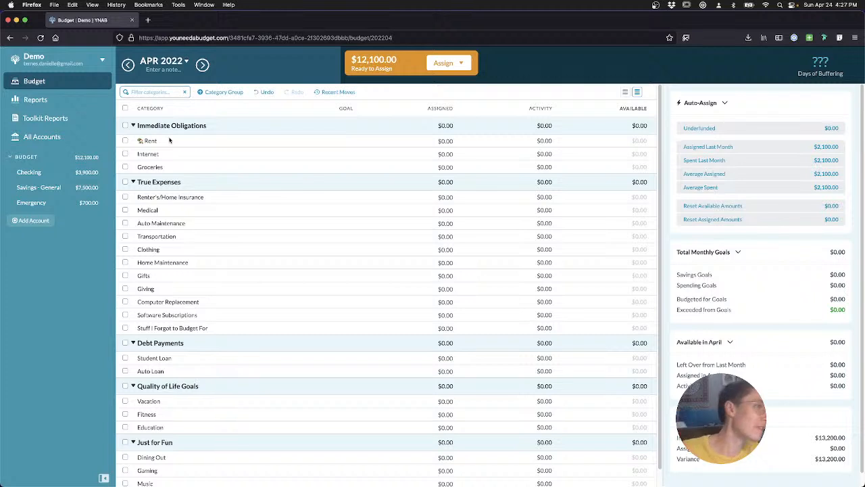
# Step: Open the Spending report and examine its timeframe and accounts filters without changing them
pyautogui.click(78, 96)
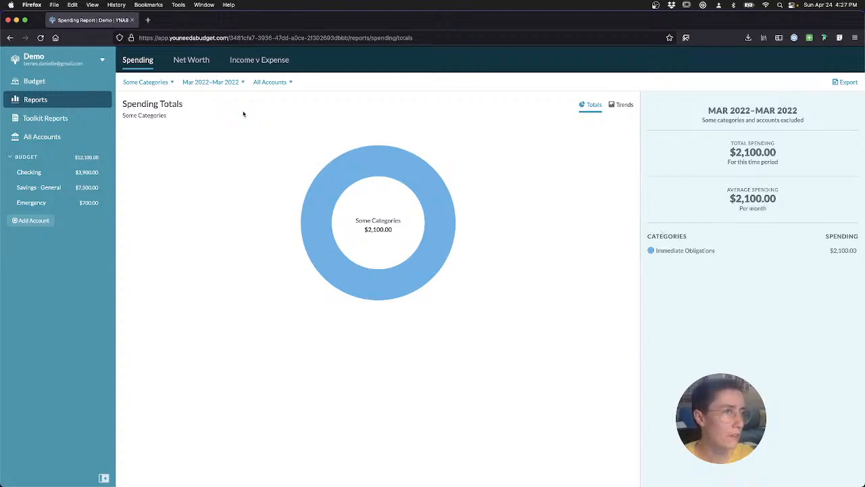
pyautogui.click(170, 83)
pyautogui.click(170, 83)
pyautogui.click(188, 83)
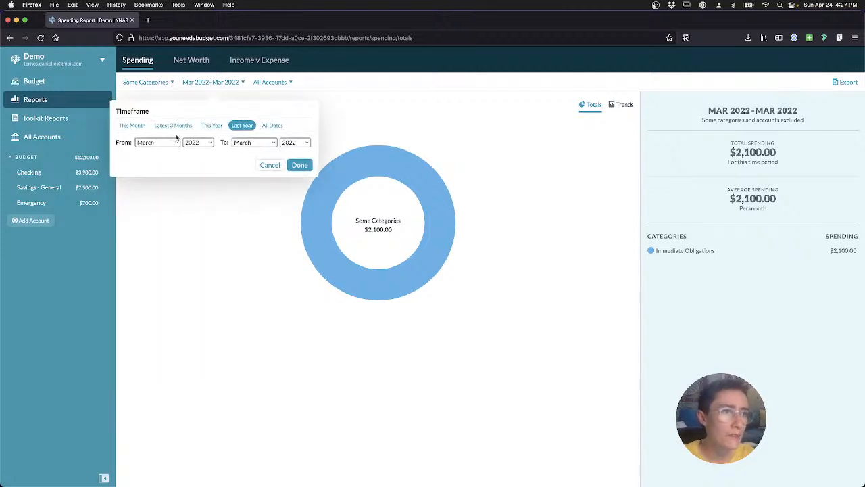
pyautogui.click(275, 84)
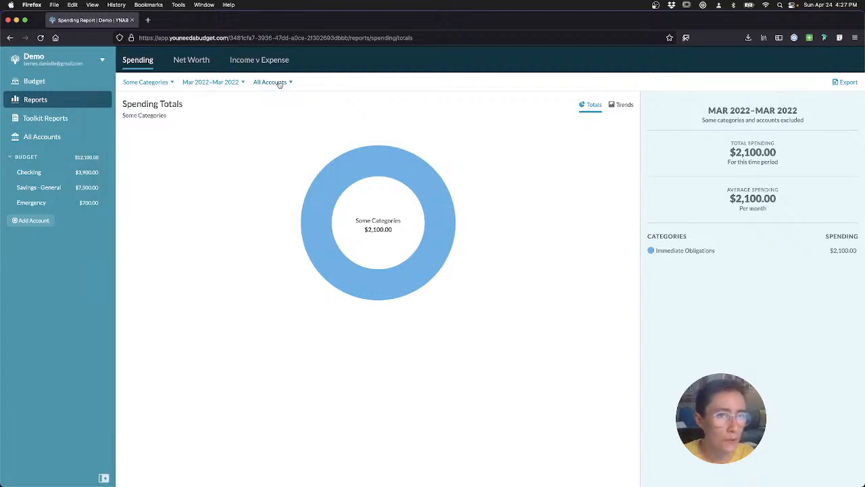
pyautogui.click(275, 83)
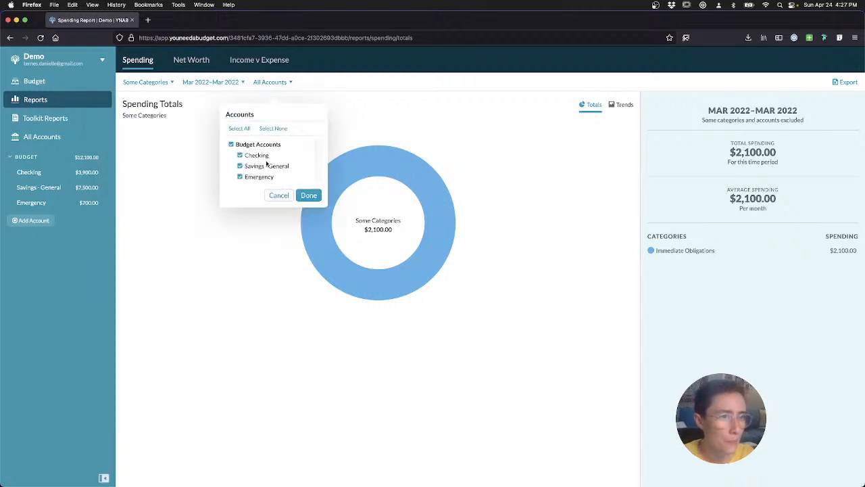
pyautogui.click(149, 88)
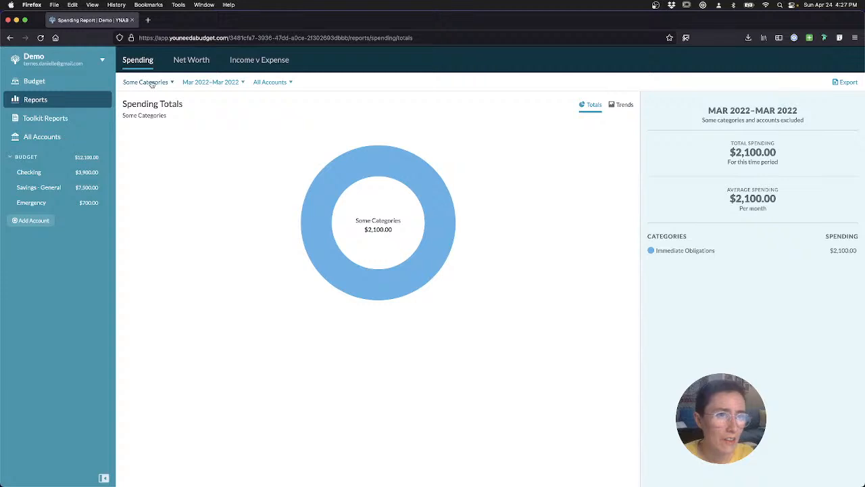
# Step: Browse the full list of categories in the report's category filter, then close it
pyautogui.click(151, 83)
pyautogui.scroll(-3, 137, 197)
pyautogui.scroll(-3, 142, 196)
pyautogui.scroll(8, 142, 197)
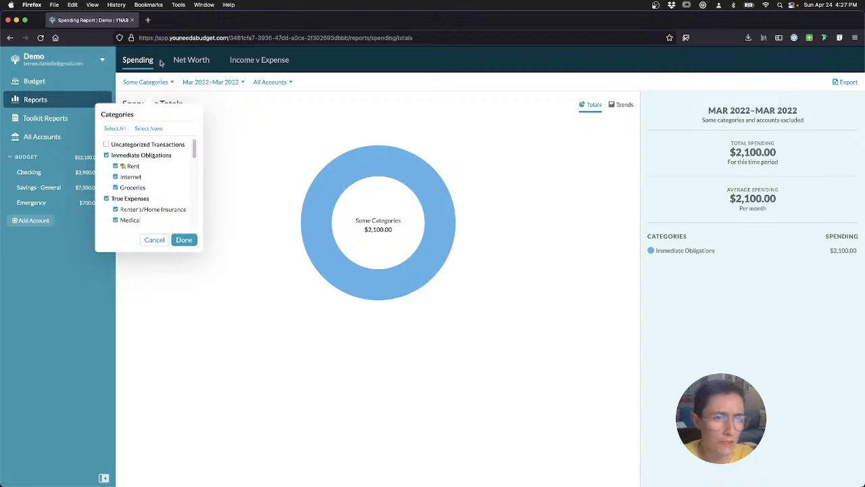
pyautogui.click(156, 82)
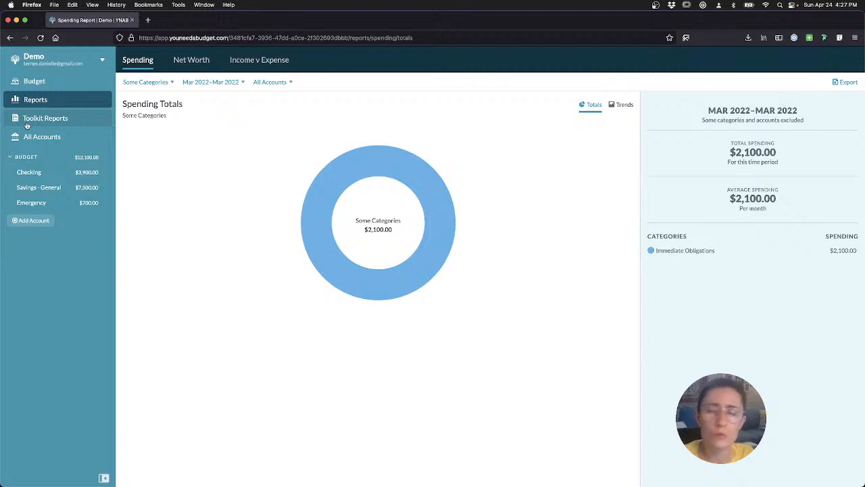
# Step: Turn on Disable Toolkit for YNAB in the extension's advanced settings, then close the settings page
pyautogui.click(808, 39)
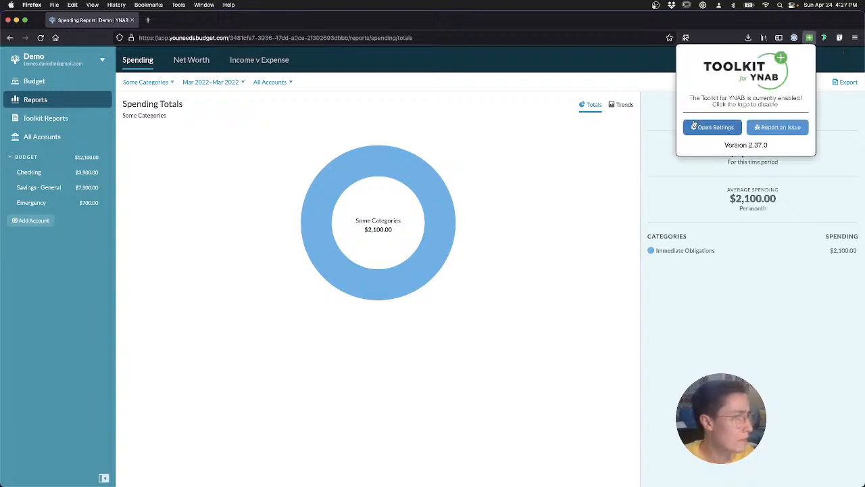
pyautogui.click(694, 125)
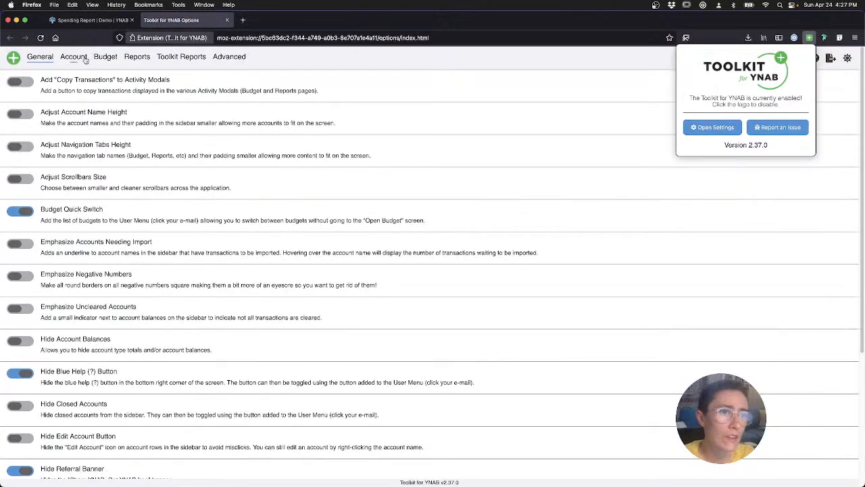
pyautogui.click(259, 66)
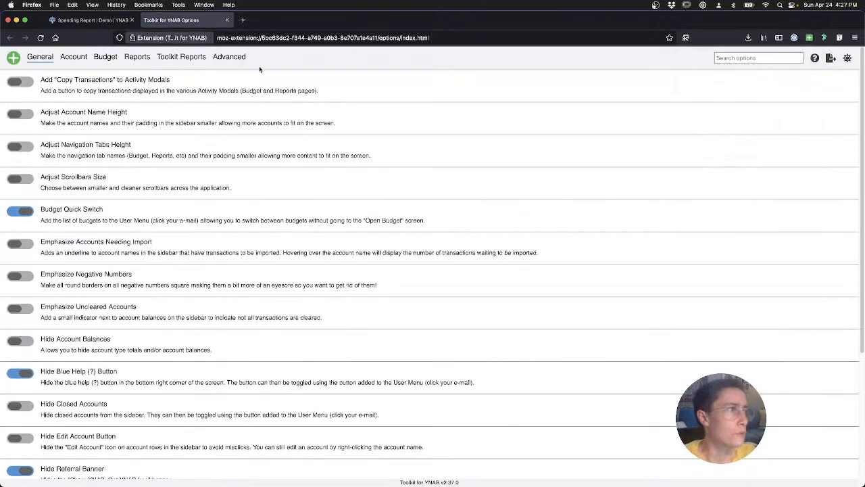
pyautogui.click(235, 58)
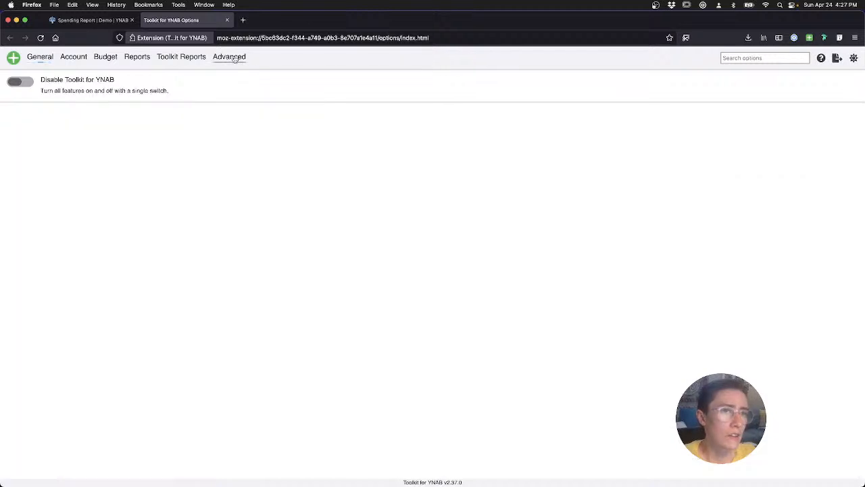
pyautogui.click(22, 83)
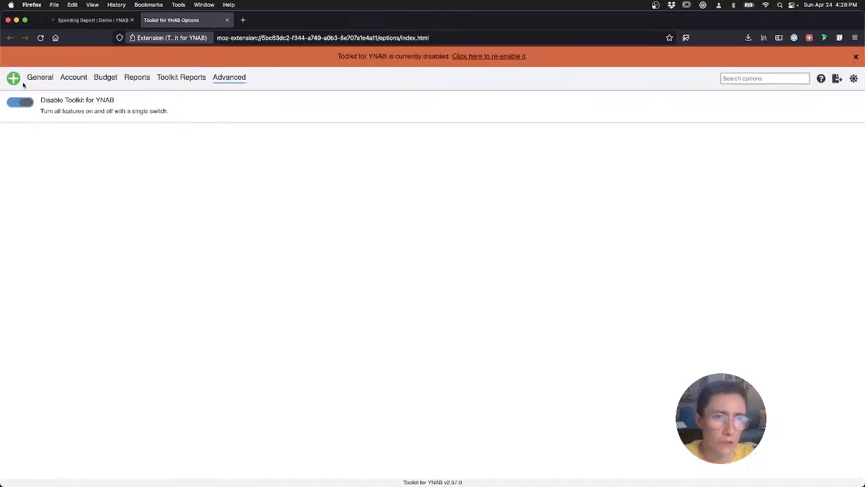
pyautogui.click(228, 23)
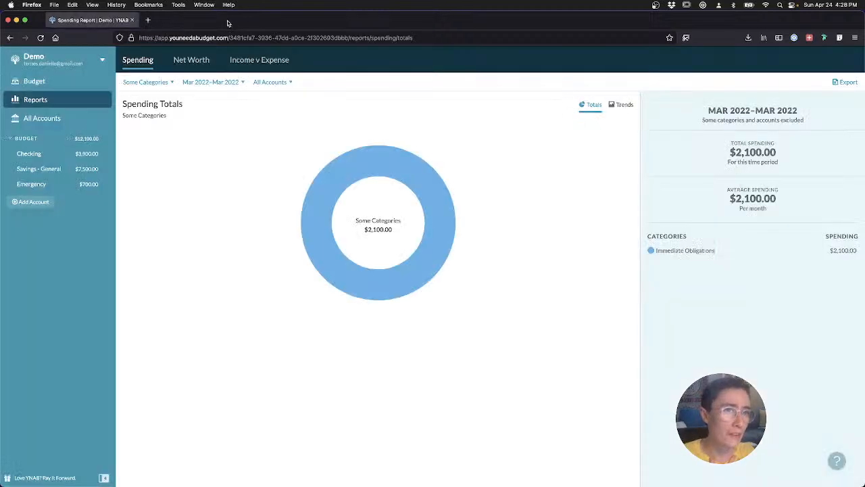
# Step: View the Budget page, then compare the All Accounts register with the Checking account's register
pyautogui.click(63, 87)
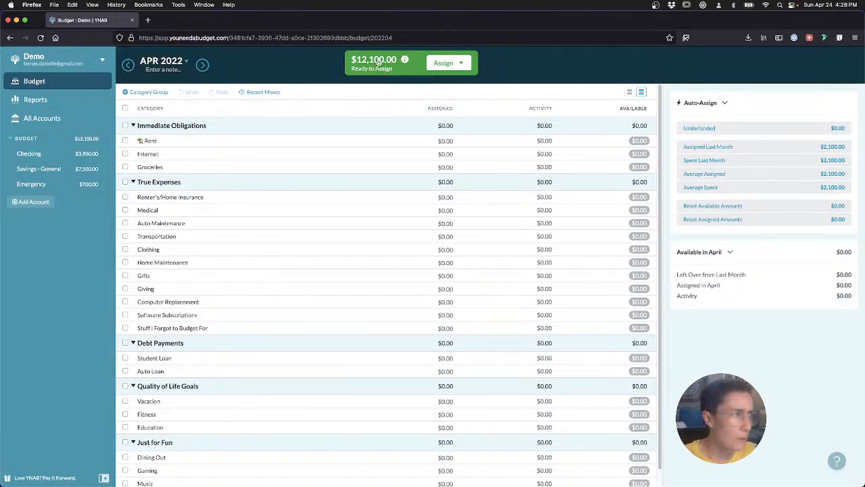
pyautogui.click(42, 117)
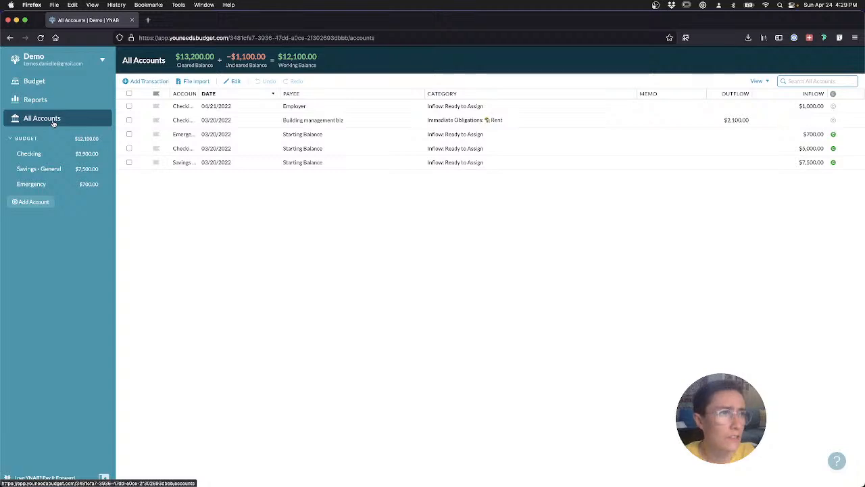
pyautogui.click(54, 154)
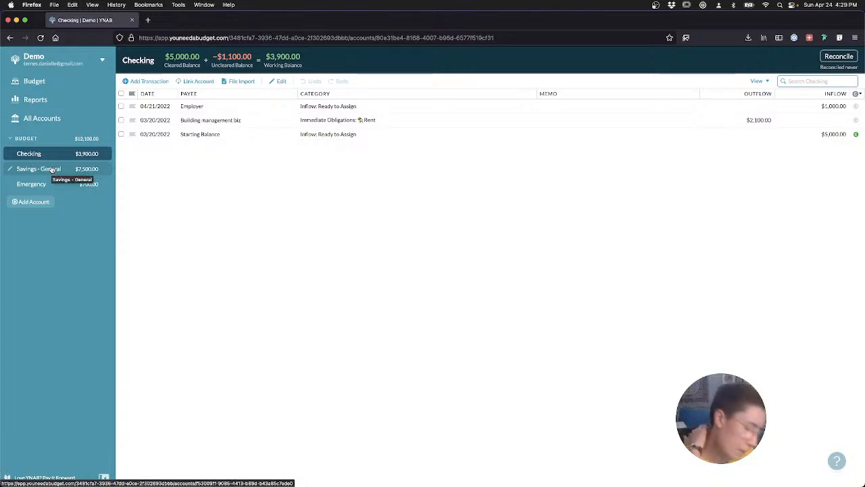
pyautogui.click(42, 121)
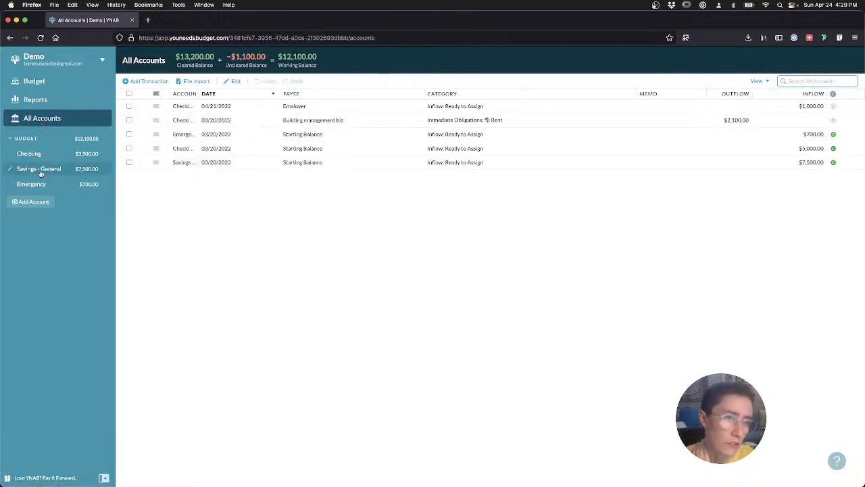
pyautogui.click(43, 156)
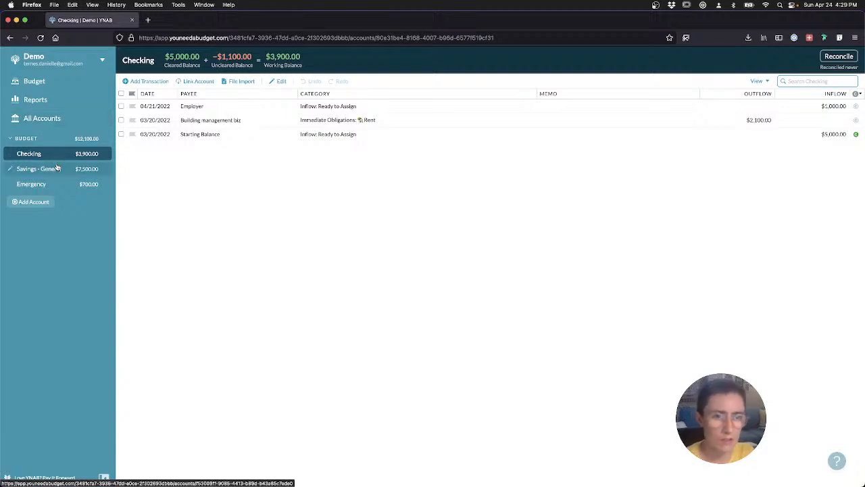
pyautogui.click(49, 118)
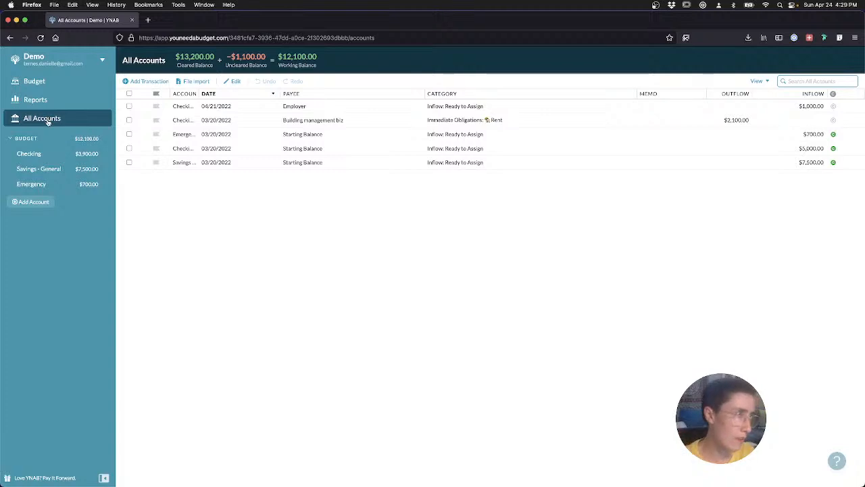
# Step: View the Budget page and the Spending report, then examine the Net Worth report's chart
pyautogui.click(49, 82)
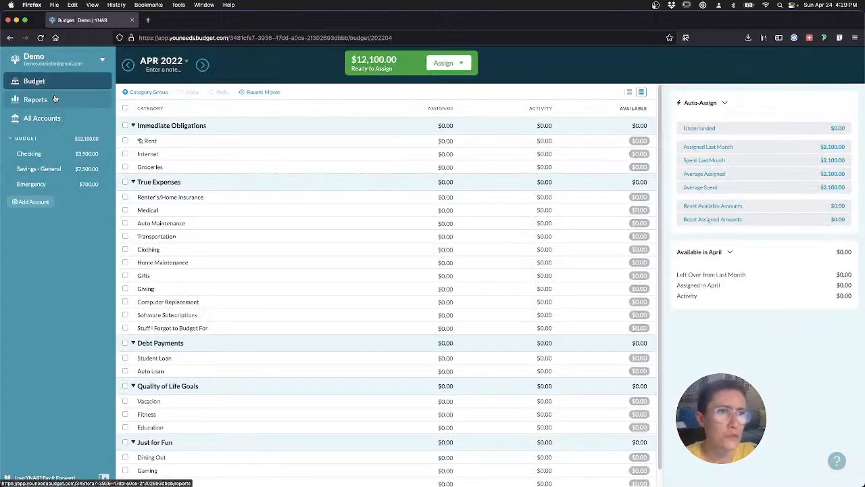
pyautogui.click(55, 100)
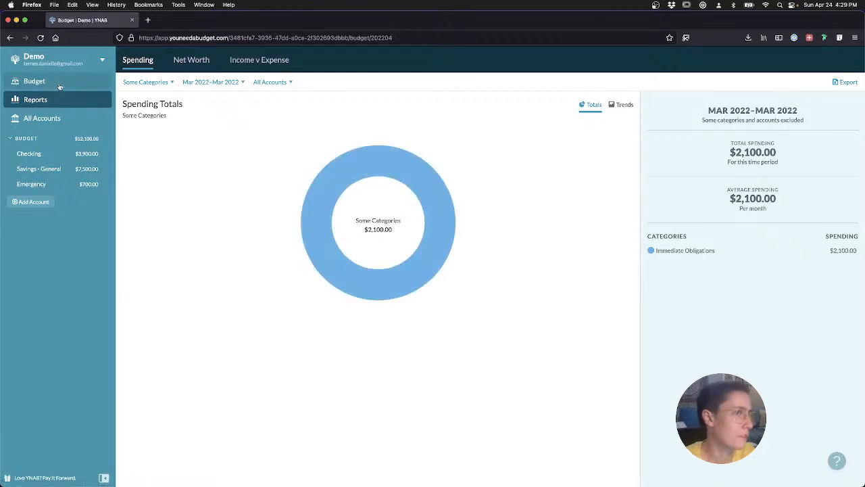
pyautogui.click(60, 84)
pyautogui.click(59, 99)
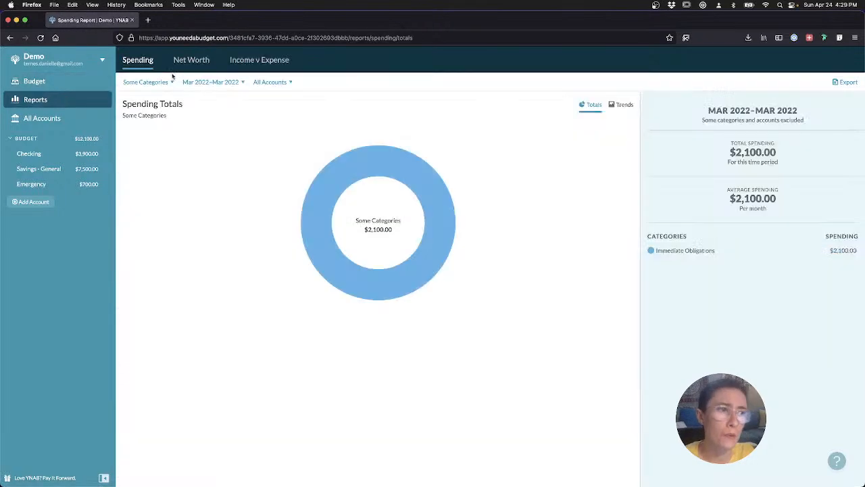
pyautogui.click(185, 65)
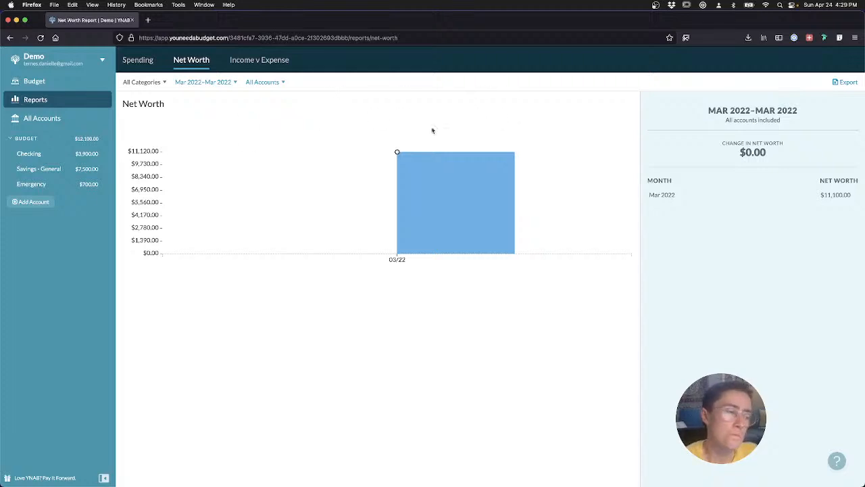
pyautogui.moveTo(407, 154)
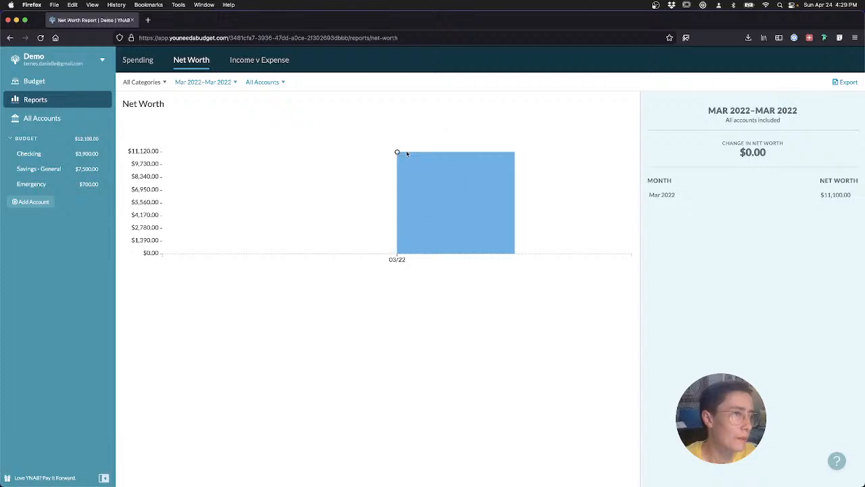
# Step: Open the Income v Expense report and expand its Expense section, then return to the Budget page
pyautogui.click(257, 61)
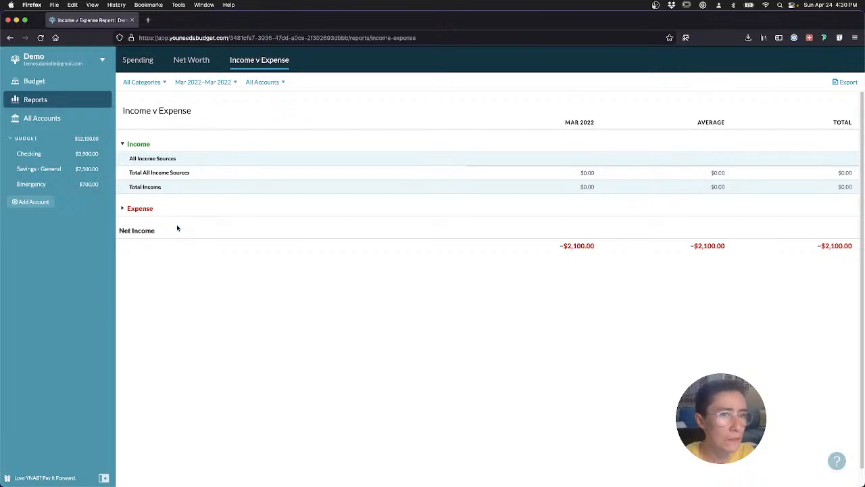
pyautogui.click(125, 209)
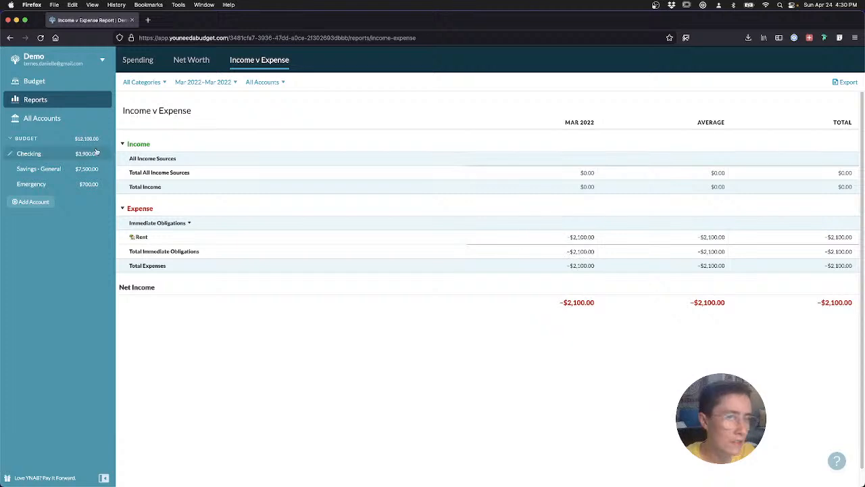
pyautogui.click(56, 84)
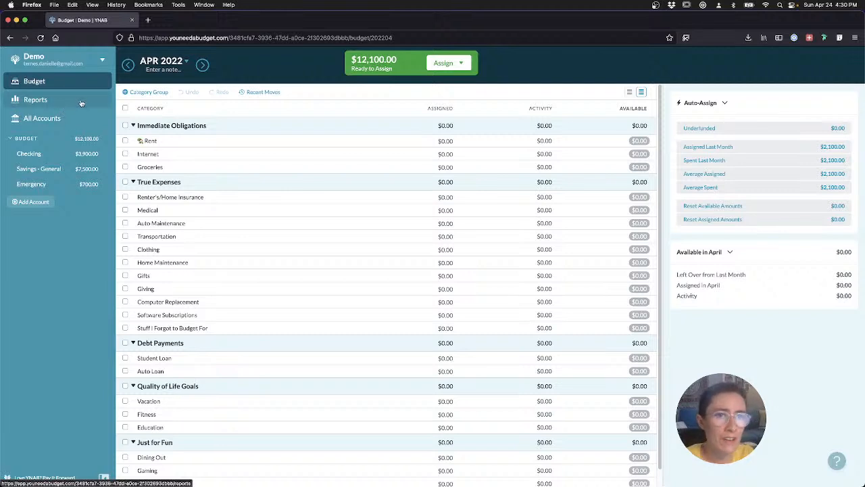
# Step: Switch to Figma, add a page named Components, and activate the Frame tool on it after a glance at the Inventory page
pyautogui.hotkey('ctrl', 'Right')
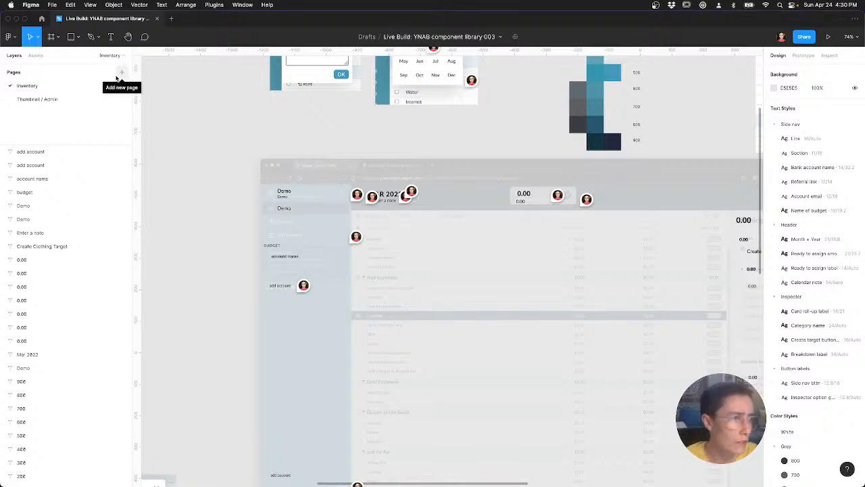
pyautogui.click(120, 73)
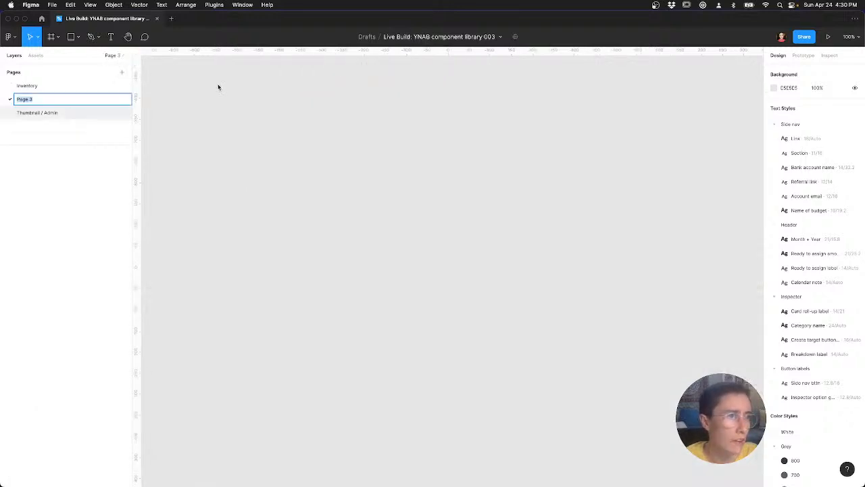
pyautogui.write('Compon')
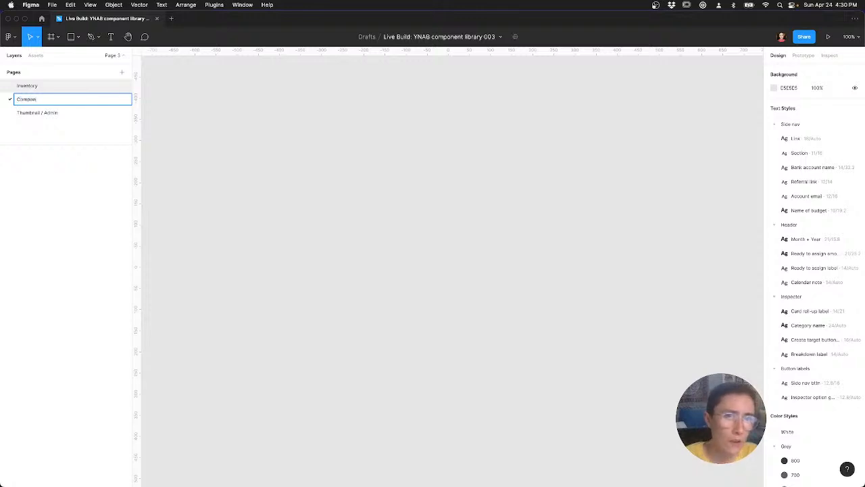
pyautogui.write('ents')
pyautogui.press('Return')
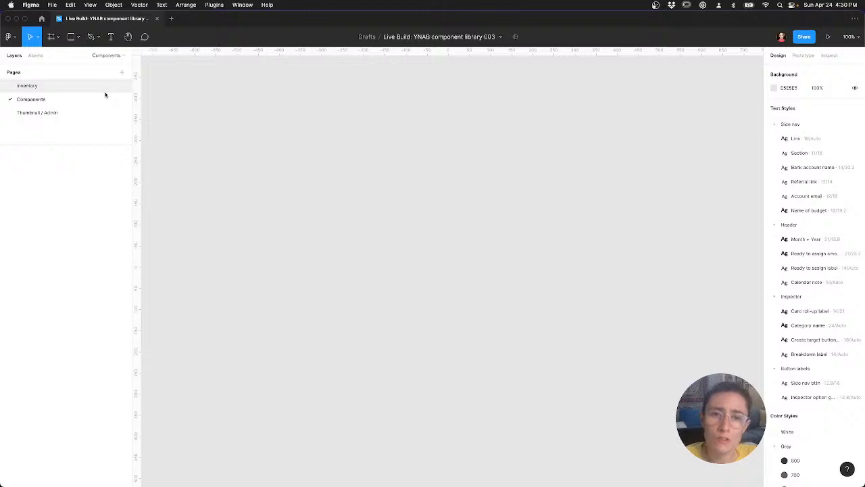
pyautogui.click(59, 92)
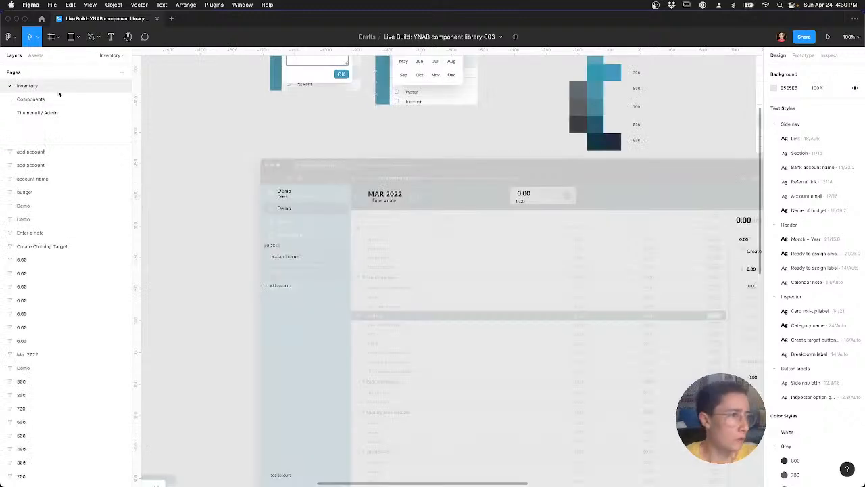
pyautogui.click(27, 100)
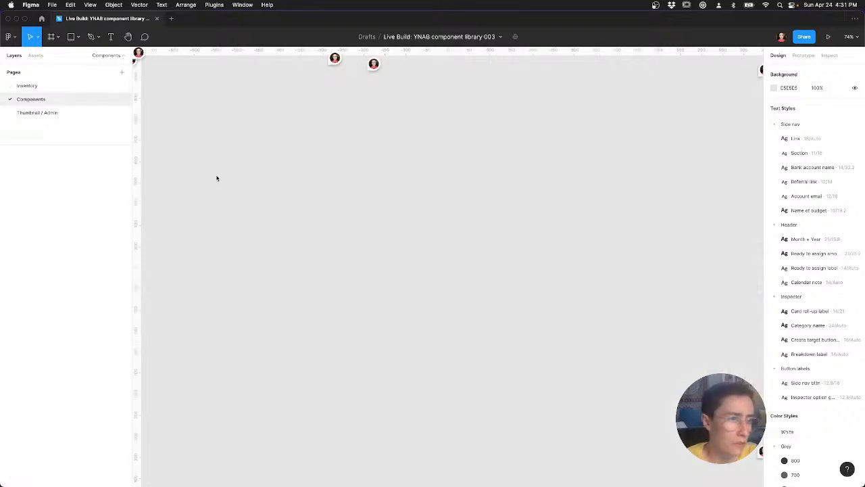
pyautogui.press('f')
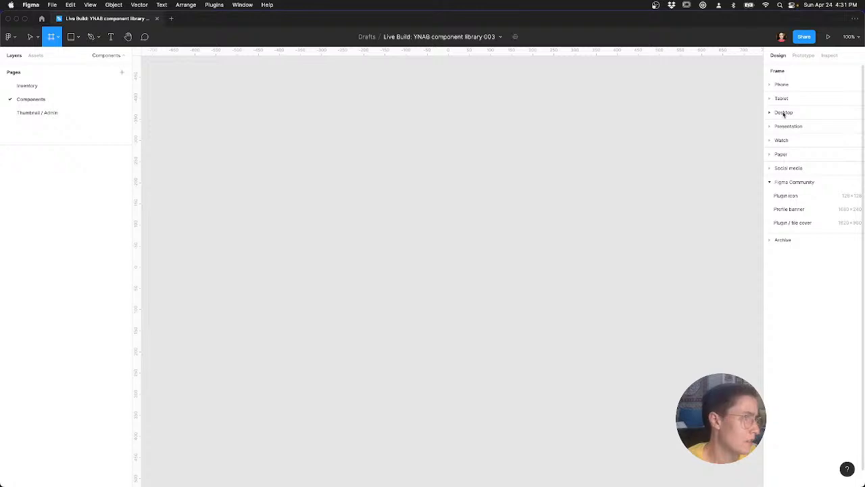
# Step: Switch to YNAB in Firefox, widen the sidebar to its maximum, and open the element inspector on it
pyautogui.press('super+Tab')
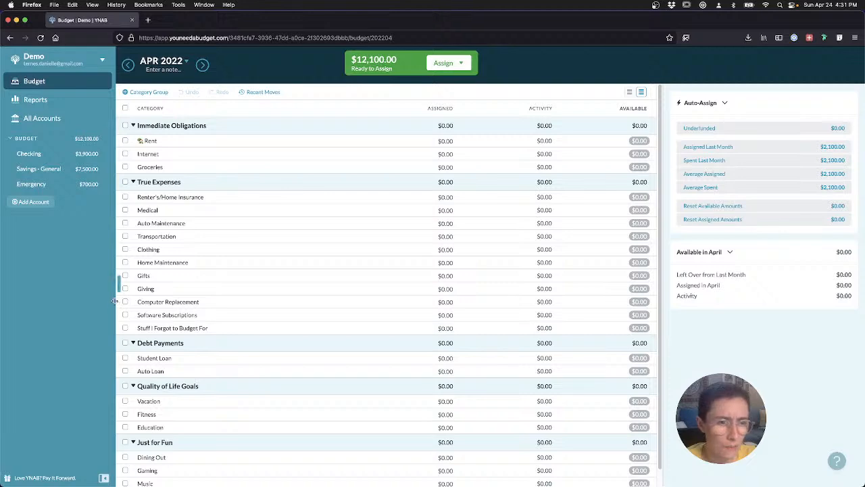
pyautogui.moveTo(108, 304); pyautogui.dragTo(283, 311)
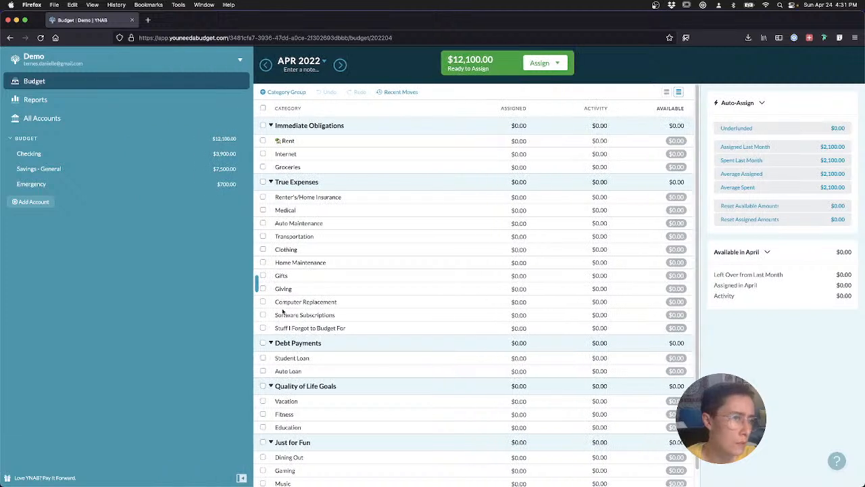
pyautogui.rightClick(134, 306)
pyautogui.click(154, 427)
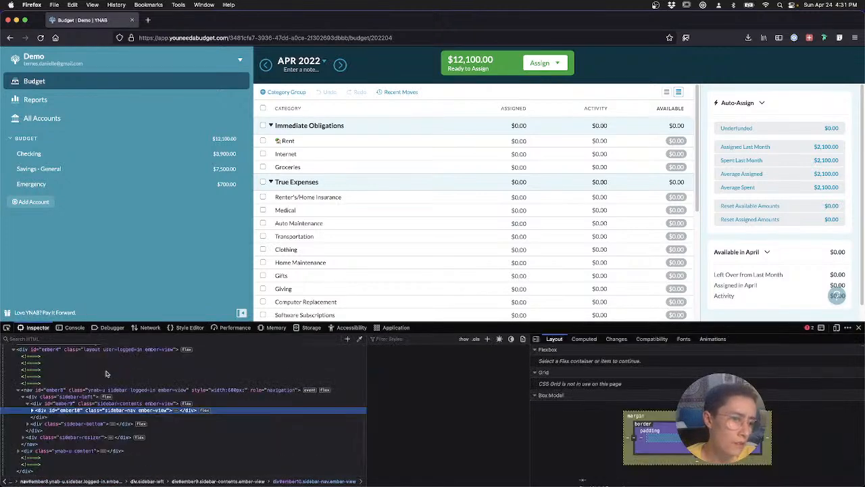
# Step: Pick the sidebar navigation element on the page and examine its computed styles and flex layout details
pyautogui.click(6, 327)
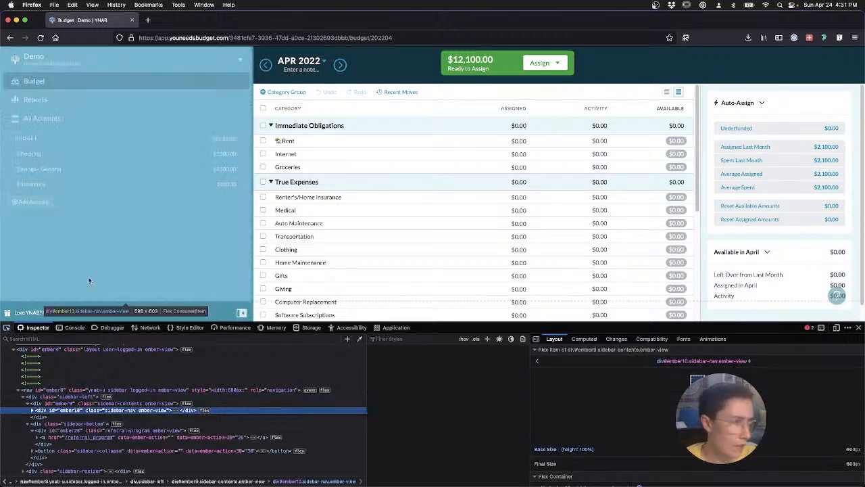
pyautogui.click(88, 280)
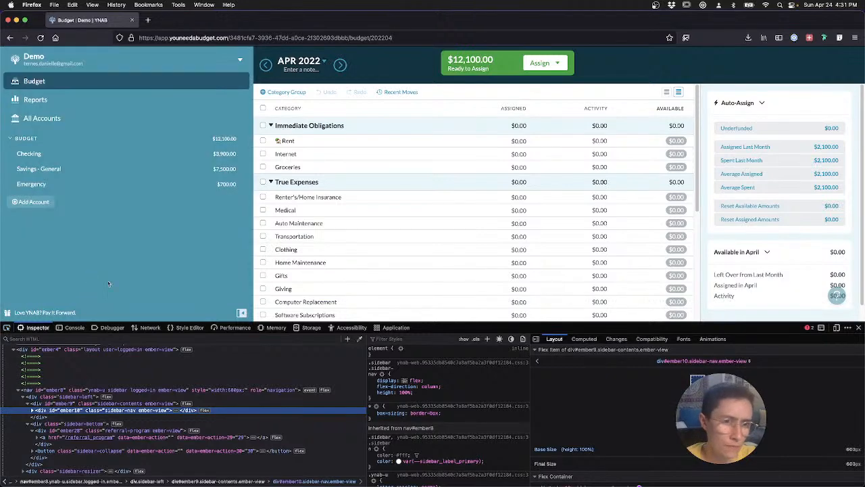
pyautogui.click(585, 339)
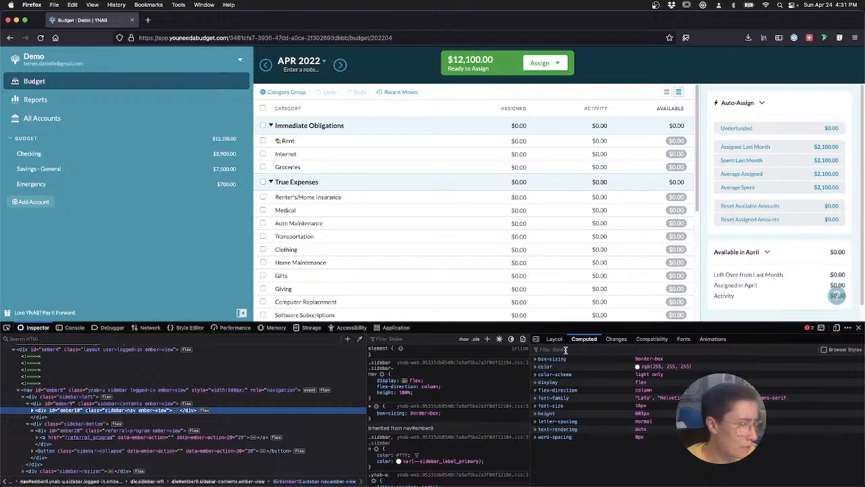
pyautogui.click(555, 338)
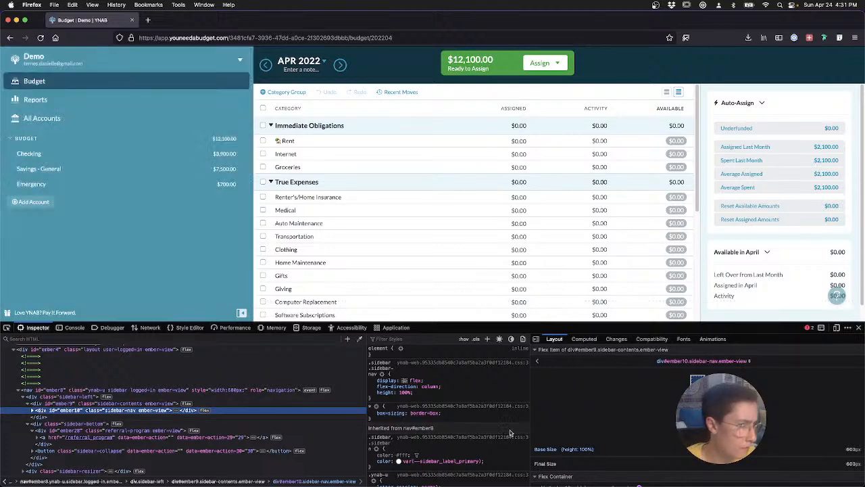
pyautogui.scroll(-2, 559, 415)
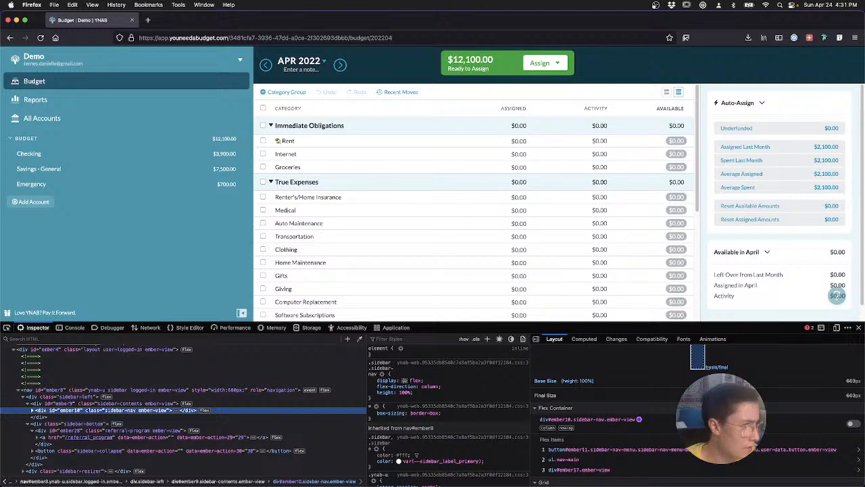
# Step: Inspect the sidebar's nested elements in the markup, from the budget menu button up to sidebar-contents and sidebar-left, checking their layout and sizes
pyautogui.click(8, 328)
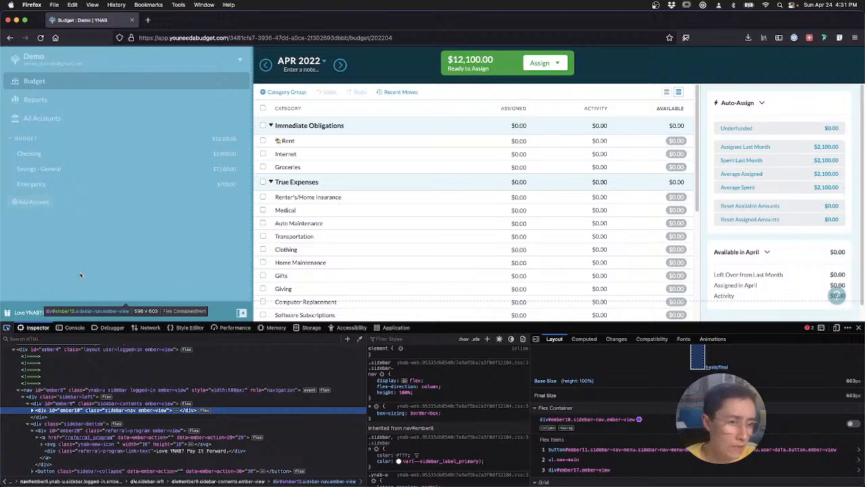
pyautogui.click(33, 411)
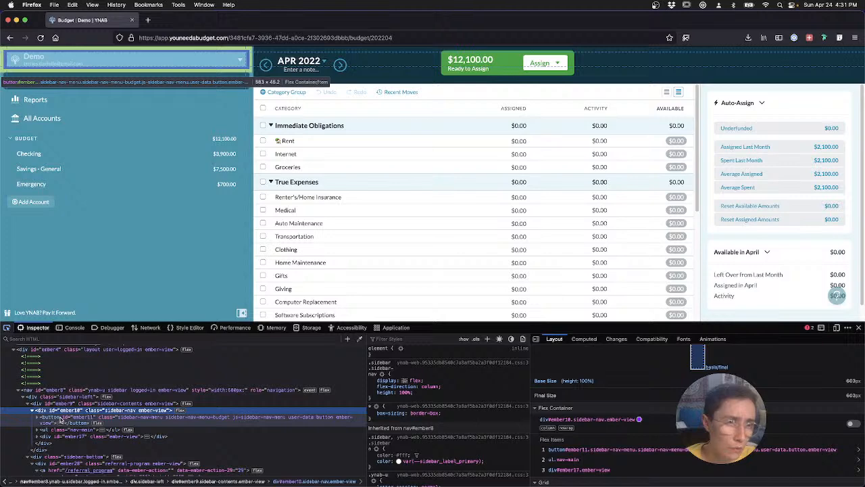
pyautogui.click(60, 418)
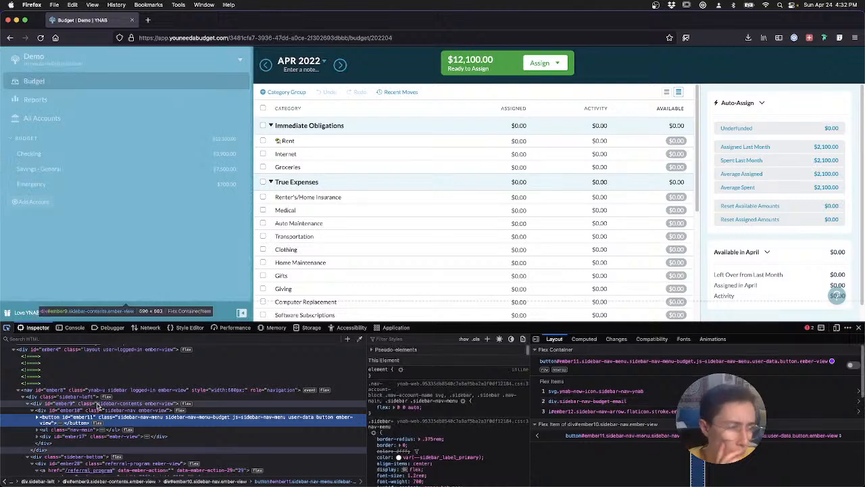
pyautogui.click(98, 405)
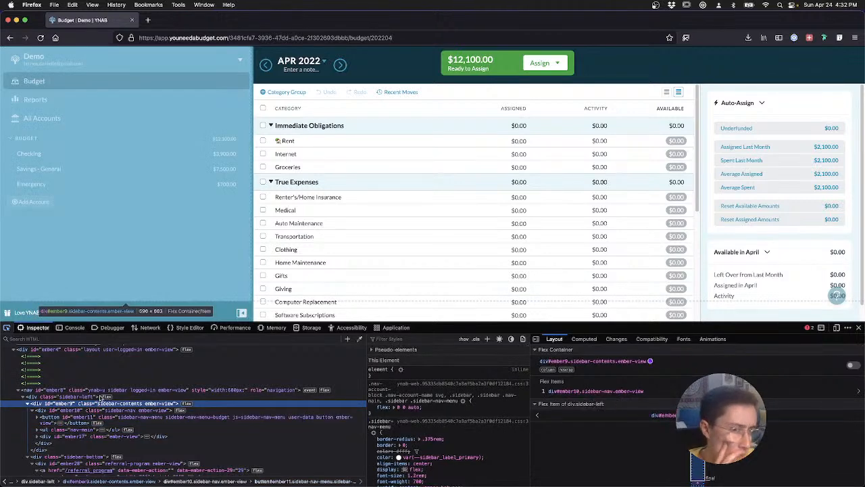
pyautogui.click(84, 398)
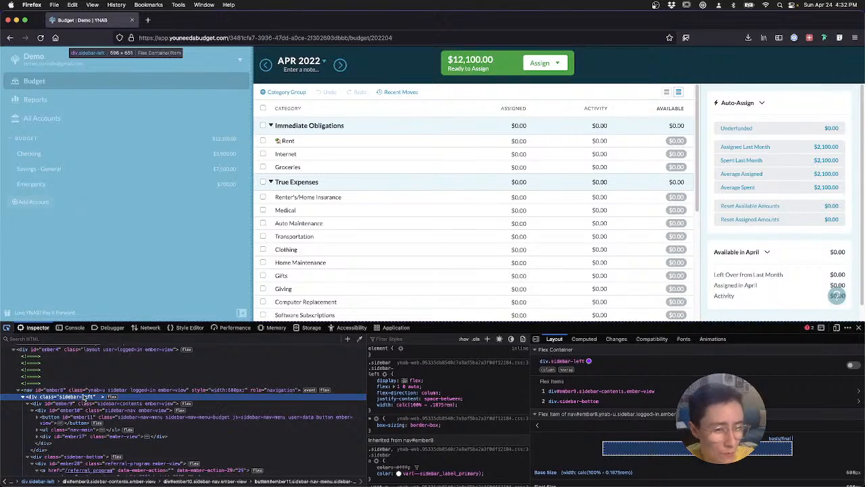
pyautogui.scroll(-1, 556, 449)
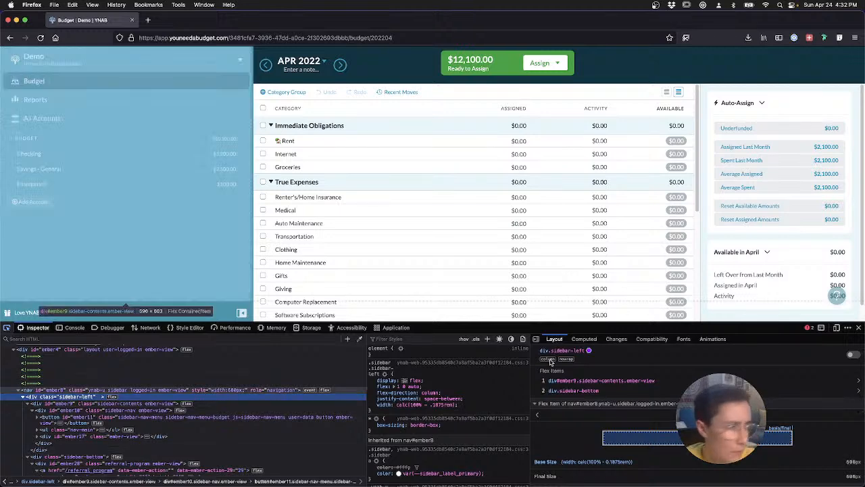
pyautogui.scroll(-5, 270, 407)
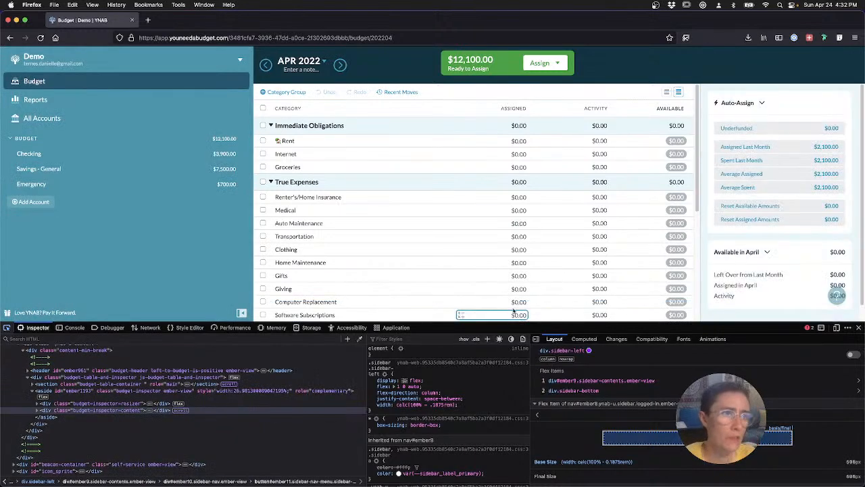
# Step: In Figma, draw a frame about 345 by 426 px on the Components page, then switch back to the YNAB inspector in Firefox
pyautogui.press('super+Tab')
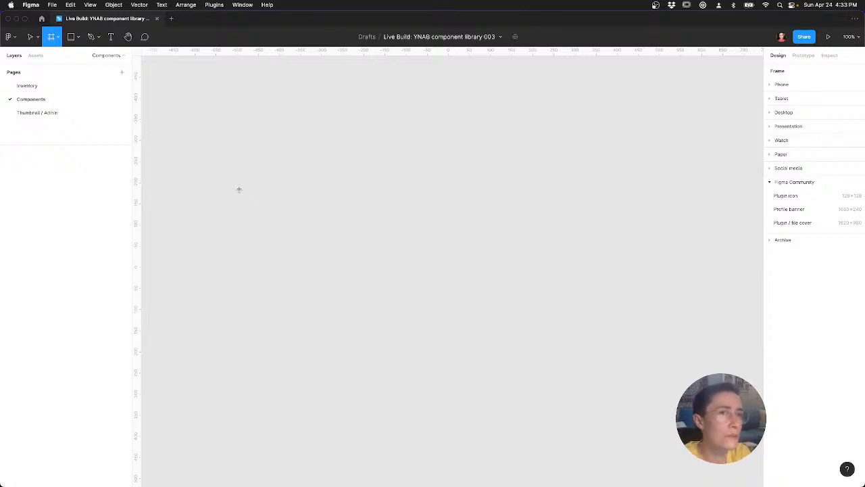
pyautogui.press('super+Tab')
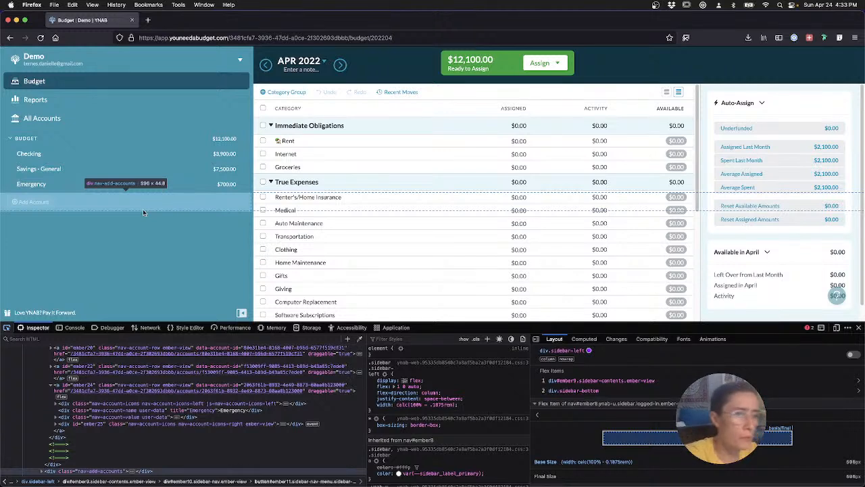
pyautogui.hotkey('ctrl', 'Right')
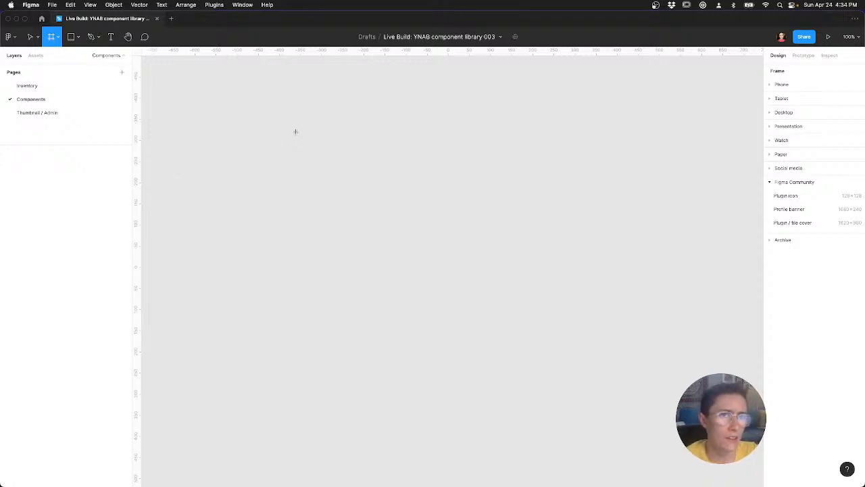
pyautogui.moveTo(273, 121)
pyautogui.mouseDown()
pyautogui.moveTo(392, 242)
pyautogui.moveTo(421, 301)
pyautogui.mouseUp()
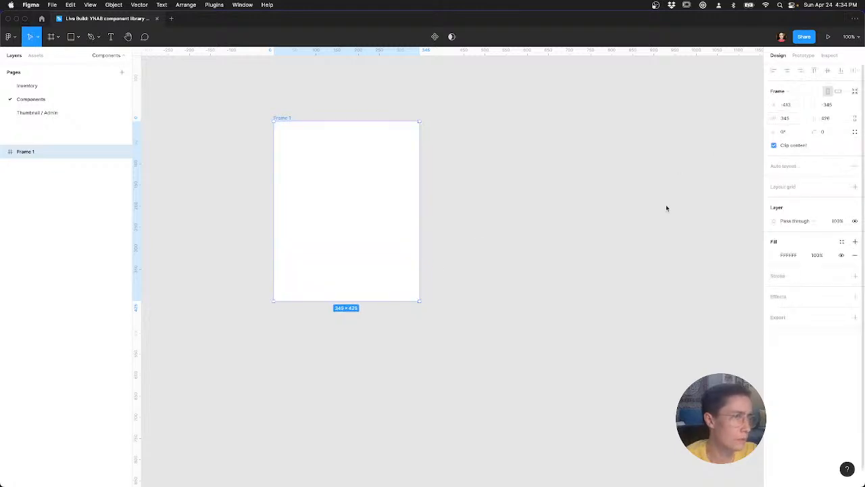
pyautogui.hotkey('ctrl', 'Left')
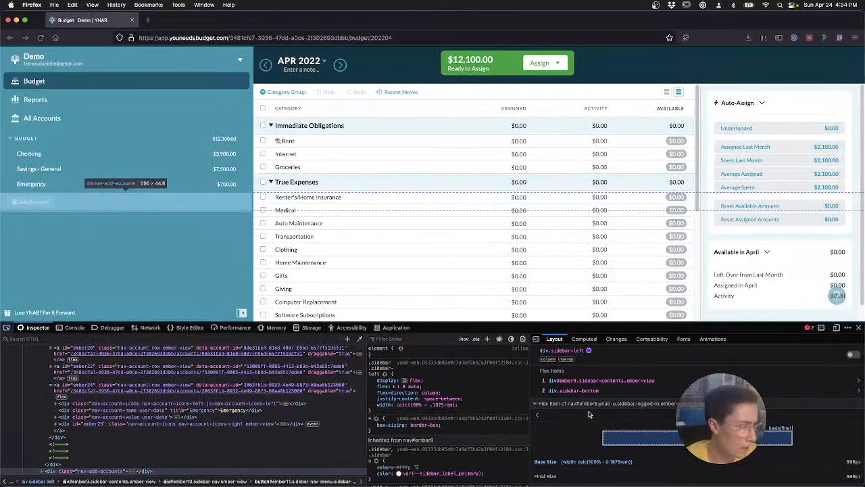
# Step: Switch to Figma and set the width of the frame on the Components page to 596
pyautogui.hotkey('ctrl', 'Right')
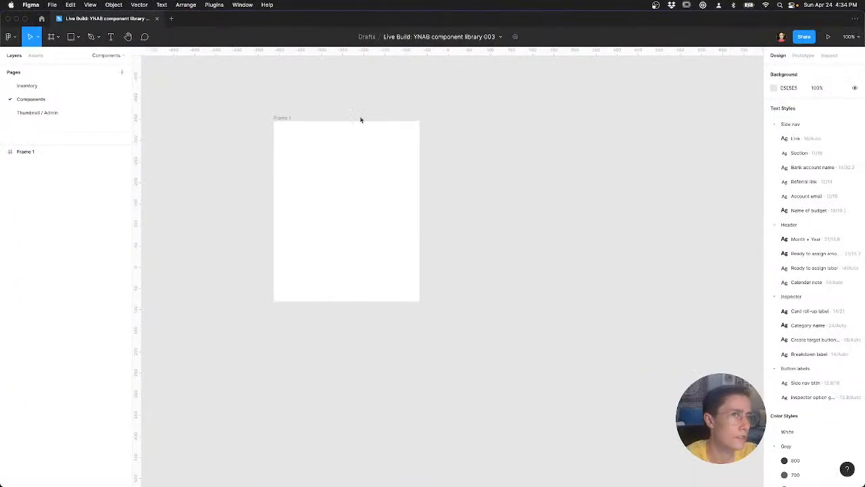
pyautogui.click(284, 118)
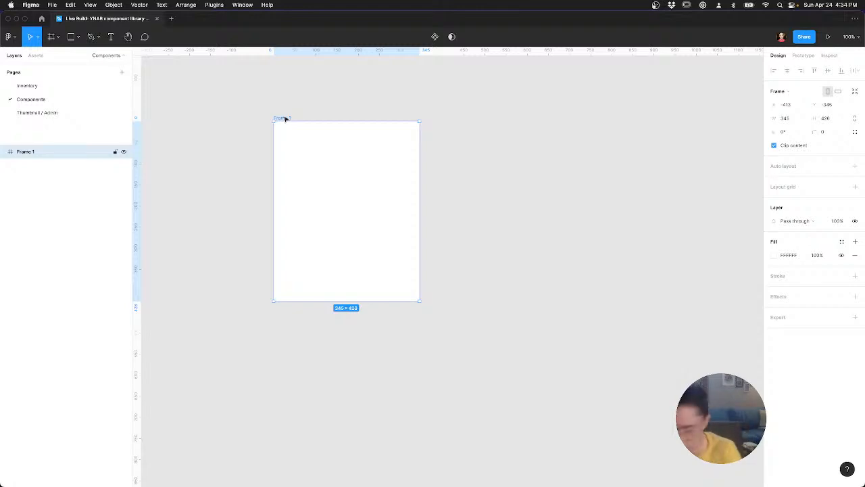
pyautogui.click(786, 118)
pyautogui.write('598')
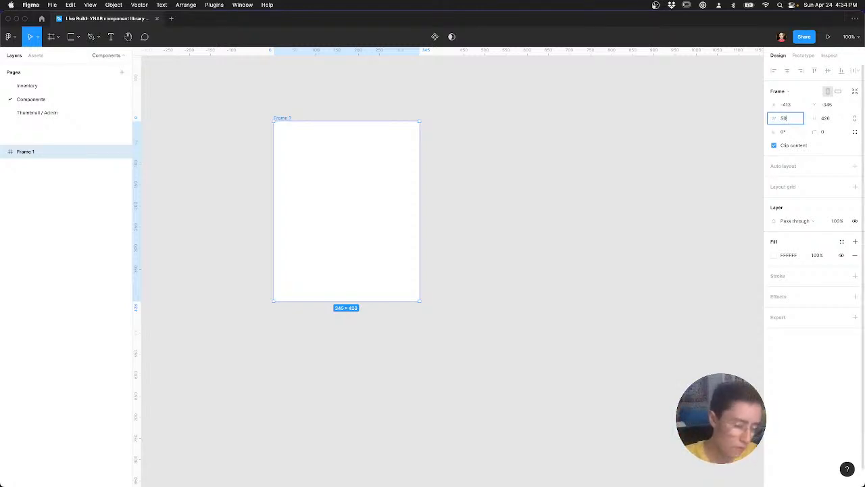
pyautogui.press('Tab')
# Step: Switch to YNAB in Firefox, close the inspector, and narrow the sidebar through its intermediate widths until it collapses to icons
pyautogui.hotkey('ctrl', 'Left')
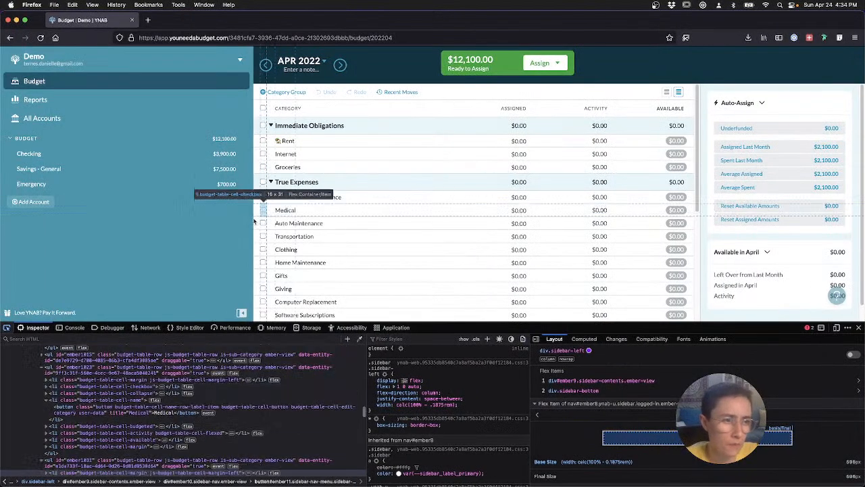
pyautogui.press('super+alt+i')
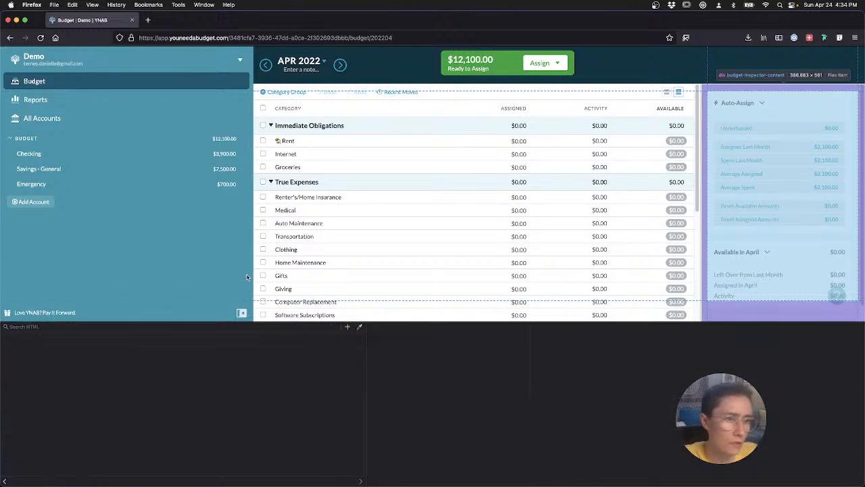
pyautogui.moveTo(204, 285); pyautogui.dragTo(100, 286)
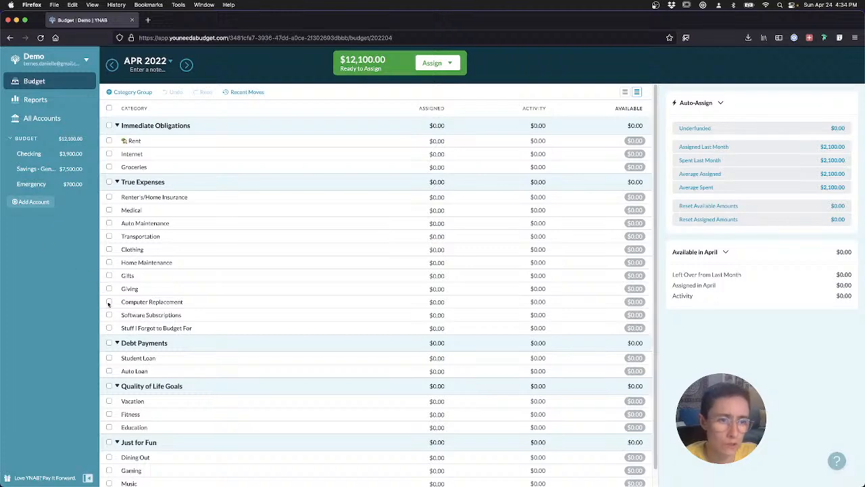
pyautogui.moveTo(101, 287); pyautogui.dragTo(75, 284)
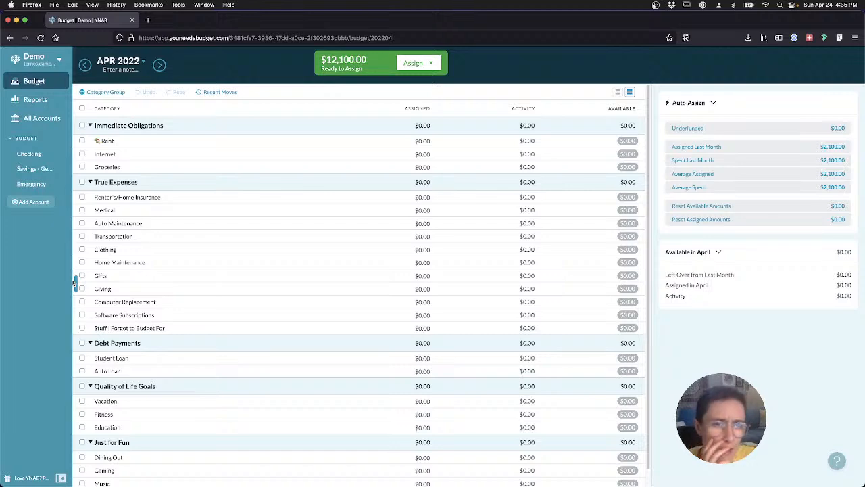
pyautogui.moveTo(75, 281); pyautogui.dragTo(81, 282)
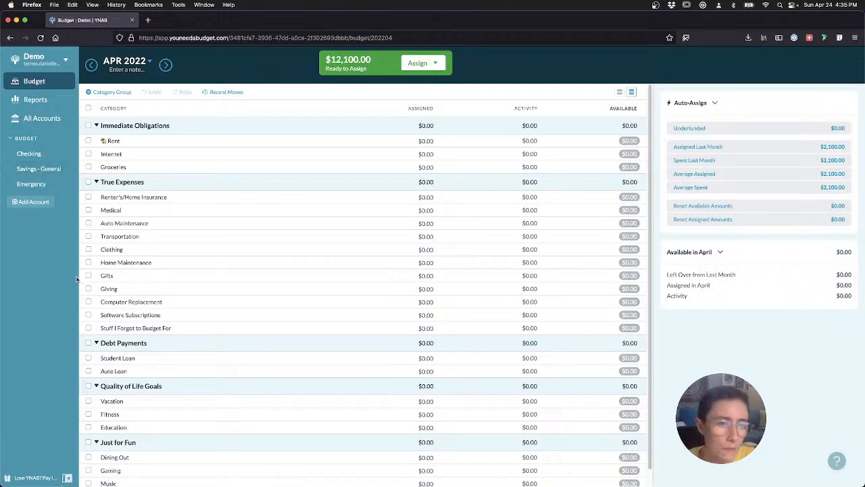
pyautogui.moveTo(79, 281); pyautogui.dragTo(62, 288)
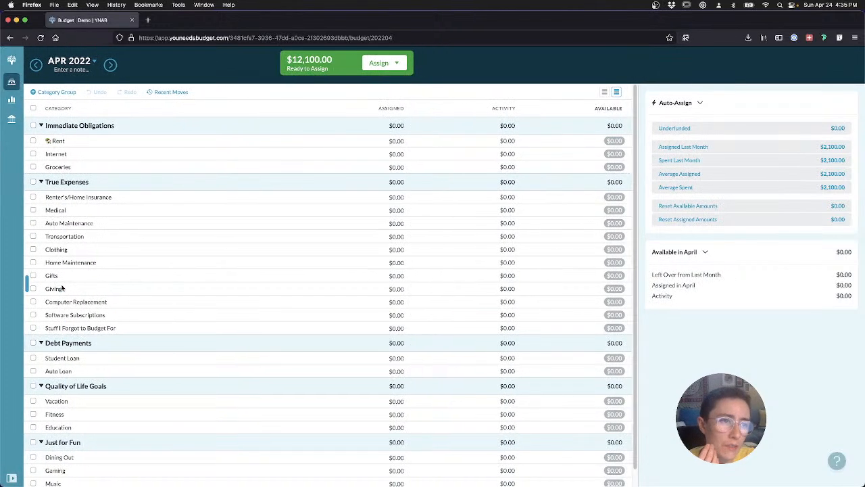
# Step: Widen the sidebar back to its narrowest expanded width and inspect the sidebar nav element's flex sizing
pyautogui.moveTo(62, 288); pyautogui.dragTo(66, 287)
pyautogui.rightClick(66, 287)
pyautogui.click(68, 404)
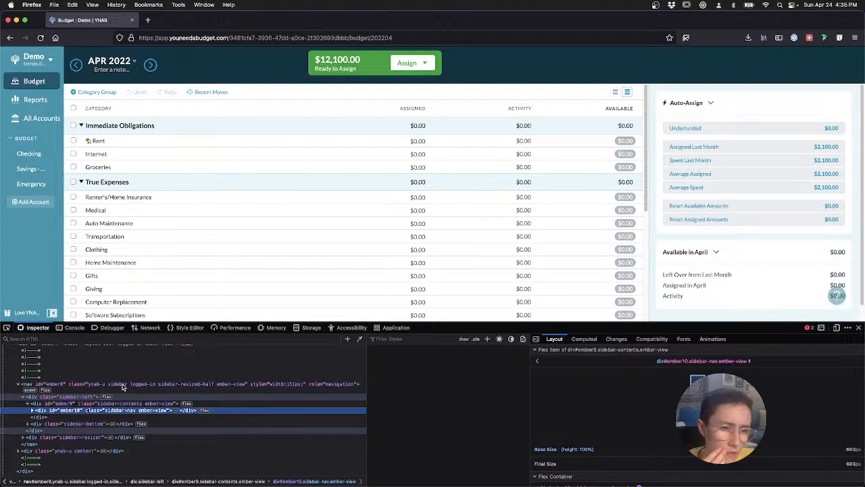
pyautogui.click(123, 384)
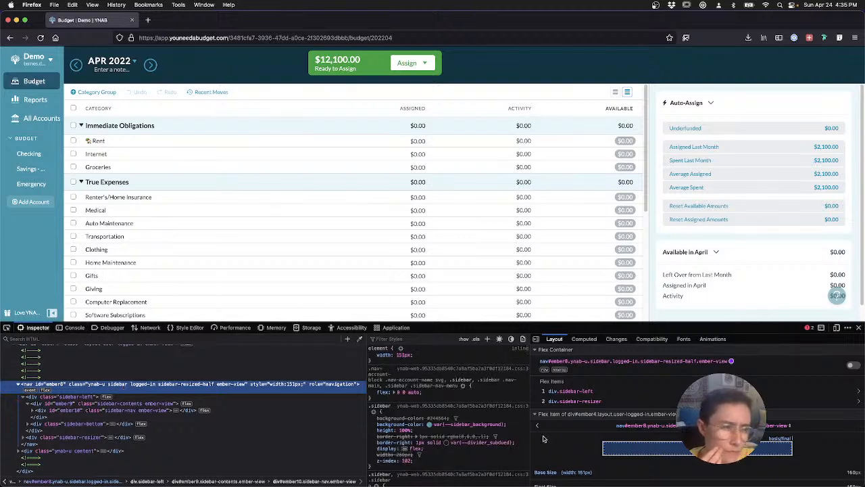
pyautogui.scroll(-1, 668, 416)
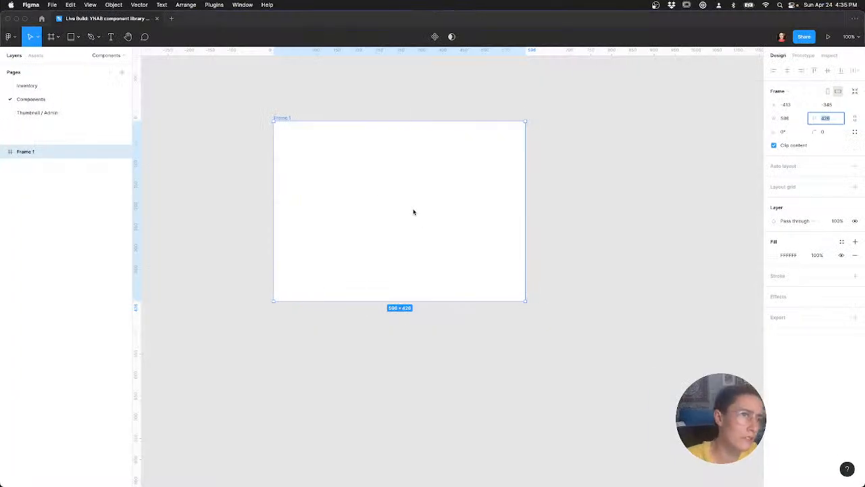
# Step: In Figma, duplicate the wide frame directly below the original and set the copy's width to 150
pyautogui.press('super+d')
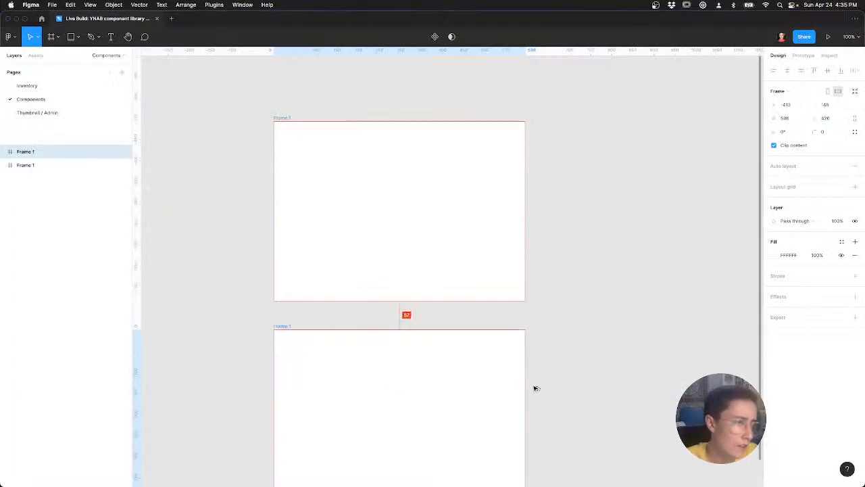
pyautogui.click(789, 120)
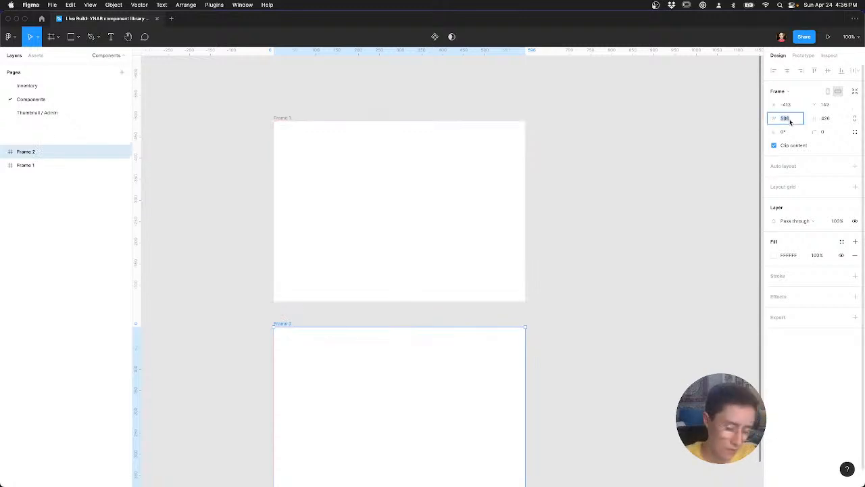
pyautogui.write('151')
pyautogui.press('Return')
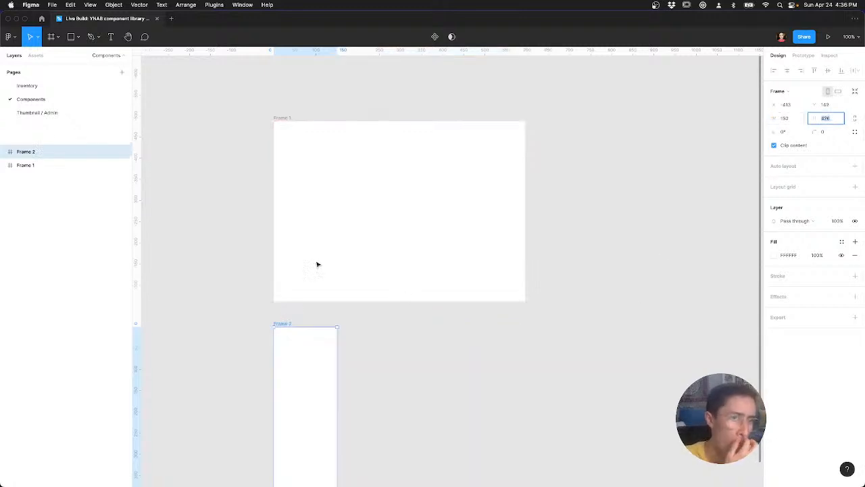
# Step: Collapse the YNAB sidebar in Firefox to check its width, and in Figma duplicate the 150 px frame below itself with a width of 55
pyautogui.hotkey('ctrl', 'Left')
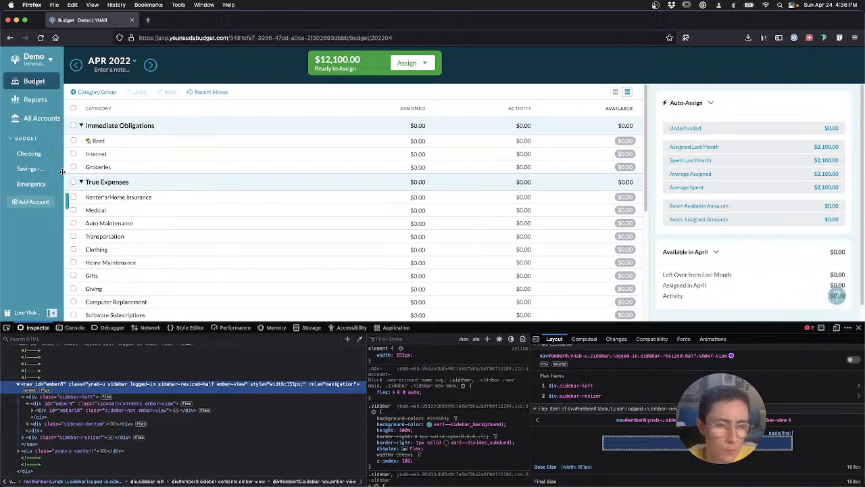
pyautogui.moveTo(66, 173); pyautogui.dragTo(57, 174)
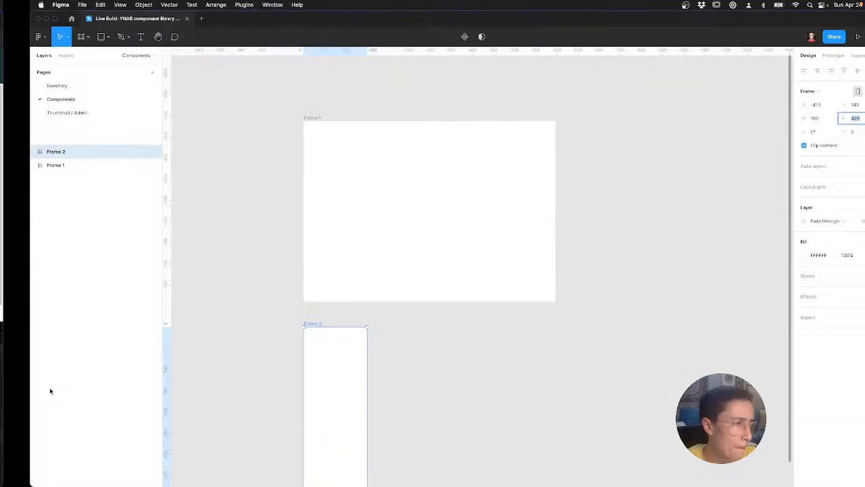
pyautogui.scroll(-5, 234, 358)
pyautogui.click(234, 356)
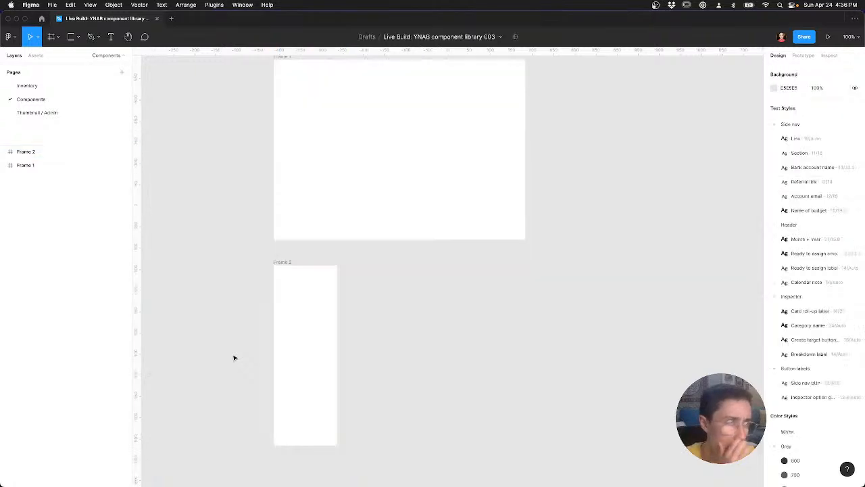
pyautogui.moveTo(296, 252); pyautogui.dragTo(327, 437)
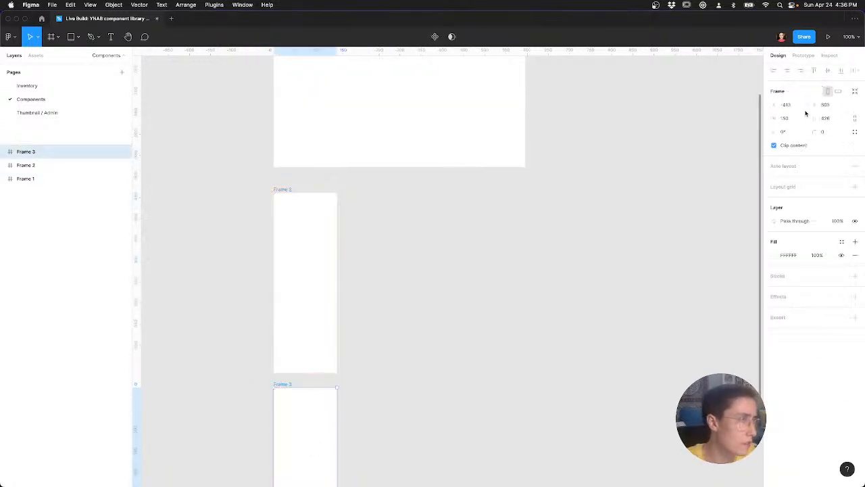
pyautogui.click(785, 119)
pyautogui.write('55')
pyautogui.press('Return')
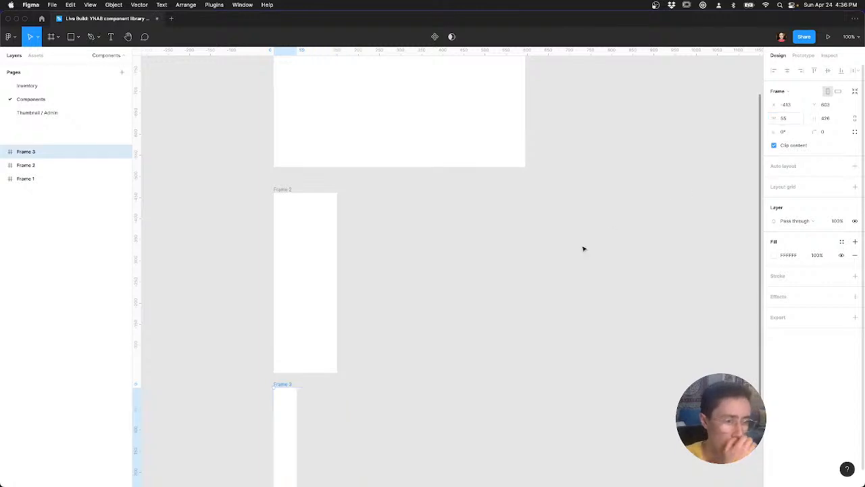
# Step: Move the two narrower frames up together by about 30 px, closer to the wide frame
pyautogui.click(326, 277)
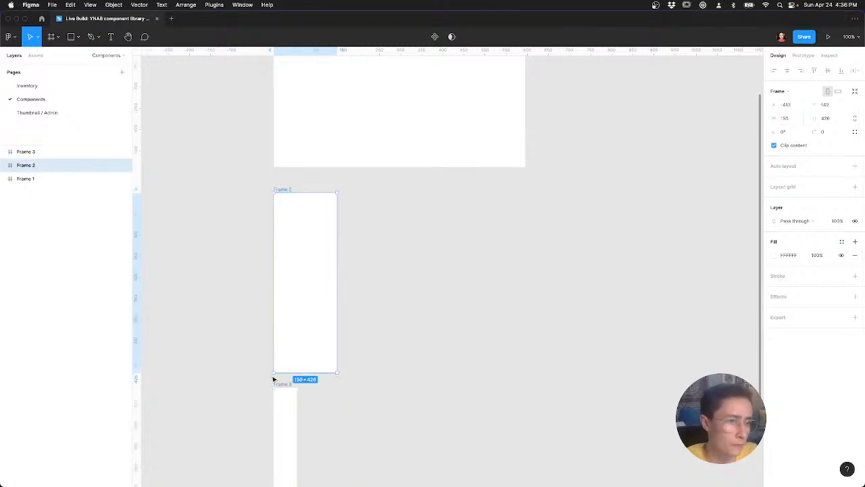
pyautogui.keyDown('shift'); pyautogui.click(279, 413); pyautogui.keyUp('shift')
pyautogui.hotkey('shift', 'Up')
pyautogui.hotkey('shift', 'Up')
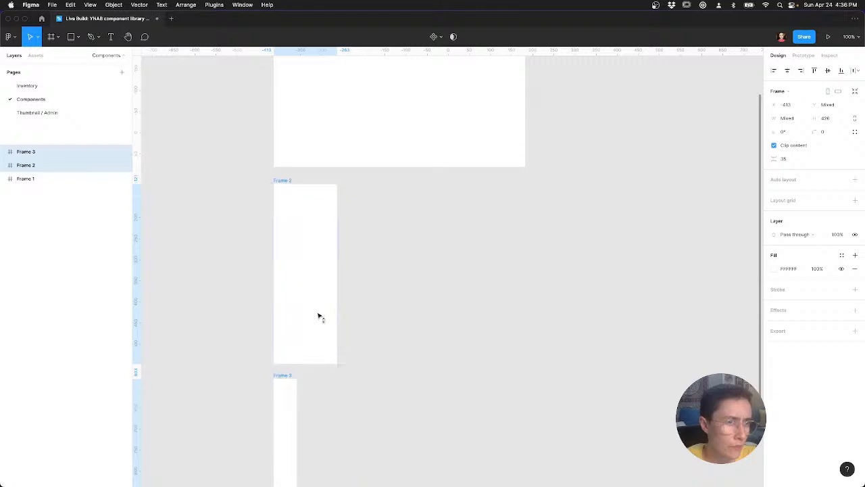
pyautogui.click(384, 332)
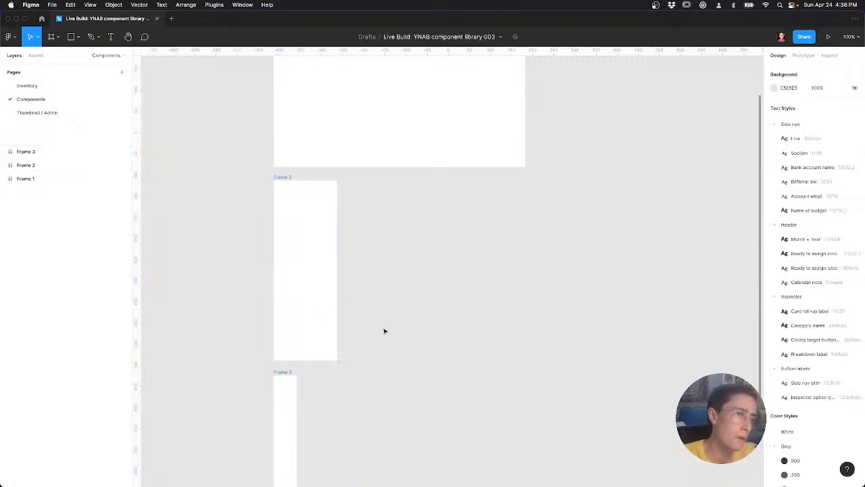
# Step: Apply the Teal/500 color style as the fill of all three frames
pyautogui.scroll(-5, 384, 331)
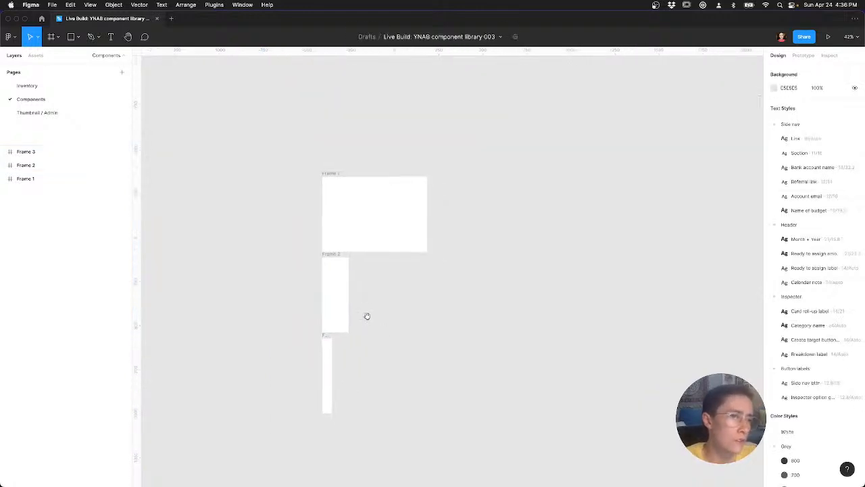
pyautogui.click(347, 234)
pyautogui.keyDown('shift'); pyautogui.click(348, 301); pyautogui.keyUp('shift')
pyautogui.keyDown('shift'); pyautogui.click(324, 370); pyautogui.keyUp('shift')
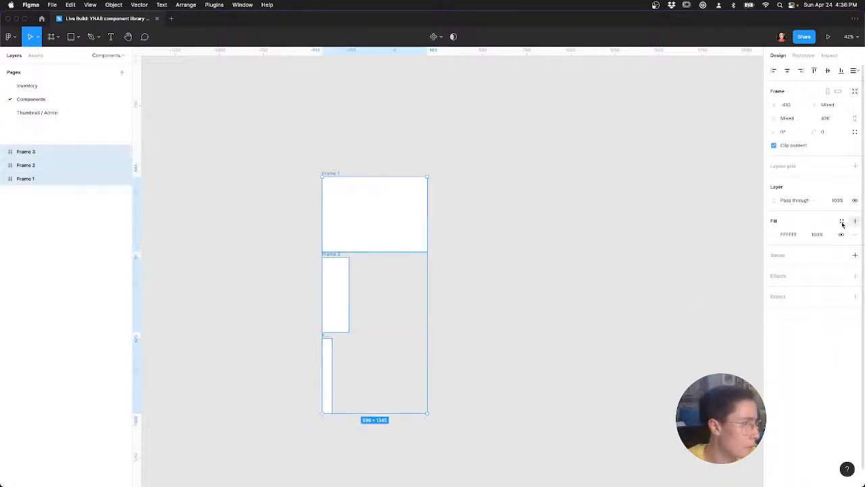
pyautogui.click(842, 221)
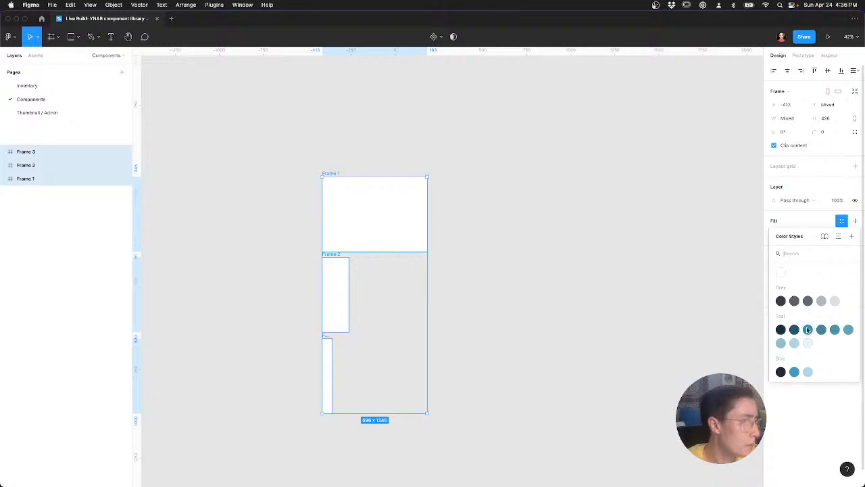
pyautogui.click(808, 330)
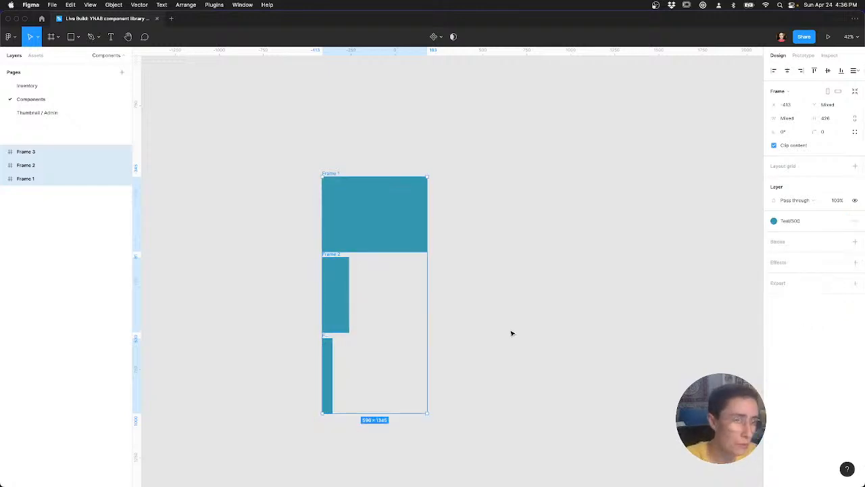
# Step: Switch to YNAB in Firefox and examine the collapsed sidebar's background-color variable, flex layout and box model in the inspector
pyautogui.hotkey('ctrl', 'Left')
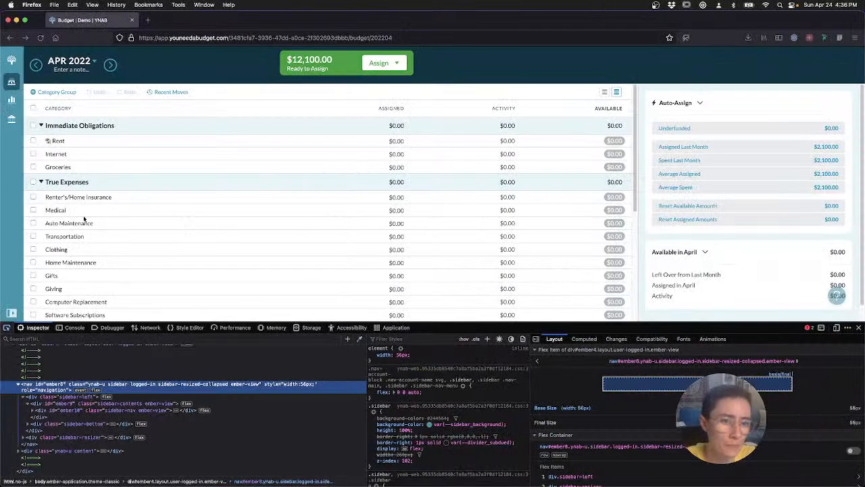
pyautogui.press('super+shift+c')
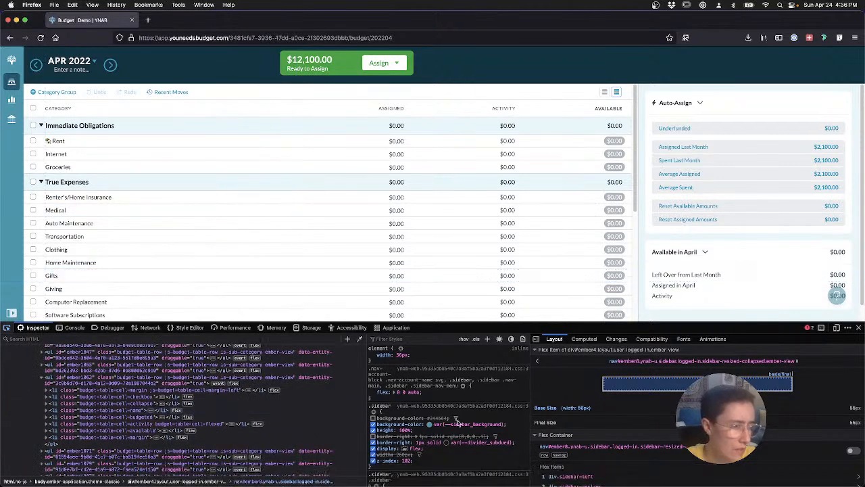
pyautogui.click(429, 425)
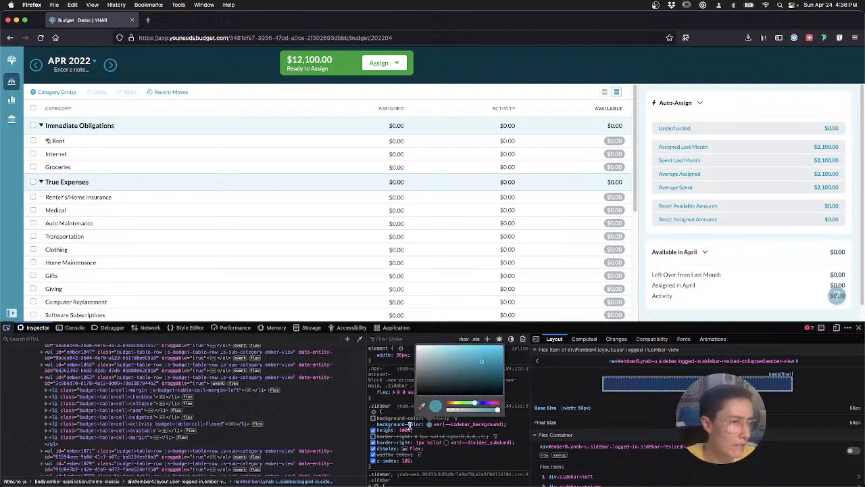
pyautogui.click(410, 424)
pyautogui.click(439, 424)
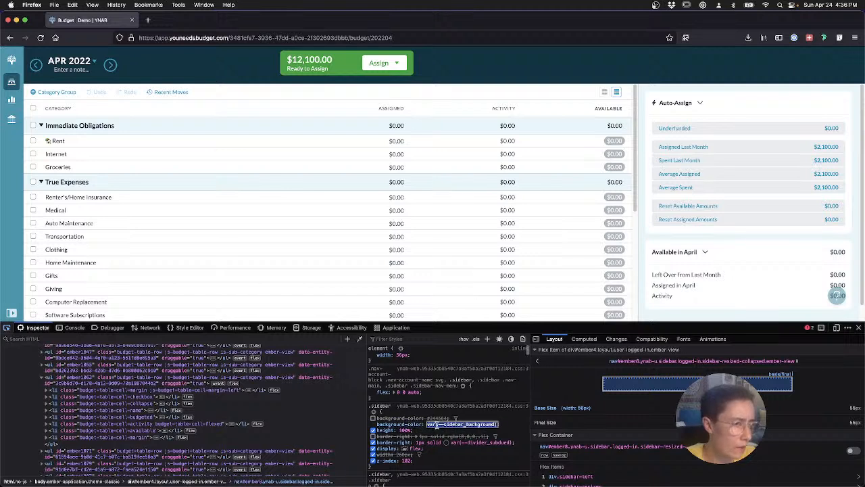
pyautogui.click(426, 433)
pyautogui.click(428, 424)
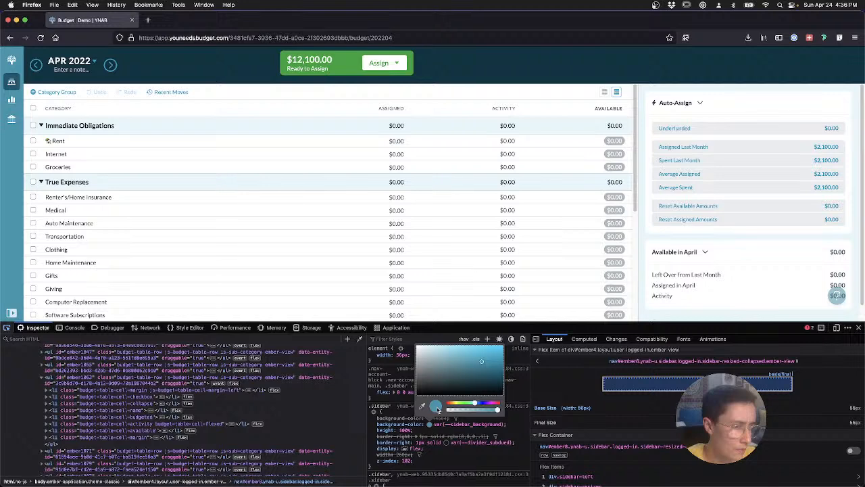
pyautogui.click(512, 451)
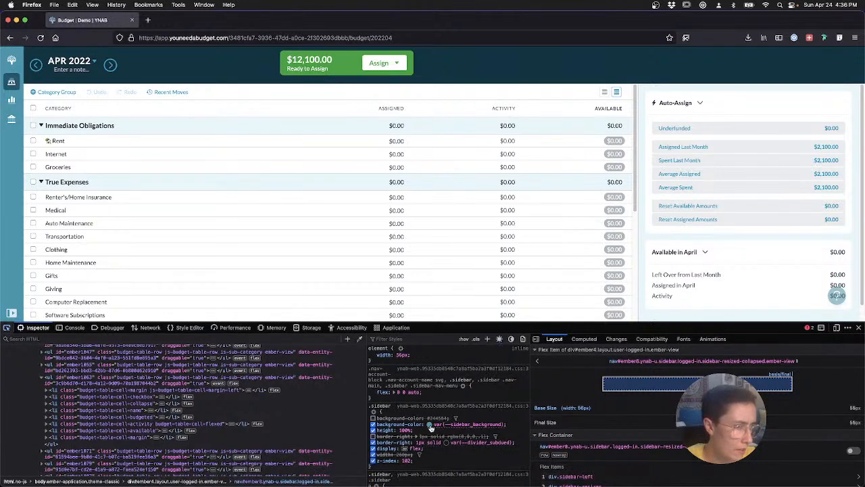
pyautogui.scroll(-5, 641, 427)
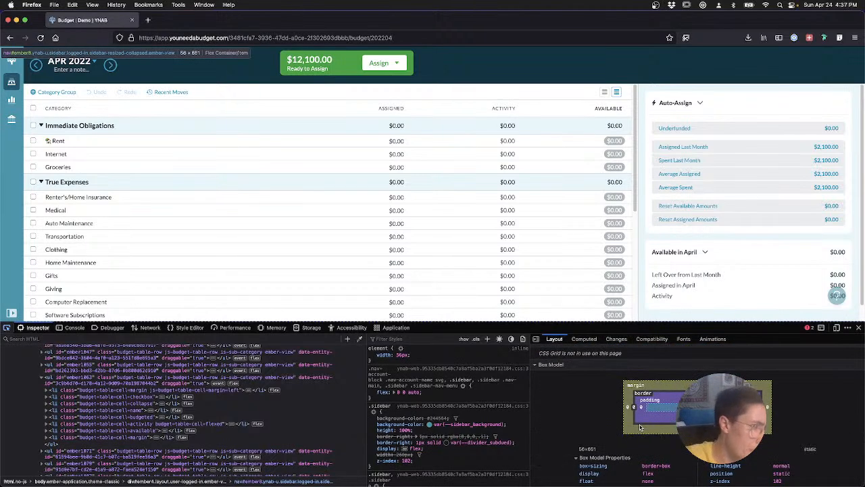
pyautogui.scroll(5, 641, 427)
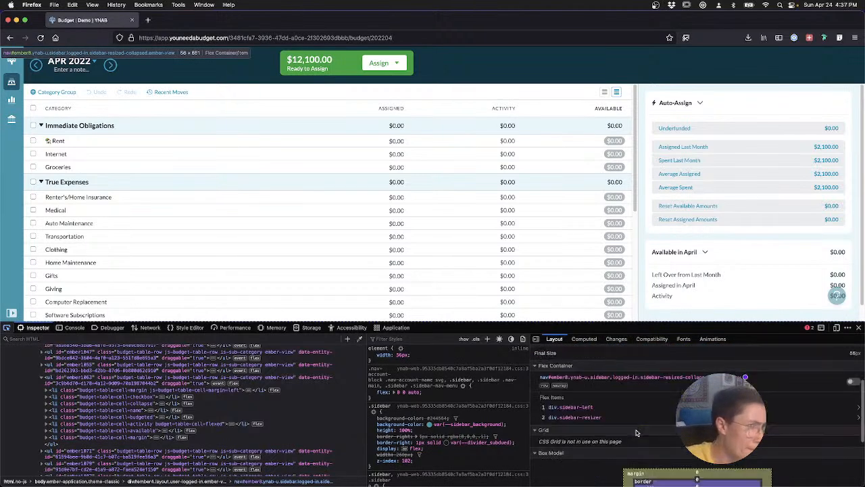
# Step: Look up the collapsed sidebar's computed background-color in the inspector and select its RGB values
pyautogui.click(582, 340)
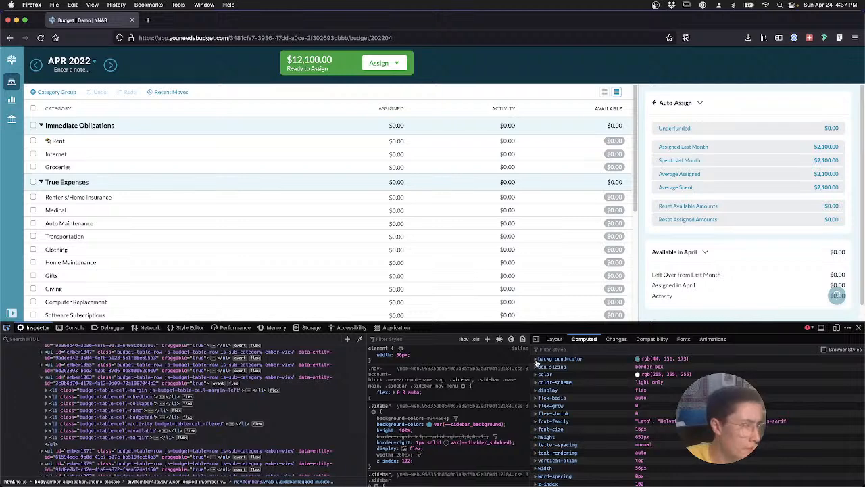
pyautogui.click(536, 359)
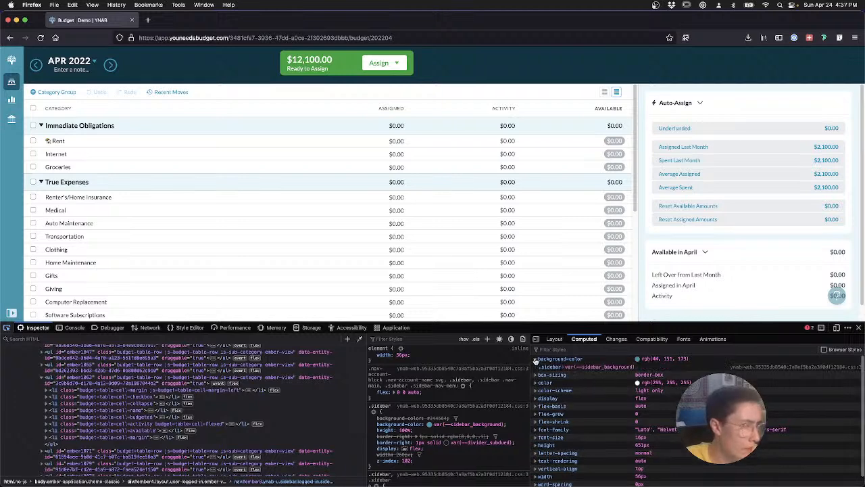
pyautogui.click(638, 360)
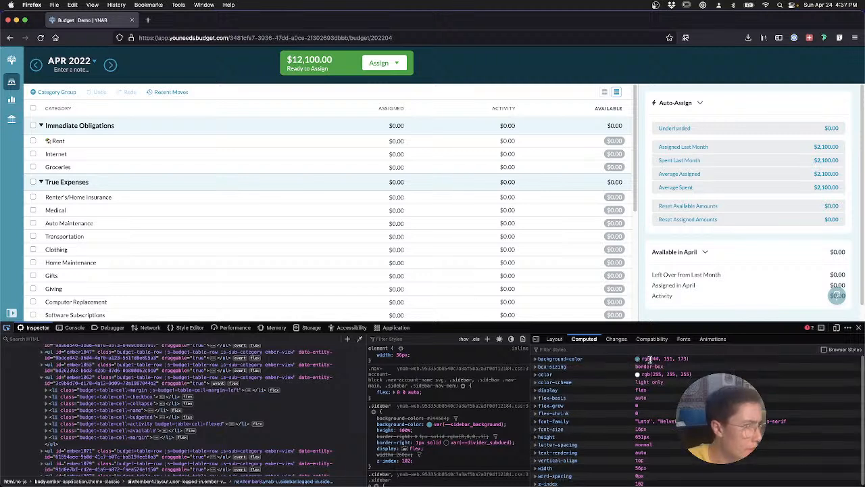
pyautogui.click(649, 359)
pyautogui.moveTo(690, 359); pyautogui.dragTo(651, 361)
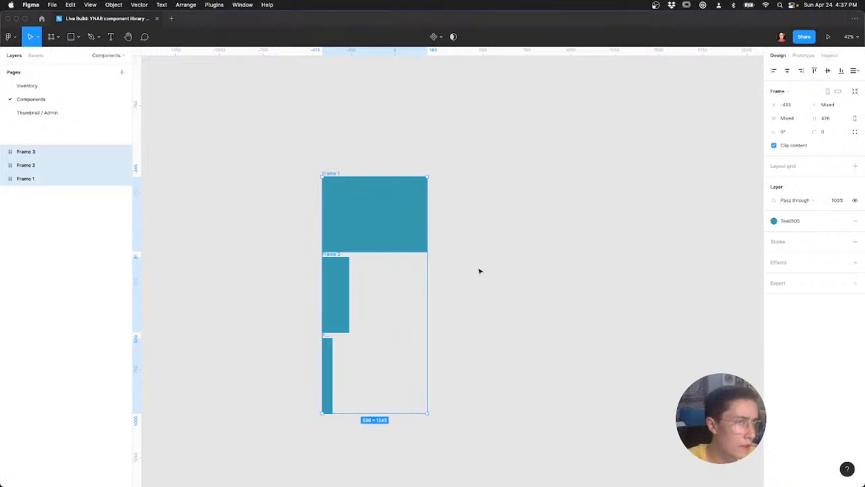
# Step: In Figma, detach the Teal/500 style from the widest frame's fill and set the fill color to 444444
pyautogui.press('Escape')
pyautogui.click(331, 184)
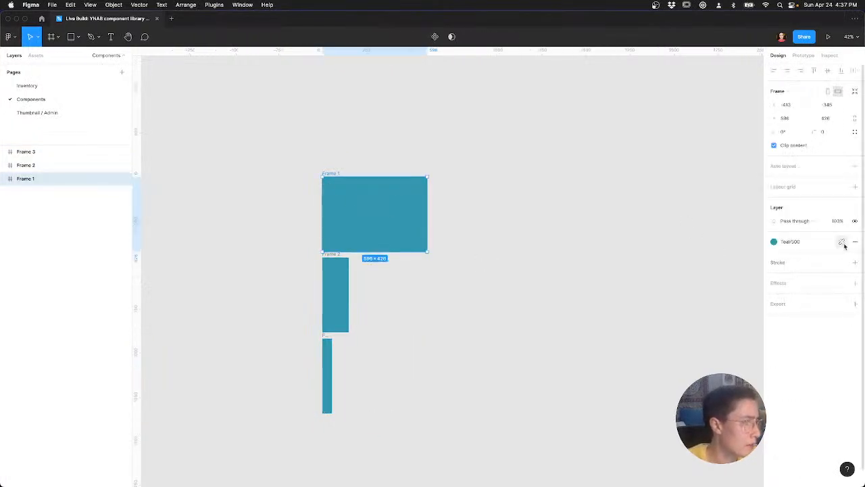
pyautogui.click(842, 241)
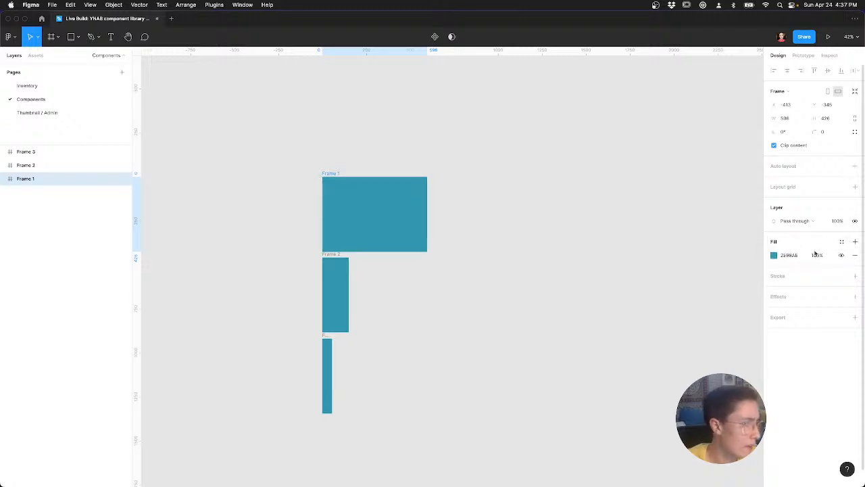
pyautogui.click(791, 254)
pyautogui.write('444444')
pyautogui.press('Tab')
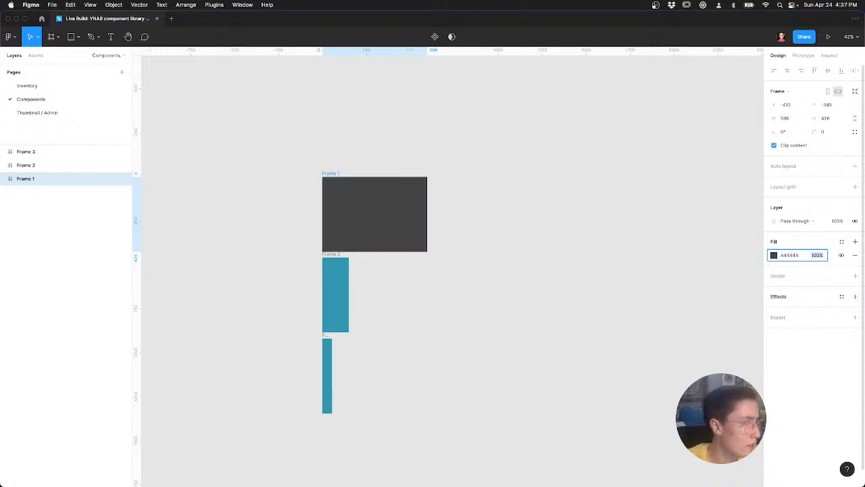
# Step: Switch the widest frame's fill color to RGB mode and enter 44, 151, 173, checking the values against the Firefox inspector
pyautogui.click(774, 255)
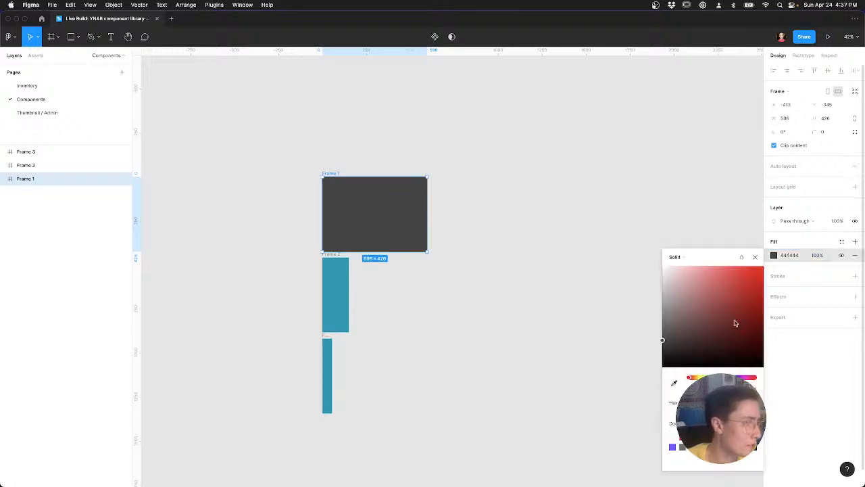
pyautogui.click(676, 403)
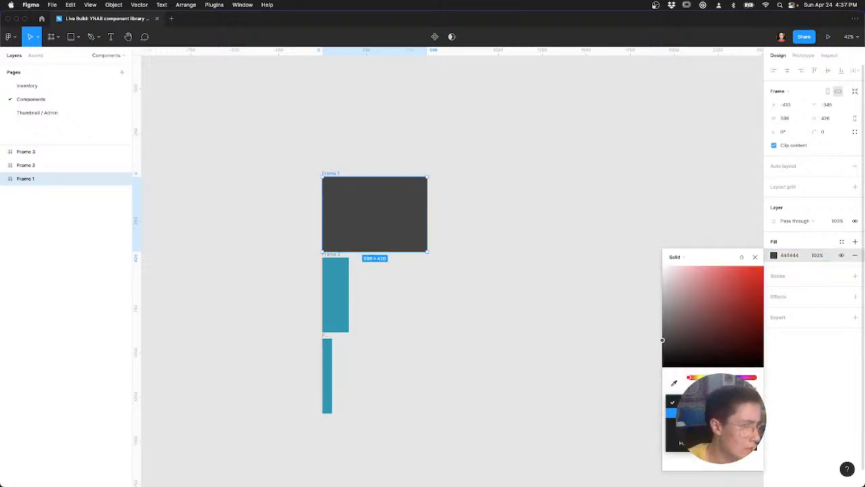
pyautogui.click(678, 413)
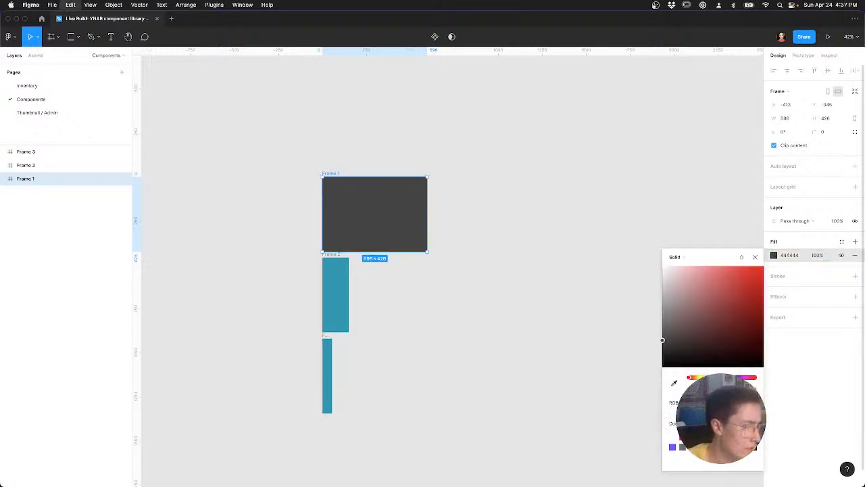
pyautogui.hotkey('ctrl', 'Left')
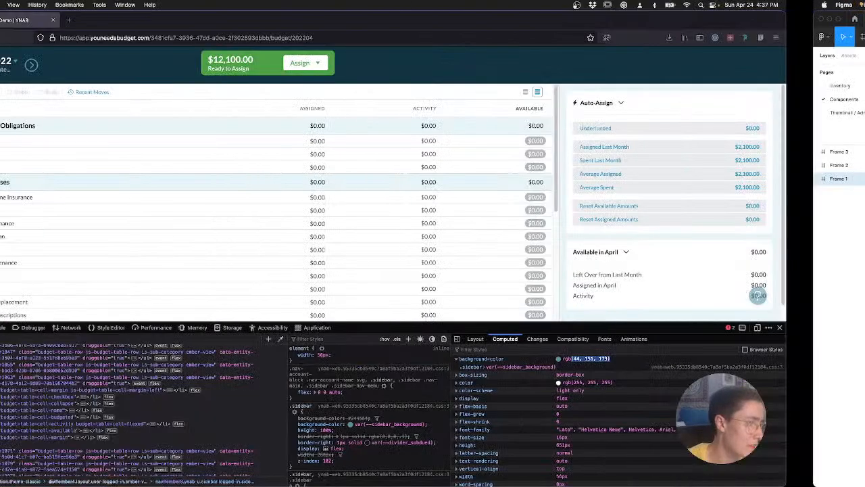
pyautogui.hotkey('ctrl', 'Right')
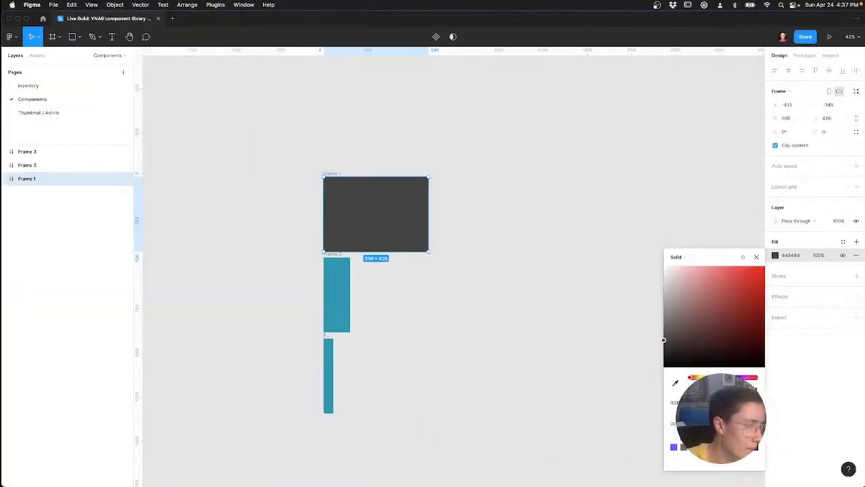
pyautogui.write('44')
pyautogui.press('Tab')
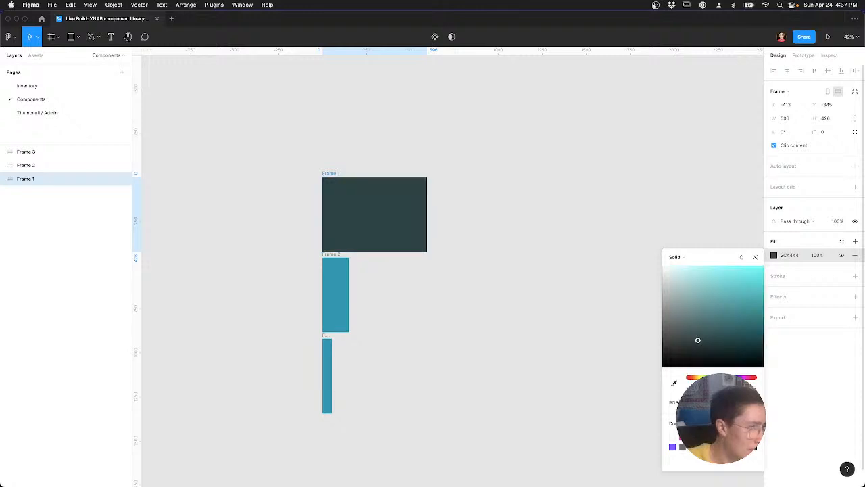
pyautogui.hotkey('ctrl', 'Left')
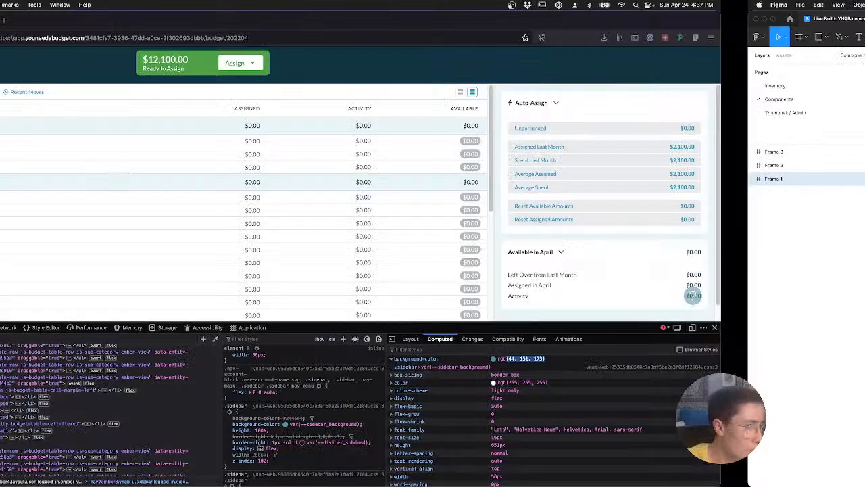
pyautogui.hotkey('ctrl', 'Right')
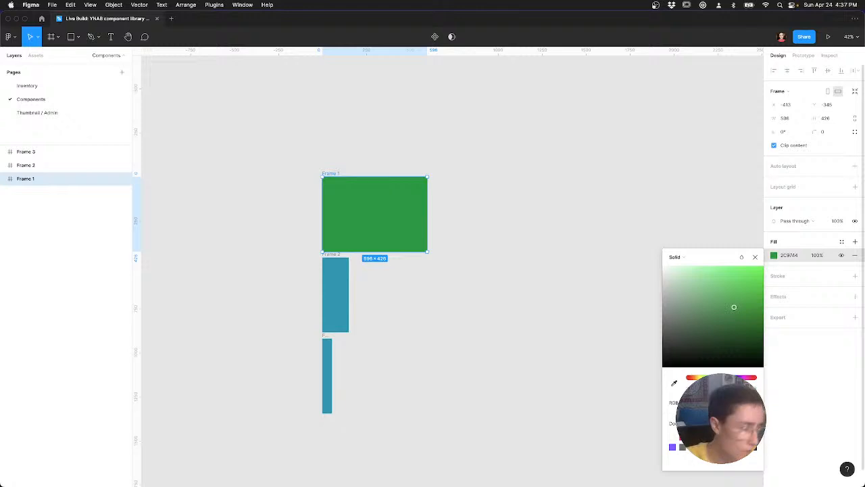
pyautogui.press('Return')
# Step: Move the 150 px frame up so its upper edge overlaps the lower part of the widest frame
pyautogui.click(462, 308)
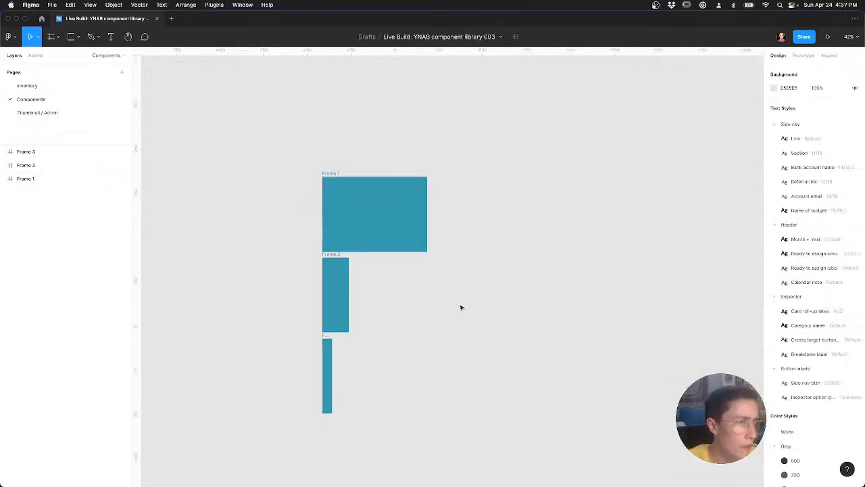
pyautogui.scroll(-3, 332, 262)
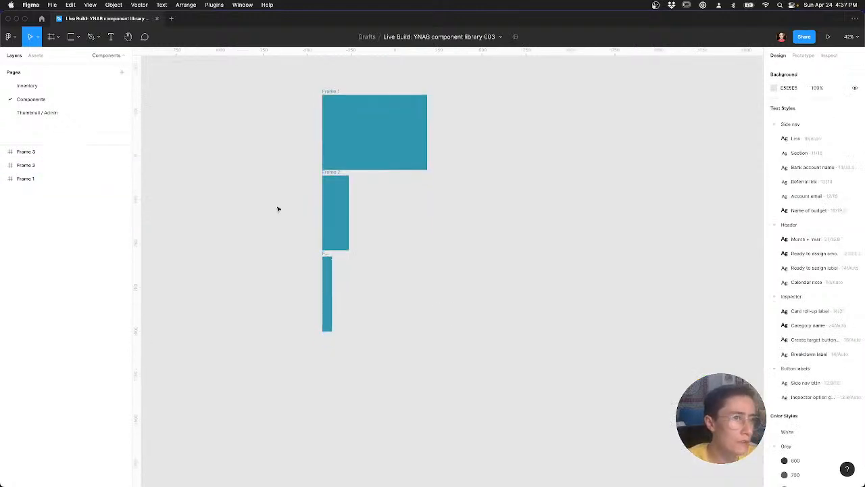
pyautogui.scroll(2, 295, 299)
pyautogui.scroll(-1, 322, 280)
pyautogui.scroll(3, 322, 280)
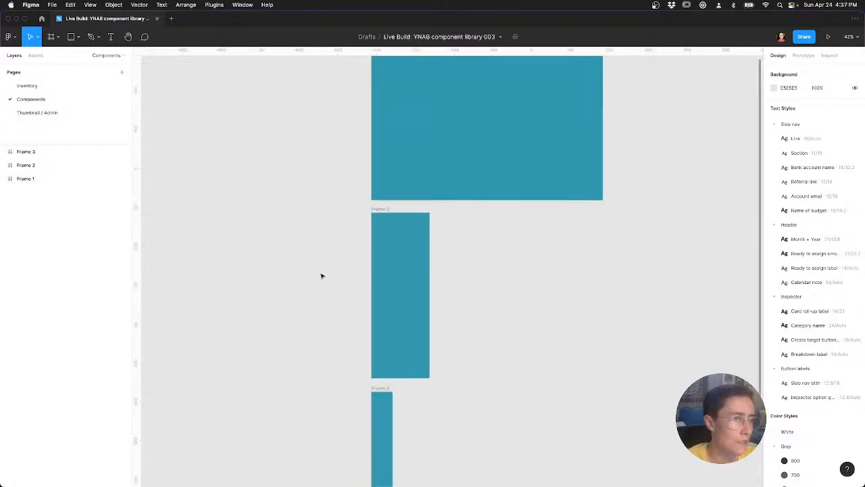
pyautogui.scroll(3, 350, 307)
pyautogui.hscroll(2, 349, 307)
pyautogui.moveTo(353, 312); pyautogui.dragTo(355, 288)
pyautogui.press('Escape')
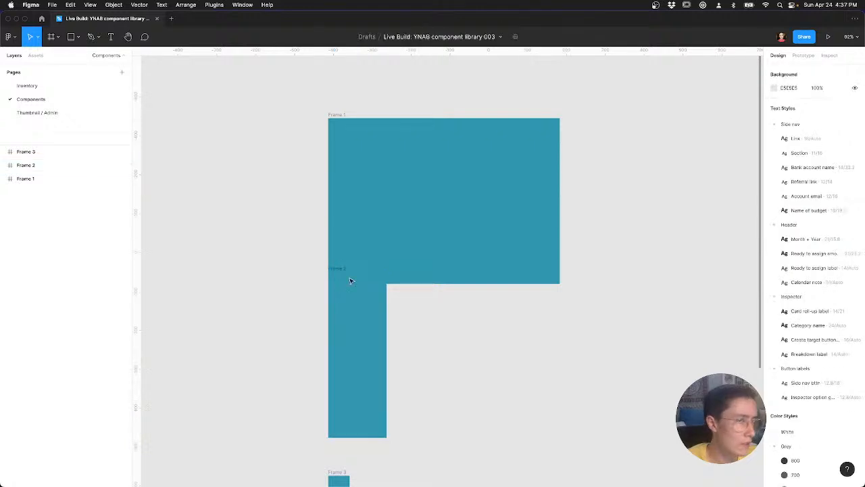
# Step: Compare the fill colors of the two overlapping frames up close along their shared edges
pyautogui.scroll(15, 350, 281)
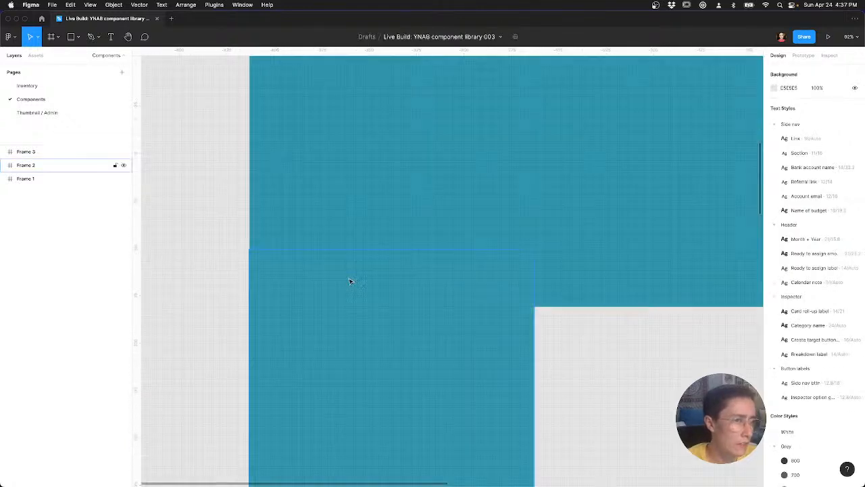
pyautogui.moveTo(501, 312); pyautogui.dragTo(320, 354)
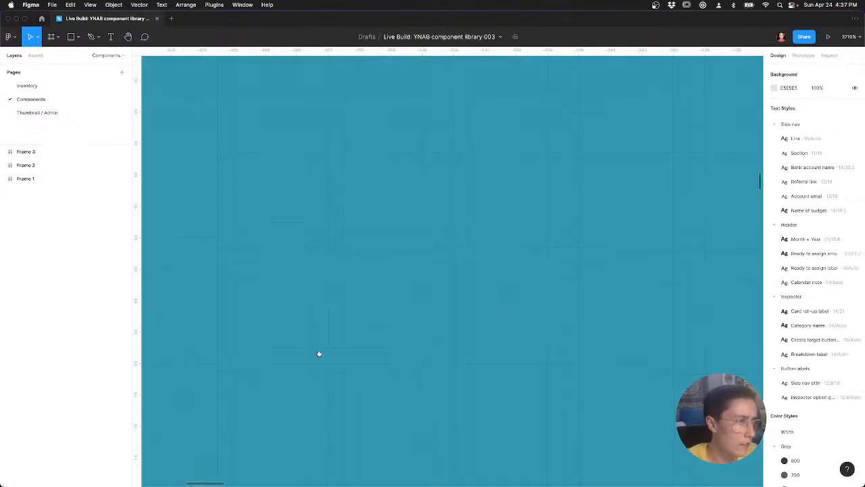
pyautogui.scroll(-5, 580, 269)
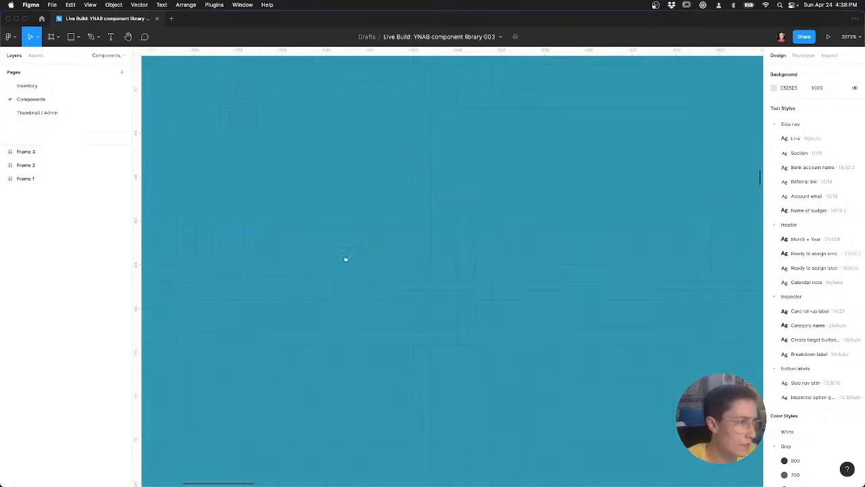
pyautogui.moveTo(239, 254); pyautogui.dragTo(185, 232)
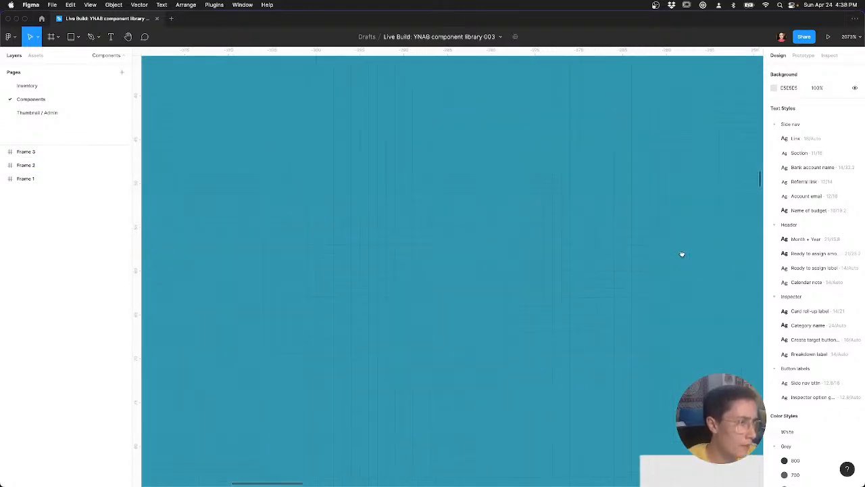
pyautogui.moveTo(651, 315); pyautogui.dragTo(479, 272)
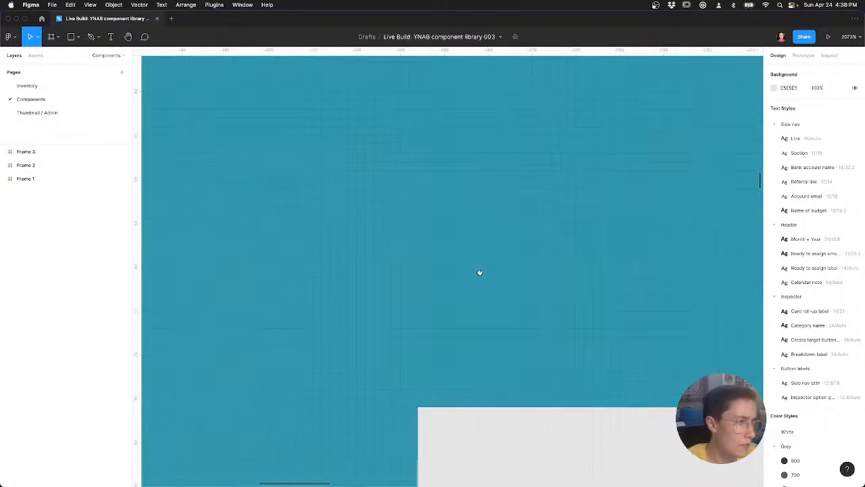
pyautogui.click(579, 302)
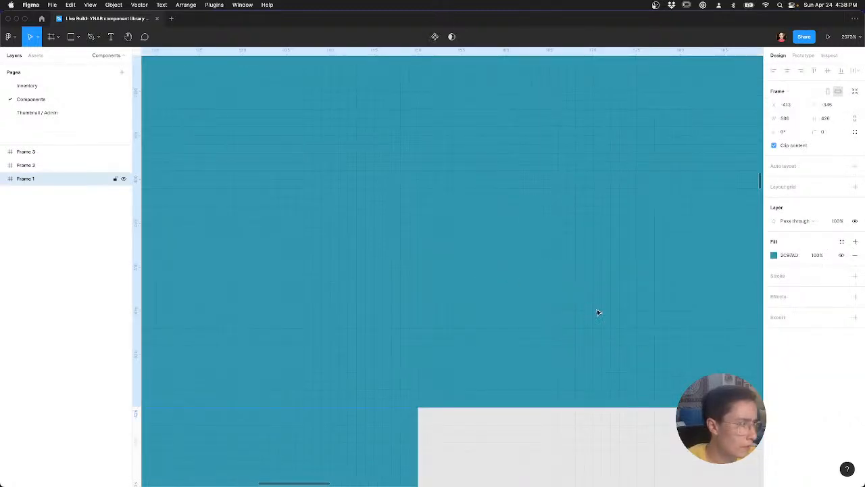
pyautogui.click(351, 429)
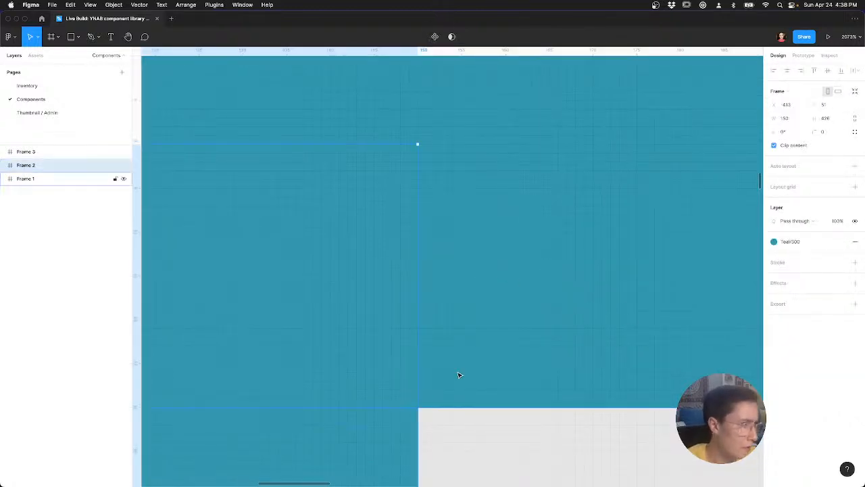
pyautogui.click(369, 404)
pyautogui.click(370, 406)
pyautogui.scroll(2, 370, 406)
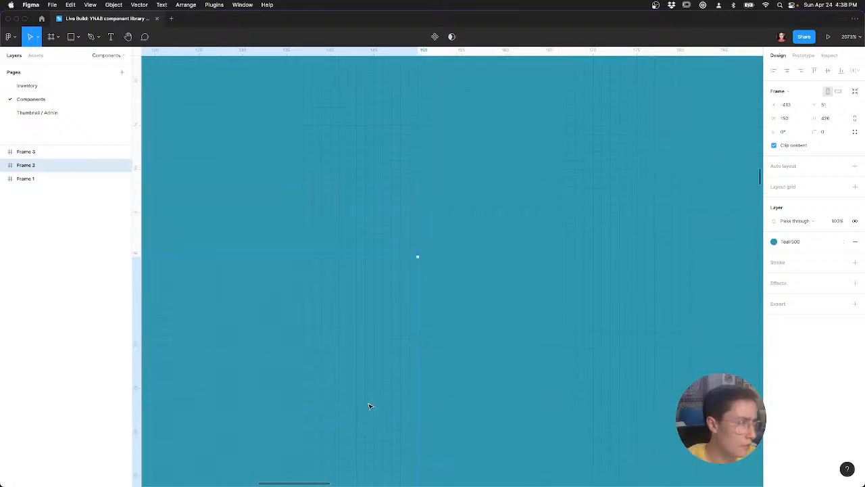
# Step: Move the 150 px frame back down to just below the widest frame, clear of the overlap
pyautogui.scroll(-10, 370, 406)
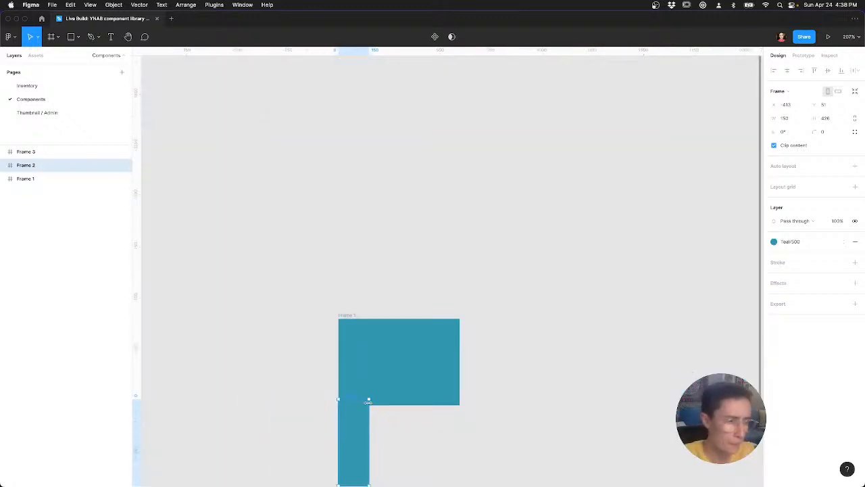
pyautogui.scroll(-2, 378, 405)
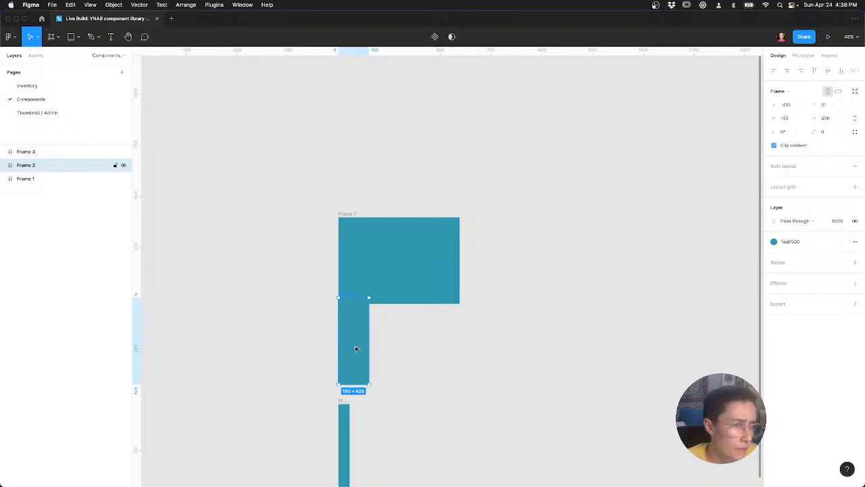
pyautogui.moveTo(355, 366); pyautogui.dragTo(357, 363)
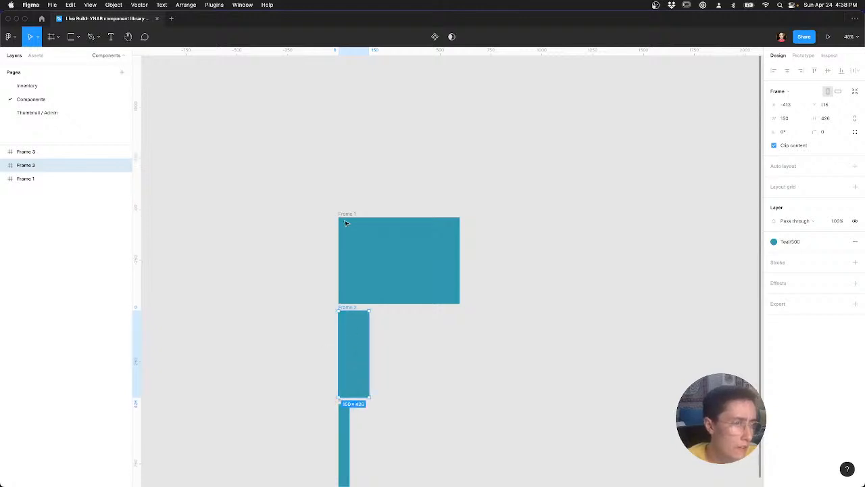
# Step: Apply the Teal/500 color style to the fill of the widest frame and deselect it
pyautogui.click(345, 223)
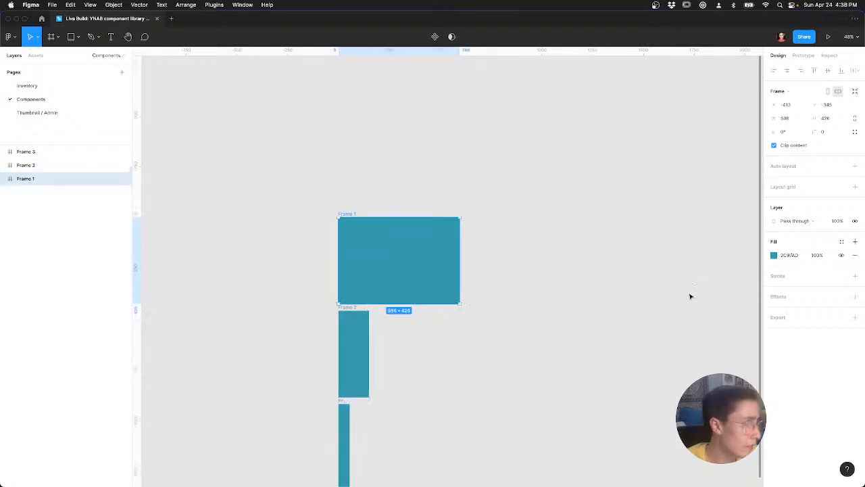
pyautogui.click(843, 242)
pyautogui.click(806, 352)
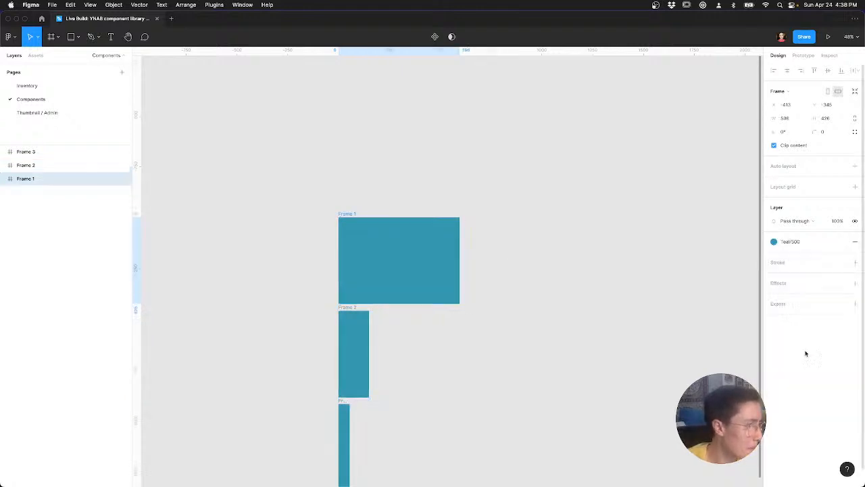
pyautogui.click(524, 350)
# Step: Switch to the YNAB web app in Firefox and examine the expanded side navigation and its budget menu with the developer tools closed
pyautogui.click(445, 287)
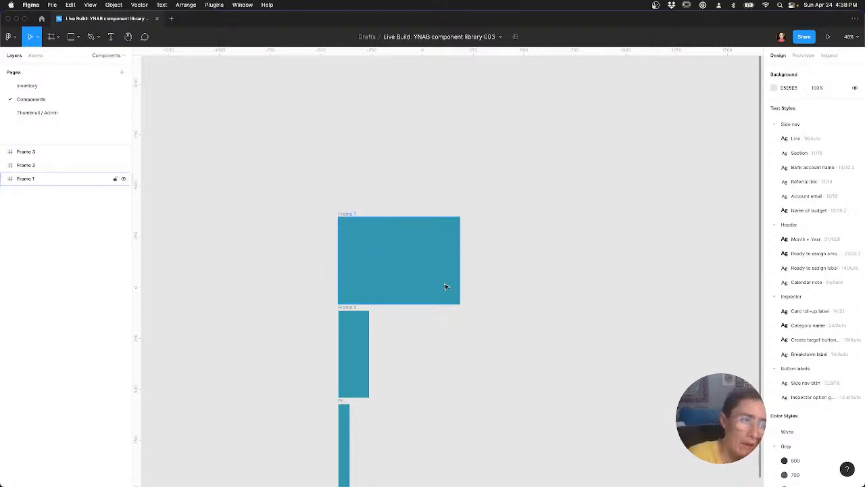
pyautogui.scroll(-2, 440, 316)
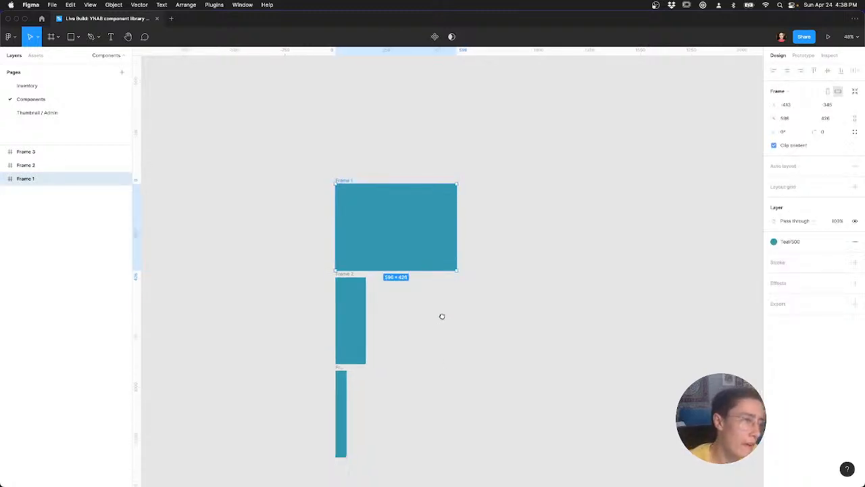
pyautogui.hotkey('ctrl', 'Left')
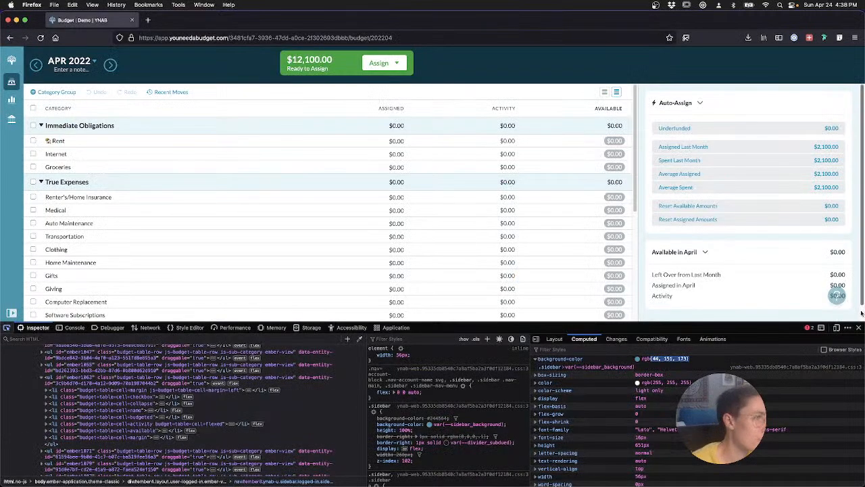
pyautogui.press('super+alt+i')
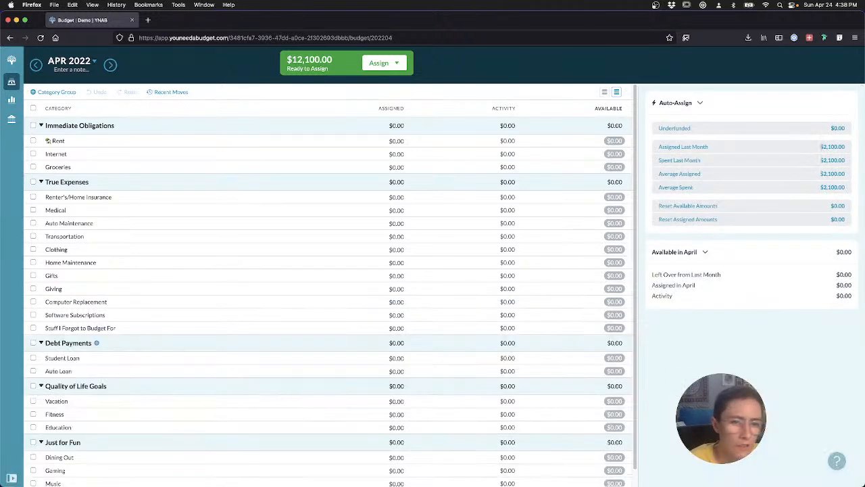
pyautogui.click(12, 476)
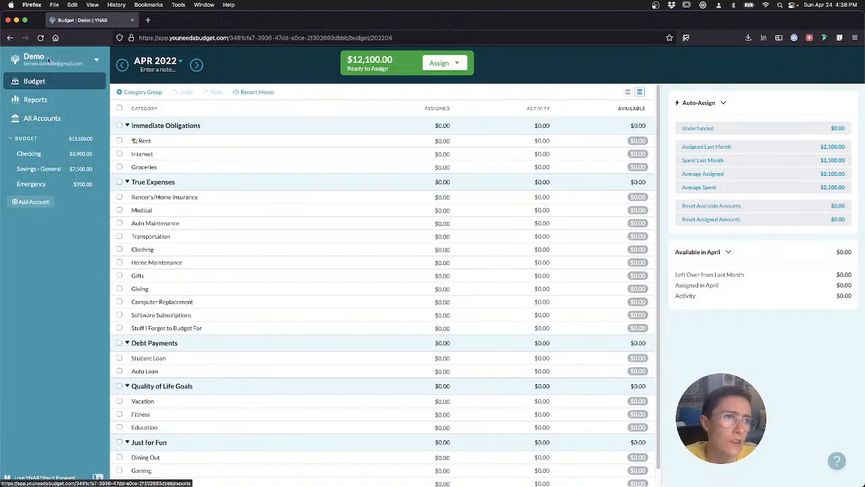
pyautogui.click(96, 61)
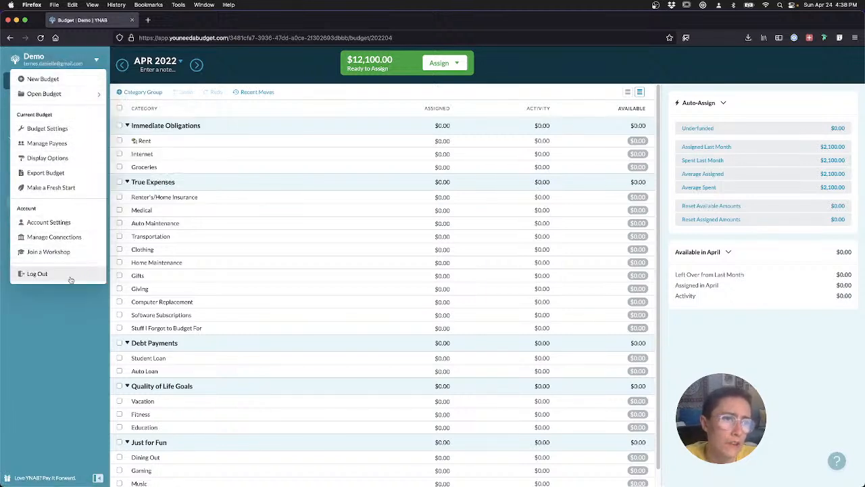
pyautogui.click(77, 322)
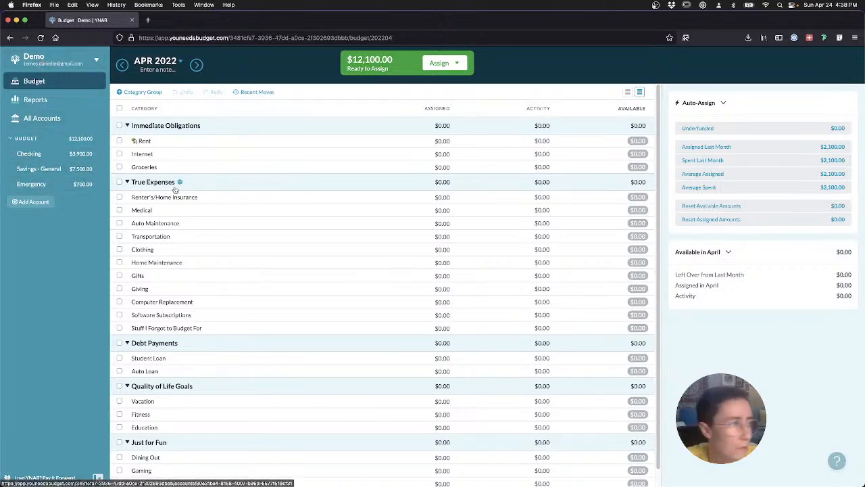
# Step: Switch back to Figma and combine the three teal frames into one component set
pyautogui.hotkey('ctrl', 'Right')
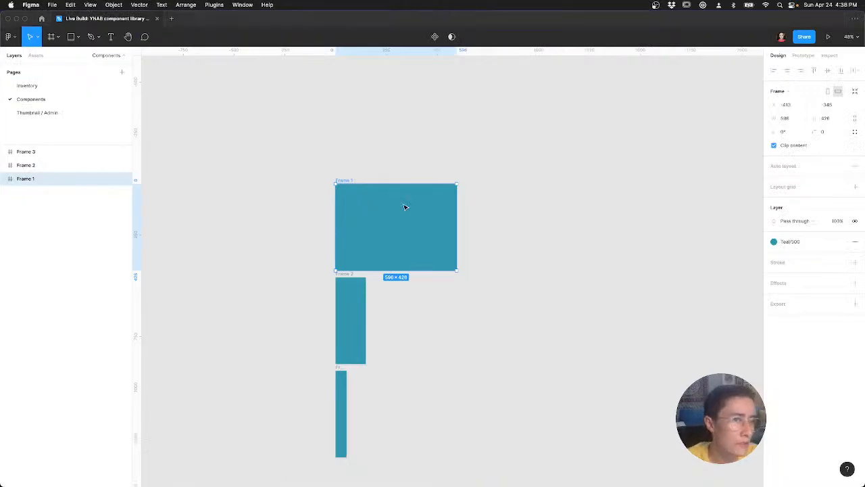
pyautogui.click(313, 228)
pyautogui.click(361, 219)
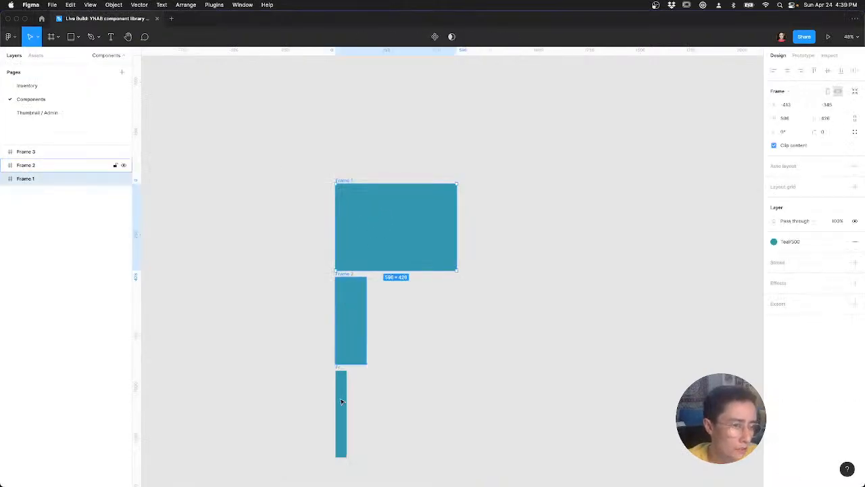
pyautogui.keyDown('shift'); pyautogui.click(351, 318); pyautogui.keyUp('shift')
pyautogui.keyDown('shift'); pyautogui.click(340, 401); pyautogui.keyUp('shift')
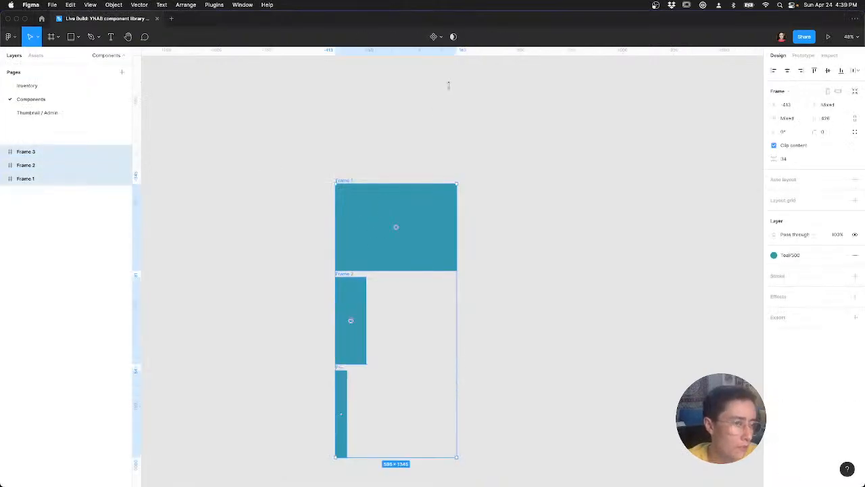
pyautogui.click(441, 37)
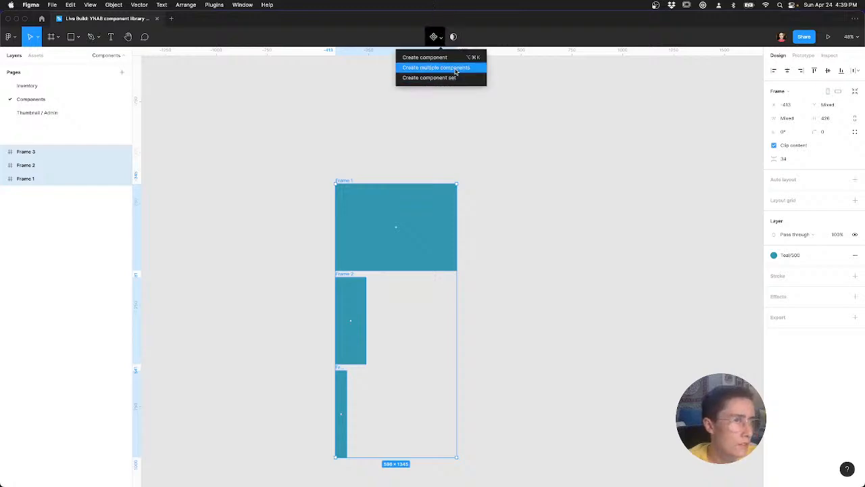
pyautogui.click(455, 71)
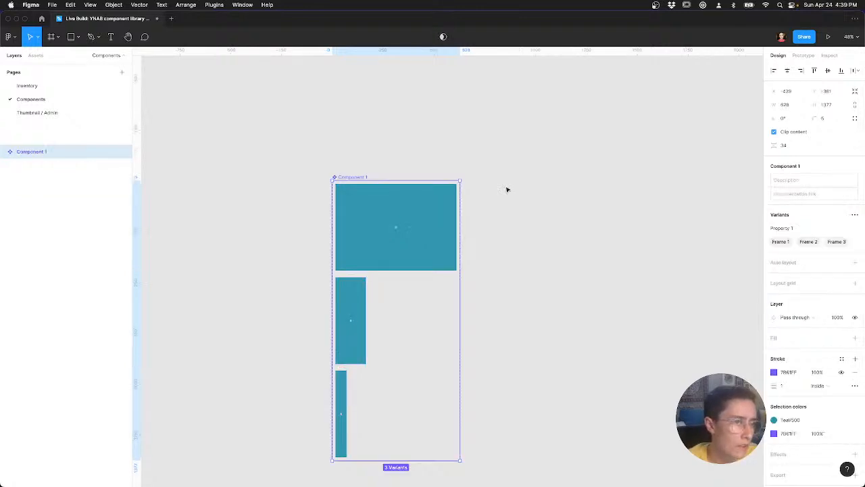
# Step: Add vertical auto layout to the component set with 16 px spacing between the variants
pyautogui.hotkey('shift', 'a')
pyautogui.click(807, 263)
pyautogui.write('16')
pyautogui.press('Return')
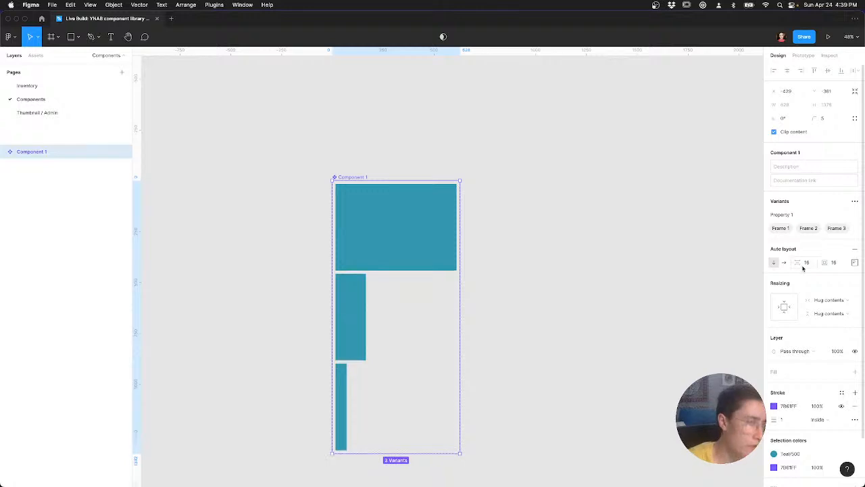
# Step: Add horizontal auto layout to the widest variant with item spacing 0 and padding 0
pyautogui.click(380, 242)
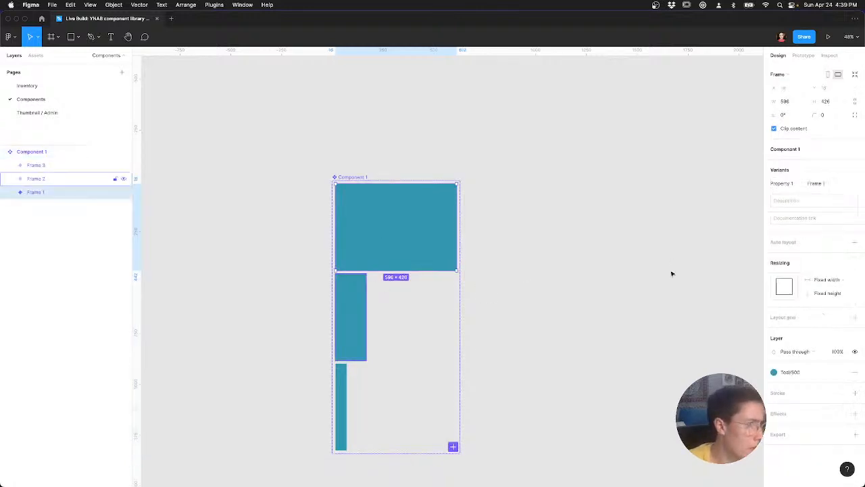
pyautogui.hotkey('shift', 'a')
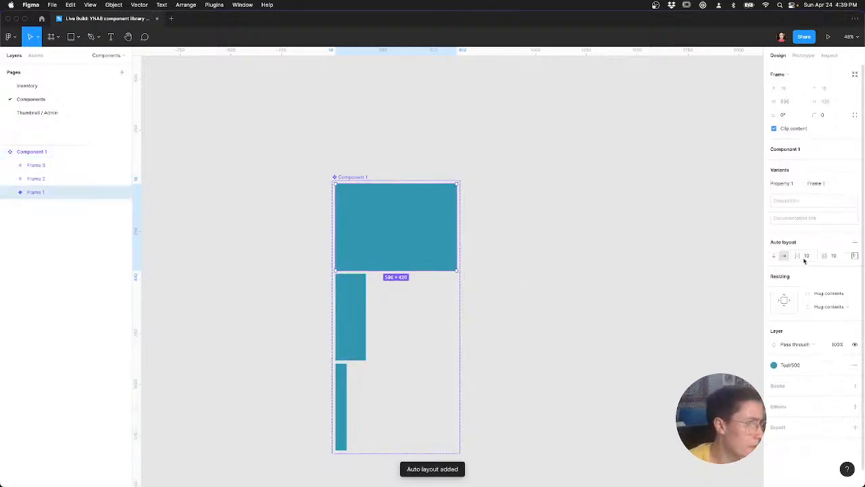
pyautogui.click(810, 257)
pyautogui.write('0')
pyautogui.press('Tab')
pyautogui.write('0')
pyautogui.press('Return')
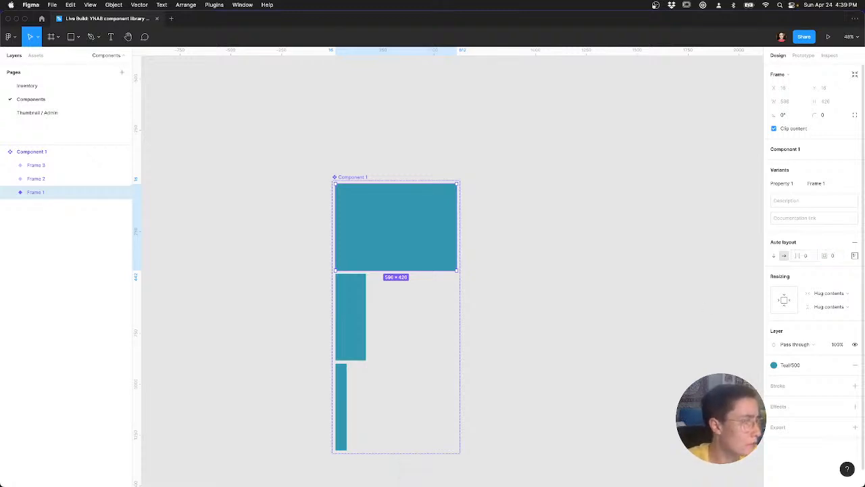
# Step: Add vertical auto layout to the 150 px wide variant with item spacing 0 and padding 0
pyautogui.click(358, 329)
pyautogui.click(854, 242)
pyautogui.click(807, 255)
pyautogui.write('0')
pyautogui.press('Tab')
pyautogui.write('0')
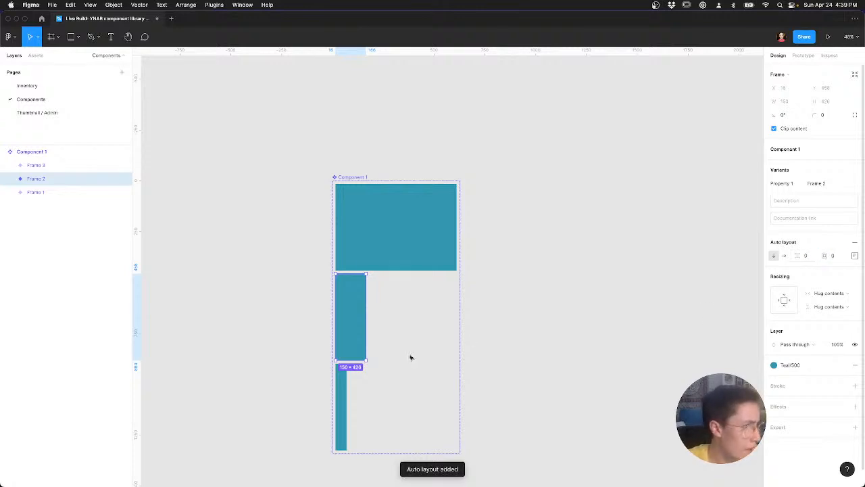
# Step: Add vertical auto layout to the narrowest variant with item spacing 0 and deselect it
pyautogui.click(347, 392)
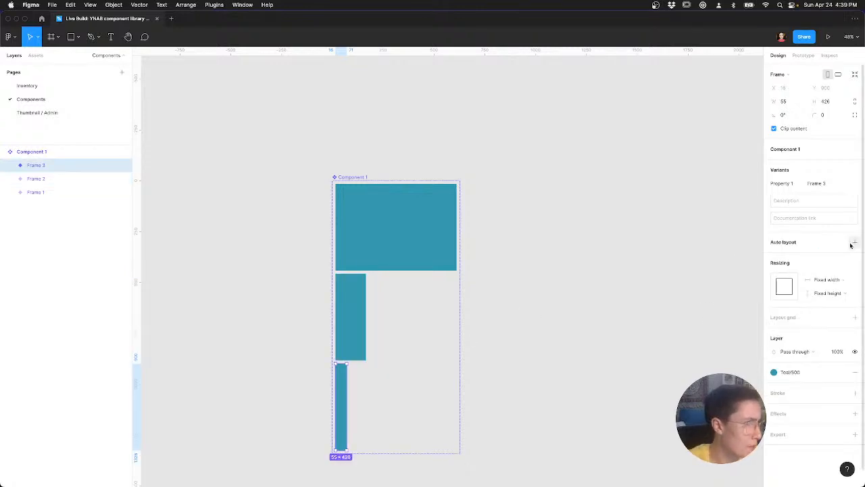
pyautogui.hotkey('shift', 'a')
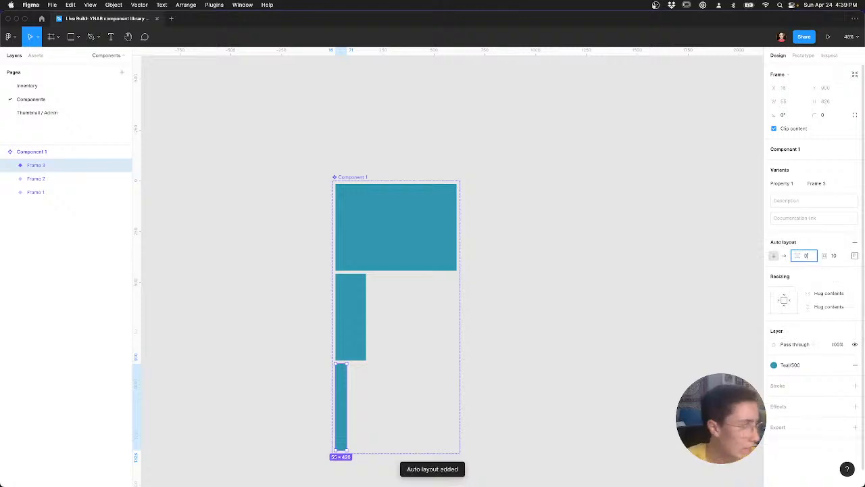
pyautogui.click(555, 409)
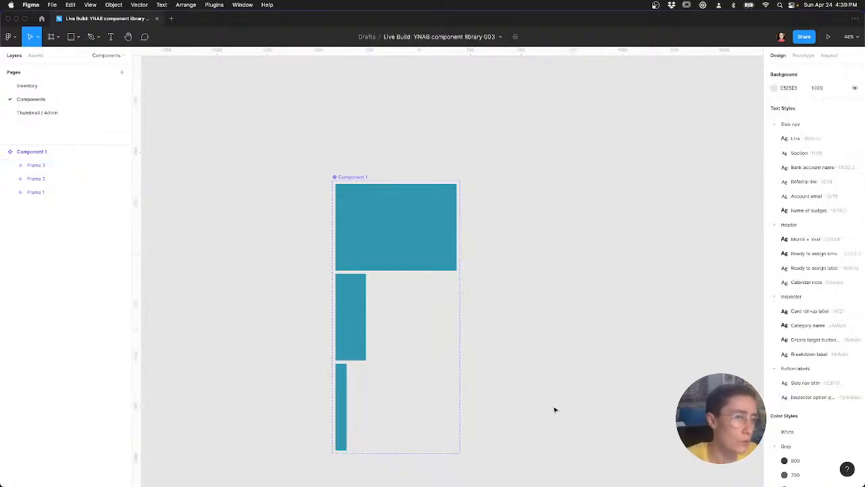
# Step: Switch to Firefox and inspect the side navigation in the developer tools, selecting its outer nav element
pyautogui.press('super+Tab')
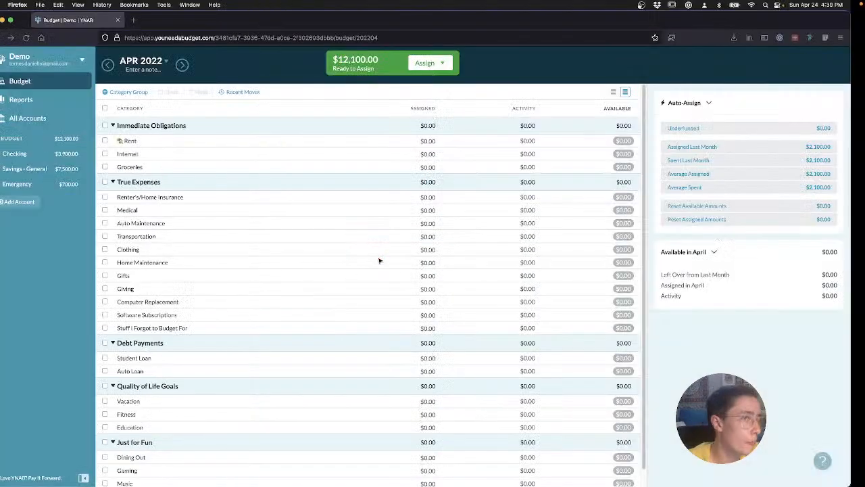
pyautogui.rightClick(77, 292)
pyautogui.click(118, 417)
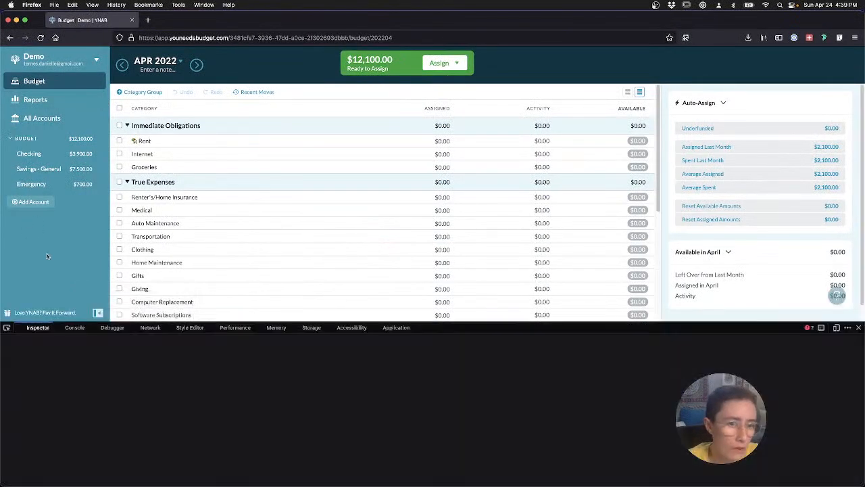
pyautogui.click(6, 327)
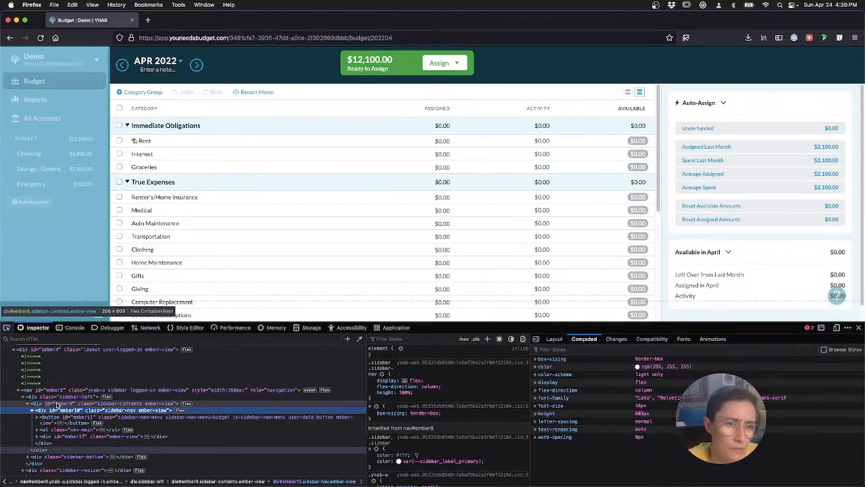
pyautogui.click(58, 404)
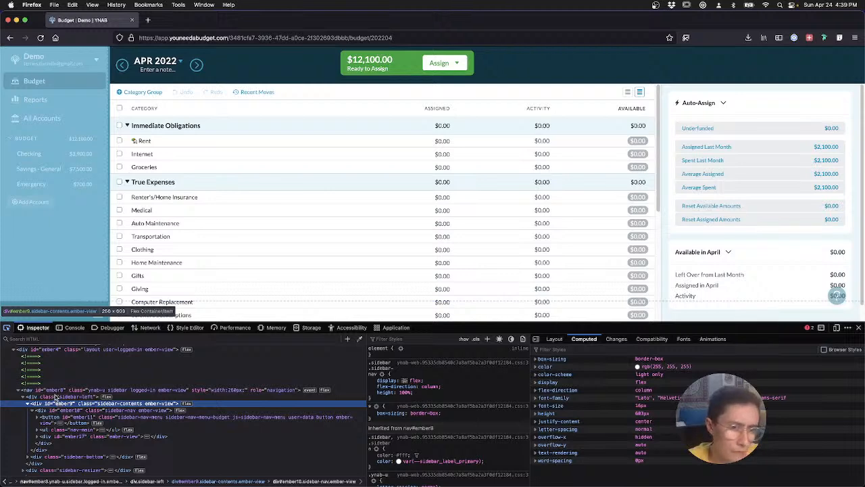
pyautogui.click(59, 390)
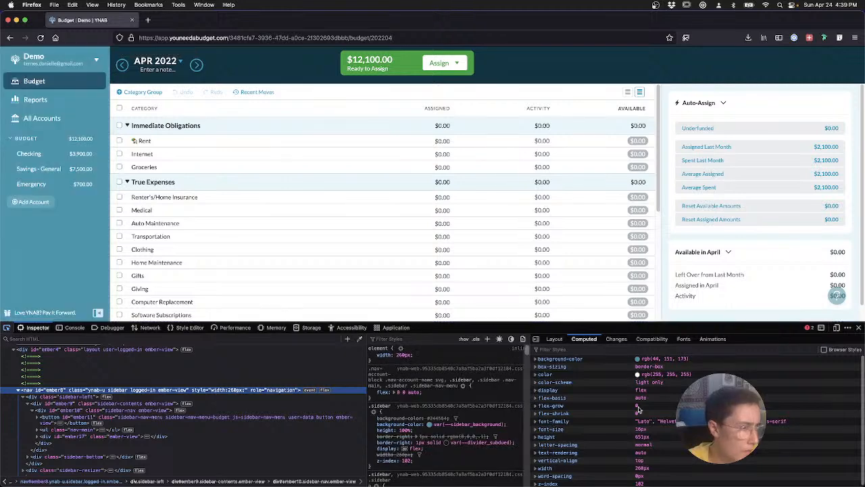
# Step: Examine the nav element's computed styles and box model, and inspect the sidebar resizer element along its edge
pyautogui.click(554, 339)
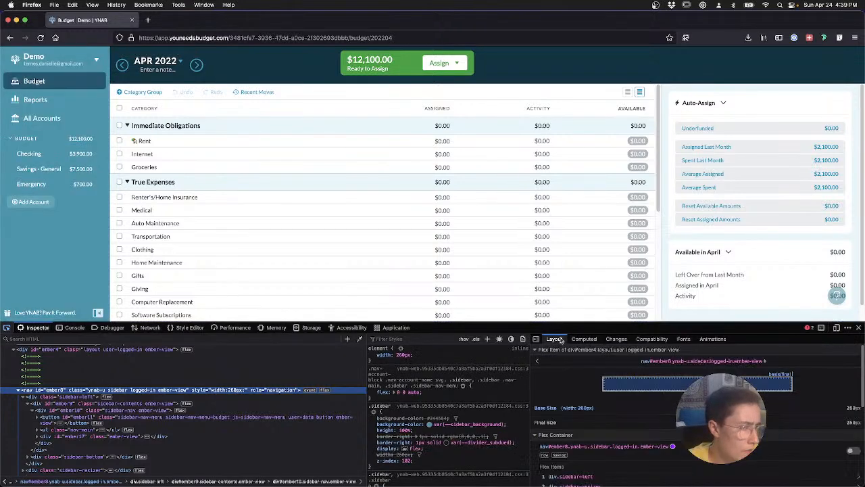
pyautogui.click(585, 340)
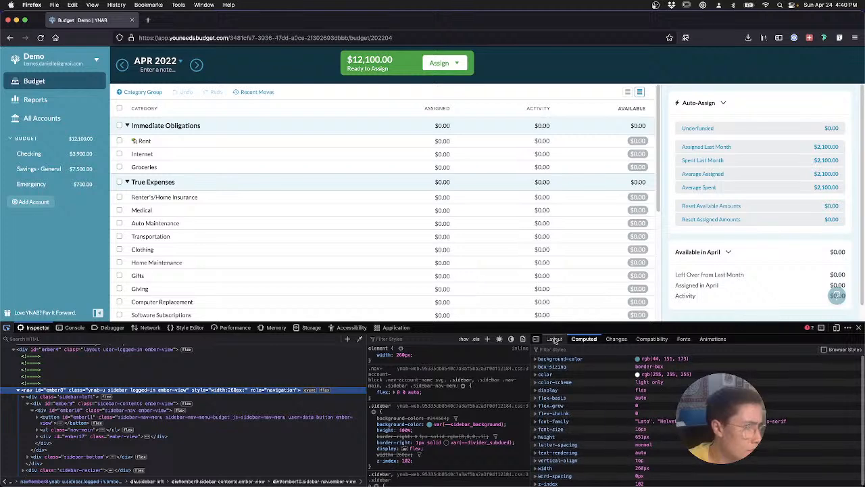
pyautogui.click(554, 339)
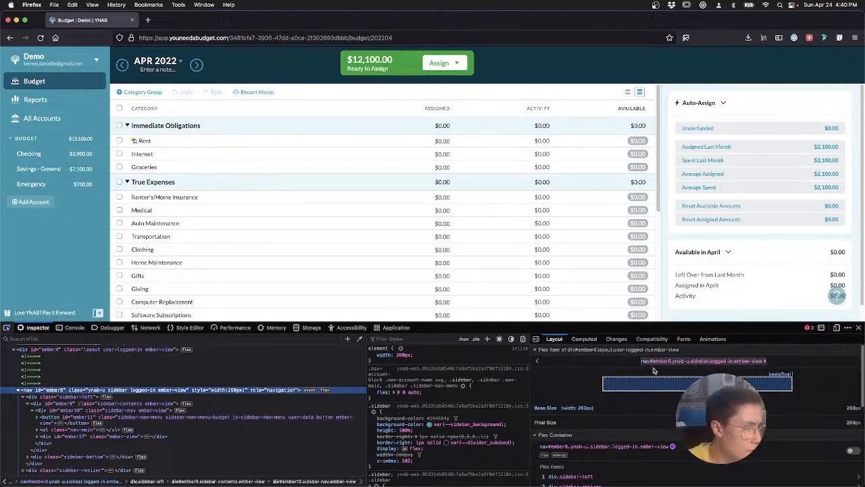
pyautogui.scroll(-5, 651, 384)
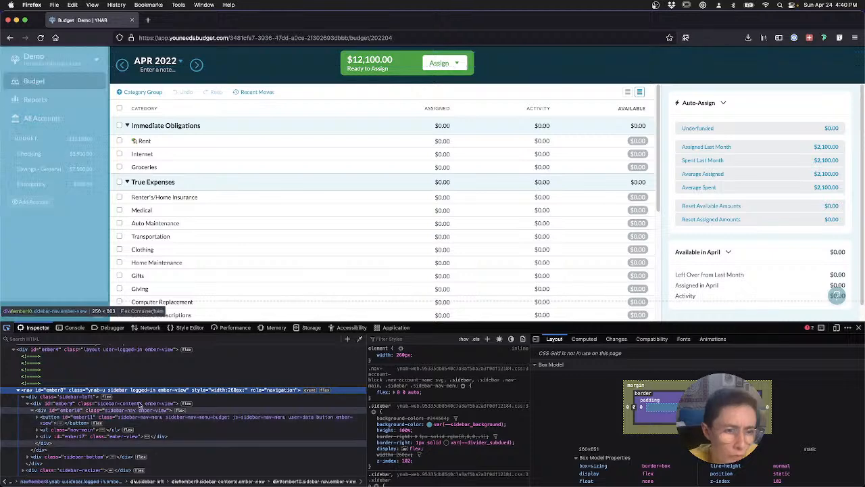
pyautogui.click(108, 307)
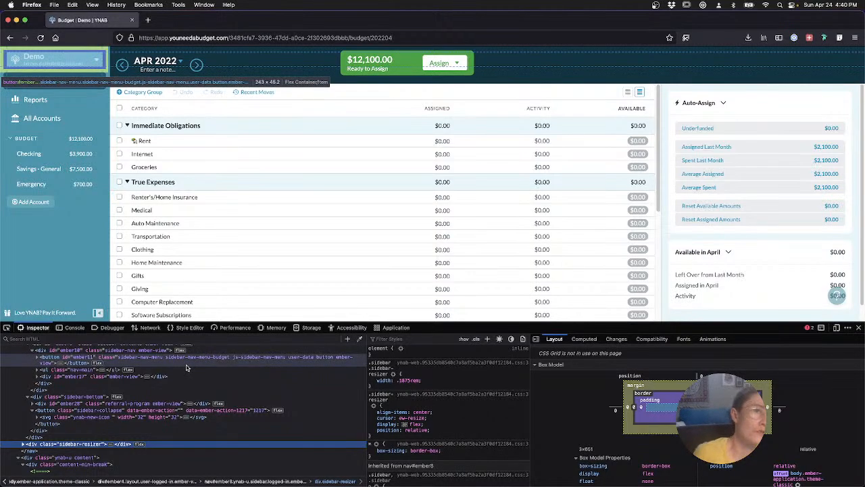
# Step: Switch to Figma and draw a thin vertical frame about 343 px tall beside the component set, with its width set to 3 px
pyautogui.hotkey('ctrl', 'Right')
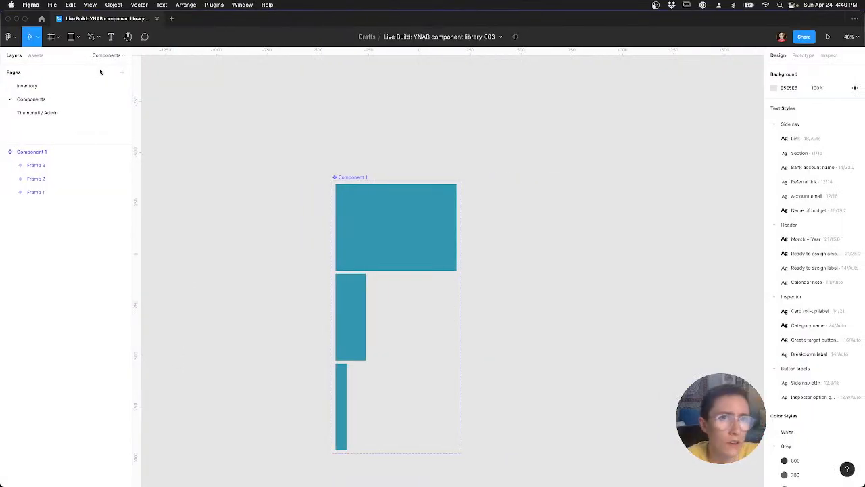
pyautogui.click(52, 37)
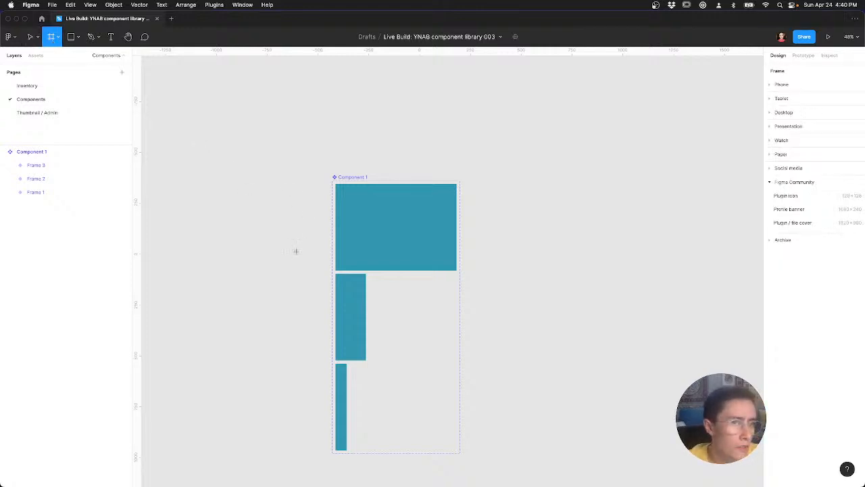
pyautogui.moveTo(282, 256); pyautogui.dragTo(282, 186)
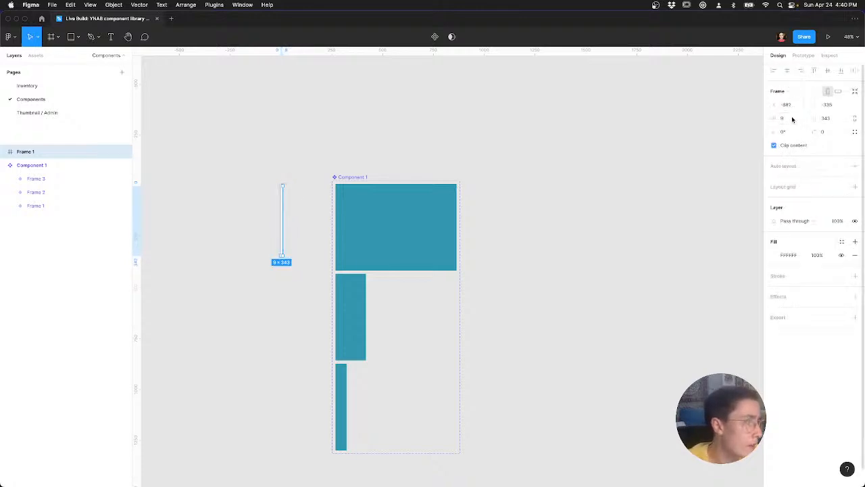
pyautogui.click(788, 118)
pyautogui.press('Tab')
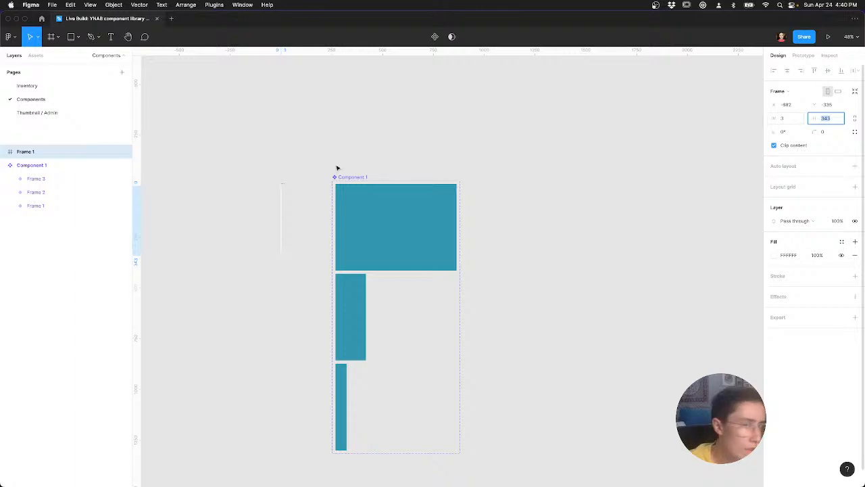
pyautogui.click(284, 206)
pyautogui.press('super+z')
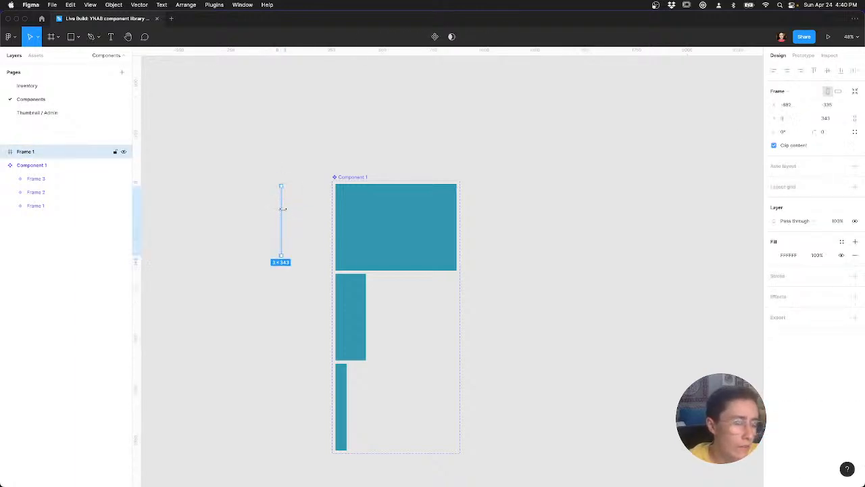
pyautogui.click(267, 195)
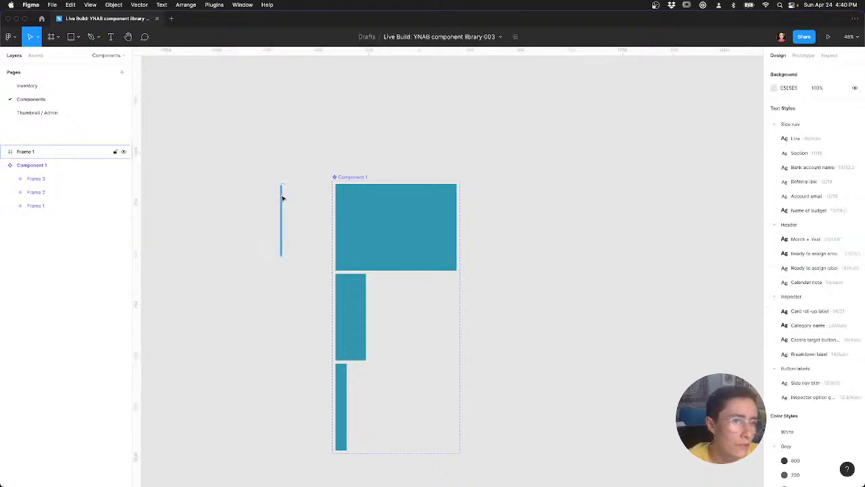
pyautogui.moveTo(282, 197); pyautogui.dragTo(369, 209)
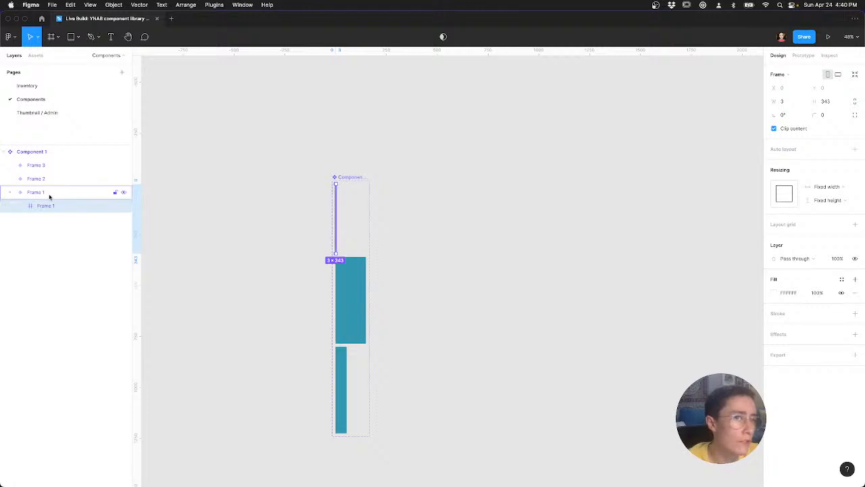
pyautogui.press('super+z')
# Step: Set the horizontal resizing of all three side navigation variants to Fixed width
pyautogui.click(365, 239)
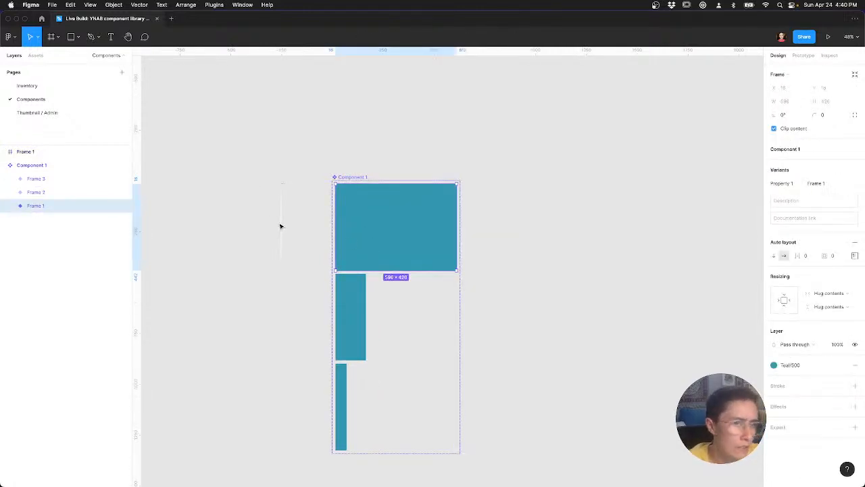
pyautogui.click(836, 298)
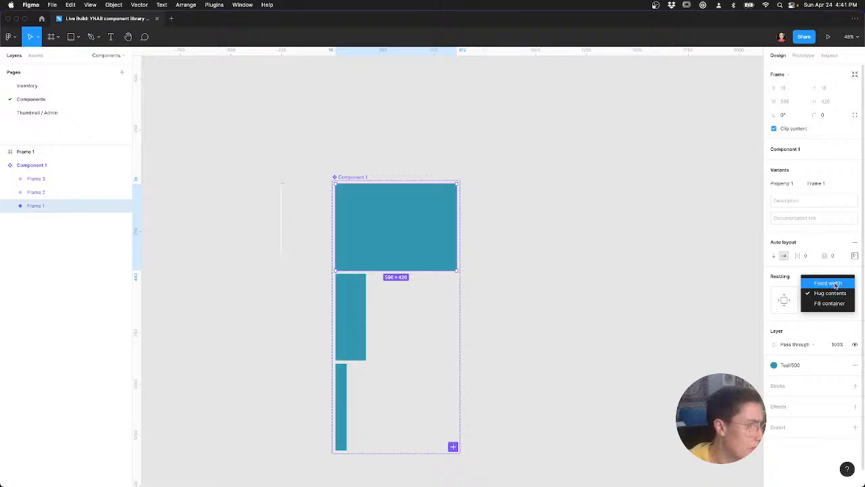
pyautogui.click(832, 283)
pyautogui.click(350, 317)
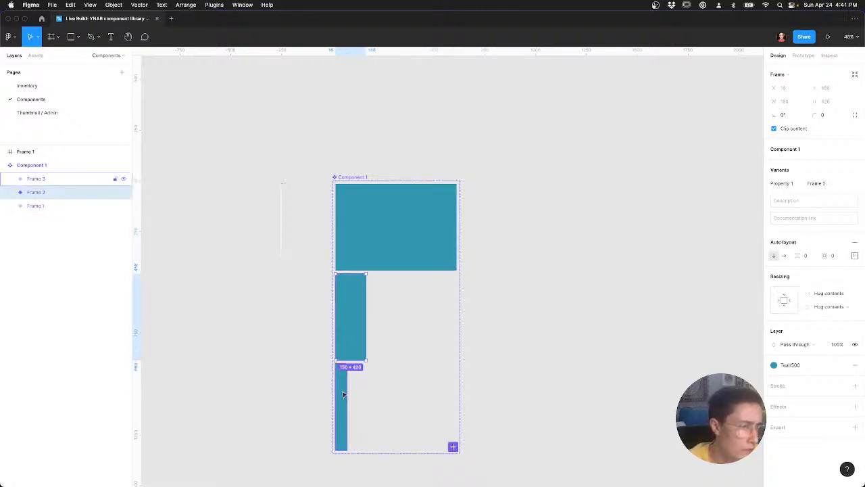
pyautogui.keyDown('shift'); pyautogui.click(343, 395); pyautogui.keyUp('shift')
pyautogui.click(830, 291)
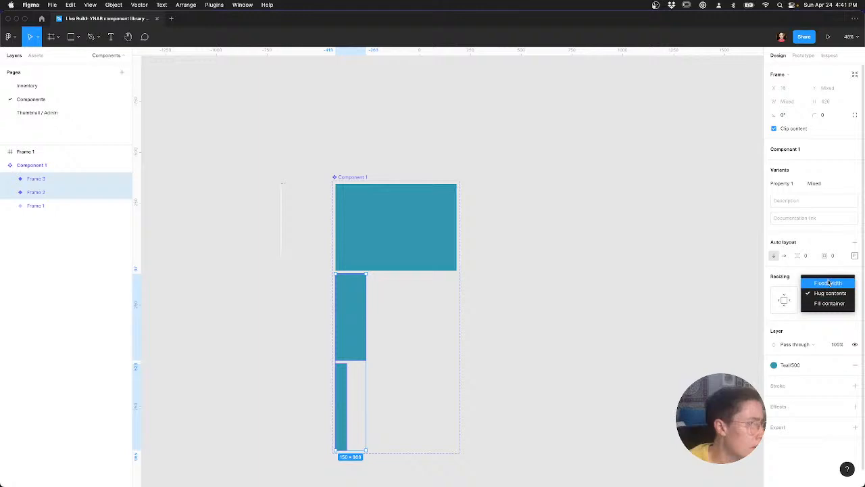
pyautogui.click(831, 283)
# Step: Move the thin 3 px frame into the widest variant and align that variant's auto layout contents to the top right
pyautogui.click(281, 234)
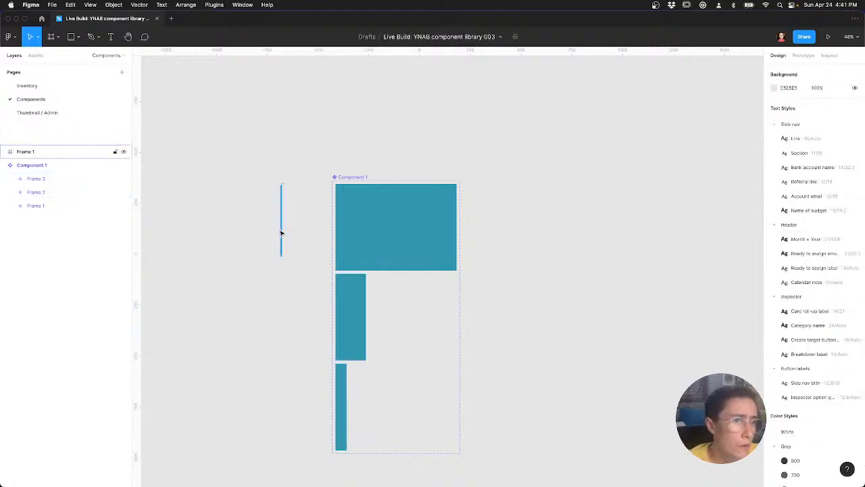
pyautogui.moveTo(281, 233); pyautogui.dragTo(378, 239)
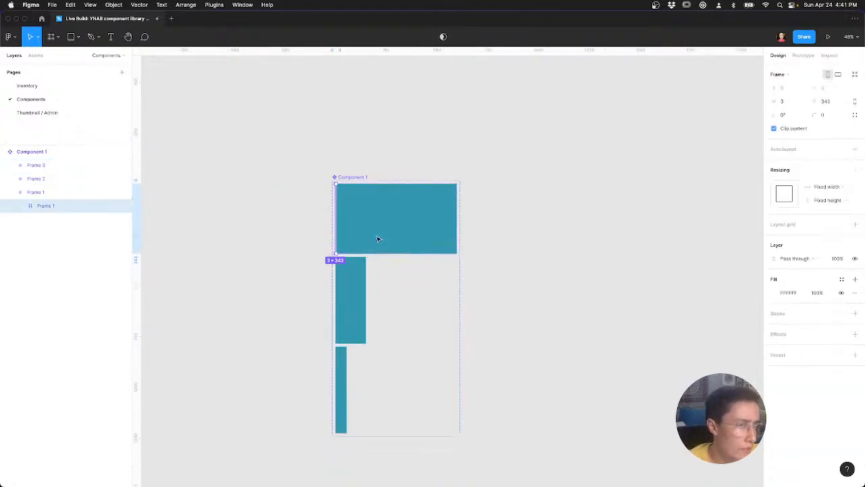
pyautogui.click(544, 261)
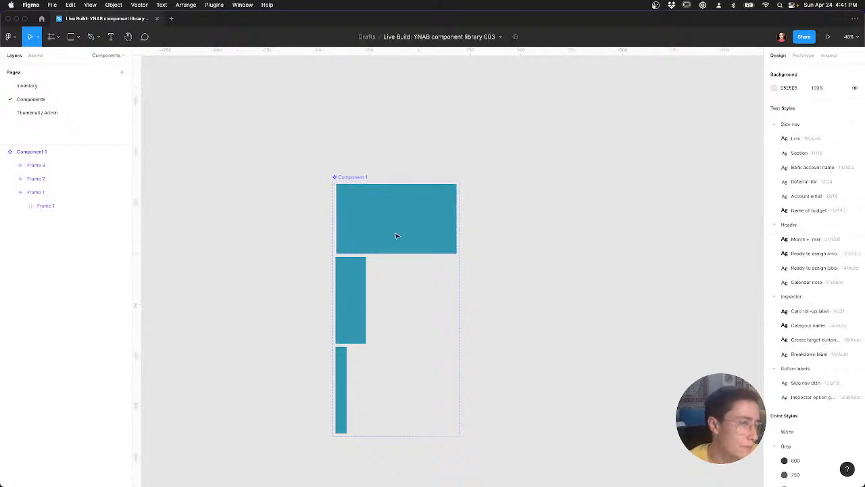
pyautogui.click(46, 205)
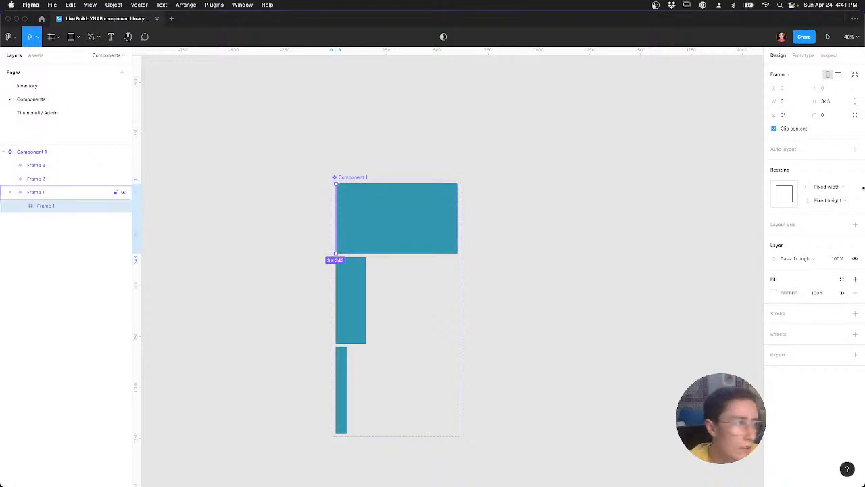
pyautogui.click(36, 192)
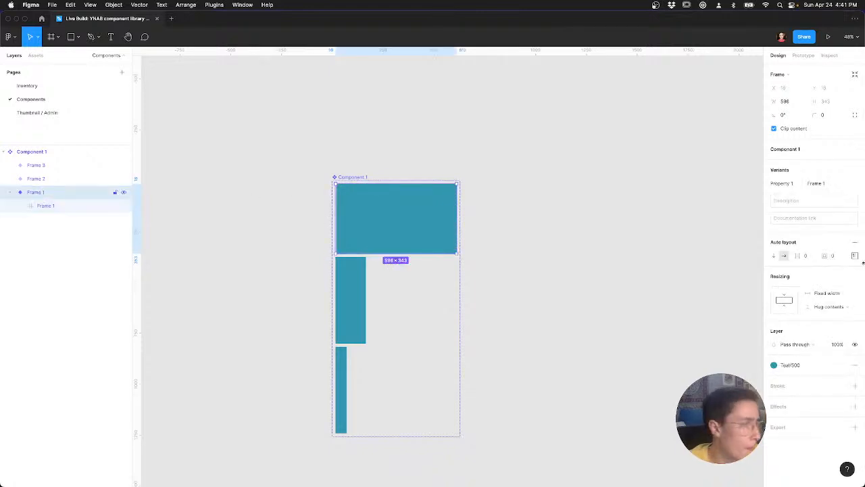
pyautogui.click(855, 257)
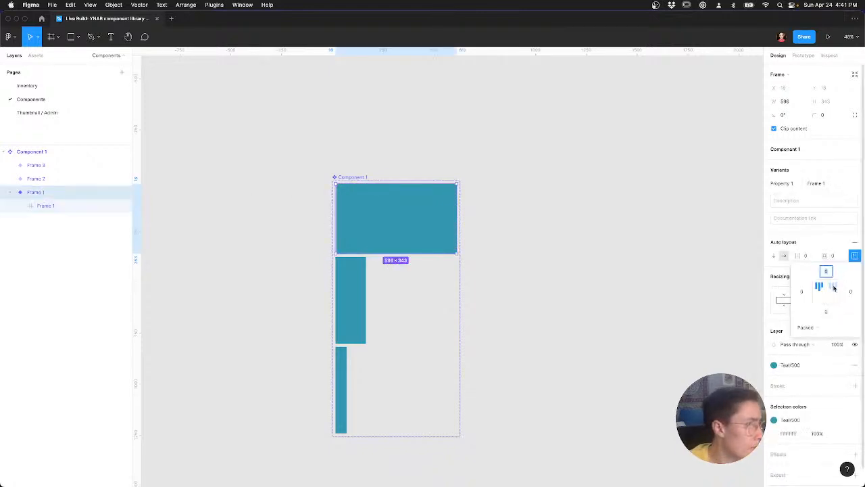
# Step: Check the resizer element's name in Firefox and rename the thin frame in the widest variant as Sidebar resizer
pyautogui.click(47, 205)
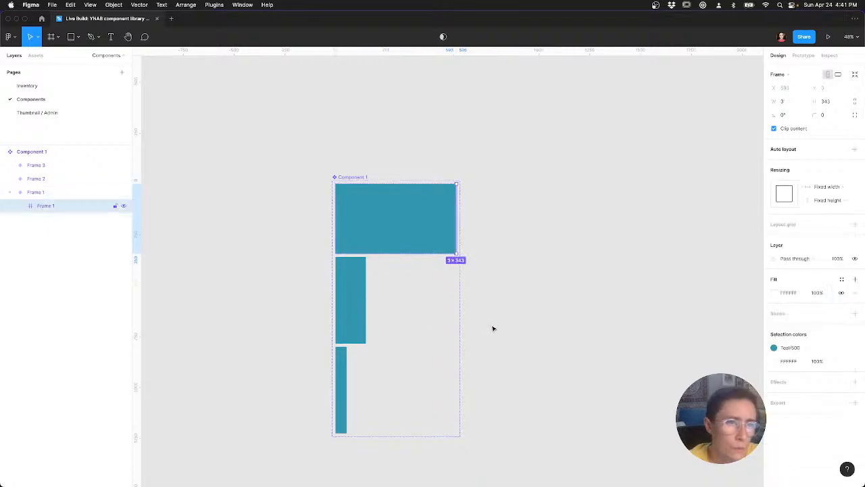
pyautogui.press('super+Tab')
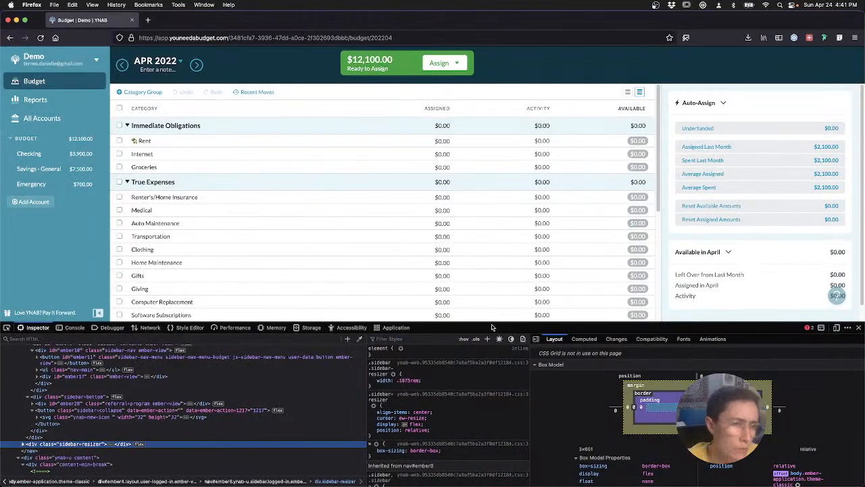
pyautogui.press('super+Tab')
pyautogui.press('super+r')
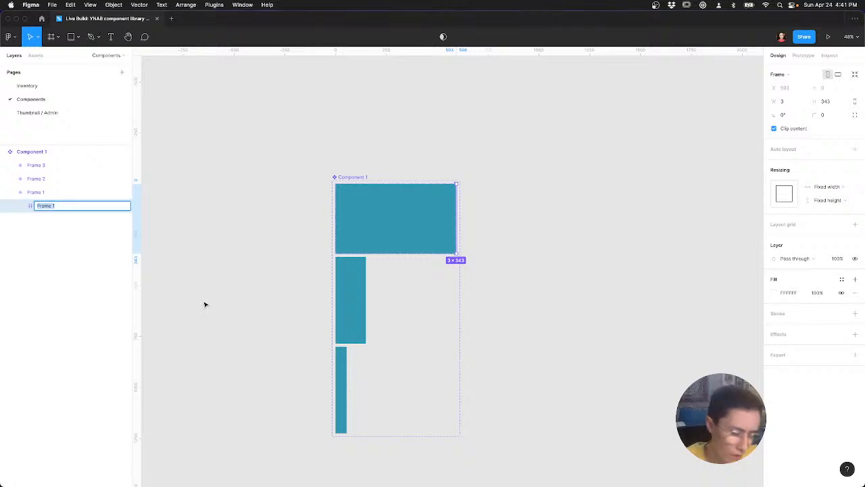
pyautogui.write('Sidebar res')
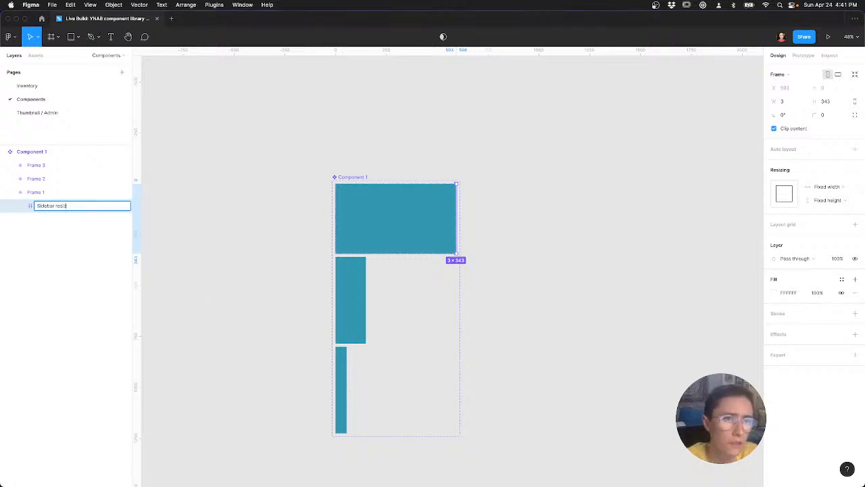
pyautogui.write('izer')
pyautogui.press('Return')
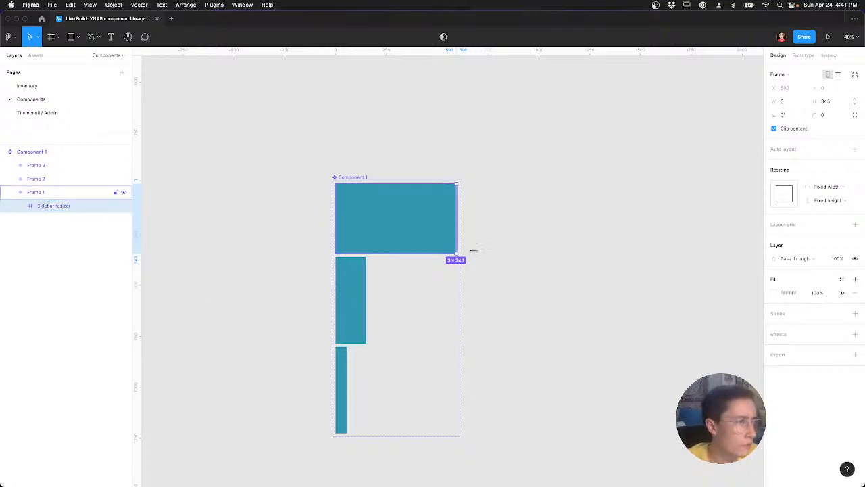
pyautogui.click(490, 254)
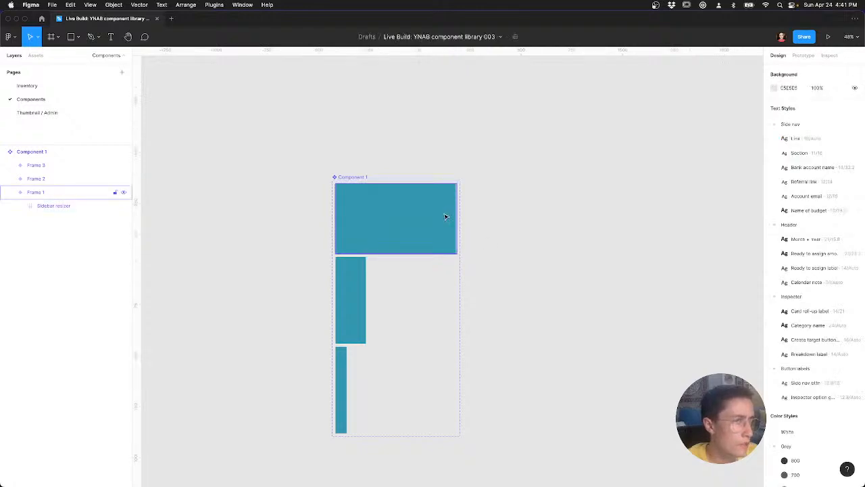
pyautogui.scroll(-5, 444, 215)
pyautogui.scroll(1, 595, 275)
pyautogui.scroll(4, 594, 275)
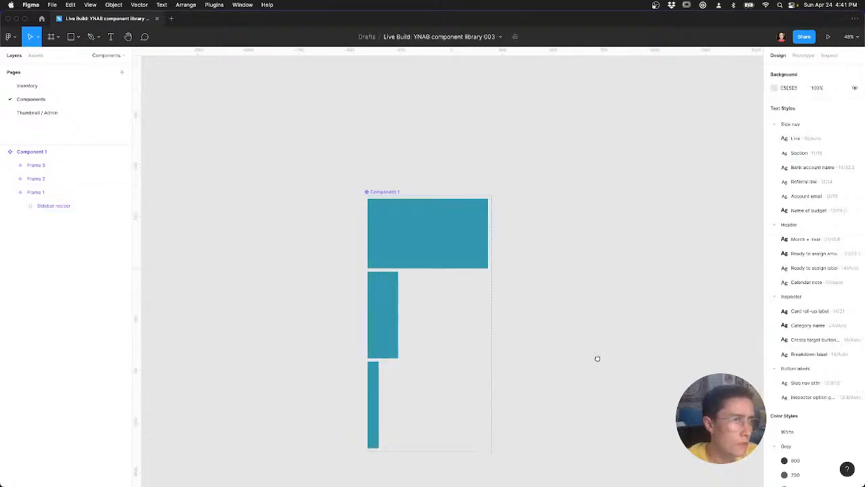
# Step: Select the Sidebar resizer frame, then switch to Firefox to examine the sidebar-contents element and collapse the sidebar-left structure
pyautogui.click(75, 206)
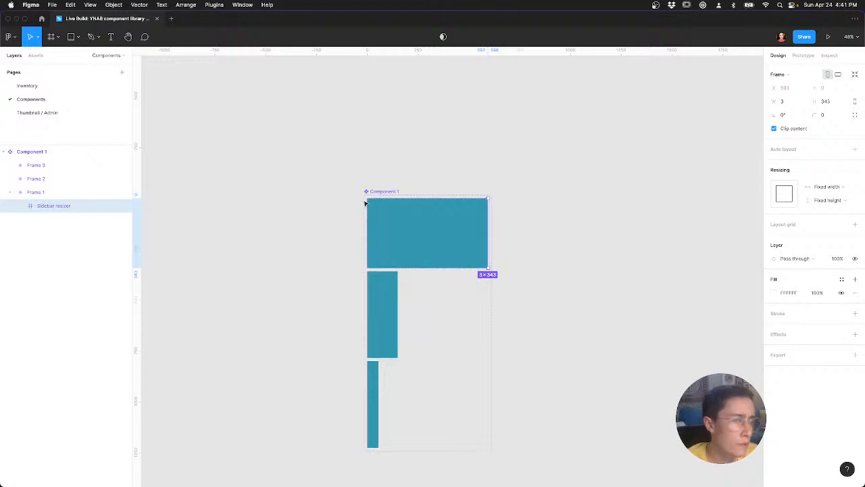
pyautogui.press('super+Tab')
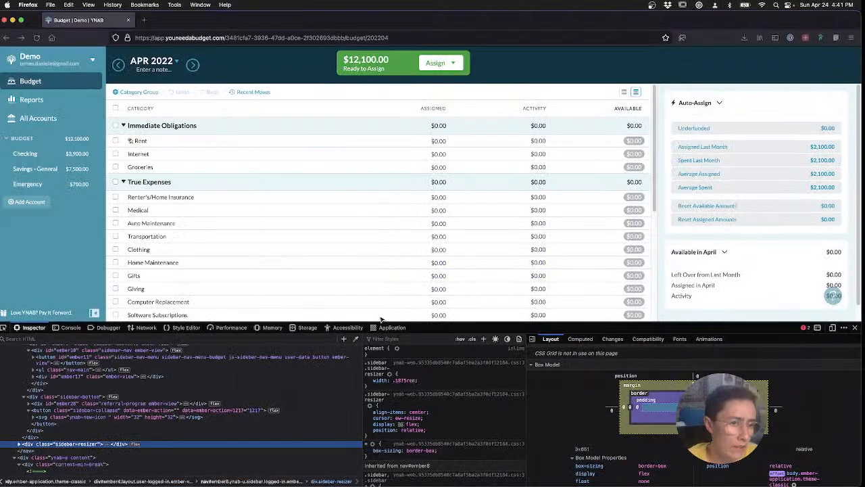
pyautogui.scroll(2, 61, 382)
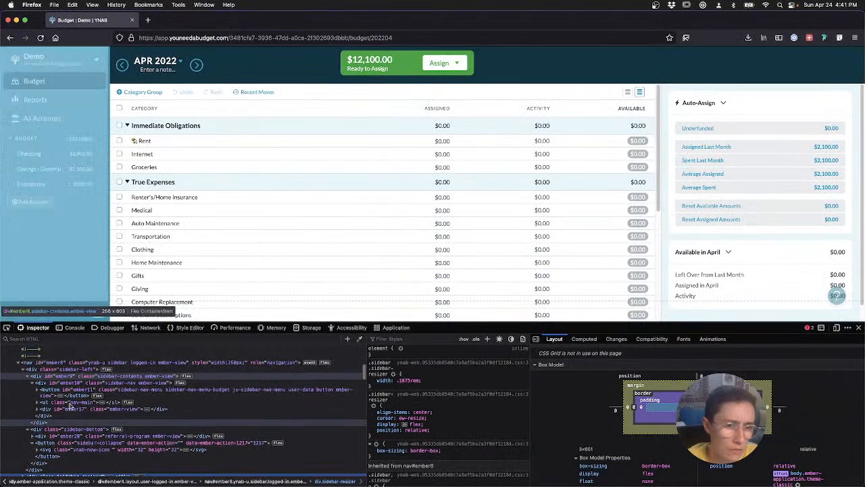
pyautogui.click(59, 377)
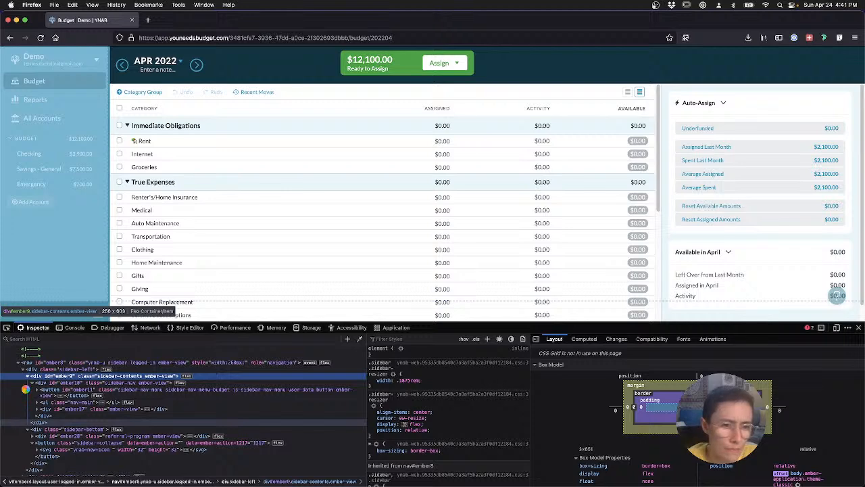
pyautogui.click(27, 376)
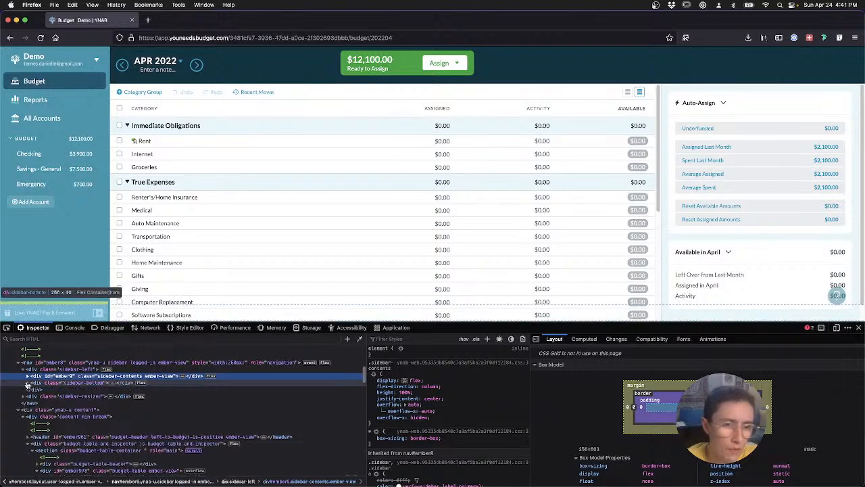
pyautogui.click(27, 383)
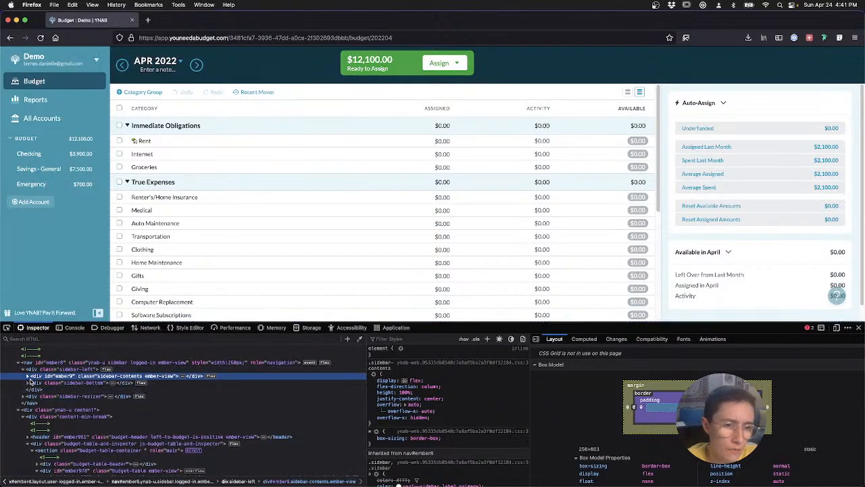
pyautogui.click(23, 370)
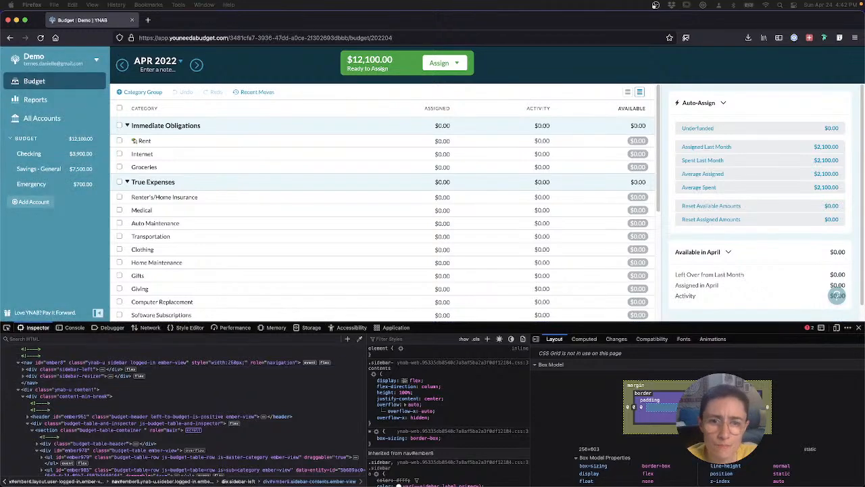
# Step: Switch to Figma and duplicate the Sidebar resizer frame, giving the lower copy no fill and Fill container width
pyautogui.hotkey('ctrl', 'Right')
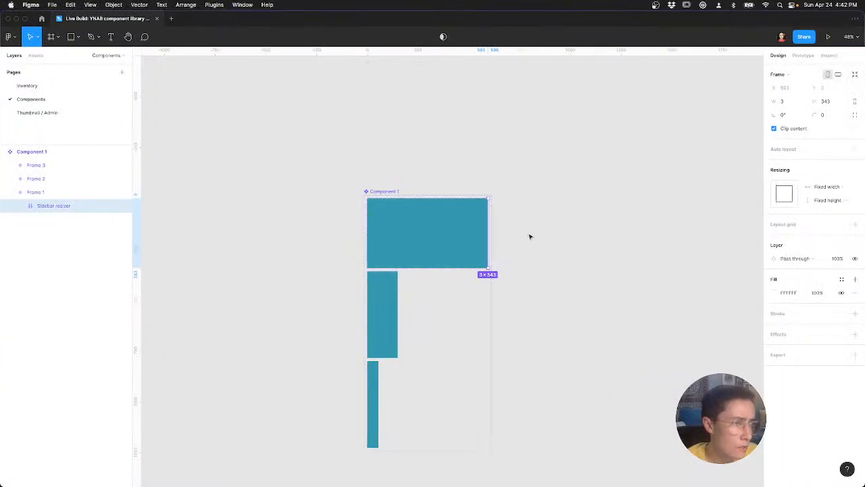
pyautogui.press('super+d')
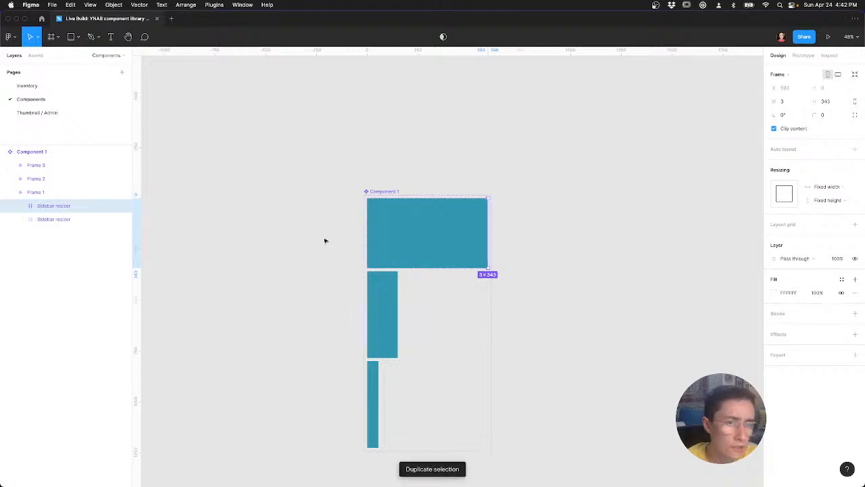
pyautogui.click(54, 220)
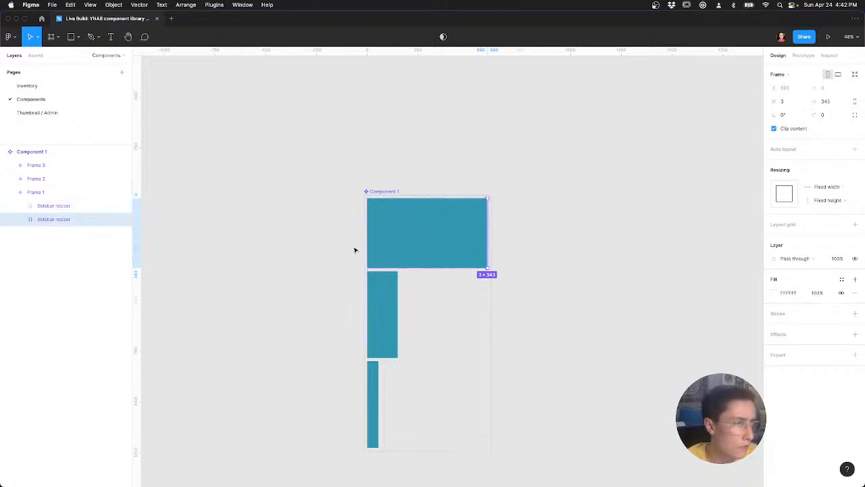
pyautogui.scroll(10, 512, 232)
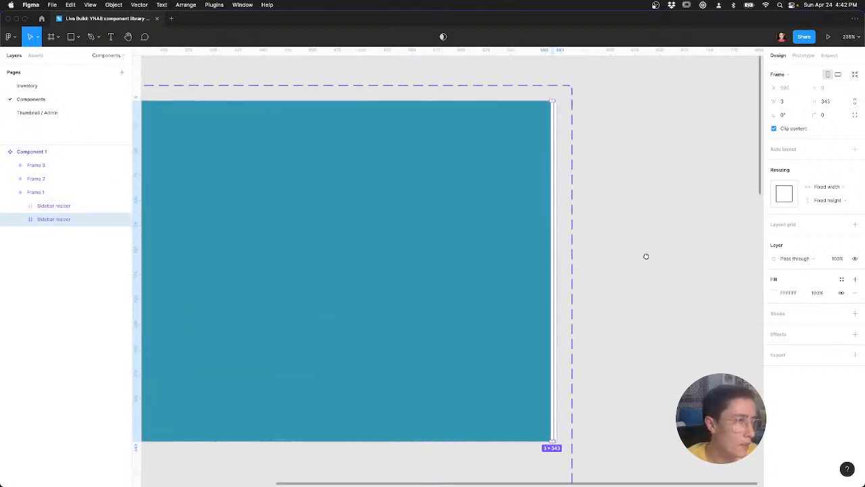
pyautogui.scroll(-5, 644, 253)
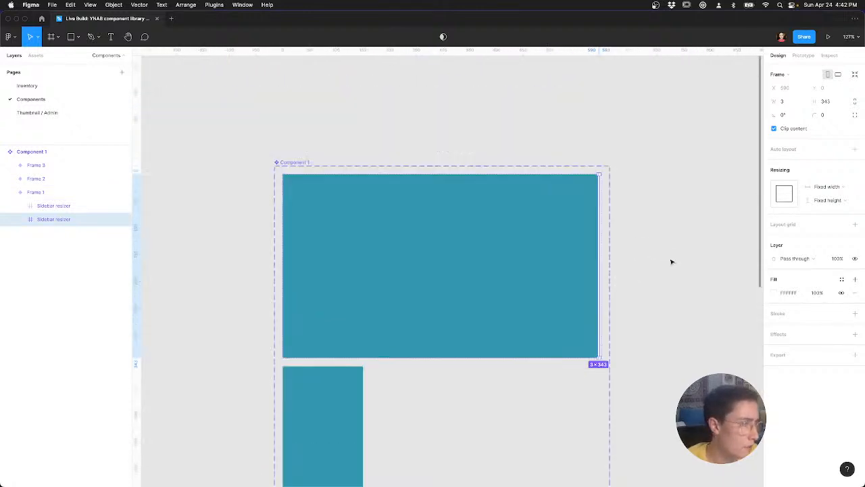
pyautogui.click(855, 292)
pyautogui.click(826, 188)
pyautogui.click(818, 196)
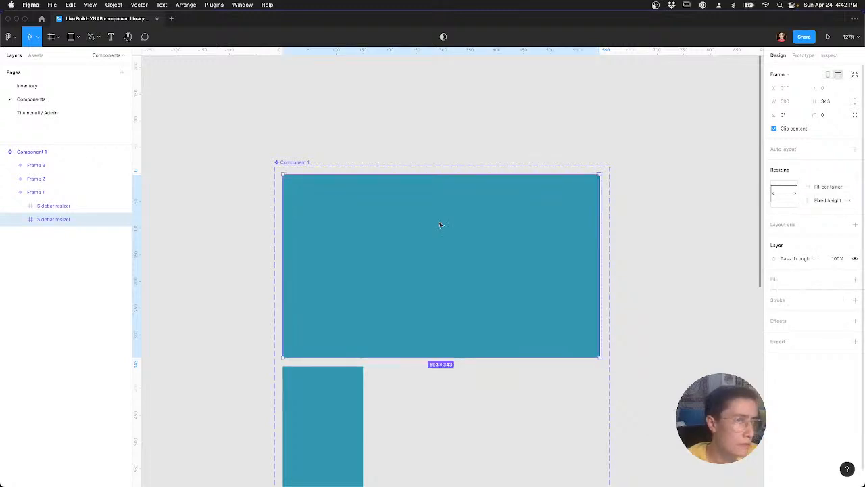
# Step: Rename the duplicated frame as Sidebar content
pyautogui.press('super+r')
pyautogui.write('Sidebar')
pyautogui.press('Return')
# Step: Check the class name of the sidebar's main container in Firefox and rename the duplicated frame as Sidebar left
pyautogui.hotkey('ctrl', 'Left')
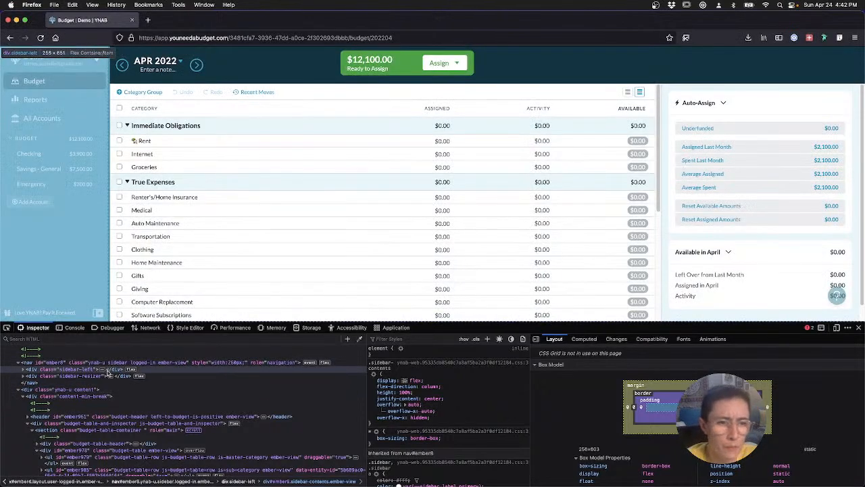
pyautogui.hotkey('ctrl', 'Right')
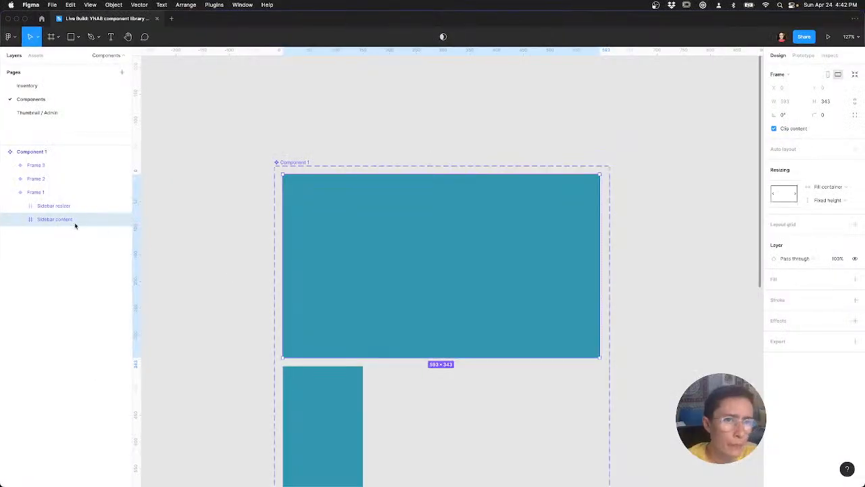
pyautogui.doubleClick(70, 220)
pyautogui.hotkey('alt', 'shift', 'Left')
pyautogui.write('left')
pyautogui.press('Return')
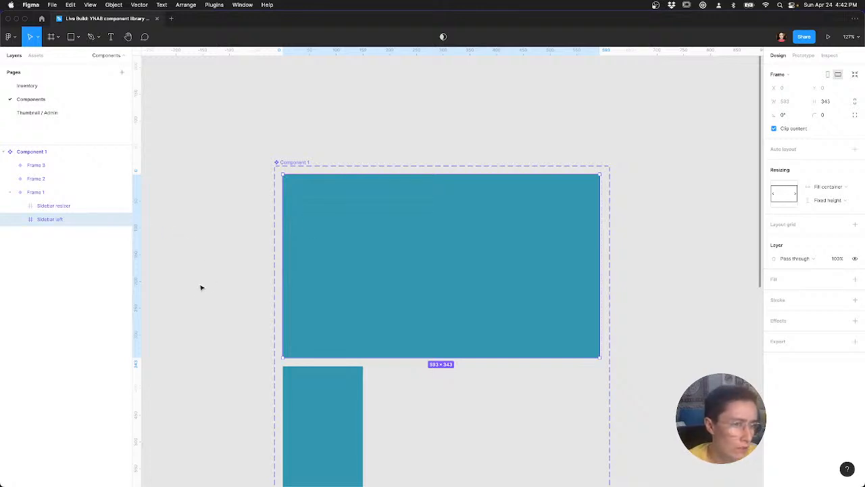
# Step: Rename the variant property of Component 1 as Breakpoint
pyautogui.keyDown('shift'); pyautogui.click(68, 206); pyautogui.keyUp('shift')
pyautogui.click(188, 304)
pyautogui.scroll(-2, 198, 272)
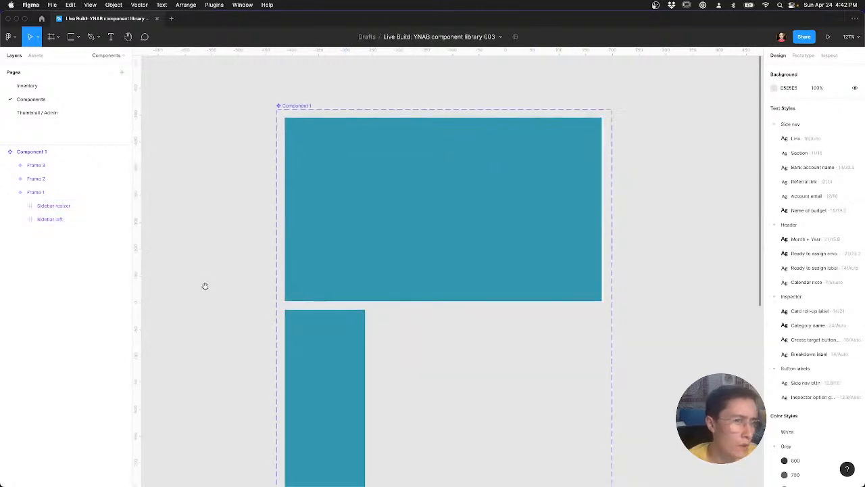
pyautogui.scroll(4, 257, 277)
pyautogui.moveTo(219, 300); pyautogui.dragTo(291, 204)
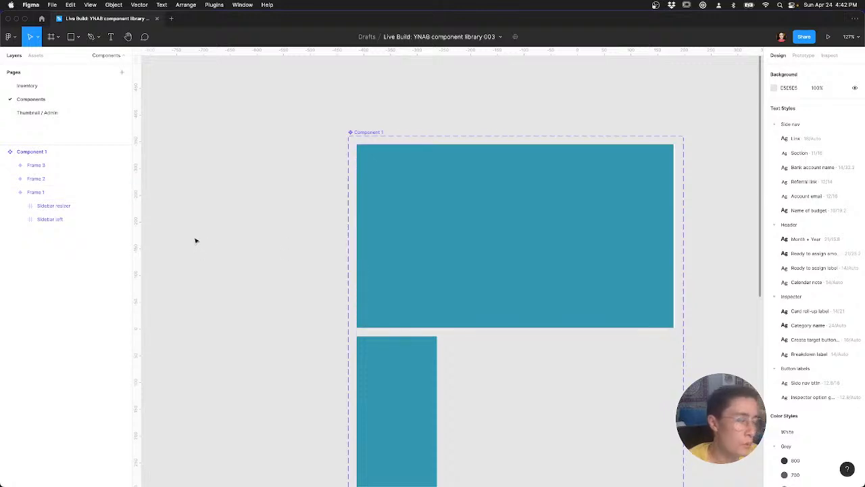
pyautogui.click(399, 373)
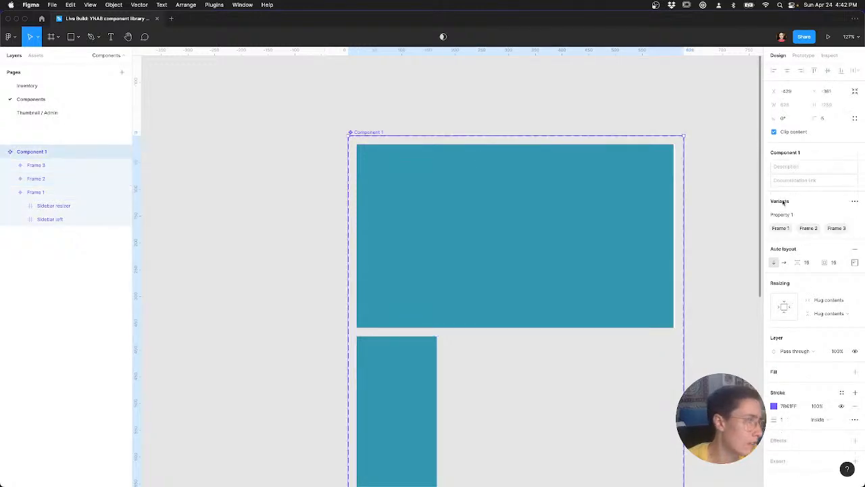
pyautogui.doubleClick(790, 216)
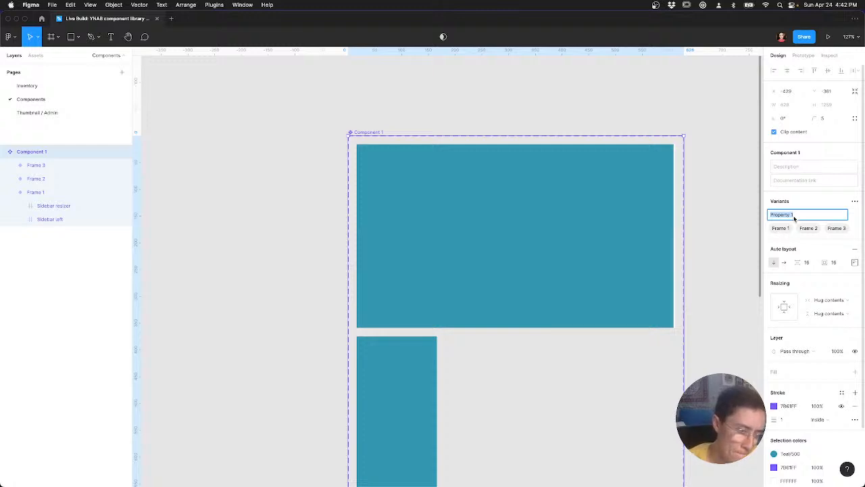
pyautogui.write('Breakpoint')
pyautogui.press('Return')
pyautogui.click(404, 373)
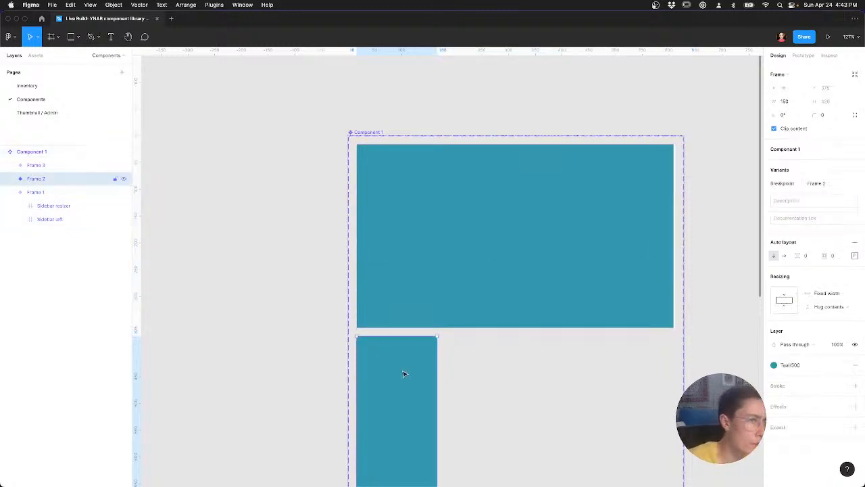
pyautogui.press('Delete')
pyautogui.press('super+z')
pyautogui.click(285, 342)
pyautogui.click(400, 351)
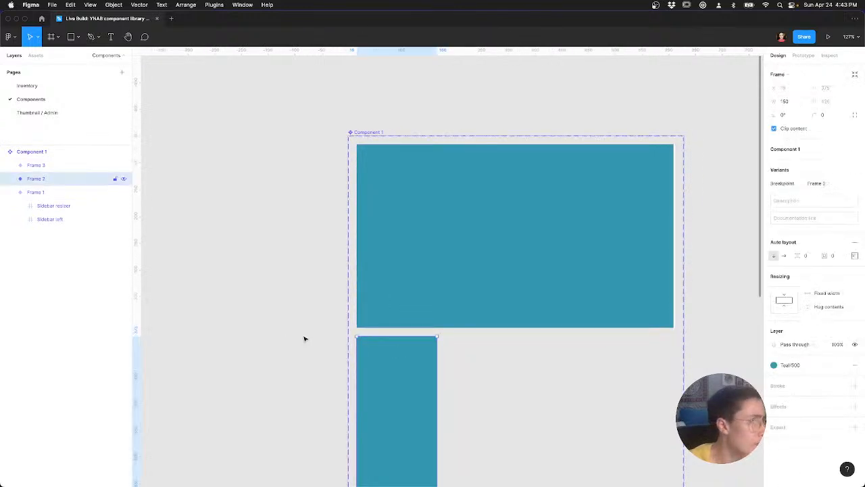
pyautogui.click(586, 345)
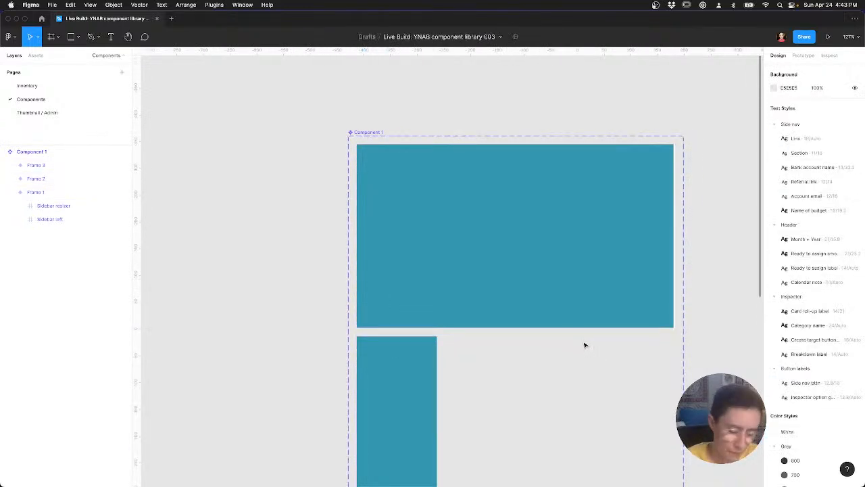
# Step: Start a comment on the upper edge of Component 1 with the line "Max width = 596"
pyautogui.press('c')
pyautogui.click(439, 136)
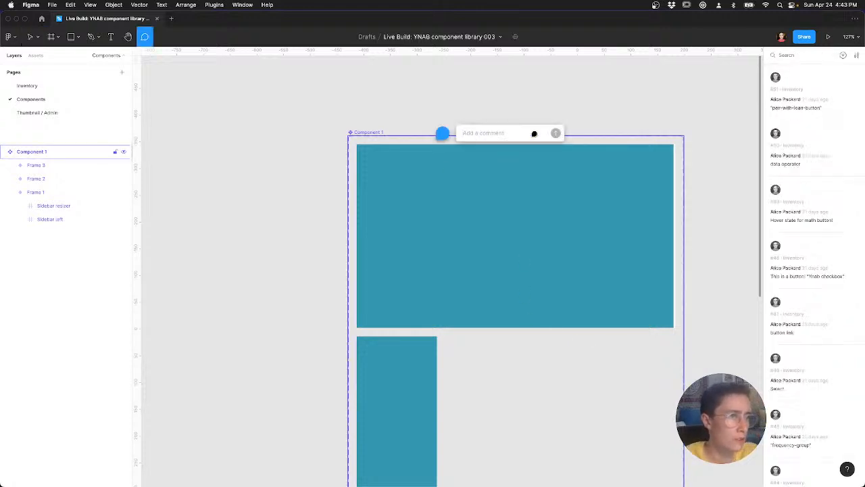
pyautogui.write('Max')
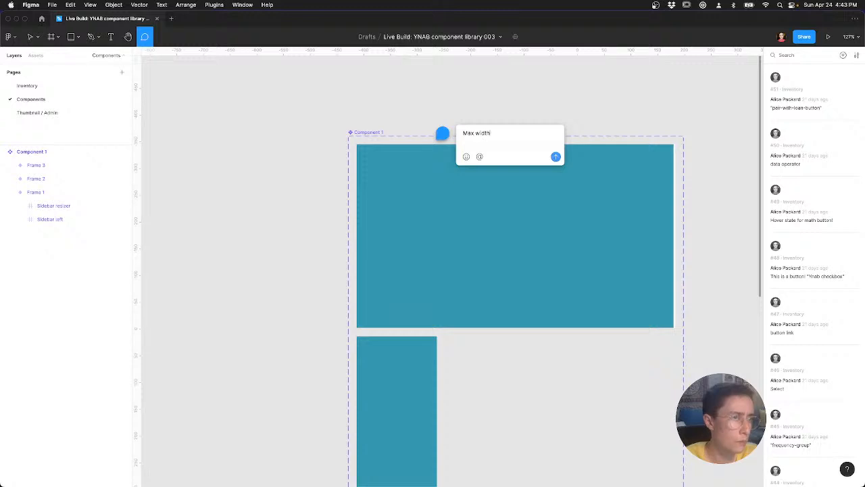
pyautogui.write(' width = 50')
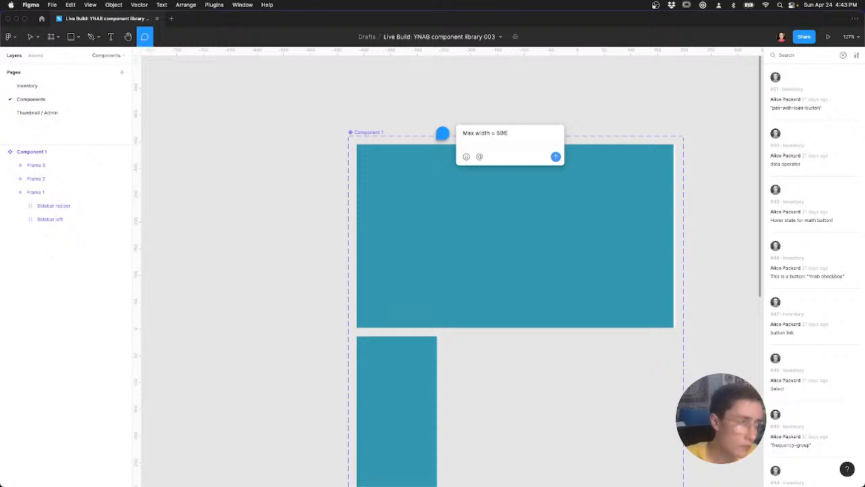
pyautogui.write('6')
pyautogui.hotkey('shift', 'Return')
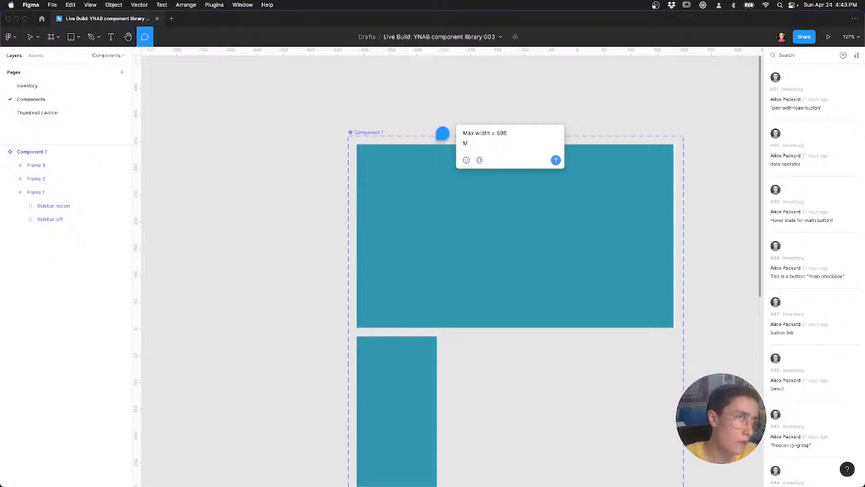
# Step: Add a second comment entry reading "Min width (before dropping all text) = 150"
pyautogui.write('med')
pyautogui.hotkey('alt', 'shift', 'Left')
pyautogui.write('Me')
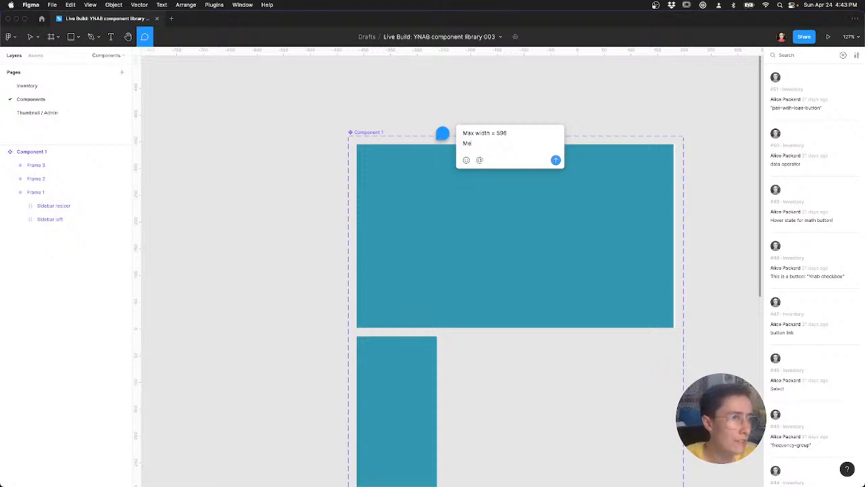
pyautogui.write('d wid')
pyautogui.hotkey('alt', 'shift', 'Left')
pyautogui.hotkey('alt', 'shift', 'Left')
pyautogui.write('M')
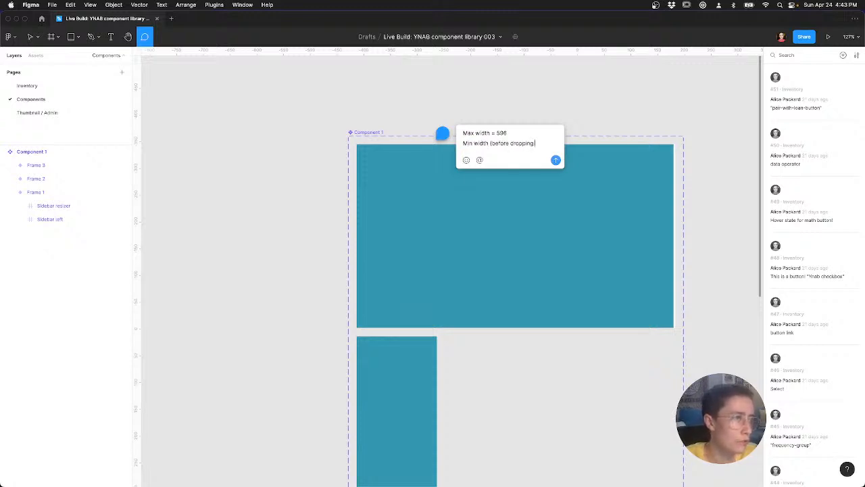
pyautogui.hotkey('shift', 'Return')
pyautogui.write('=')
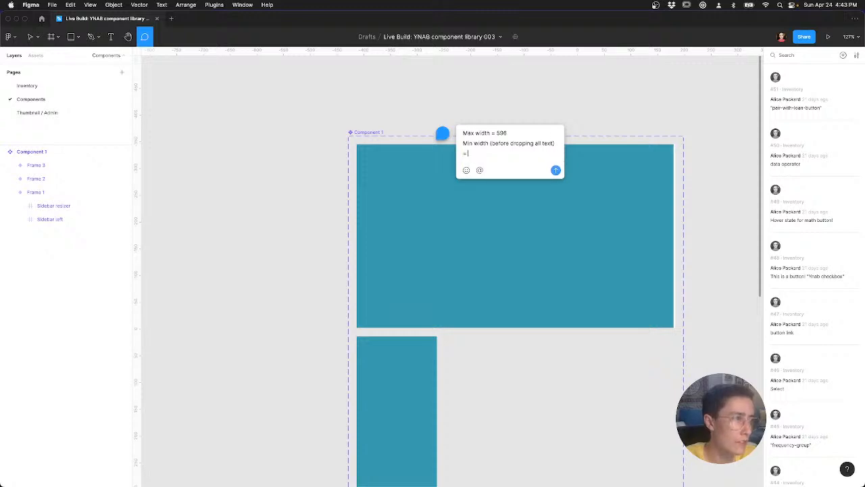
pyautogui.write(' 150')
# Step: Add a final comment line giving the true min width (only icons) as 55, and post the comment
pyautogui.hotkey('shift', 'Return')
pyautogui.write('True min width (only icons) = 56')
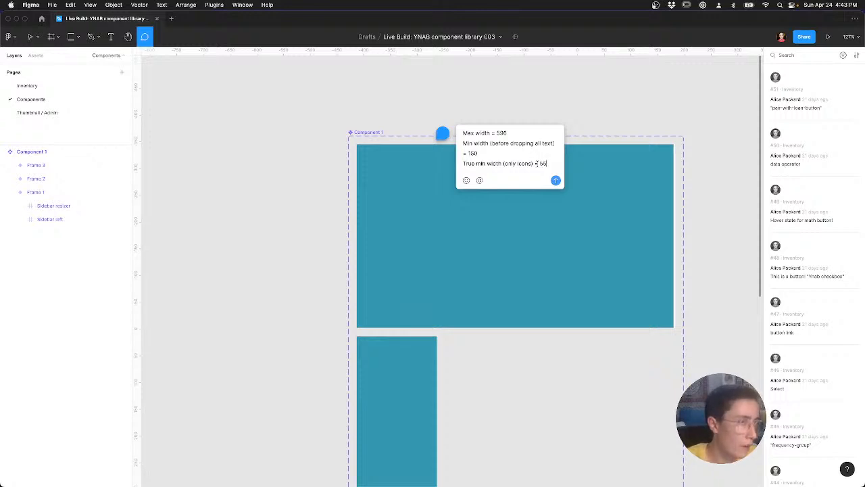
pyautogui.click(561, 184)
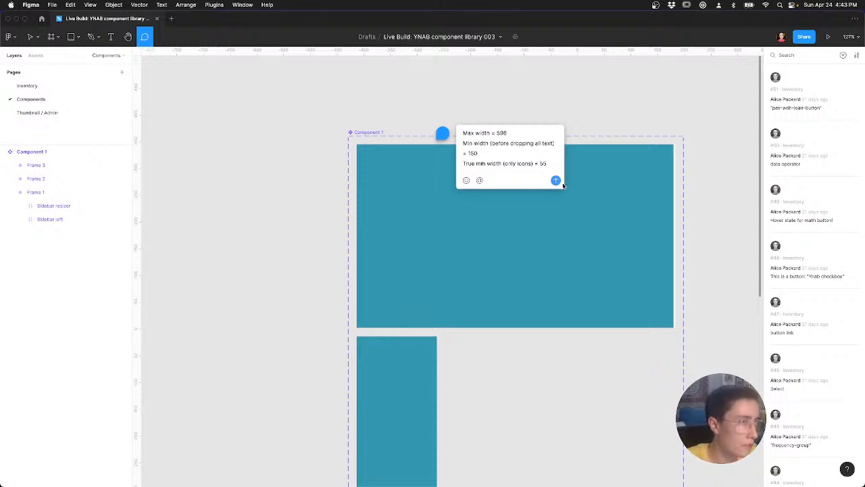
# Step: Delete the two narrow variants, Frame 2 and Frame 3, from Component 1
pyautogui.scroll(-3, 545, 195)
pyautogui.scroll(-5, 566, 327)
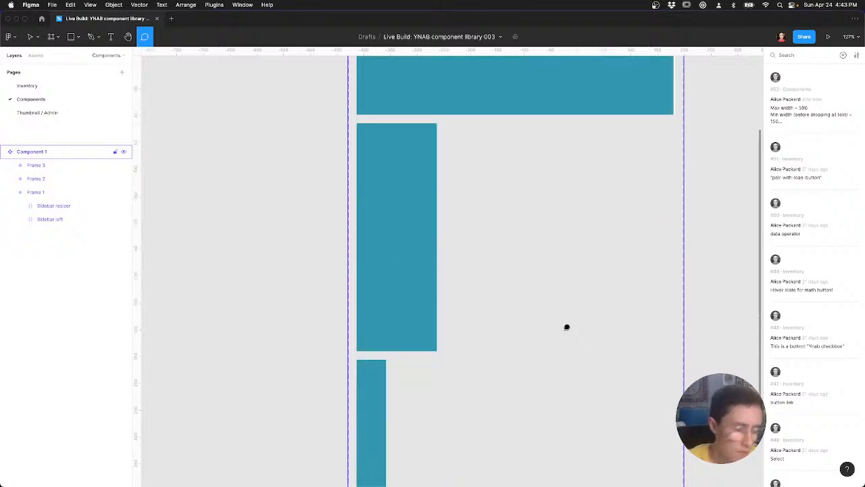
pyautogui.press('Escape')
pyautogui.click(365, 394)
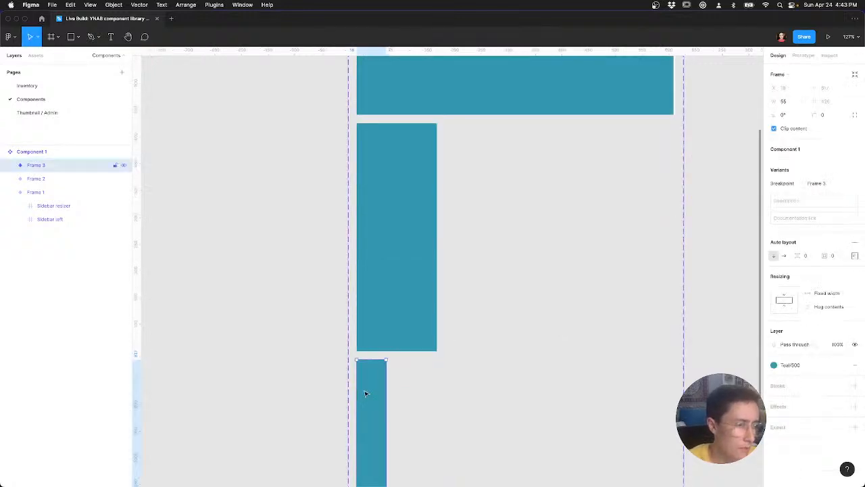
pyautogui.keyDown('shift'); pyautogui.click(381, 294); pyautogui.keyUp('shift')
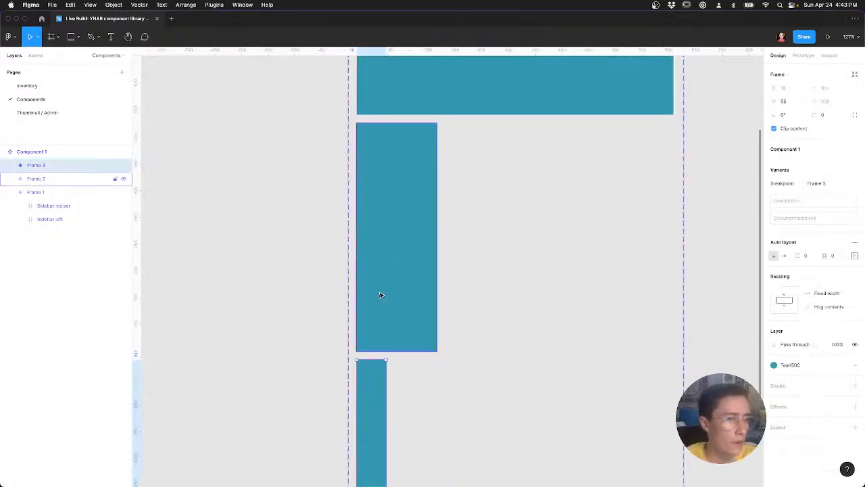
pyautogui.press('Delete')
pyautogui.scroll(2, 473, 338)
pyautogui.moveTo(514, 396); pyautogui.dragTo(365, 436)
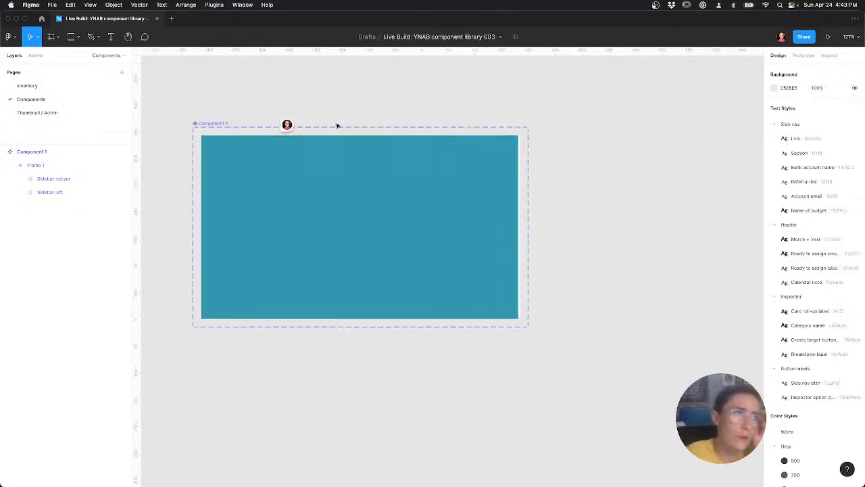
# Step: Set the Breakpoint value of the remaining Frame 1 variant to Max width
pyautogui.click(55, 166)
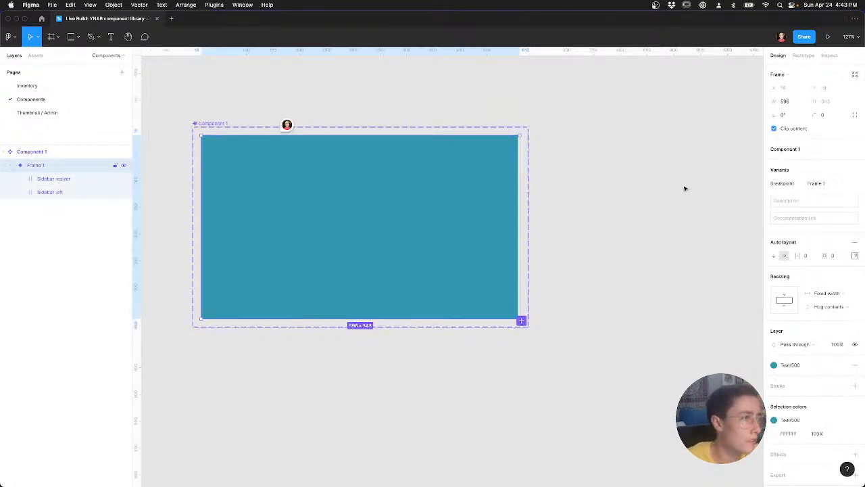
pyautogui.click(843, 184)
pyautogui.write('Max width')
pyautogui.press('Return')
pyautogui.click(843, 184)
pyautogui.write('Max w')
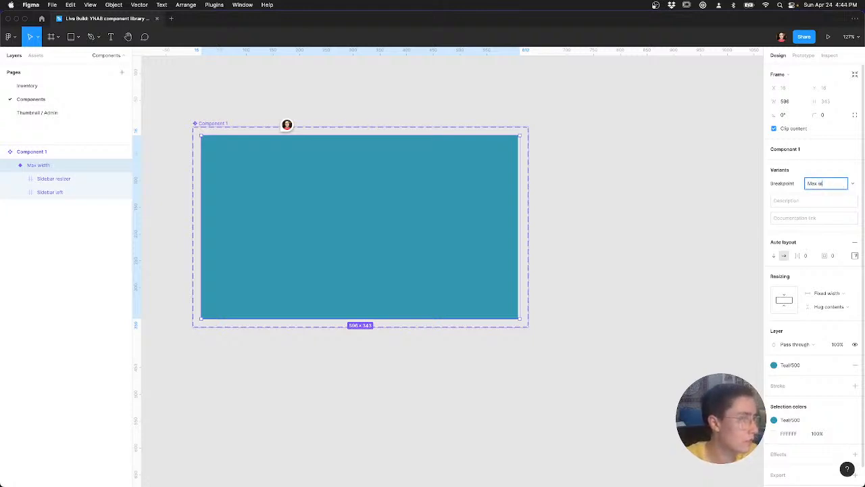
pyautogui.write('idth')
pyautogui.press('Return')
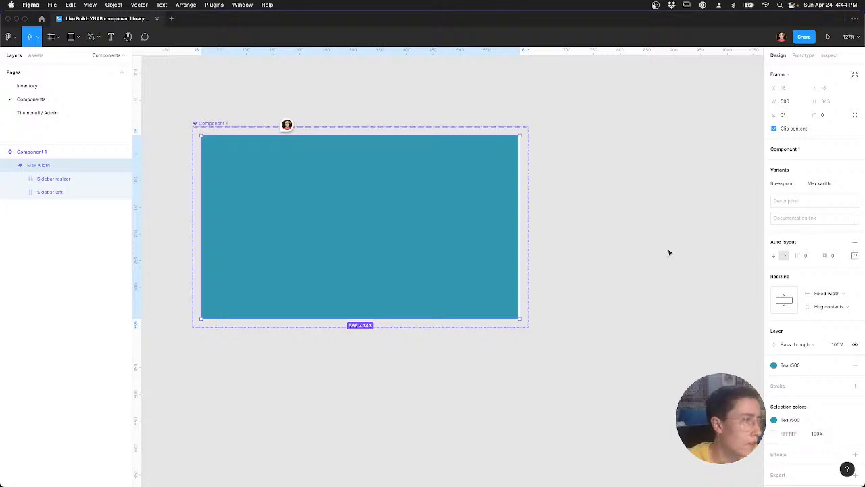
# Step: Try to extend the variant's Breakpoint value to "Max width 596px"
pyautogui.click(828, 185)
pyautogui.press('Right')
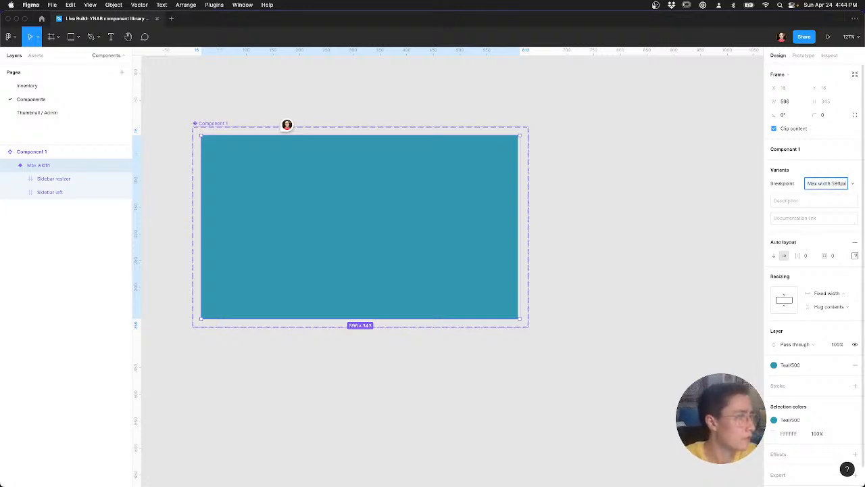
pyautogui.press('Return')
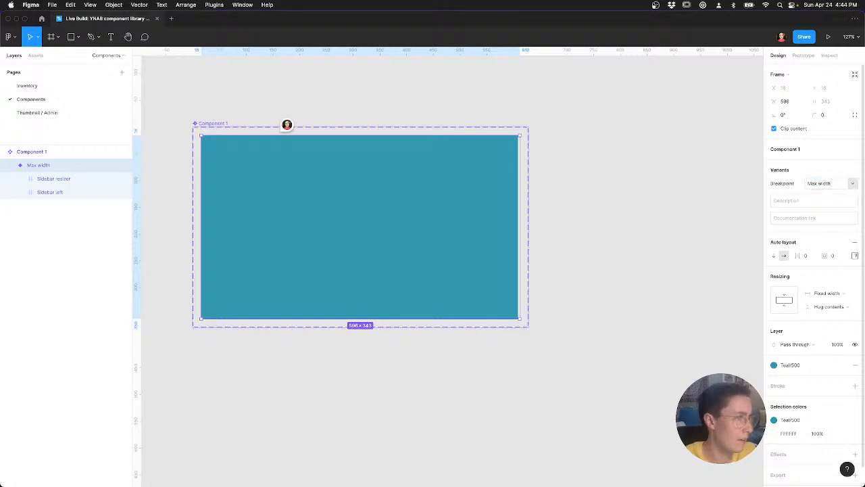
pyautogui.click(684, 241)
pyautogui.click(456, 219)
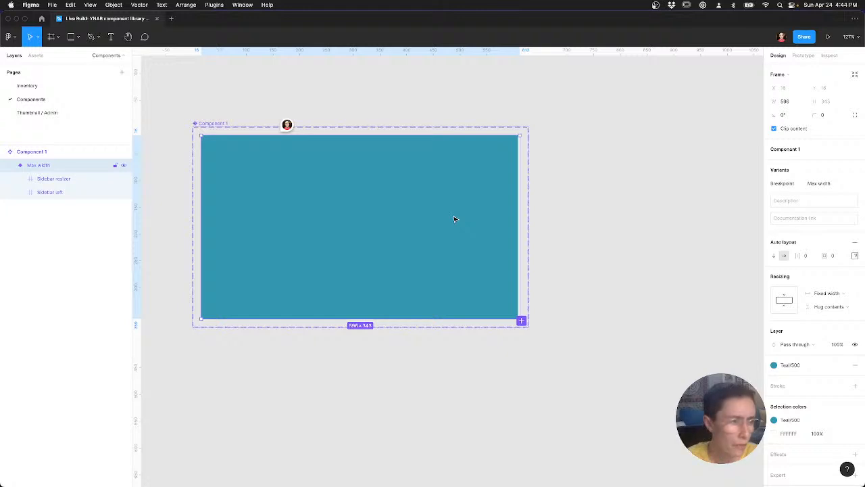
# Step: Give the Sidebar left frame a vertical auto layout with 0 spacing and 0 padding, and set its height to Fill container
pyautogui.click(61, 194)
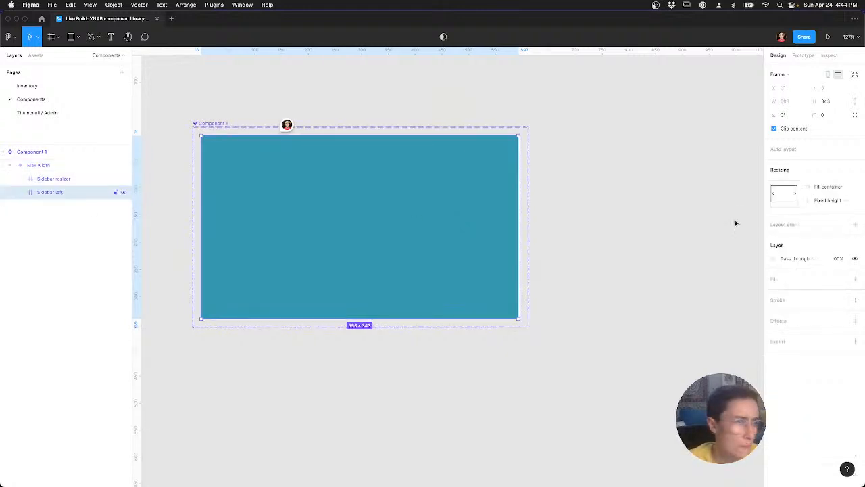
pyautogui.click(853, 151)
pyautogui.click(807, 163)
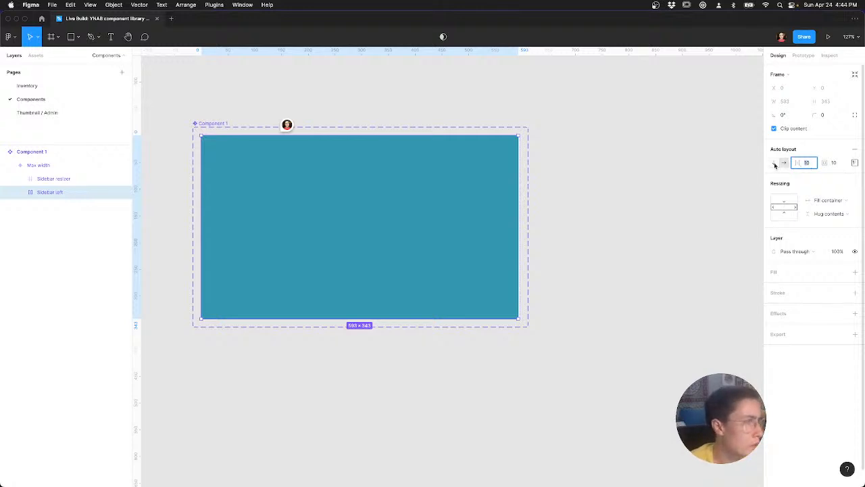
pyautogui.click(775, 163)
pyautogui.click(810, 166)
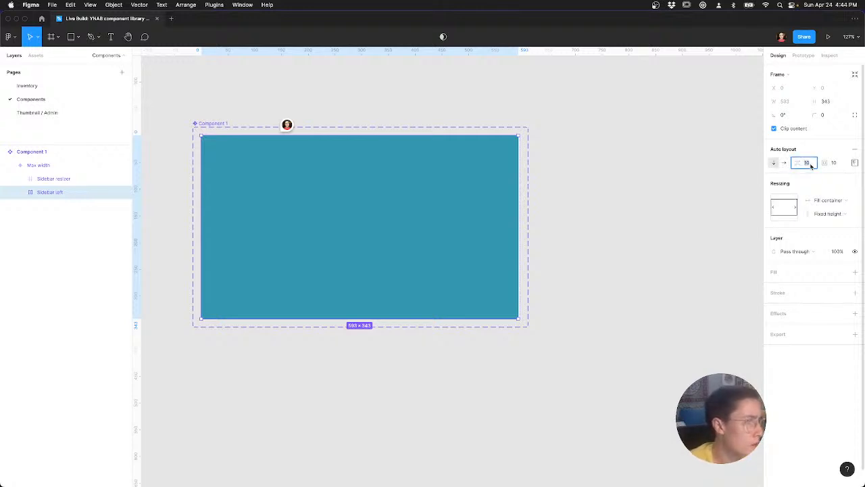
pyautogui.write('0')
pyautogui.press('Tab')
pyautogui.press('Return')
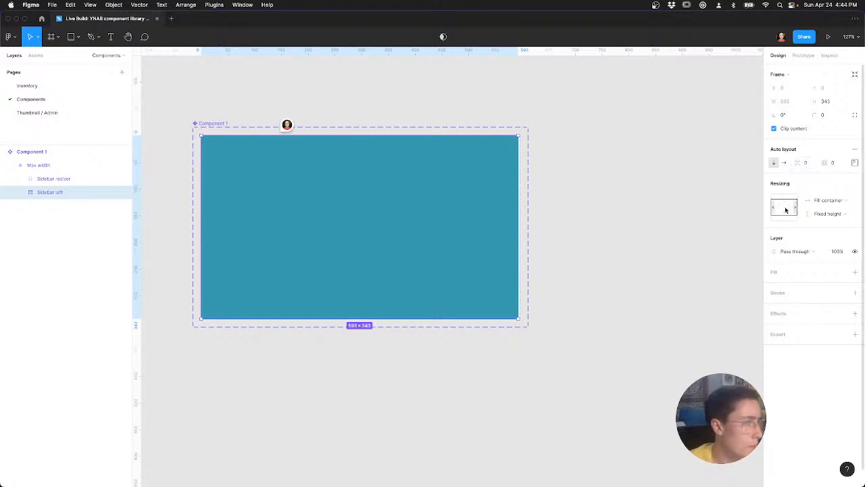
pyautogui.click(826, 214)
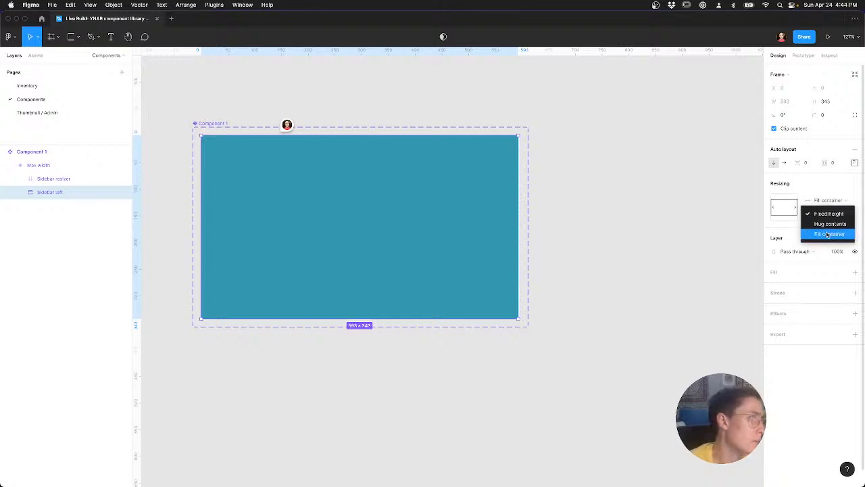
pyautogui.click(828, 235)
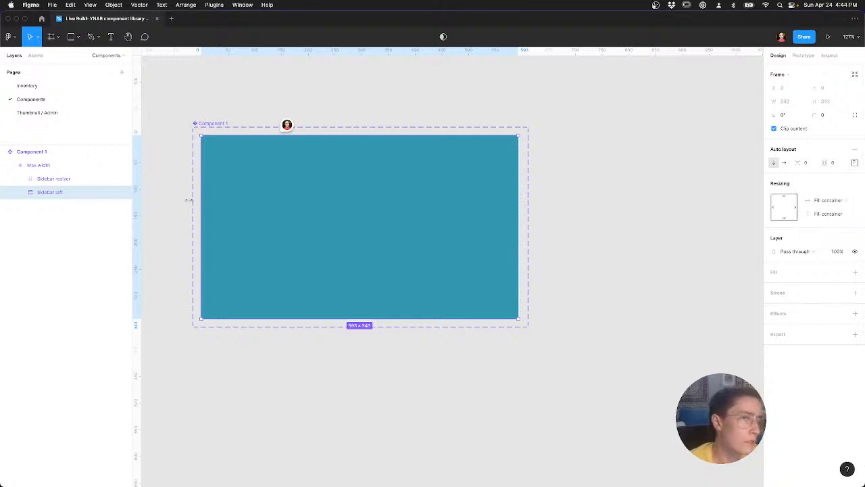
# Step: Add auto layout to the Sidebar resizer frame with a fixed width and its height set to Fill container
pyautogui.click(70, 179)
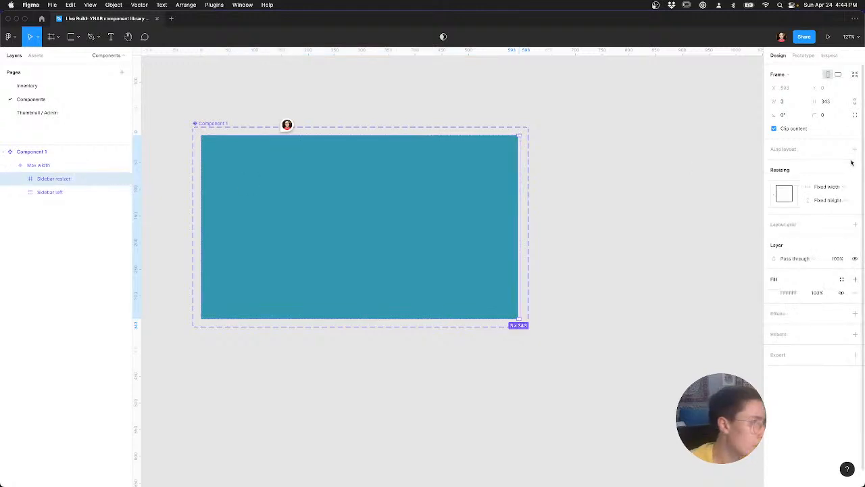
pyautogui.click(855, 149)
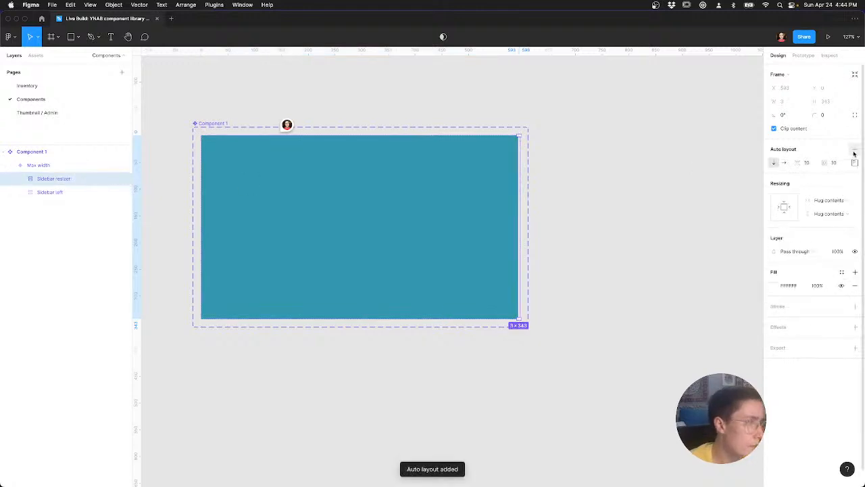
pyautogui.click(831, 203)
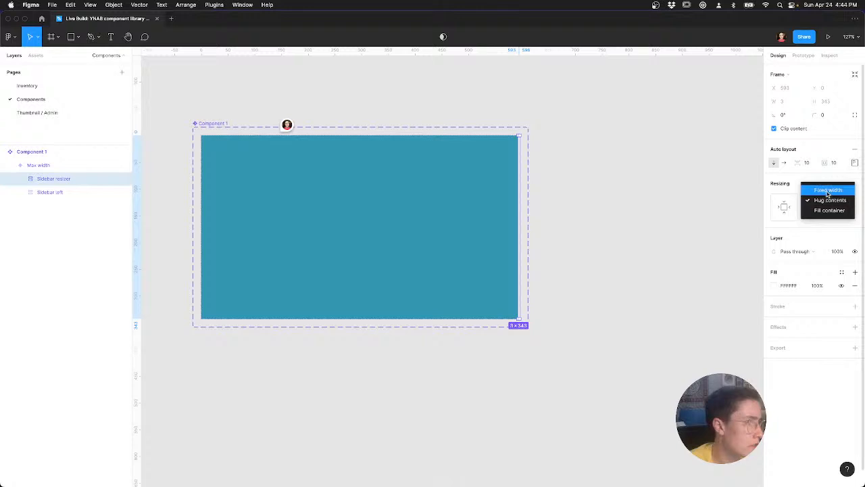
pyautogui.click(829, 191)
pyautogui.click(825, 214)
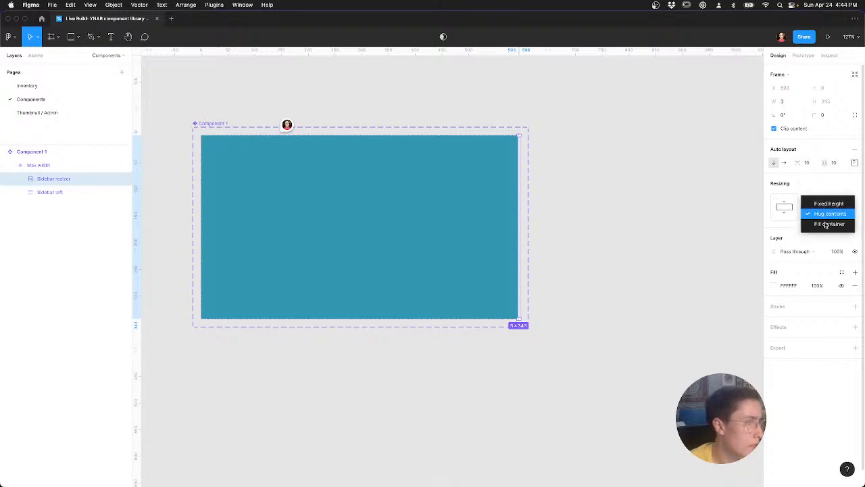
pyautogui.click(828, 224)
# Step: Set the Sidebar resizer's spacing and padding to 0 and remove its white fill
pyautogui.click(813, 163)
pyautogui.write('0')
pyautogui.press('Tab')
pyautogui.write('0')
pyautogui.press('Return')
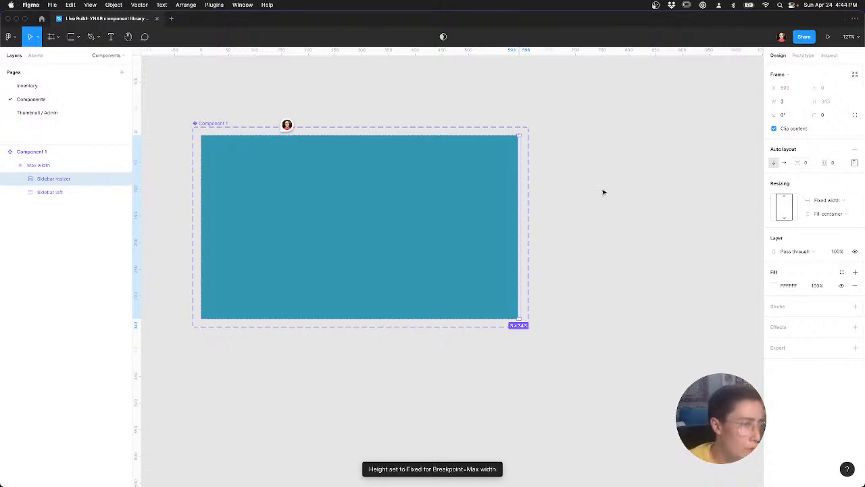
pyautogui.click(855, 285)
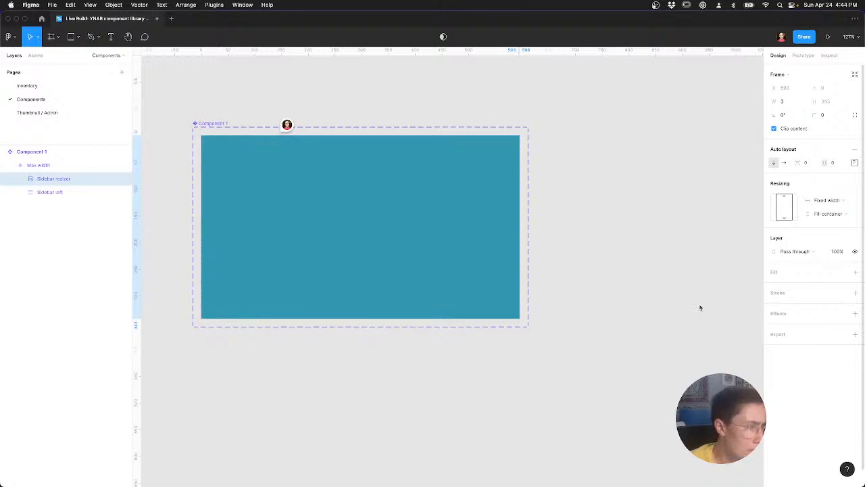
# Step: Expand the sidebar-left element in Firefox's inspector and examine the margins and padding of its budget menu button
pyautogui.click(455, 271)
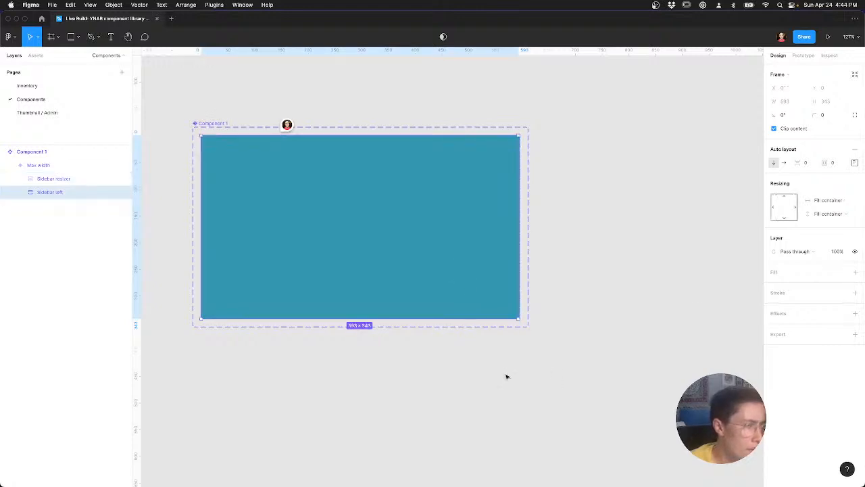
pyautogui.press('super+Tab')
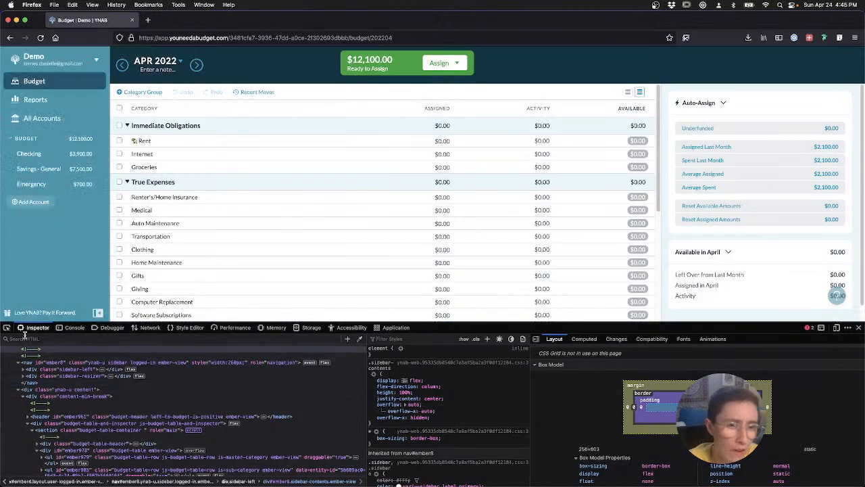
pyautogui.click(24, 370)
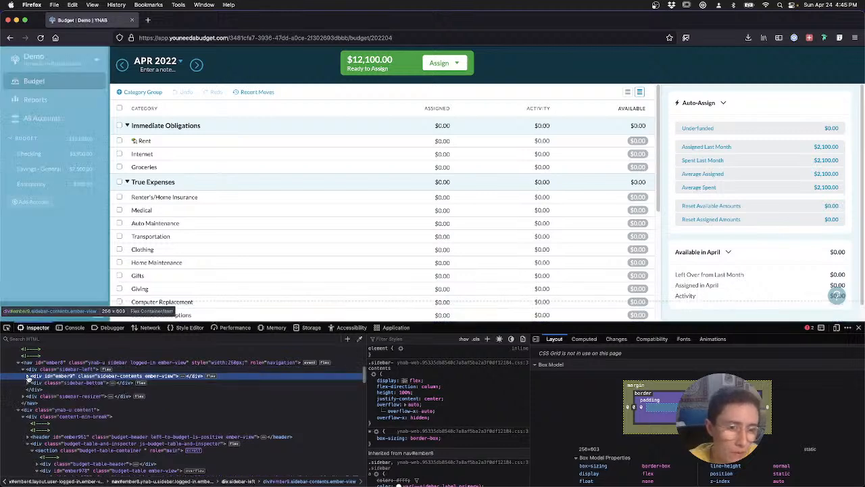
pyautogui.click(28, 377)
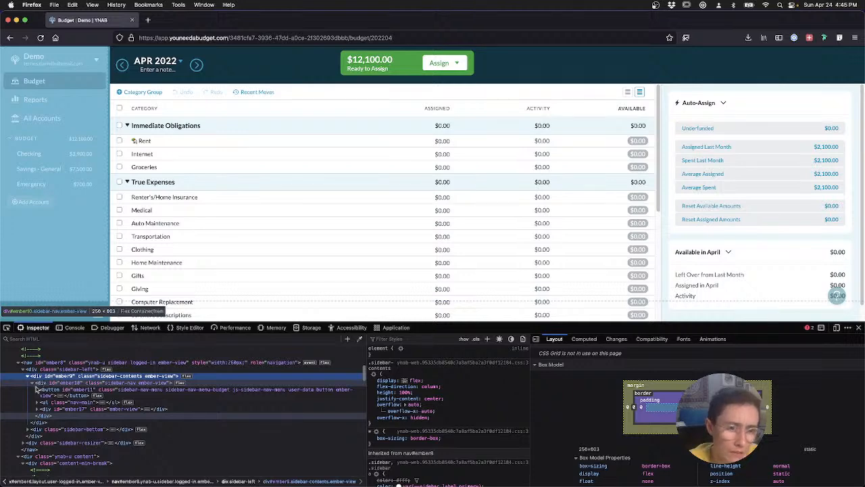
pyautogui.click(49, 391)
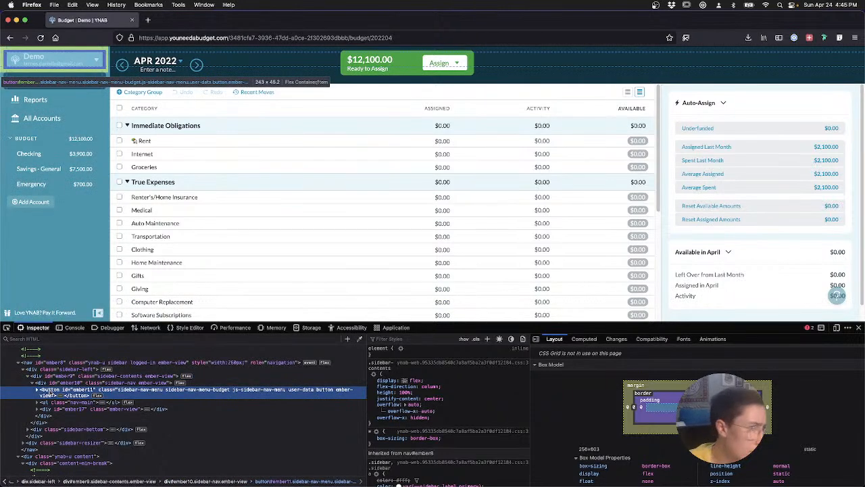
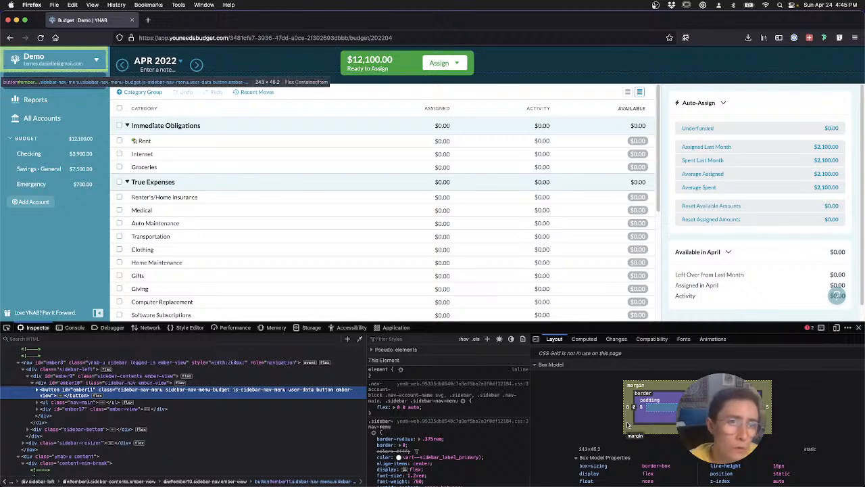
pyautogui.hotkey('ctrl', 'Right')
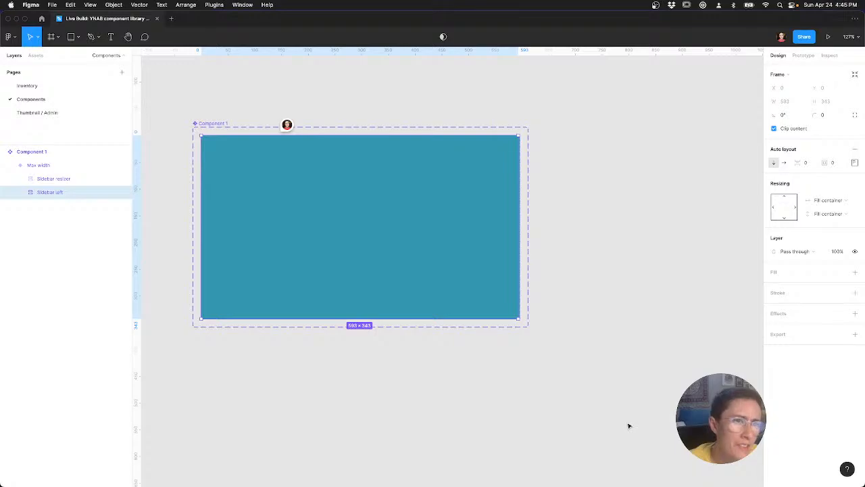
pyautogui.hotkey('ctrl', 'Left')
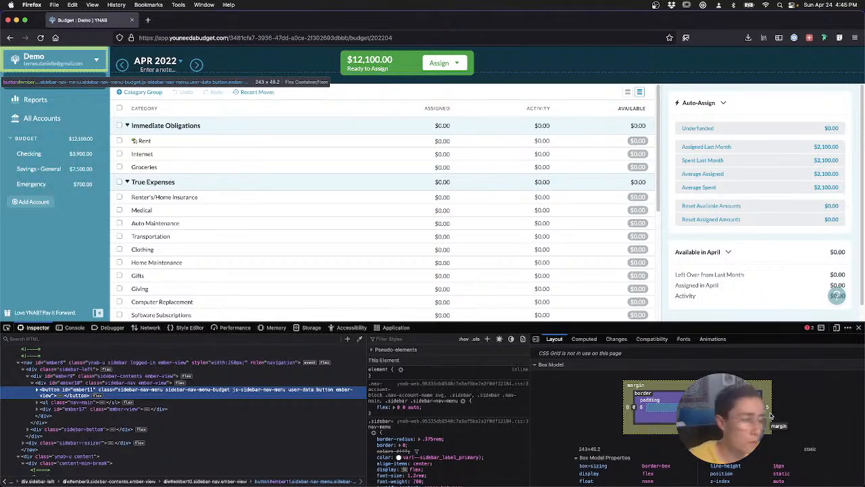
# Step: Back in Figma, set the Sidebar left frame's padding to 8 top, 5 right, 8 bottom and 8 left
pyautogui.hotkey('ctrl', 'Right')
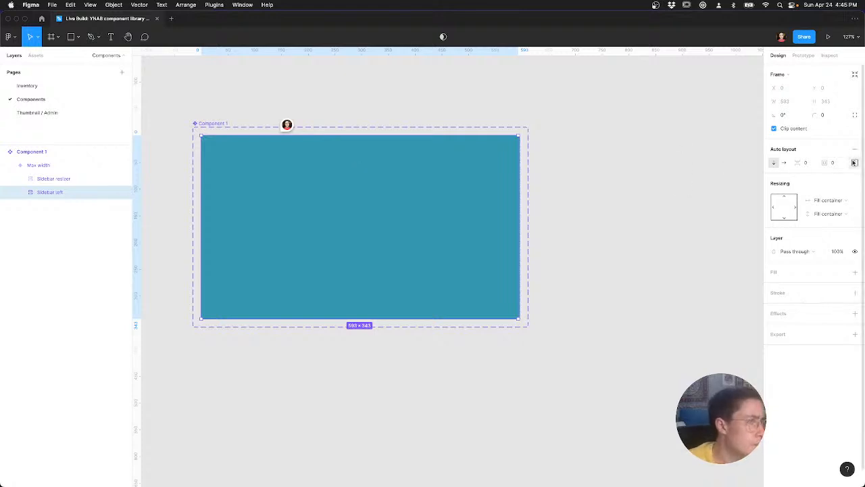
pyautogui.click(853, 163)
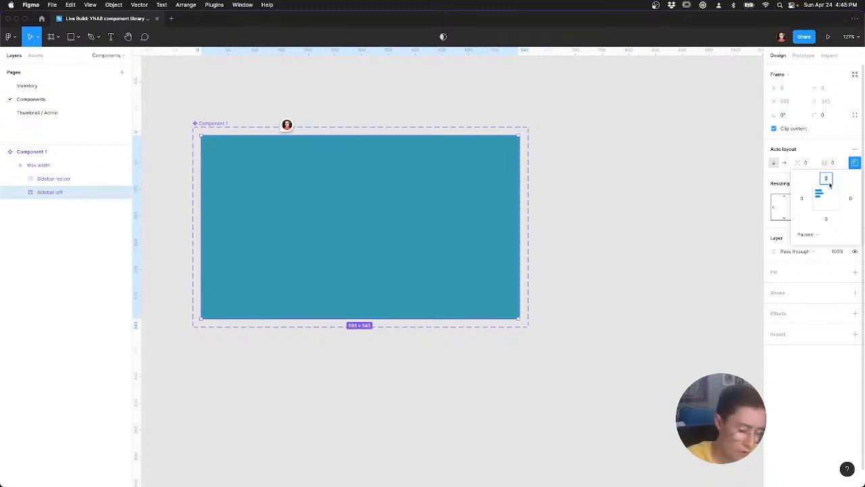
pyautogui.write('8')
pyautogui.press('Tab')
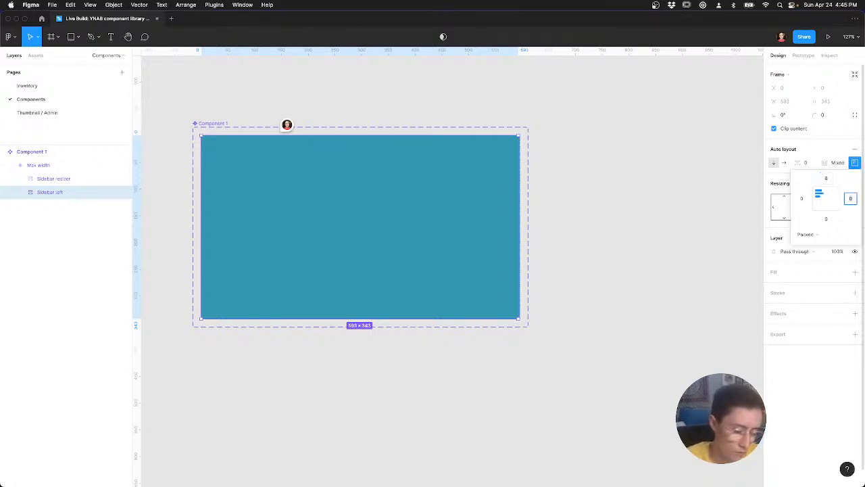
pyautogui.write('8')
pyautogui.press('Tab')
pyautogui.write('8')
pyautogui.press('Tab')
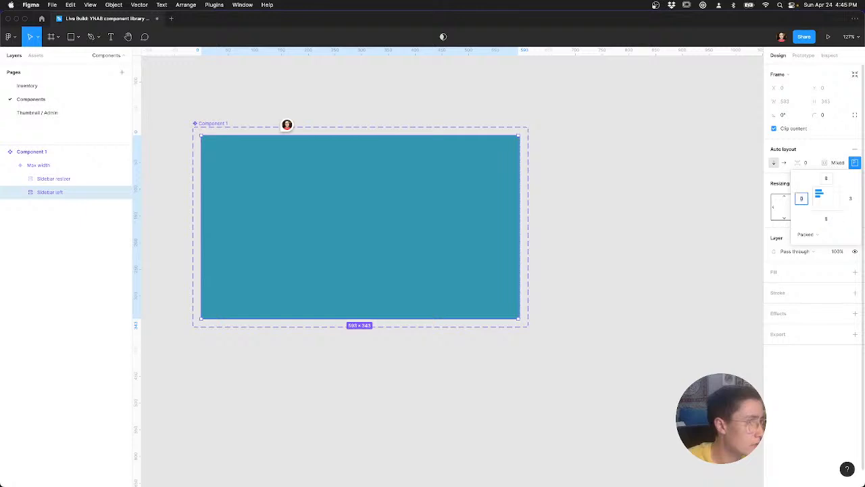
pyautogui.press('Tab')
pyautogui.press('Return')
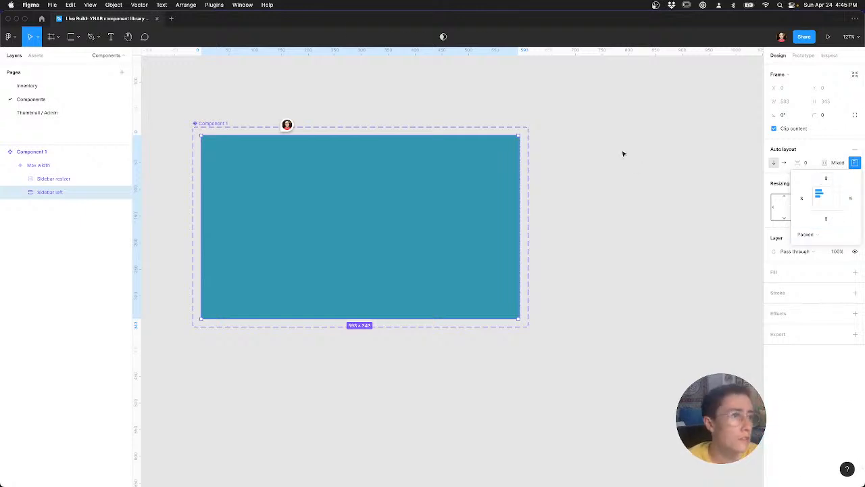
pyautogui.click(624, 153)
# Step: Rename Component 1 as "Side nav"
pyautogui.click(201, 126)
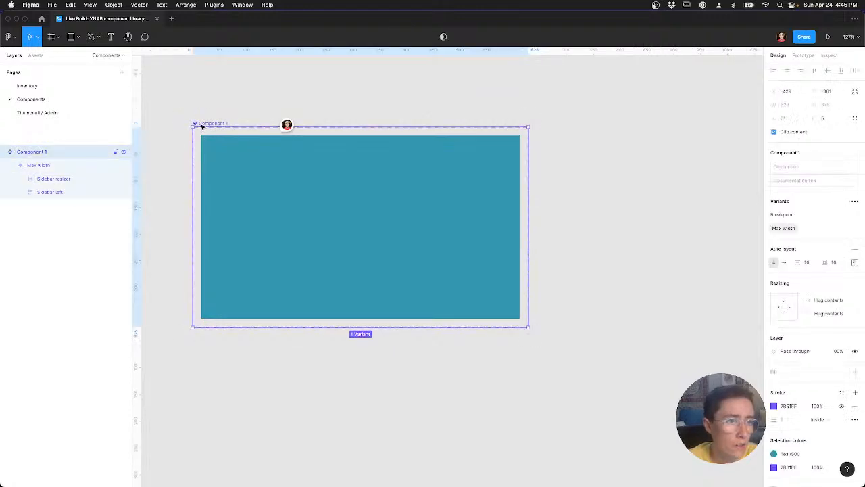
pyautogui.press('super+r')
pyautogui.write('S')
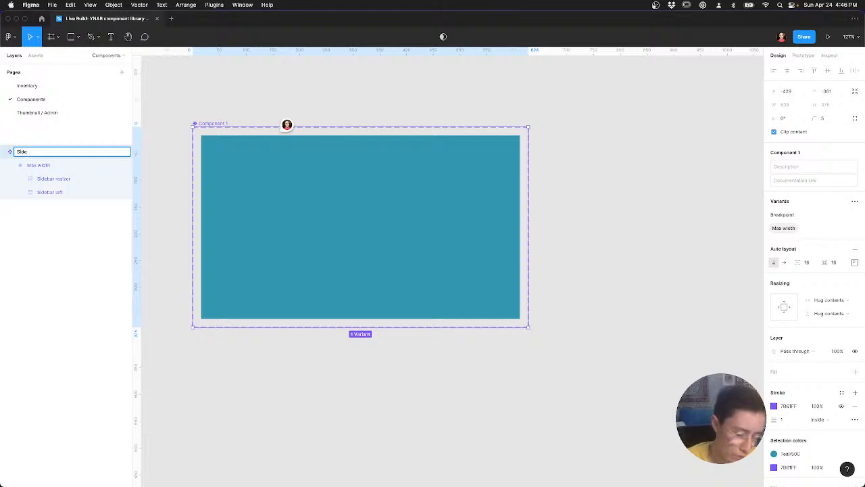
pyautogui.press('Return')
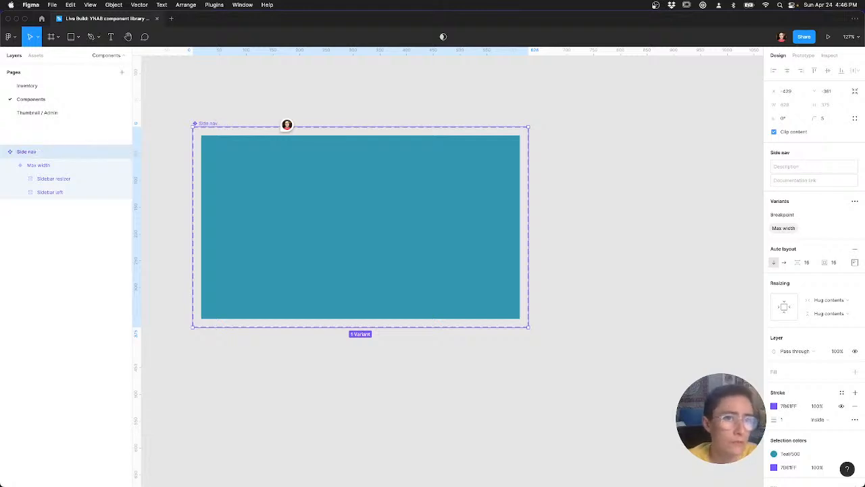
# Step: Rename the component set as "Side bar" and deselect it
pyautogui.press('super+r')
pyautogui.write('Side bar')
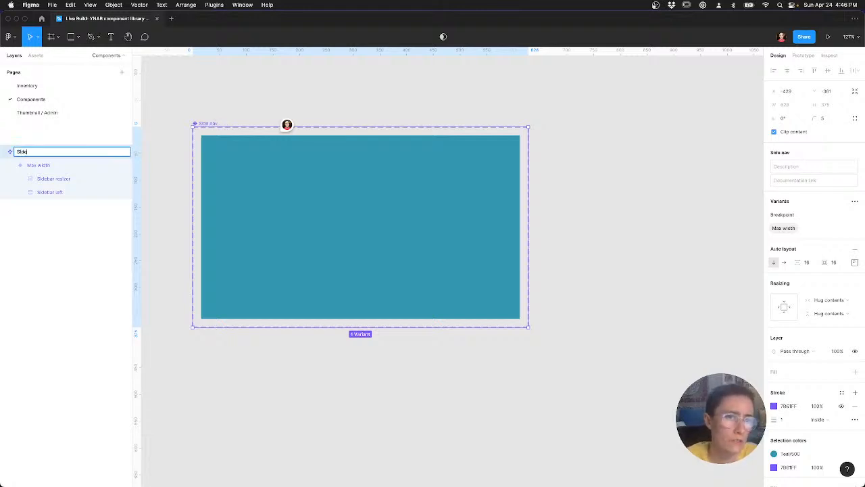
pyautogui.press('Return')
pyautogui.click(376, 97)
pyautogui.moveTo(377, 97); pyautogui.dragTo(480, 137)
# Step: Switch to Firefox, expand the budget menu button's markup in the inspector and copy its ynab-new-icon SVG element
pyautogui.hotkey('ctrl', 'Left')
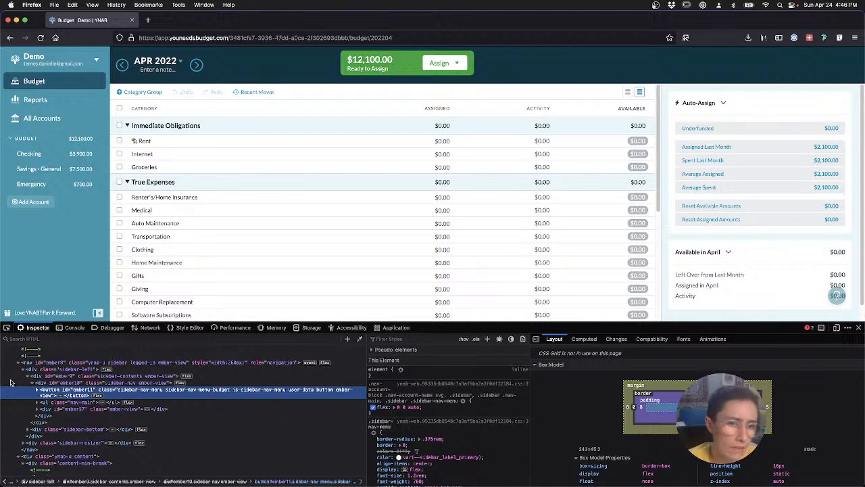
pyautogui.click(37, 390)
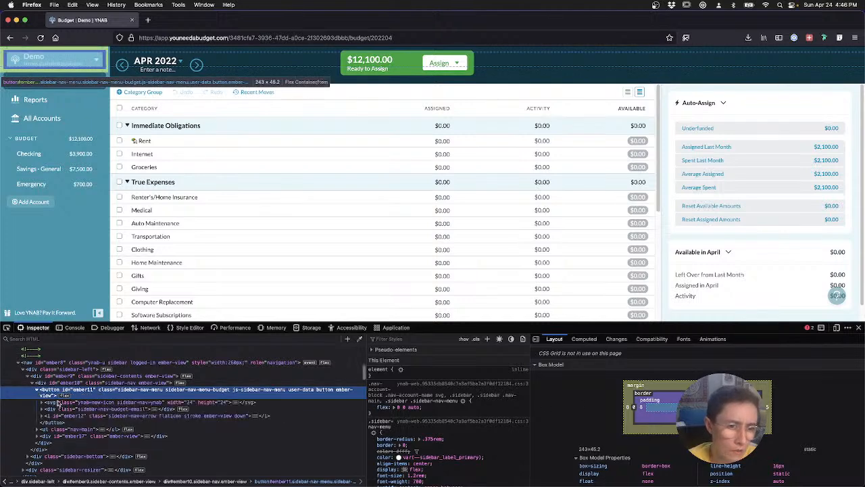
pyautogui.click(60, 403)
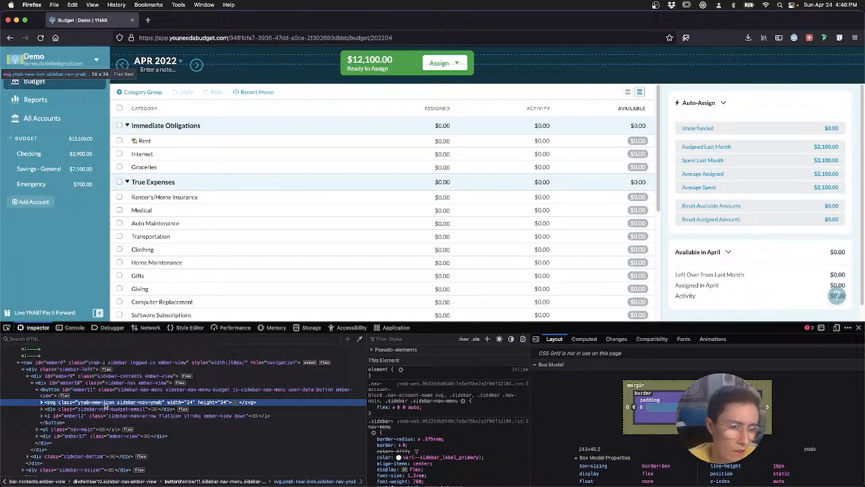
pyautogui.rightClick(103, 404)
pyautogui.moveTo(85, 444)
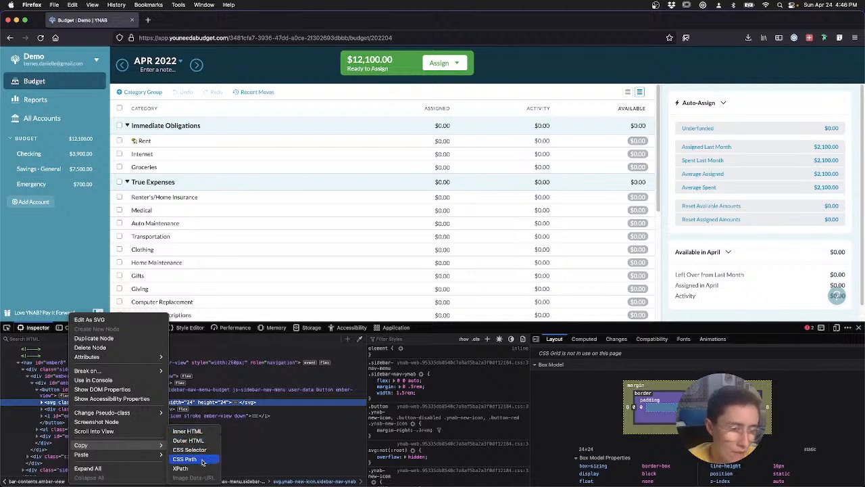
pyautogui.click(42, 405)
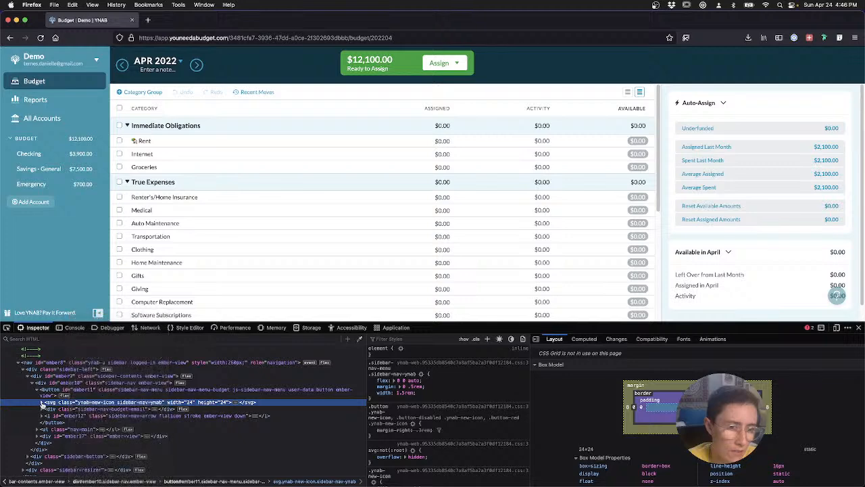
pyautogui.click(41, 403)
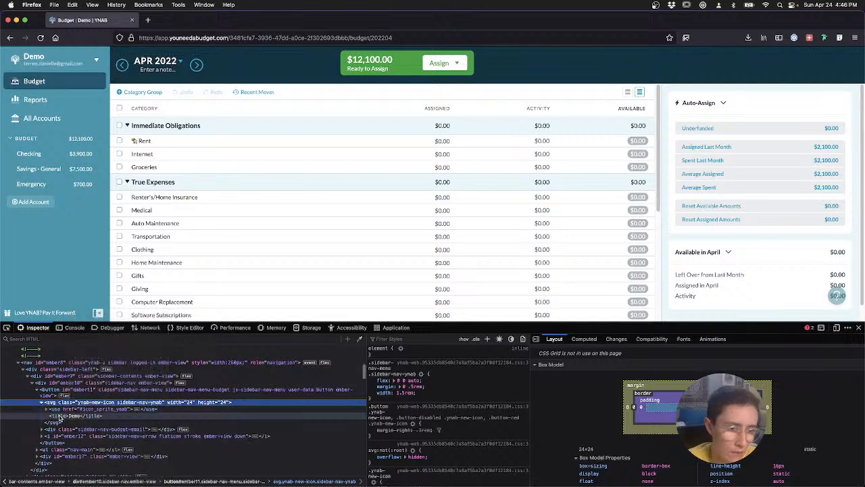
pyautogui.rightClick(55, 418)
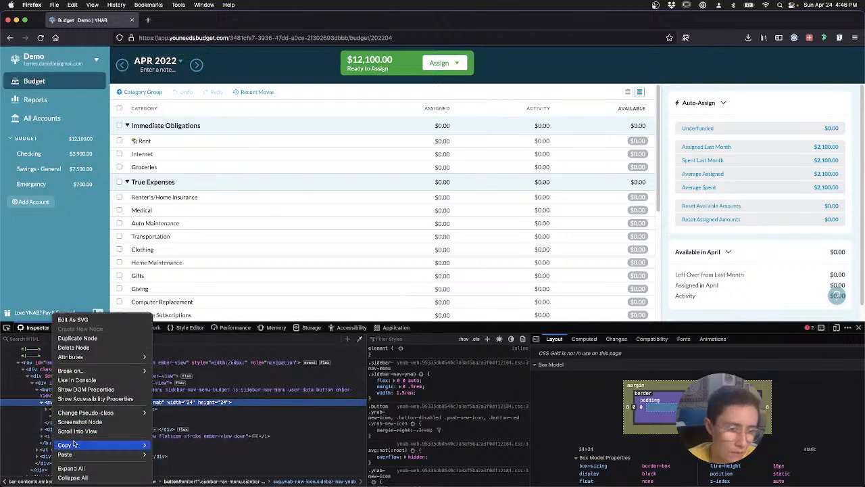
pyautogui.click(54, 419)
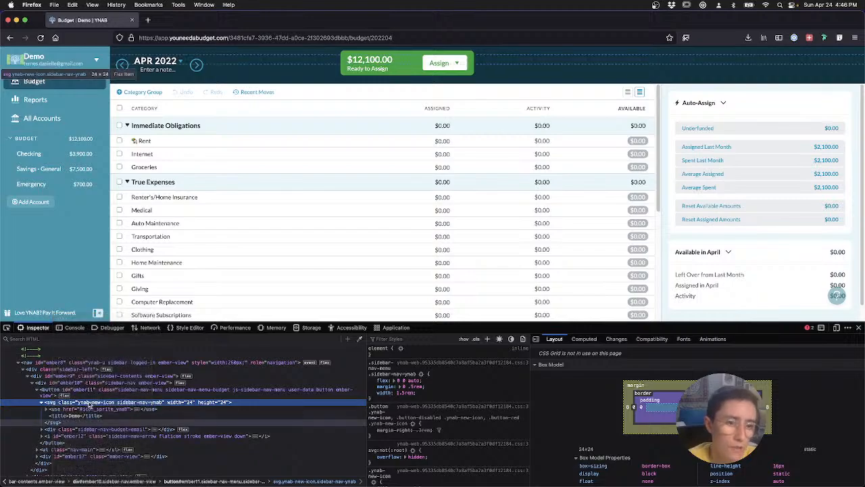
# Step: Try pasting the copied SVG icon onto an empty canvas area in Figma, delete the pasted frame and return to Firefox
pyautogui.hotkey('ctrl', 'Right')
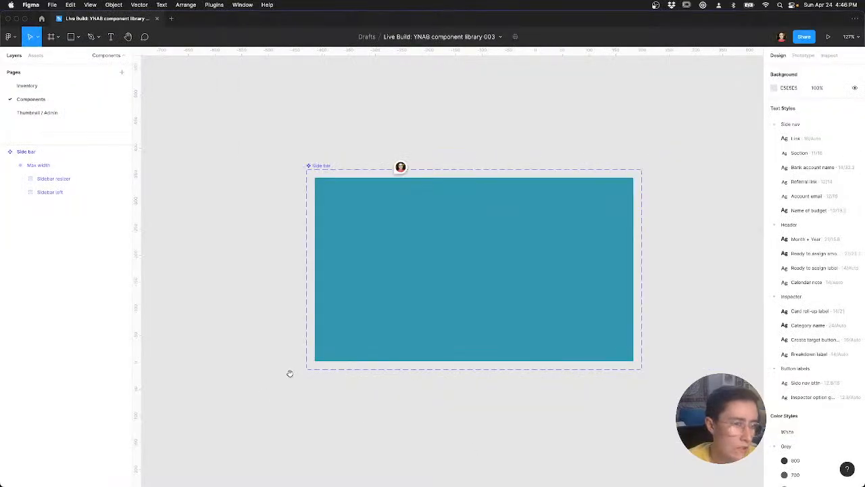
pyautogui.hscroll(-10, 361, 355)
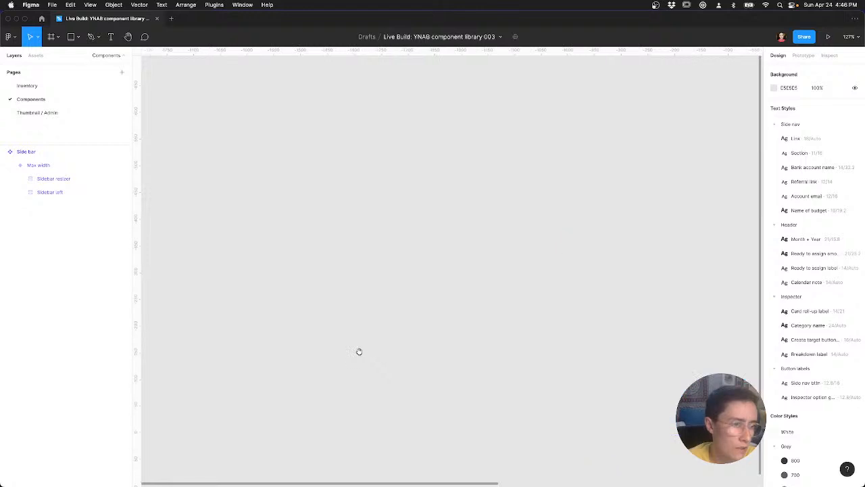
pyautogui.press('super+v')
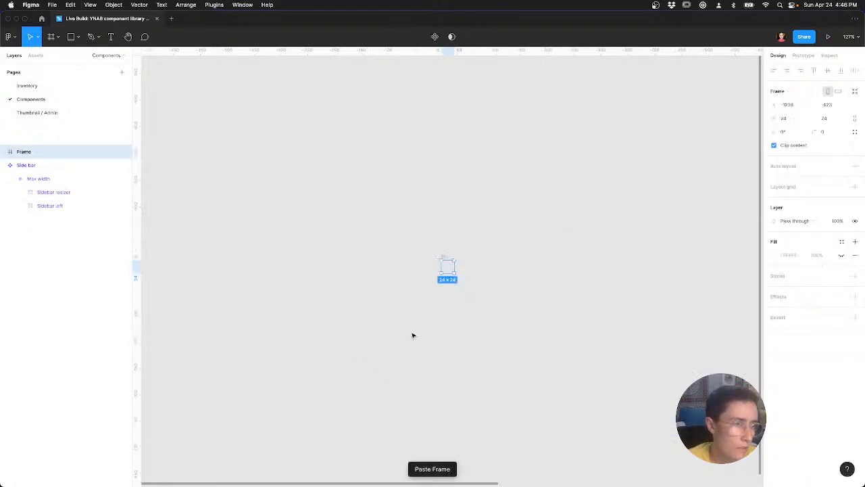
pyautogui.press('Delete')
pyautogui.moveTo(402, 239); pyautogui.dragTo(360, 230)
pyautogui.press('super+Tab')
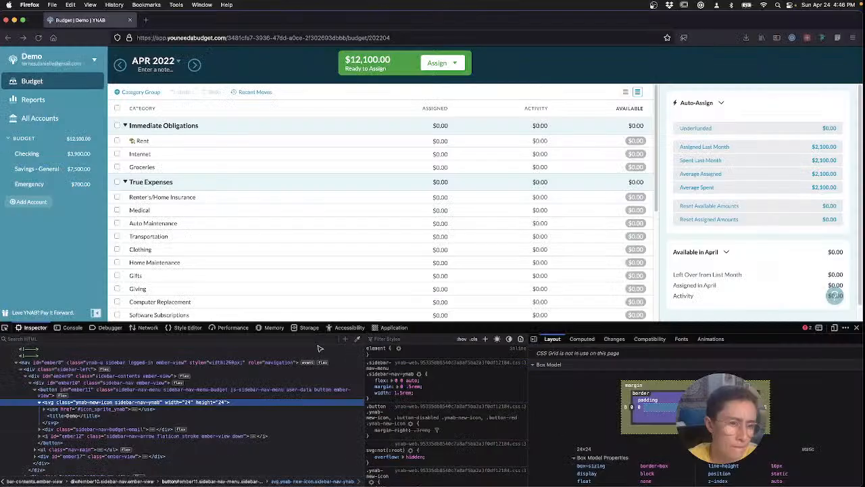
# Step: Try copying the ynab-new-icon element's CSS path from the inspector into the Figma canvas, delete the pasted text and return to Firefox
pyautogui.rightClick(125, 402)
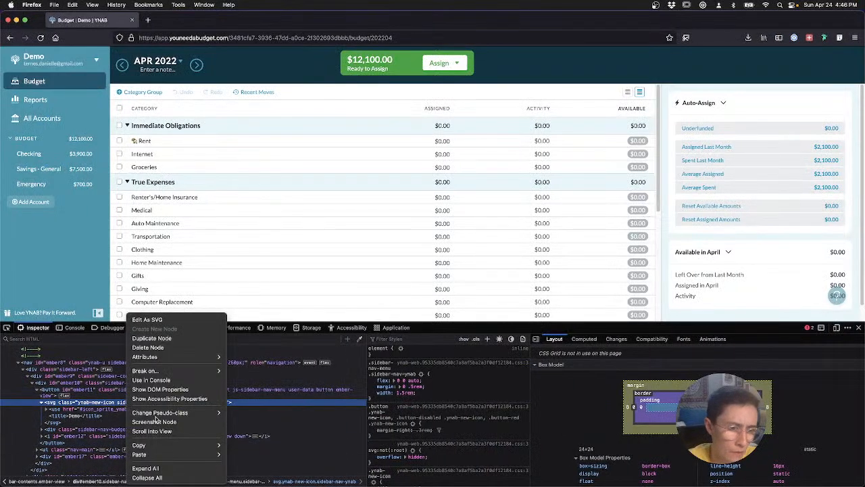
pyautogui.moveTo(177, 445)
pyautogui.click(234, 460)
pyautogui.press('super+Tab')
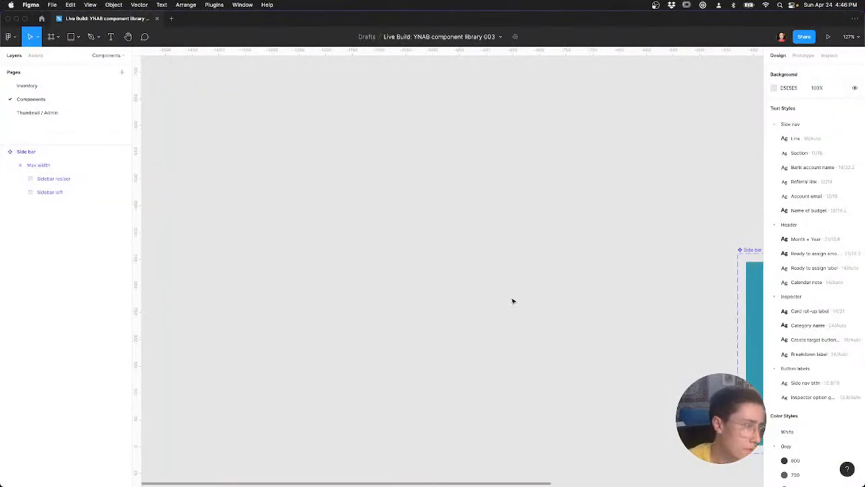
pyautogui.press('super+v')
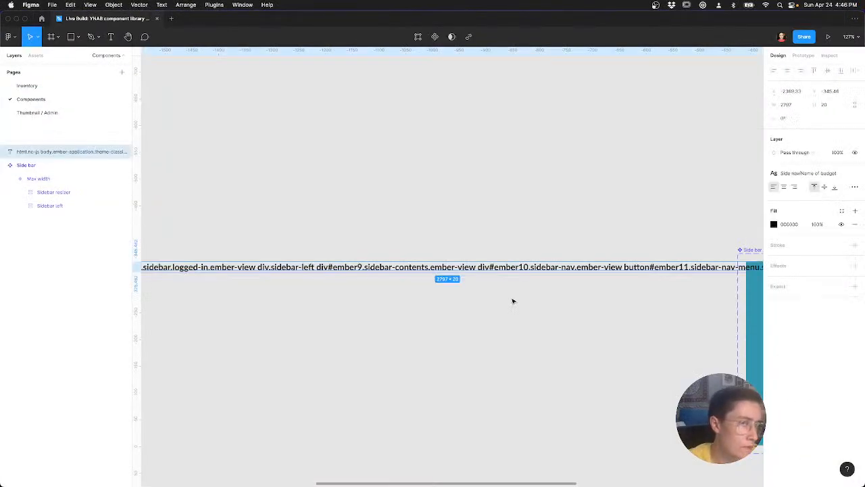
pyautogui.press('Delete')
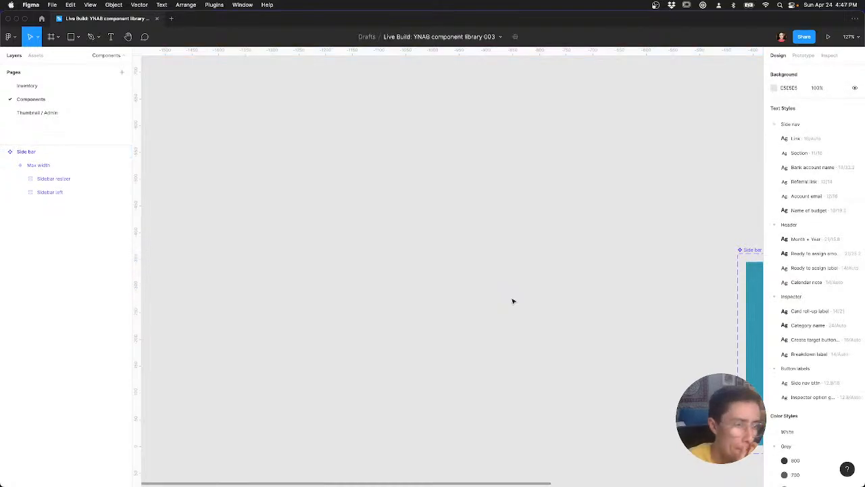
pyautogui.press('super+Tab')
# Step: Examine the ynab-new-icon element's SVG source, nested use element and copy options in the inspector
pyautogui.rightClick(223, 403)
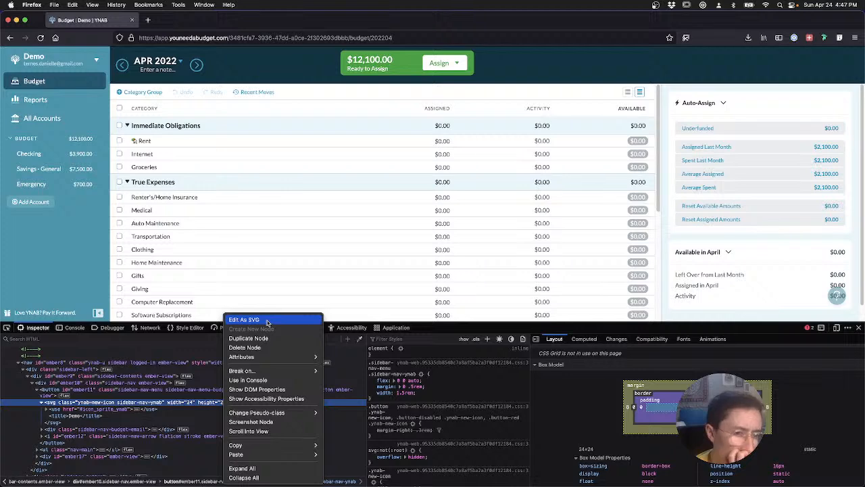
pyautogui.click(245, 320)
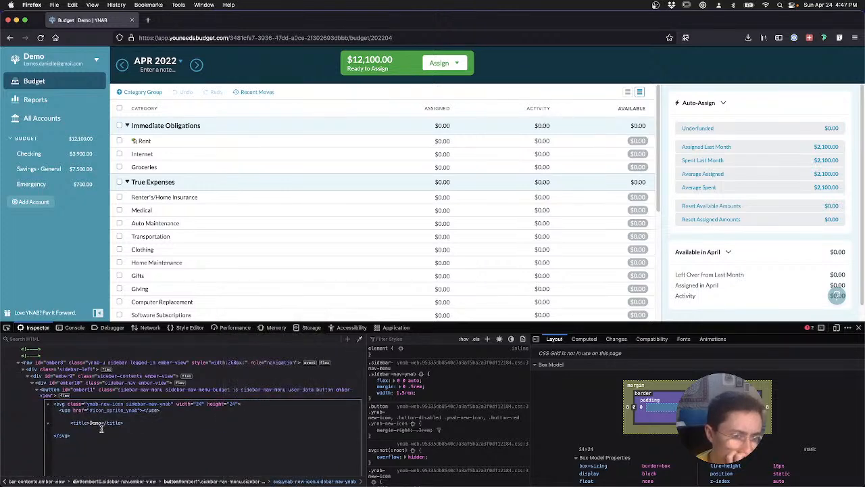
pyautogui.click(51, 405)
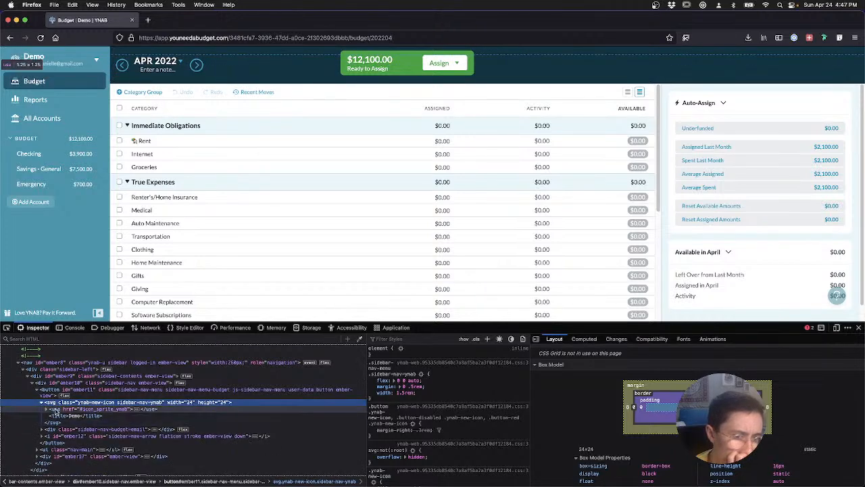
pyautogui.click(132, 403)
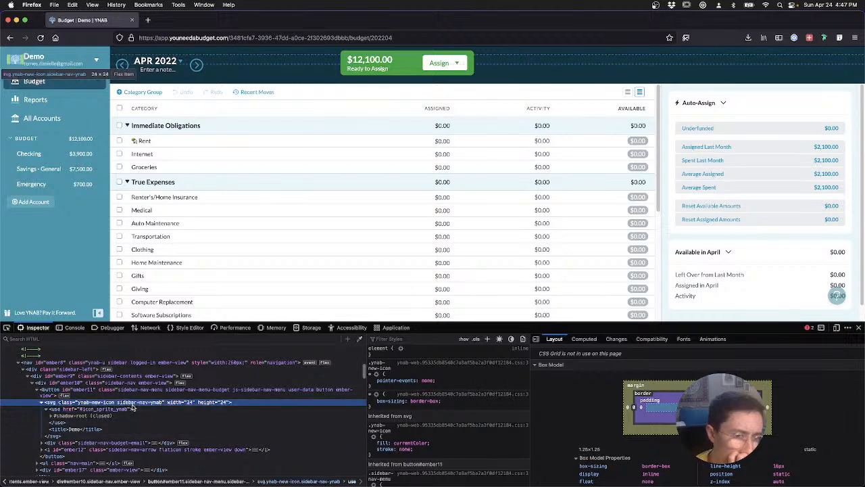
pyautogui.rightClick(133, 406)
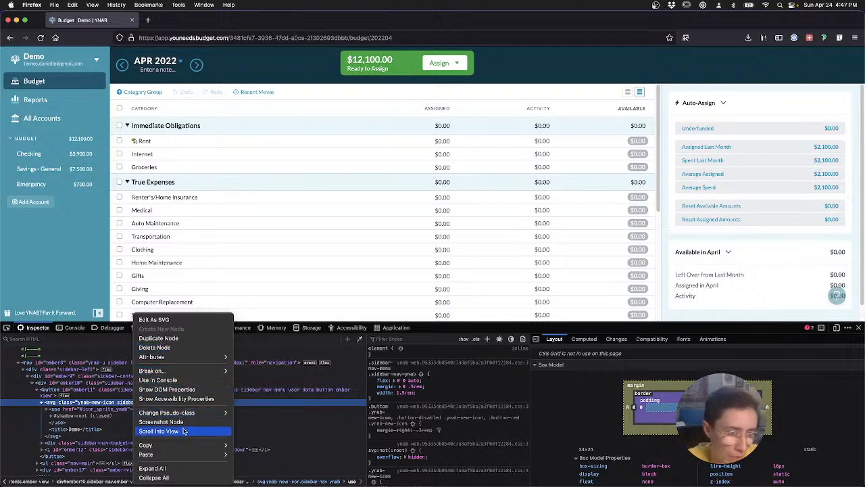
pyautogui.moveTo(182, 447)
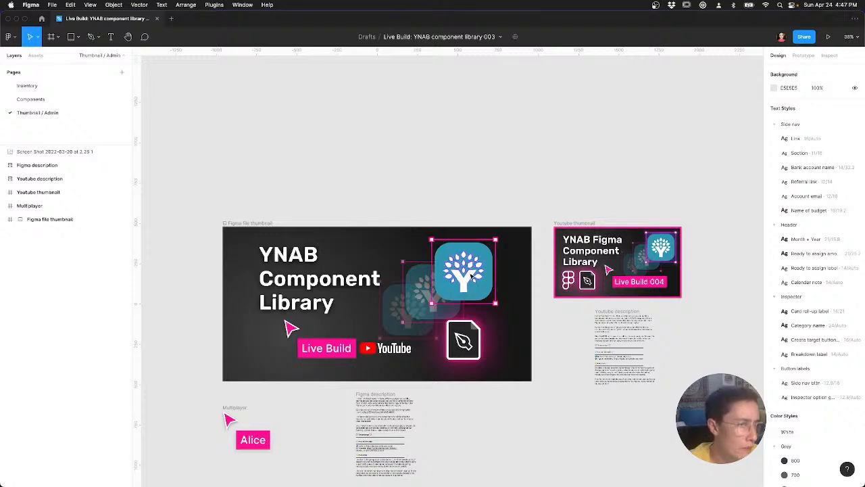
# Step: In Figma, copy the white tree Vector from the YNAB logo on the Thumbnail / Admin page and paste it onto the Components page
pyautogui.keyDown('super'); pyautogui.click(467, 284); pyautogui.keyUp('super')
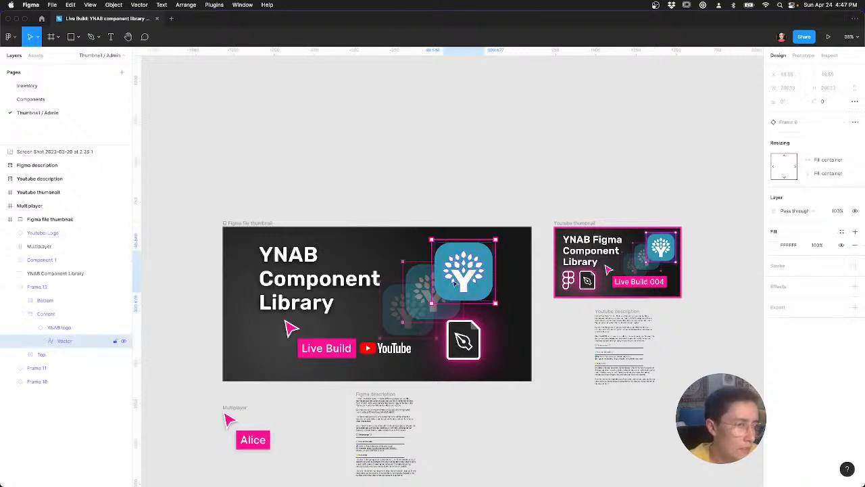
pyautogui.click(58, 329)
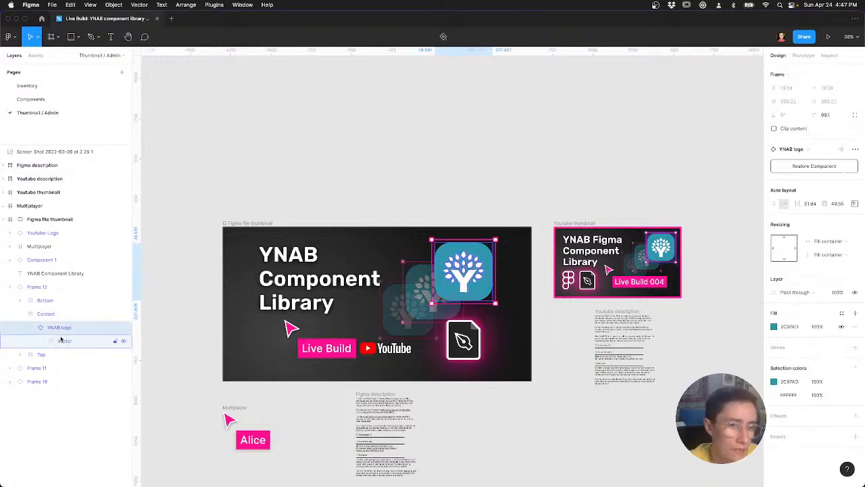
pyautogui.click(62, 341)
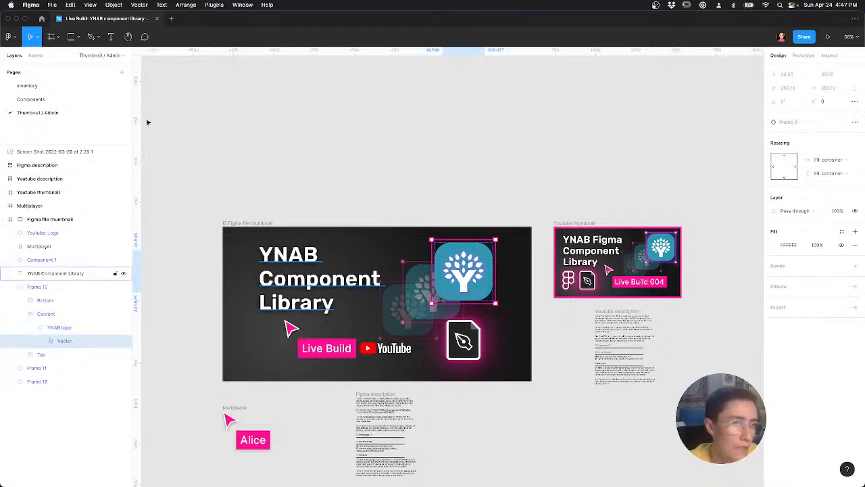
pyautogui.click(51, 98)
pyautogui.hscroll(5, 505, 271)
pyautogui.press('super+v')
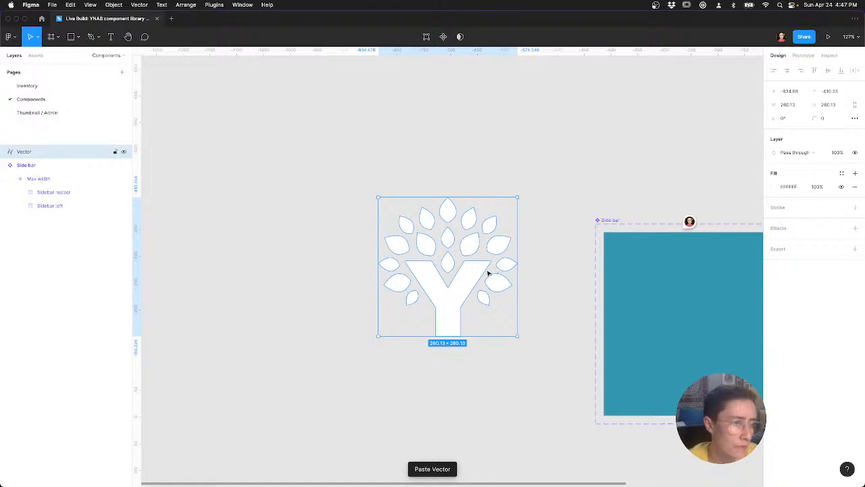
# Step: Turn the pasted tree vector into a component and rename it "YNAB Logo"
pyautogui.press('super+alt+k')
pyautogui.press('super+r')
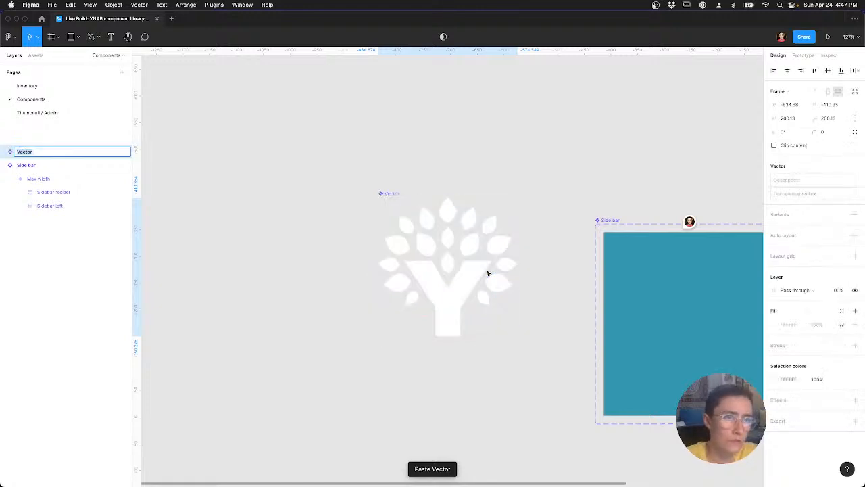
pyautogui.write('YNAB Logo')
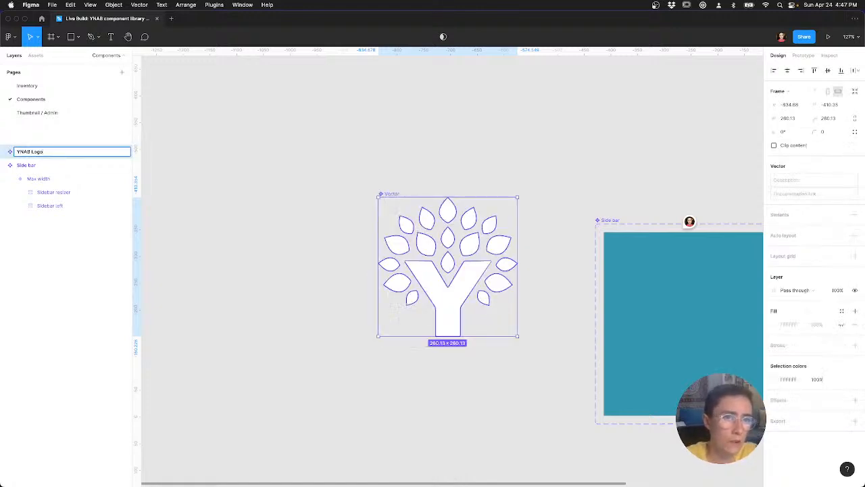
pyautogui.press('Return')
# Step: Duplicate the YNAB Logo component as an instance below the original, scale it to 26 × 26 and compare it with the web app's icon
pyautogui.moveTo(472, 288); pyautogui.dragTo(413, 323)
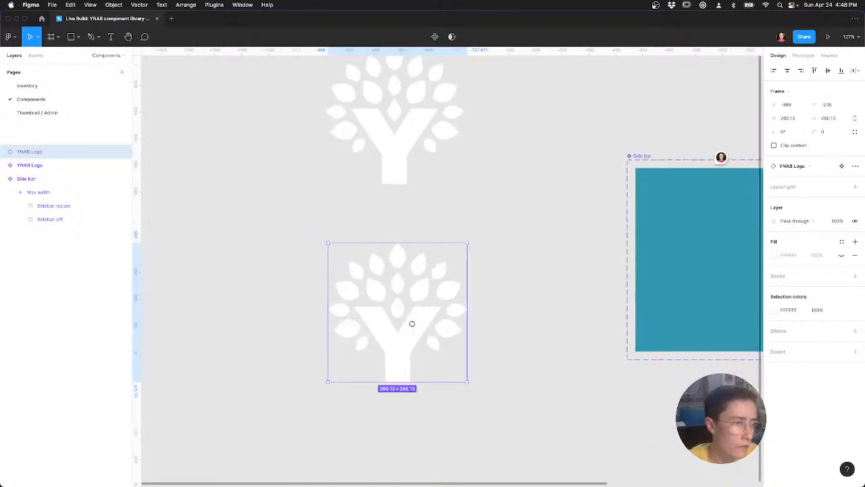
pyautogui.moveTo(467, 382); pyautogui.dragTo(341, 255)
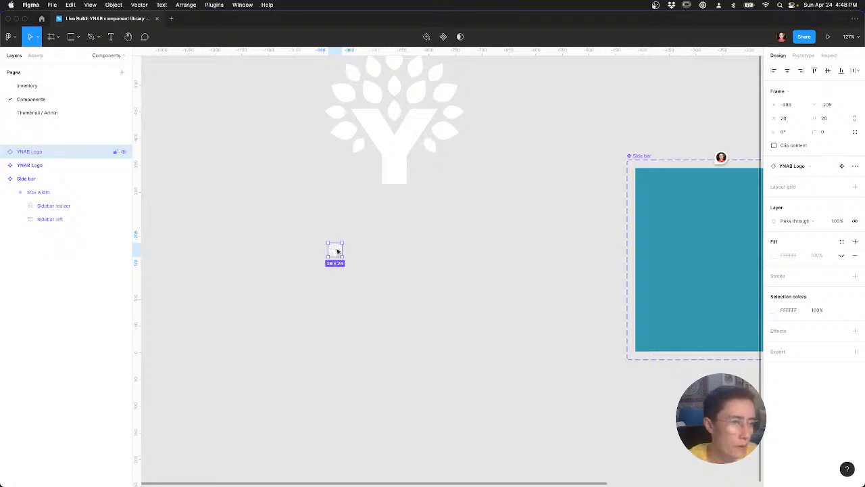
pyautogui.hotkey('ctrl', 'Left')
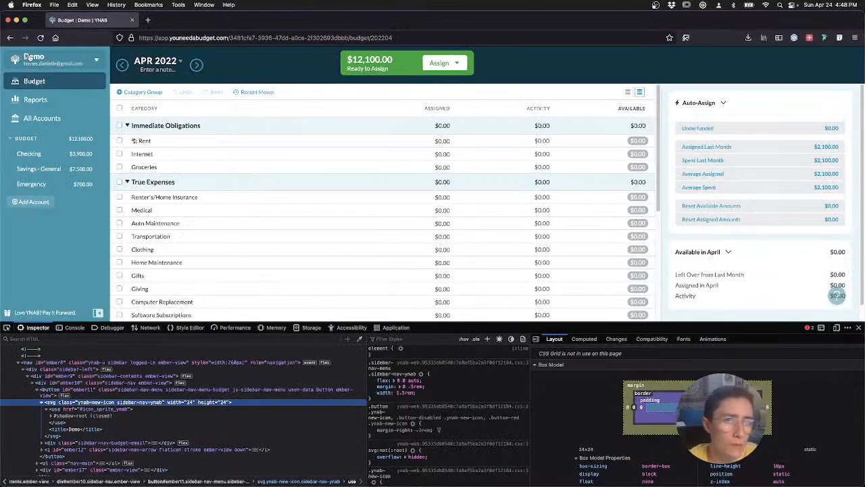
pyautogui.hotkey('ctrl', 'Right')
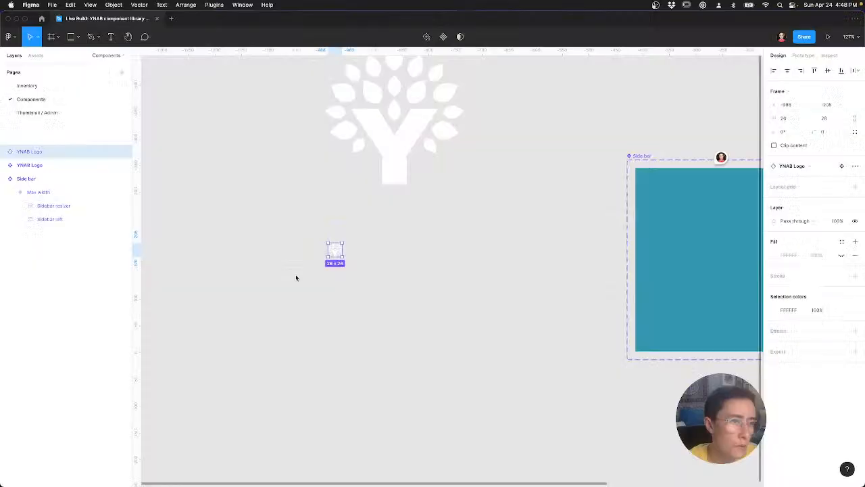
# Step: Move the main YNAB Logo component higher on the canvas and reposition the small instance below it at about X -904, Y -168
pyautogui.click(348, 246)
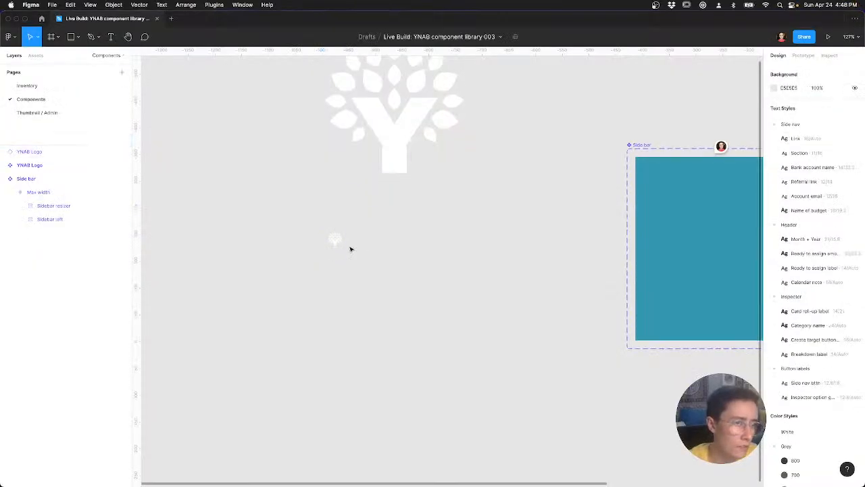
pyautogui.scroll(-5, 349, 247)
pyautogui.scroll(5, 383, 369)
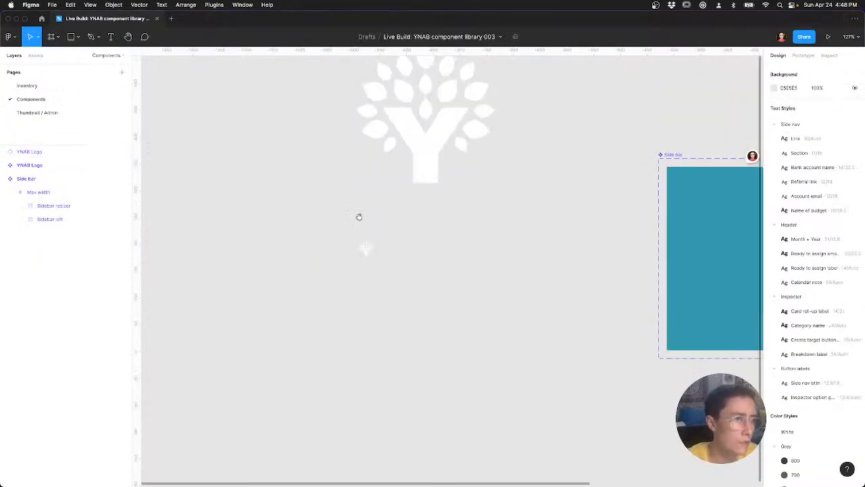
pyautogui.click(399, 81)
pyautogui.moveTo(435, 165); pyautogui.dragTo(399, 80)
pyautogui.moveTo(365, 251); pyautogui.dragTo(413, 273)
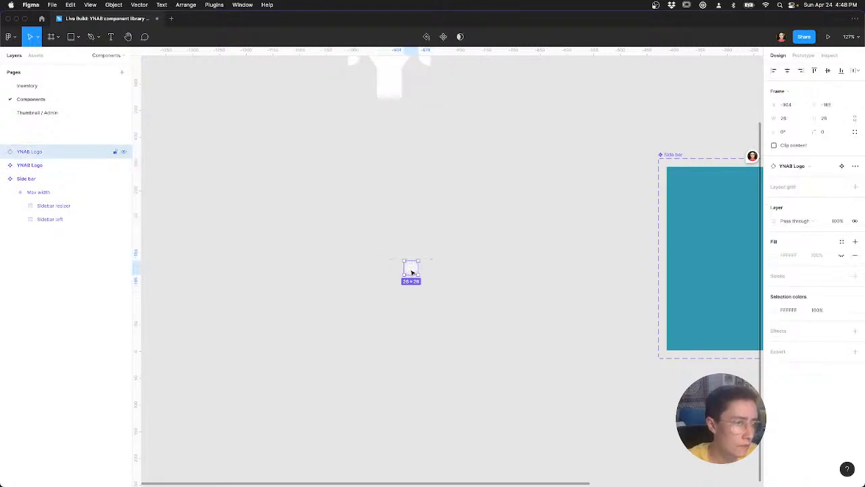
# Step: Add the text "Budget name" beside the small logo in the Side nav/Name of budget style and apply the White color style
pyautogui.scroll(10, 411, 272)
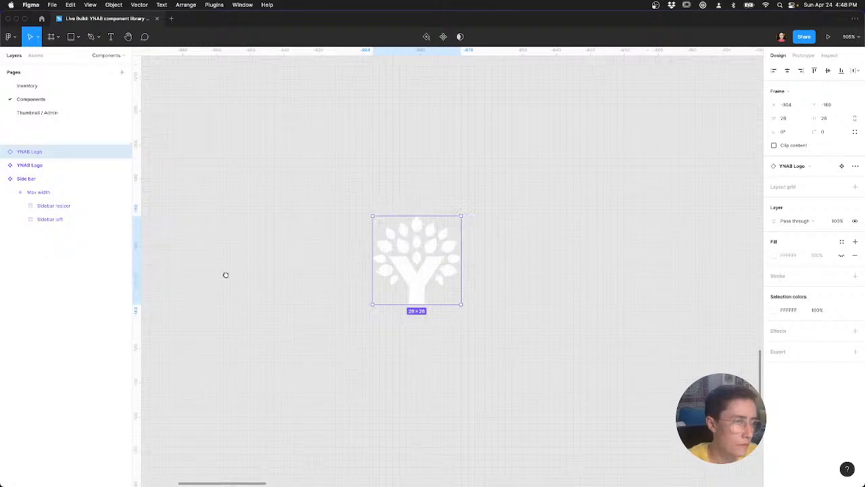
pyautogui.hscroll(5, 202, 273)
pyautogui.moveTo(194, 272); pyautogui.dragTo(213, 268)
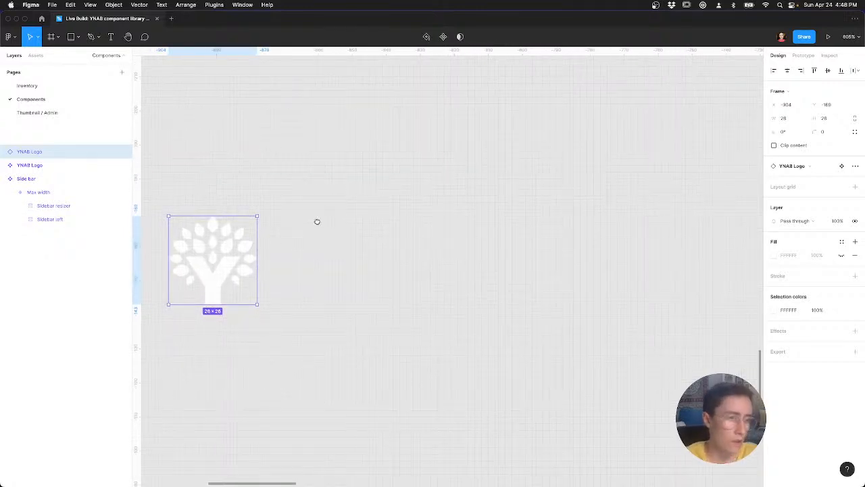
pyautogui.press('t')
pyautogui.click(292, 223)
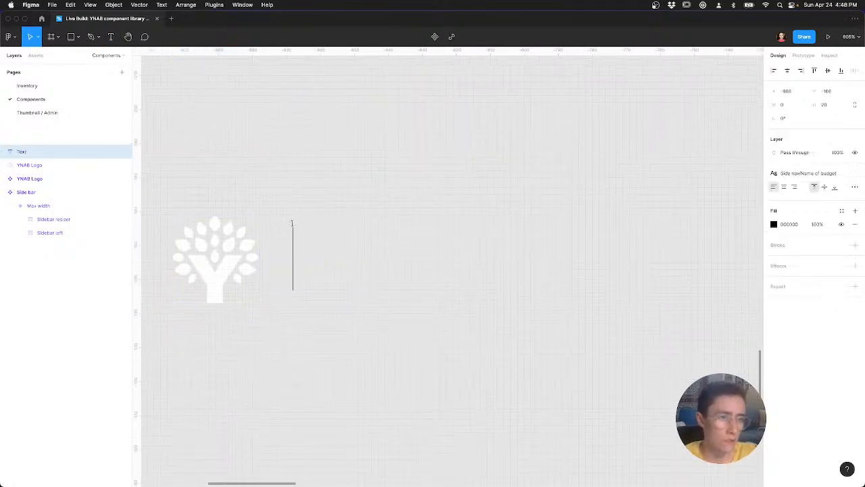
pyautogui.write('Budget name')
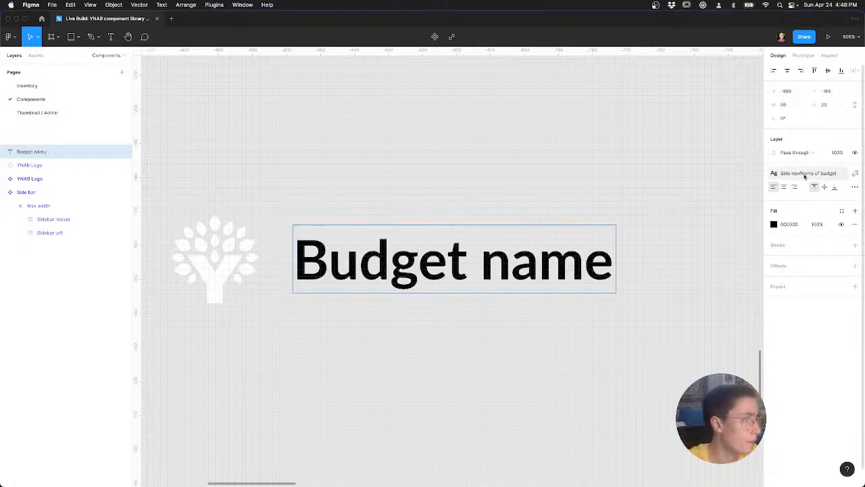
pyautogui.press('Escape')
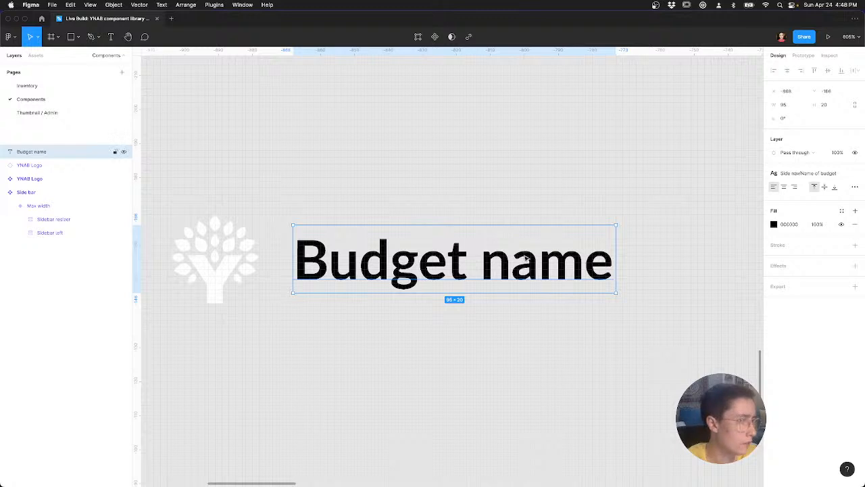
pyautogui.click(842, 211)
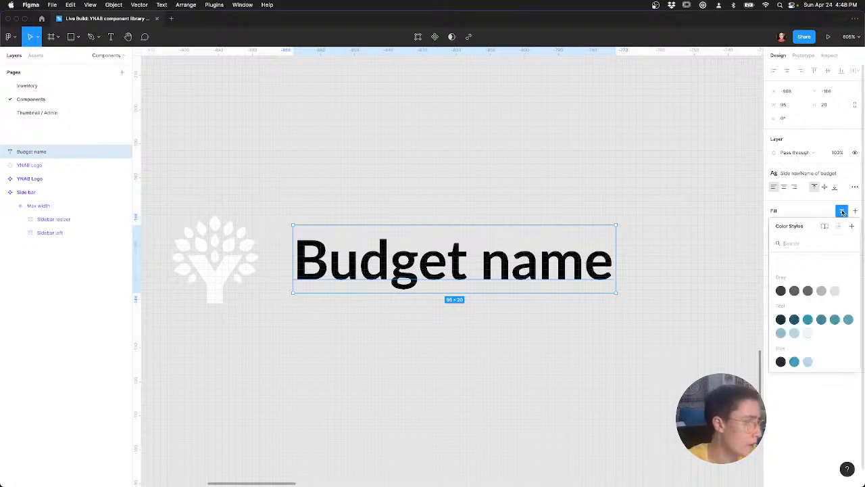
pyautogui.click(780, 264)
# Step: Duplicate the "Budget name" text directly below the original and replace the copy's content with a placeholder email address
pyautogui.moveTo(475, 265); pyautogui.dragTo(466, 316)
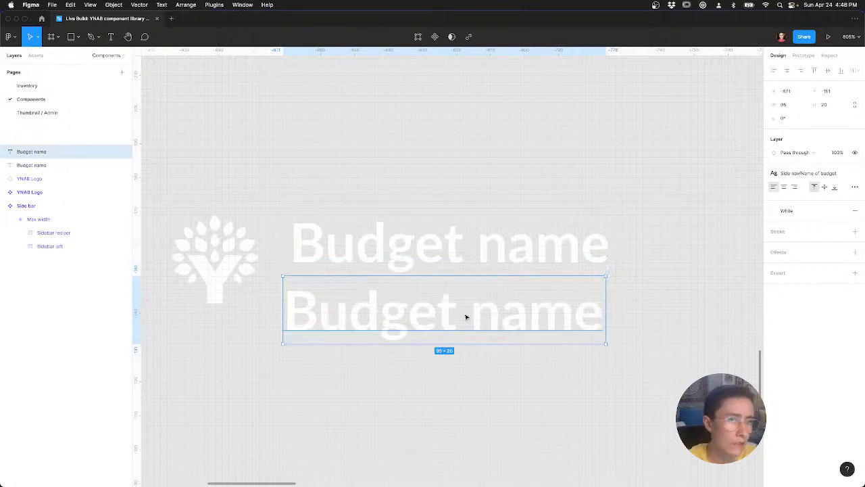
pyautogui.hotkey('ctrl', 'Left')
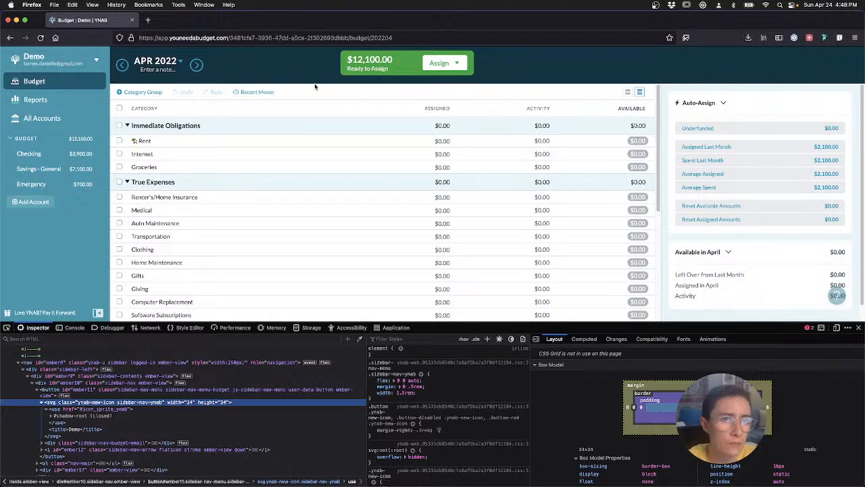
pyautogui.hotkey('ctrl', 'Right')
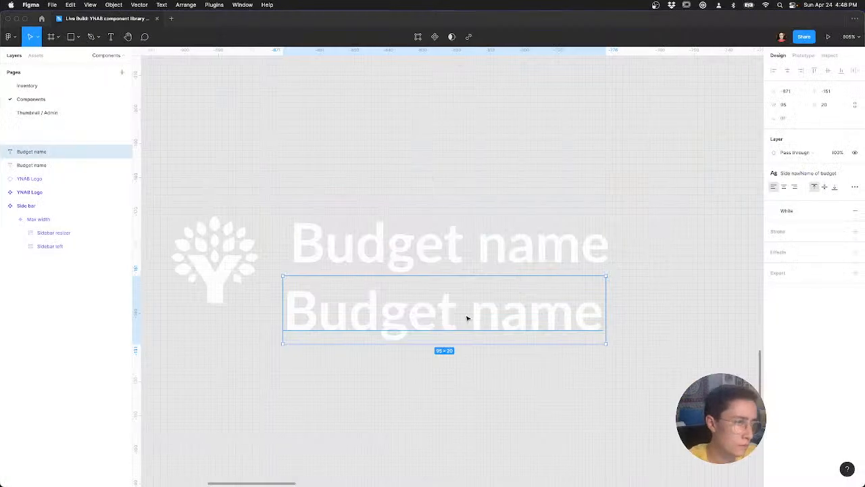
pyautogui.doubleClick(466, 315)
pyautogui.press('super+a')
pyautogui.write('email@')
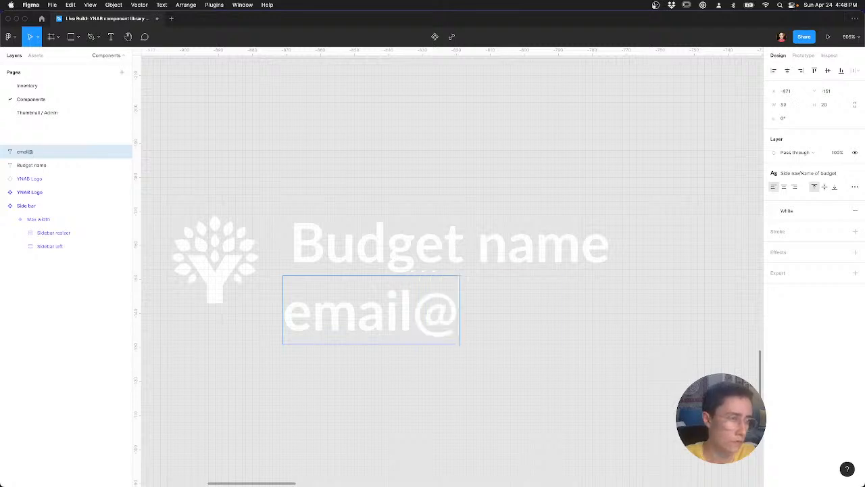
pyautogui.write('gmail.com')
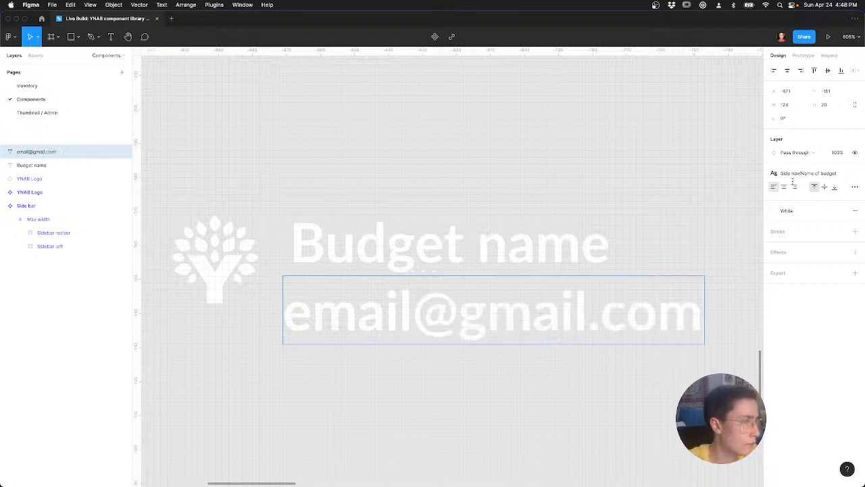
# Step: Apply the Side nav/Account email text style to the placeholder email text below the budget name
pyautogui.click(813, 174)
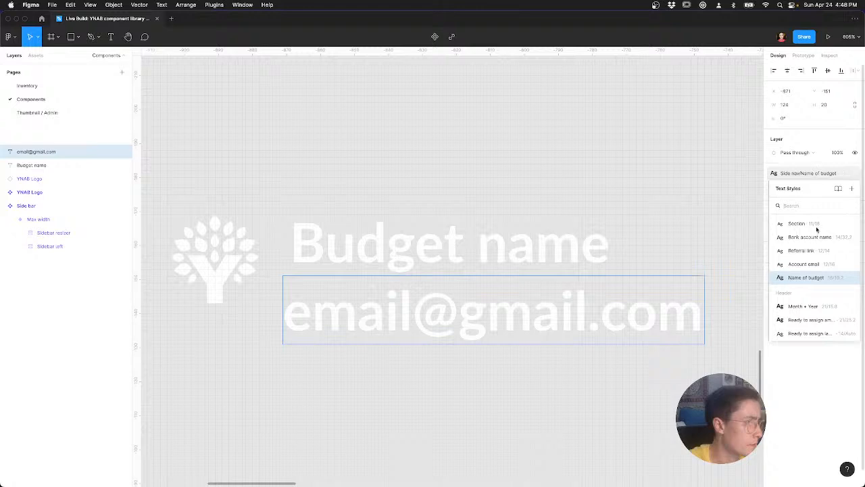
pyautogui.click(810, 264)
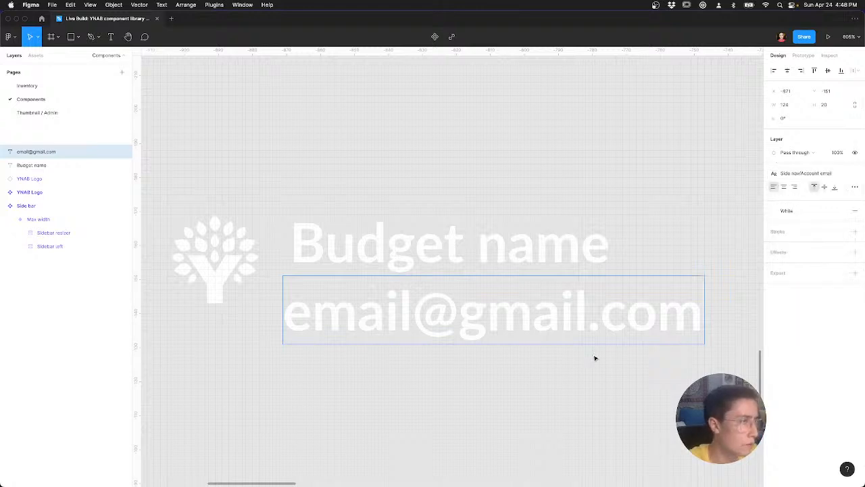
pyautogui.click(808, 174)
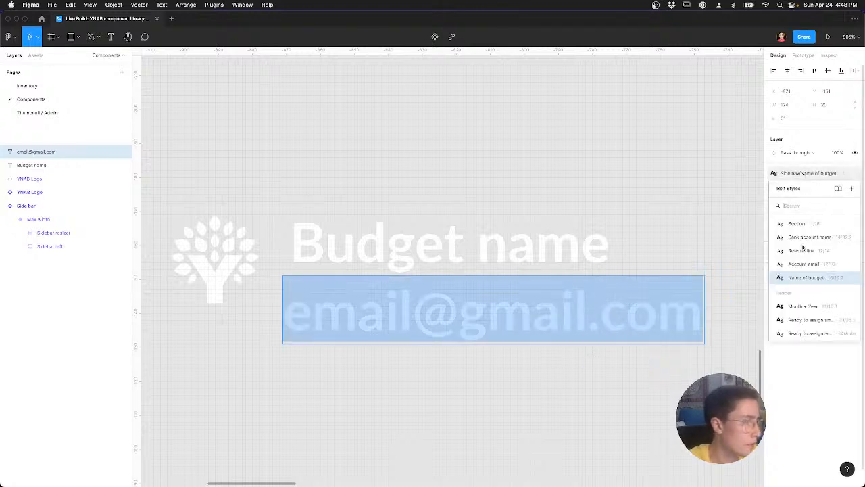
pyautogui.click(806, 268)
# Step: Combine the placeholder email and "Budget name" texts into one vertical auto layout frame
pyautogui.click(336, 290)
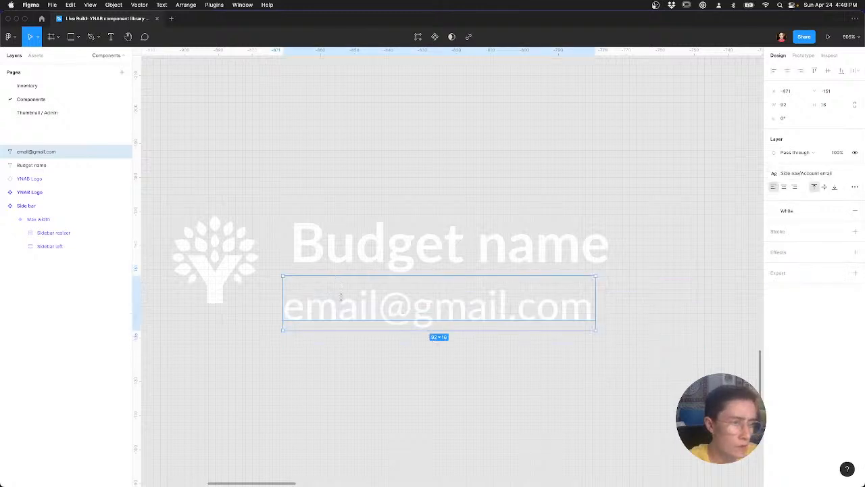
pyautogui.keyDown('shift'); pyautogui.click(342, 250); pyautogui.keyUp('shift')
pyautogui.hotkey('shift', 'a')
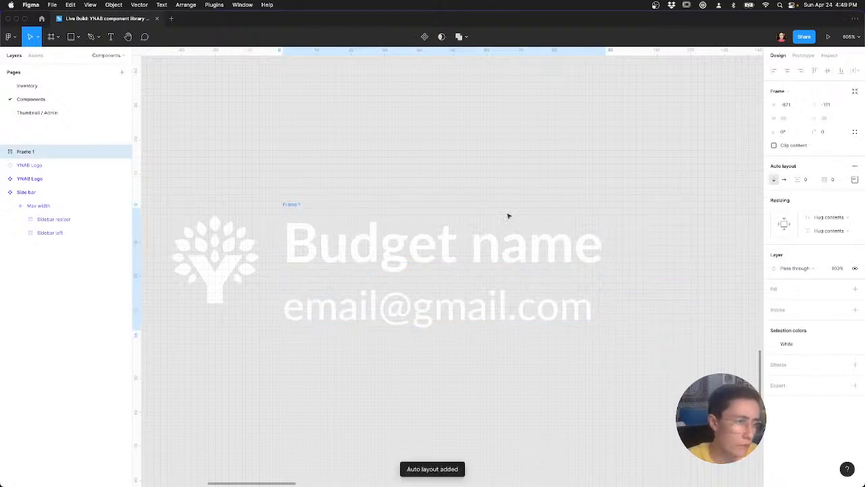
# Step: Switch to the web app in Firefox and inspect the sidebar's budget-email container with its budget name and email spans
pyautogui.hotkey('ctrl', 'Left')
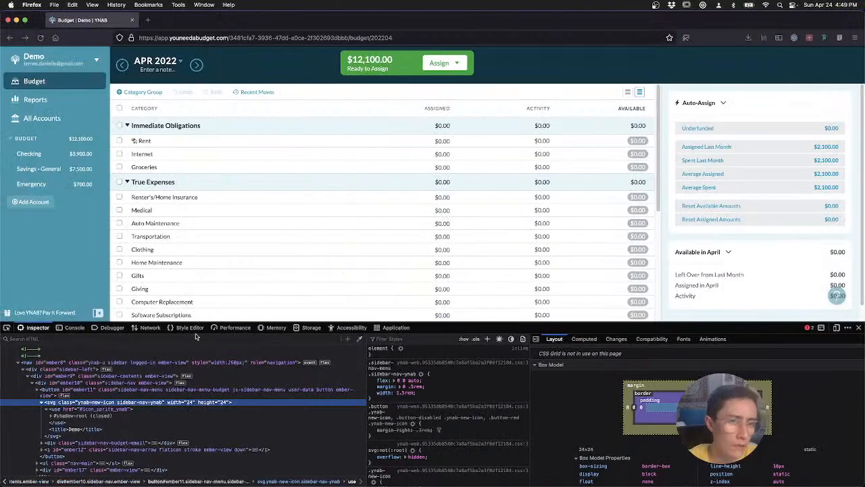
pyautogui.click(61, 444)
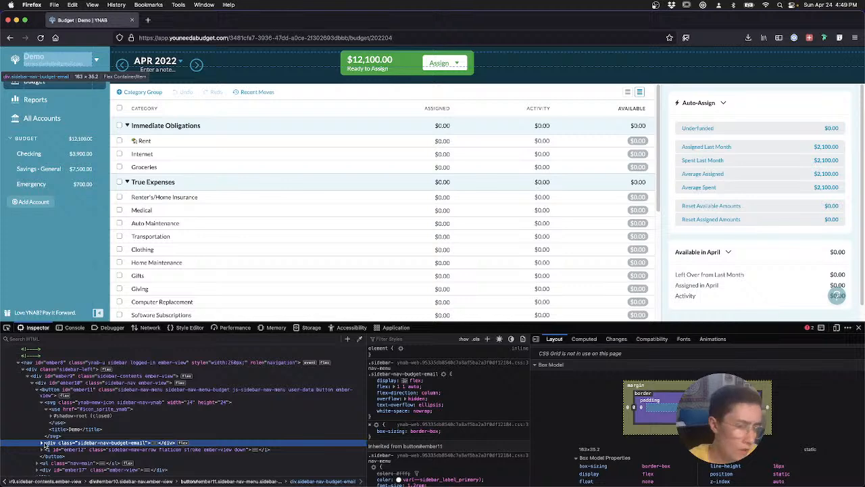
pyautogui.click(42, 443)
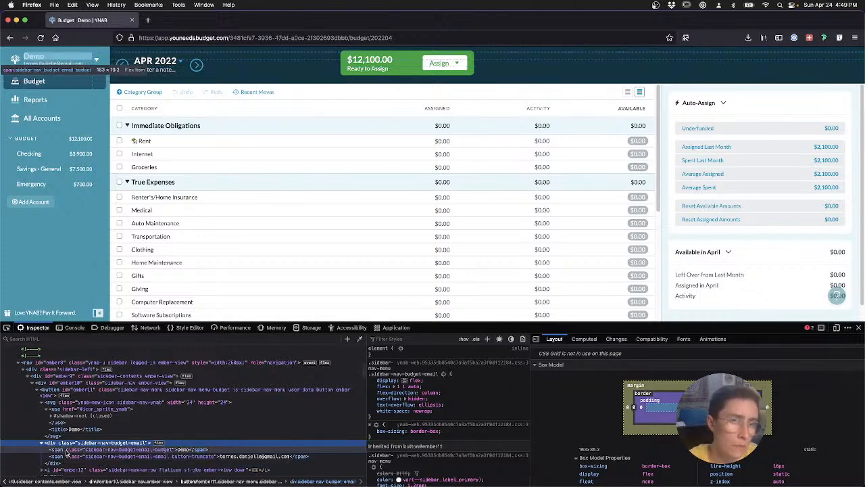
pyautogui.click(67, 451)
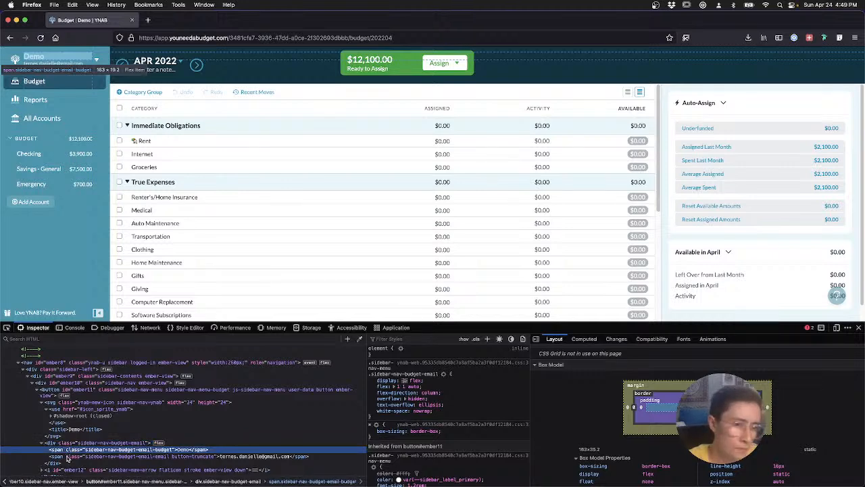
pyautogui.click(66, 456)
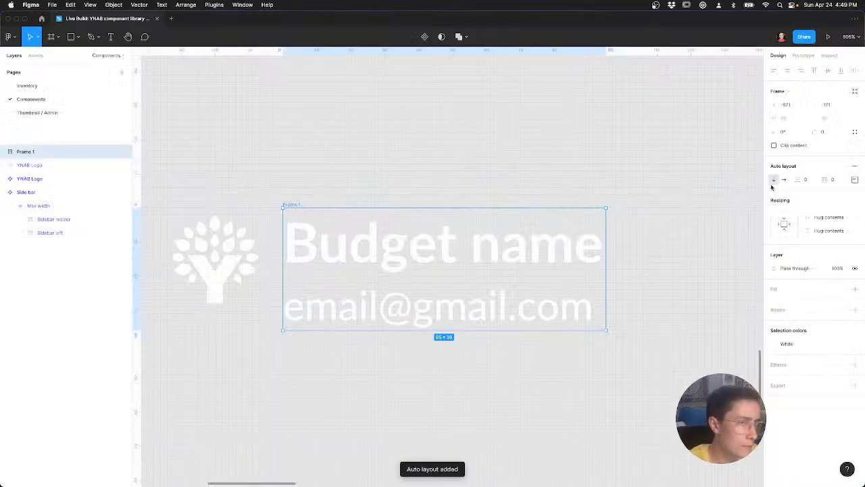
# Step: In Figma, wrap the small logo instance and the text frame in a horizontal auto layout, aligned left and vertically centered
pyautogui.keyDown('shift'); pyautogui.click(235, 254); pyautogui.keyUp('shift')
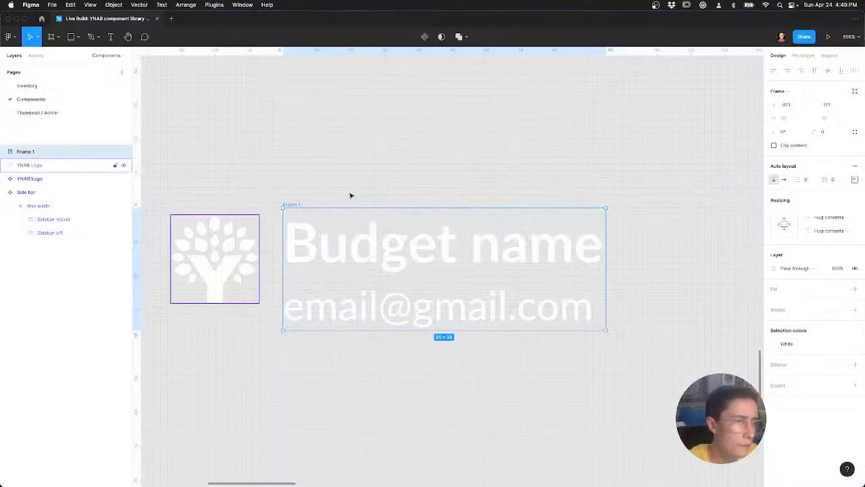
pyautogui.hotkey('shift', 'a')
pyautogui.click(854, 180)
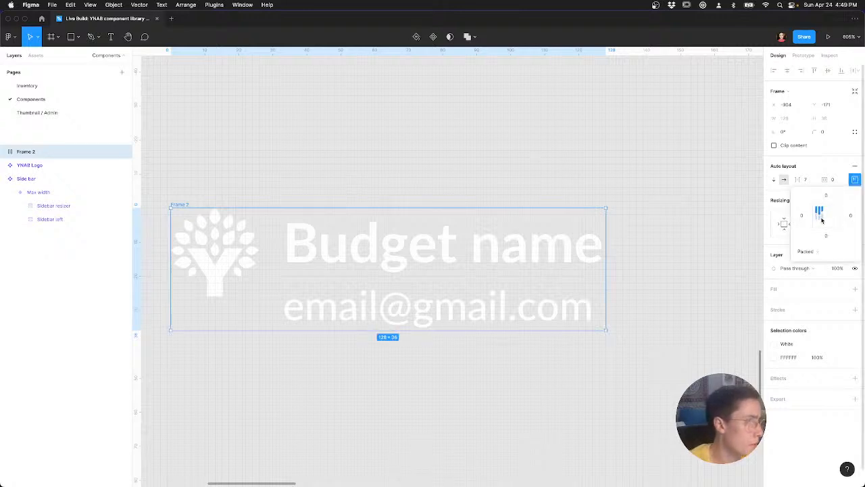
pyautogui.click(822, 219)
# Step: Inspect the sidebar logo's svg element in the Firefox web app and compare it with the small logo instance in Figma
pyautogui.hotkey('ctrl', 'Left')
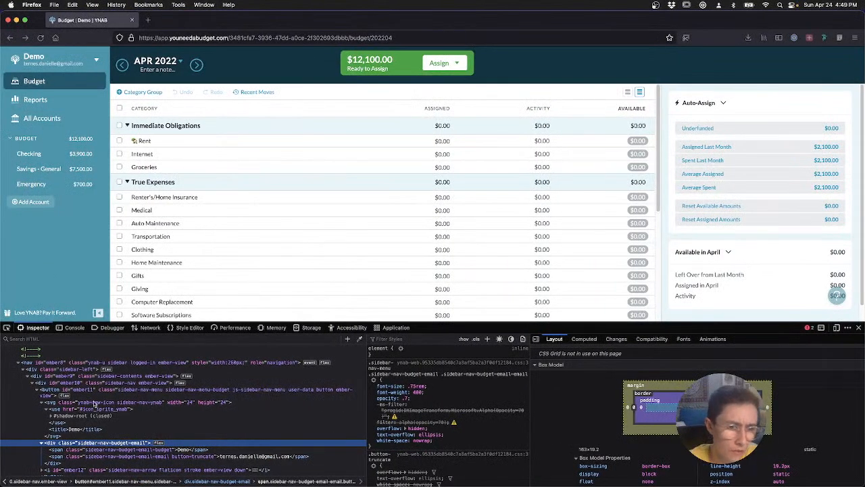
pyautogui.click(94, 403)
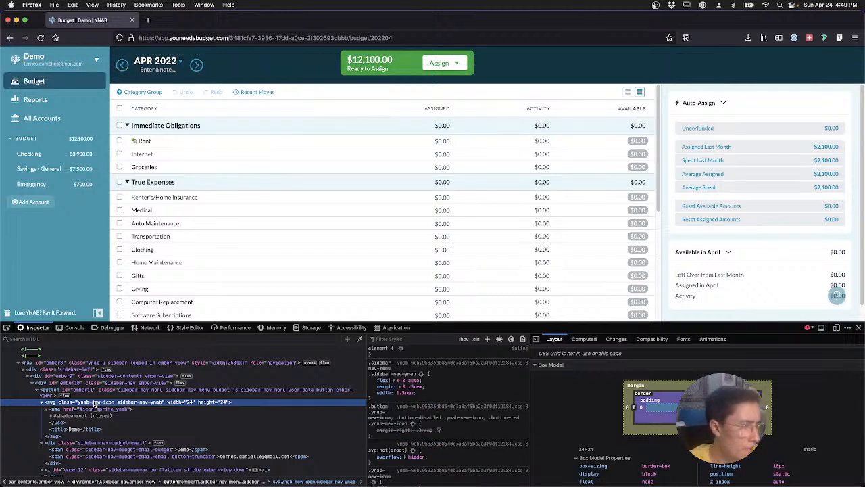
pyautogui.hotkey('ctrl', 'Right')
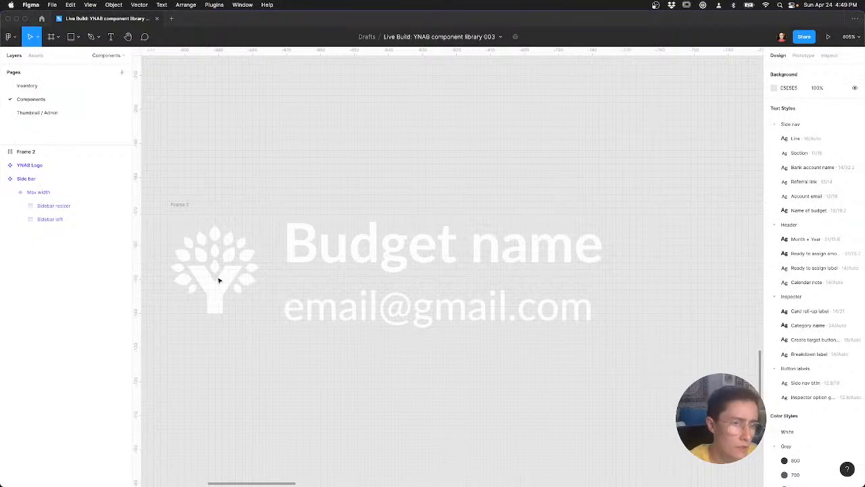
pyautogui.click(219, 280)
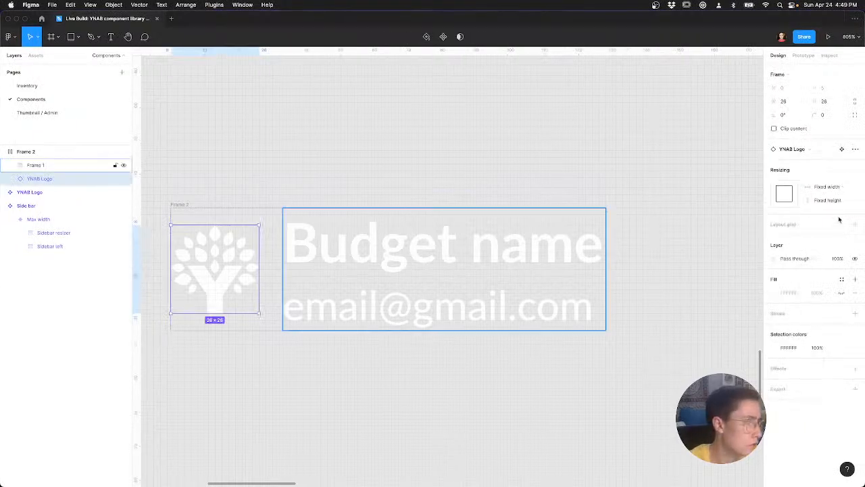
pyautogui.click(228, 188)
pyautogui.scroll(-5, 228, 188)
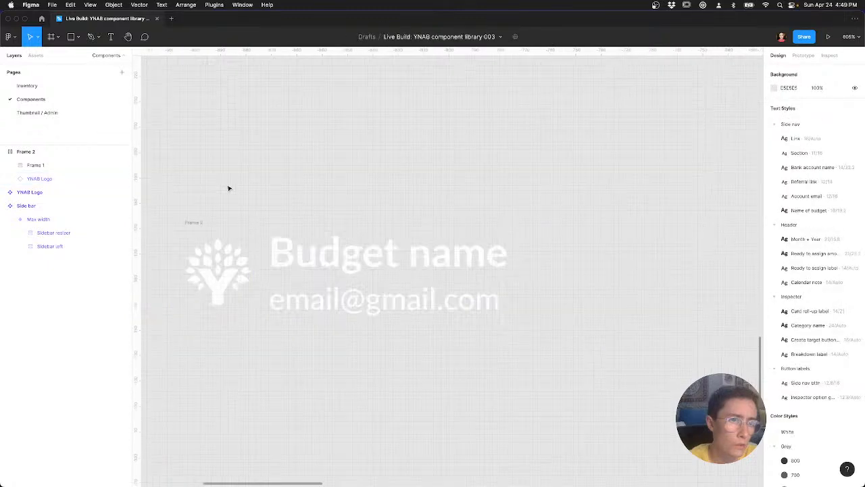
pyautogui.scroll(-3, 228, 188)
pyautogui.moveTo(228, 188); pyautogui.dragTo(282, 247)
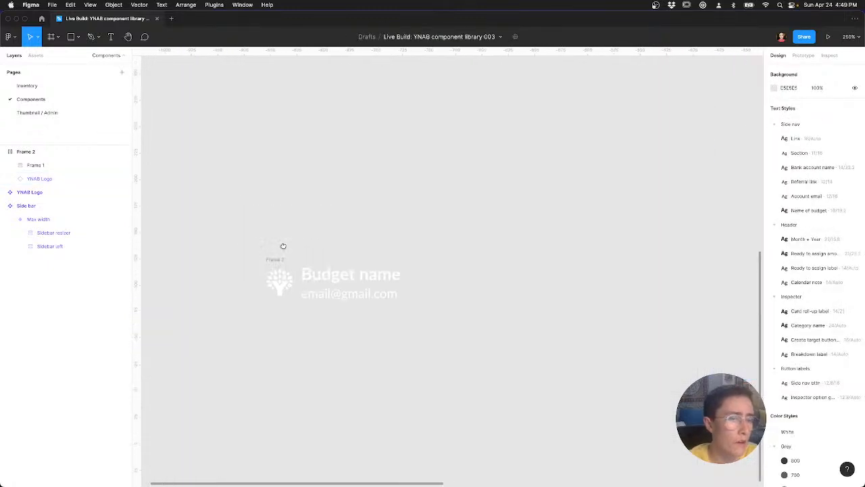
pyautogui.click(284, 289)
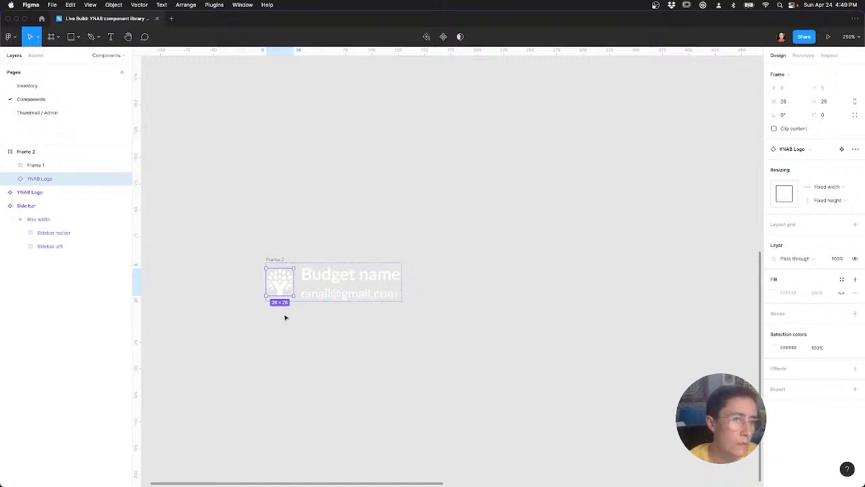
pyautogui.scroll(2, 285, 317)
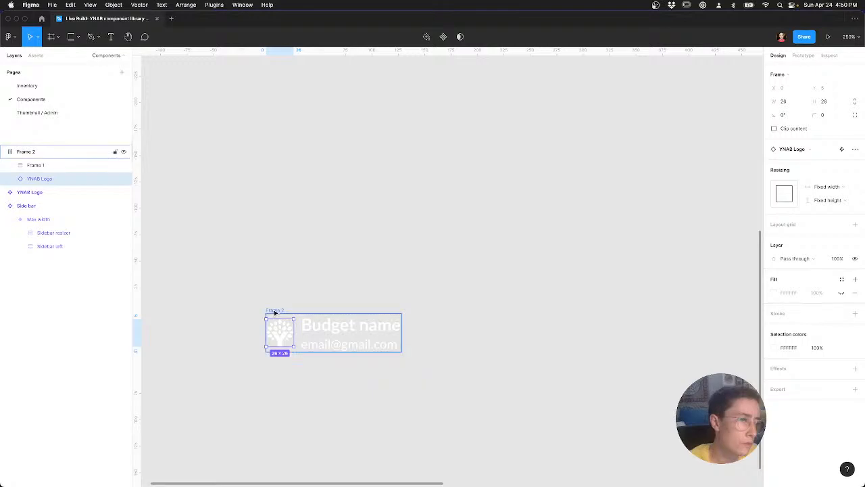
pyautogui.hotkey('ctrl', 'Left')
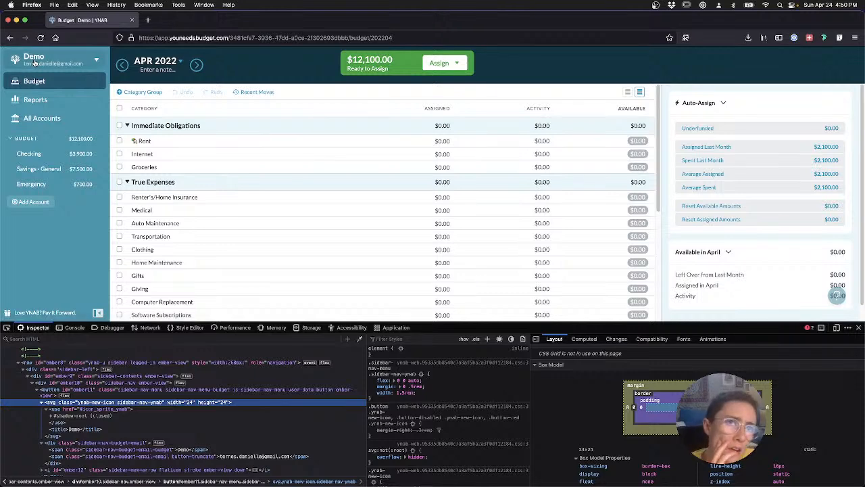
pyautogui.hotkey('ctrl', 'Right')
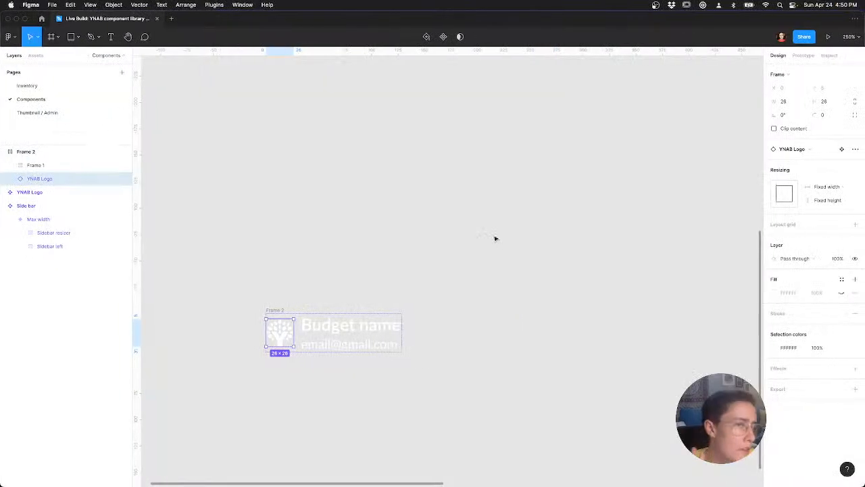
# Step: Reposition the main YNAB Logo component above the budget header frame at about X -846, Y -513
pyautogui.scroll(3, 365, 268)
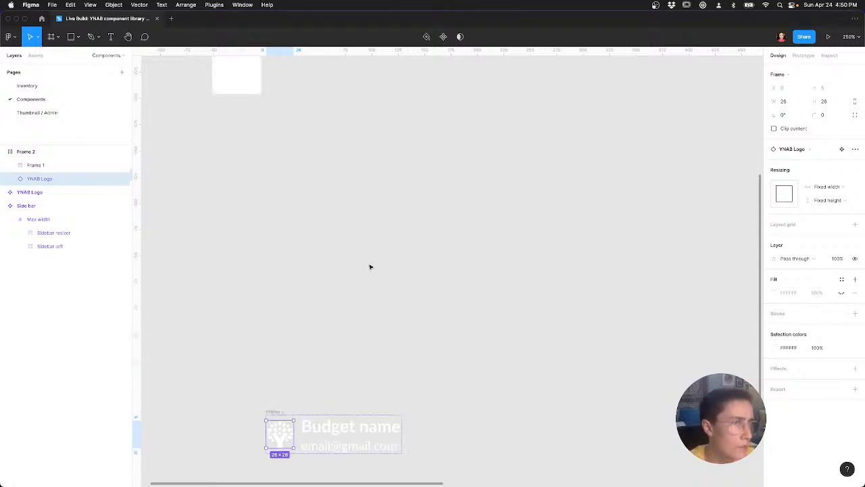
pyautogui.moveTo(234, 76); pyautogui.dragTo(496, 274)
pyautogui.hscroll(2, 487, 284)
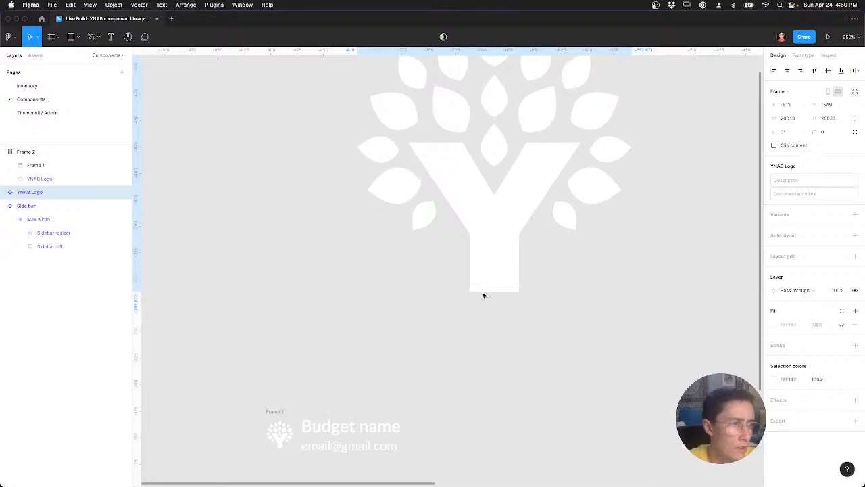
pyautogui.scroll(3, 474, 298)
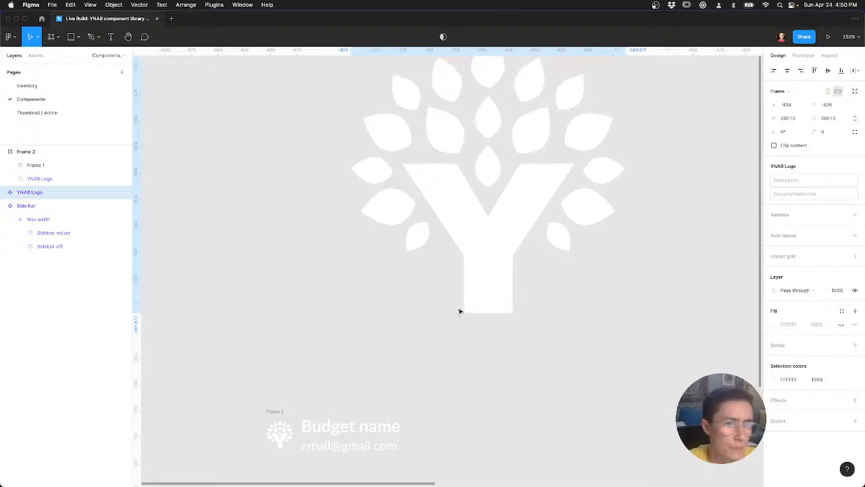
# Step: Add vertical auto layout to the main YNAB Logo component and set its item spacing to 0
pyautogui.click(7, 193)
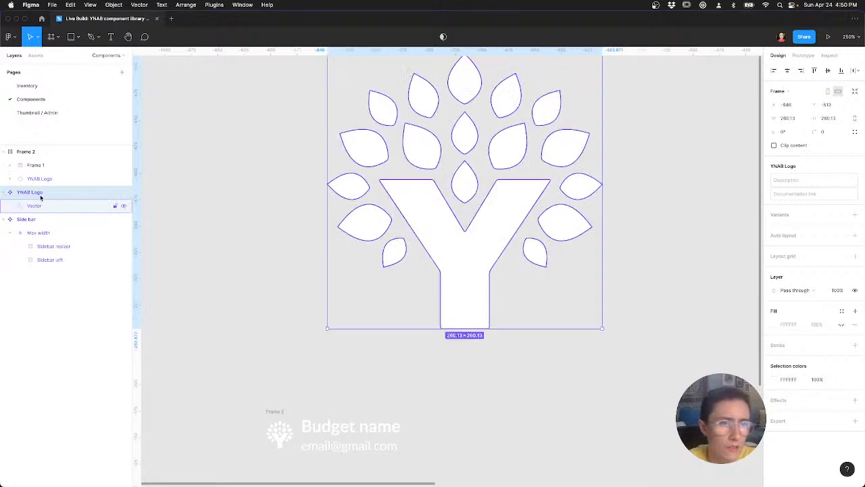
pyautogui.hotkey('shift', 'a')
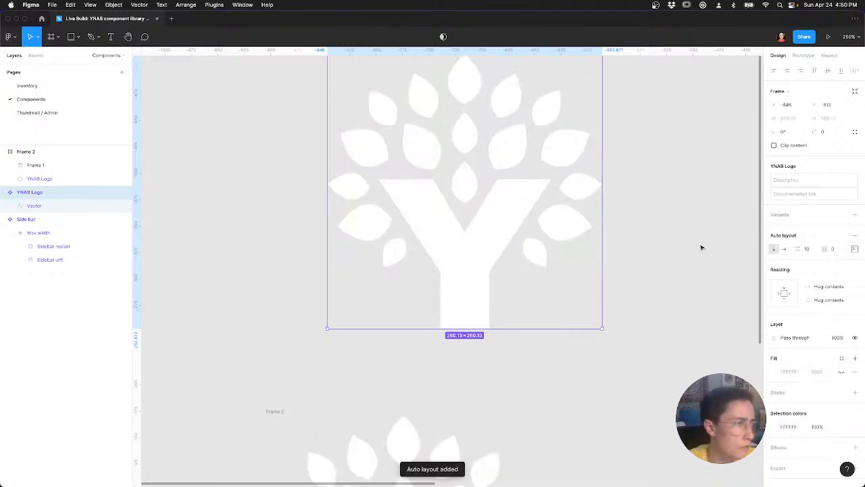
pyautogui.click(809, 250)
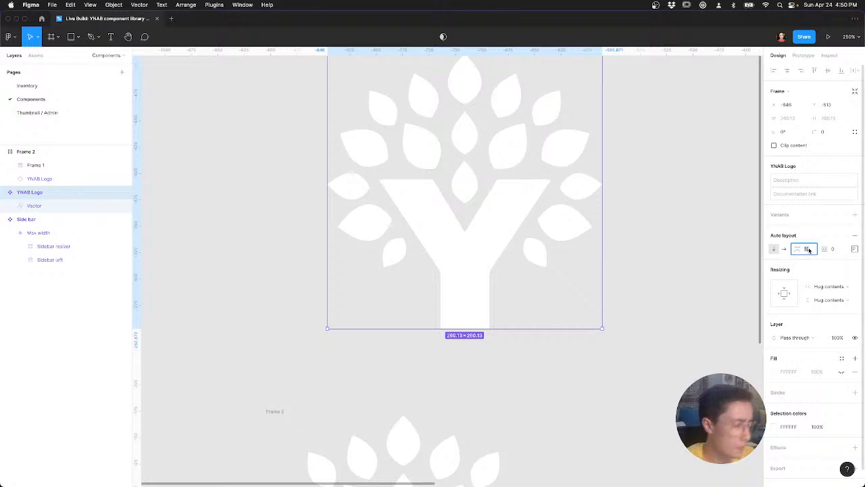
pyautogui.write('0')
pyautogui.press('Return')
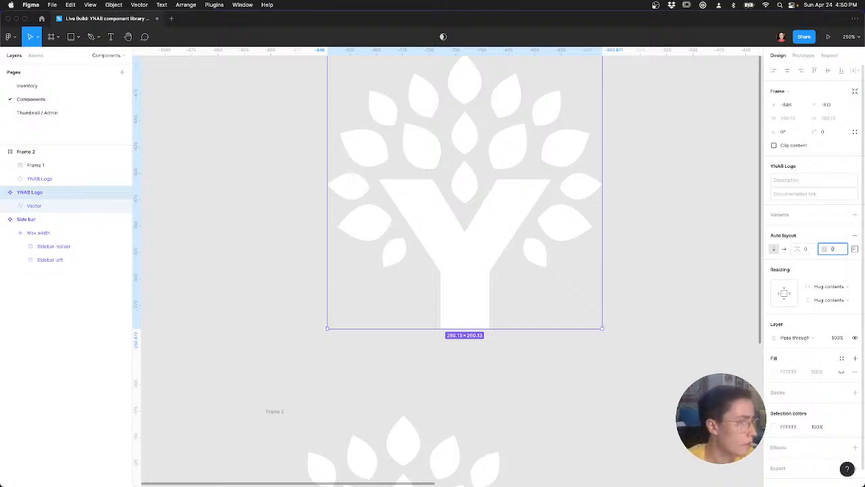
# Step: Scale the YNAB Logo instance beside the budget name text down to about 143 × 143
pyautogui.scroll(-2, 527, 296)
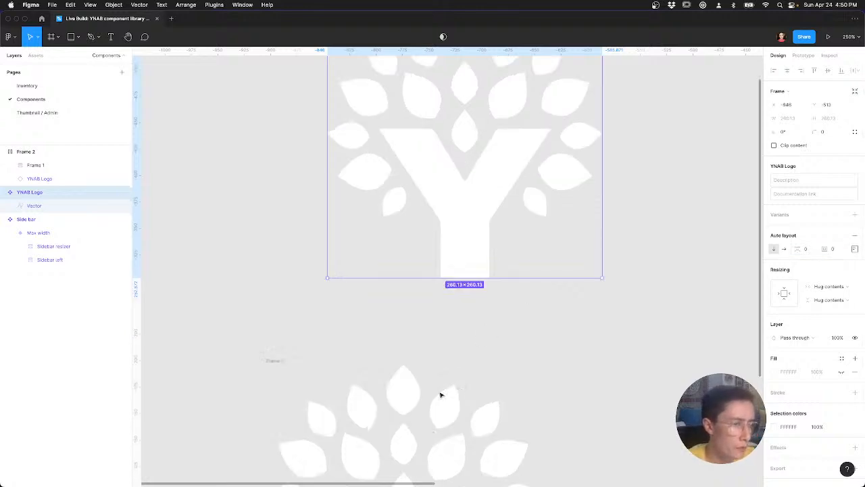
pyautogui.click(421, 403)
pyautogui.scroll(-4, 440, 392)
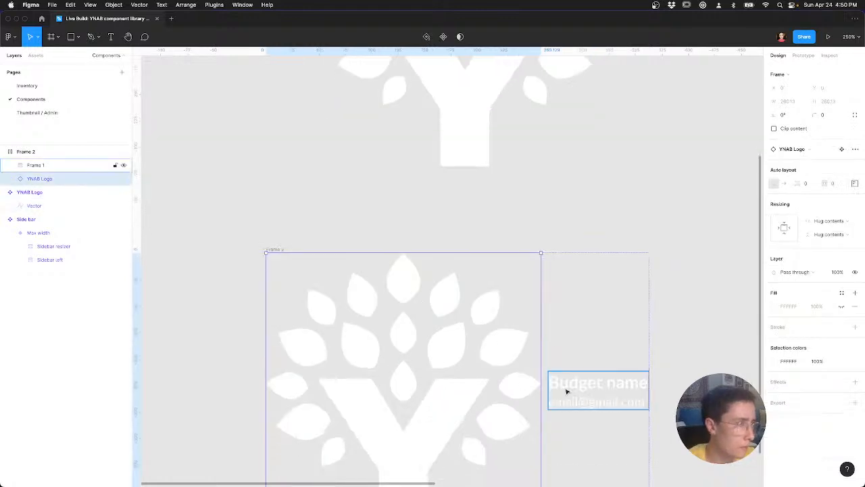
pyautogui.scroll(-2, 566, 391)
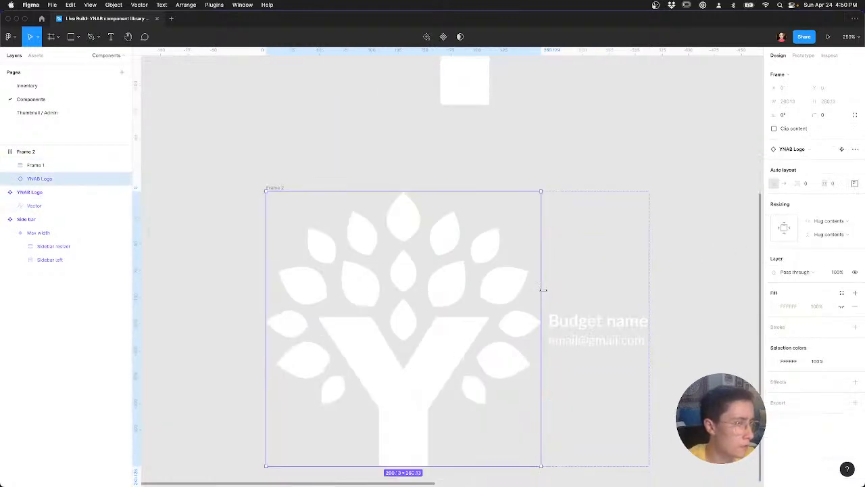
pyautogui.moveTo(474, 289); pyautogui.dragTo(418, 287)
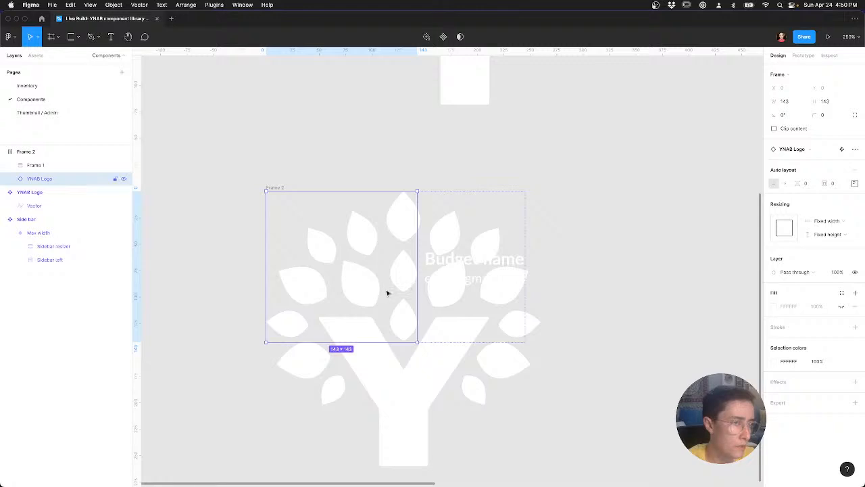
# Step: Set the vector inside the main YNAB Logo component to Fill container for both width and height
pyautogui.click(479, 89)
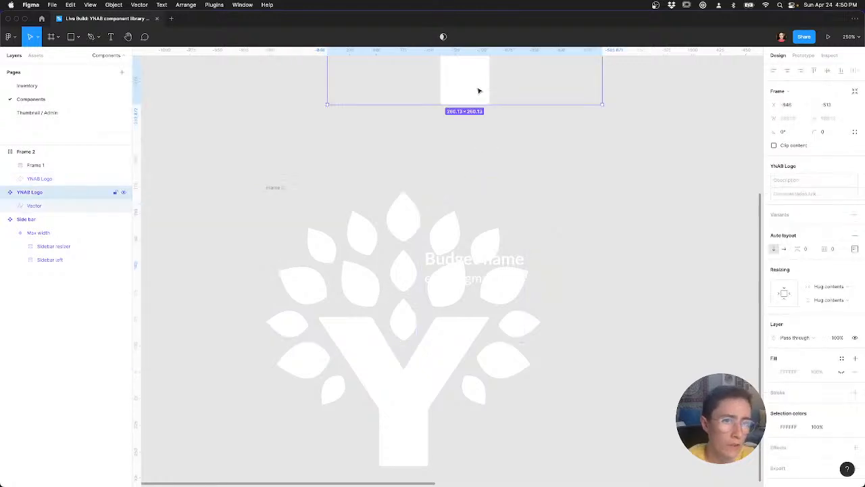
pyautogui.click(479, 90)
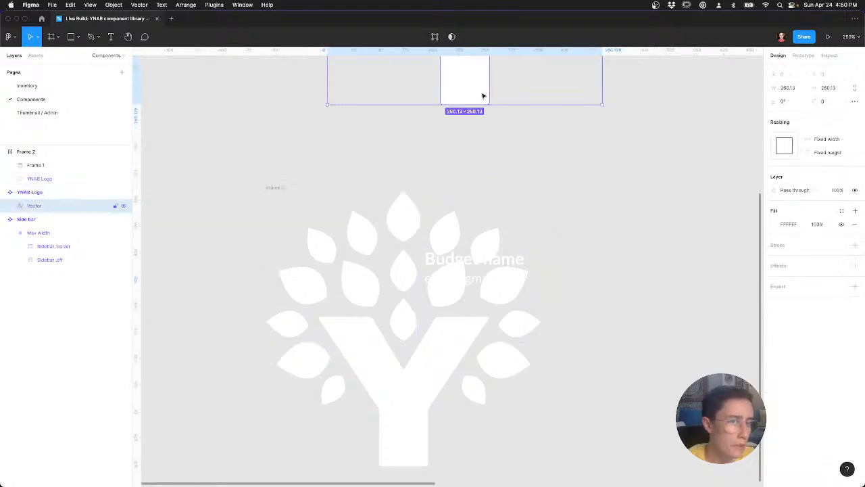
pyautogui.click(824, 151)
pyautogui.click(822, 154)
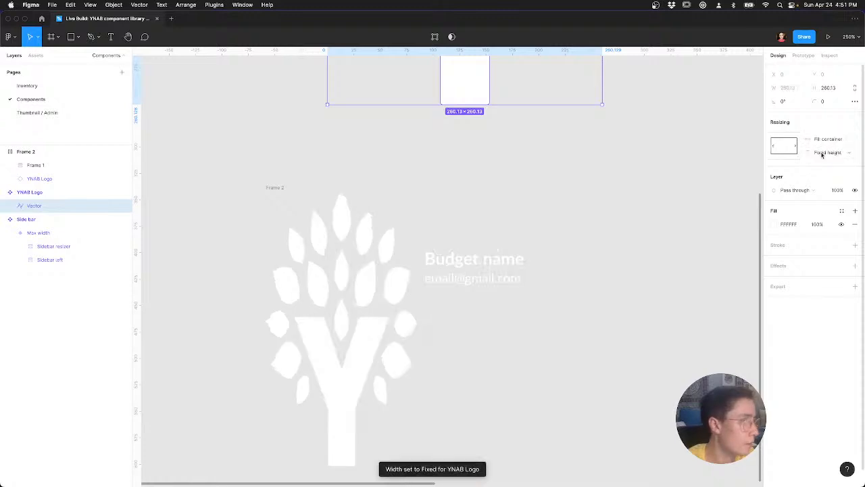
pyautogui.click(824, 155)
pyautogui.click(825, 167)
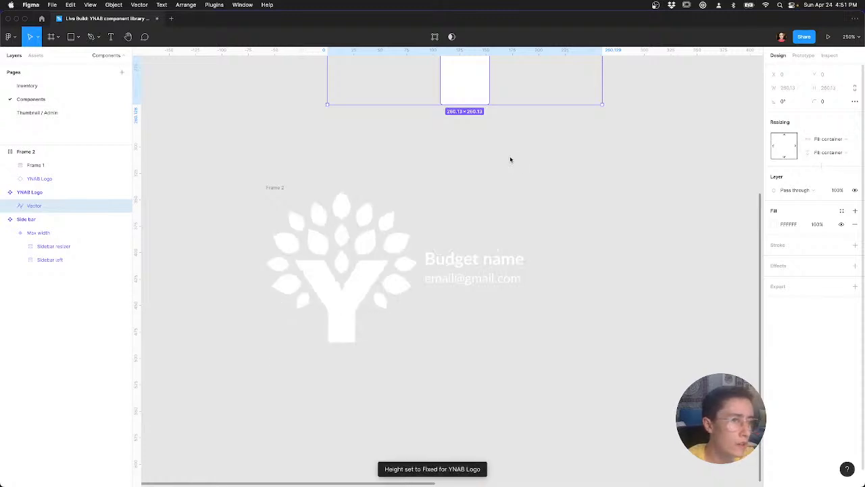
# Step: Shrink the YNAB Logo instance beside the budget name to about 20 × 20 and set its left and right padding to 8
pyautogui.click(388, 265)
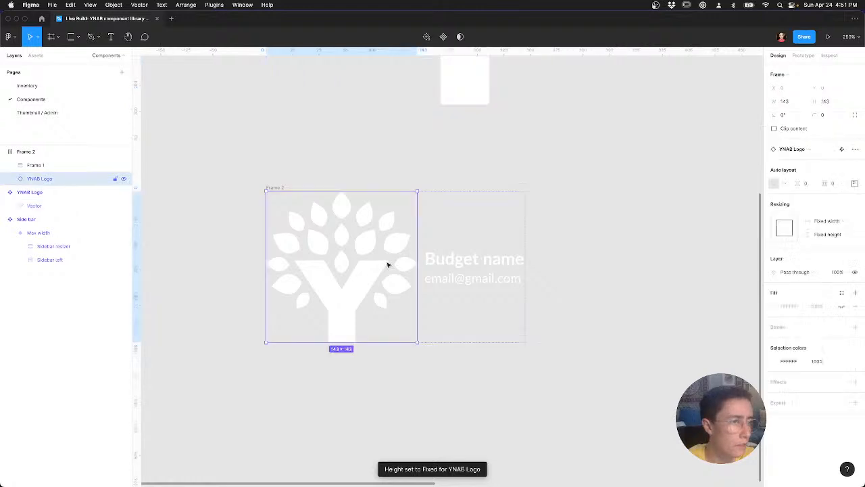
pyautogui.moveTo(409, 272); pyautogui.dragTo(288, 221)
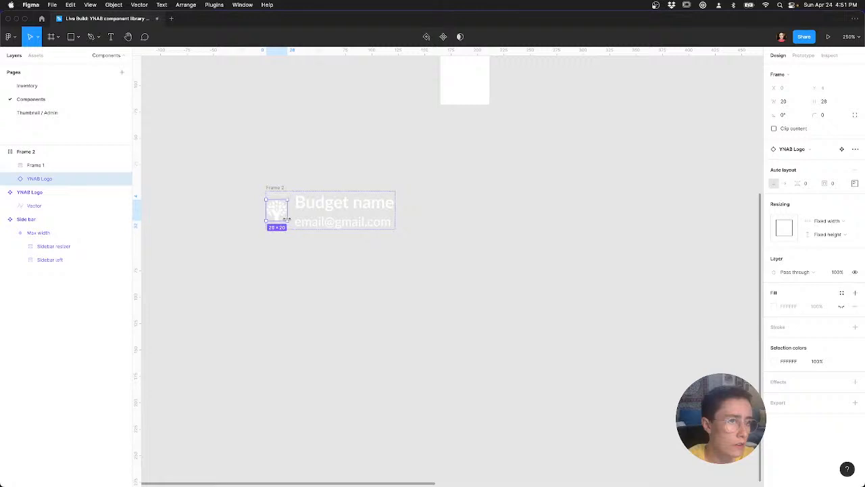
pyautogui.click(856, 183)
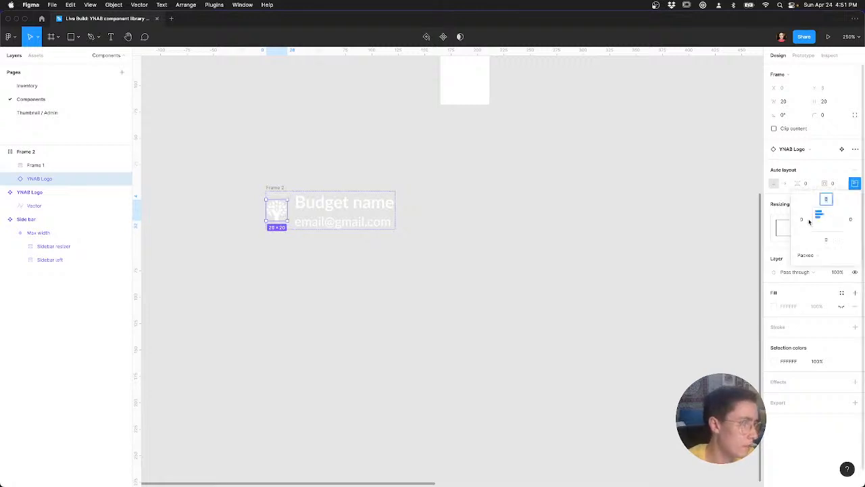
pyautogui.click(802, 221)
pyautogui.write('8')
pyautogui.click(851, 220)
pyautogui.write('8')
pyautogui.press('Tab')
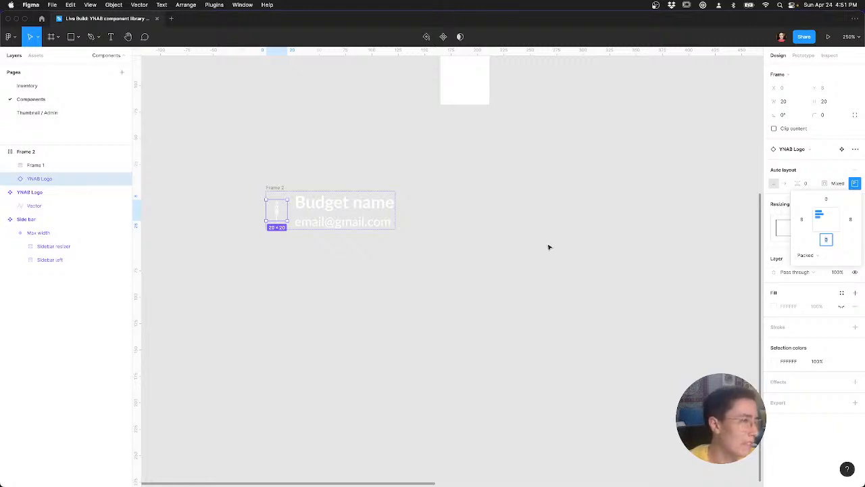
# Step: Wrap the vector of the main YNAB Logo component in an auto layout frame with 0 item spacing and 0 padding
pyautogui.scroll(2, 549, 247)
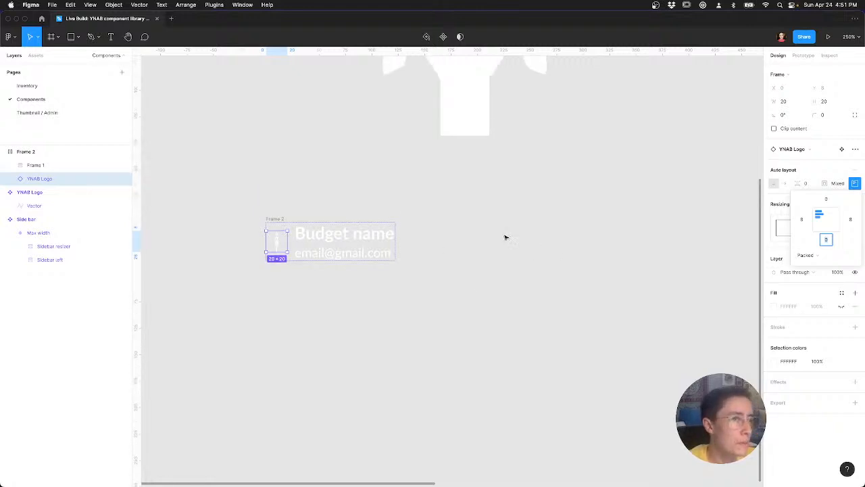
pyautogui.click(494, 111)
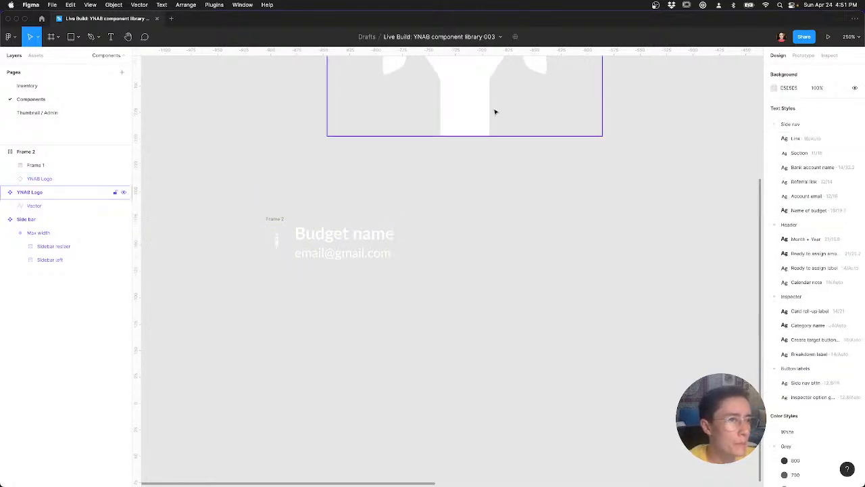
pyautogui.scroll(3, 510, 180)
pyautogui.click(475, 157)
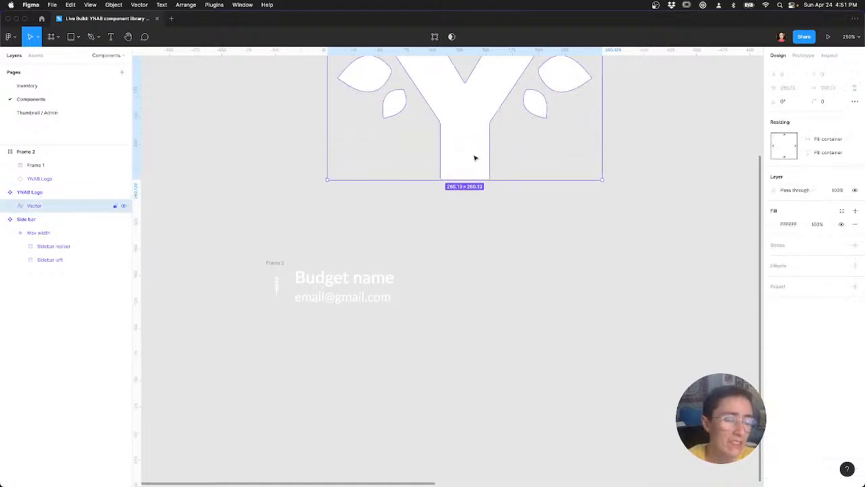
pyautogui.hotkey('shift', 'a')
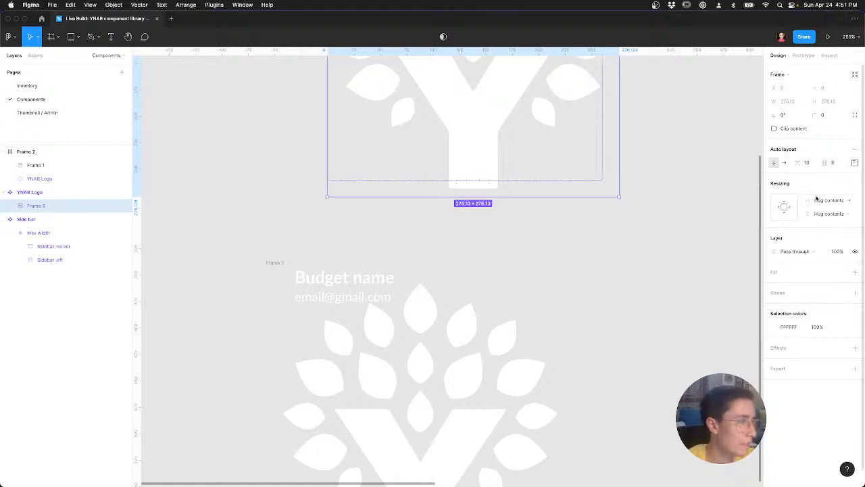
pyautogui.click(839, 162)
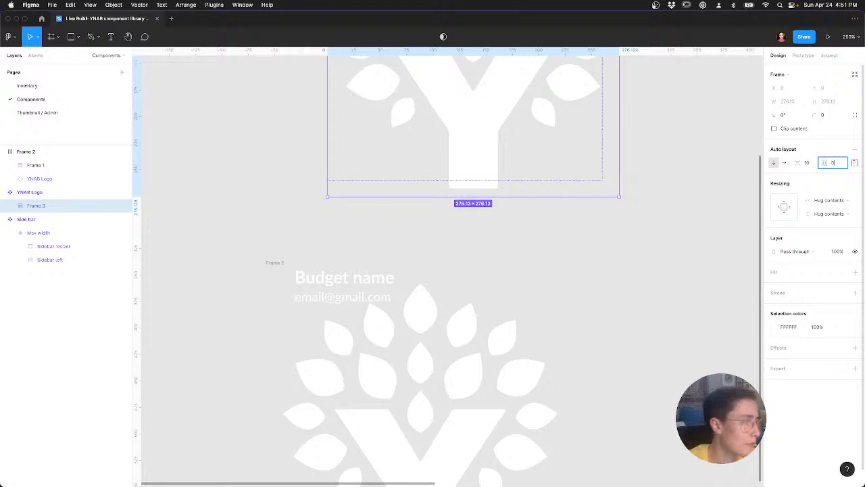
pyautogui.hotkey('shift', 'Tab')
pyautogui.write('0')
pyautogui.press('Tab')
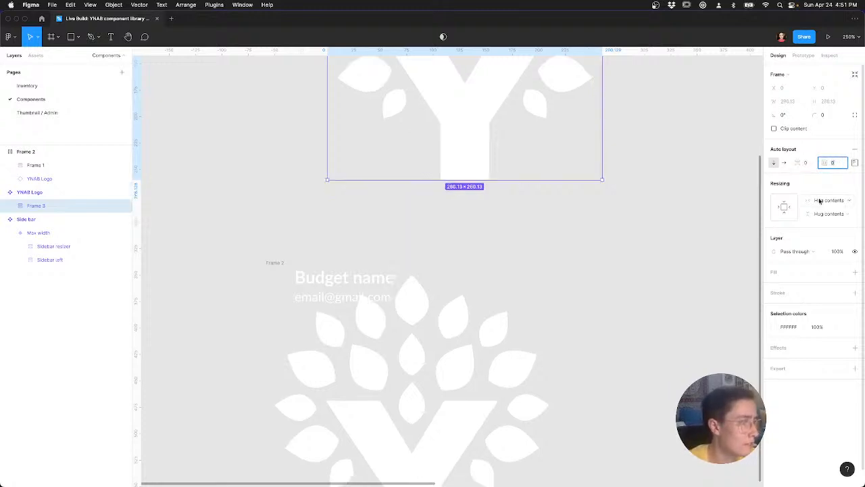
# Step: Set the new wrapper frame's width and height resizing to Fill container
pyautogui.click(820, 201)
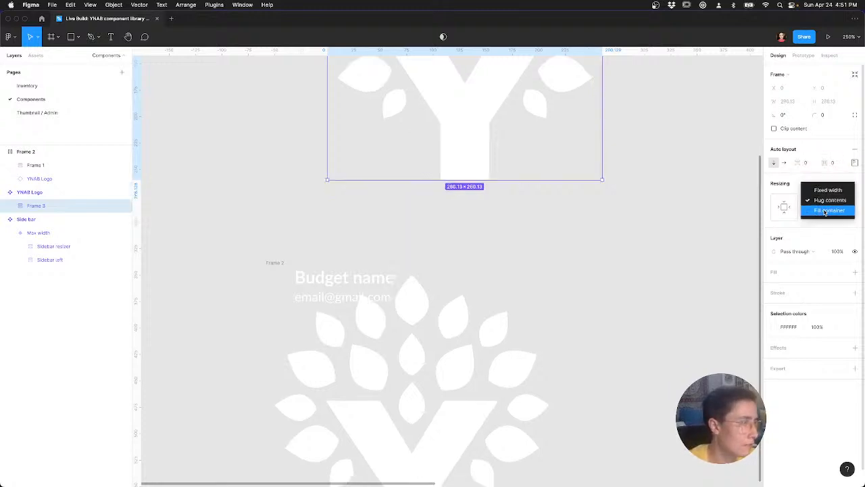
pyautogui.click(825, 211)
pyautogui.click(824, 214)
pyautogui.click(826, 224)
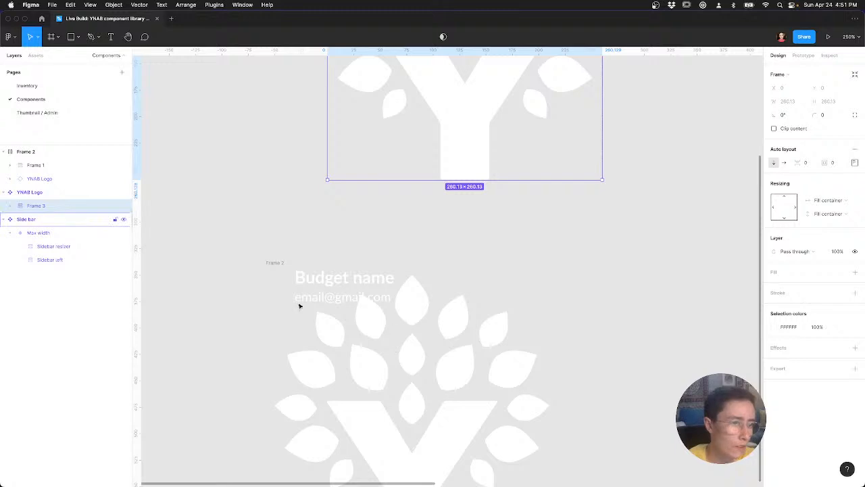
# Step: Reset all overrides on the YNAB Logo instance and resize it to about 121 × 121
pyautogui.click(44, 180)
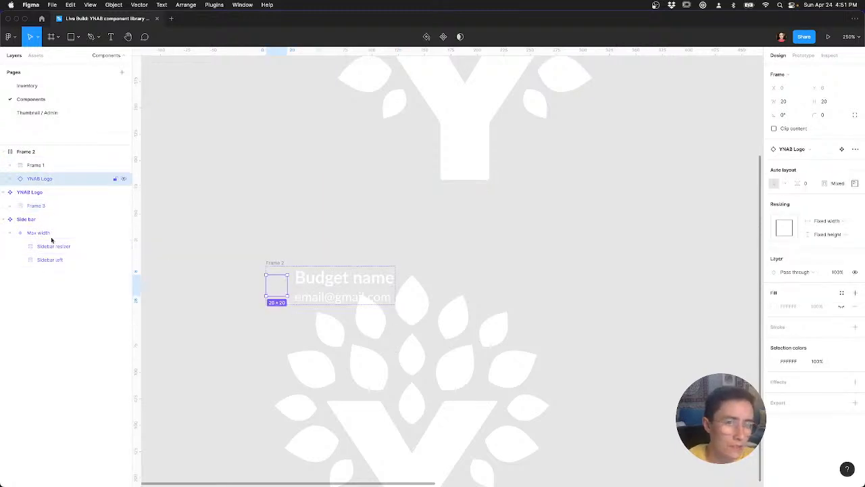
pyautogui.rightClick(42, 180)
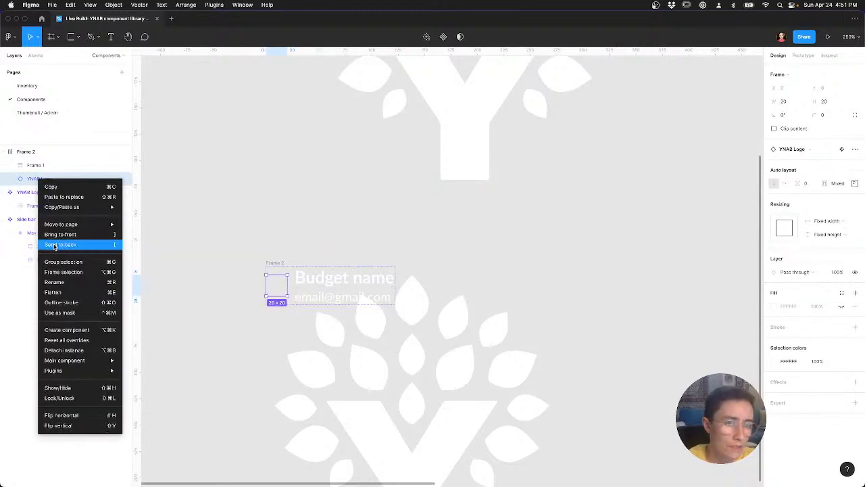
pyautogui.click(71, 340)
pyautogui.moveTo(541, 329); pyautogui.dragTo(394, 312)
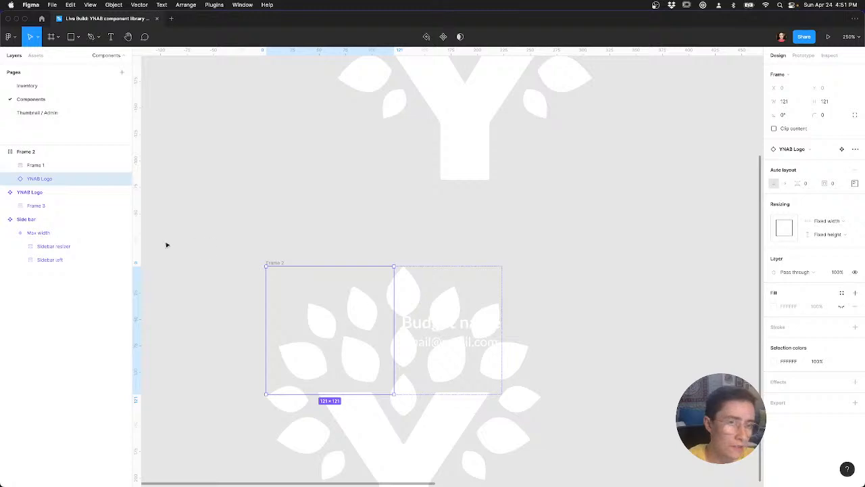
# Step: Inspect the main logo's wrapper frame and expand the YNAB Logo instance's layers down to its nested vector
pyautogui.click(31, 208)
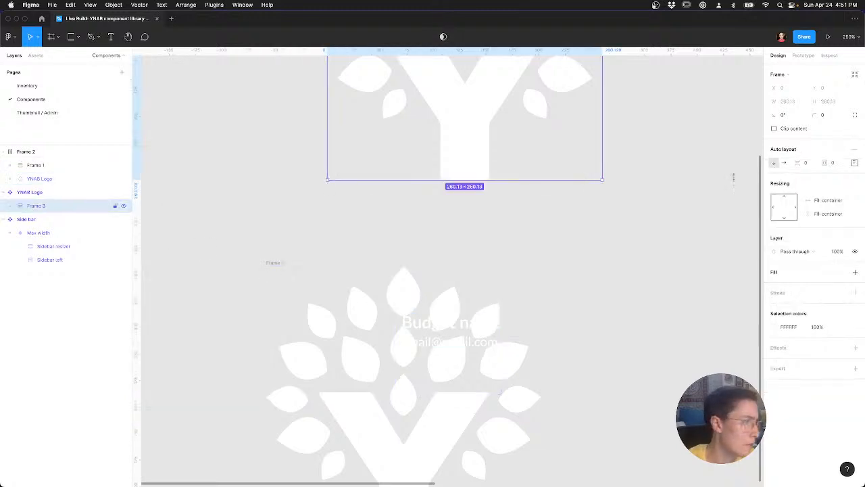
pyautogui.click(312, 311)
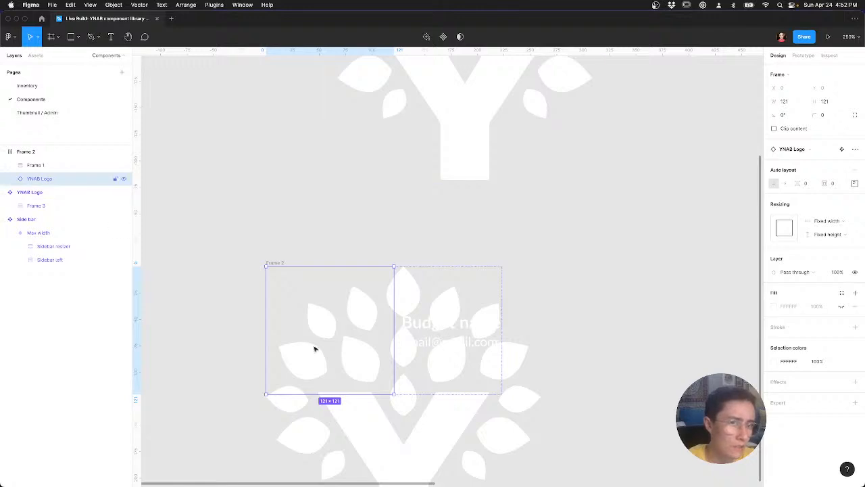
pyautogui.click(6, 180)
pyautogui.click(16, 187)
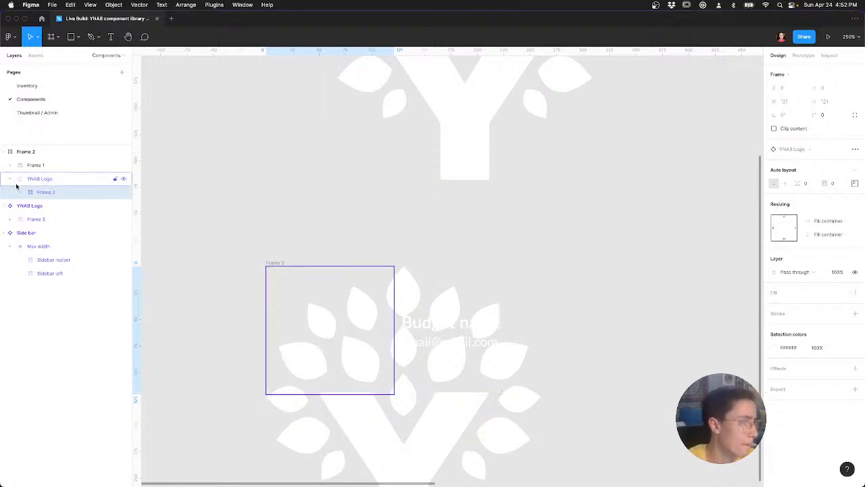
pyautogui.click(19, 193)
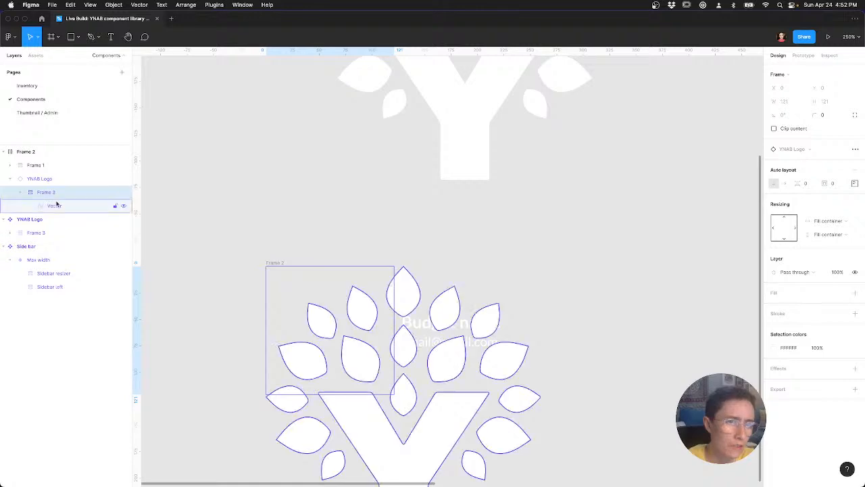
pyautogui.click(57, 205)
# Step: Set the vector inside the main YNAB Logo component's wrapper frame to Fill container in both width and height
pyautogui.click(463, 107)
pyautogui.doubleClick(463, 107)
pyautogui.doubleClick(463, 108)
pyautogui.press('Return')
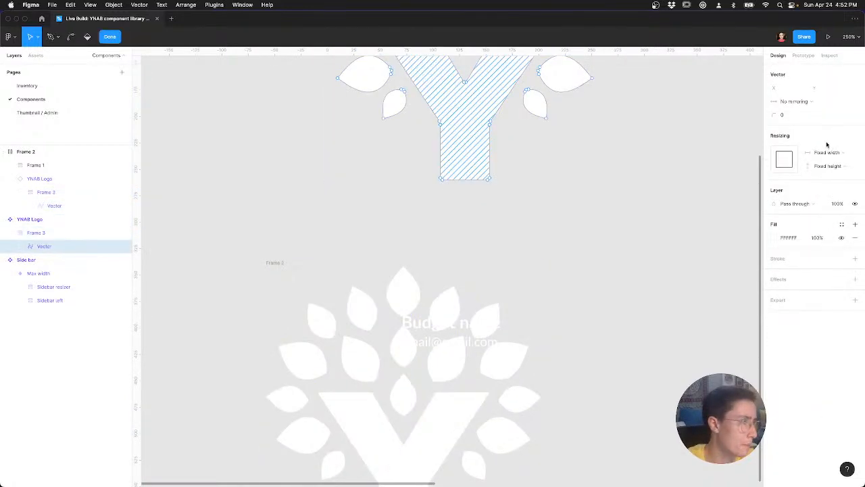
pyautogui.click(828, 154)
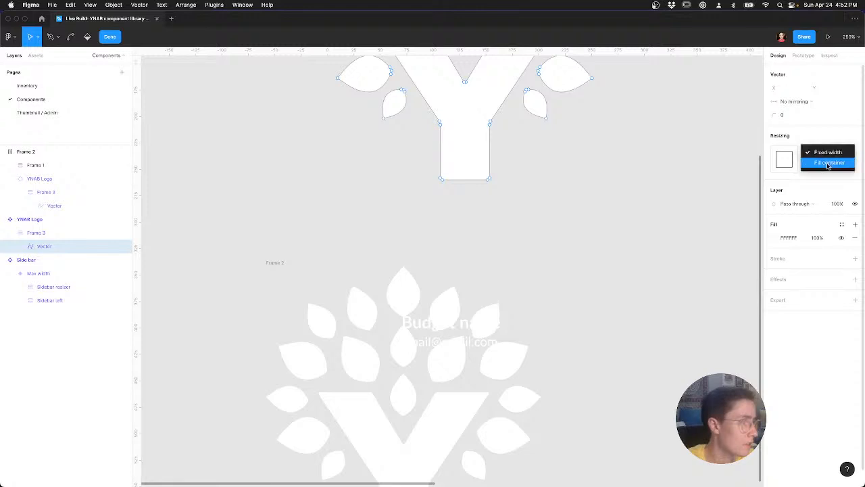
pyautogui.click(828, 166)
pyautogui.click(822, 166)
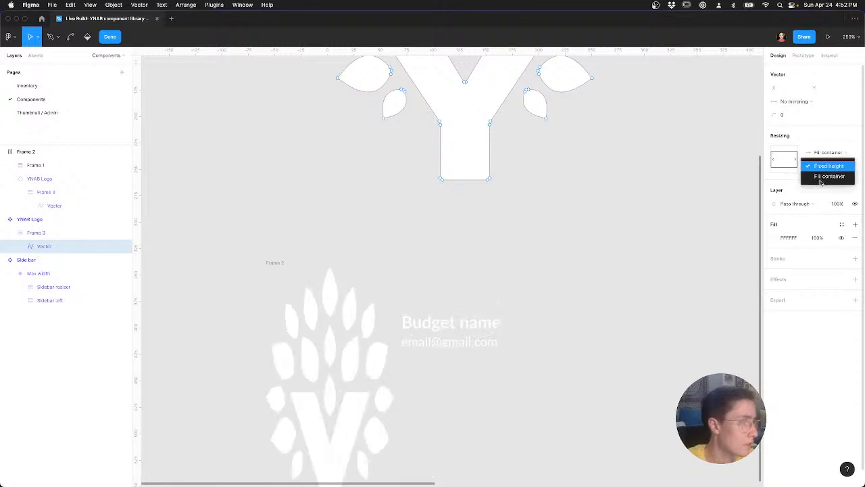
pyautogui.click(828, 177)
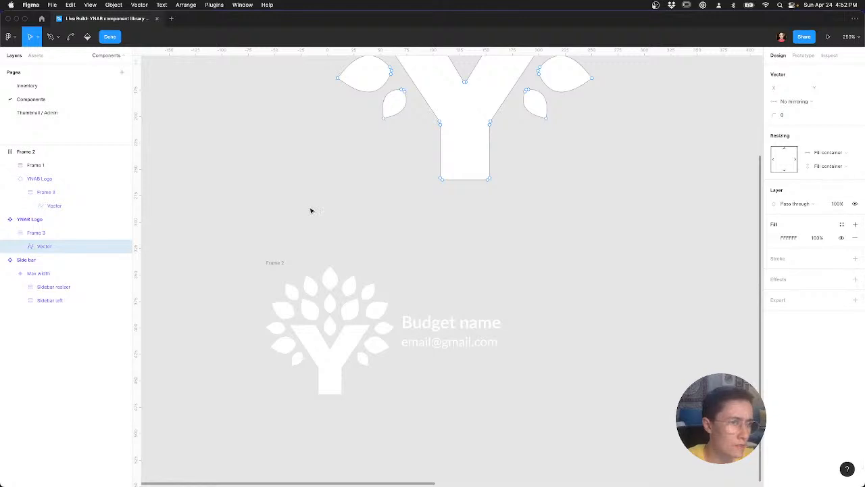
pyautogui.press('Escape')
# Step: Set the YNAB Logo instance's left and right padding to 8 and shrink it to about 21 × 21
pyautogui.click(324, 306)
pyautogui.click(323, 304)
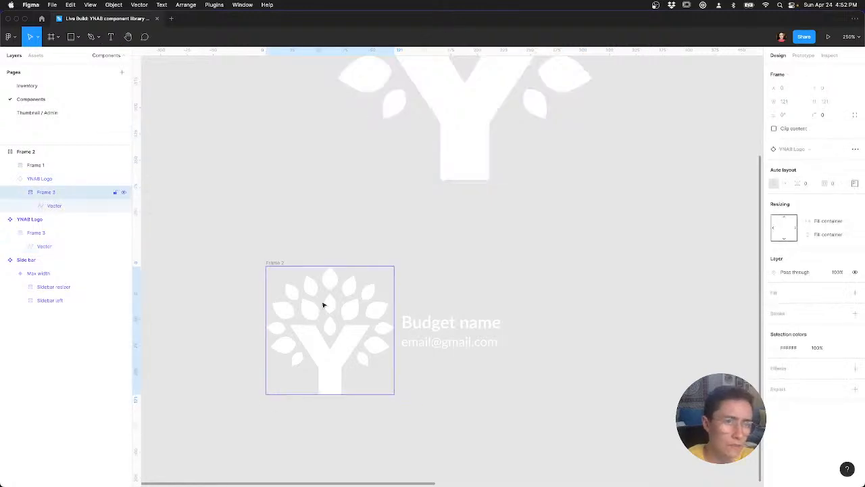
pyautogui.click(41, 179)
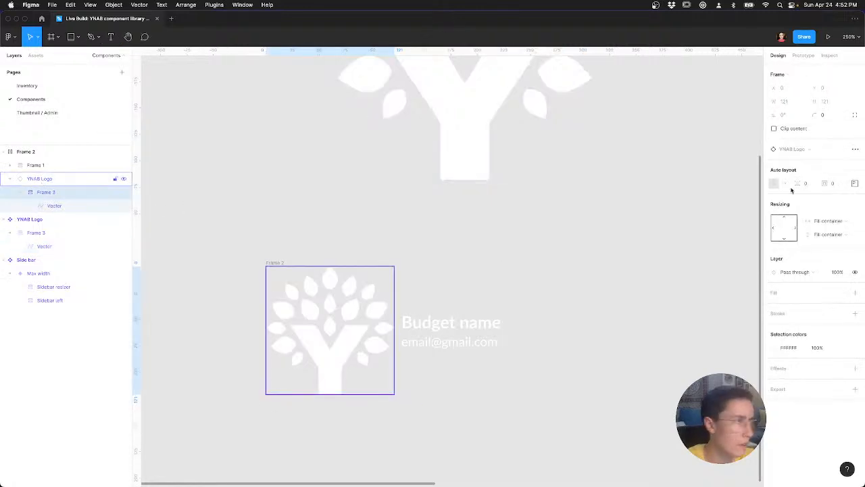
pyautogui.click(855, 184)
pyautogui.click(803, 222)
pyautogui.click(852, 219)
pyautogui.write('8')
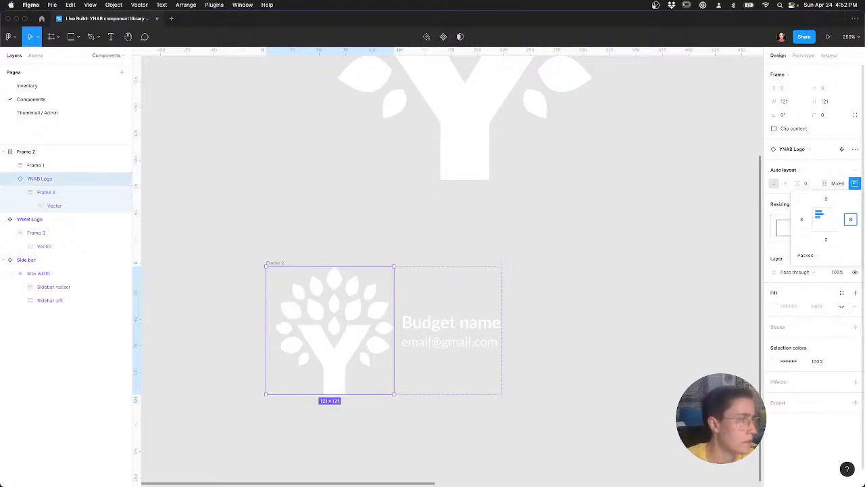
pyautogui.press('Tab')
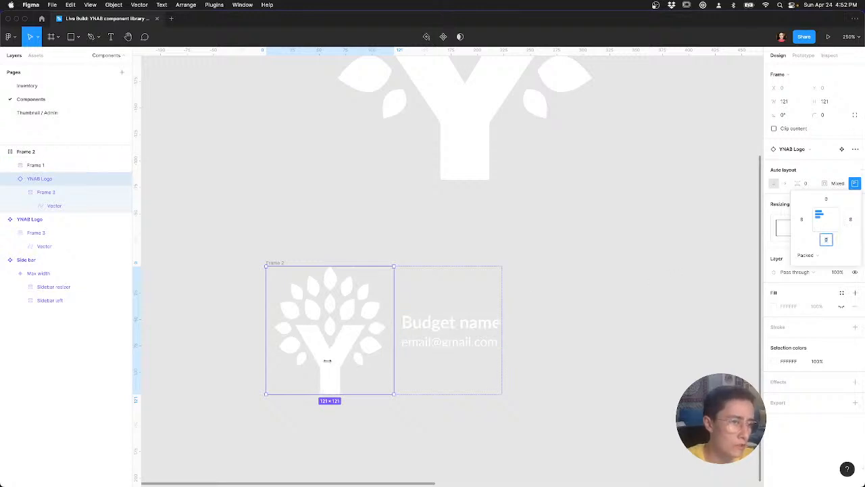
pyautogui.moveTo(309, 345); pyautogui.dragTo(289, 335)
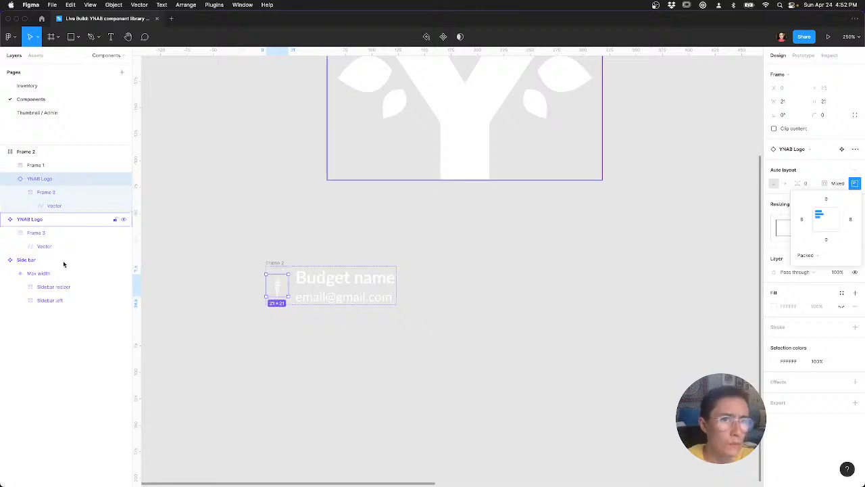
# Step: Ungroup the wrapper frame in the main YNAB Logo component, leaving the vector directly inside the component
pyautogui.click(52, 233)
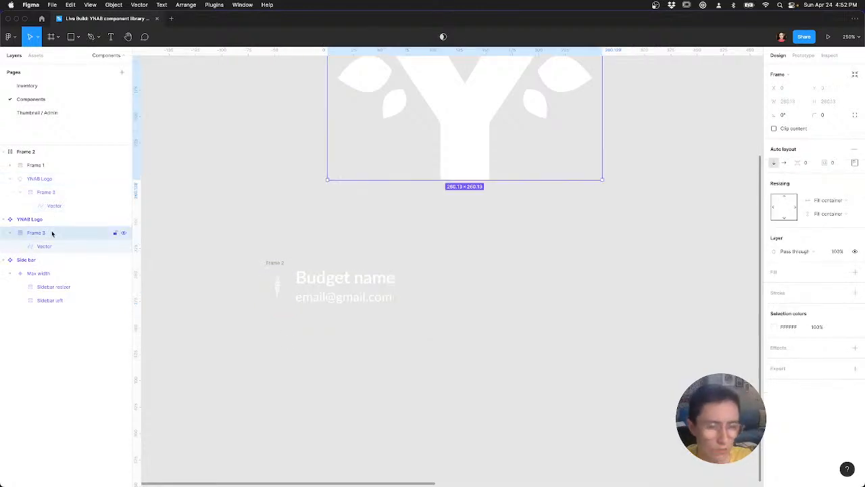
pyautogui.press('super+shift+g')
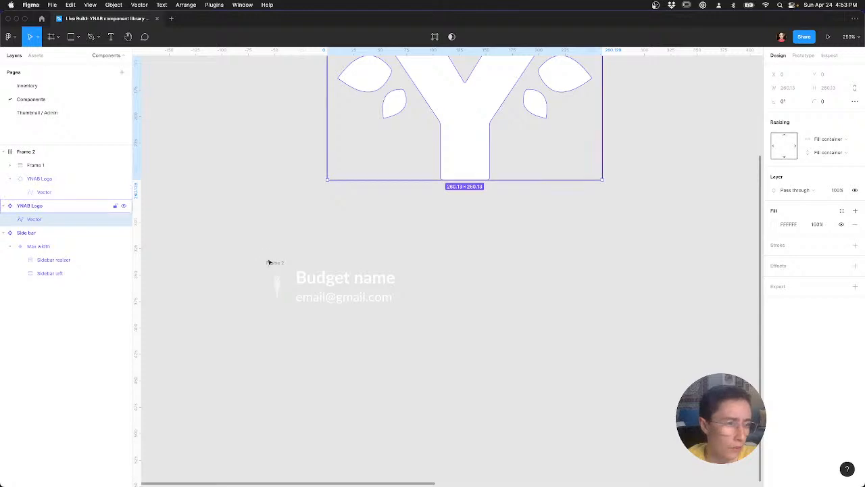
# Step: Wrap the YNAB Logo instance in an auto layout frame, name the frame "Logo container" and expand its layers
pyautogui.click(279, 282)
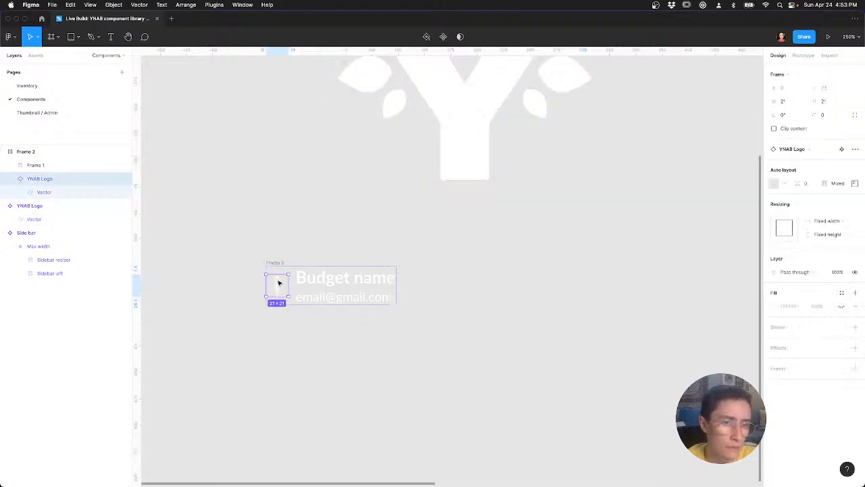
pyautogui.hotkey('shift', 'a')
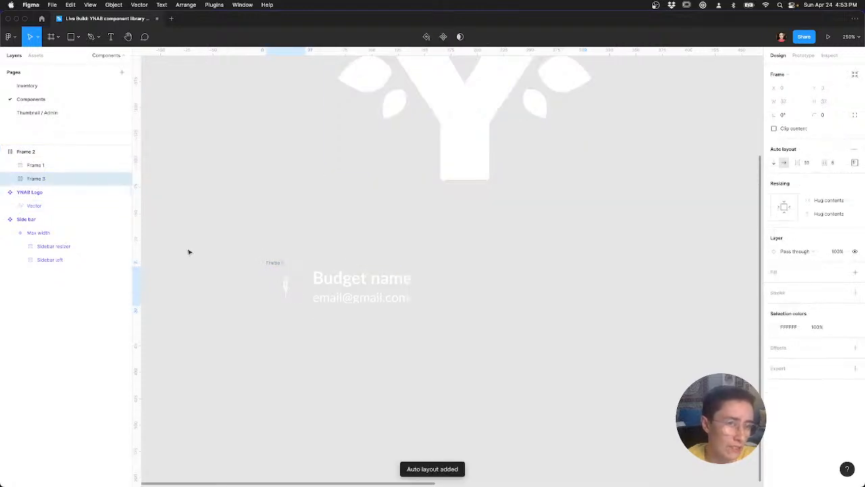
pyautogui.doubleClick(37, 178)
pyautogui.write('Logo c')
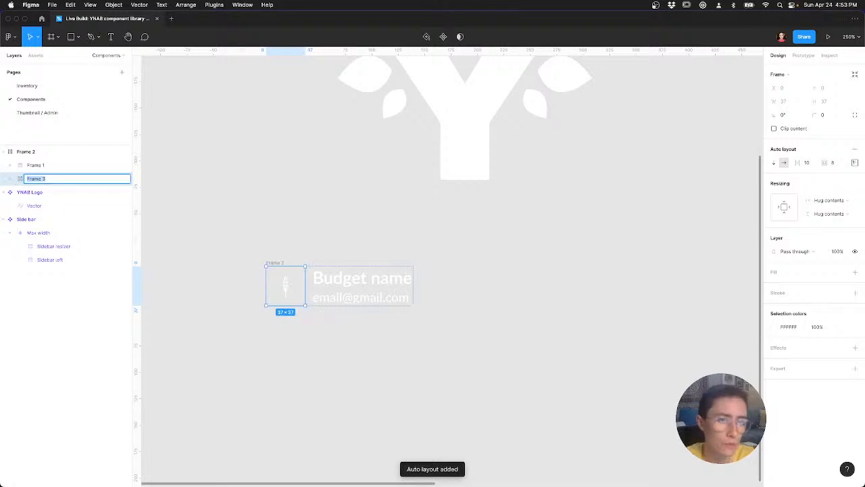
pyautogui.write('ontainer')
pyautogui.press('Return')
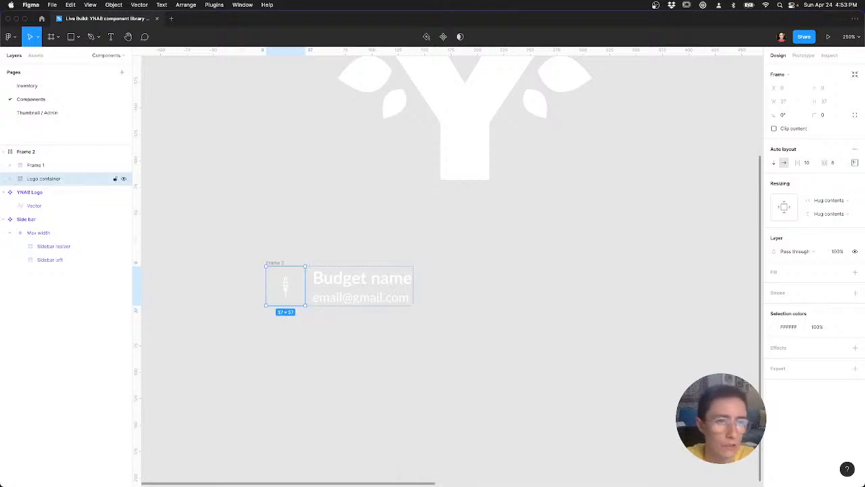
pyautogui.click(10, 178)
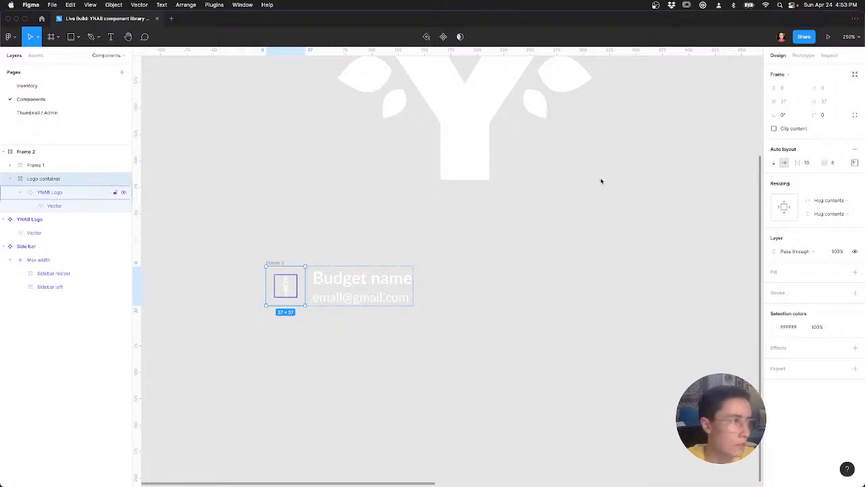
# Step: Set the auto layout padding of the YNAB Logo instance inside the Logo container to 0
pyautogui.click(48, 192)
pyautogui.click(838, 183)
pyautogui.write('0')
pyautogui.press('Tab')
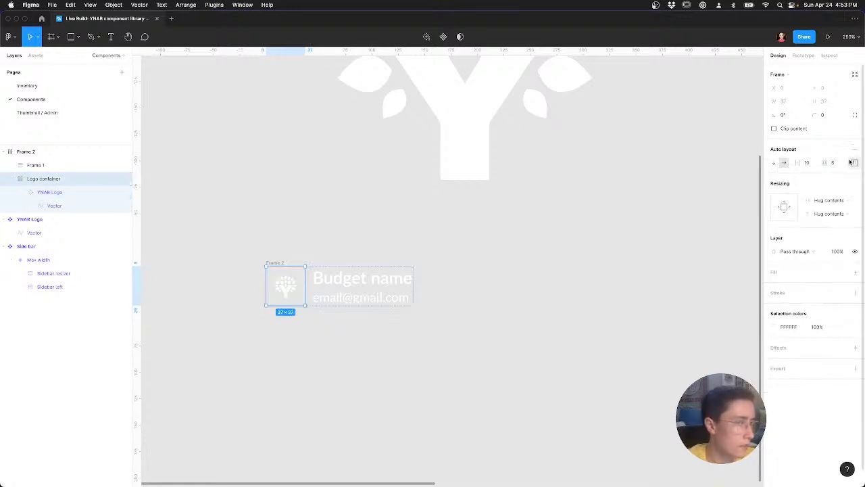
# Step: Set the Logo container's top and bottom padding to 0, keeping 8 on its left and right
pyautogui.click(854, 163)
pyautogui.write('0')
pyautogui.press('Tab')
pyautogui.press('Tab')
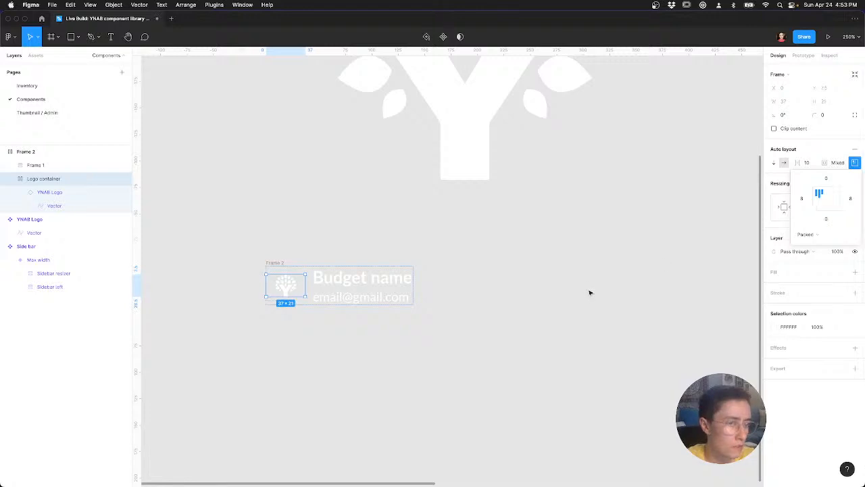
pyautogui.click(437, 390)
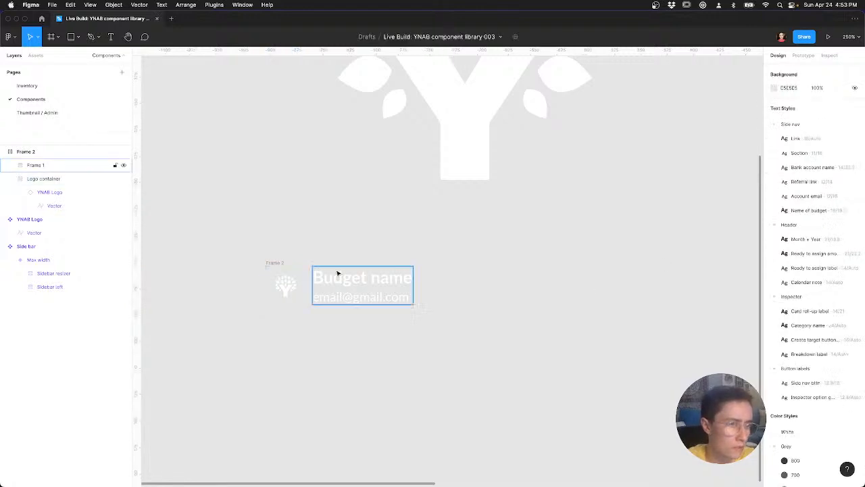
# Step: Check the logo against the web app in Firefox and enlarge the YNAB Logo instance to 24 × 24
pyautogui.click(291, 286)
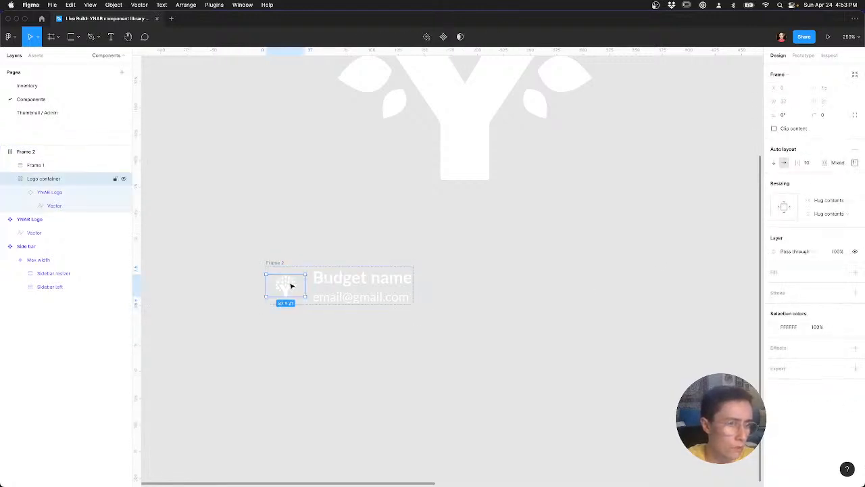
pyautogui.press('super+Tab')
pyautogui.press('super+Tab')
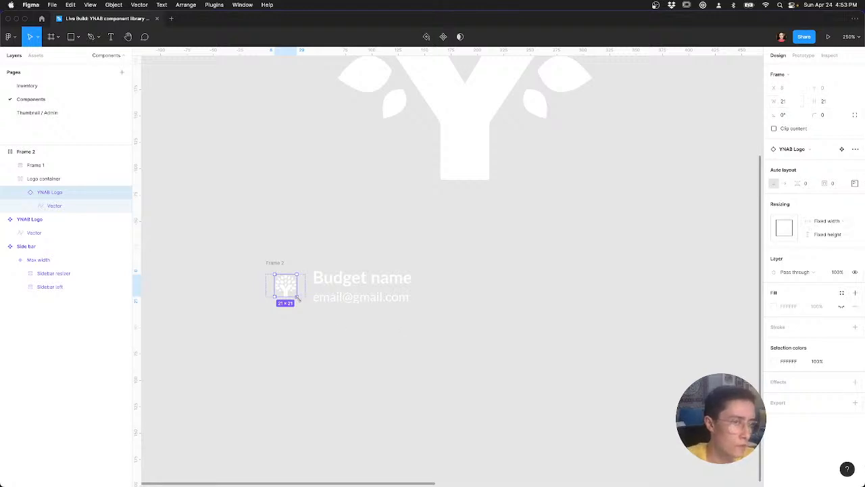
pyautogui.moveTo(298, 298); pyautogui.dragTo(300, 300)
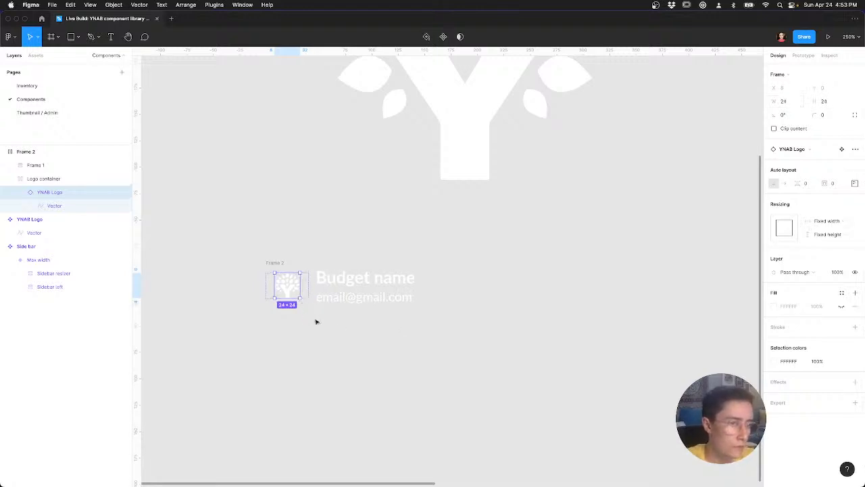
pyautogui.click(316, 321)
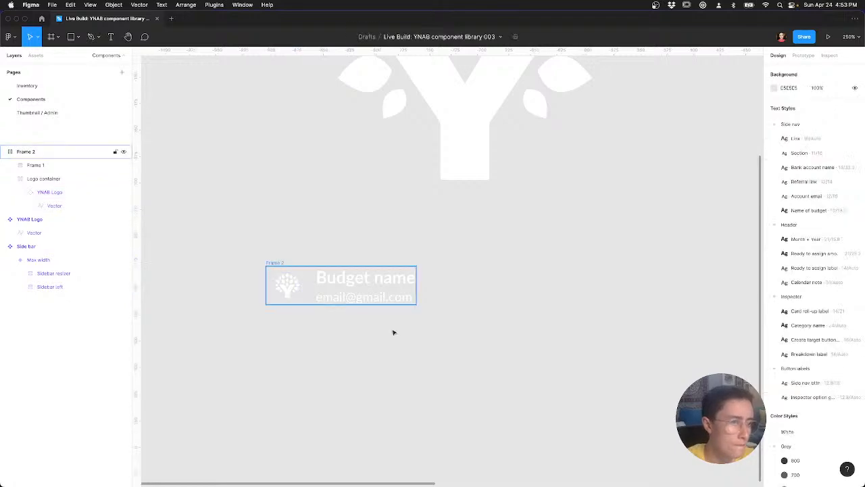
# Step: Switch to Firefox, inspect the sidebar-nav-menu-budget button element and force its hover state
pyautogui.hotkey('ctrl', 'Left')
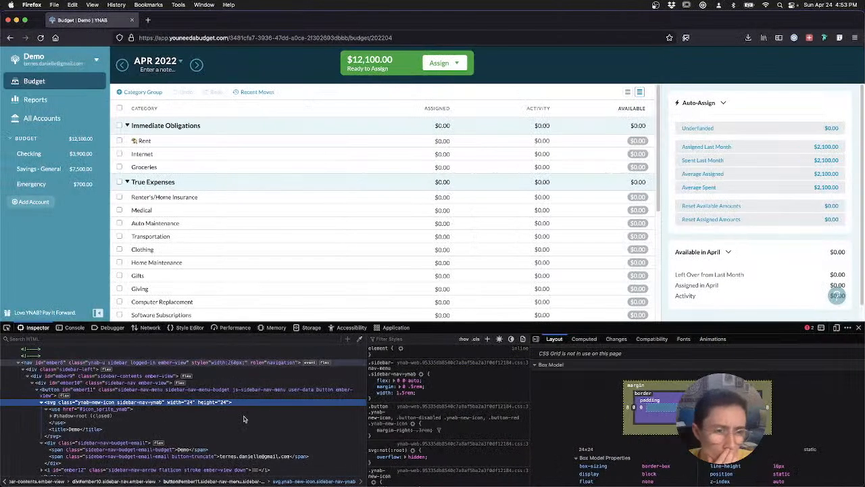
pyautogui.click(196, 392)
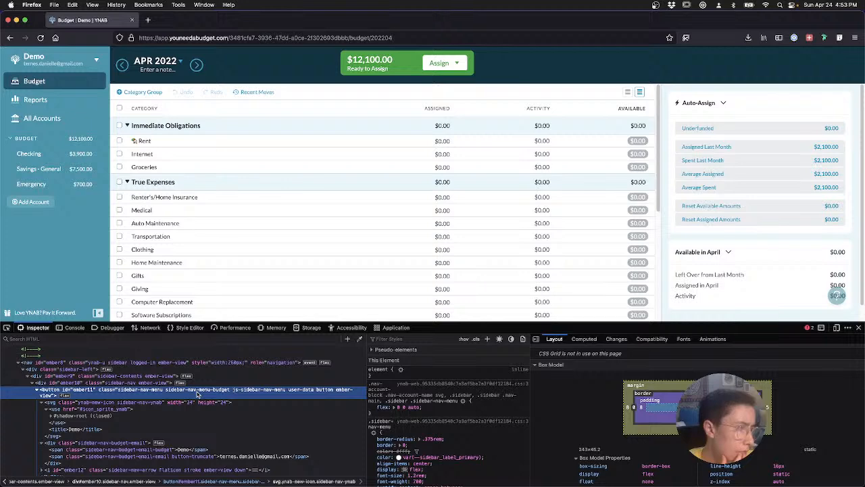
pyautogui.press('super+Tab')
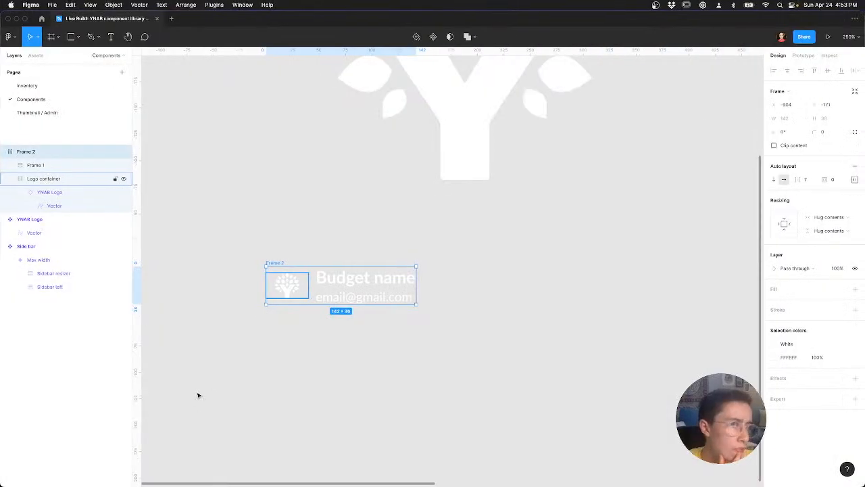
pyautogui.press('super+Tab')
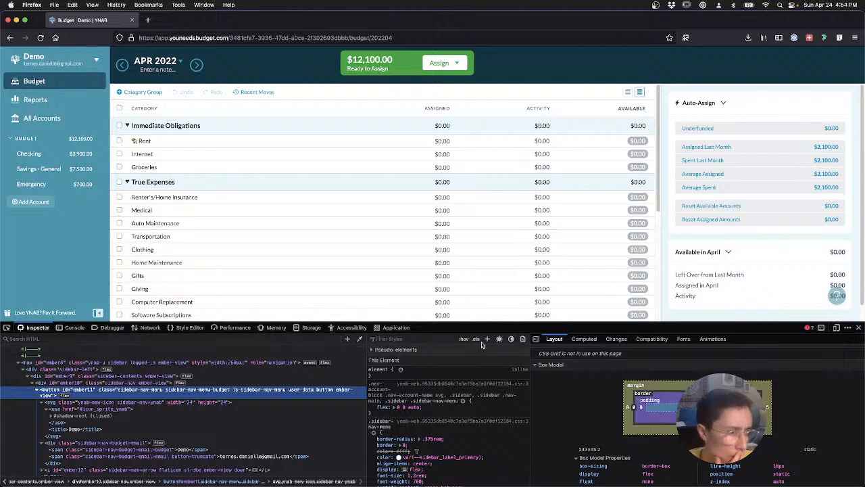
pyautogui.click(465, 340)
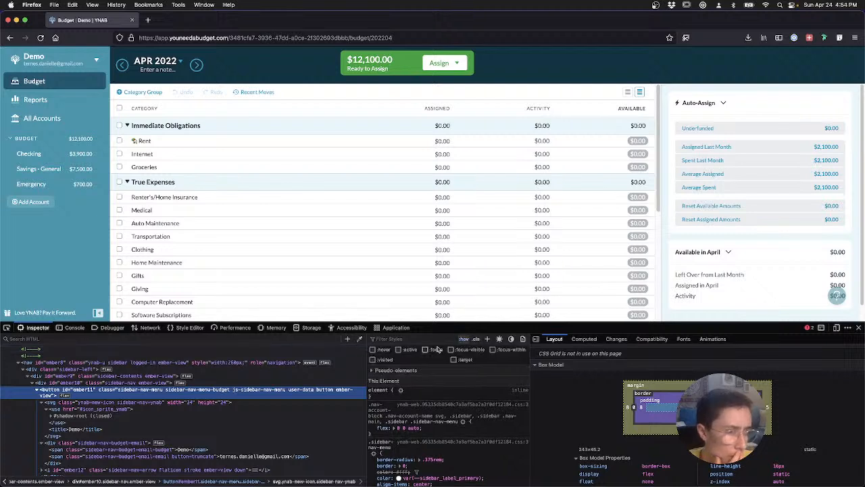
pyautogui.click(372, 349)
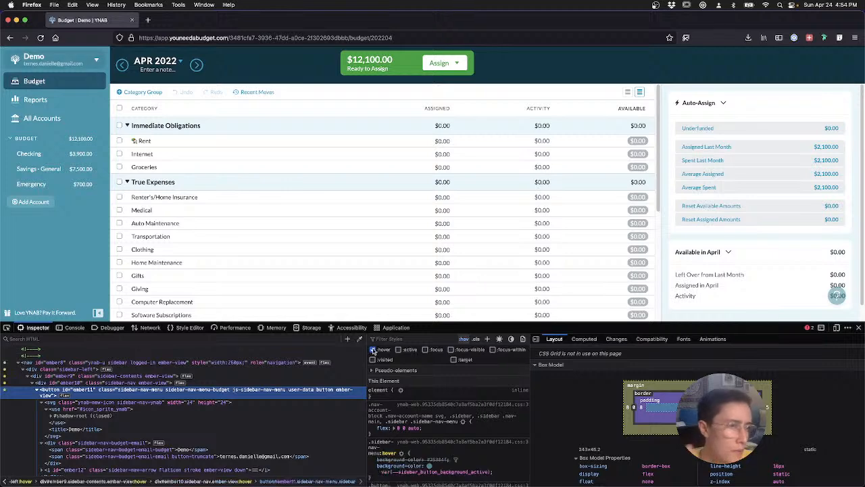
# Step: Return to Figma, look at the Side bar component's Max width variant and select the account header frame, Frame 2
pyautogui.press('super+Tab')
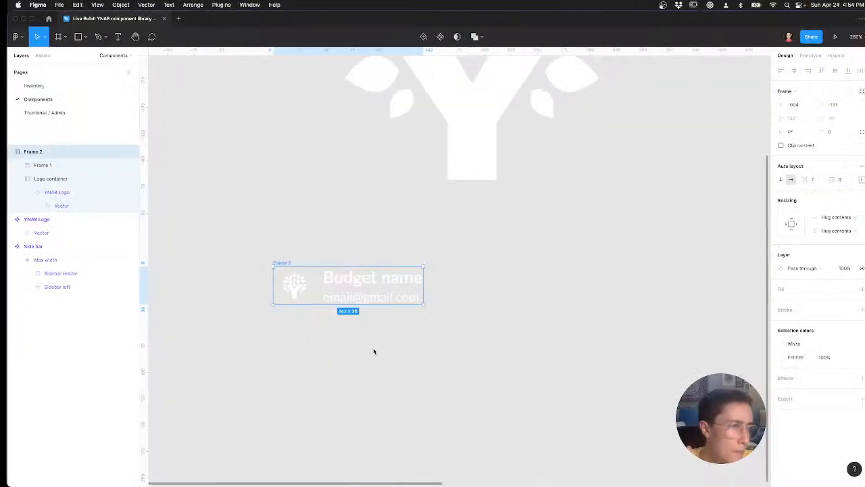
pyautogui.click(479, 327)
pyautogui.hscroll(5, 480, 328)
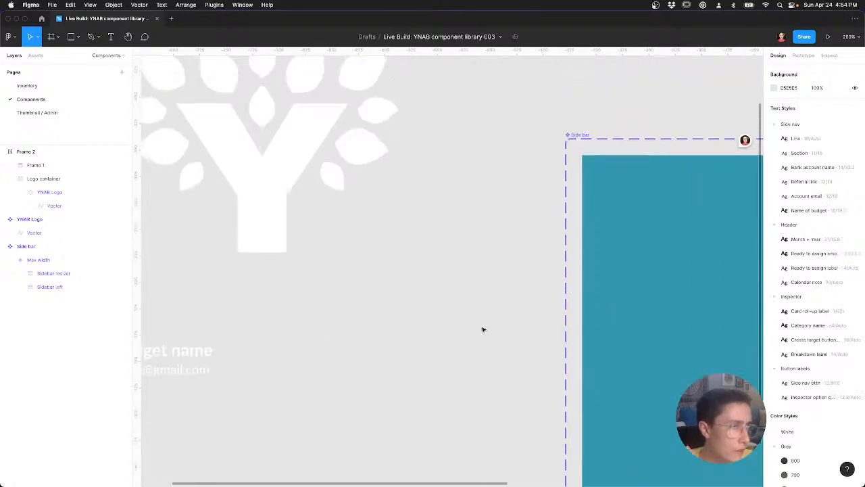
pyautogui.scroll(-5, 483, 330)
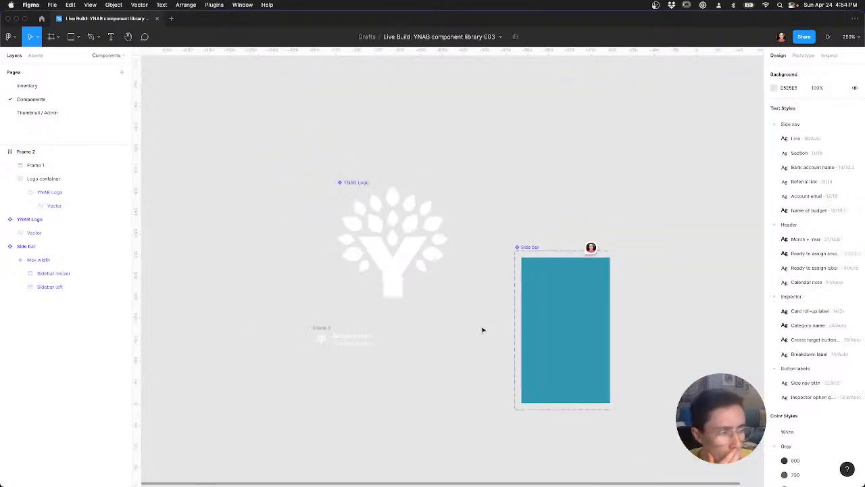
pyautogui.click(578, 303)
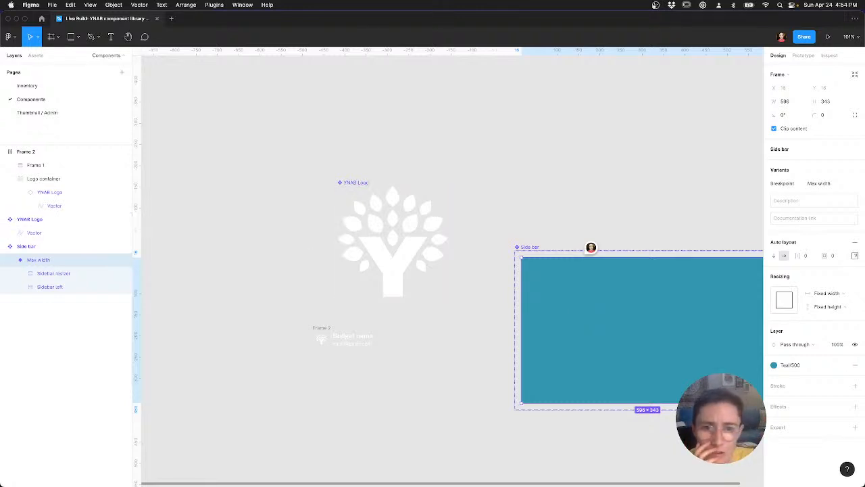
pyautogui.click(656, 5)
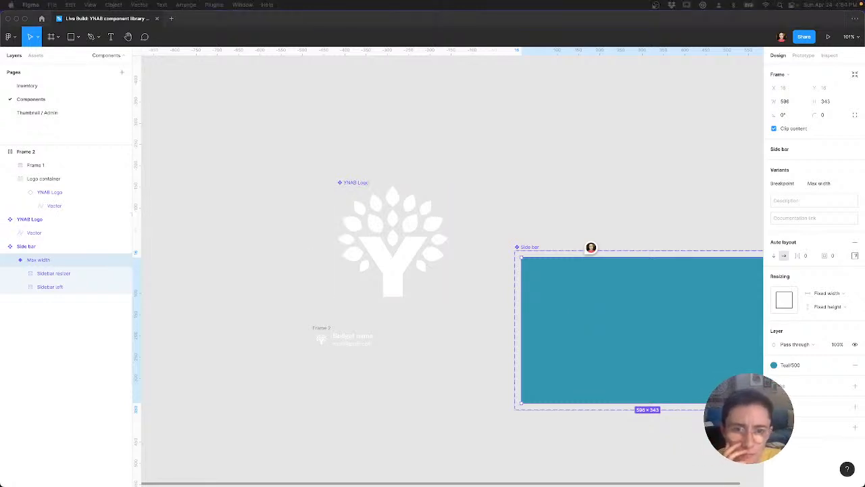
pyautogui.click(328, 330)
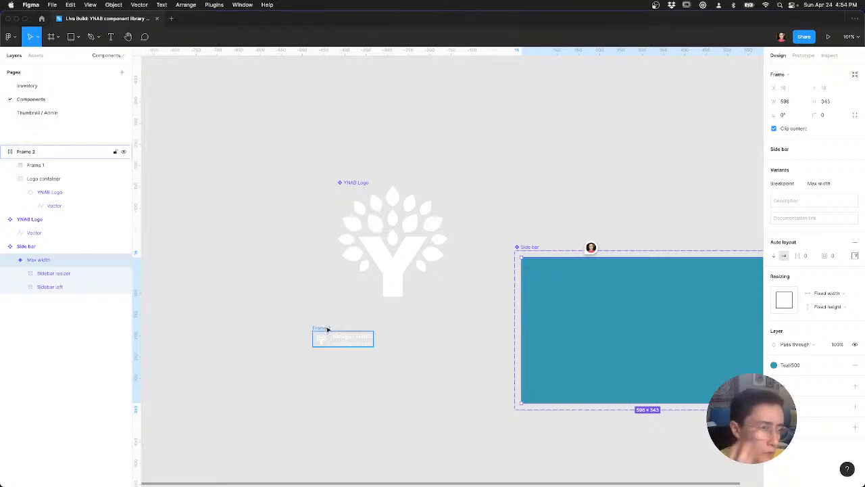
pyautogui.click(328, 330)
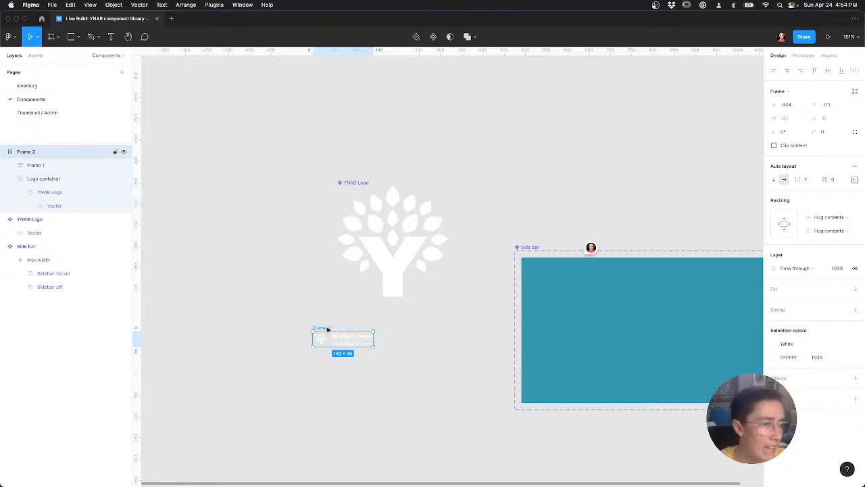
# Step: Switch to Firefox and examine the budget menu button's hover style rules, including its pseudo-element rules
pyautogui.press('super+Tab')
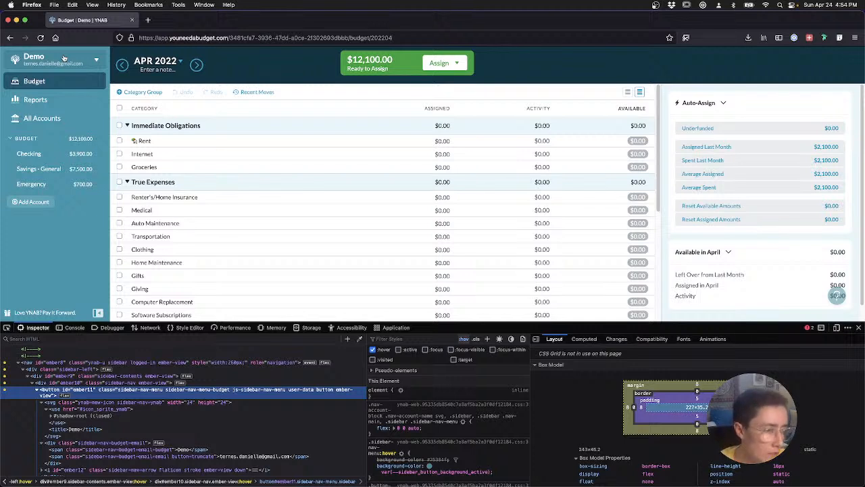
pyautogui.scroll(-2, 463, 431)
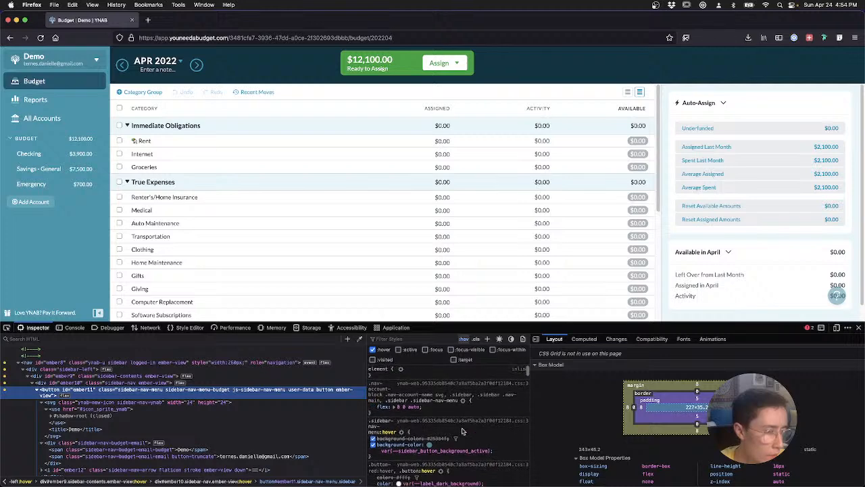
pyautogui.scroll(3, 433, 406)
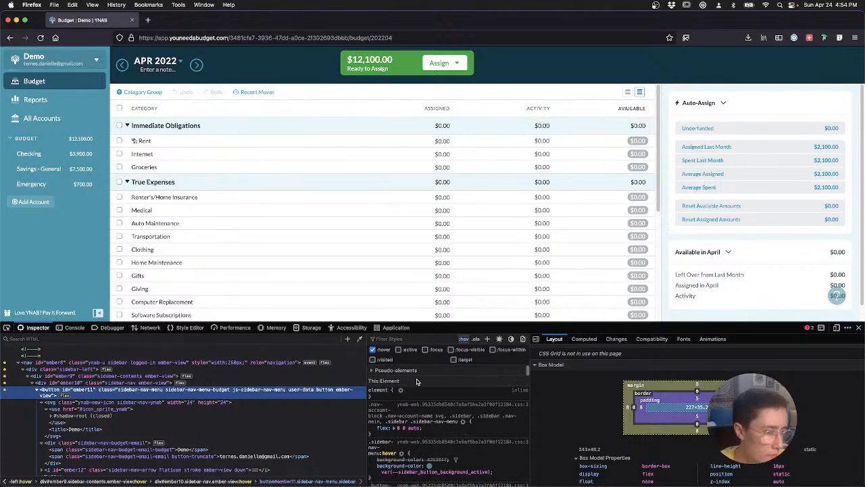
pyautogui.scroll(-1, 417, 382)
pyautogui.scroll(-2, 434, 462)
pyautogui.scroll(-3, 434, 461)
pyautogui.scroll(-3, 451, 466)
pyautogui.scroll(3, 451, 466)
pyautogui.scroll(3, 451, 466)
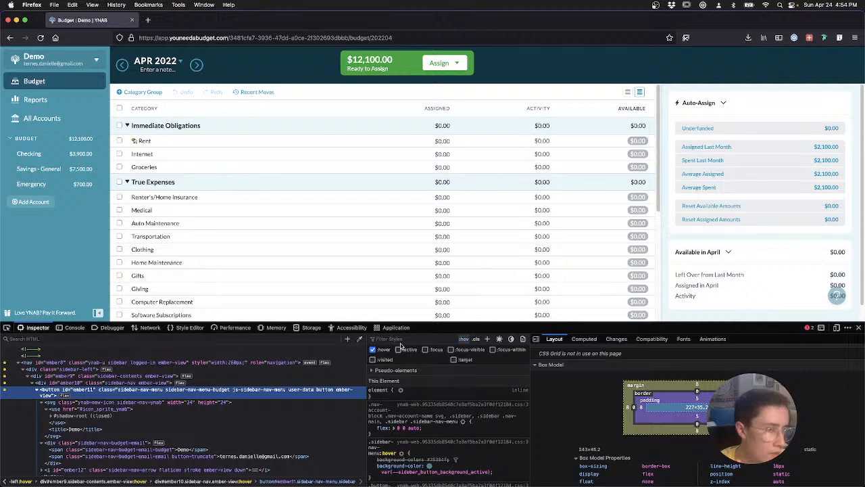
pyautogui.click(372, 370)
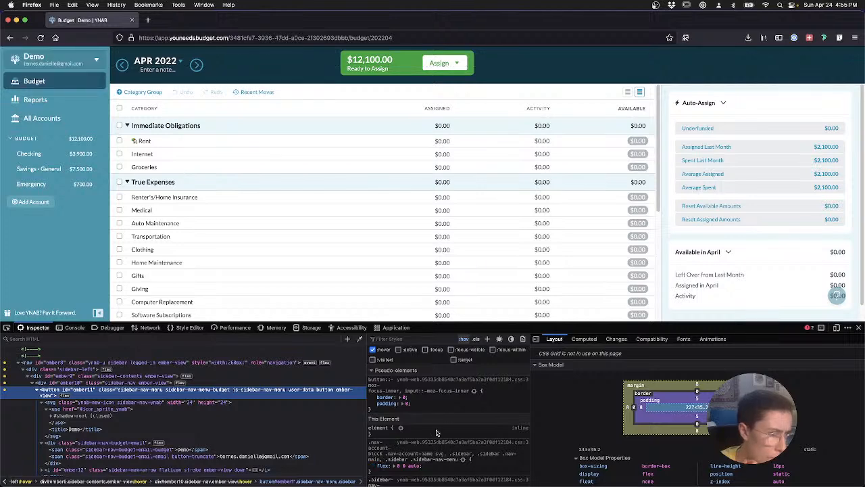
pyautogui.scroll(-3, 420, 406)
pyautogui.scroll(3, 421, 399)
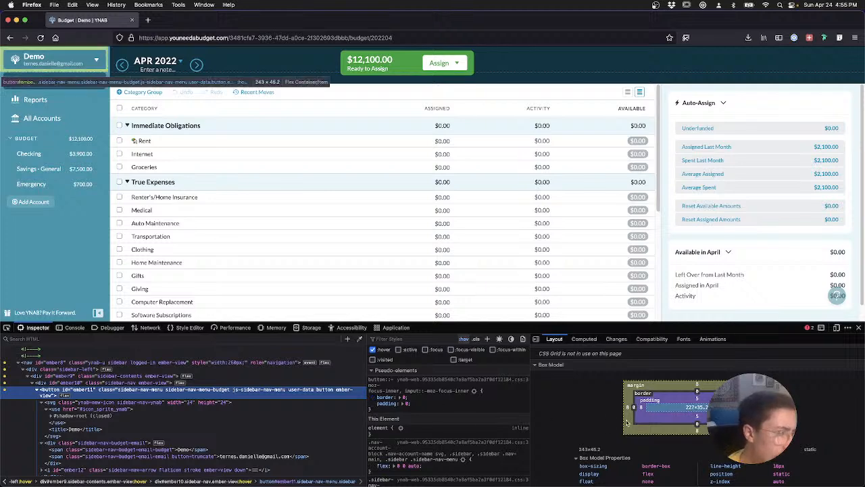
# Step: Examine the budget menu button's flex container and flex item layout details
pyautogui.scroll(5, 668, 452)
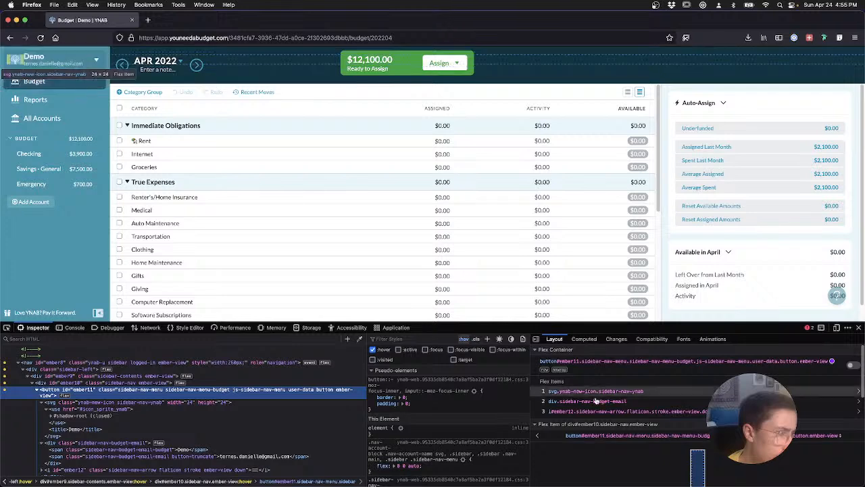
pyautogui.scroll(-2, 595, 406)
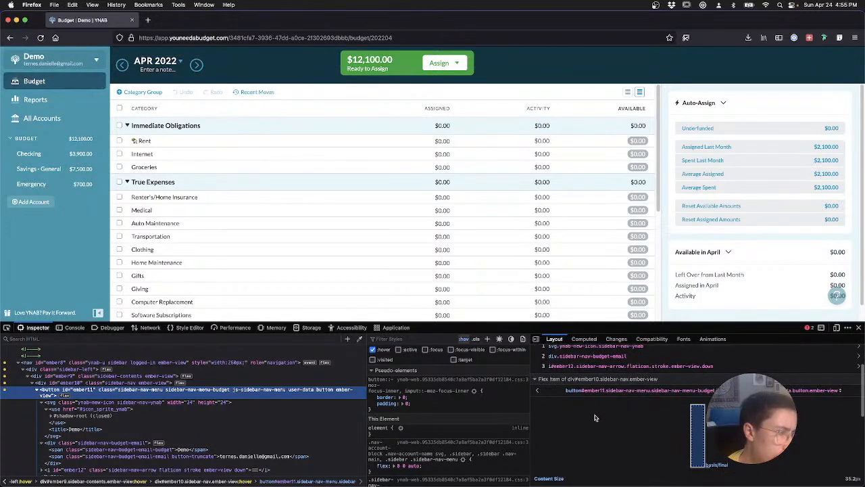
pyautogui.scroll(-3, 595, 415)
pyautogui.scroll(-2, 595, 420)
pyautogui.scroll(8, 595, 419)
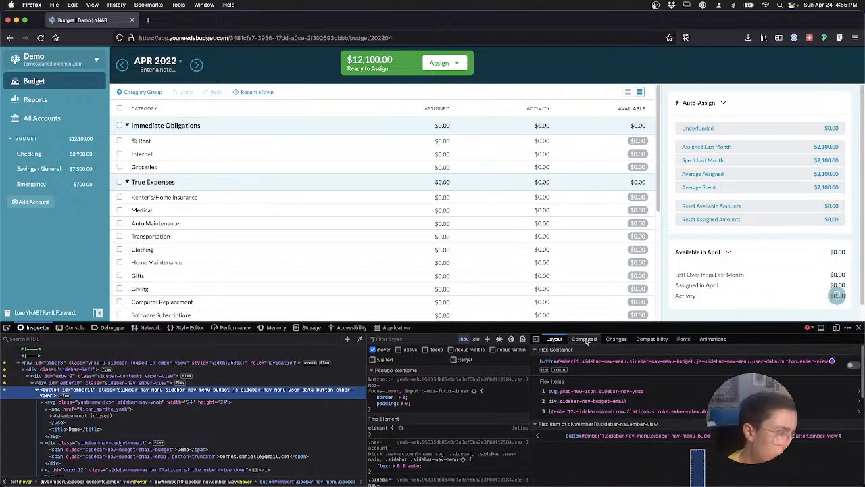
# Step: Compare the budget menu button's computed background color with the hover state forced on and off, leaving it off
pyautogui.click(585, 339)
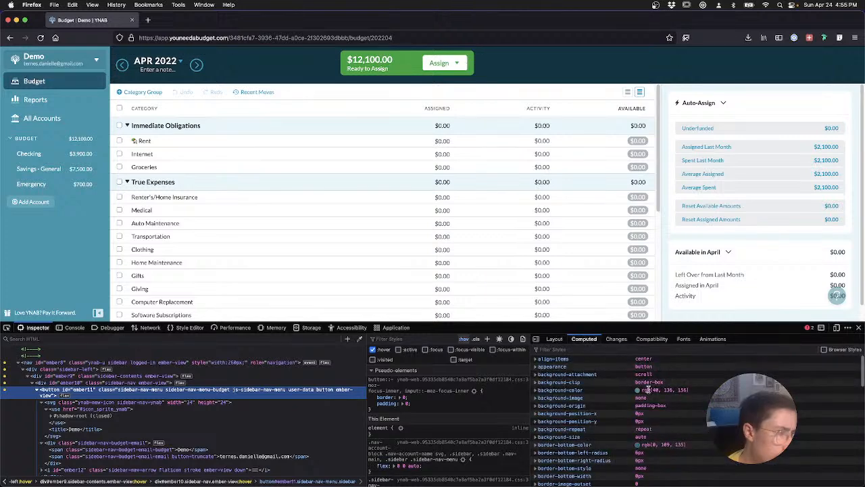
pyautogui.click(372, 349)
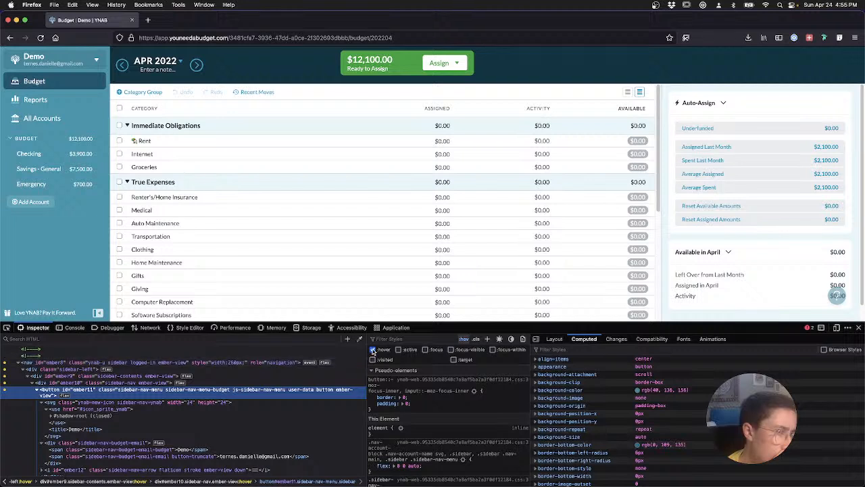
pyautogui.click(373, 349)
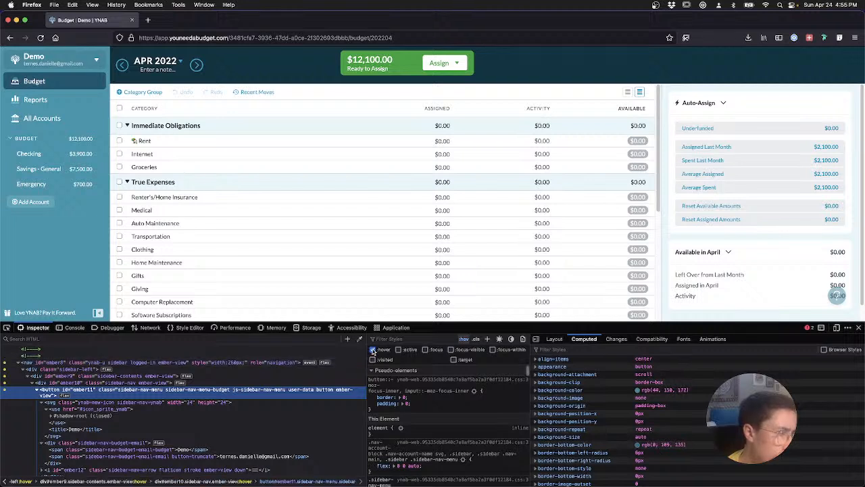
pyautogui.click(372, 349)
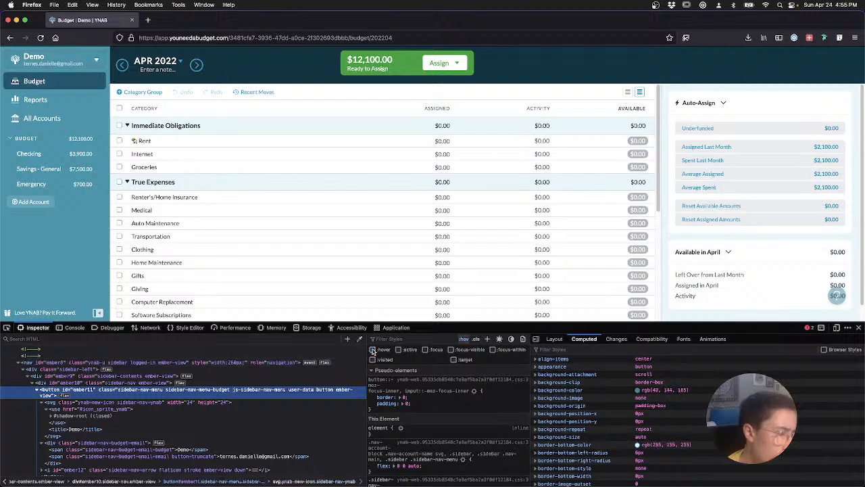
pyautogui.click(373, 350)
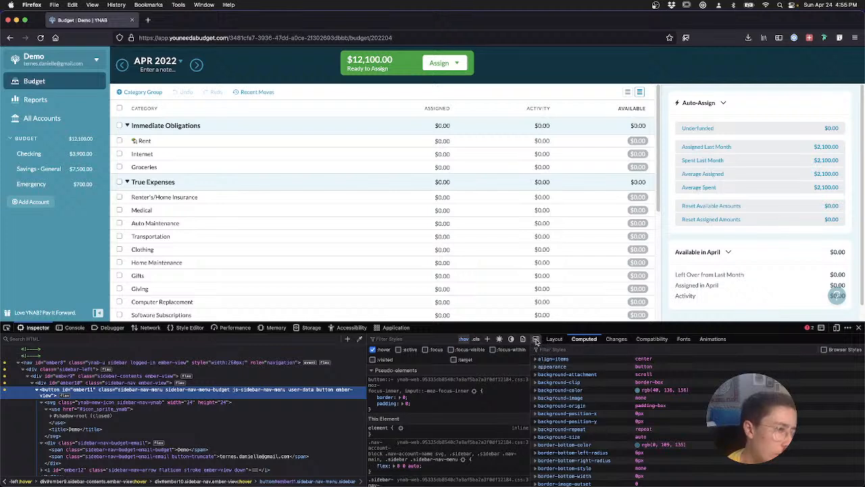
pyautogui.click(372, 350)
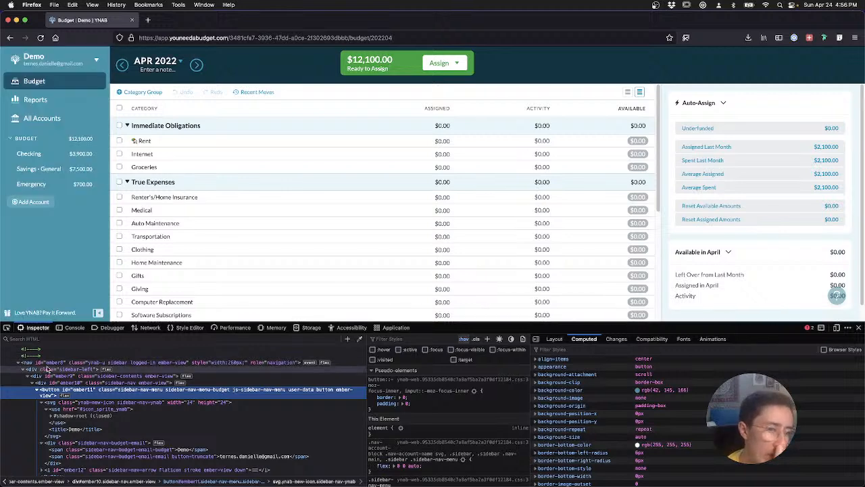
# Step: Examine the sidebar nav element's computed background color and toggle its background-color declarations, leaving #244564 off and var(--sidebar_background) on
pyautogui.click(338, 363)
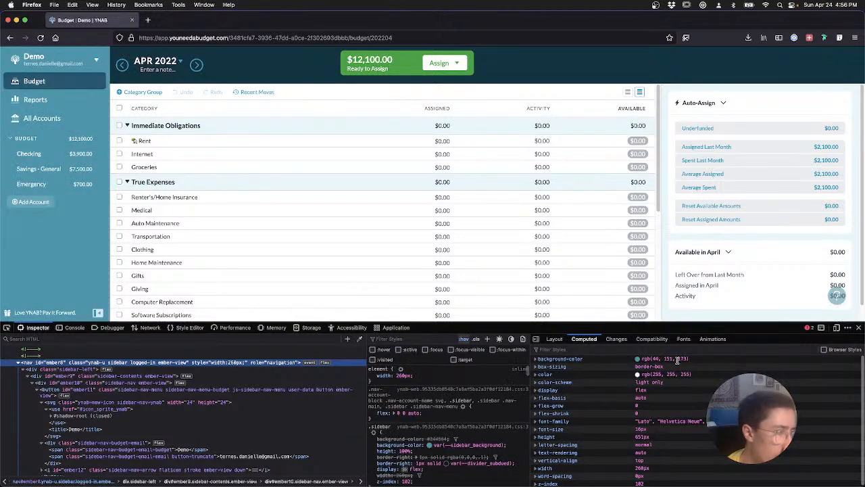
pyautogui.click(659, 357)
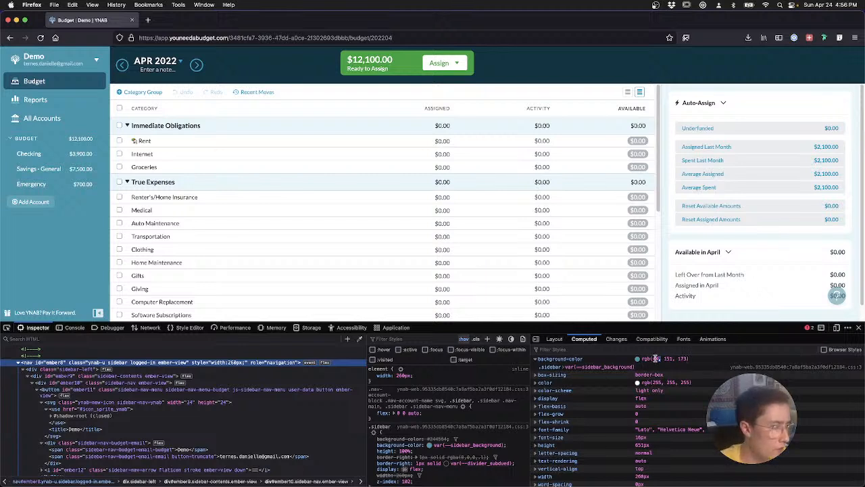
pyautogui.click(659, 358)
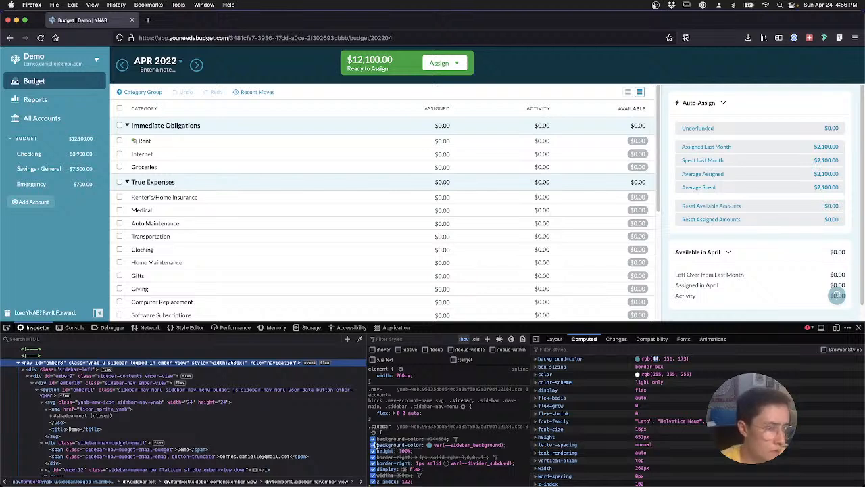
pyautogui.click(373, 446)
pyautogui.click(372, 446)
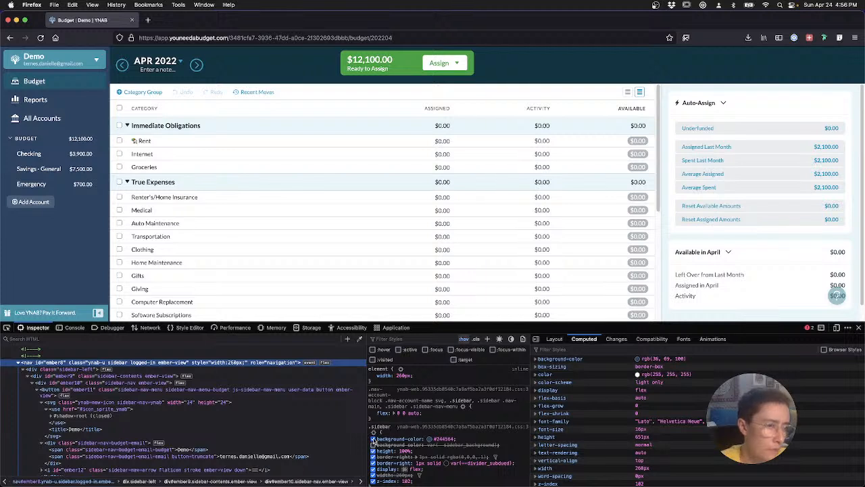
pyautogui.click(373, 439)
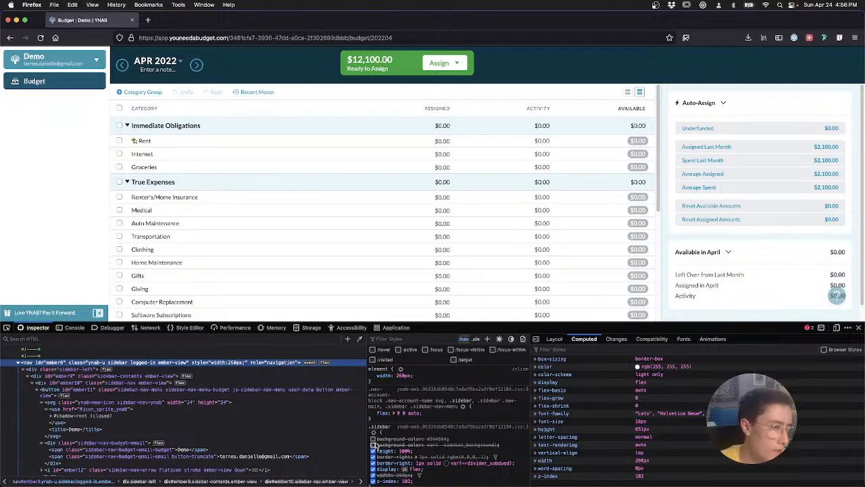
pyautogui.click(372, 444)
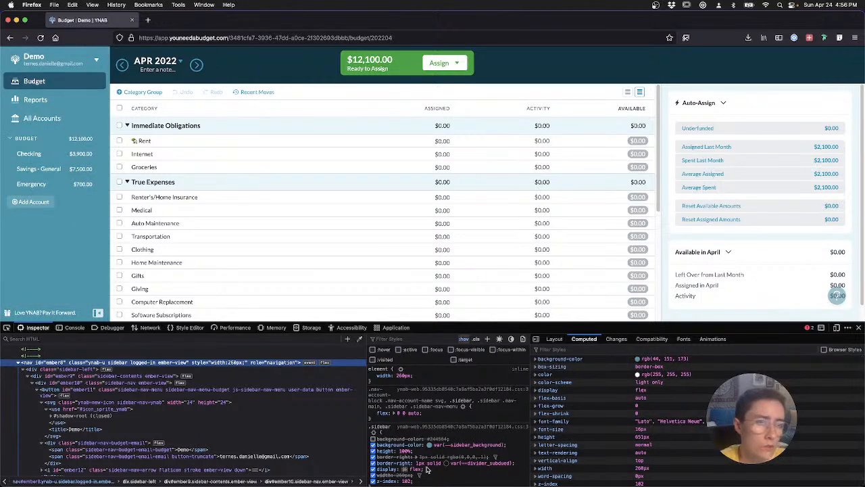
# Step: Switch to Figma and apply the Teal/500 color style as the fill of the account header frame, Frame 2
pyautogui.press('super+Tab')
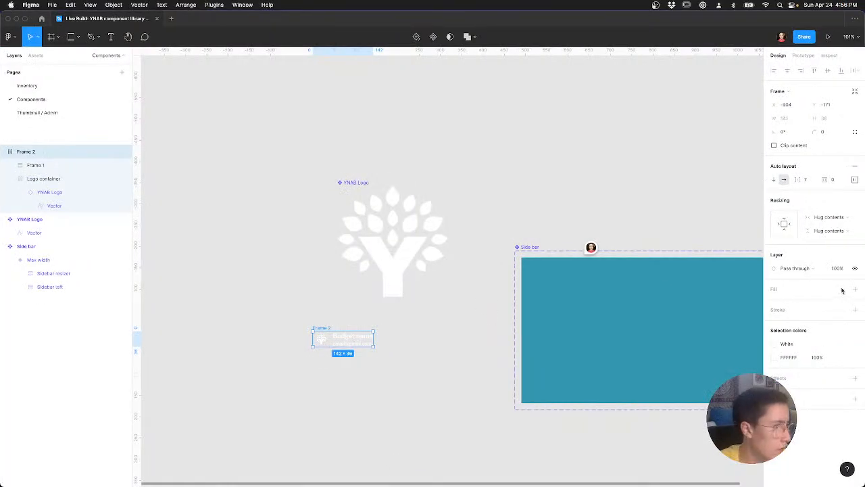
pyautogui.click(841, 289)
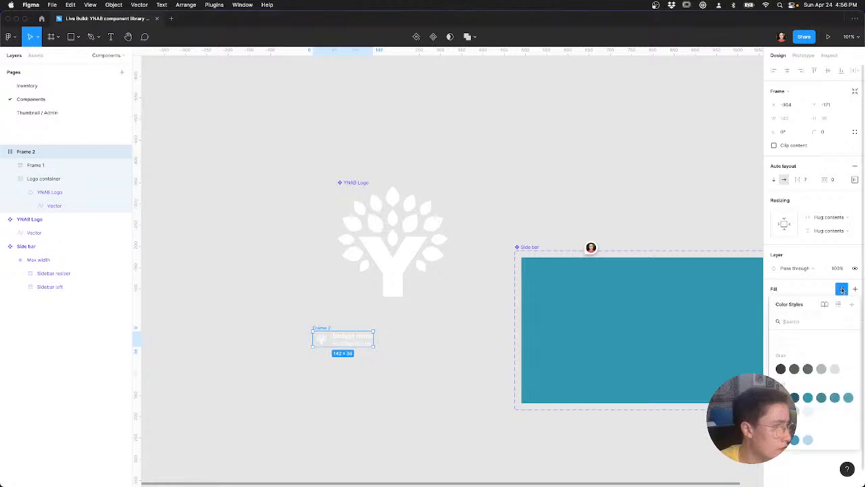
pyautogui.click(809, 398)
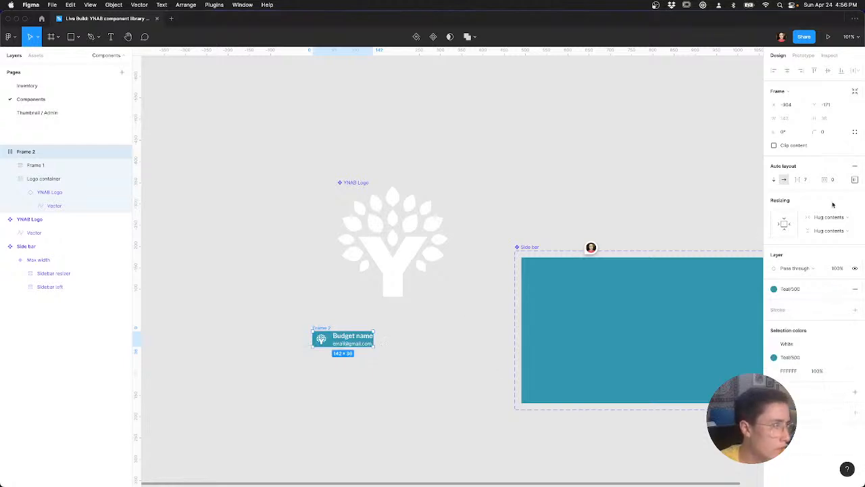
# Step: Set the account header frame's auto layout padding to 8 on all four sides
pyautogui.click(856, 179)
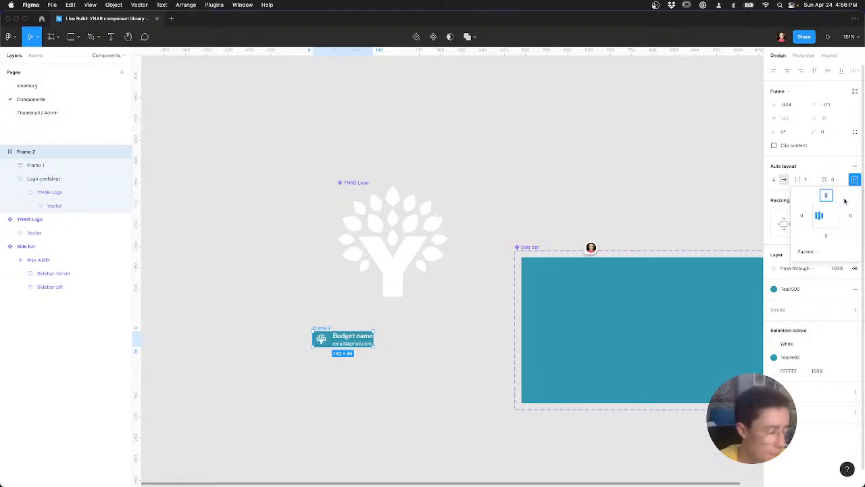
pyautogui.write('8')
pyautogui.press('Tab')
pyautogui.write('8')
pyautogui.press('Tab')
pyautogui.write('8')
pyautogui.press('Tab')
pyautogui.write('8')
pyautogui.press('Tab')
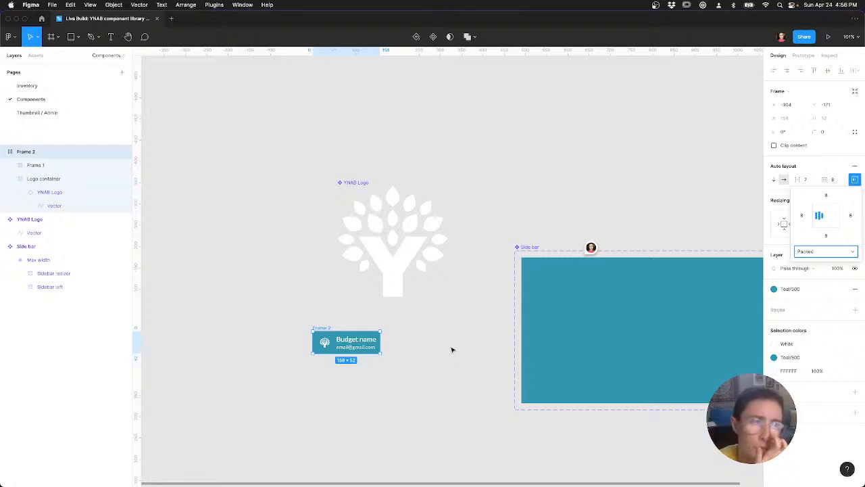
# Step: Switch to Firefox and examine the styles of the budget menu button and its budget name and email container
pyautogui.press('super+Tab')
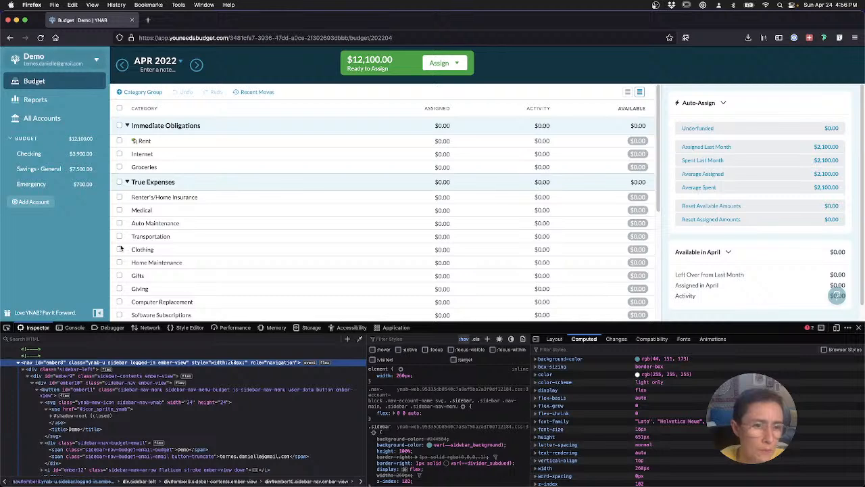
pyautogui.click(97, 392)
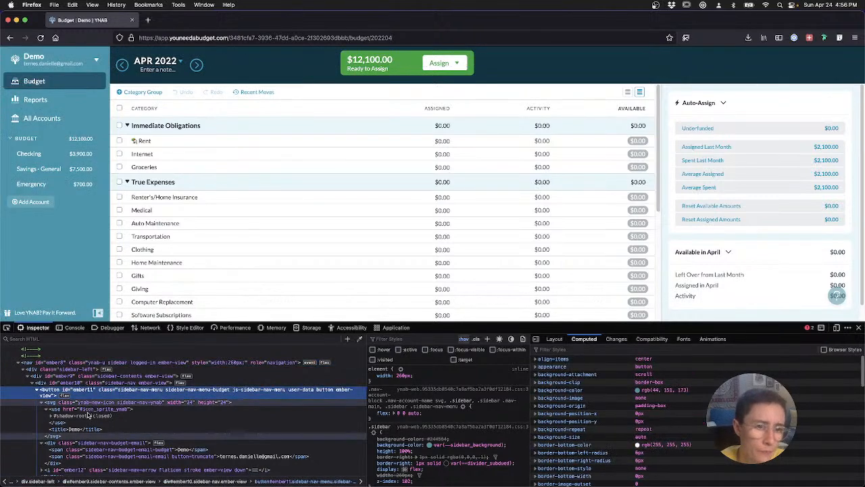
pyautogui.click(81, 444)
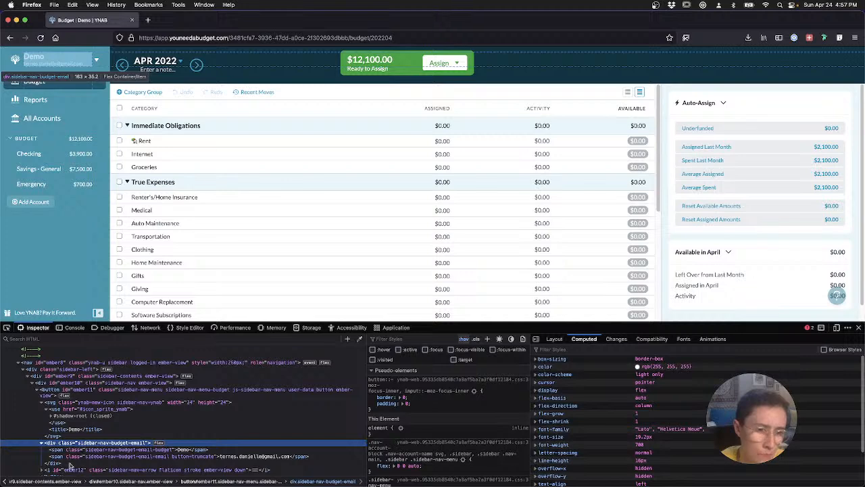
pyautogui.scroll(-1, 70, 469)
pyautogui.click(71, 467)
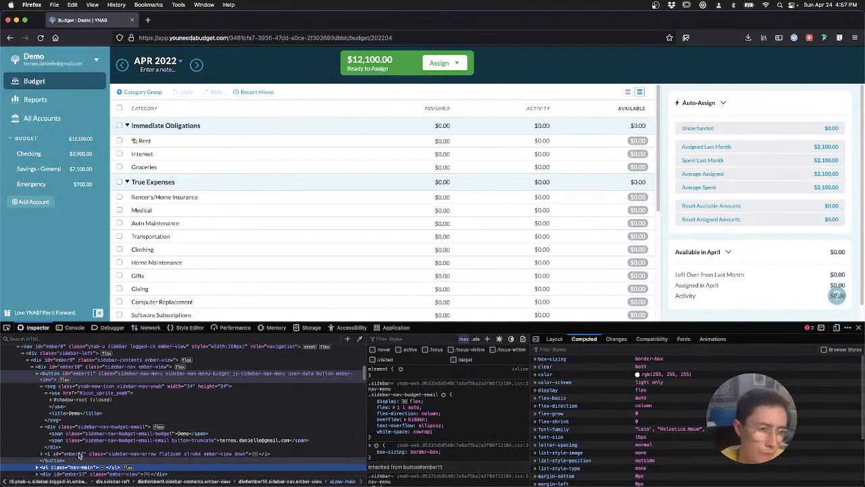
# Step: Examine the flex item sizing and box model of the budget menu's arrow icon, and inspect its ::before pseudo-element
pyautogui.click(43, 455)
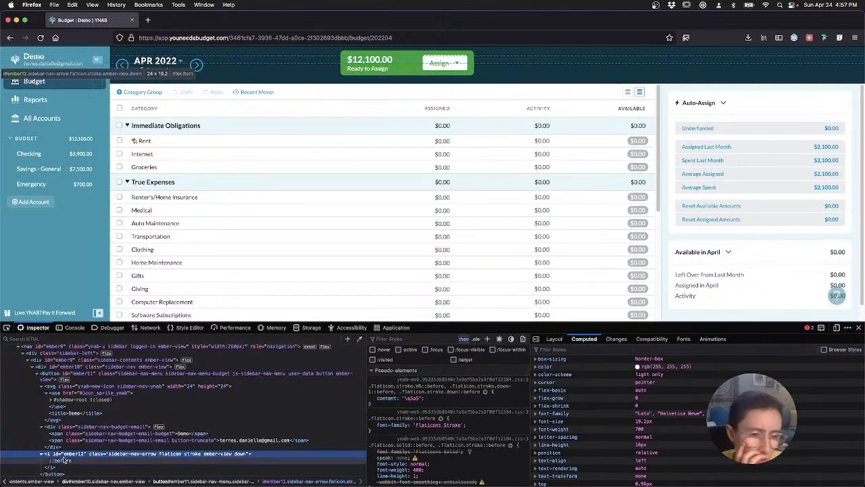
pyautogui.click(555, 338)
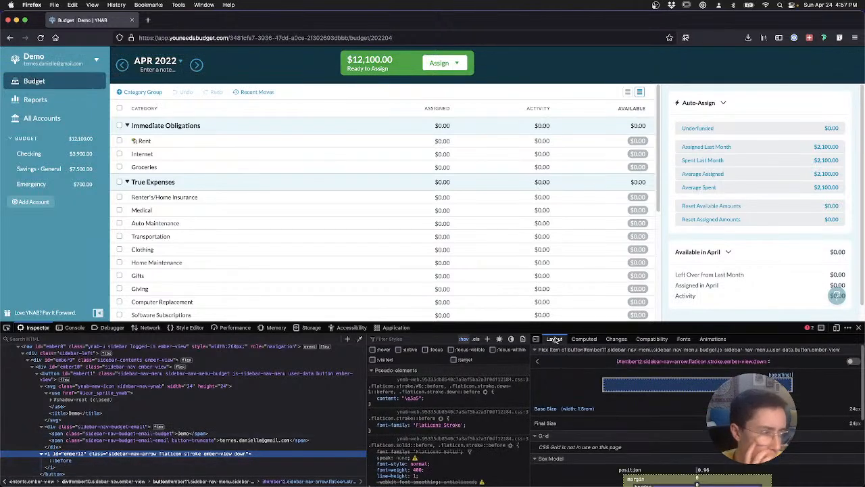
pyautogui.scroll(-5, 604, 405)
pyautogui.scroll(-1, 605, 406)
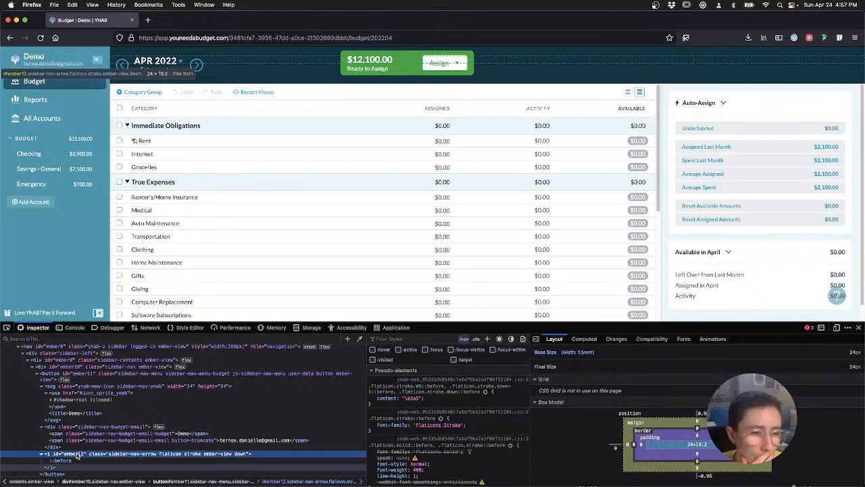
pyautogui.scroll(-1, 77, 456)
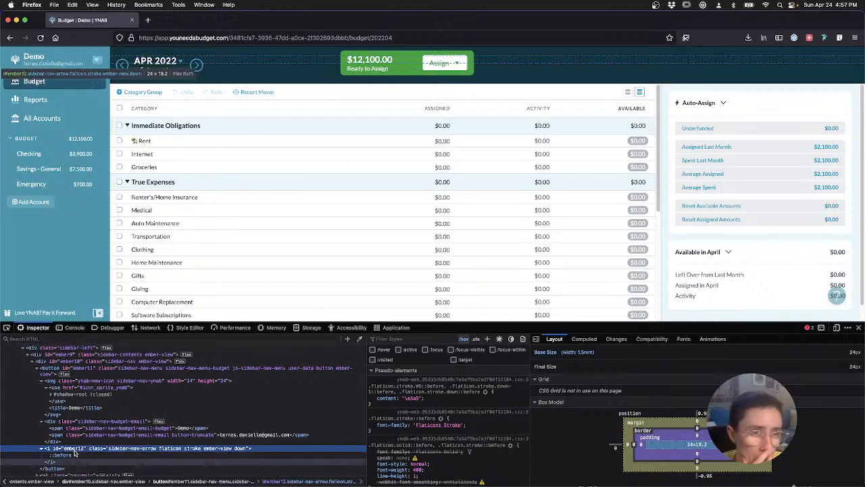
pyautogui.click(75, 455)
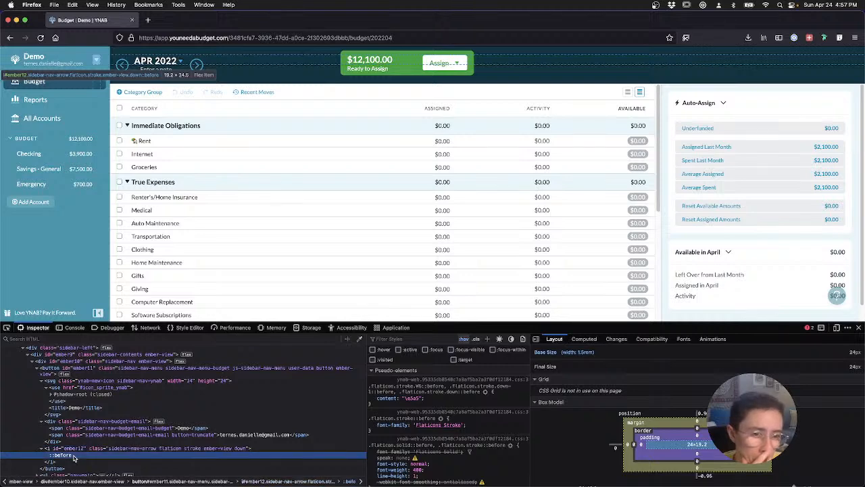
pyautogui.rightClick(75, 458)
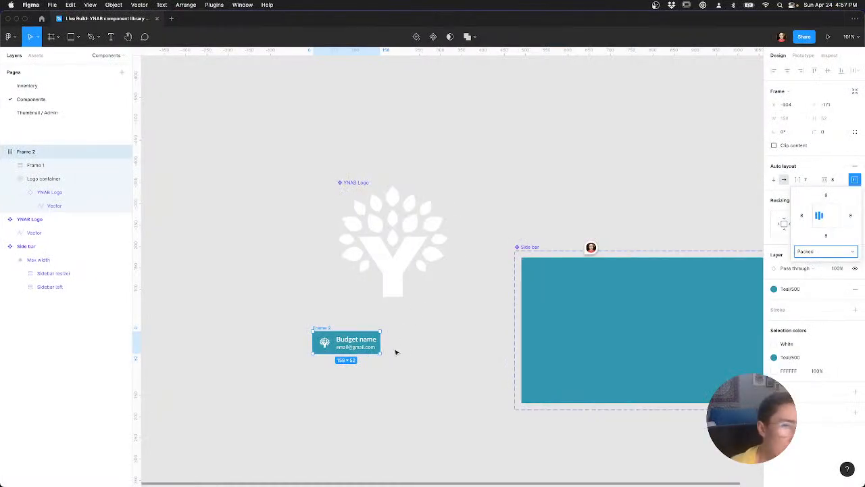
# Step: Switch to Figma, draw a 24 × 24 triangle beside the account header frame and flip it vertically to point down
pyautogui.click(396, 351)
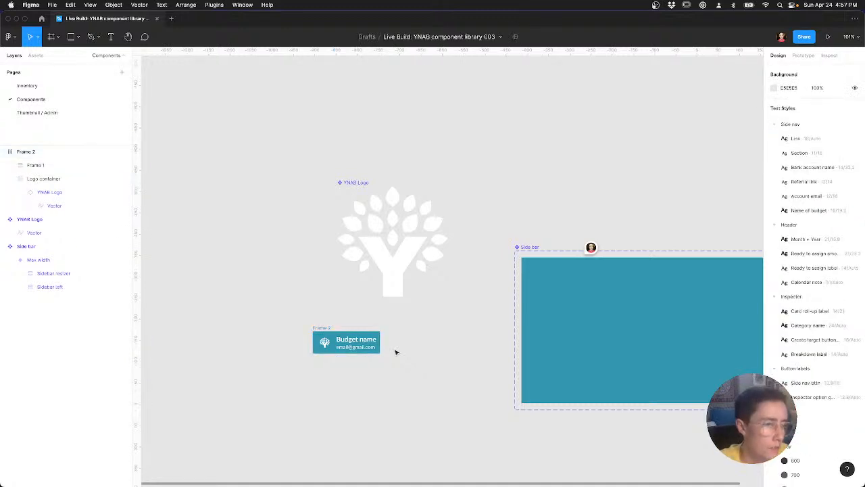
pyautogui.click(79, 37)
pyautogui.click(68, 98)
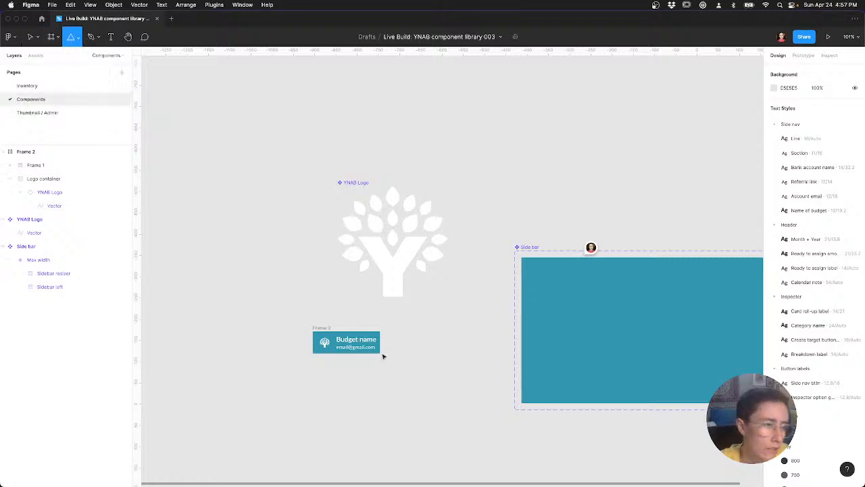
pyautogui.scroll(-5, 399, 338)
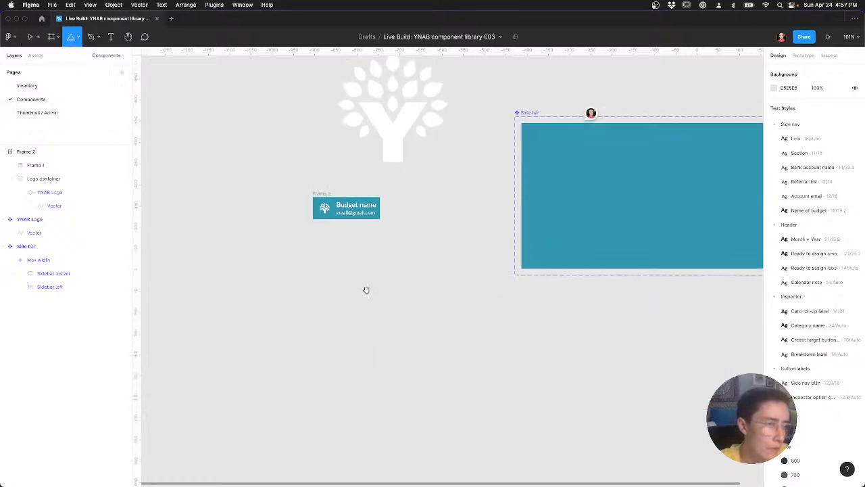
pyautogui.scroll(3, 344, 334)
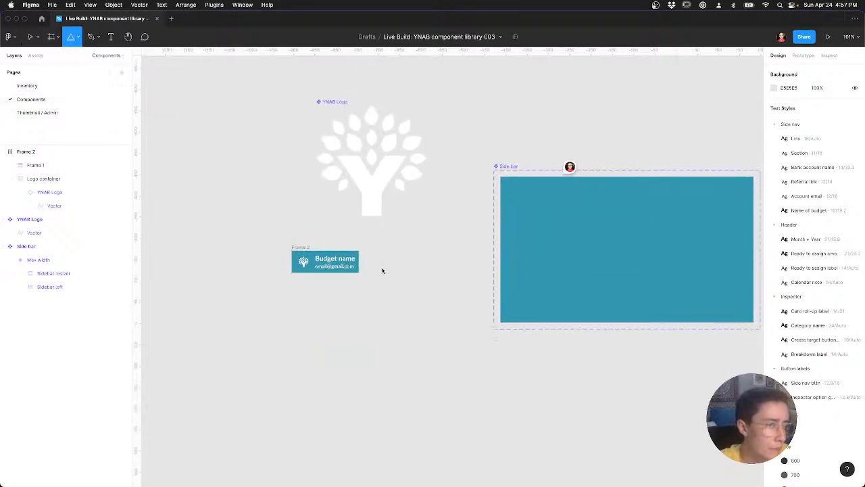
pyautogui.moveTo(369, 260); pyautogui.dragTo(385, 275)
pyautogui.hotkey('shift', 'v')
# Step: Set the triangle's corner radius to 2 and its fill to the White color style
pyautogui.click(831, 119)
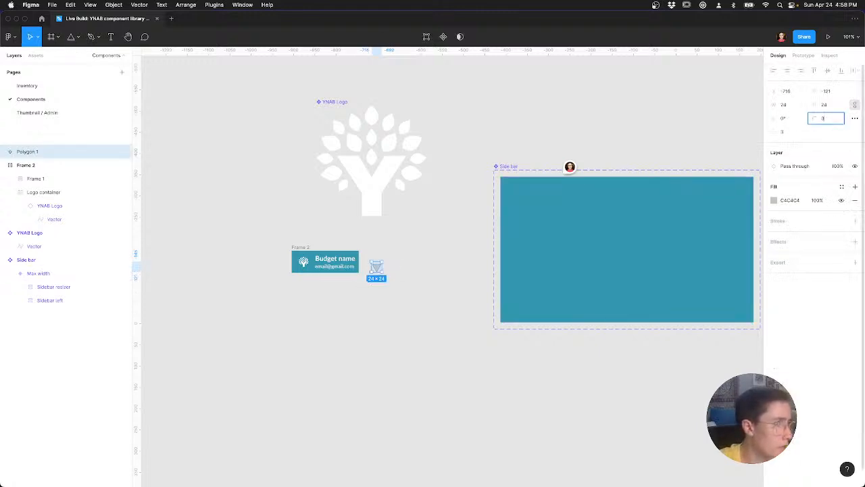
pyautogui.write('3')
pyautogui.press('Tab')
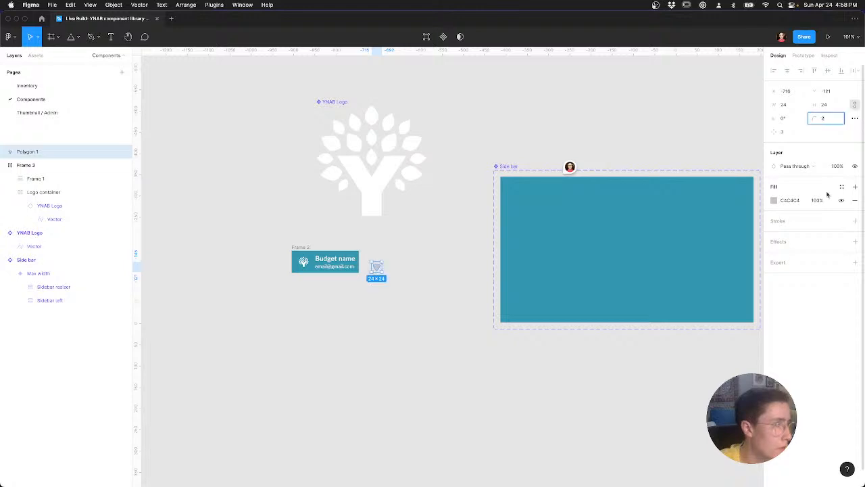
pyautogui.click(841, 187)
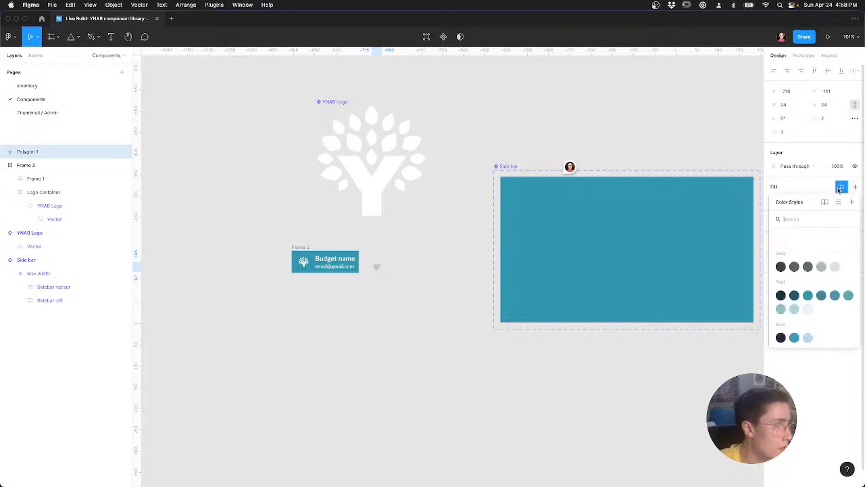
pyautogui.click(782, 240)
pyautogui.click(404, 295)
# Step: Move the triangle to the empty canvas beside the YNAB Logo and turn it into a component named "Icon / Carrot down"
pyautogui.moveTo(376, 269); pyautogui.dragTo(266, 205)
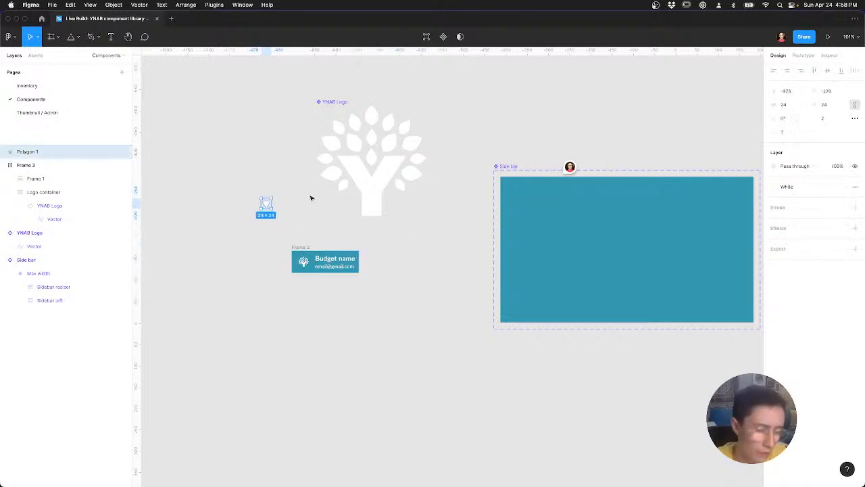
pyautogui.press('alt+super+k')
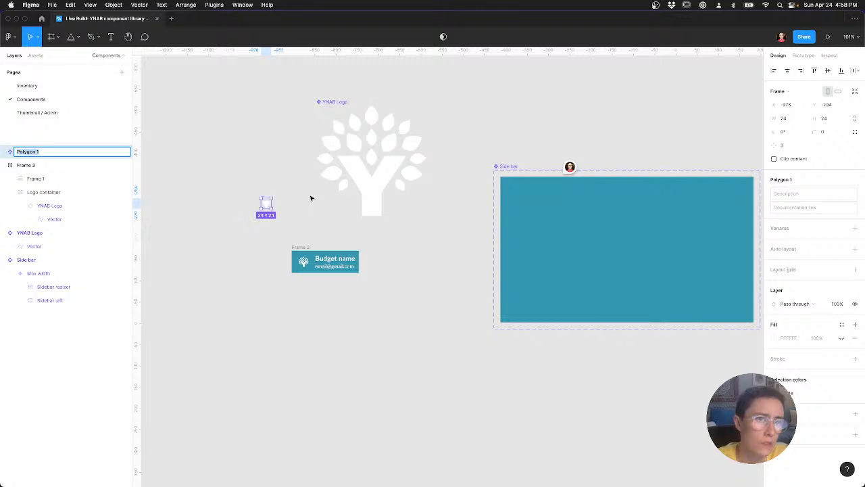
pyautogui.write('Icon /')
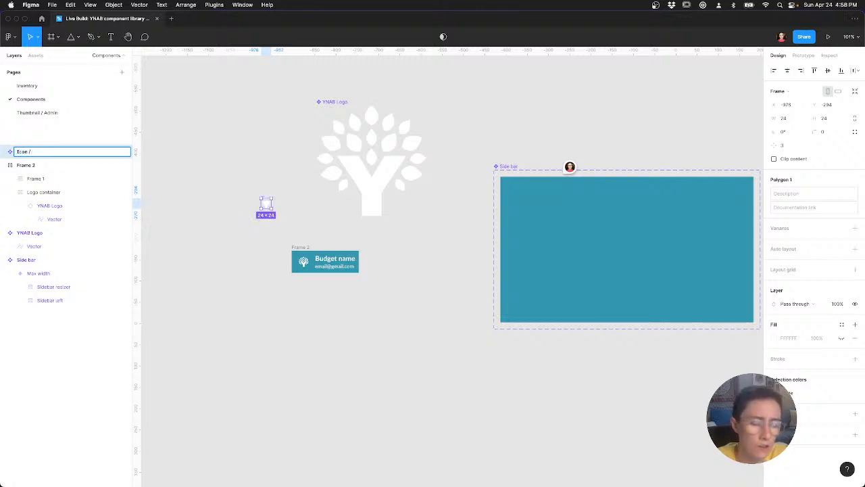
pyautogui.write(' Carrot down')
pyautogui.press('Return')
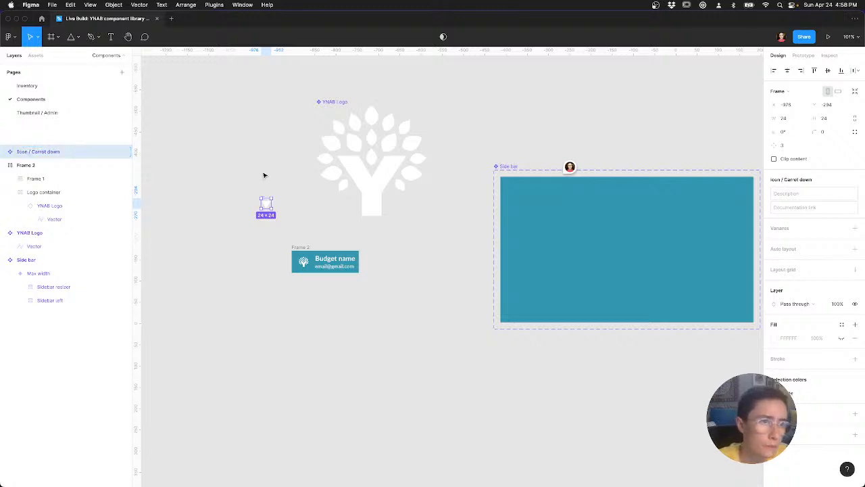
# Step: Place an instance of the Icon / Carrot down component in Frame 2, after the budget name and email text
pyautogui.press('Escape')
pyautogui.moveTo(359, 257); pyautogui.dragTo(365, 266)
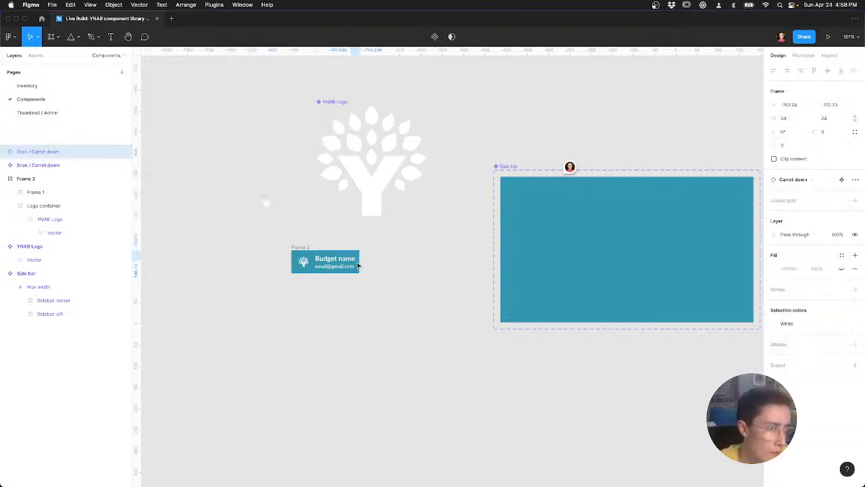
pyautogui.click(393, 284)
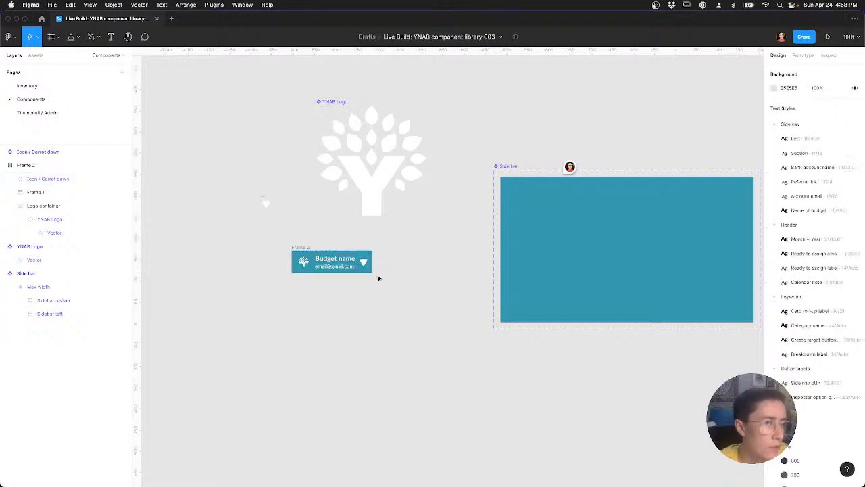
# Step: Switch to Firefox, inspect the size of the sidebar header's down-arrow element, and return to Figma
pyautogui.press('super+Tab')
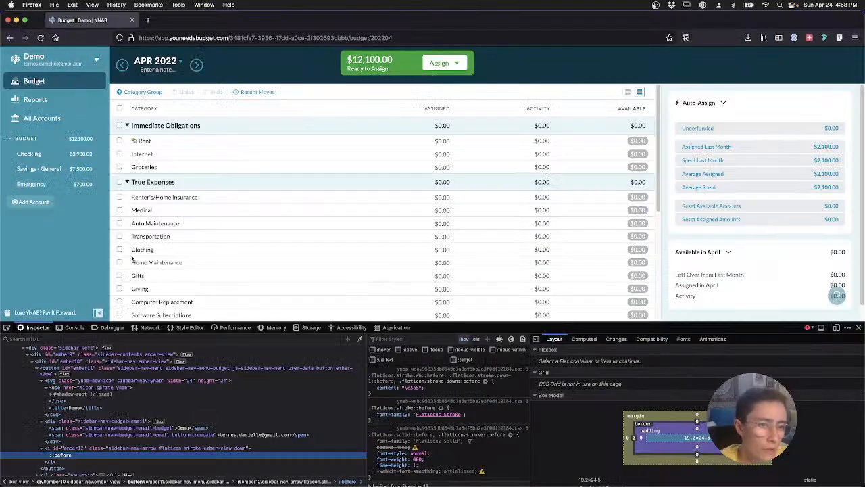
pyautogui.click(128, 450)
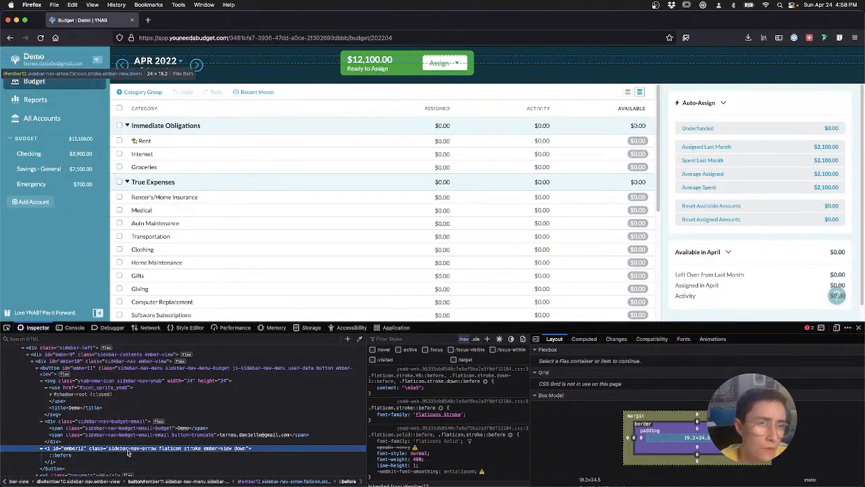
pyautogui.press('super+Tab')
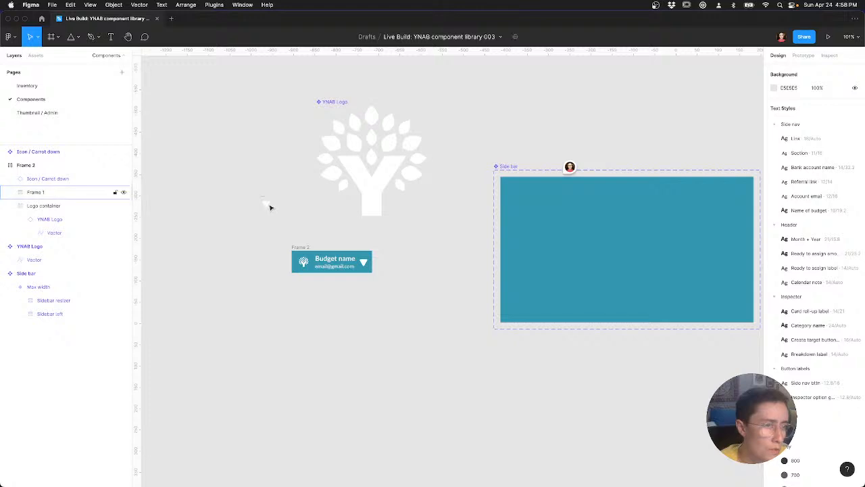
# Step: Resize the triangle inside the Icon / Carrot down main component to 19 × 19
pyautogui.click(48, 178)
pyautogui.click(270, 208)
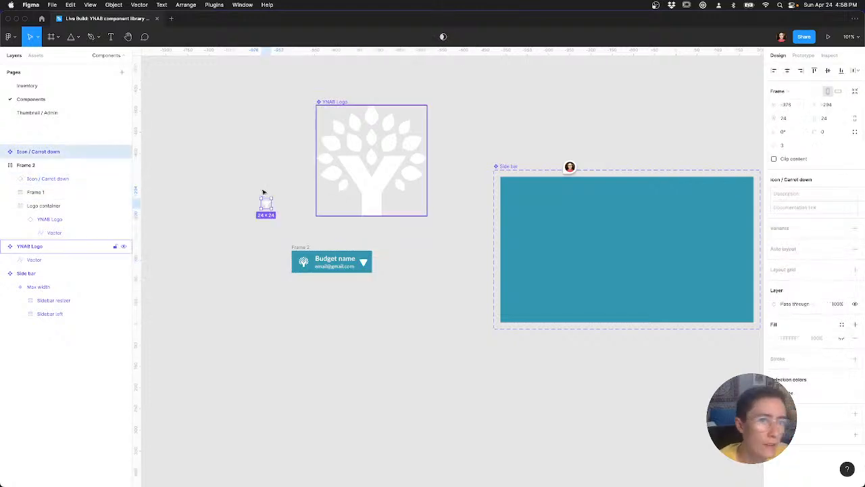
pyautogui.press('cmd+v')
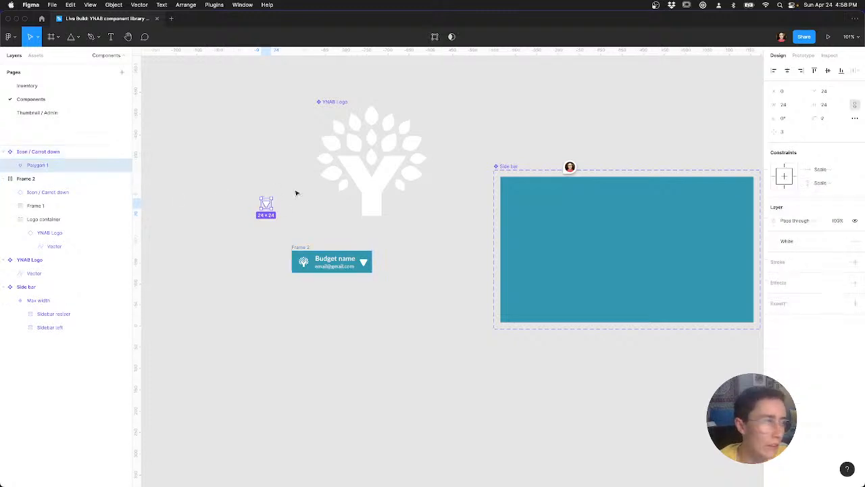
pyautogui.click(784, 105)
pyautogui.write('22')
pyautogui.press('Return')
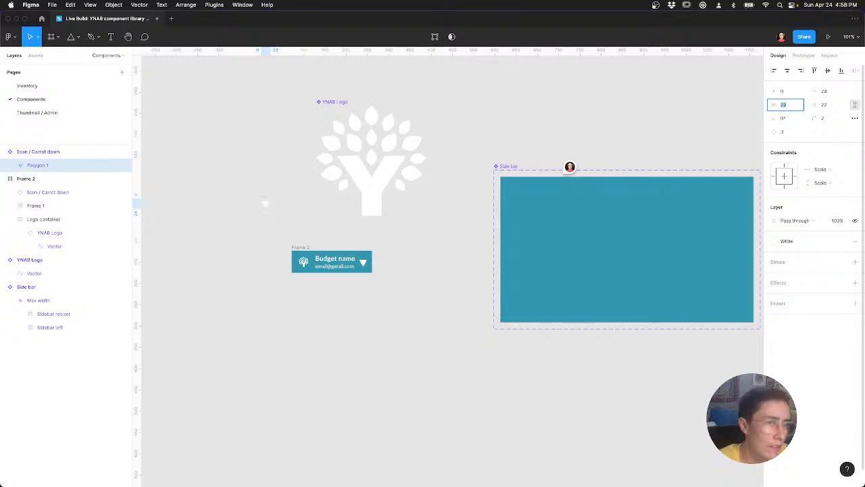
pyautogui.write('18')
pyautogui.press('Return')
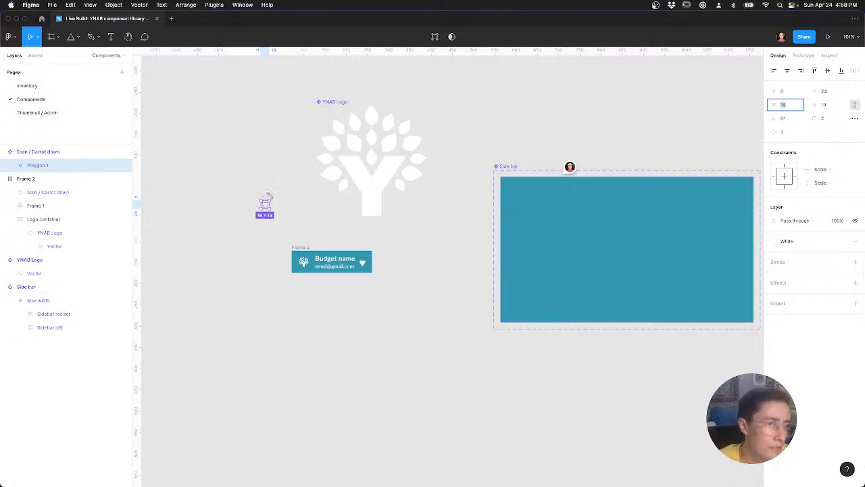
pyautogui.press('Escape')
# Step: Add auto layout to the Icon / Carrot down component with 4 horizontal padding and 2 top and bottom padding
pyautogui.click(265, 199)
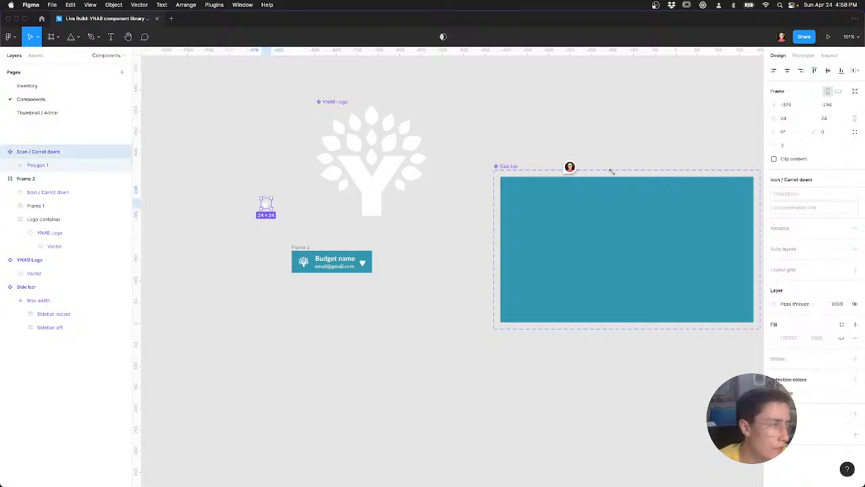
pyautogui.hotkey('shift', 'a')
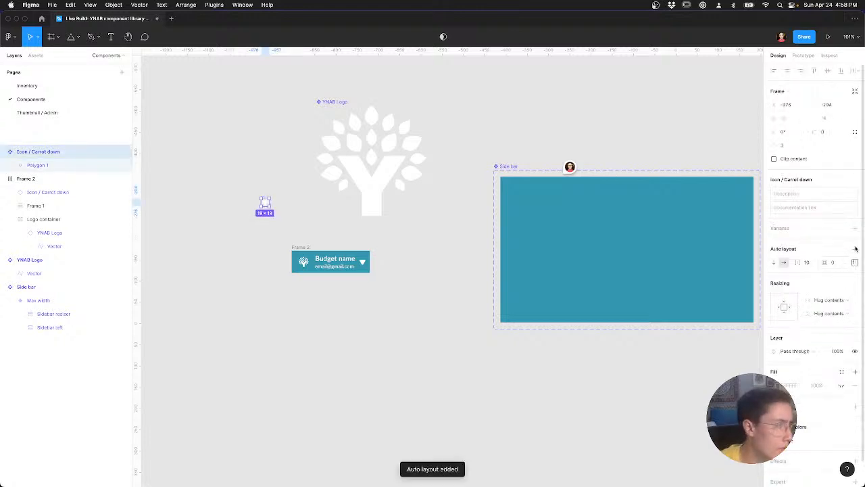
pyautogui.click(840, 263)
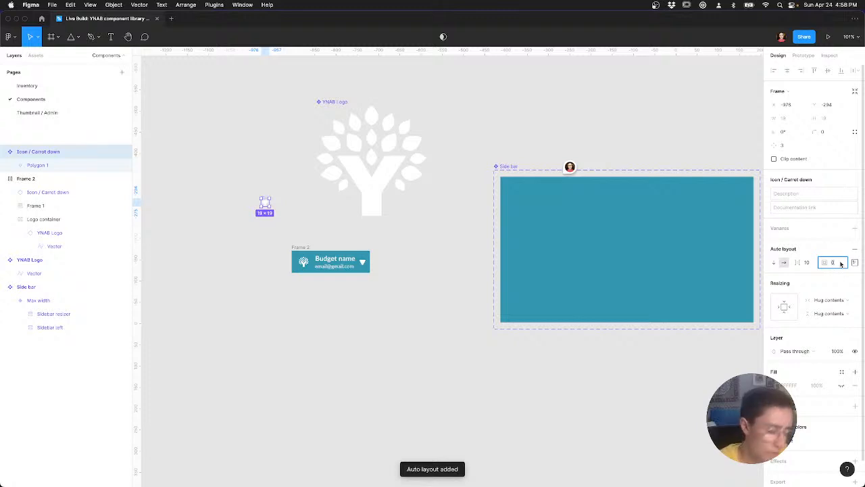
pyautogui.write('4')
pyautogui.press('Return')
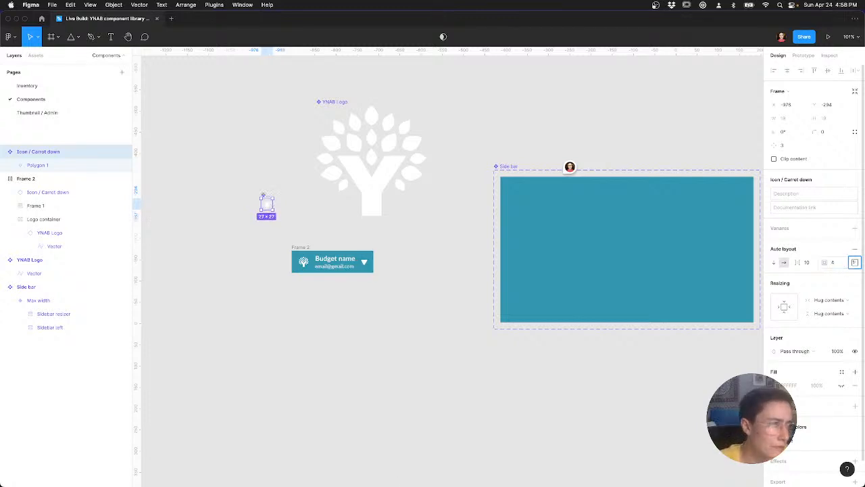
pyautogui.click(855, 262)
pyautogui.write('2')
pyautogui.press('Tab')
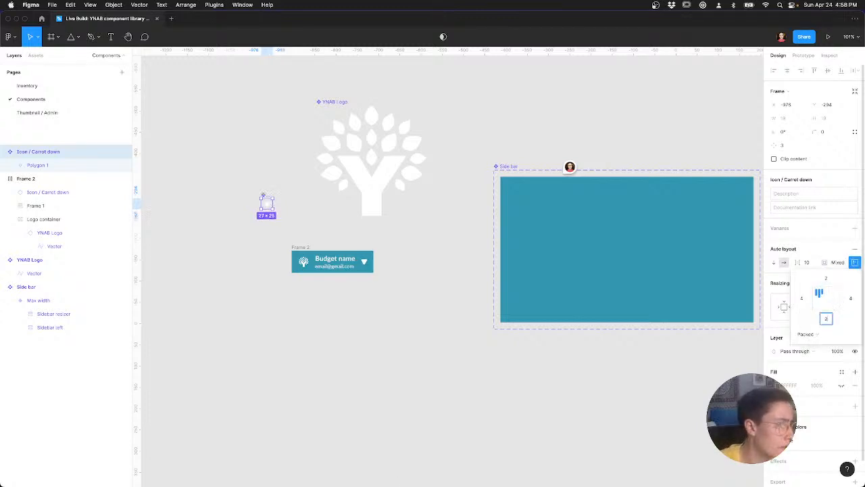
pyautogui.write('2')
pyautogui.press('Tab')
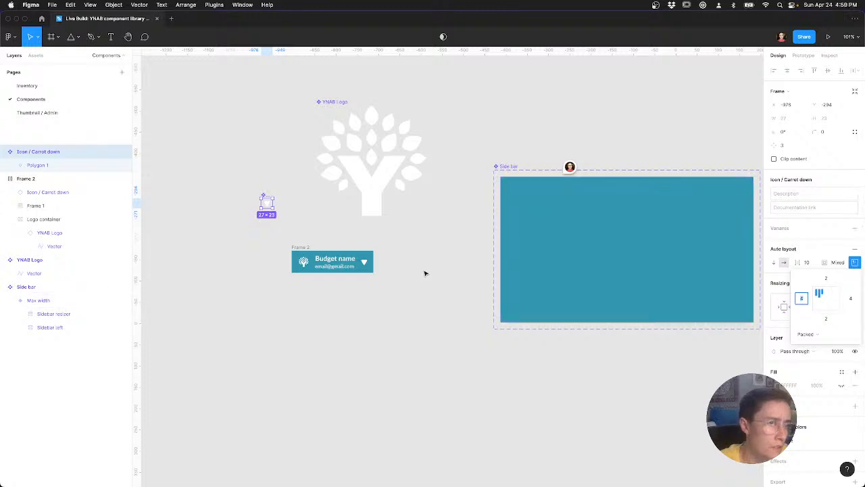
pyautogui.click(276, 209)
# Step: Reduce the height of the triangle in the Icon / Carrot down component to 13, keeping its width at 19
pyautogui.scroll(10, 279, 212)
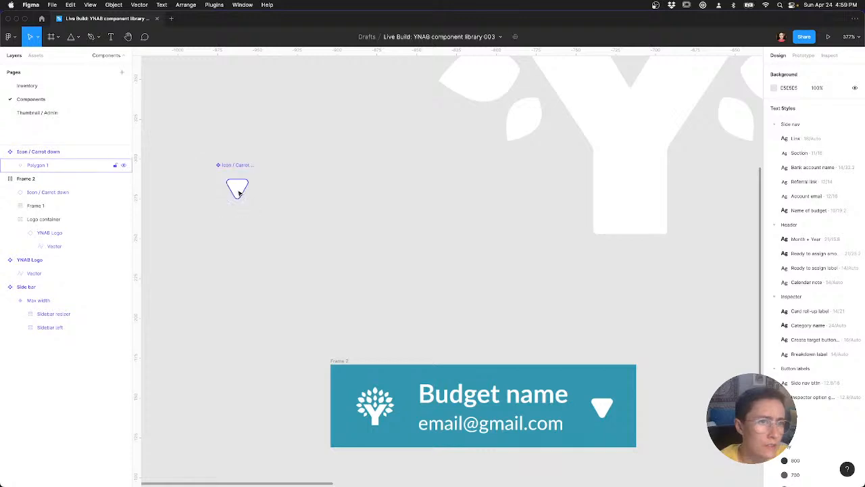
pyautogui.click(238, 194)
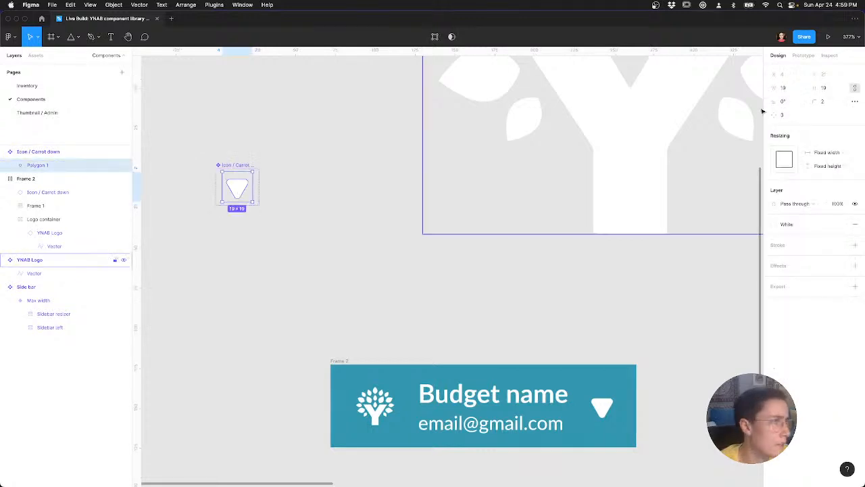
pyautogui.click(824, 89)
pyautogui.press('Down')
pyautogui.press('Down')
pyautogui.press('Down')
pyautogui.press('Down')
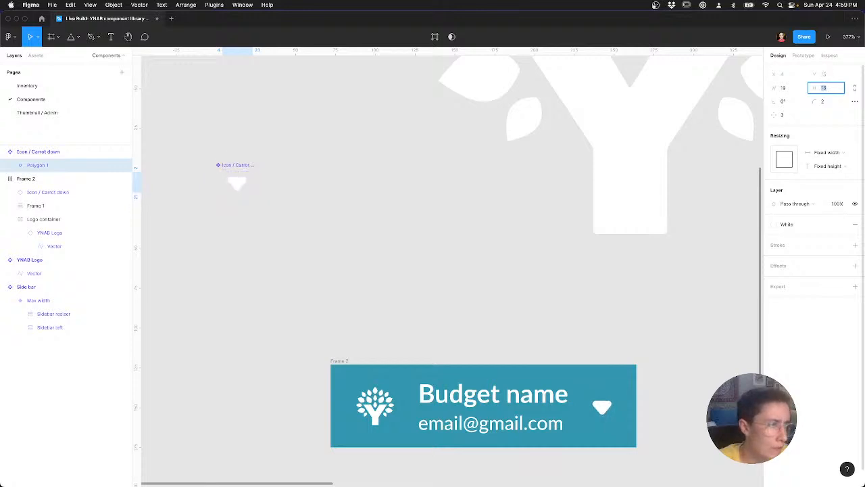
# Step: Set the triangle's corner radius to 1.5
pyautogui.click(821, 102)
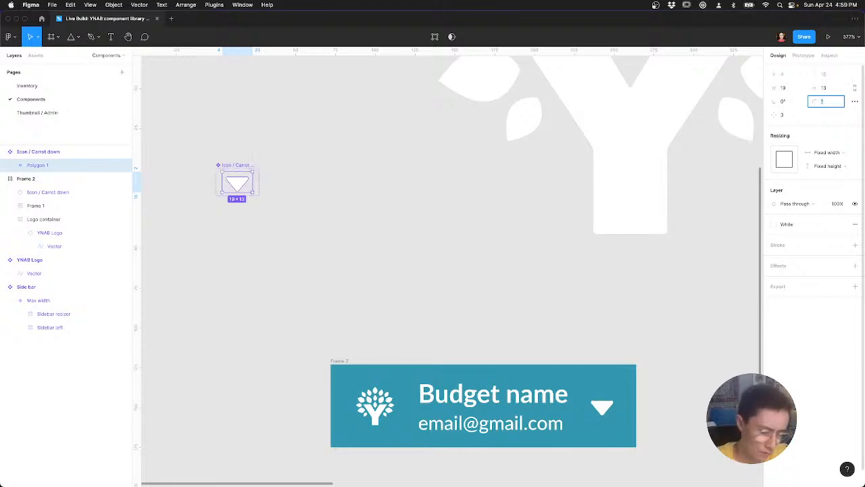
pyautogui.press('Tab')
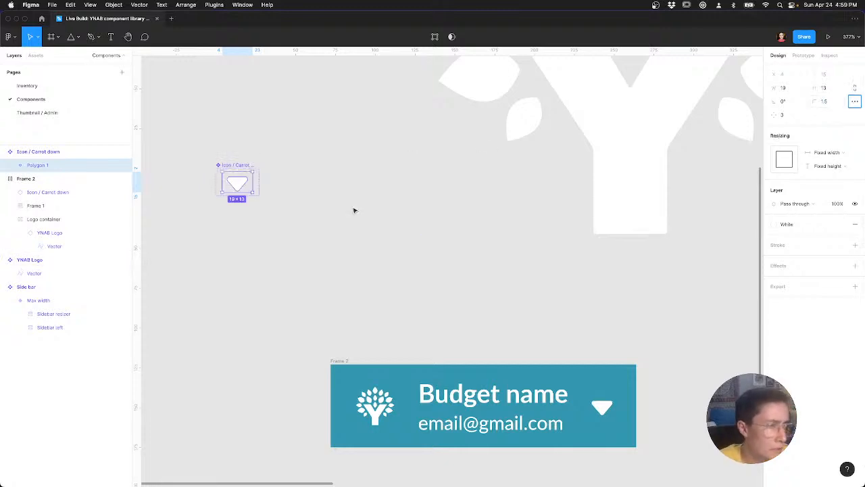
pyautogui.press('Escape')
# Step: Compare the icon with the arrow in Firefox, return to Figma and set the triangle's corner radius to 1
pyautogui.press('super+Tab')
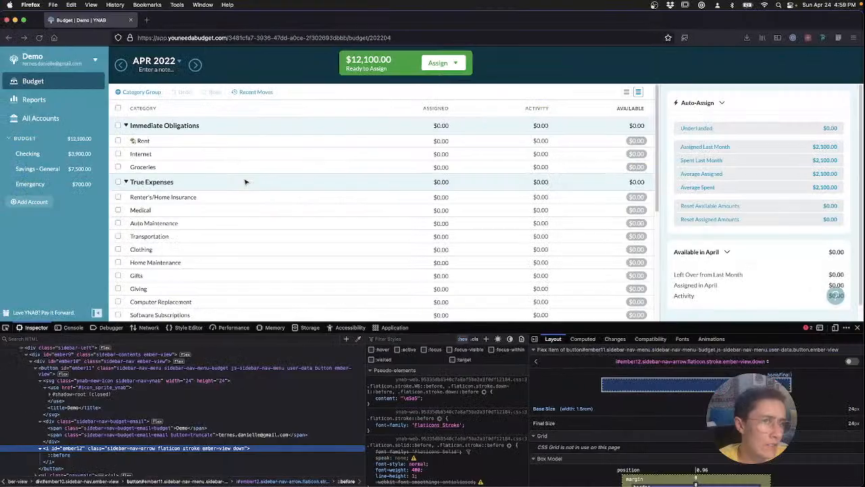
pyautogui.press('super+Tab')
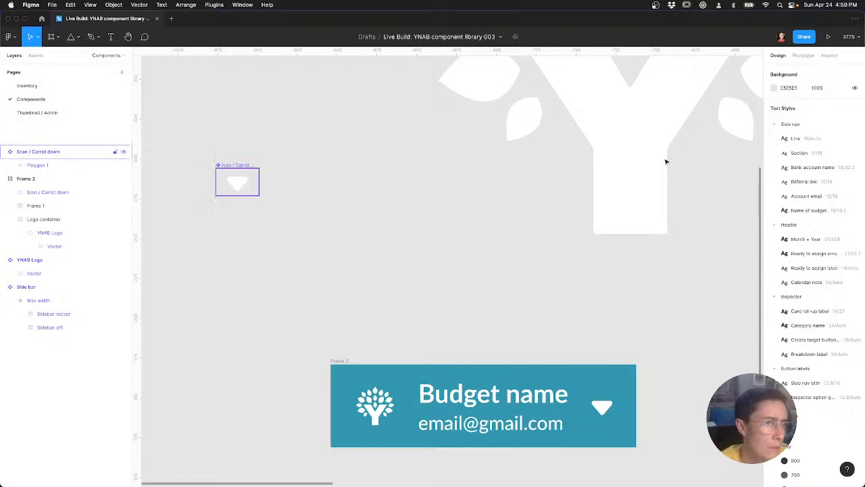
pyautogui.doubleClick(241, 183)
pyautogui.click(828, 103)
pyautogui.write('1')
pyautogui.press('Tab')
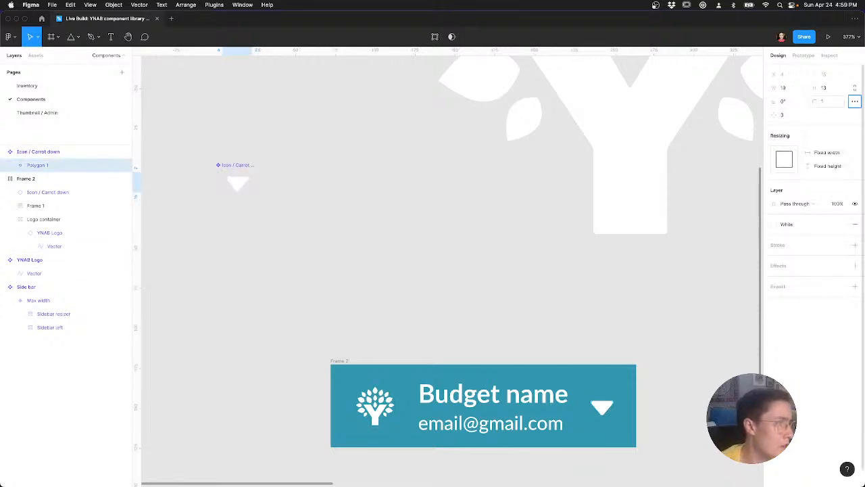
pyautogui.click(457, 243)
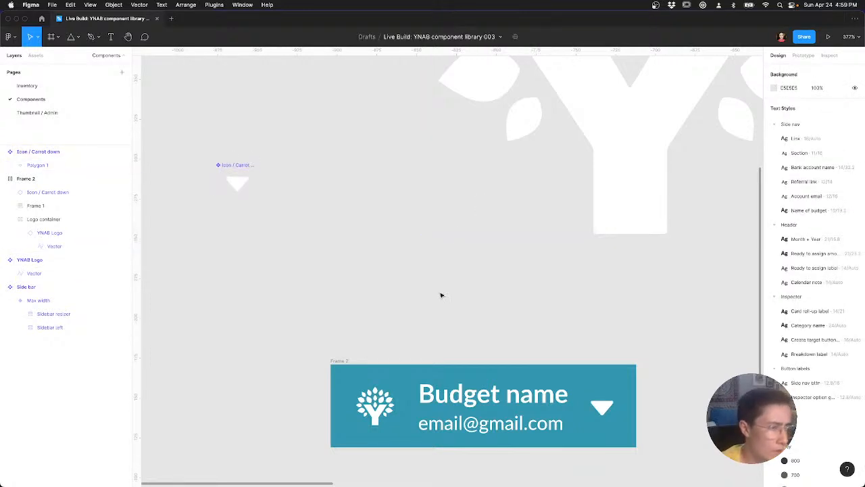
# Step: Compare the web app's arrow with the dimensions of the carrot icon instance in Frame 2 and its main component
pyautogui.press('super+Tab')
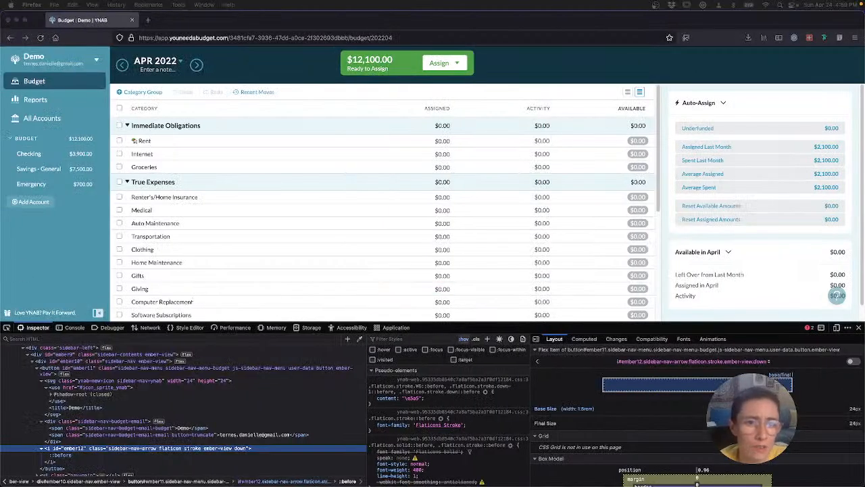
pyautogui.hotkey('ctrl', 'Right')
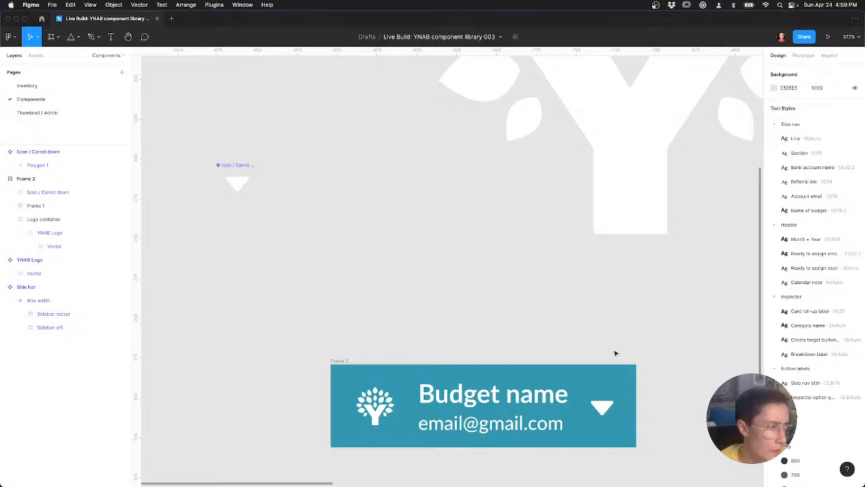
pyautogui.doubleClick(602, 407)
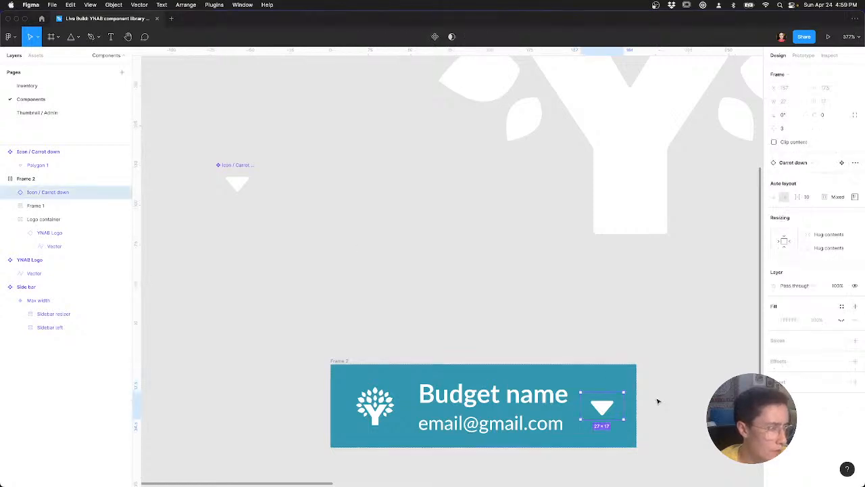
pyautogui.press('Escape')
pyautogui.click(244, 194)
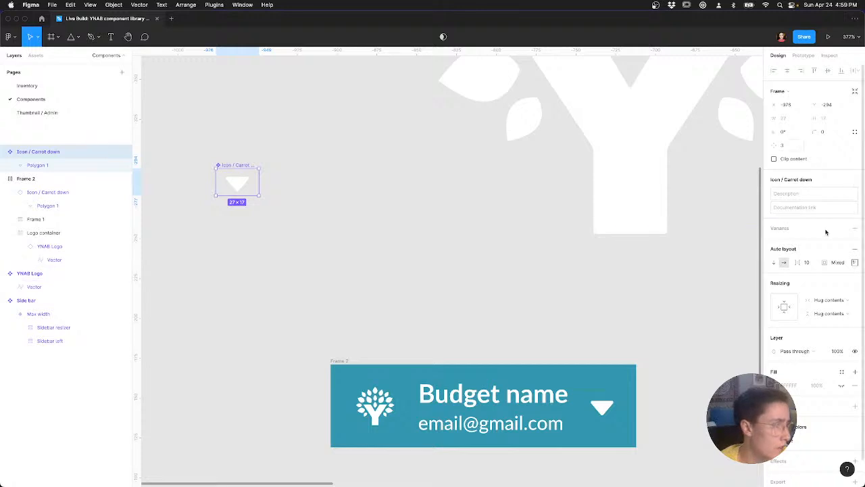
pyautogui.doubleClick(231, 184)
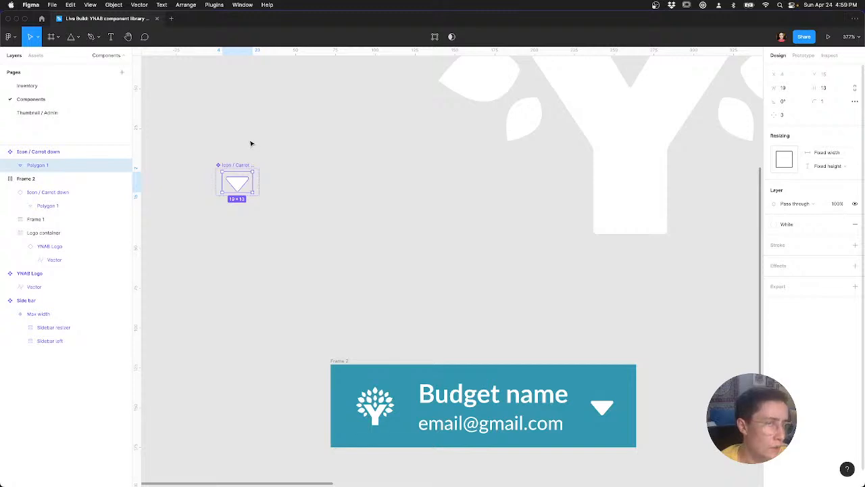
# Step: Set the Icon / Carrot down component's left padding to 2 and its right padding to 3
pyautogui.press('Escape')
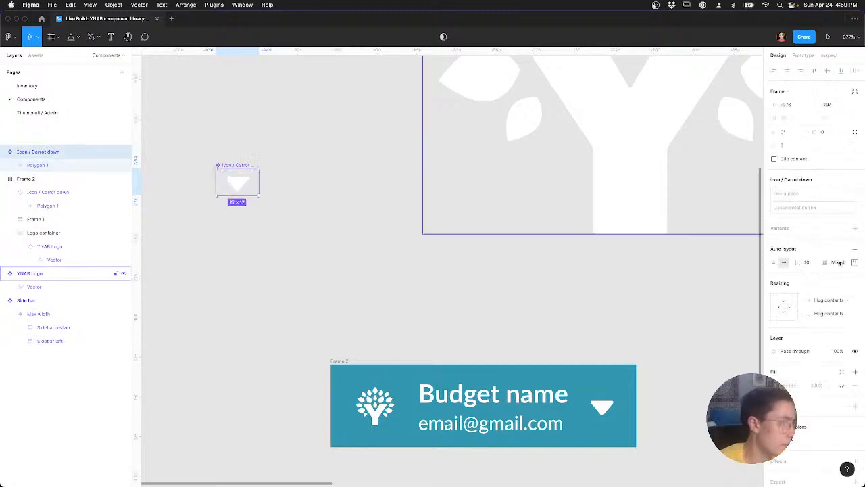
pyautogui.click(854, 261)
pyautogui.click(801, 299)
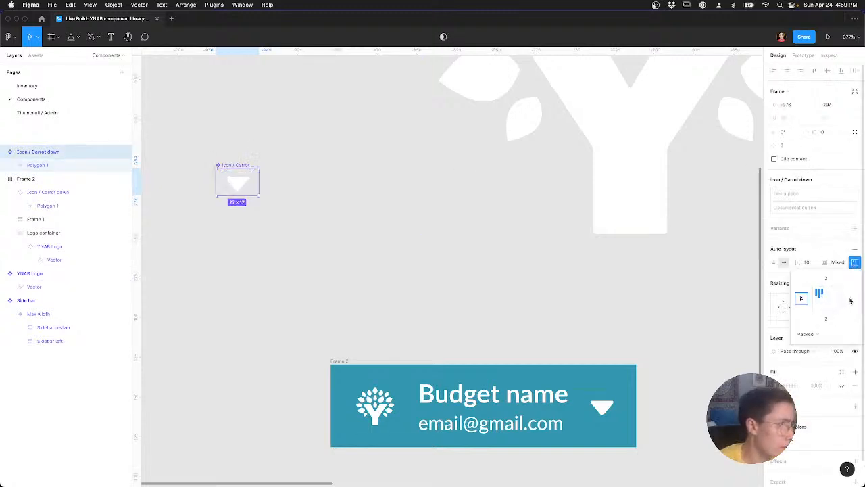
pyautogui.write('3')
pyautogui.press('Tab')
pyautogui.write('3')
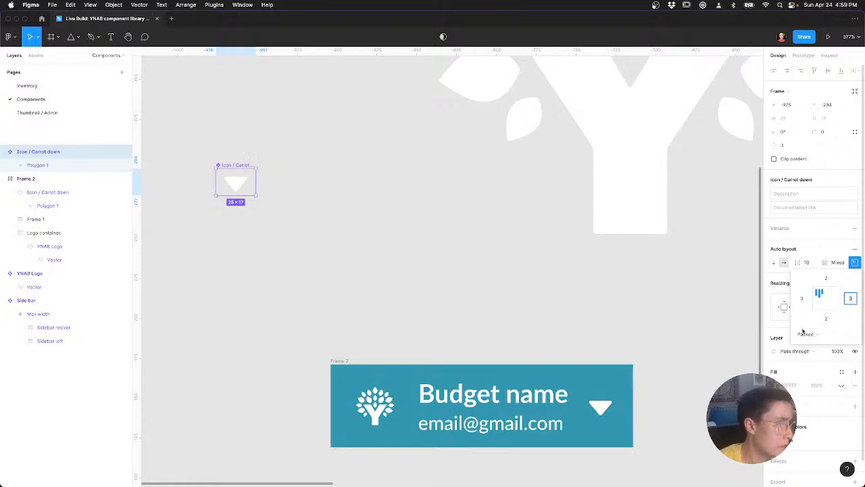
pyautogui.press('Return')
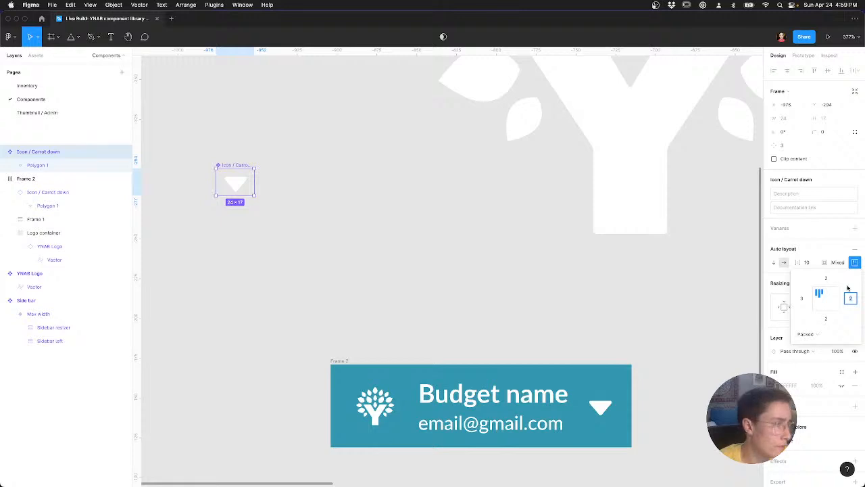
pyautogui.click(805, 298)
pyautogui.write('2')
pyautogui.click(853, 300)
pyautogui.write('3')
pyautogui.press('Return')
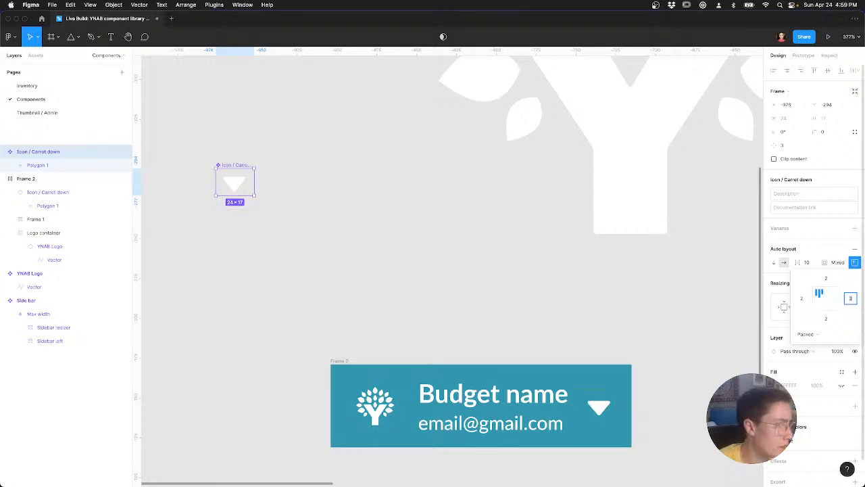
# Step: Switch to Firefox, inspect the padding and margin of the sidebar menu button in the web app, and return to Figma
pyautogui.press('super+Tab')
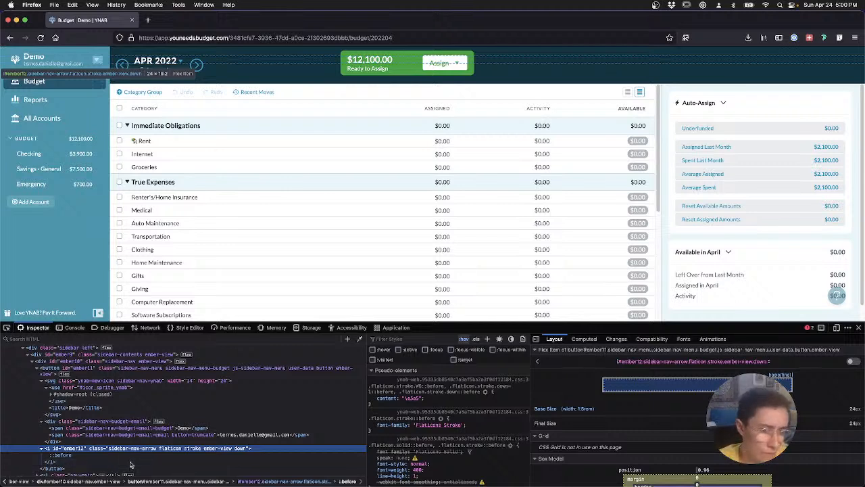
pyautogui.press('super+Tab')
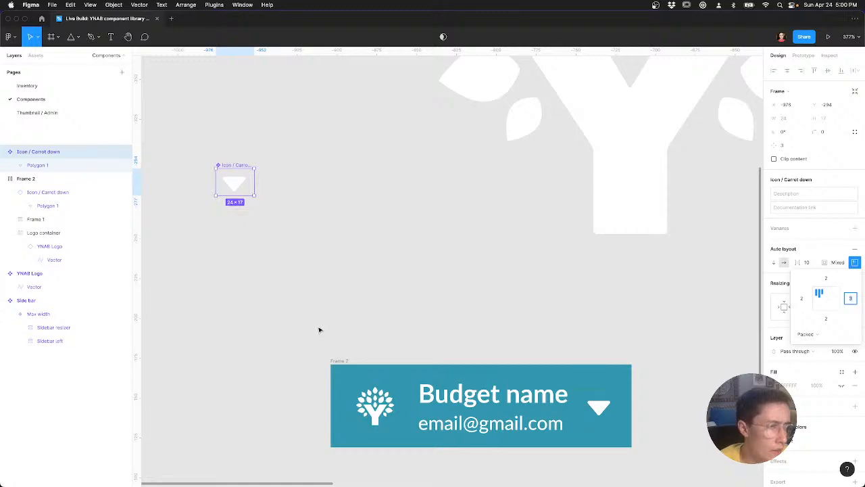
pyautogui.press('super+Tab')
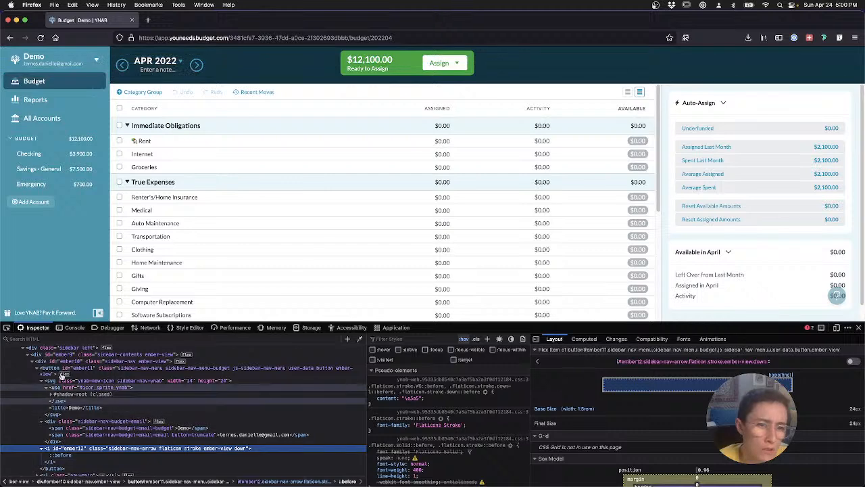
pyautogui.click(72, 370)
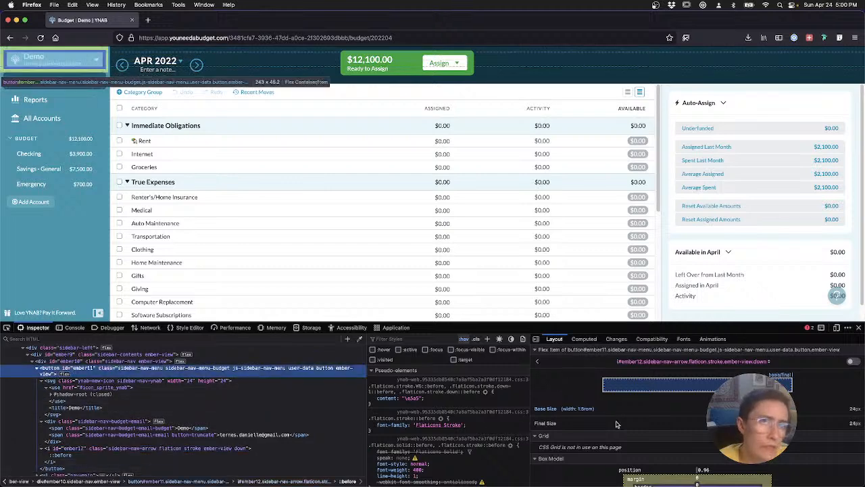
pyautogui.scroll(-1, 616, 424)
pyautogui.scroll(-1, 589, 460)
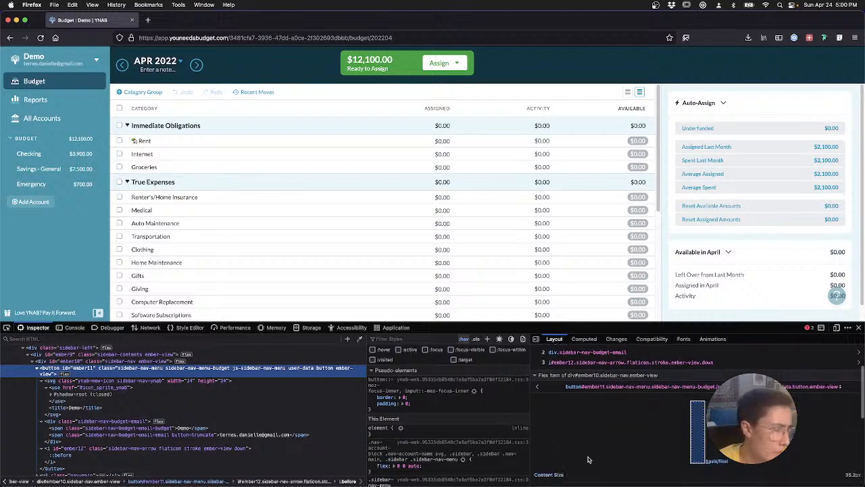
pyautogui.scroll(3, 588, 459)
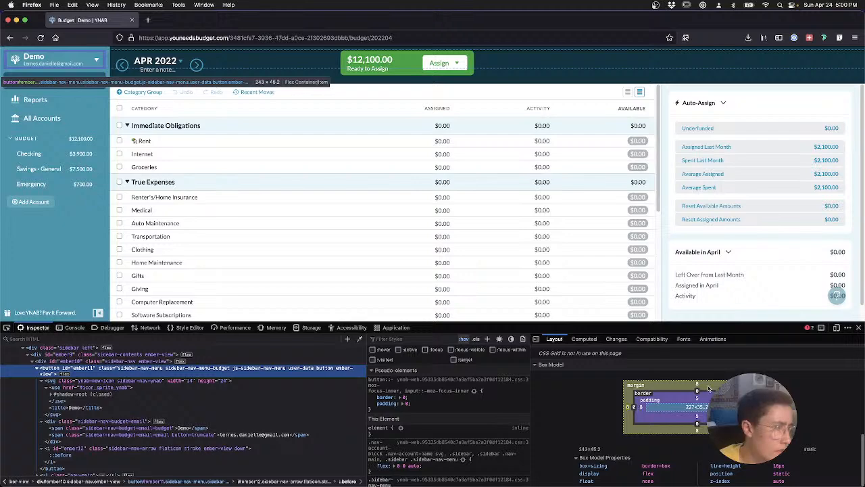
pyautogui.hotkey('ctrl', 'Right')
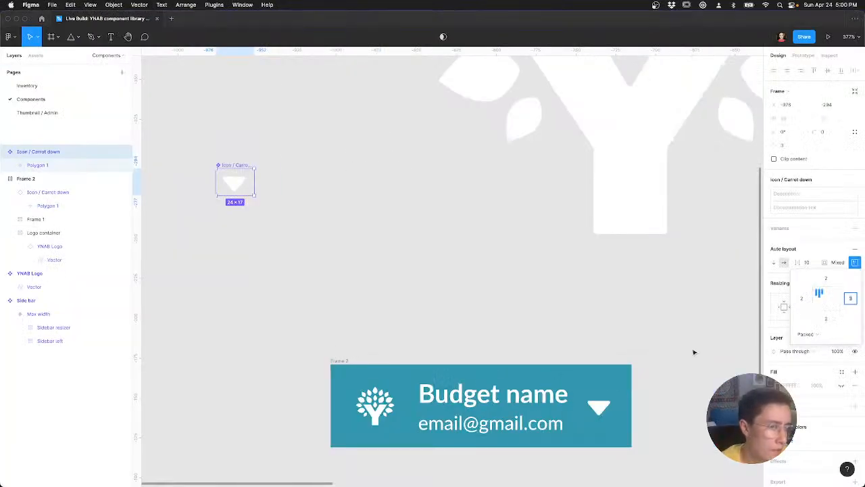
# Step: Set Frame 2's auto layout padding to 16 on the left and right and 13 on the top and bottom
pyautogui.click(339, 361)
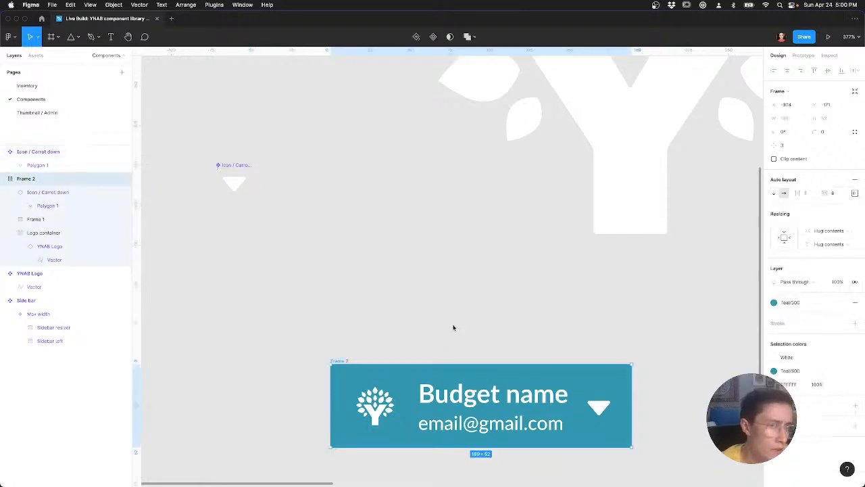
pyautogui.click(853, 194)
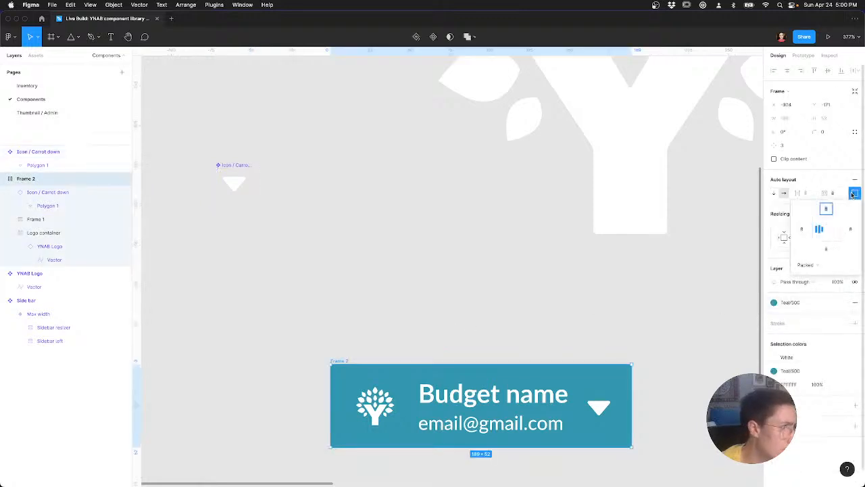
pyautogui.click(804, 231)
pyautogui.write('16')
pyautogui.press('Tab')
pyautogui.write('16')
pyautogui.click(829, 210)
pyautogui.write('13')
pyautogui.click(826, 251)
pyautogui.write('13')
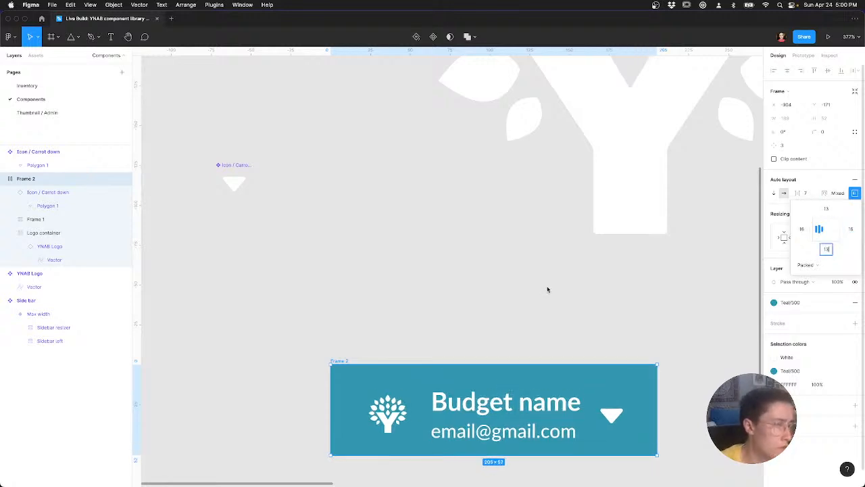
pyautogui.press('Tab')
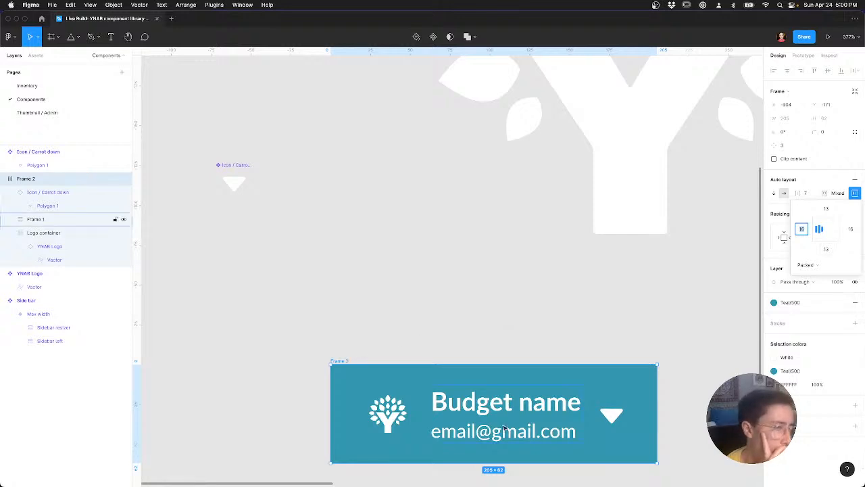
# Step: Widen Frame 2 to about 308 by extending its right edge
pyautogui.hscroll(5, 315, 349)
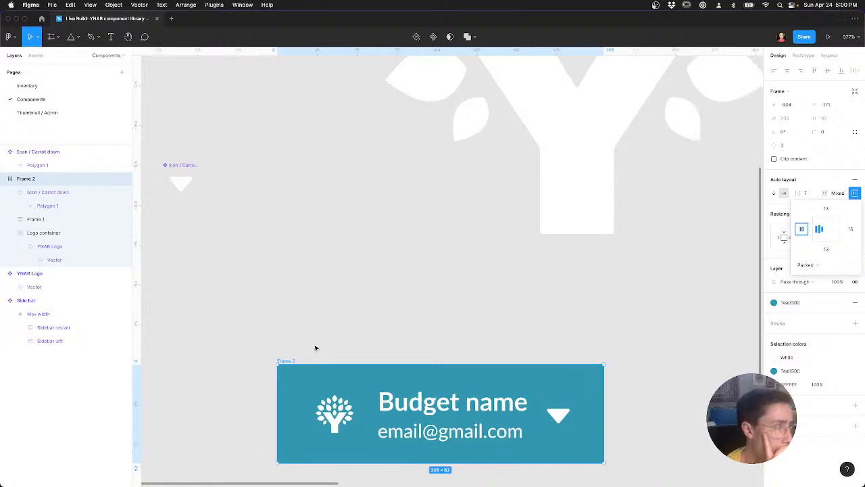
pyautogui.scroll(-5, 315, 348)
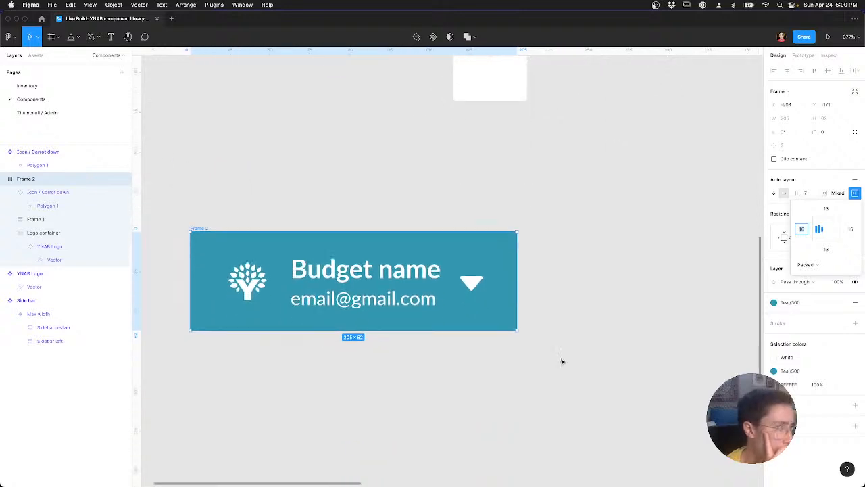
pyautogui.click(535, 383)
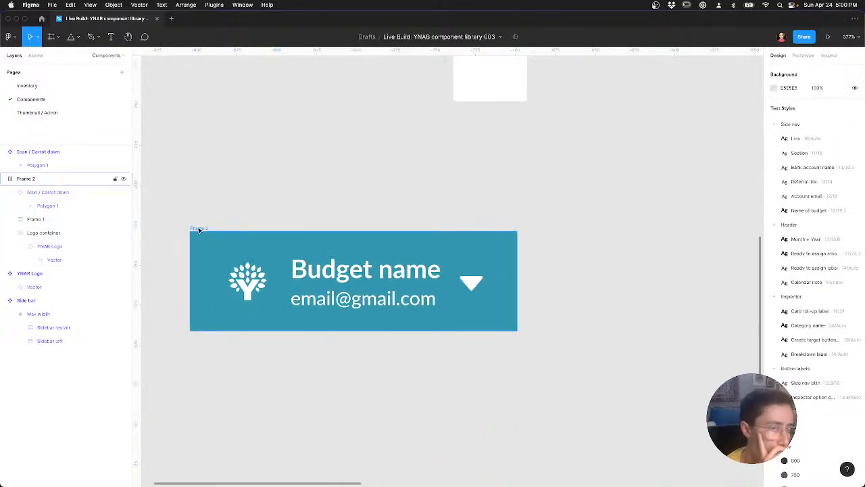
pyautogui.click(201, 230)
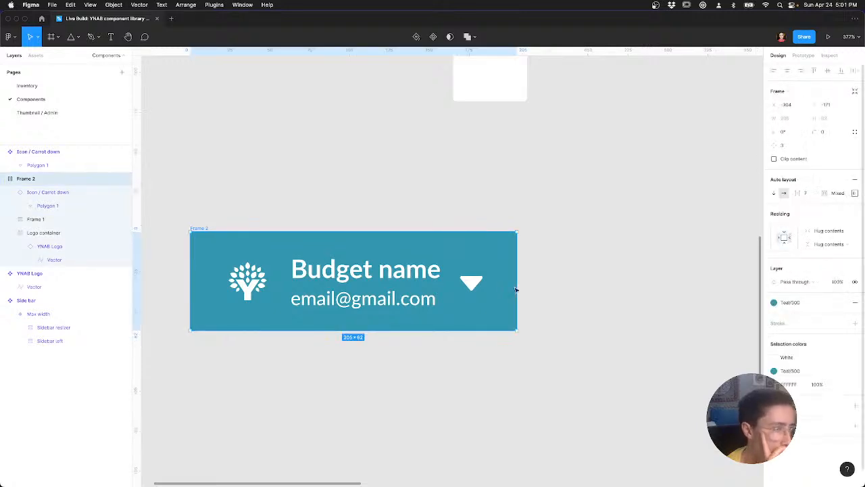
pyautogui.moveTo(518, 284); pyautogui.dragTo(680, 282)
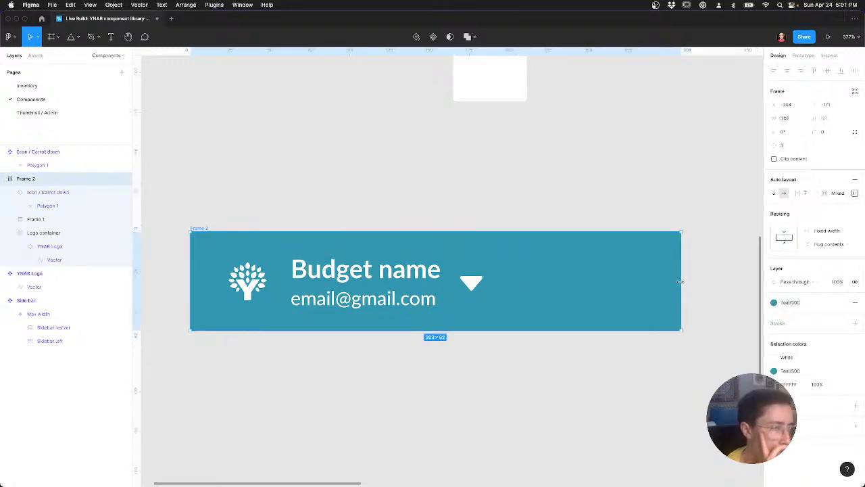
# Step: Widen the web app's sidebar in Firefox to examine how its header elements stretch, and return to Figma
pyautogui.hotkey('ctrl', 'Left')
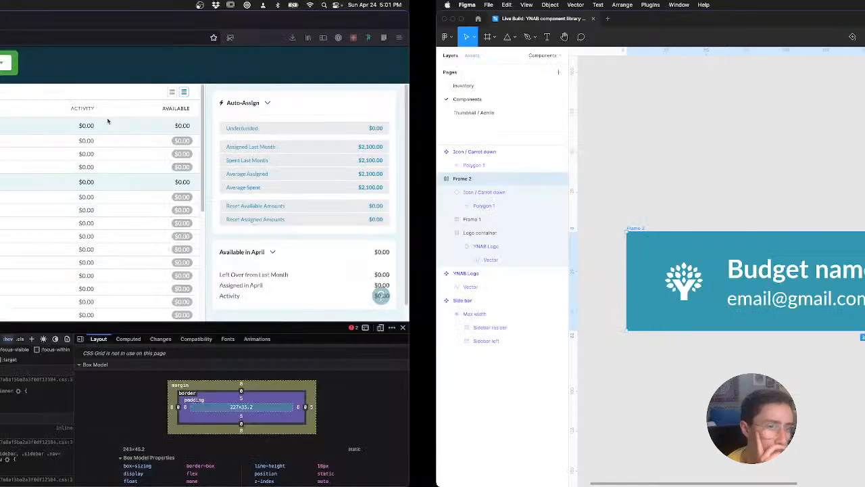
pyautogui.moveTo(110, 138); pyautogui.dragTo(153, 145)
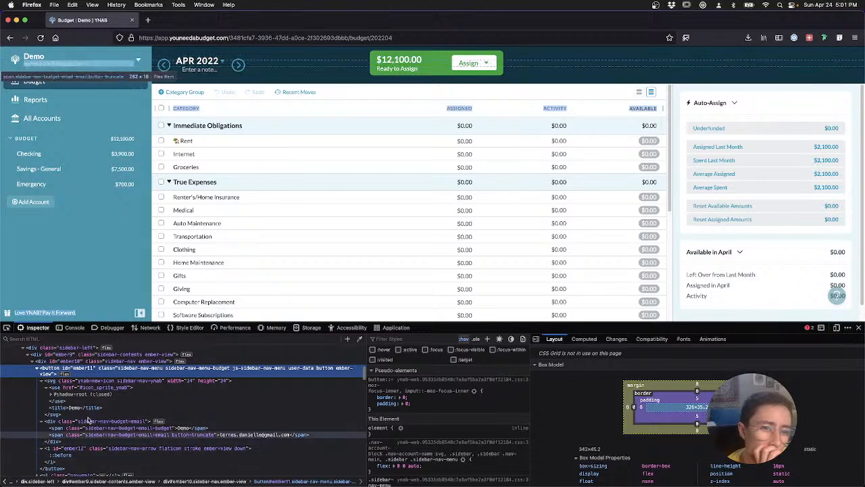
pyautogui.hotkey('ctrl', 'Right')
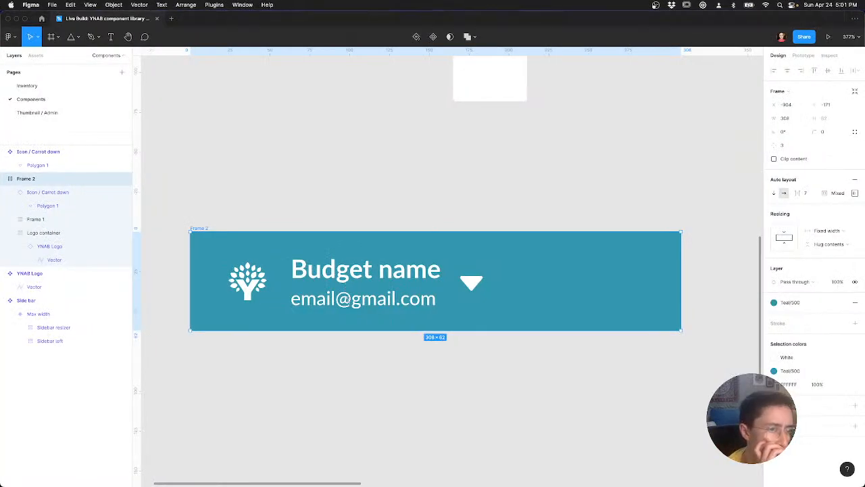
# Step: Set Frame 1, holding the two text layers, to fill the container's width and resize Frame 2 to about 307 wide
pyautogui.doubleClick(348, 299)
pyautogui.click(44, 220)
pyautogui.click(833, 199)
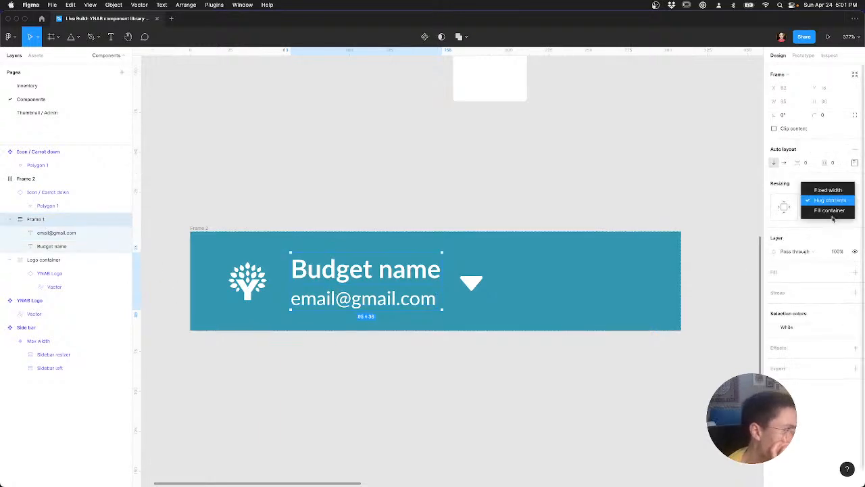
pyautogui.click(831, 209)
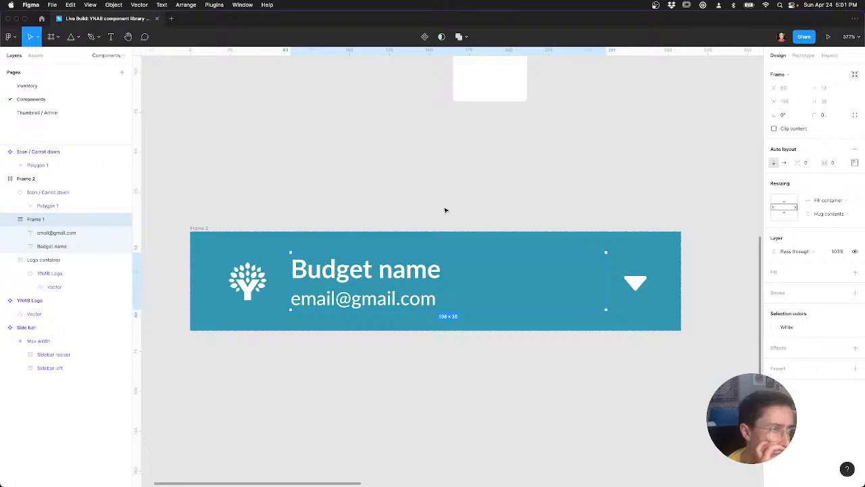
pyautogui.click(219, 212)
pyautogui.click(369, 271)
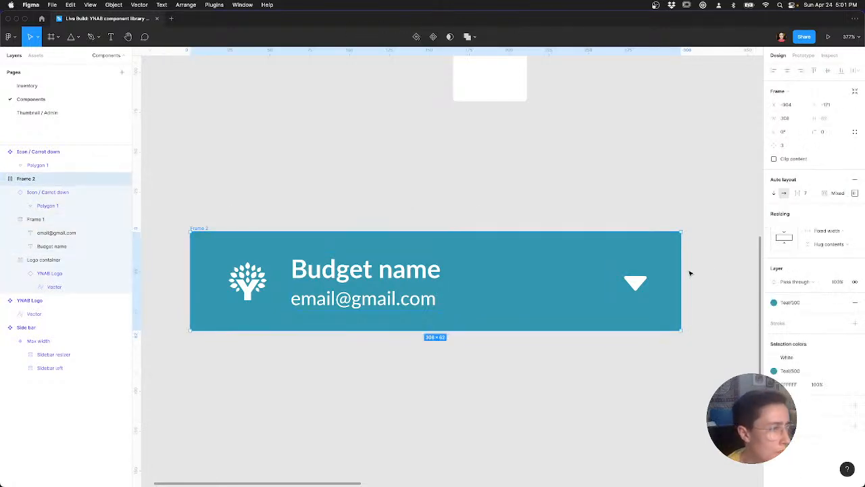
pyautogui.moveTo(681, 271)
pyautogui.mouseDown()
pyautogui.moveTo(598, 266)
pyautogui.moveTo(679, 270)
pyautogui.mouseUp()
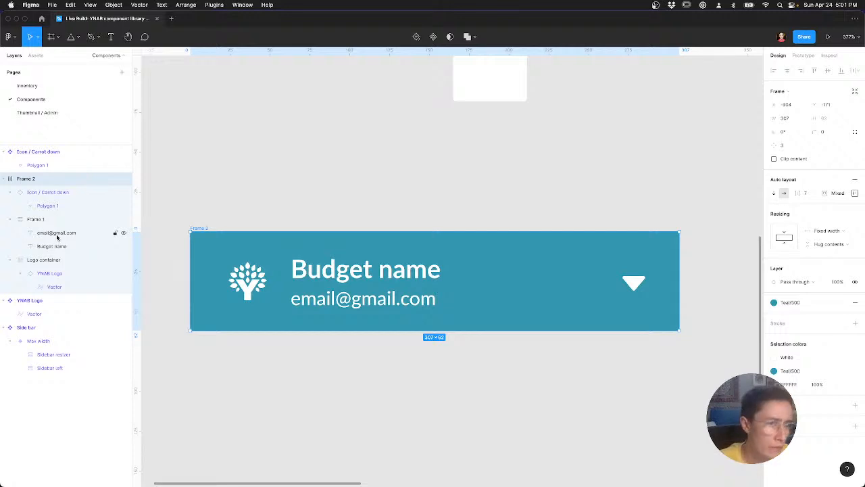
# Step: Rename the email text layer inside Frame 1 as "Account email"
pyautogui.click(67, 236)
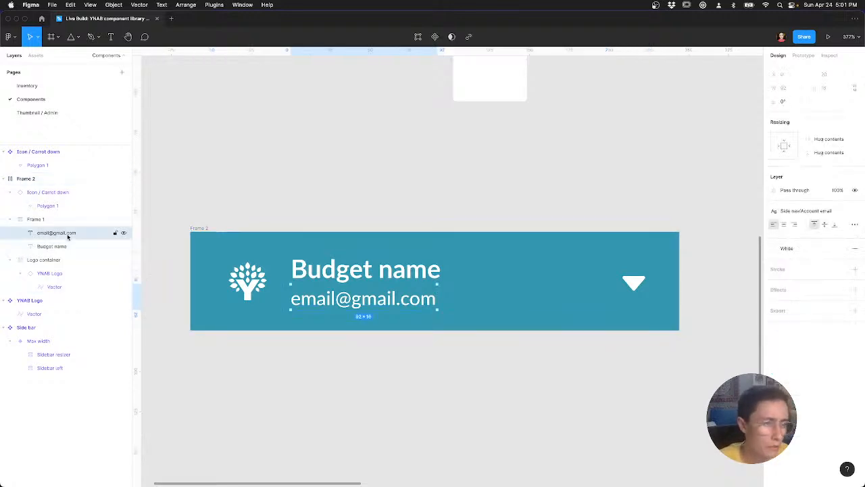
pyautogui.doubleClick(67, 235)
pyautogui.write('Account email')
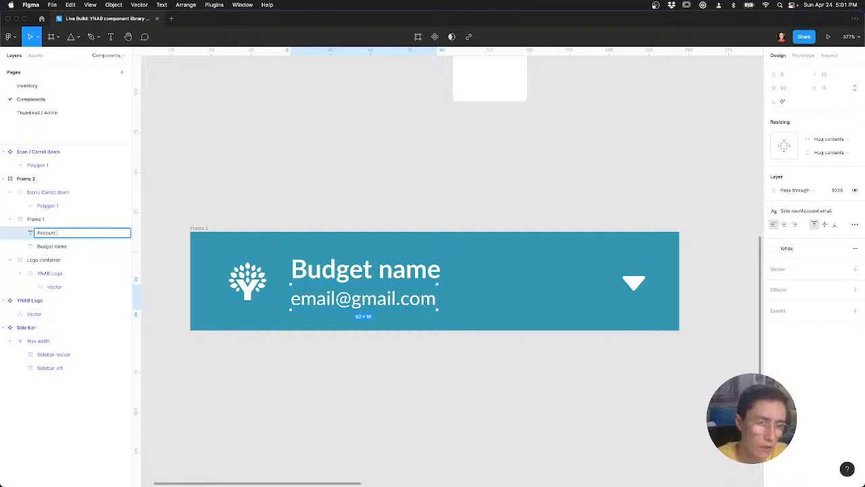
pyautogui.press('Return')
pyautogui.click(59, 247)
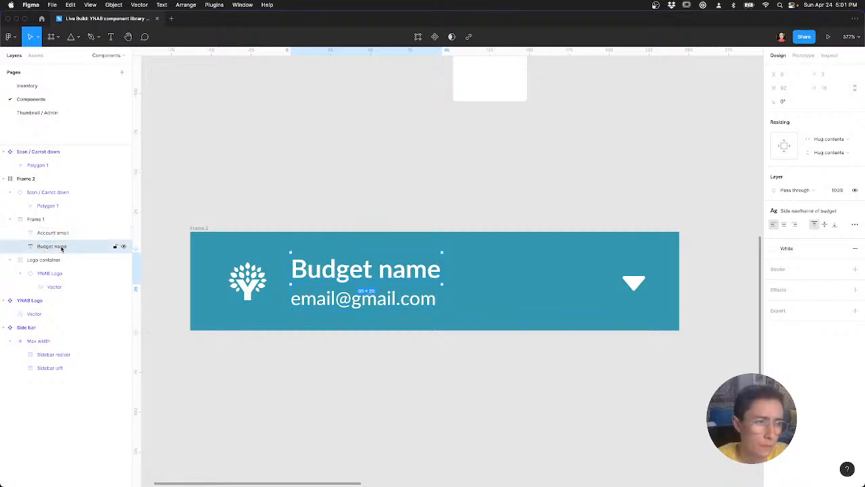
# Step: Check the text container's class name in Firefox and rename Frame 1 in Figma as "Budget email"
pyautogui.click(40, 220)
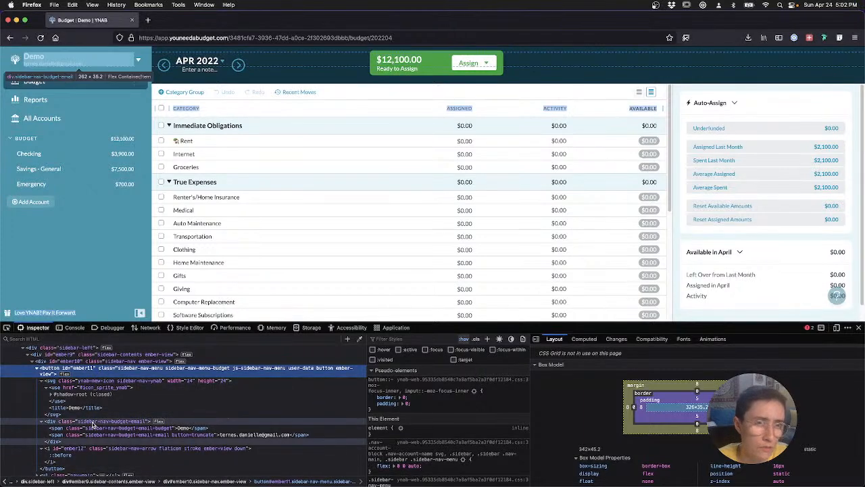
pyautogui.click(63, 425)
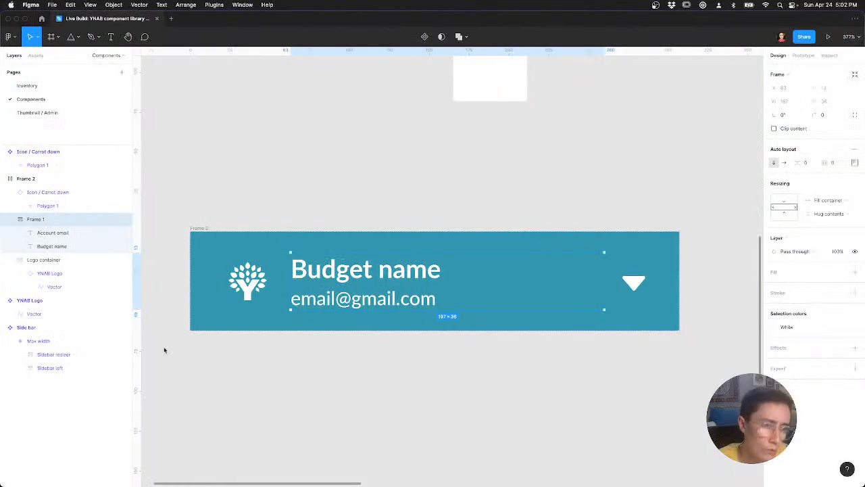
pyautogui.doubleClick(42, 223)
pyautogui.write('Budget')
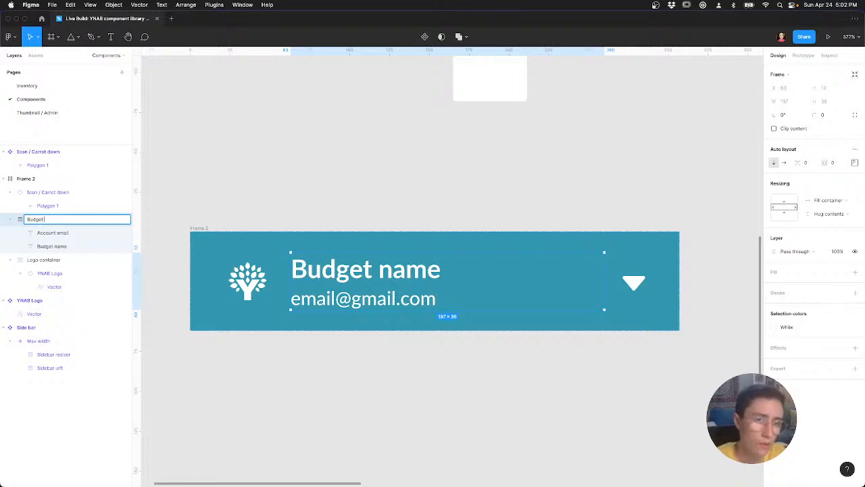
pyautogui.write(' email')
pyautogui.press('Return')
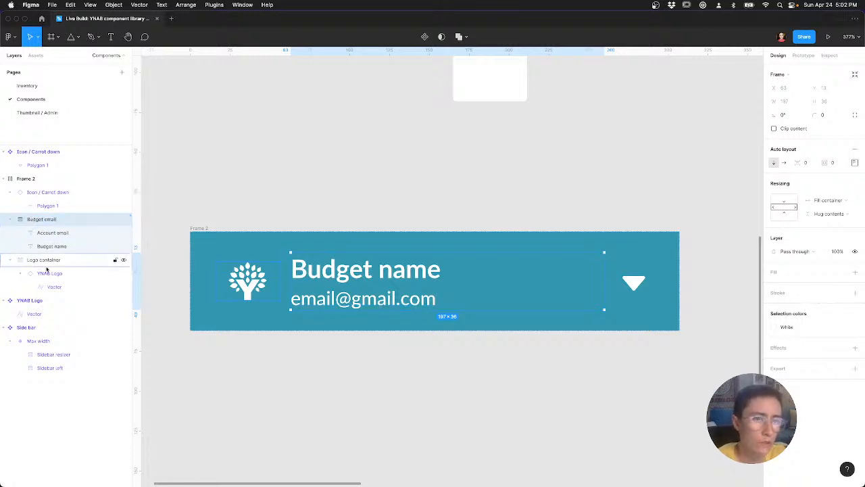
# Step: Collapse the Logo container, Icon / Carrot down and Budget email layers, check each part's extent and select Frame 2
pyautogui.click(44, 264)
pyautogui.click(11, 260)
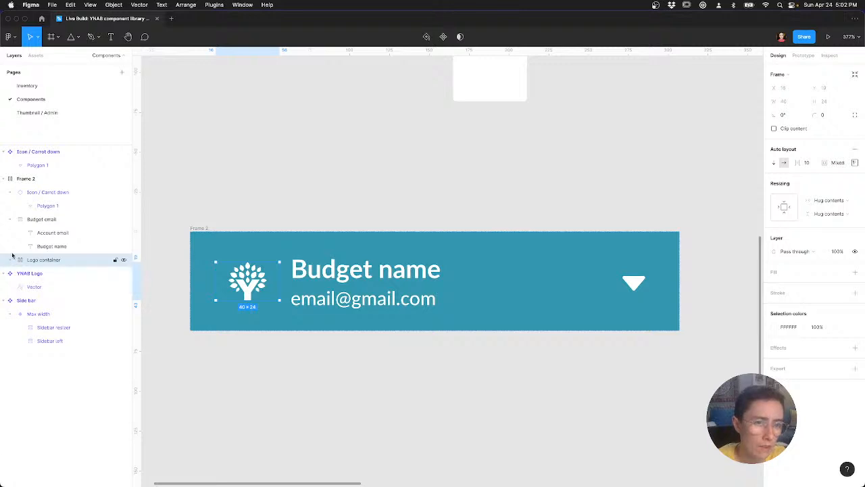
pyautogui.click(46, 193)
pyautogui.click(11, 193)
pyautogui.click(12, 206)
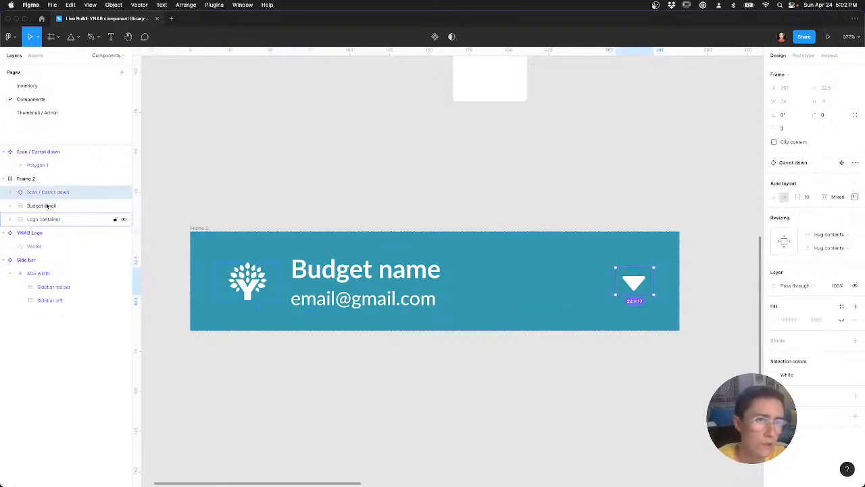
pyautogui.click(46, 207)
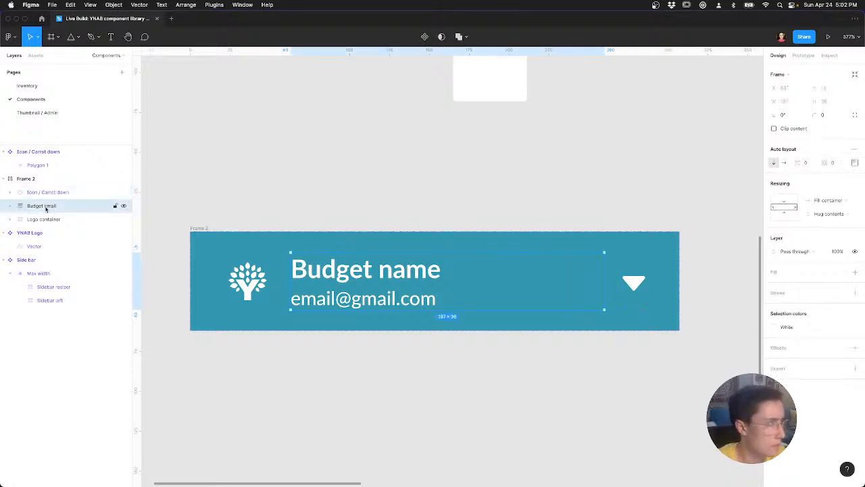
pyautogui.click(45, 221)
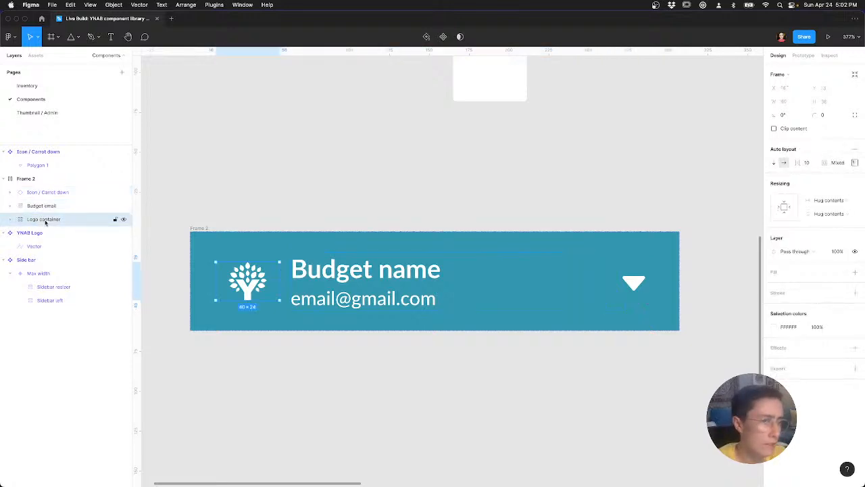
pyautogui.click(41, 183)
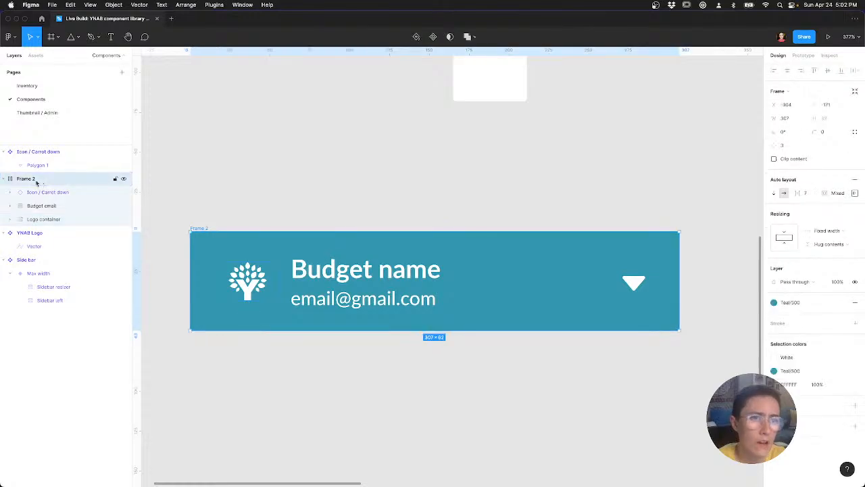
# Step: Check the account header button's class name in Firefox and rename Frame 2 in Figma as "Button / Budget selector"
pyautogui.doubleClick(30, 178)
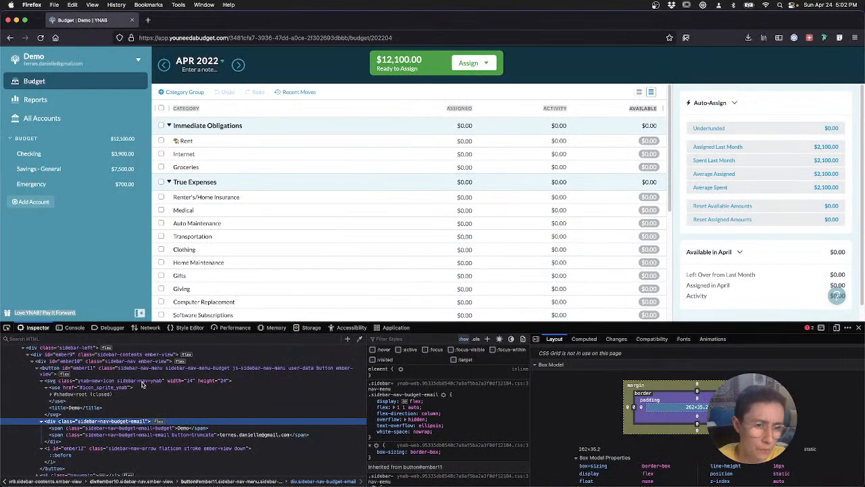
pyautogui.scroll(2, 125, 415)
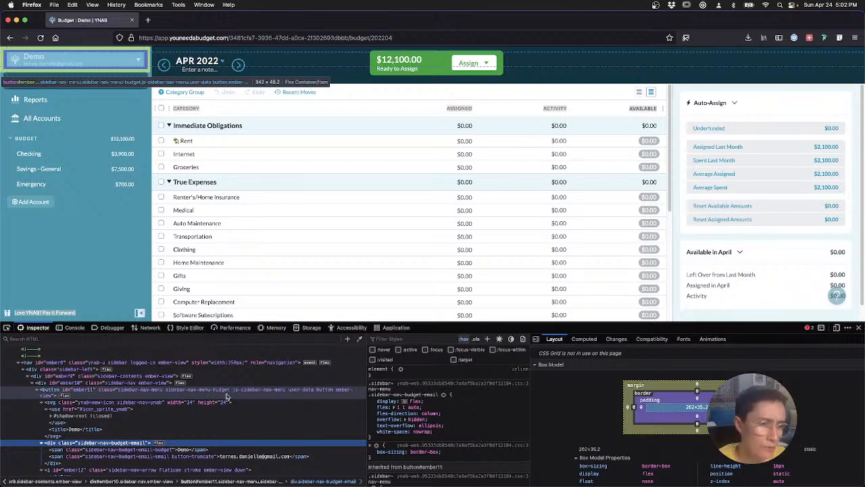
pyautogui.hotkey('ctrl', 'Right')
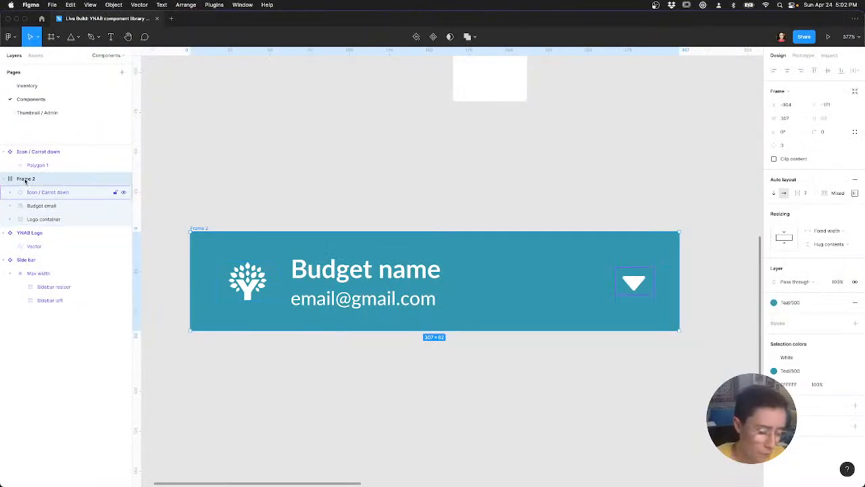
pyautogui.doubleClick(27, 178)
pyautogui.write('Button / Budget selector')
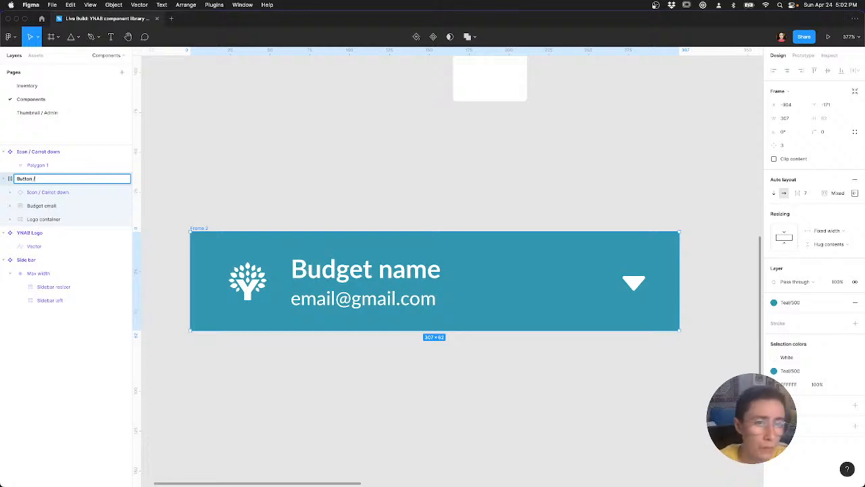
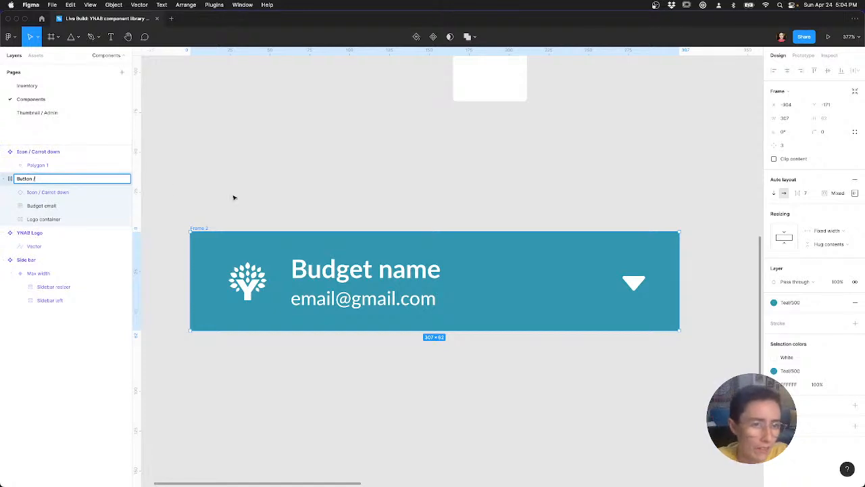
pyautogui.write('Budg')
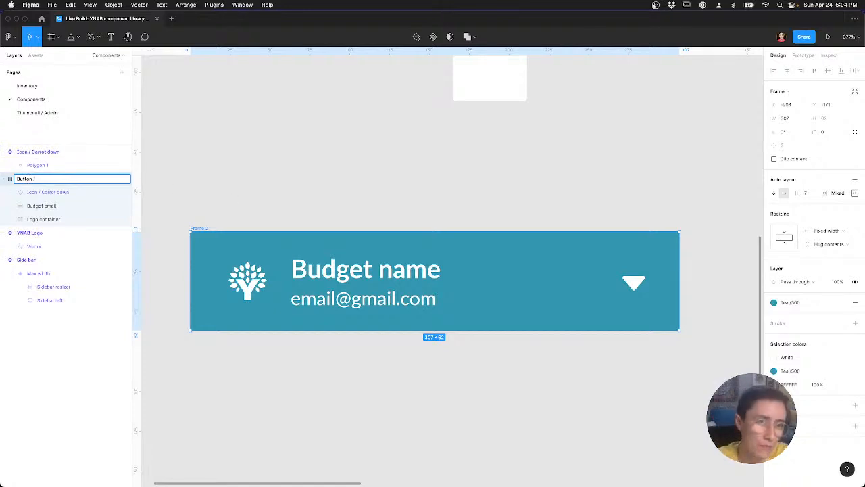
pyautogui.write('et selector')
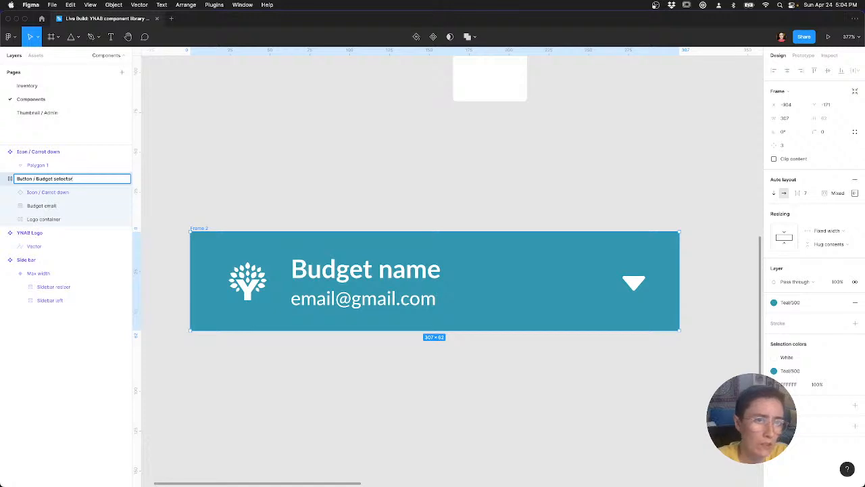
pyautogui.press('Return')
pyautogui.press('Escape')
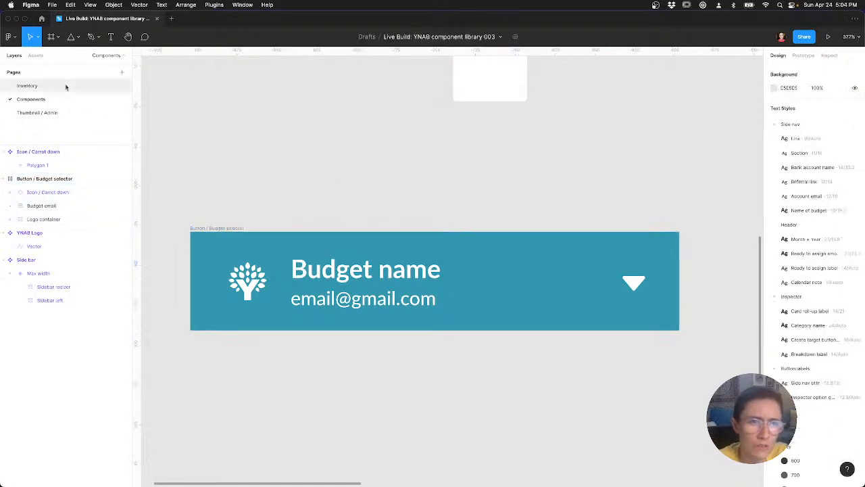
# Step: Look at the header on the Inventory page and rename the Button / Budget selector frame on the Components page as "Button / Budget menu"
pyautogui.click(66, 86)
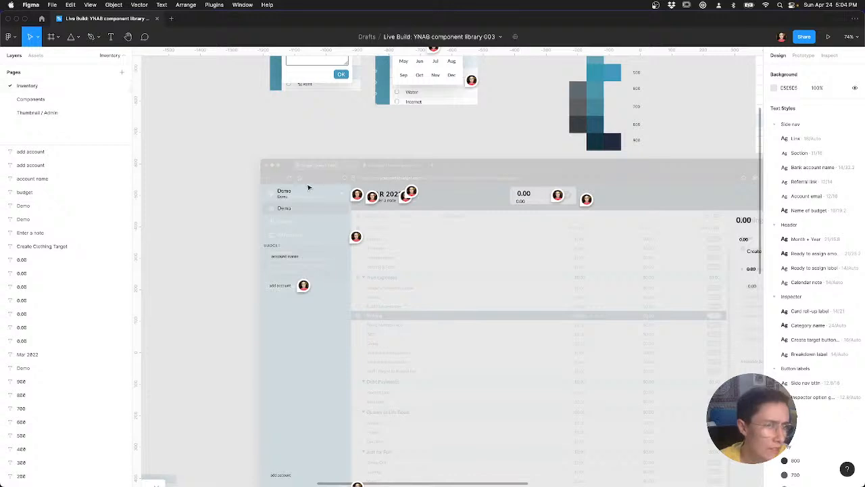
pyautogui.moveTo(359, 197)
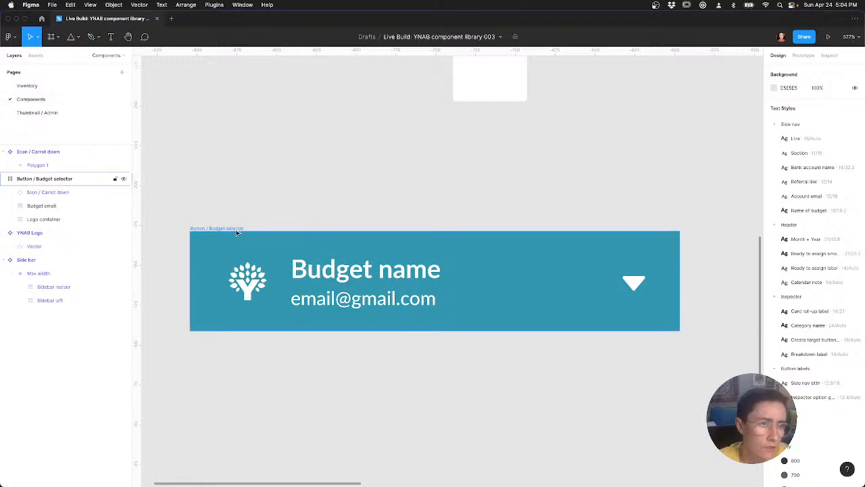
pyautogui.click(237, 231)
pyautogui.hotkey('alt', 'shift', 'Left')
pyautogui.write('menu')
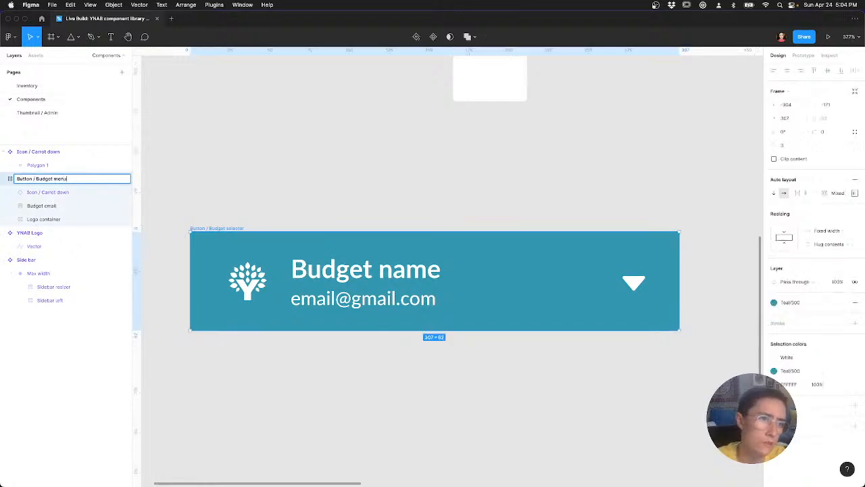
pyautogui.press('Return')
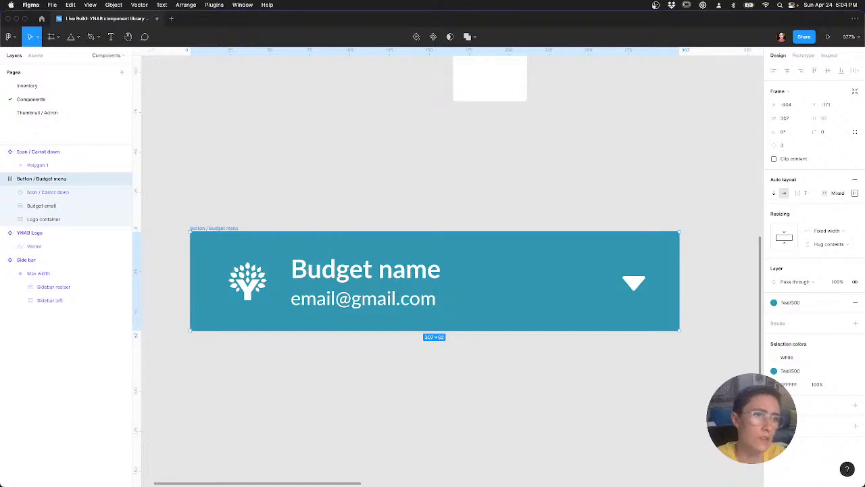
pyautogui.click(321, 192)
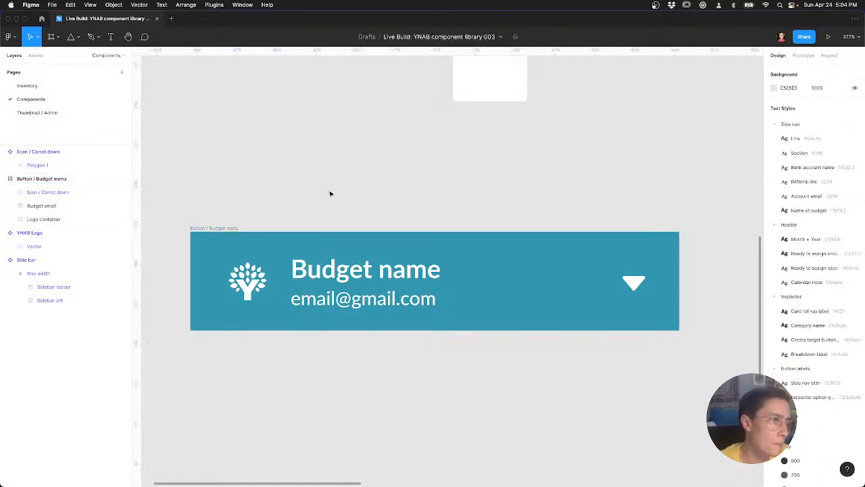
# Step: Move the Button / Budget menu frame into the empty canvas area left of the carrot icon component
pyautogui.scroll(3, 332, 193)
pyautogui.scroll(-5, 332, 193)
pyautogui.click(301, 288)
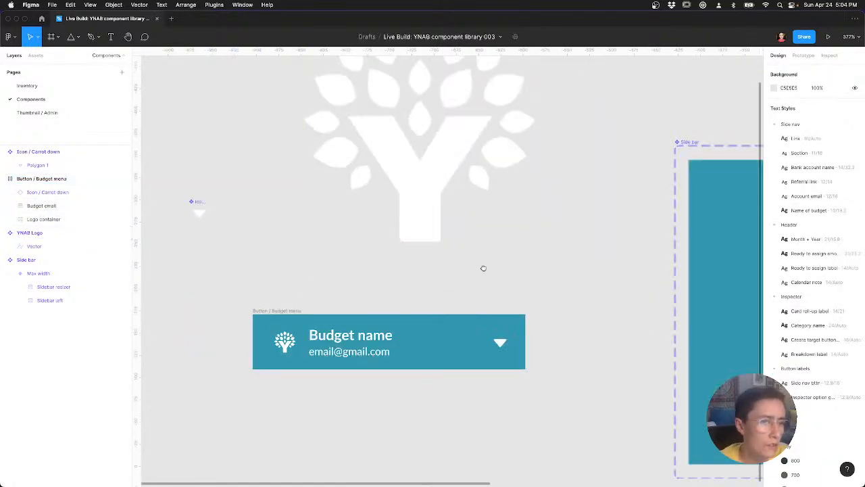
pyautogui.hscroll(-5, 483, 266)
pyautogui.click(514, 287)
pyautogui.moveTo(513, 286); pyautogui.dragTo(169, 282)
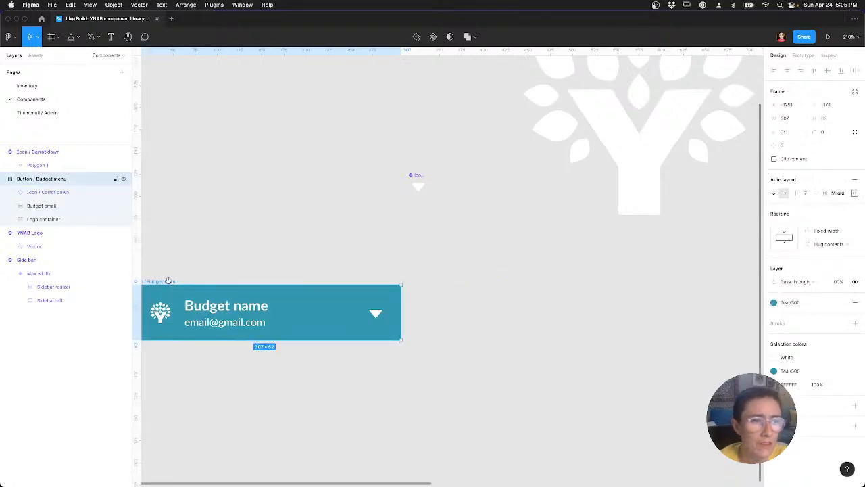
pyautogui.hscroll(-5, 358, 291)
pyautogui.moveTo(363, 294); pyautogui.dragTo(329, 295)
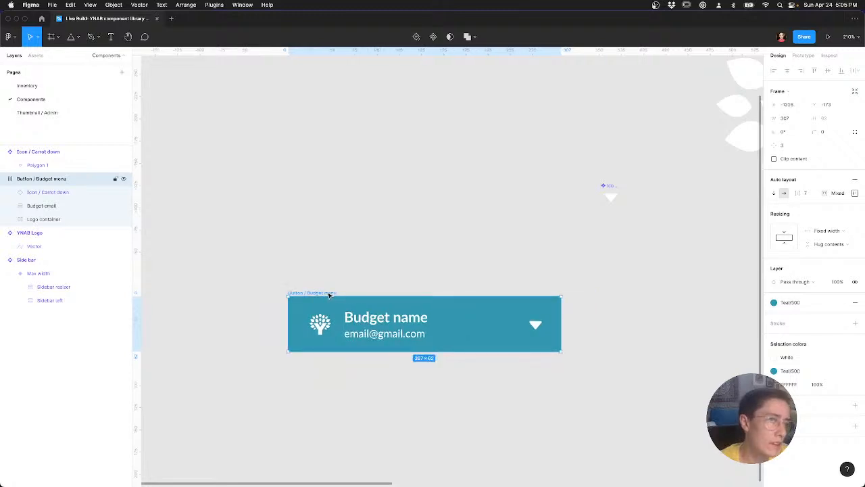
pyautogui.hotkey('ctrl', 'Left')
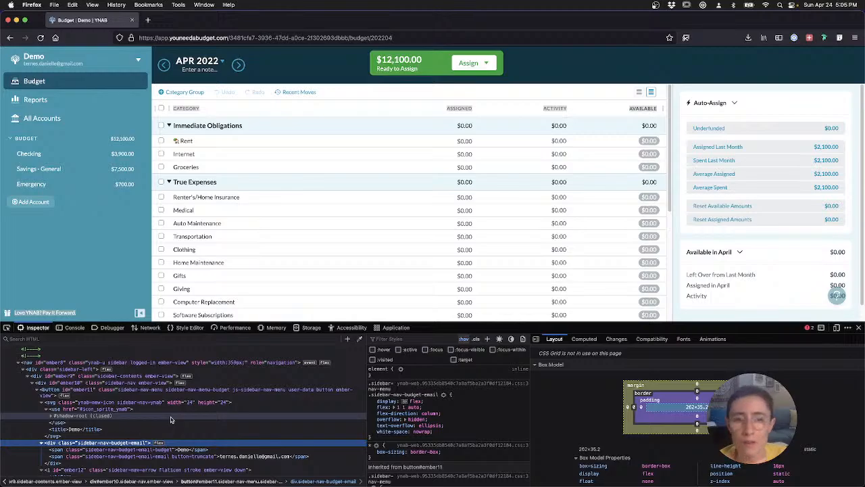
pyautogui.hotkey('ctrl', 'Right')
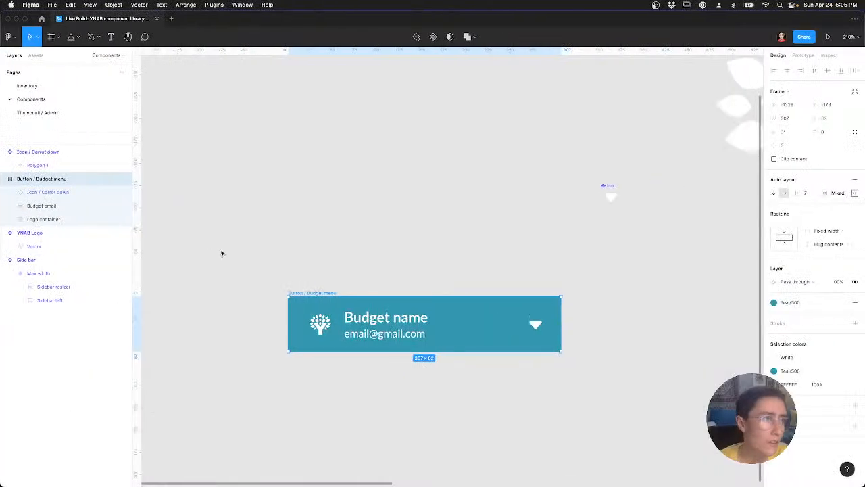
pyautogui.press('Escape')
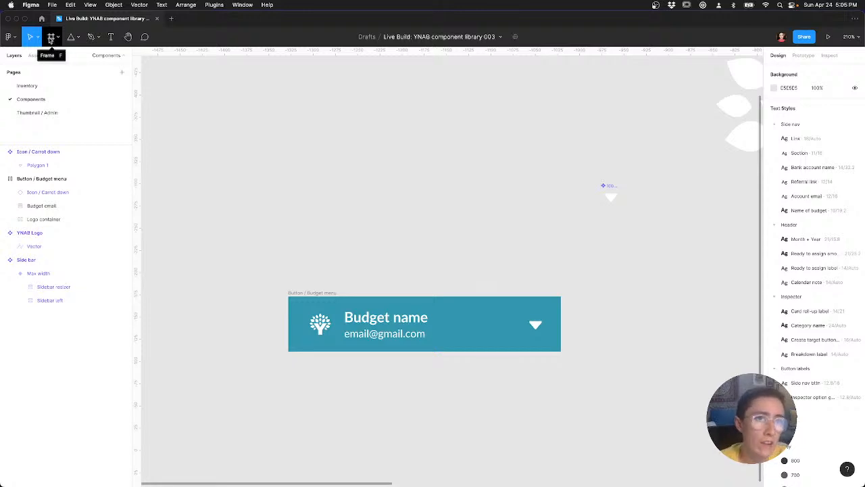
# Step: Draw a frame about 42 × 42 above the Button / Budget menu frame and make it a component named "Swapper"
pyautogui.click(52, 38)
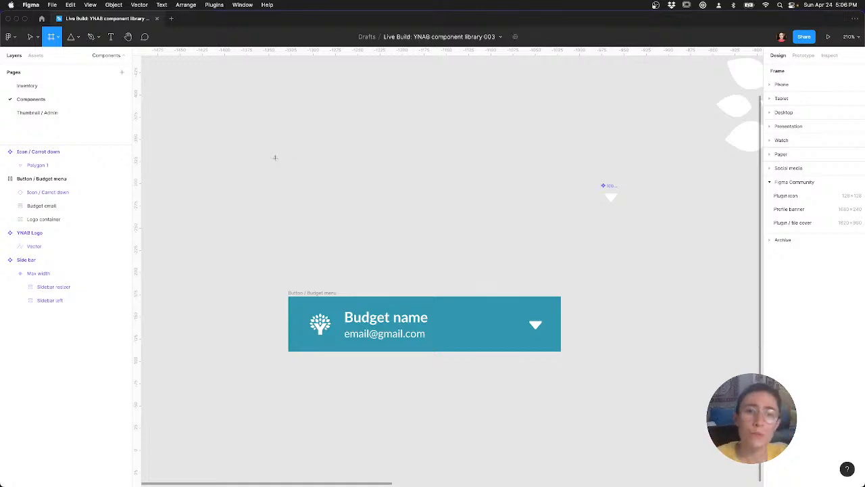
pyautogui.moveTo(232, 127); pyautogui.dragTo(270, 156)
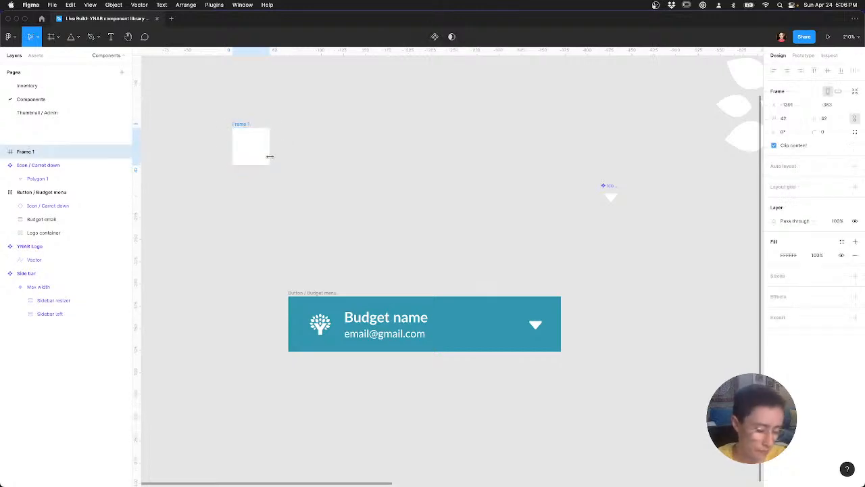
pyautogui.press('super+alt+k')
pyautogui.press('super+r')
pyautogui.write('S')
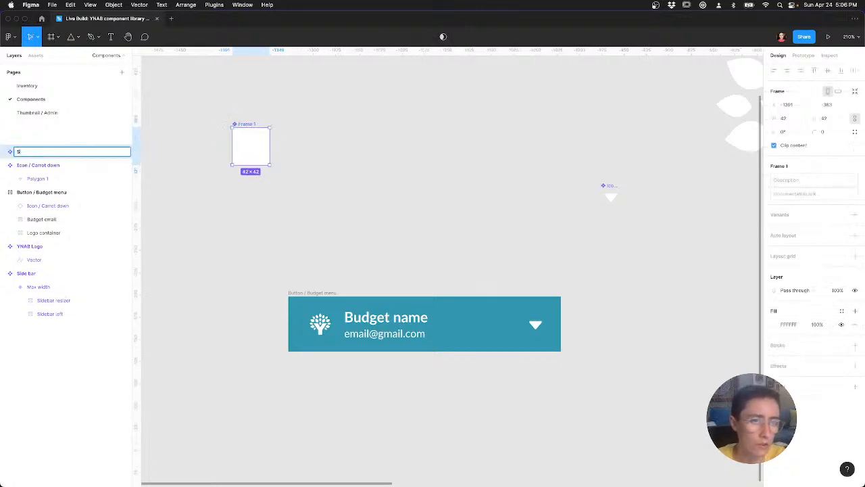
pyautogui.write('wapper')
pyautogui.press('Return')
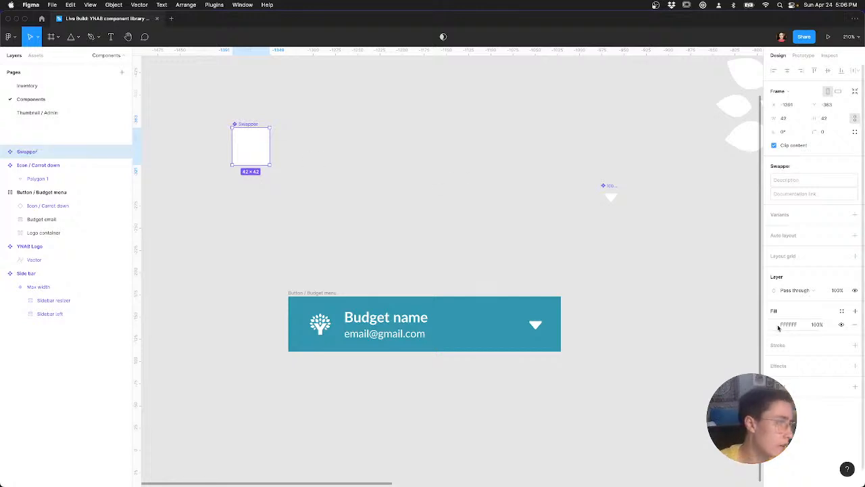
# Step: Fill the Swapper component with the purple document color 7B61FF
pyautogui.click(775, 325)
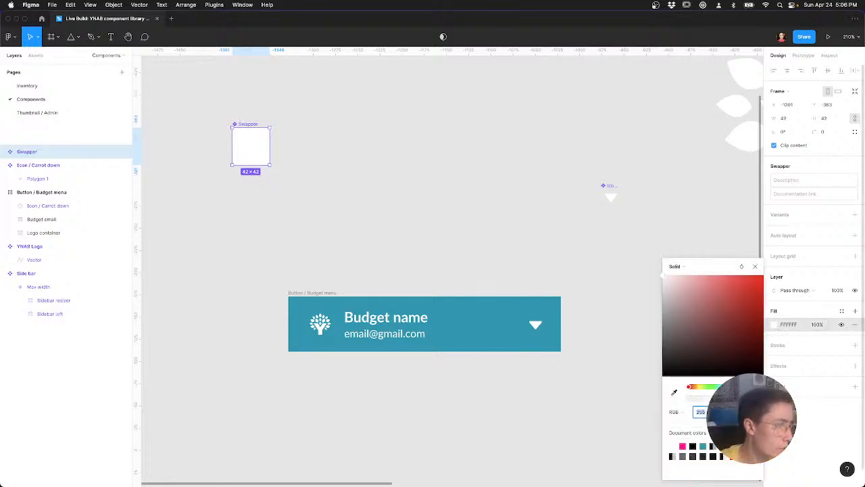
pyautogui.click(733, 446)
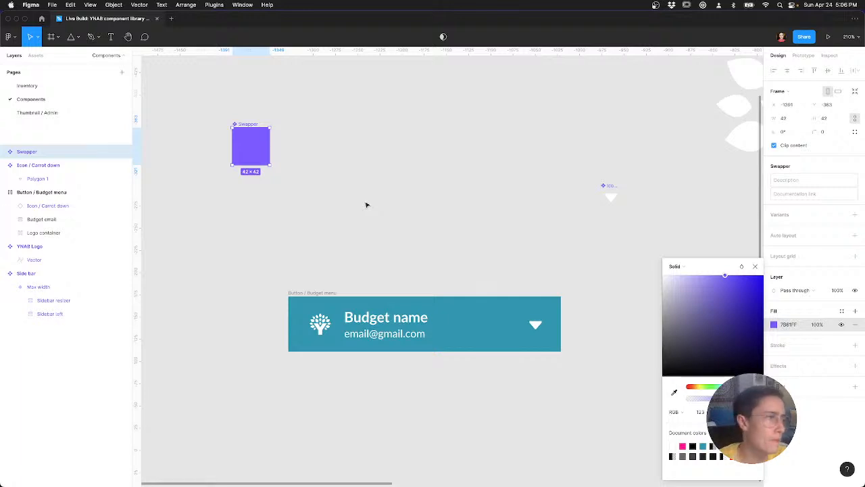
pyautogui.click(445, 202)
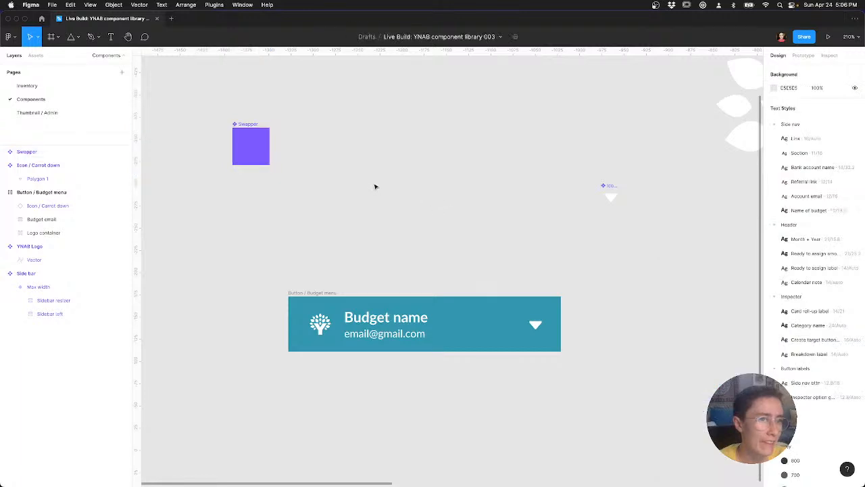
# Step: Place an instance of Swapper between its main component and the Button / Budget menu frame and wrap it in an auto layout frame
pyautogui.click(252, 132)
pyautogui.moveTo(252, 151); pyautogui.dragTo(365, 213)
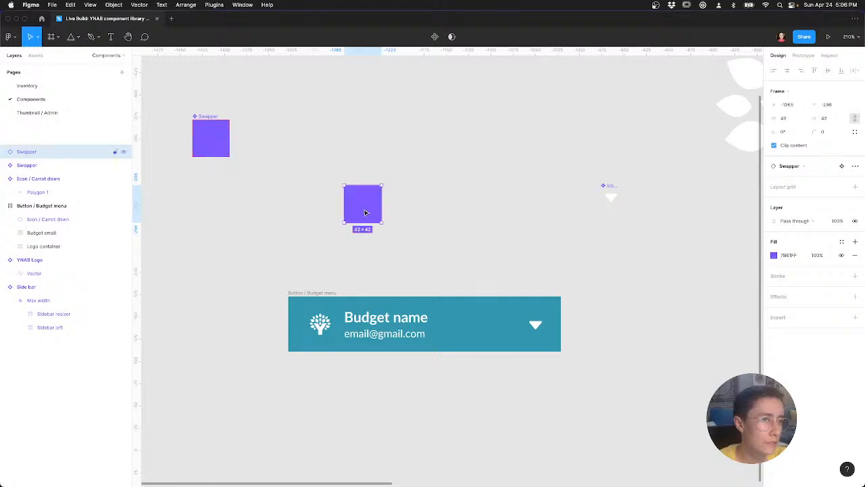
pyautogui.hotkey('shift', 'a')
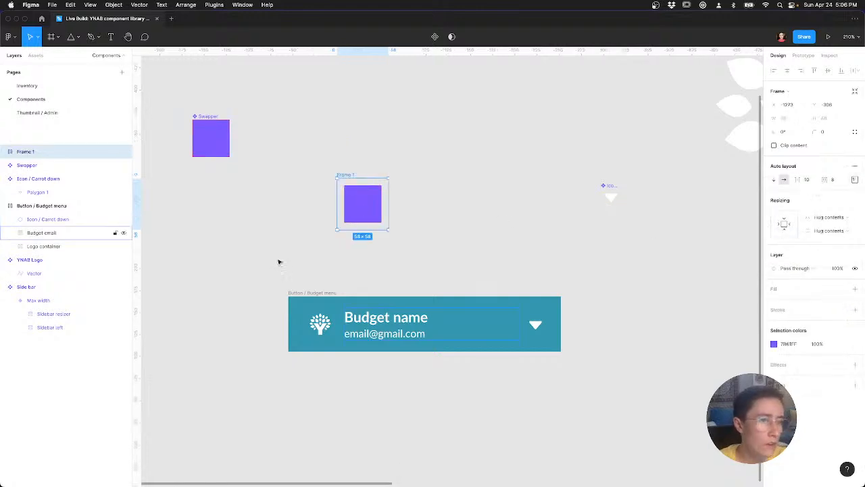
# Step: Check the Button / Budget menu padding and give Frame 1 matching padding: 13 top and bottom, 16 left and right
pyautogui.click(304, 299)
pyautogui.click(854, 194)
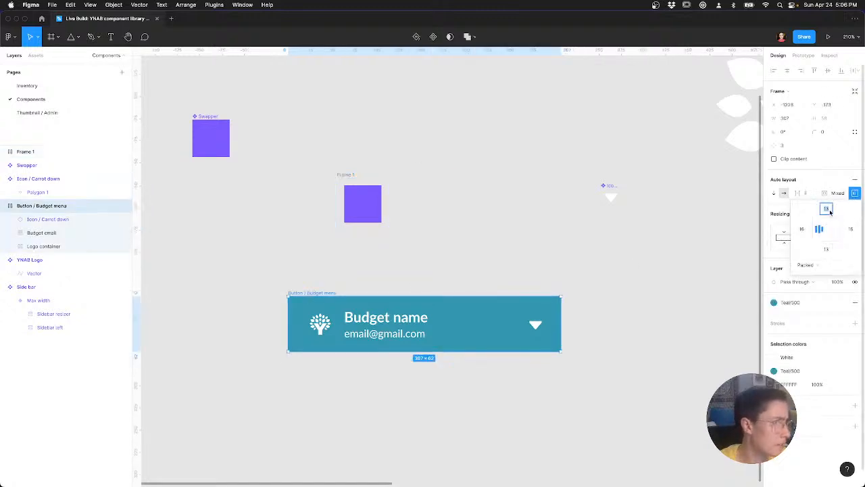
pyautogui.click(345, 177)
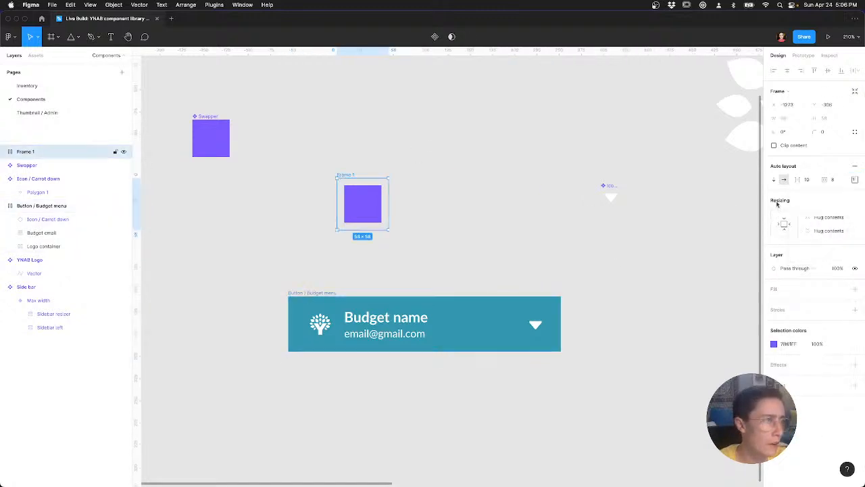
pyautogui.click(855, 178)
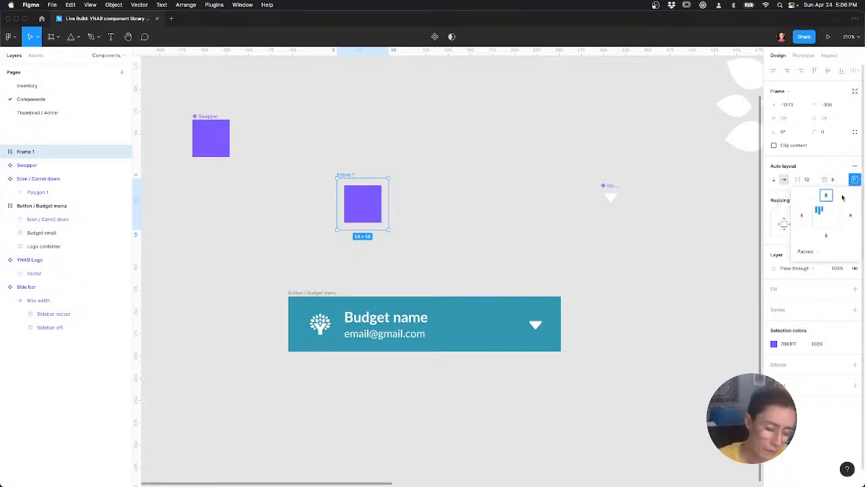
pyautogui.write('15')
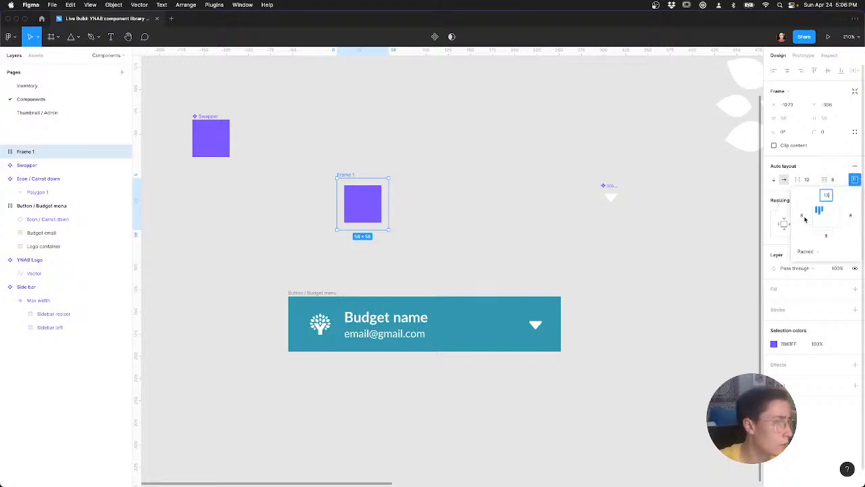
pyautogui.click(803, 216)
pyautogui.write('16')
pyautogui.press('Tab')
pyautogui.write('16')
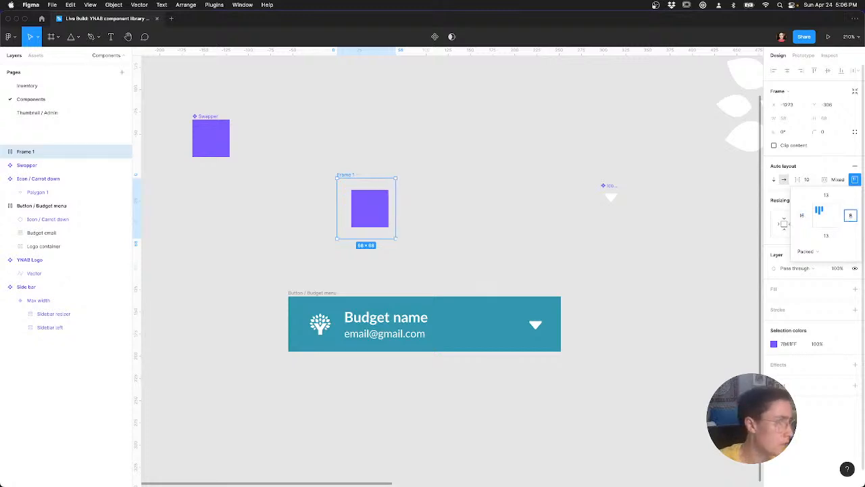
pyautogui.press('Tab')
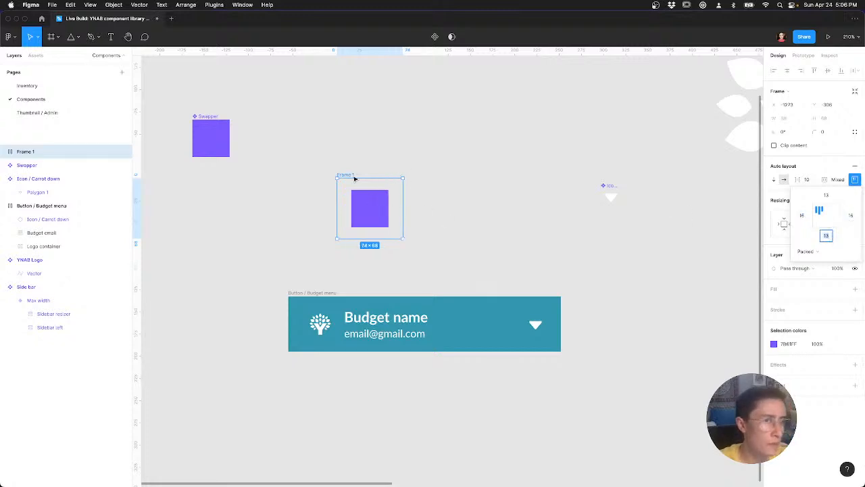
# Step: Rename Frame 1 as ".Button padding"
pyautogui.click(350, 176)
pyautogui.press('super+r')
pyautogui.write('I')
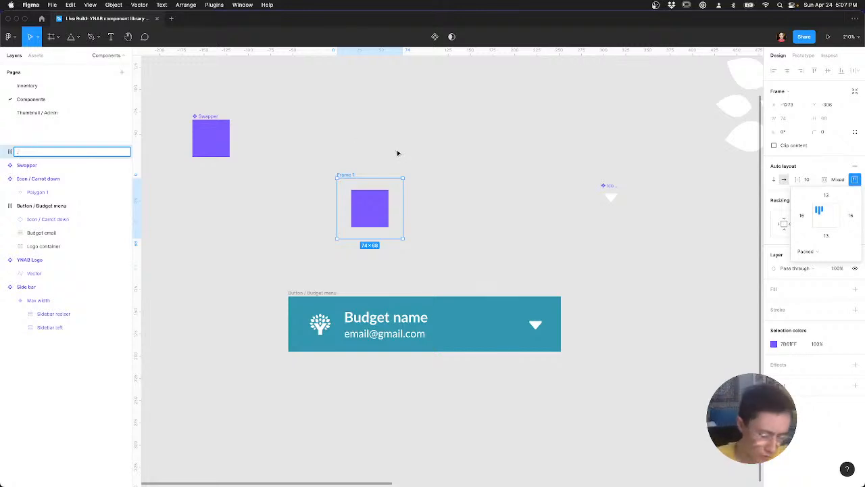
pyautogui.write('Button')
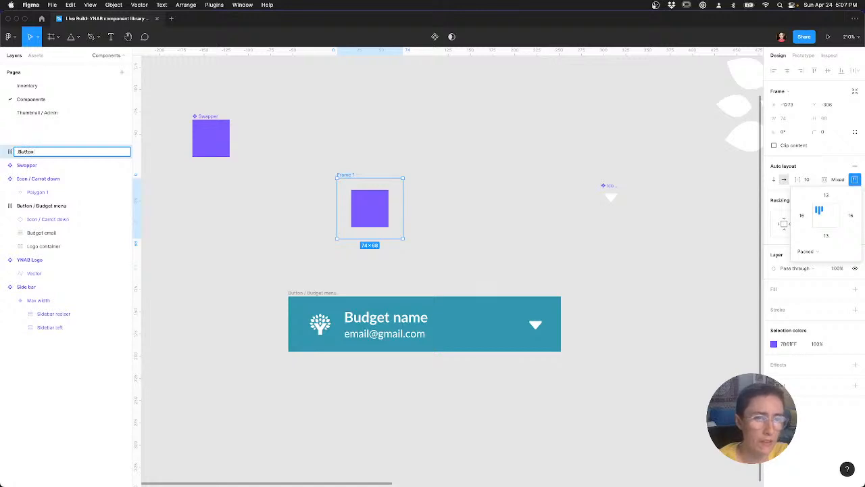
pyautogui.write(' padding')
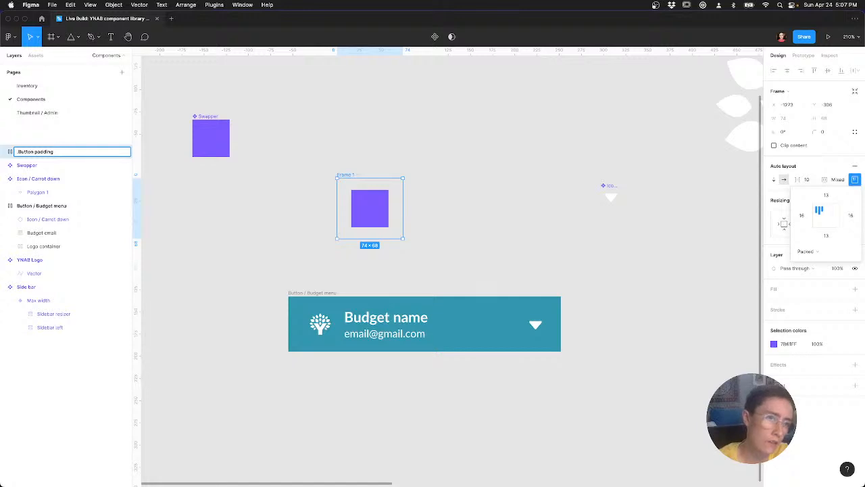
pyautogui.press('Return')
# Step: Make .Button padding a component above the Button / Budget menu frame's left edge and place an instance of it just below
pyautogui.moveTo(366, 178); pyautogui.dragTo(333, 150)
pyautogui.hotkey('ctrl', 'z')
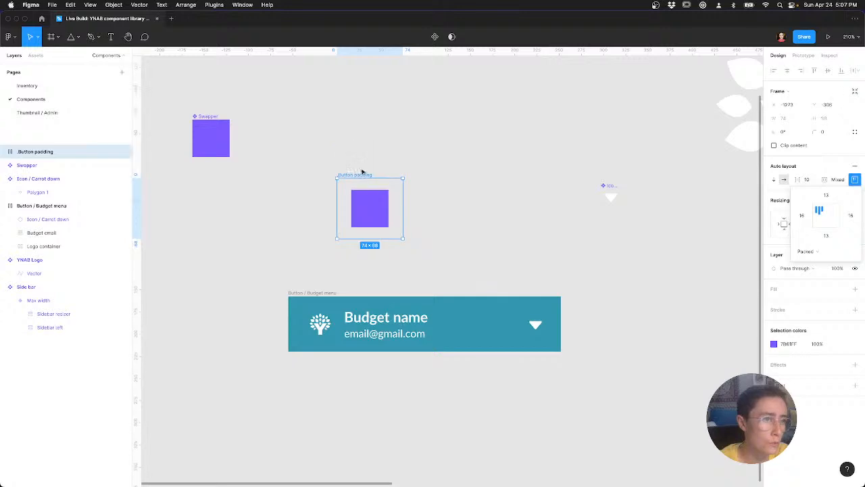
pyautogui.moveTo(361, 176); pyautogui.dragTo(313, 135)
pyautogui.hotkey('ctrl', 'Left')
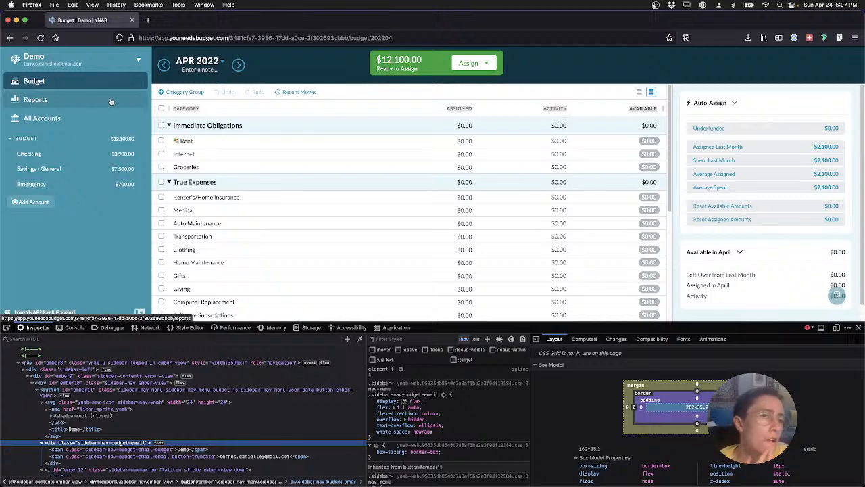
pyautogui.hotkey('ctrl', 'Right')
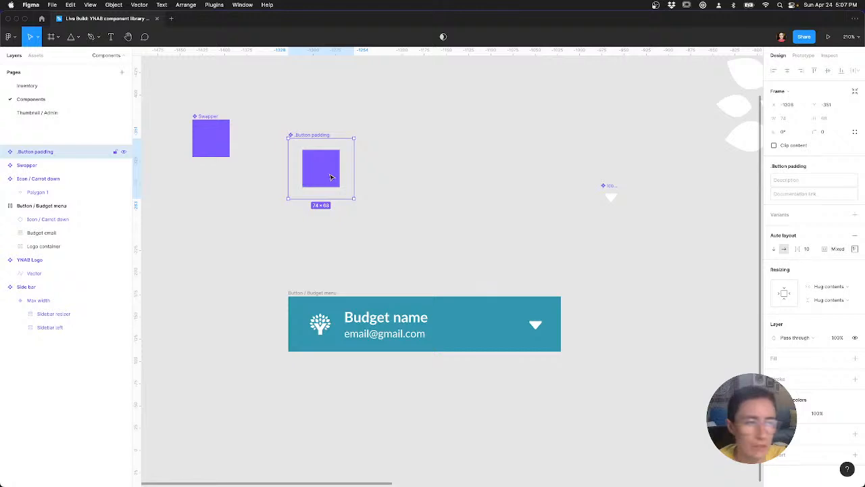
pyautogui.keyDown('alt'); pyautogui.moveTo(332, 177); pyautogui.dragTo(322, 247); pyautogui.keyUp('alt')
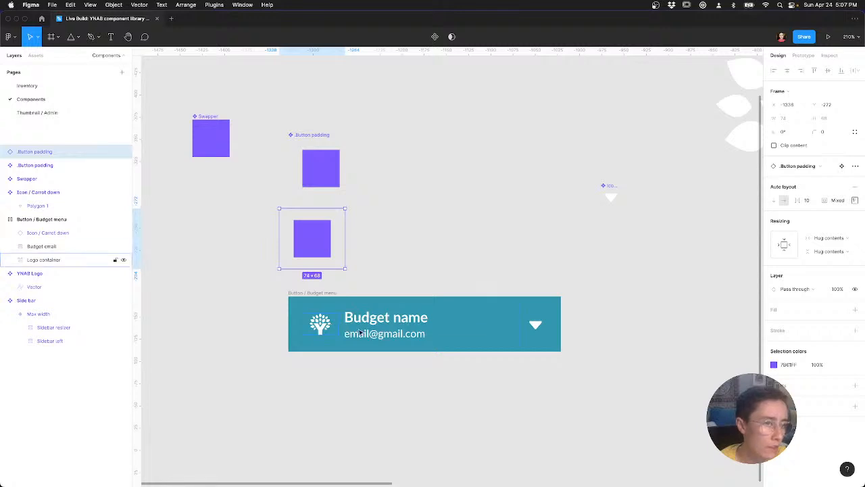
pyautogui.doubleClick(332, 326)
pyautogui.keyDown('shift'); pyautogui.click(53, 238); pyautogui.keyUp('shift')
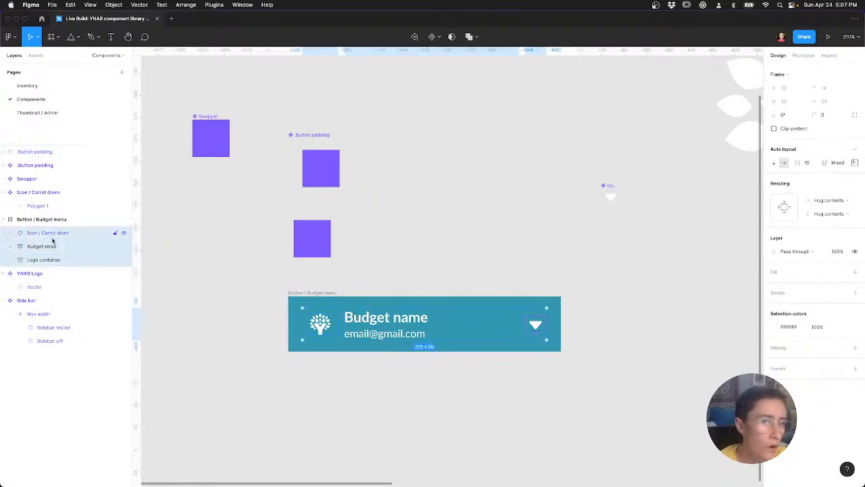
pyautogui.moveTo(329, 322); pyautogui.dragTo(403, 274)
pyautogui.click(318, 295)
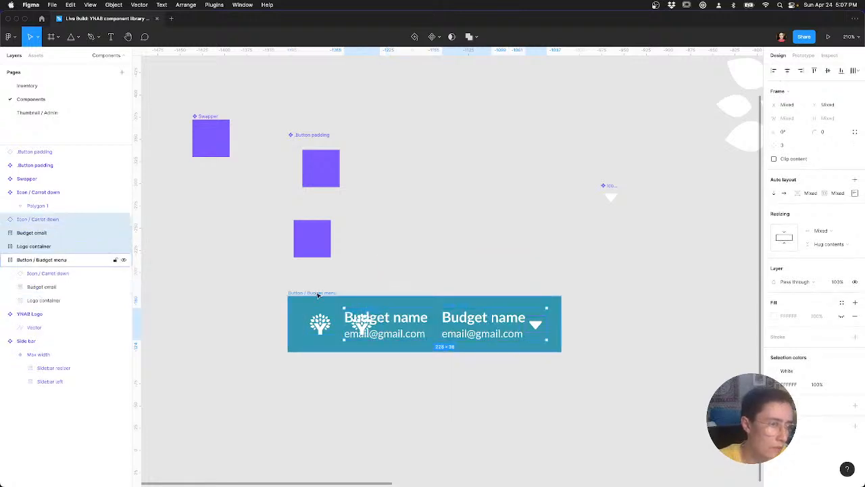
pyautogui.press('Delete')
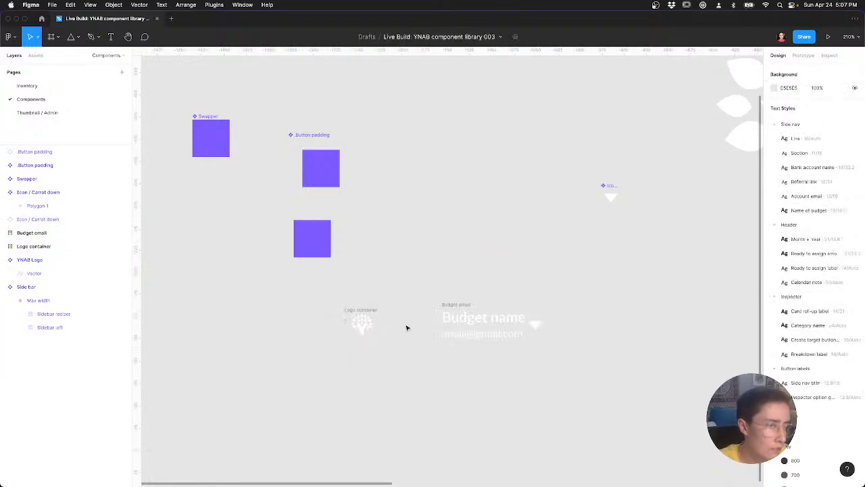
pyautogui.press('super+z')
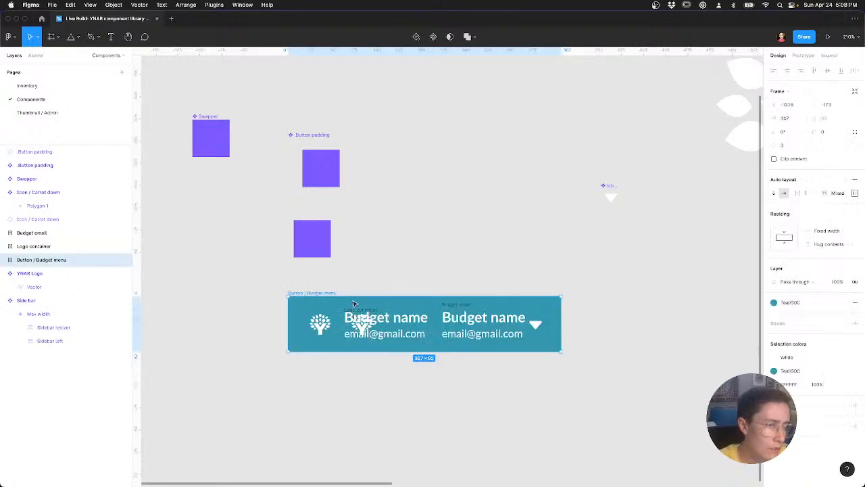
pyautogui.press('super+z')
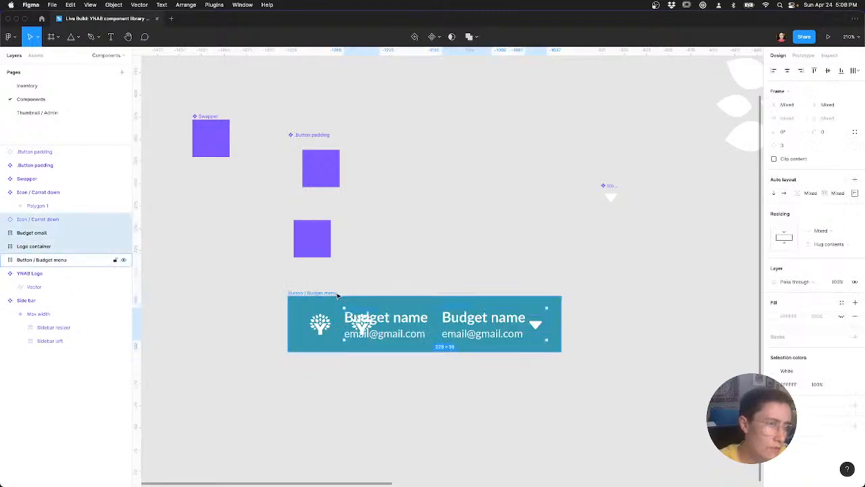
pyautogui.press('super+z')
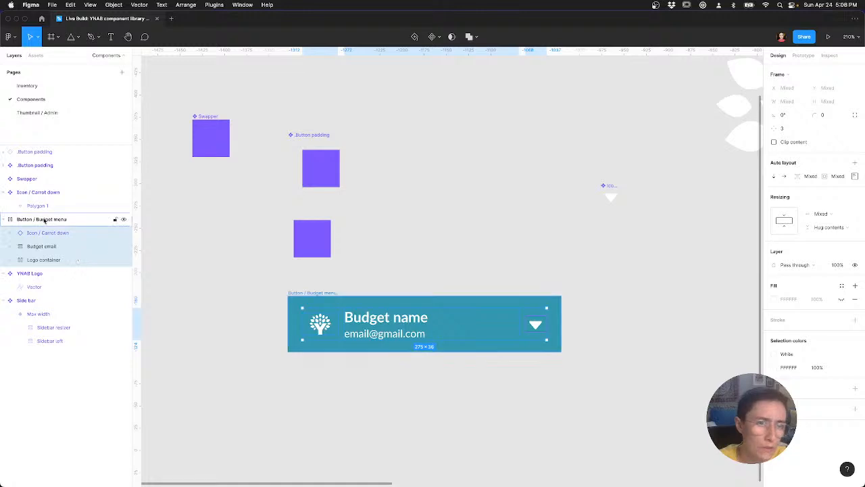
# Step: Remove the teal fill from the Button / Budget menu frame and try an item spacing of 0
pyautogui.click(44, 221)
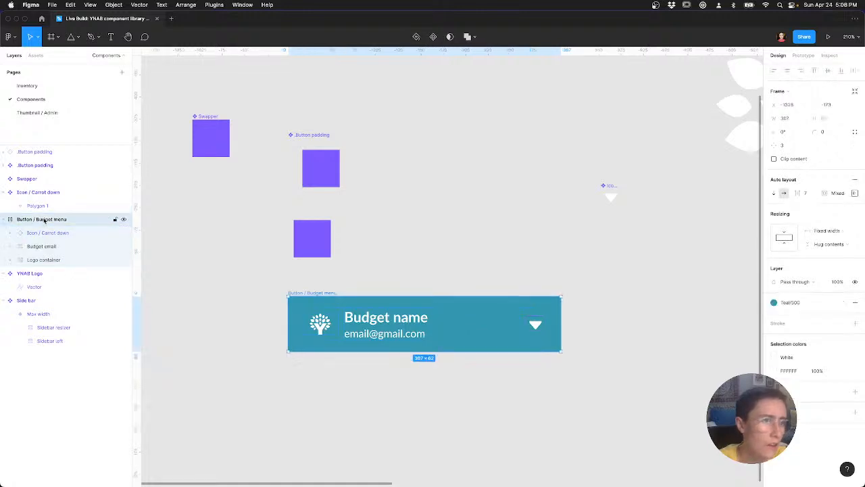
pyautogui.click(855, 302)
pyautogui.click(837, 198)
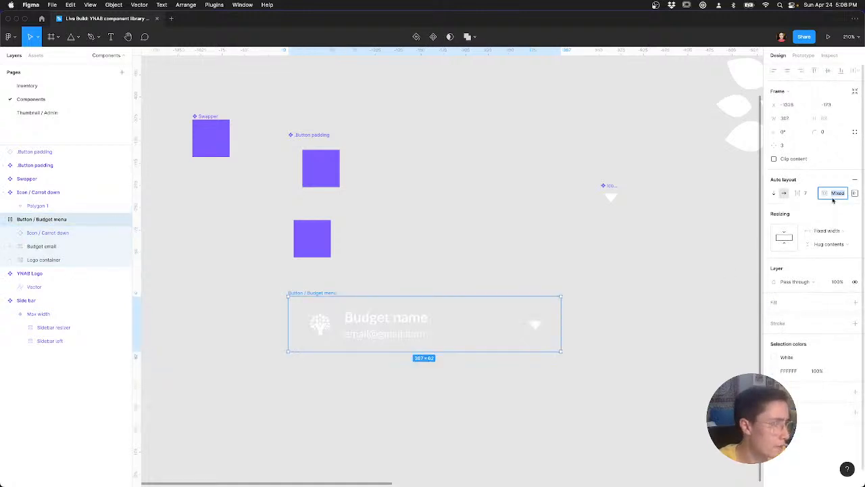
pyautogui.click(805, 193)
pyautogui.write('0')
pyautogui.press('Tab')
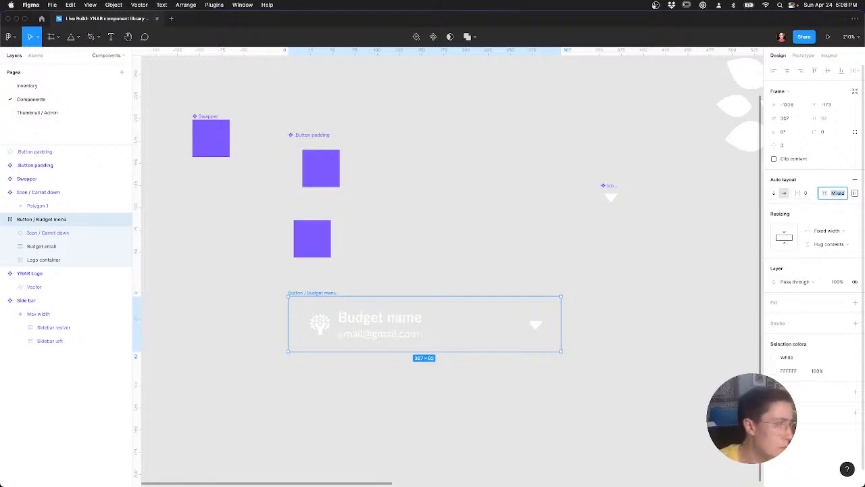
pyautogui.hotkey('shift', 'Tab')
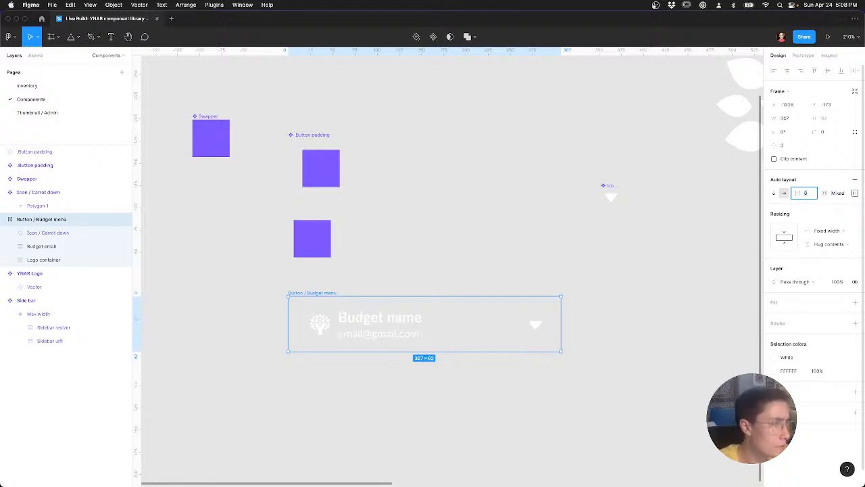
pyautogui.press('Tab')
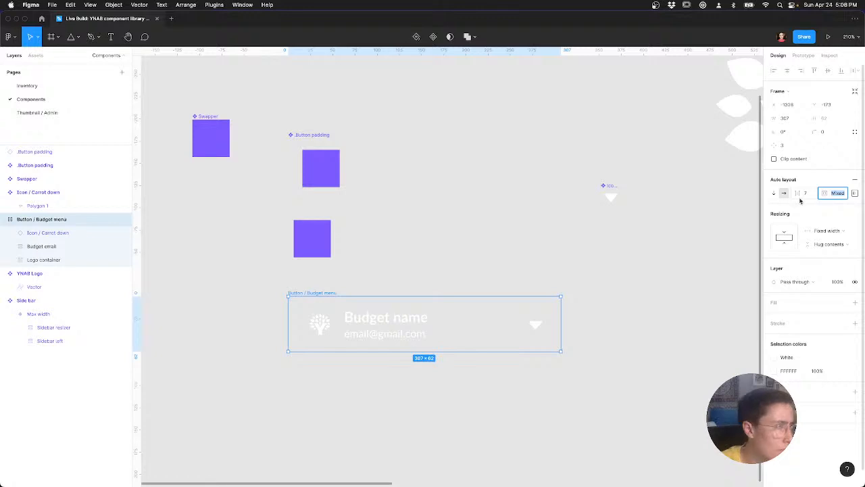
# Step: Set both the item spacing and the padding of the Button / Budget menu frame to 0
pyautogui.click(318, 329)
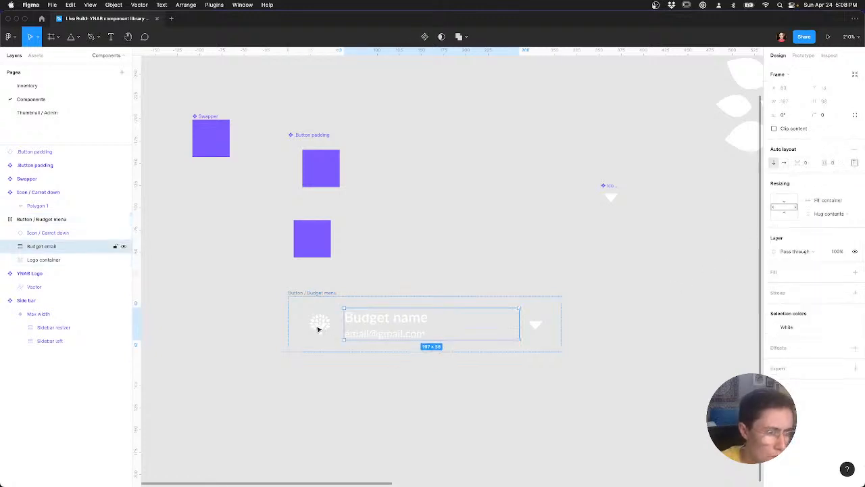
pyautogui.click(308, 292)
pyautogui.write('0')
pyautogui.press('Tab')
pyautogui.write('0')
pyautogui.press('Tab')
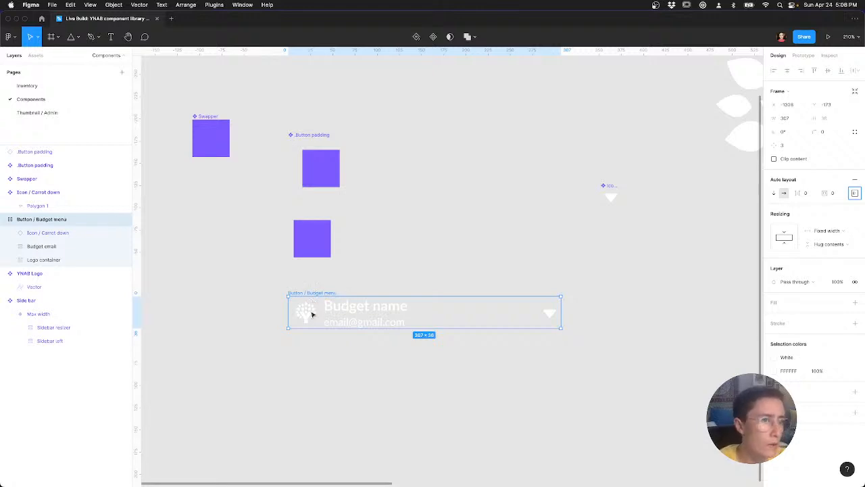
pyautogui.click(383, 326)
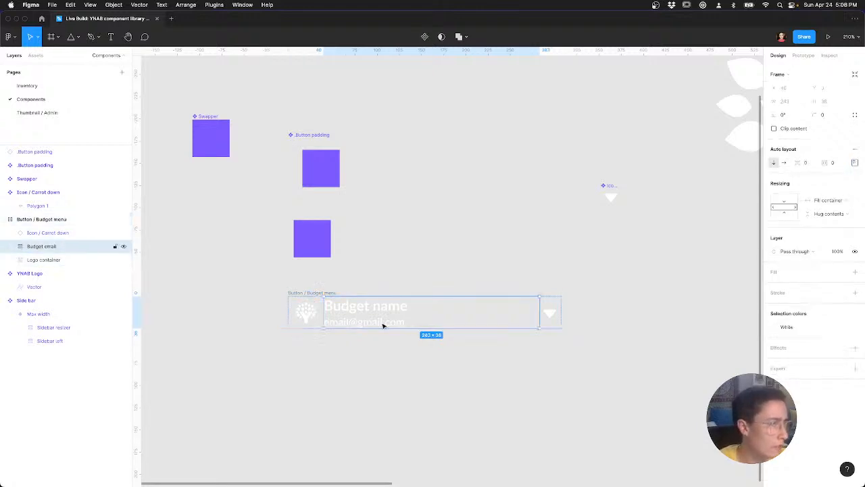
pyautogui.click(555, 314)
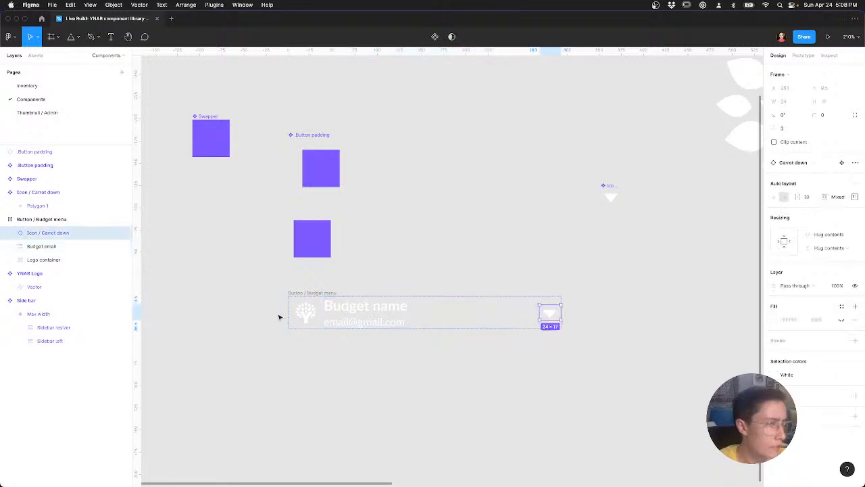
# Step: Rename the Button / Budget menu frame as ".Button / Content / Budget menu"
pyautogui.click(318, 294)
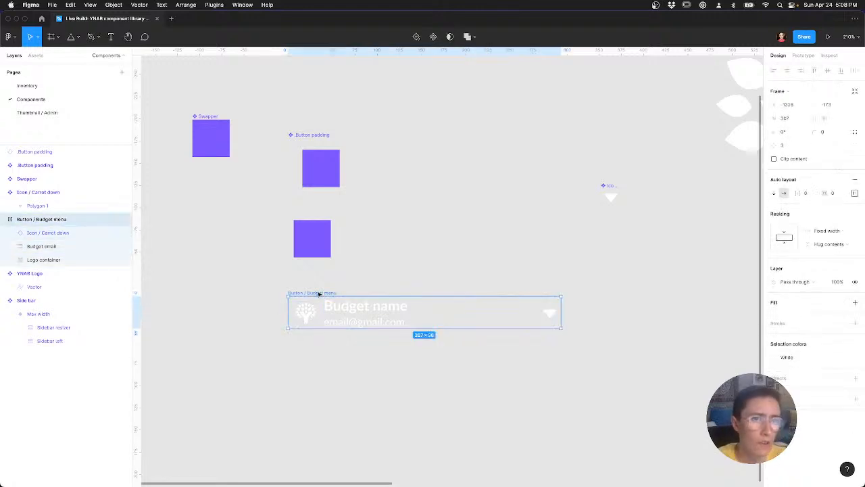
pyautogui.press('super+r')
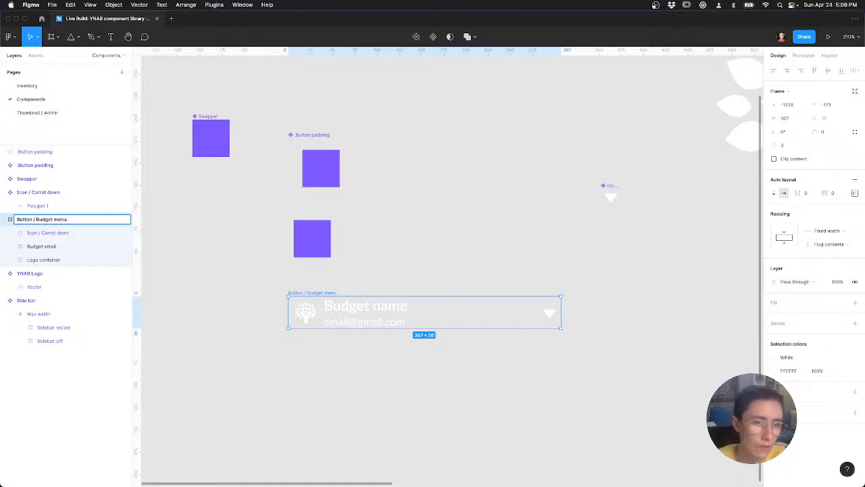
pyautogui.write('.')
pyautogui.press('BackSpace')
pyautogui.press('super+a')
pyautogui.press('Left')
pyautogui.write('.')
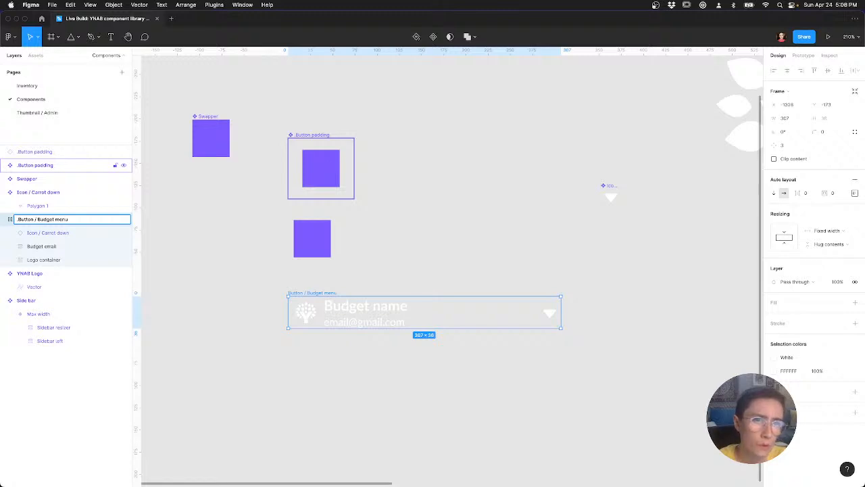
pyautogui.moveTo(36, 219); pyautogui.dragTo(68, 219)
pyautogui.write('content')
pyautogui.press('BackSpace')
pyautogui.press('BackSpace')
pyautogui.press('BackSpace')
pyautogui.press('BackSpace')
pyautogui.press('BackSpace')
pyautogui.press('BackSpace')
pyautogui.press('BackSpace')
pyautogui.write('Content / Budget men')
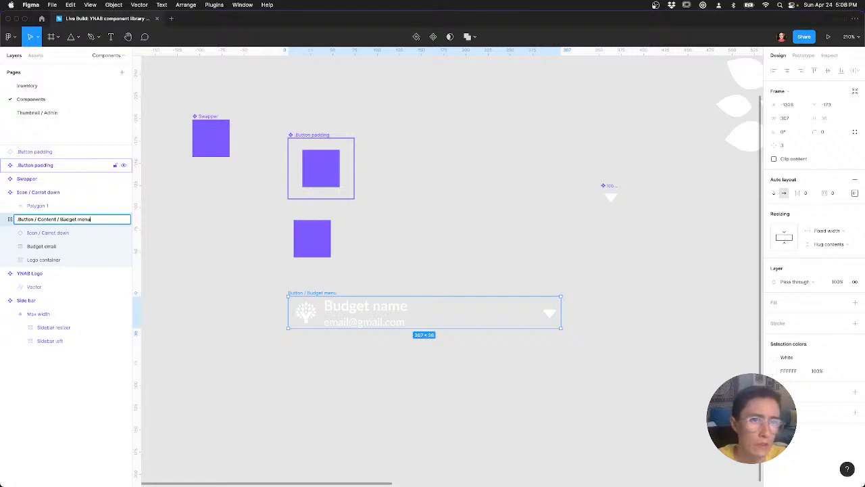
pyautogui.write('u')
pyautogui.press('Return')
# Step: Rename the .Button padding main component as ".Button / Token - Padding"
pyautogui.doubleClick(54, 167)
pyautogui.press('Right')
pyautogui.hotkey('shift', 'alt', 'Left')
pyautogui.write('Token')
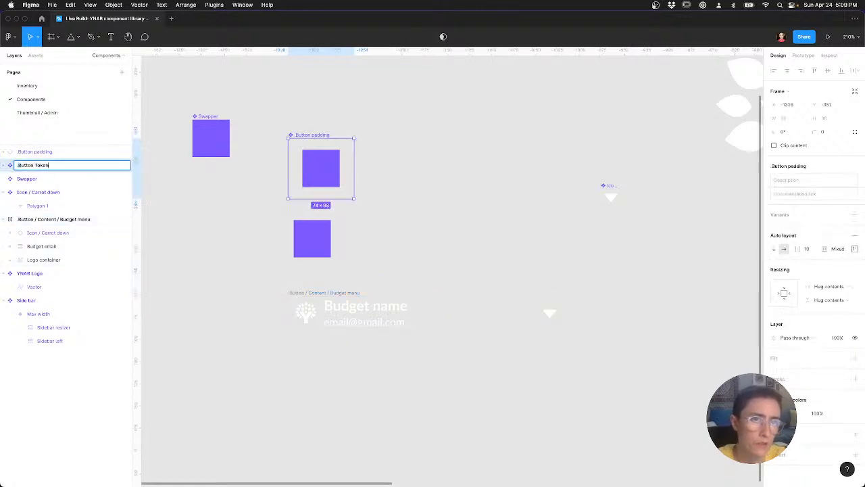
pyautogui.hotkey('alt', 'Left')
pyautogui.write('/')
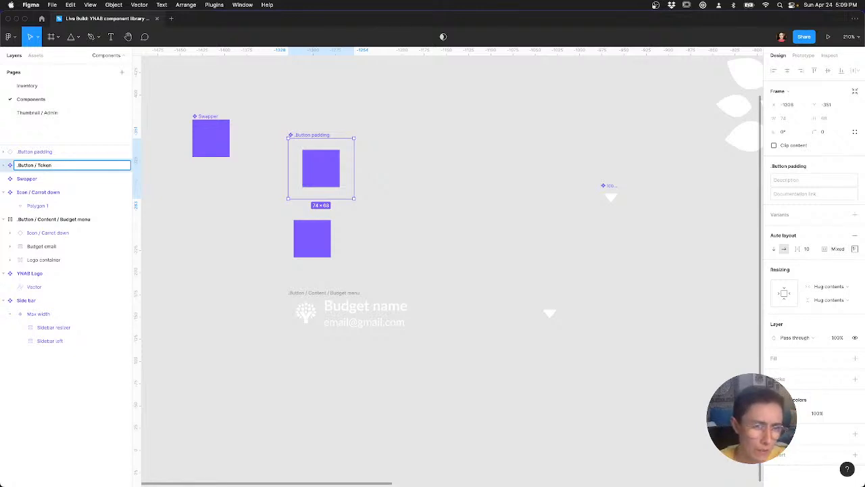
pyautogui.write('/ Padding')
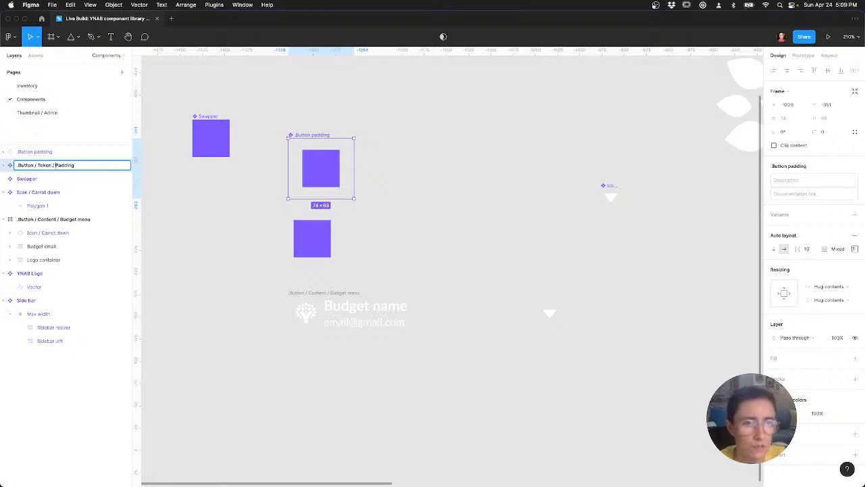
pyautogui.press('BackSpace')
pyautogui.press('BackSpace')
pyautogui.write('-')
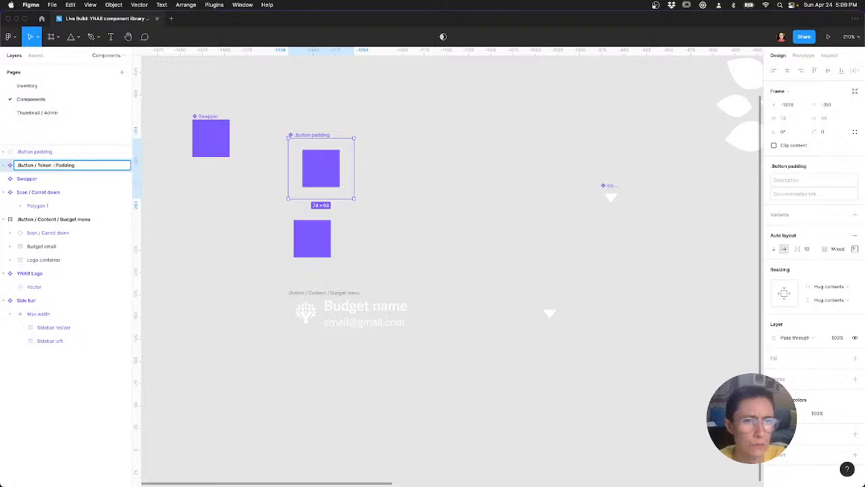
pyautogui.press('Return')
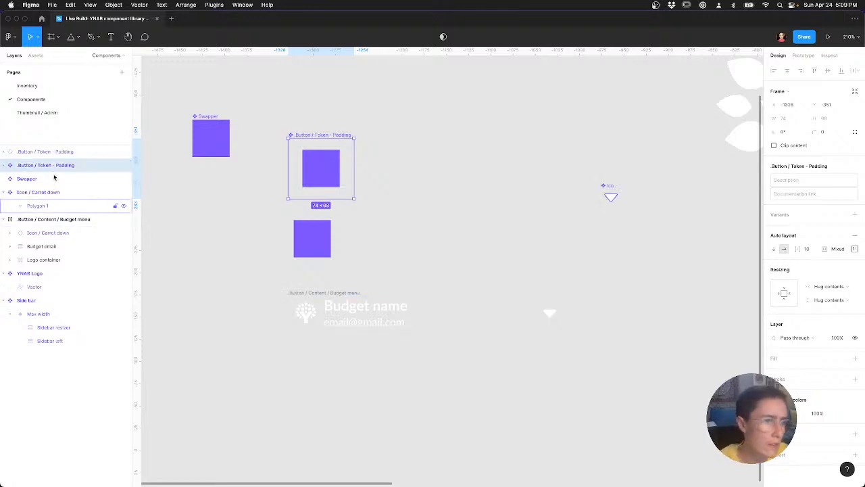
# Step: Make .Button / Content / Budget menu a component, place it beside .Button / Token - Padding and move the Icon / Carrot down component above it
pyautogui.click(319, 247)
pyautogui.click(336, 294)
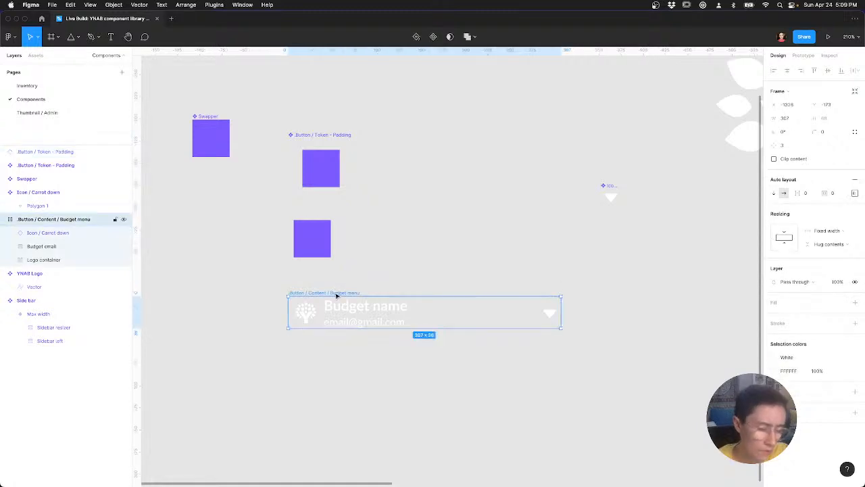
pyautogui.press('super+alt+k')
pyautogui.moveTo(336, 295); pyautogui.dragTo(435, 144)
pyautogui.click(620, 199)
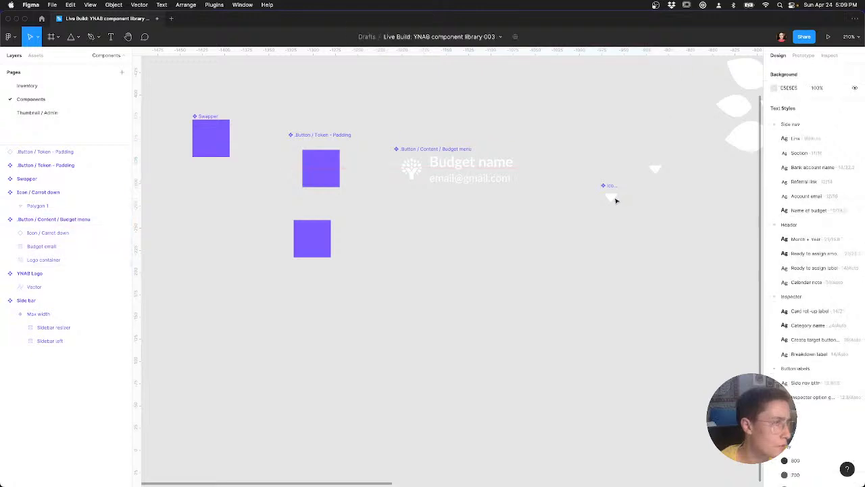
pyautogui.moveTo(615, 200); pyautogui.dragTo(573, 112)
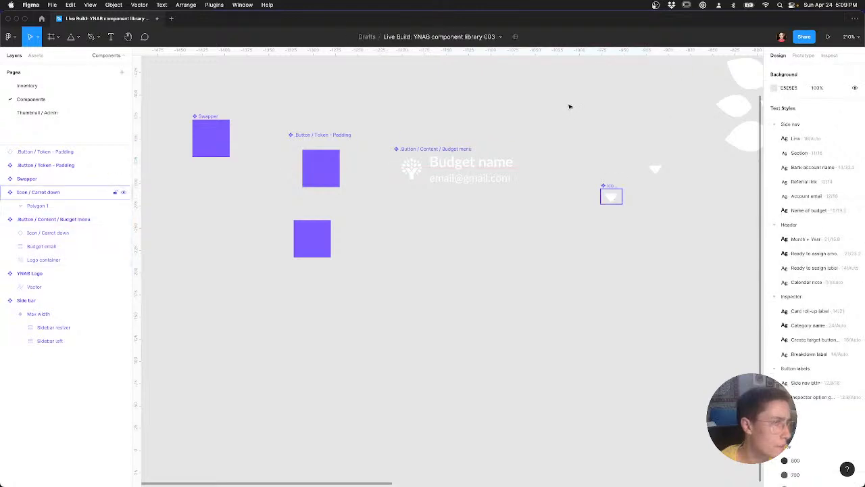
# Step: Move the .Button / Token - Padding instance further down and swap its nested Swapper for .Button / Content / Budget menu
pyautogui.click(315, 250)
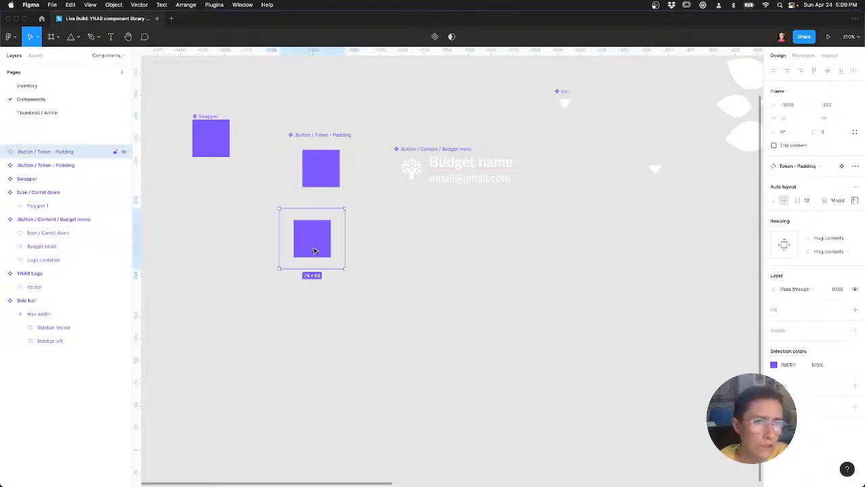
pyautogui.moveTo(307, 241); pyautogui.dragTo(356, 297)
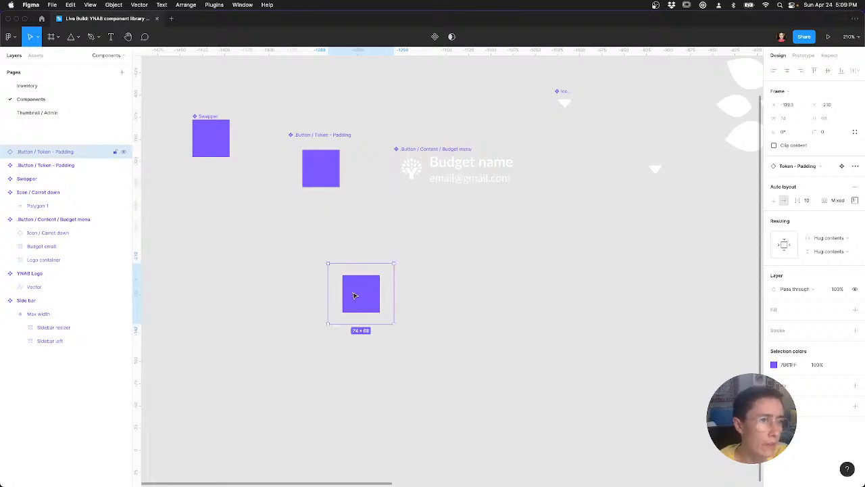
pyautogui.click(354, 295)
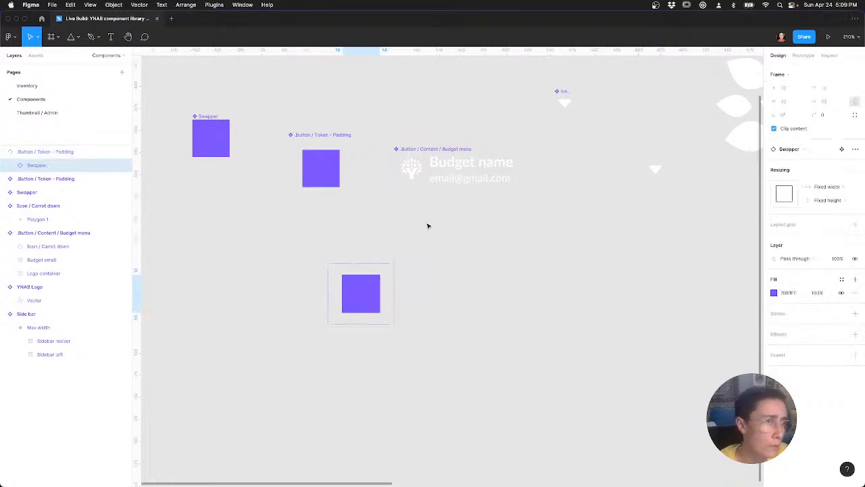
pyautogui.click(830, 149)
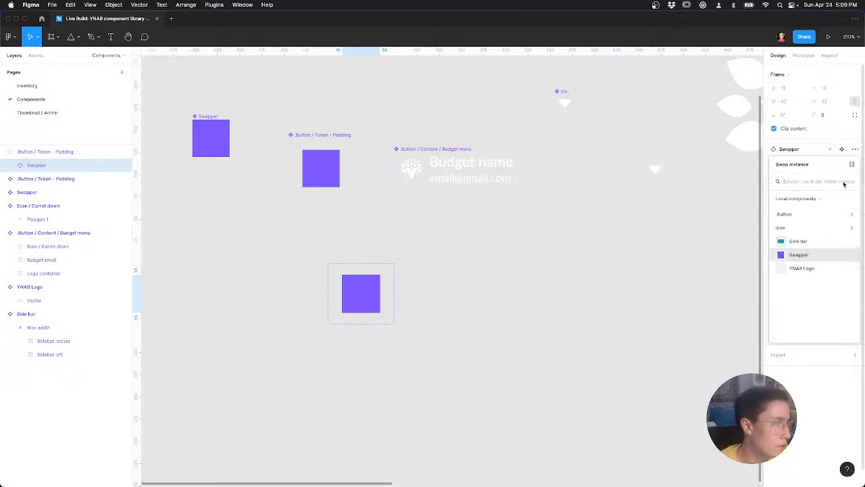
pyautogui.click(803, 216)
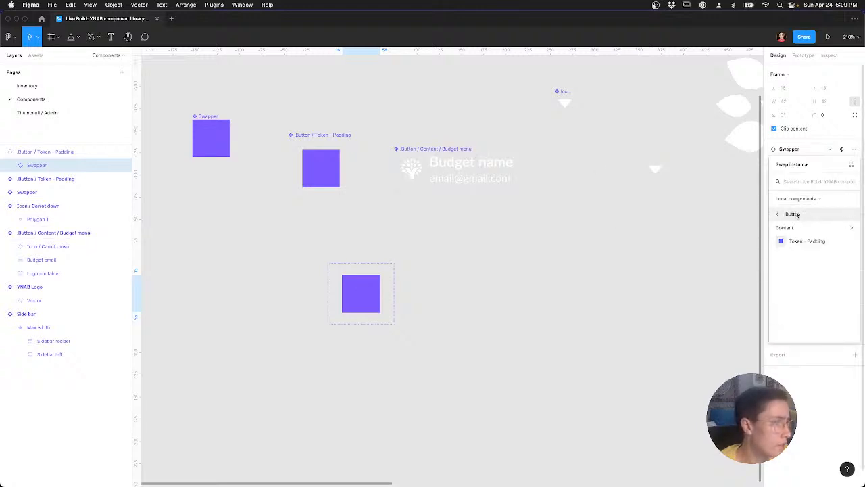
pyautogui.click(798, 227)
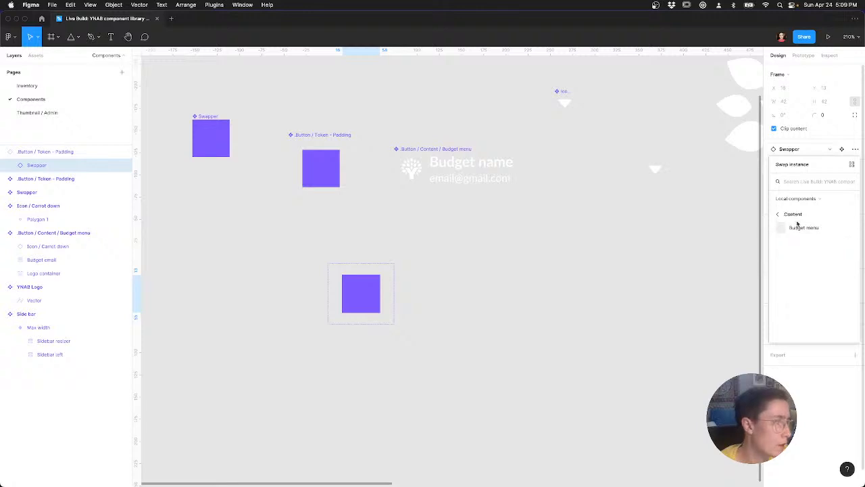
pyautogui.click(799, 228)
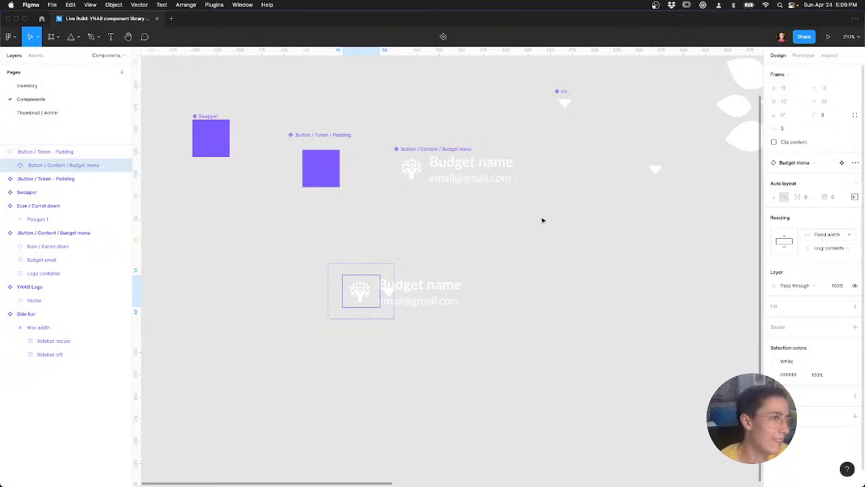
# Step: Set the horizontal resizing of the .Button / Content / Budget menu main component to Hug contents
pyautogui.click(494, 181)
pyautogui.click(826, 301)
pyautogui.click(821, 312)
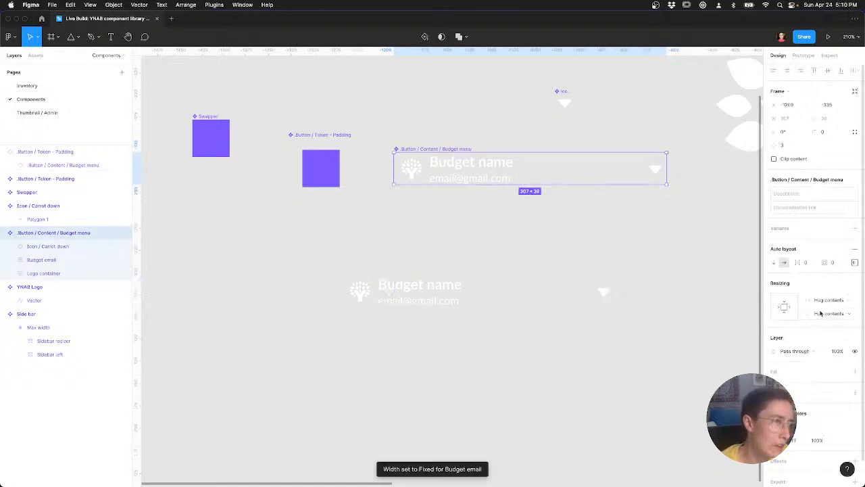
# Step: Shift the .Button / Token - Padding main component slightly left and compare its auto layout padding with that of the instance below
pyautogui.click(396, 292)
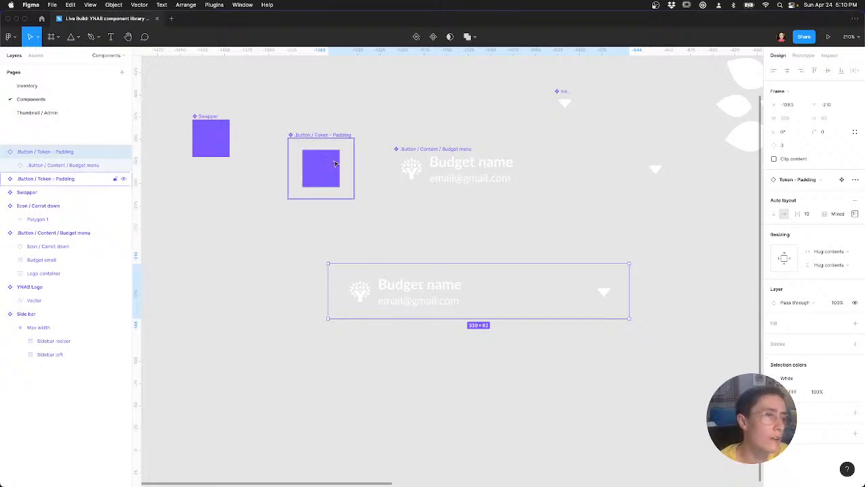
pyautogui.click(334, 163)
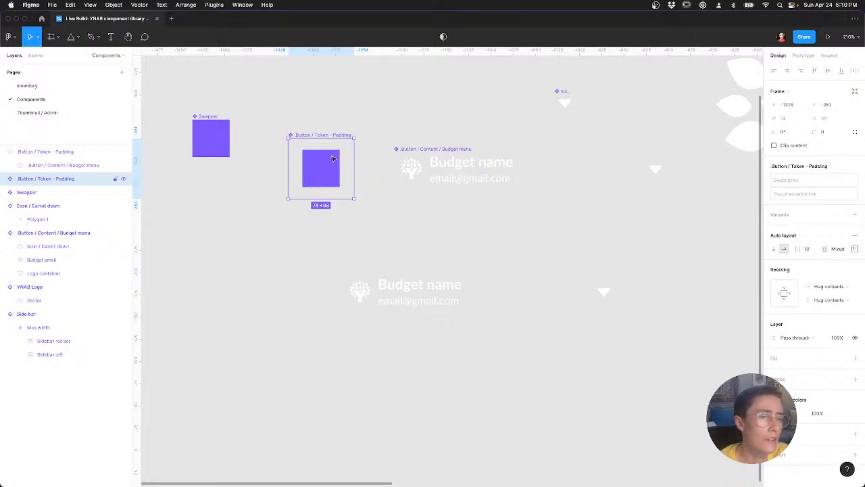
pyautogui.moveTo(334, 167); pyautogui.dragTo(320, 171)
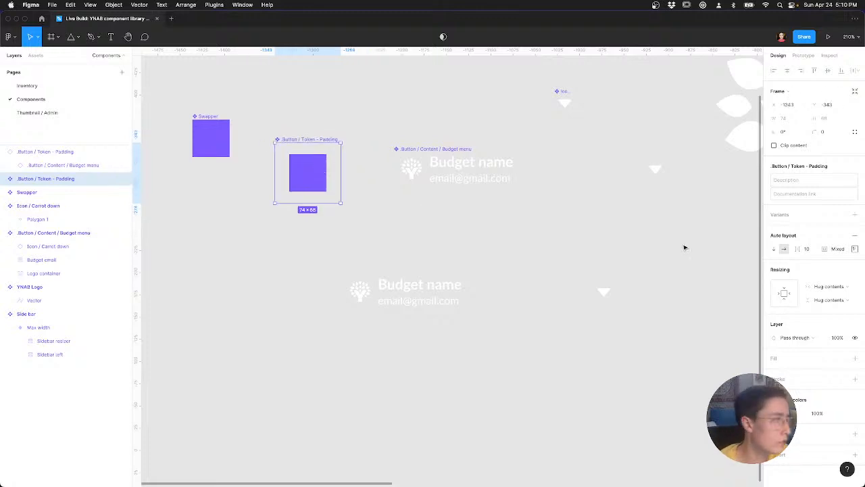
pyautogui.click(854, 248)
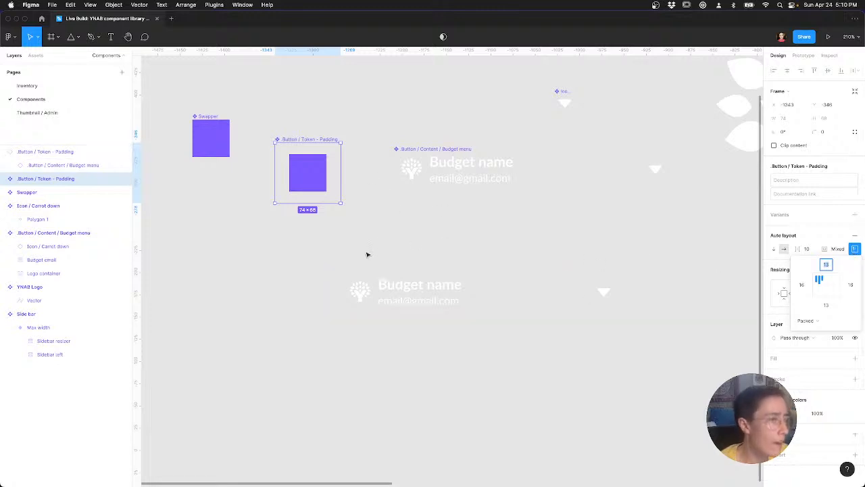
pyautogui.click(377, 277)
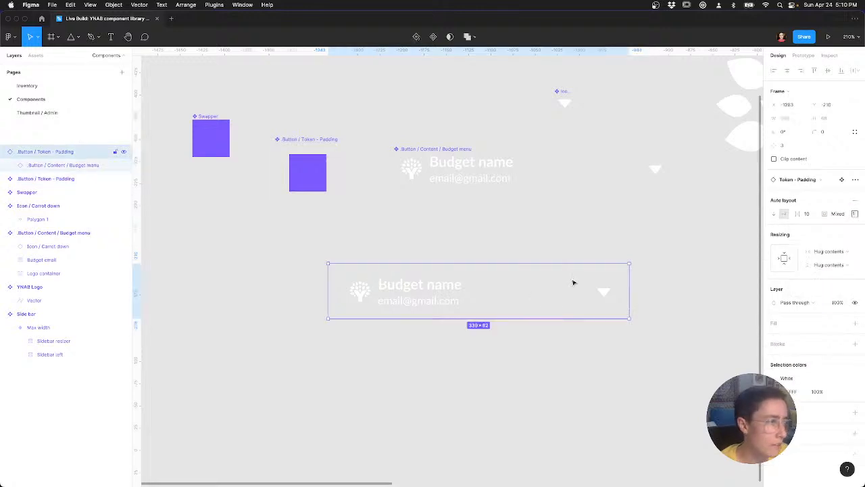
pyautogui.click(855, 213)
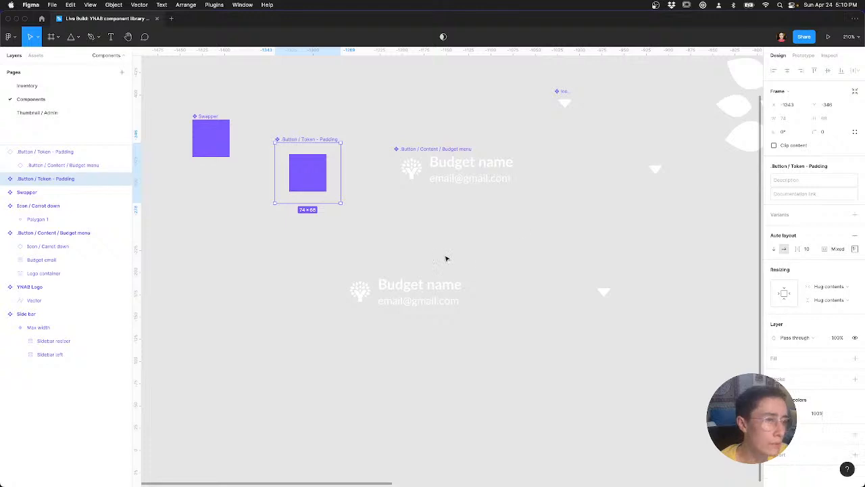
pyautogui.click(855, 250)
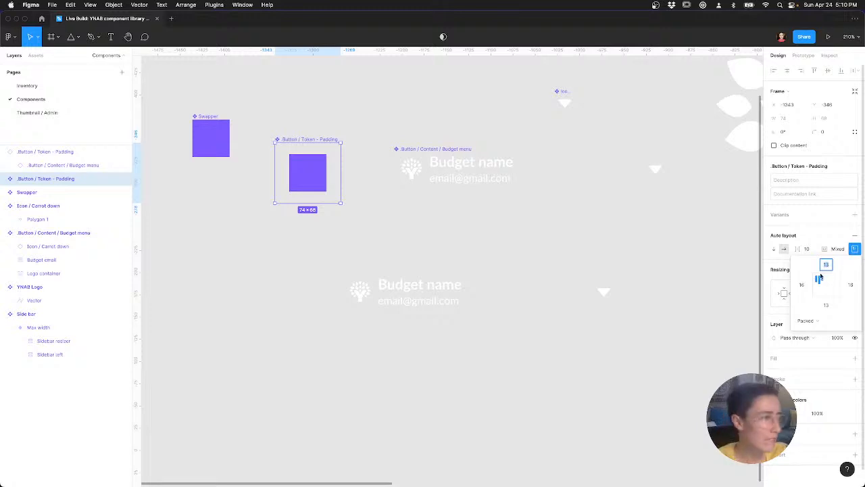
# Step: Apply the Teal/500 color style as the fill of the Budget menu button instance
pyautogui.click(419, 298)
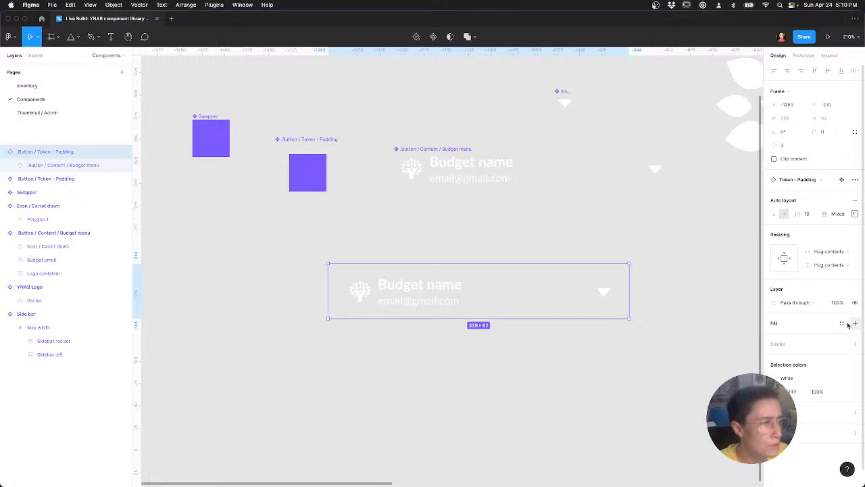
pyautogui.click(842, 323)
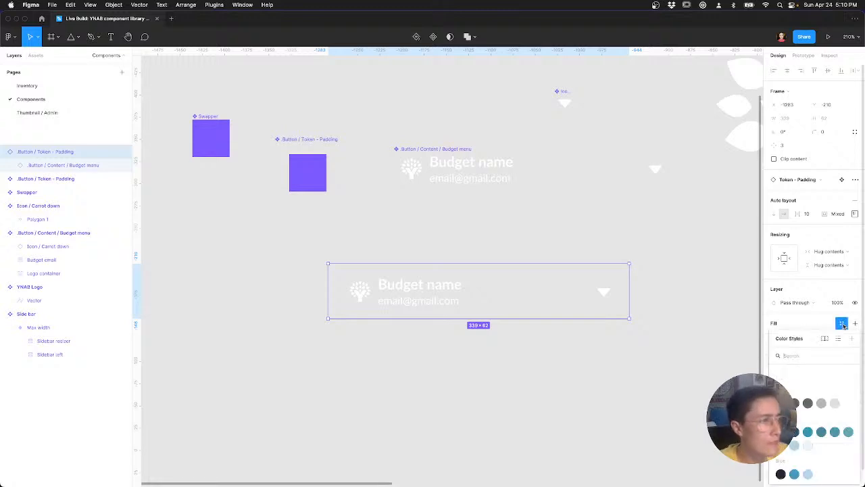
pyautogui.click(808, 434)
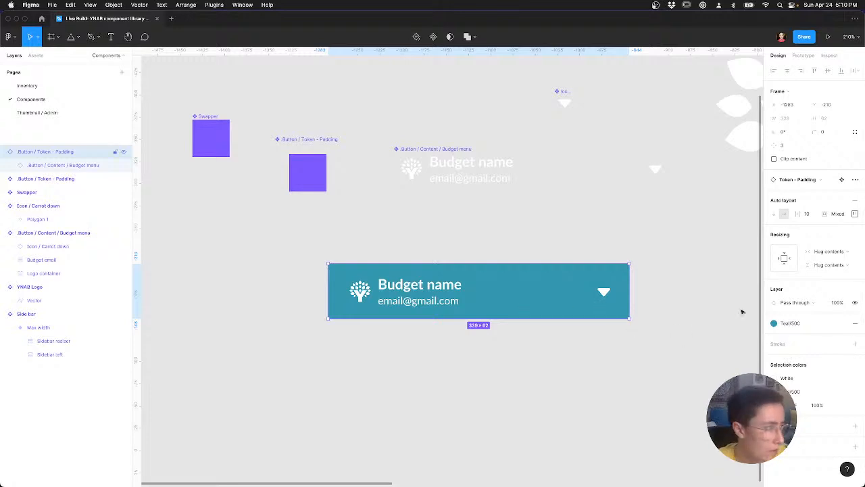
# Step: Switch to Firefox and examine the CSS rules of the sidebar-nav-menu-budget button, including its border radius, margin and padding
pyautogui.hotkey('ctrl', 'Left')
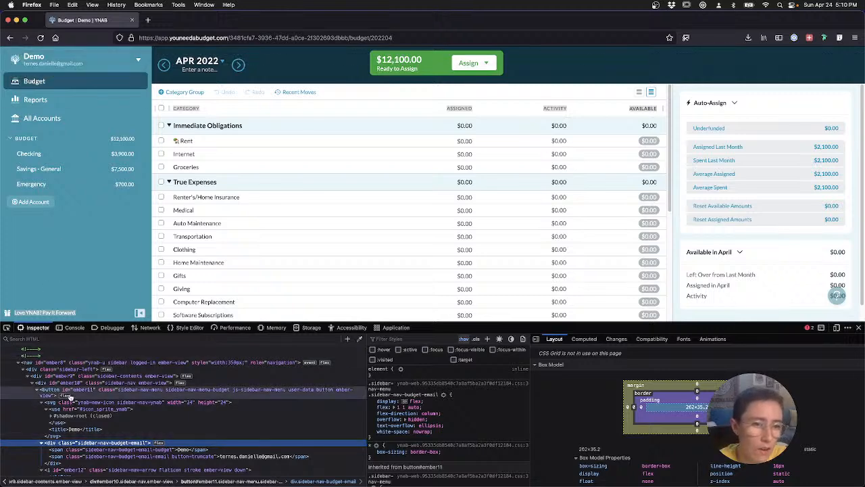
pyautogui.click(82, 396)
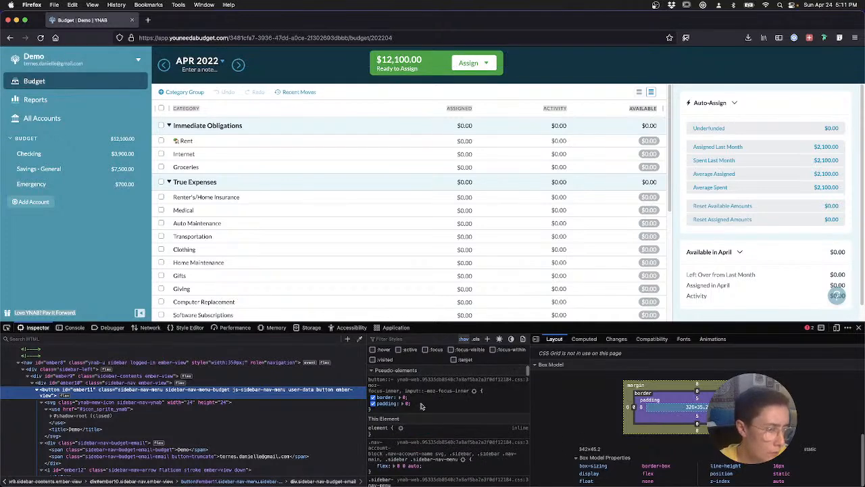
pyautogui.scroll(-2, 431, 439)
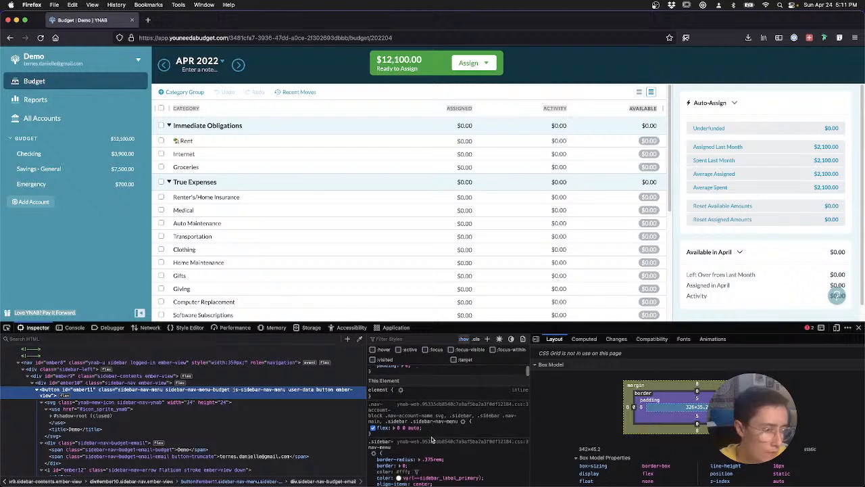
pyautogui.scroll(-1, 432, 439)
pyautogui.scroll(-1, 431, 451)
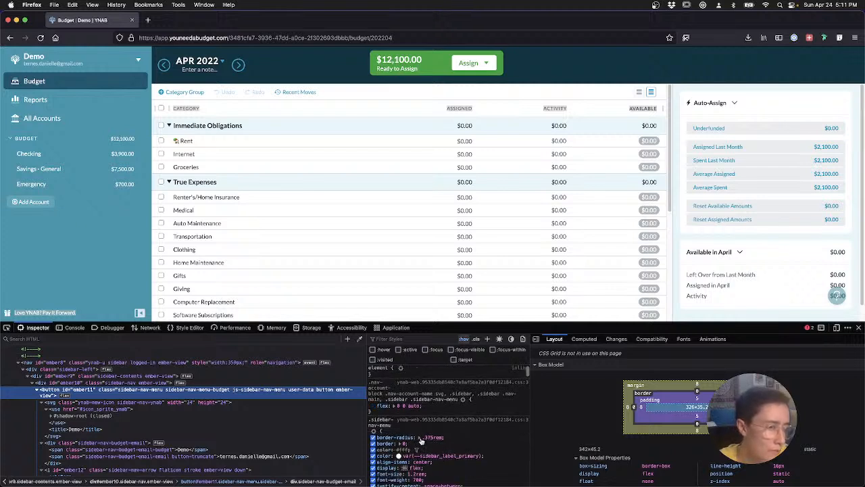
pyautogui.click(419, 438)
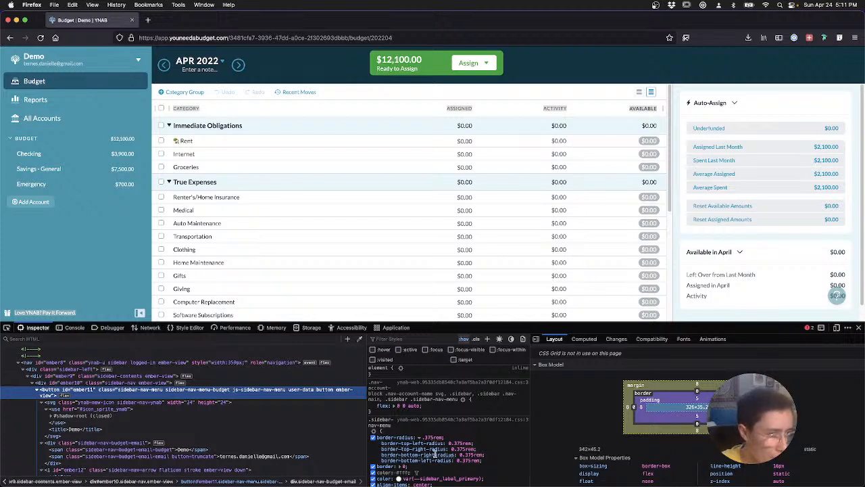
pyautogui.scroll(-1, 419, 439)
pyautogui.scroll(-2, 419, 438)
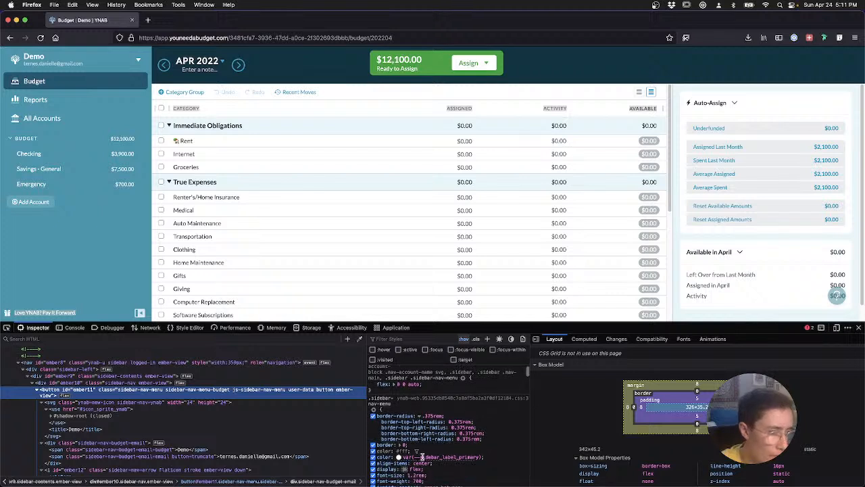
pyautogui.scroll(-1, 482, 457)
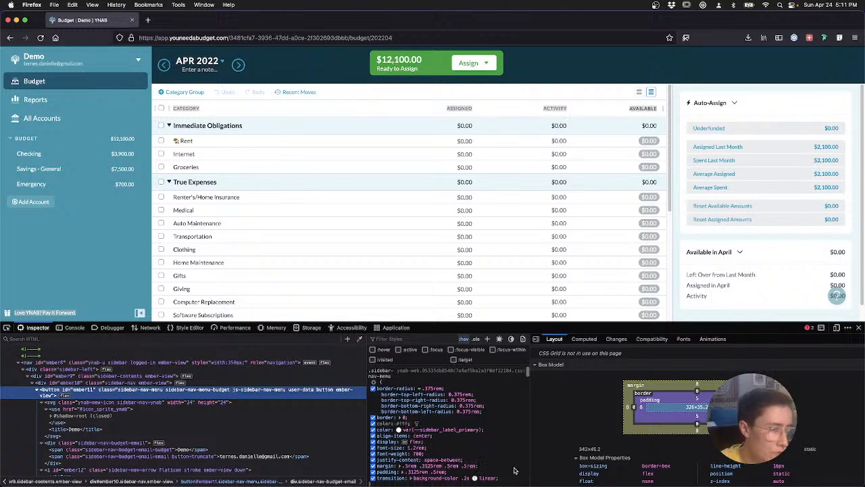
pyautogui.scroll(-1, 477, 472)
pyautogui.scroll(-1, 477, 472)
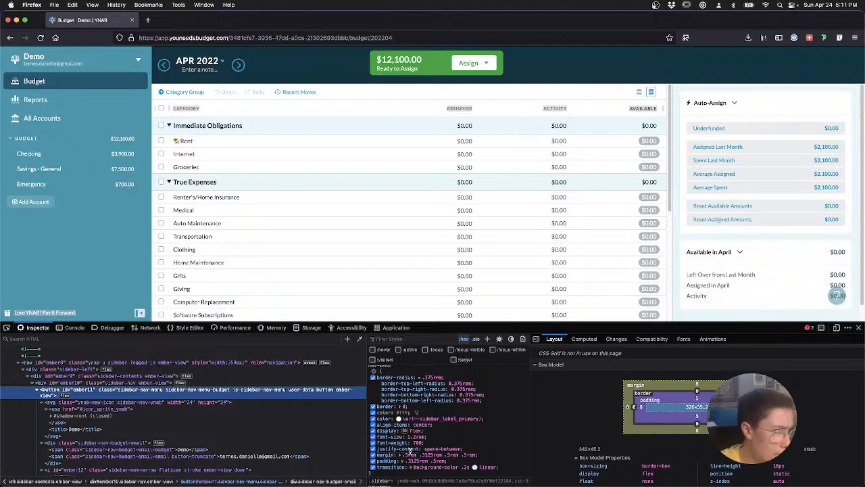
pyautogui.scroll(5, 410, 451)
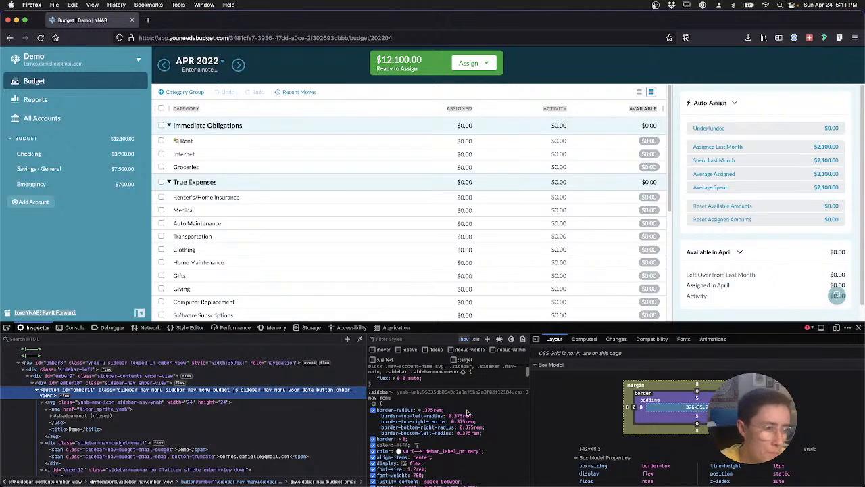
# Step: Return to Figma and round the corners of the teal Budget menu button to match the border radius of the YNAB sidebar button in Firefox
pyautogui.hotkey('ctrl', 'Right')
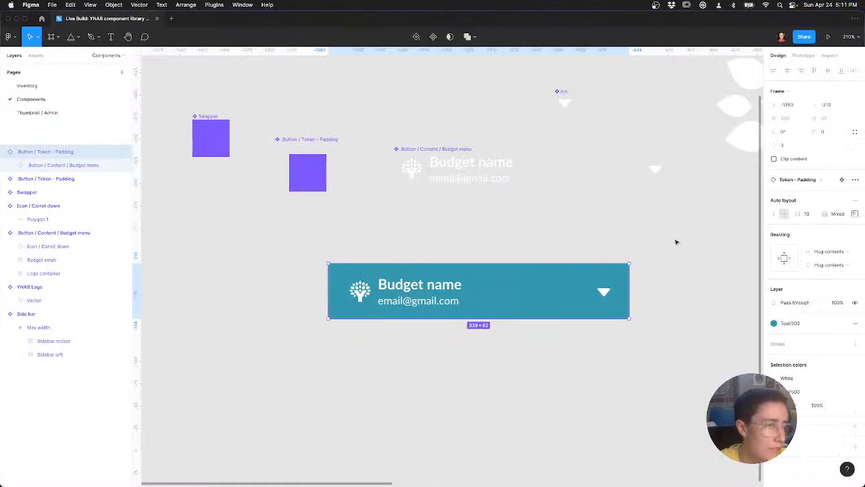
pyautogui.click(834, 132)
pyautogui.write('8')
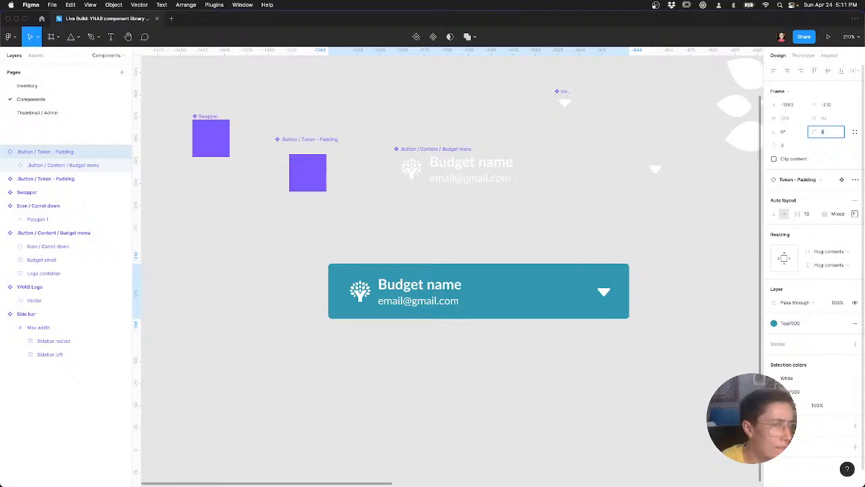
pyautogui.press('super+Tab')
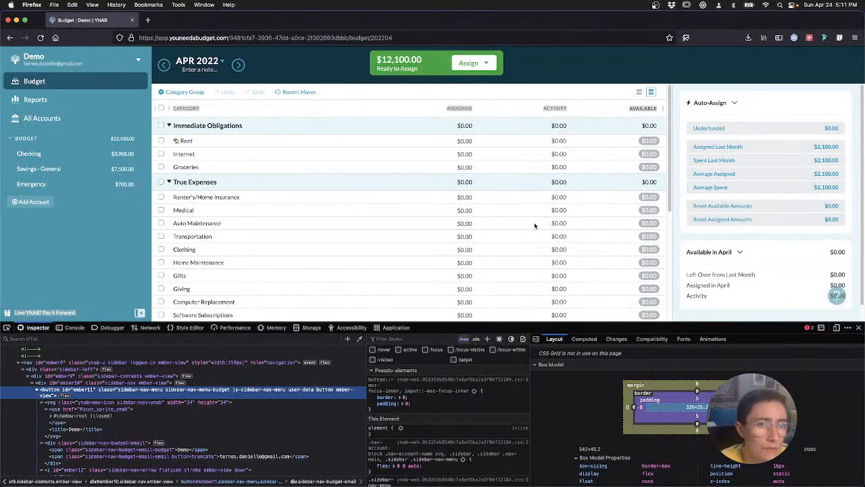
pyautogui.press('super+Tab')
pyautogui.write('8')
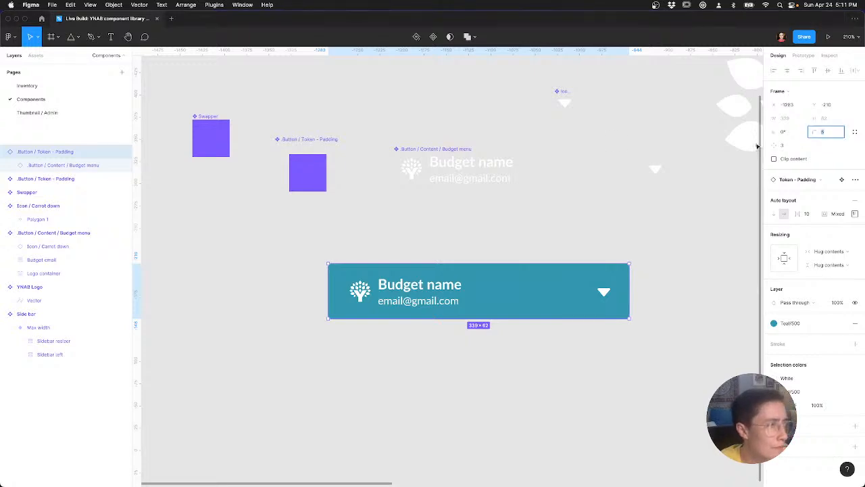
pyautogui.press('Return')
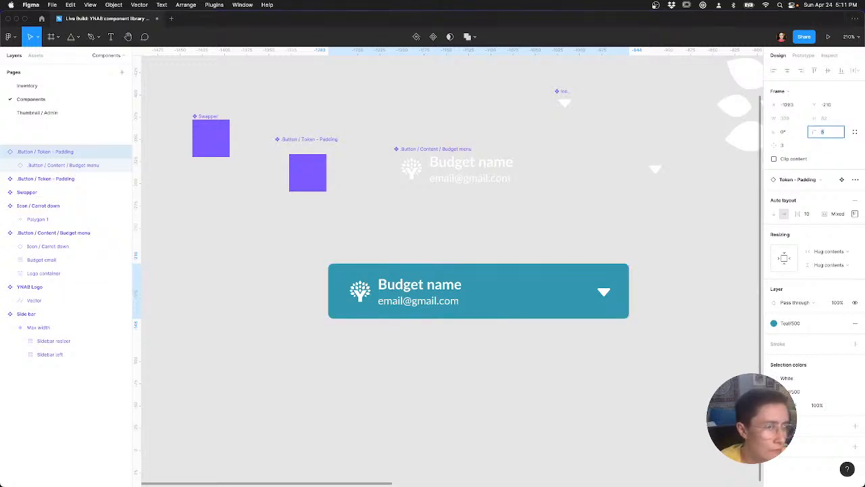
pyautogui.press('super+Tab')
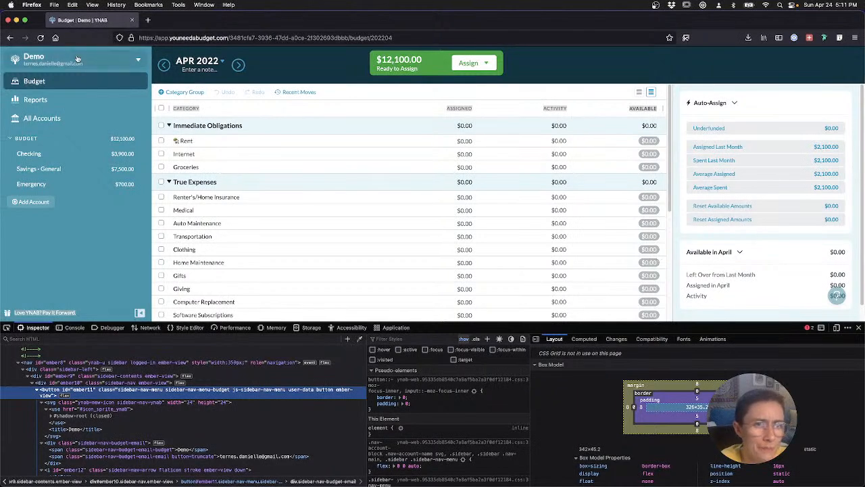
pyautogui.press('super+Tab')
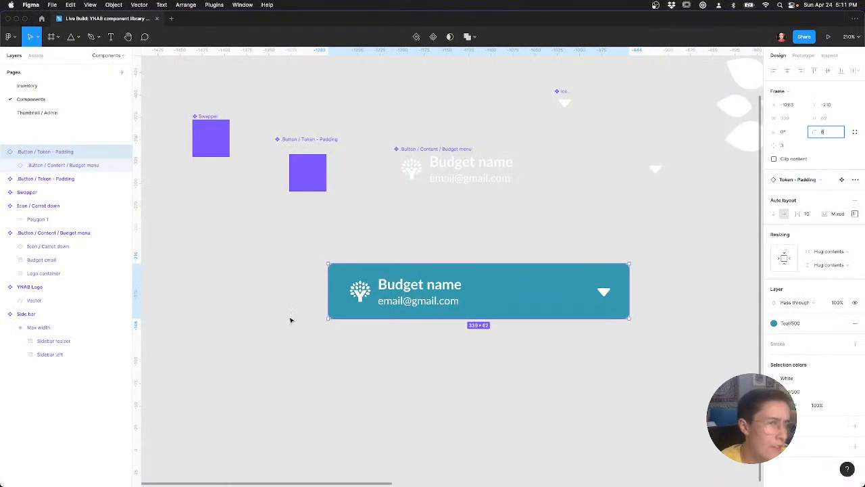
pyautogui.click(290, 320)
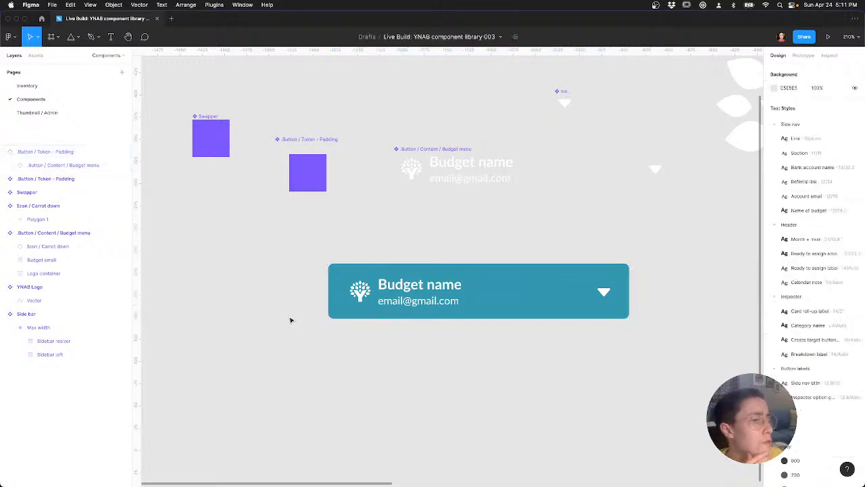
pyautogui.click(388, 295)
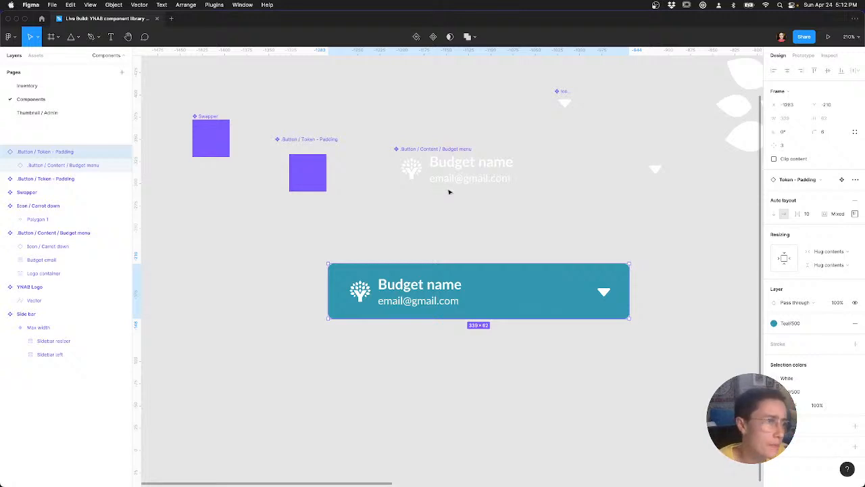
pyautogui.click(457, 254)
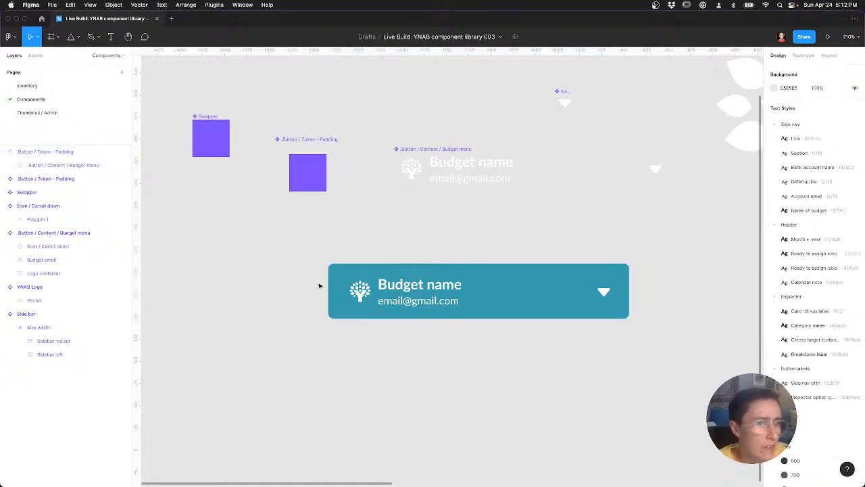
pyautogui.click(342, 286)
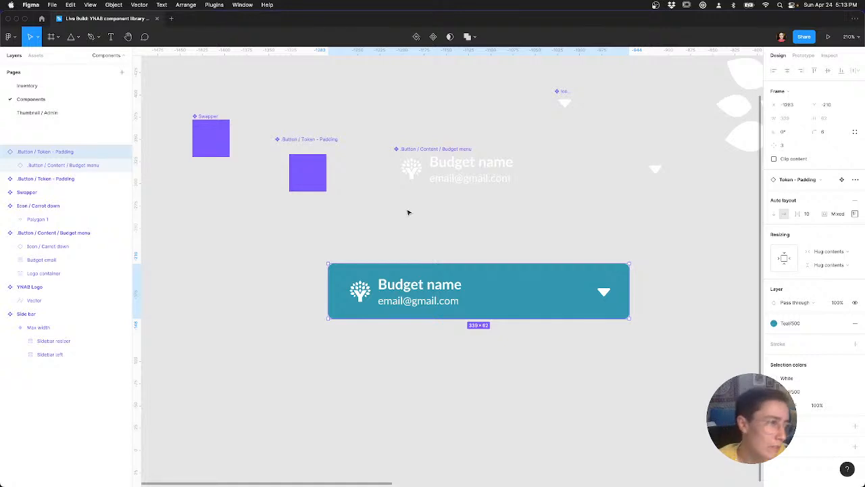
pyautogui.click(381, 231)
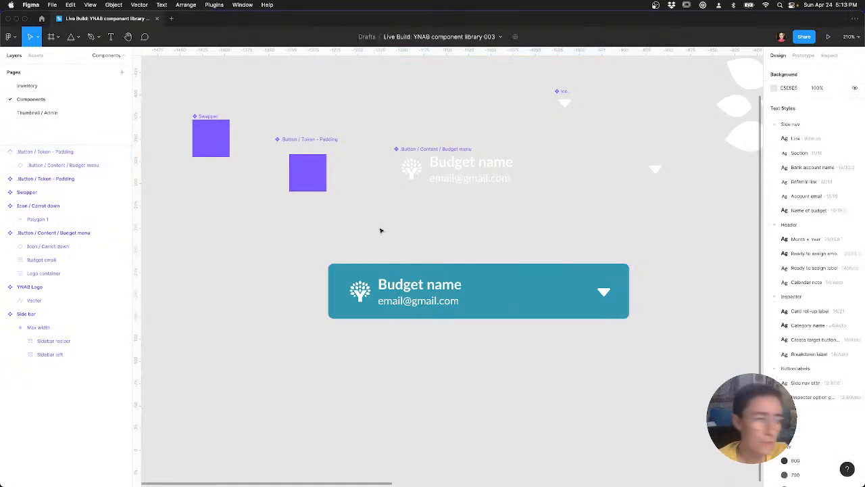
# Step: Nudge the .Button / Token - Padding main component slightly lower and move the teal Budget menu button further down to free space between them
pyautogui.click(336, 171)
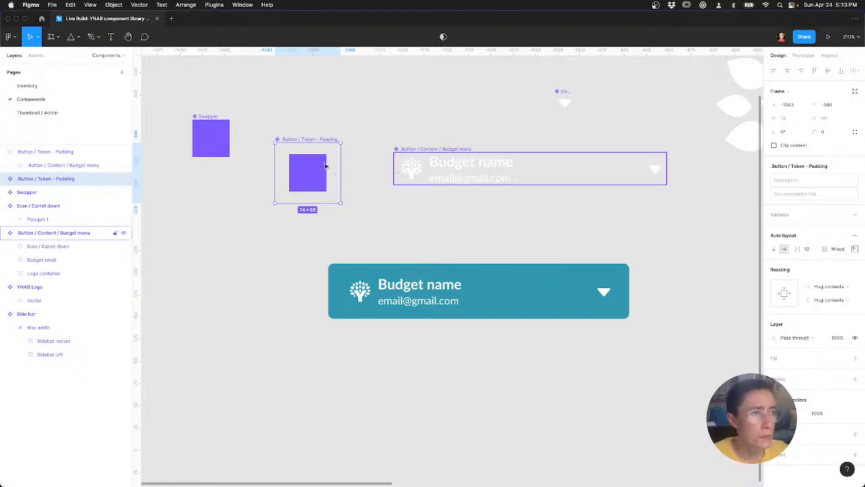
pyautogui.moveTo(328, 170); pyautogui.dragTo(329, 176)
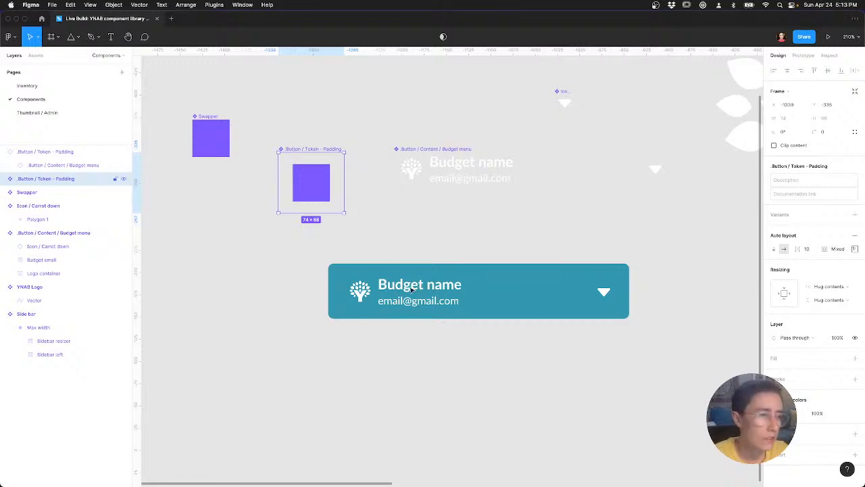
pyautogui.moveTo(412, 291); pyautogui.dragTo(367, 349)
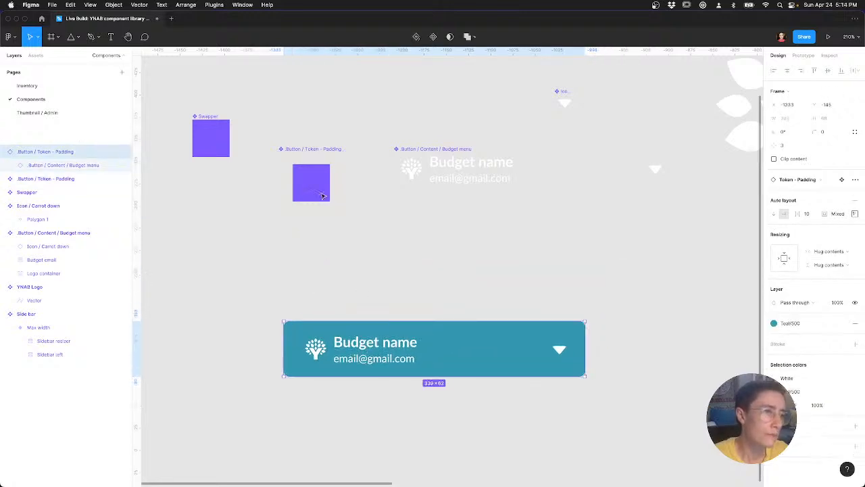
pyautogui.press('Escape')
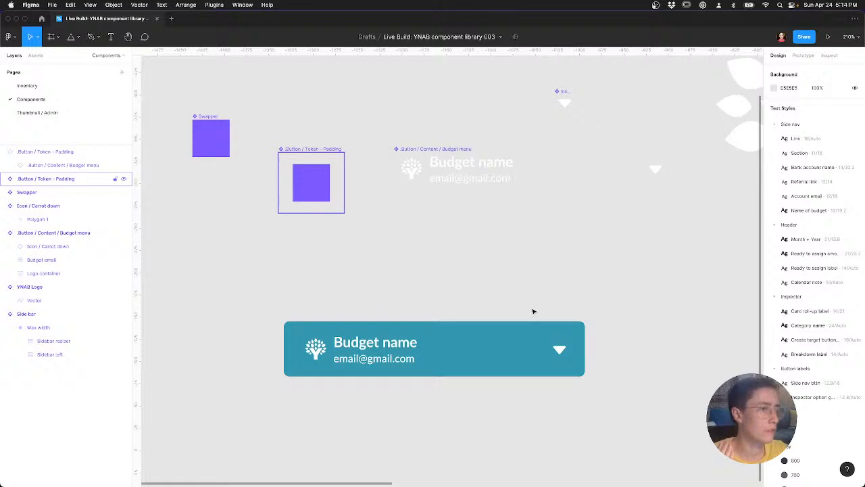
pyautogui.click(517, 368)
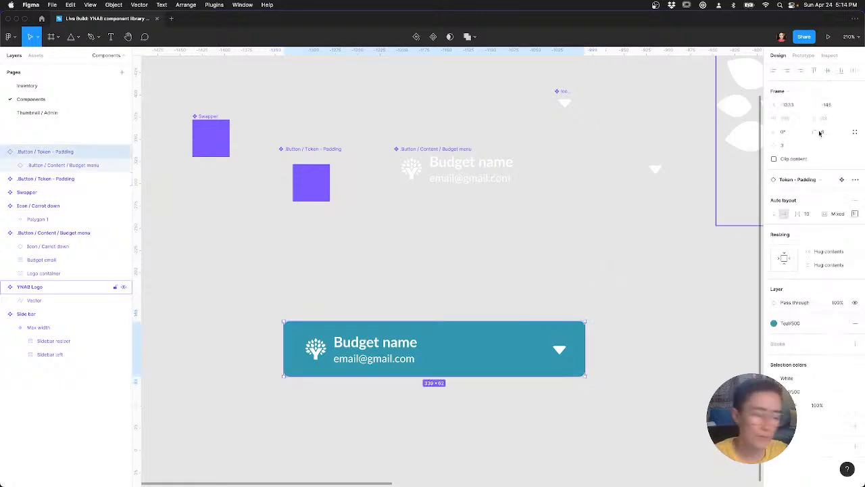
pyautogui.press('Escape')
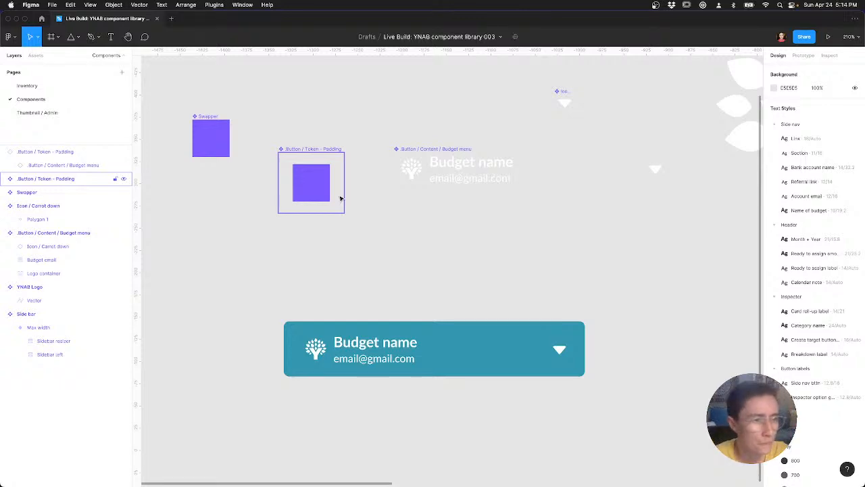
# Step: Place an instance of .Button / Token - Padding below its main component and give the main component an FFFFFF fill
pyautogui.click(341, 198)
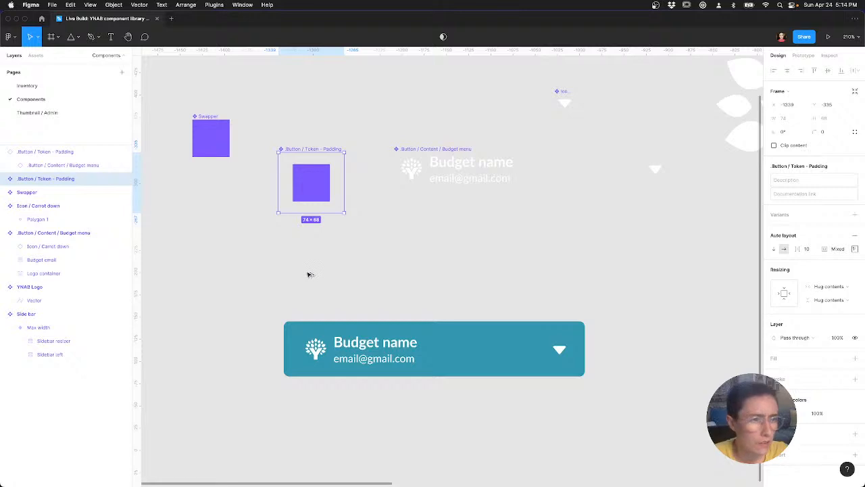
pyautogui.moveTo(298, 180); pyautogui.dragTo(308, 266)
pyautogui.click(315, 196)
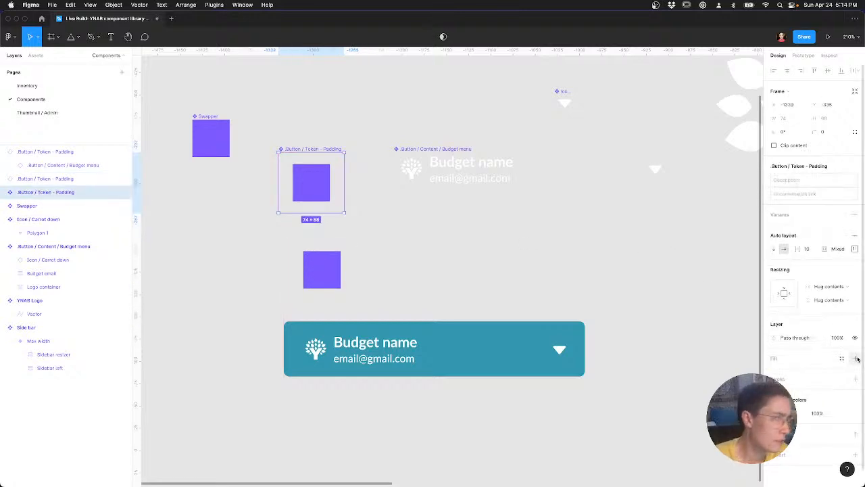
pyautogui.click(854, 358)
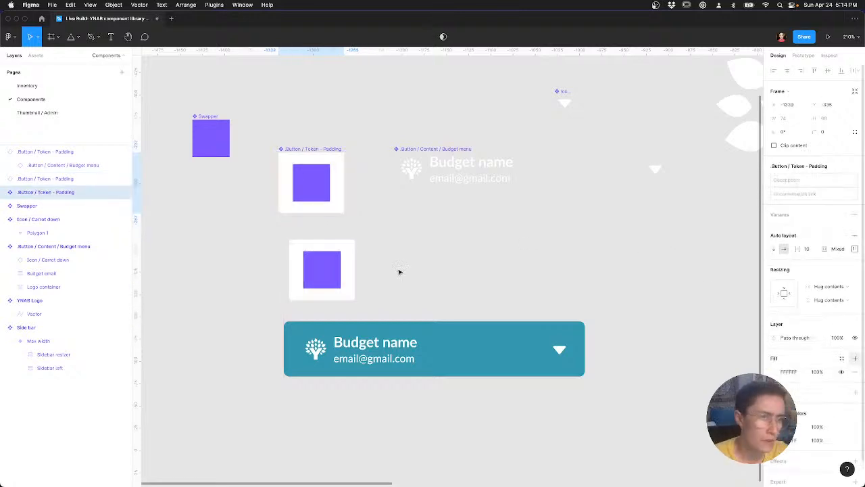
pyautogui.press('Escape')
# Step: Turn the new padding instance into its own component with a corner radius of 6 and clipped content
pyautogui.click(348, 278)
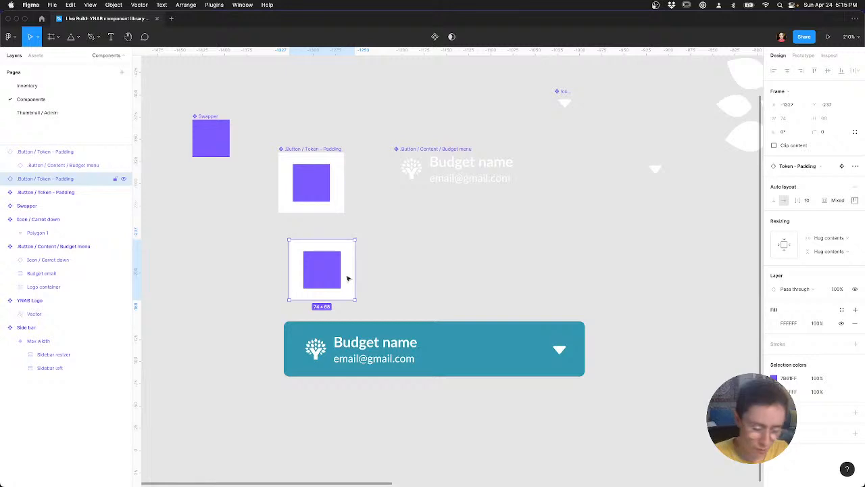
pyautogui.press('super+alt+k')
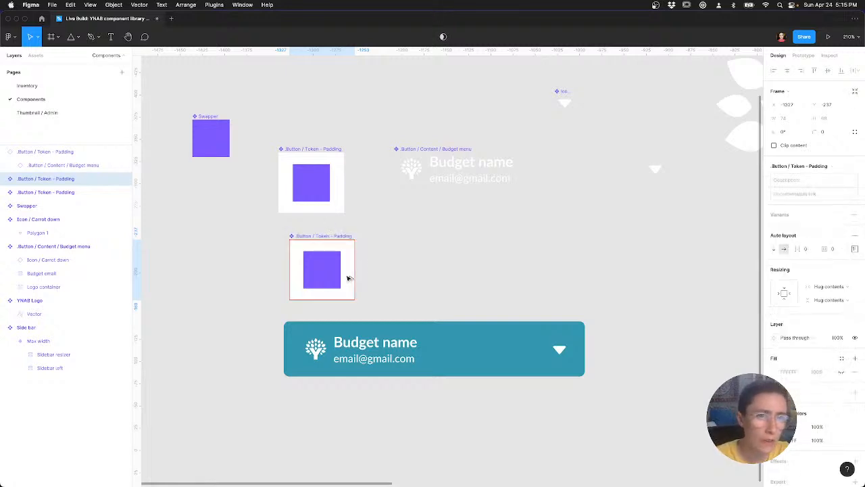
pyautogui.click(836, 133)
pyautogui.write('6')
pyautogui.press('Return')
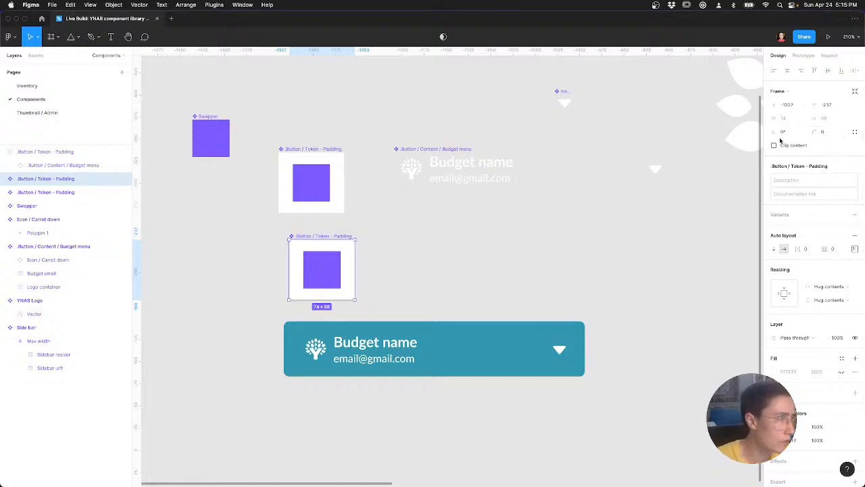
pyautogui.click(775, 145)
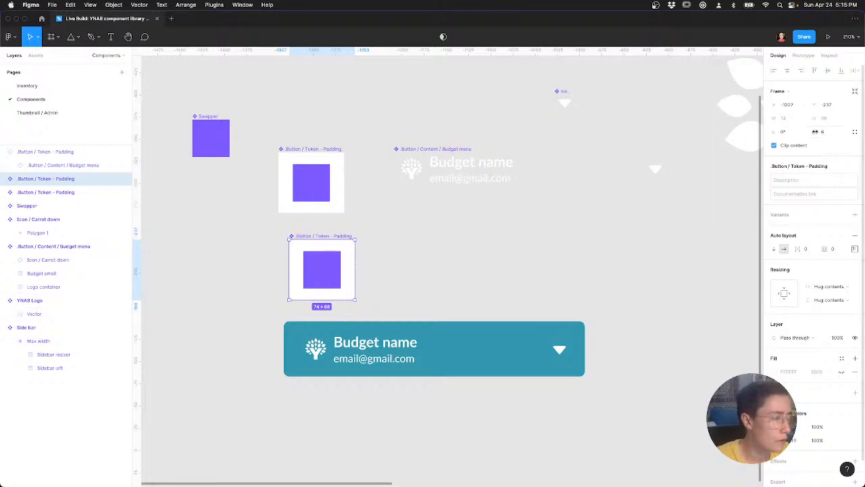
pyautogui.click(522, 270)
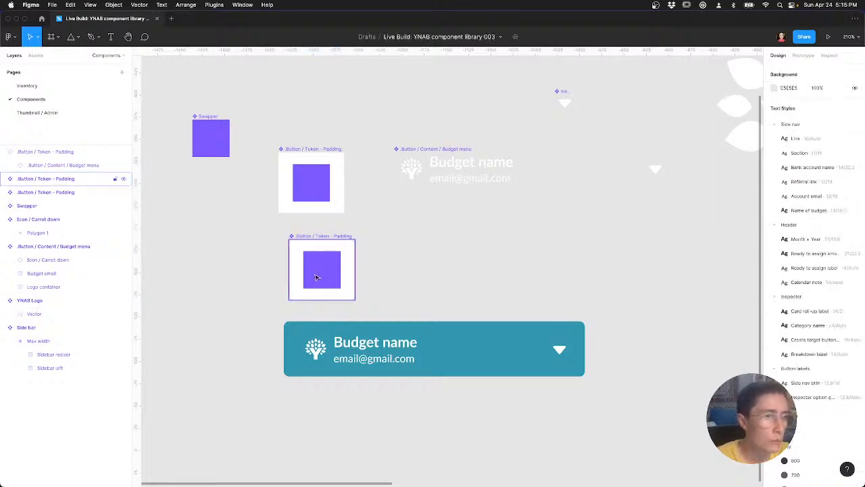
# Step: Rename the new rounded component as ".Button / Token - Corner Radius"
pyautogui.click(317, 270)
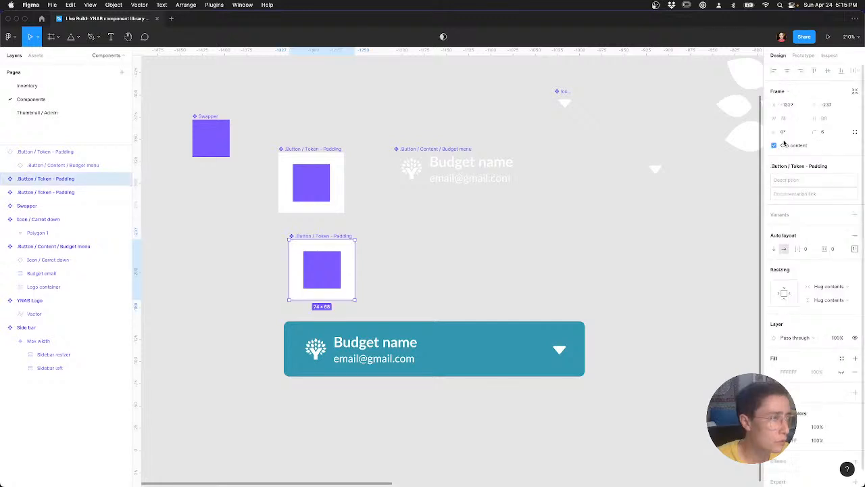
pyautogui.click(466, 288)
pyautogui.click(327, 269)
pyautogui.press('super+r')
pyautogui.press('Right')
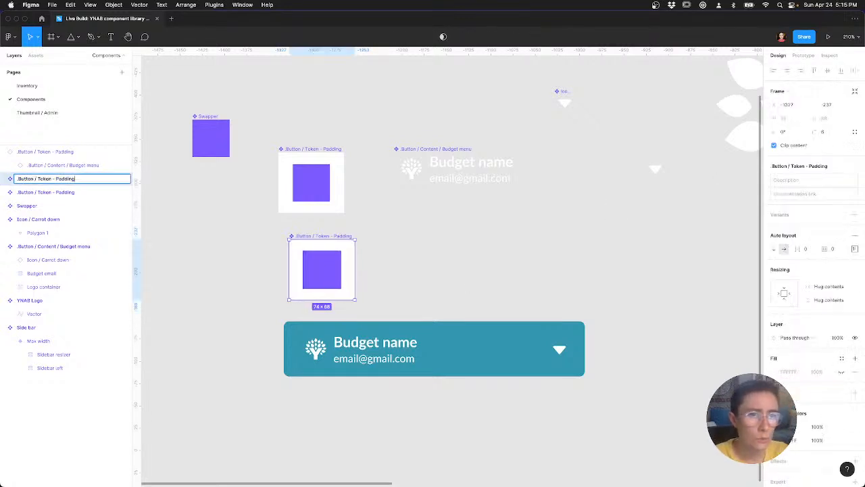
pyautogui.hotkey('alt', 'shift', 'Left')
pyautogui.write('Corner Radius')
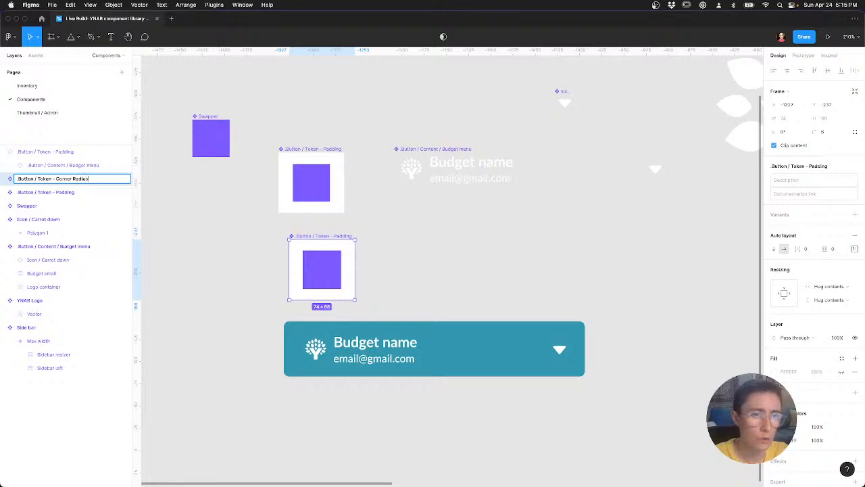
pyautogui.press('Return')
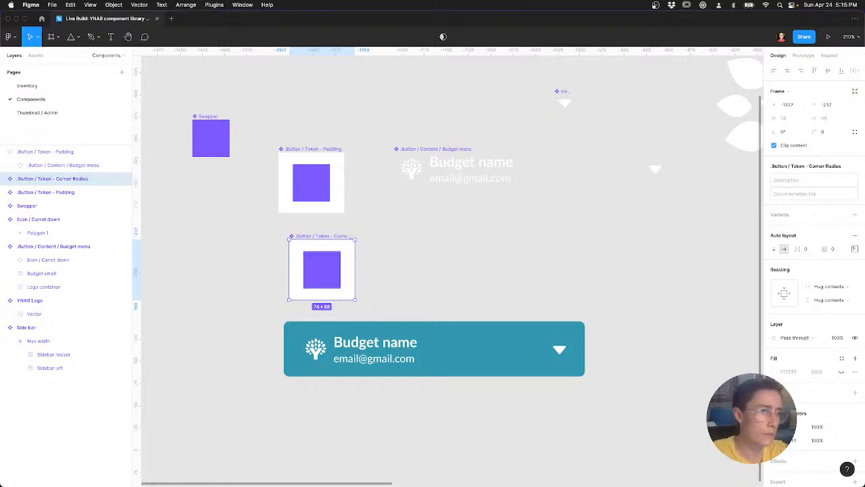
# Step: Align the Corner Radius token component directly beneath the .Button / Token - Padding component
pyautogui.click(363, 266)
pyautogui.moveTo(320, 252); pyautogui.dragTo(310, 235)
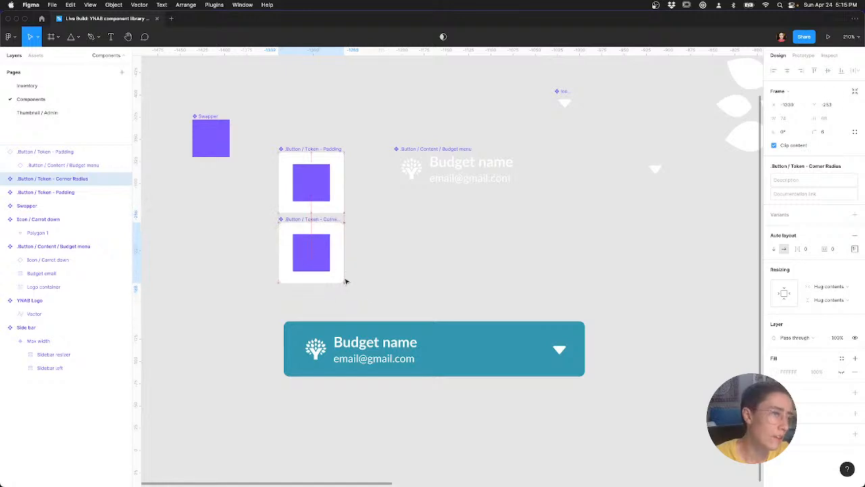
pyautogui.click(378, 300)
# Step: Delete the teal Budget menu button and place an instance of .Button / Token - Corner Radius below its main component
pyautogui.scroll(-2, 392, 270)
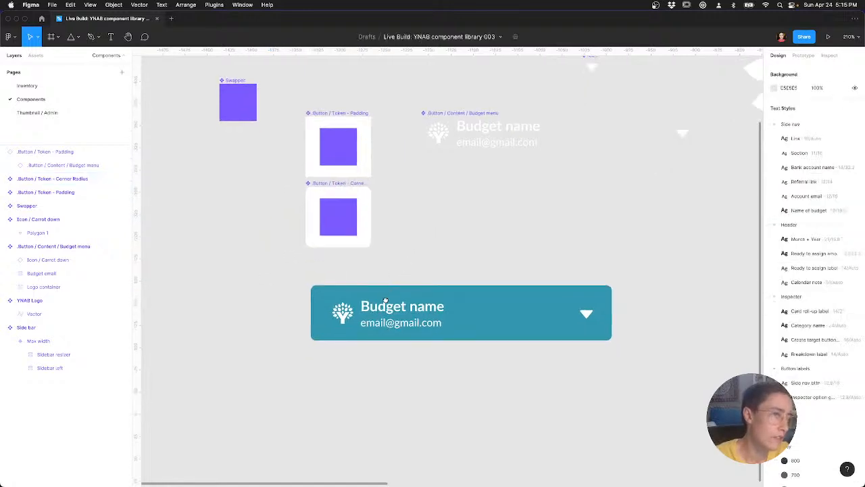
pyautogui.click(386, 299)
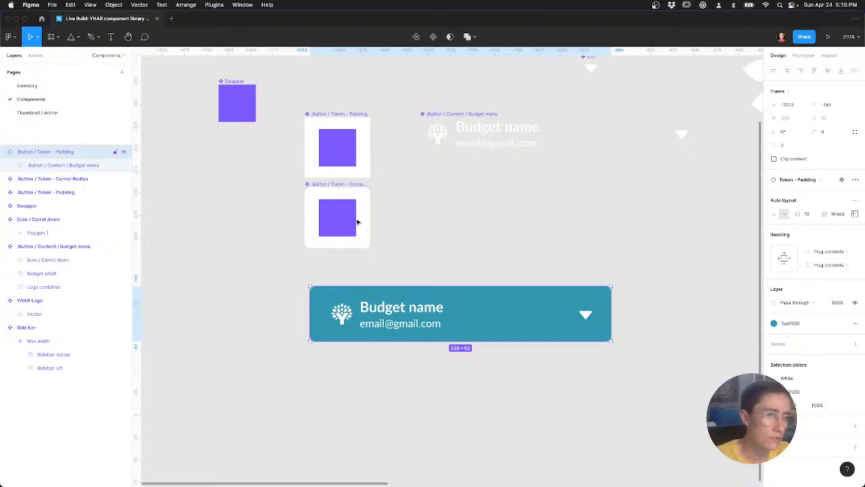
pyautogui.press('Delete')
pyautogui.click(352, 221)
pyautogui.press('super+d')
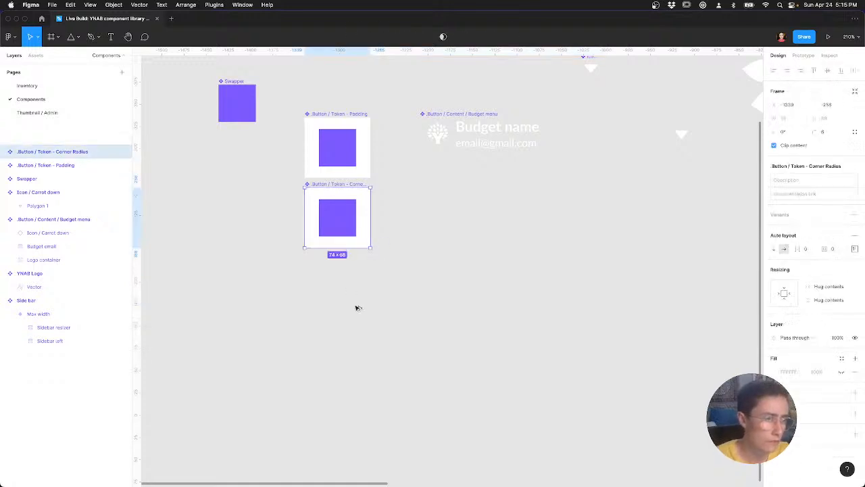
# Step: Swap the nested Swapper in the Corner Radius instance for the .Button / Content / Budget menu component
pyautogui.doubleClick(345, 309)
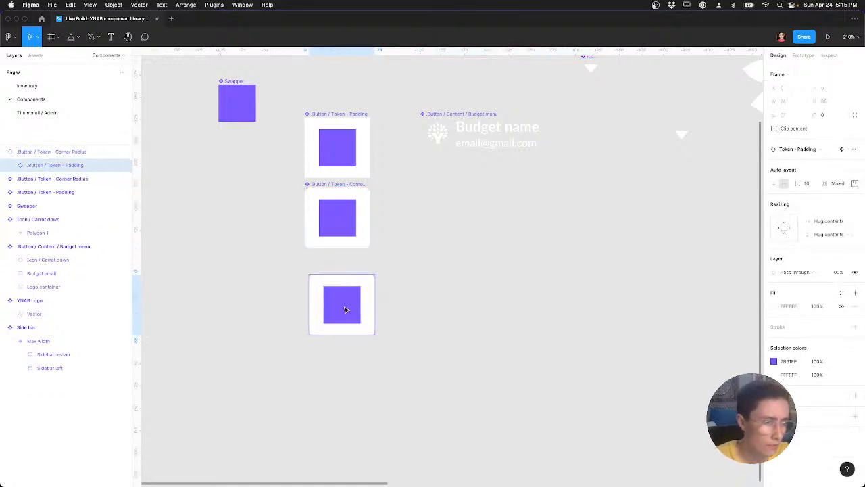
pyautogui.doubleClick(346, 309)
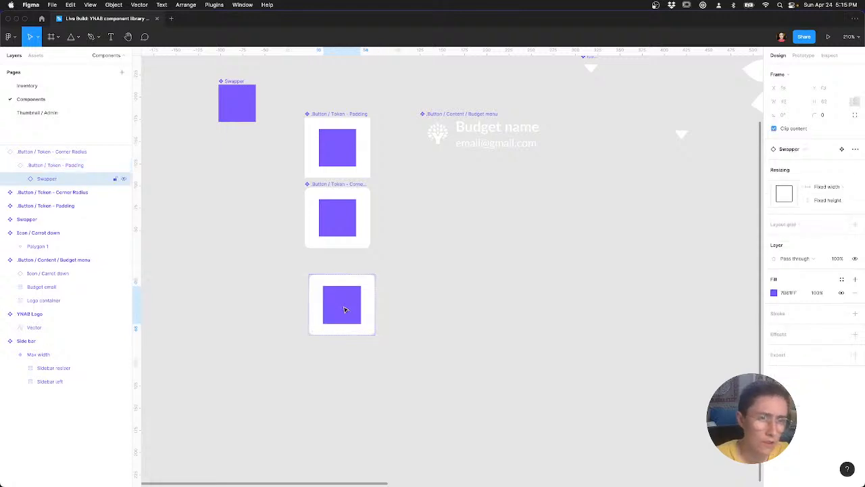
pyautogui.click(788, 150)
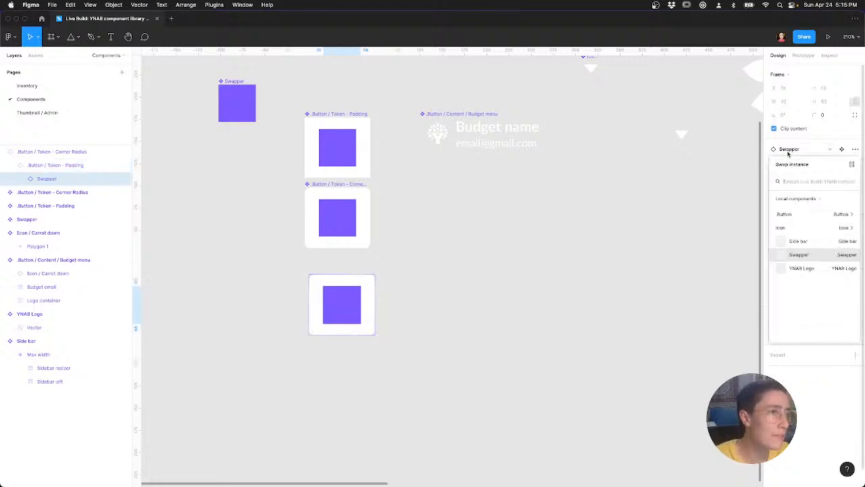
pyautogui.click(842, 214)
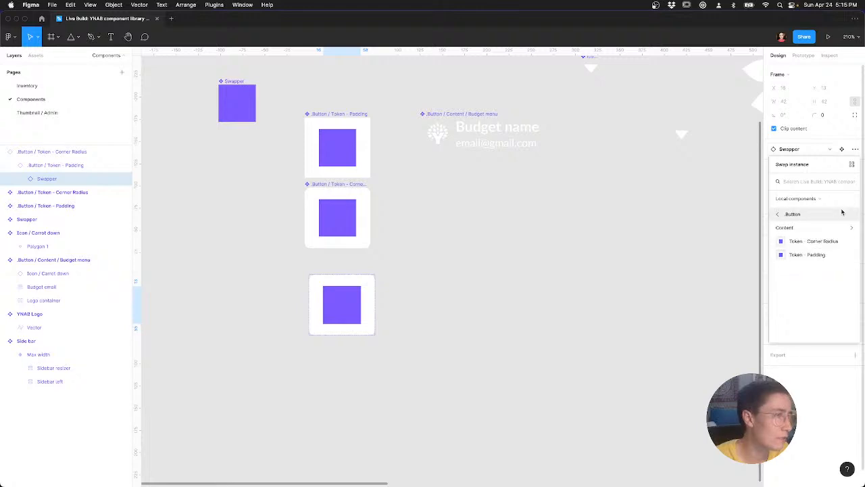
pyautogui.click(823, 227)
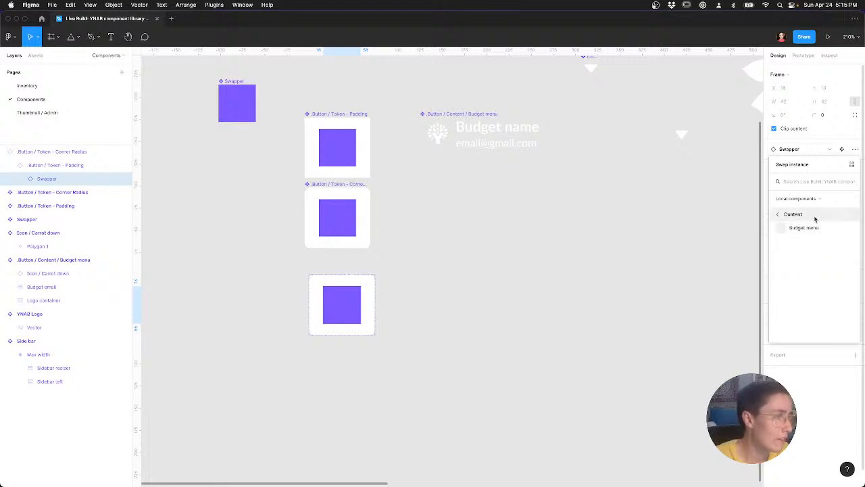
pyautogui.click(804, 228)
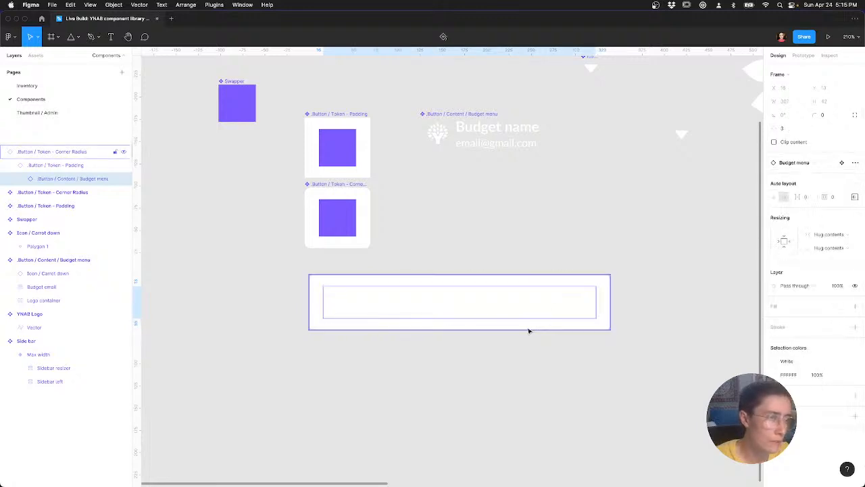
pyautogui.click(711, 349)
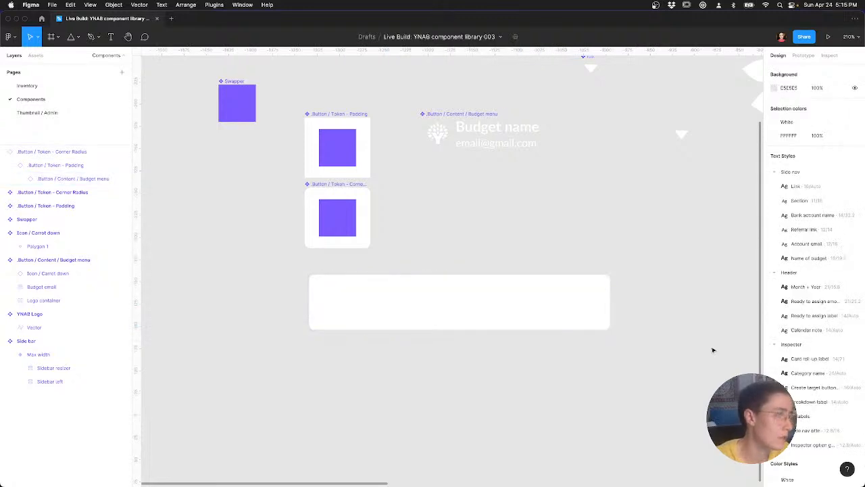
# Step: Try recoloring the white content of the Corner Radius instance with the teal 500 style, and undo it
pyautogui.click(527, 294)
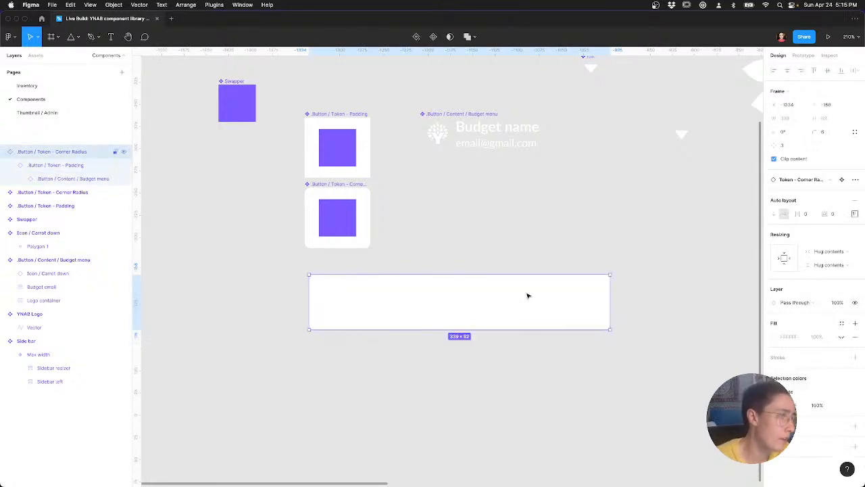
pyautogui.click(789, 391)
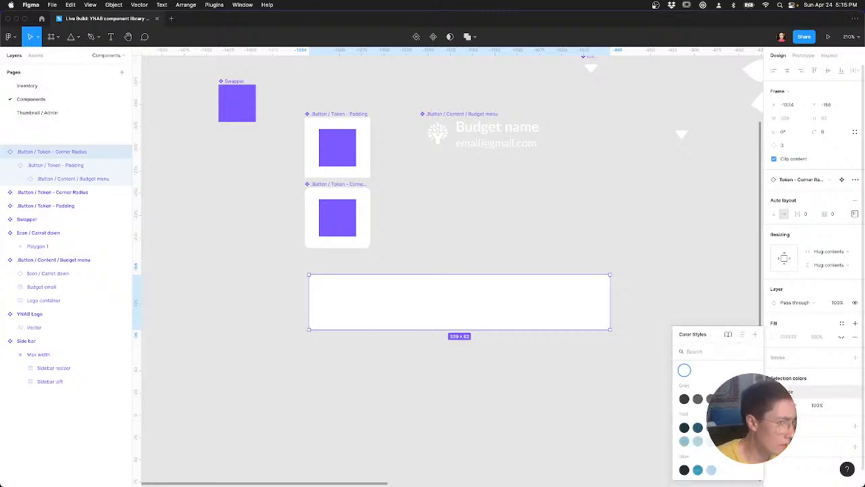
pyautogui.click(724, 427)
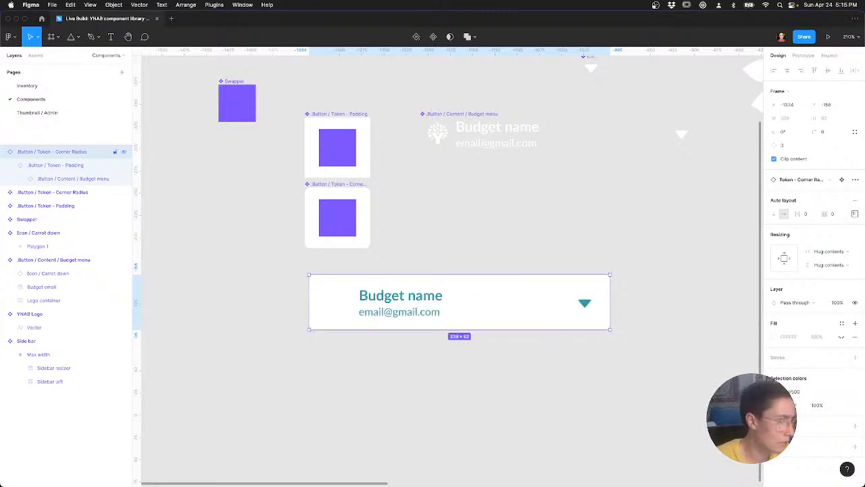
pyautogui.press('super+z')
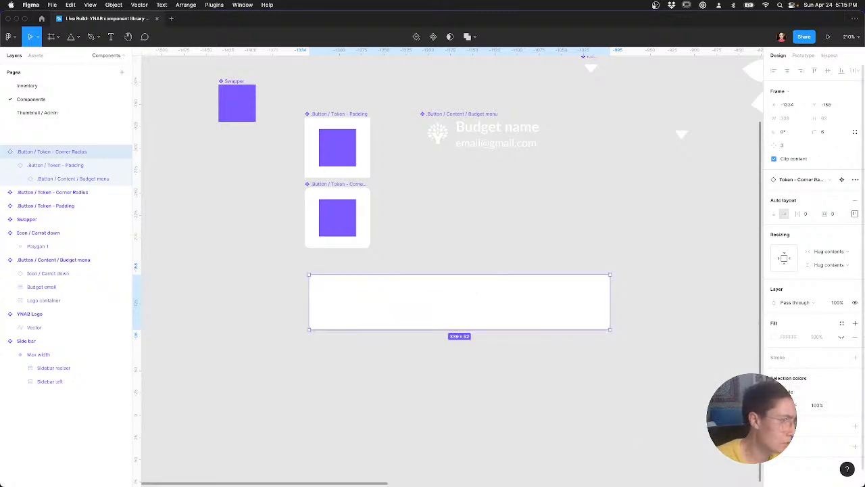
# Step: Apply a teal color style to the fill of the nested Padding instance and move the button closer beneath the Corner Radius component
pyautogui.click(438, 313)
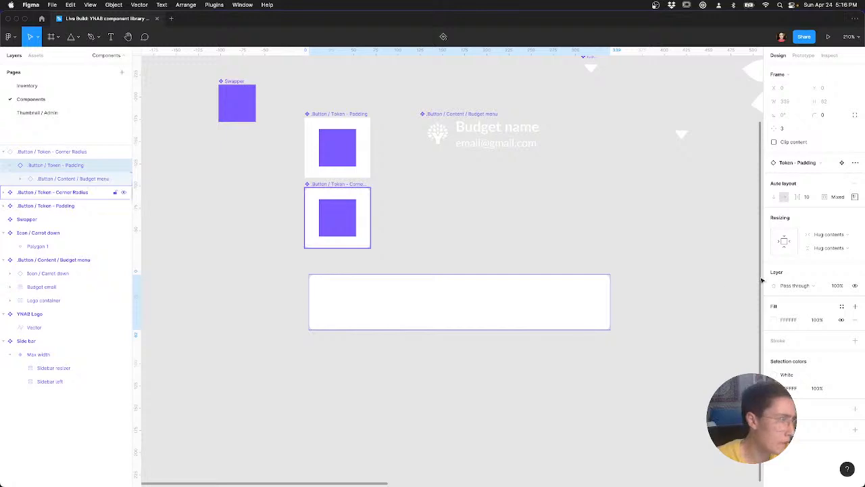
pyautogui.click(842, 307)
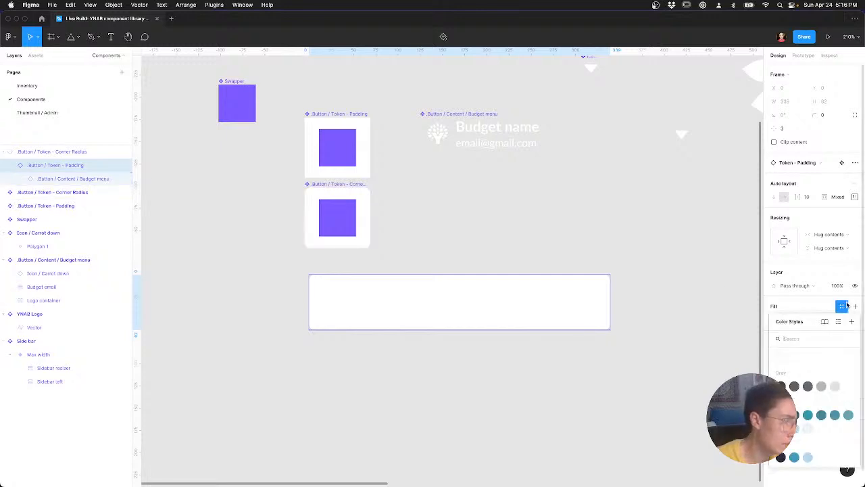
pyautogui.click(806, 416)
pyautogui.click(554, 394)
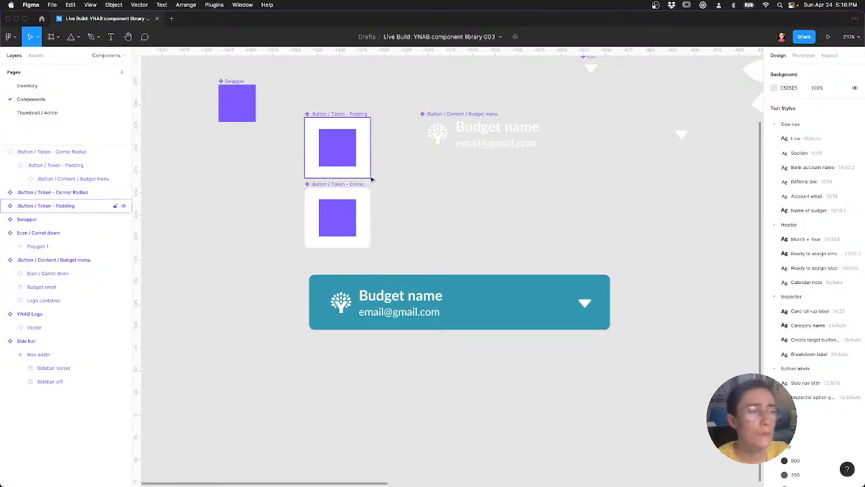
pyautogui.click(416, 282)
pyautogui.moveTo(416, 281); pyautogui.dragTo(407, 271)
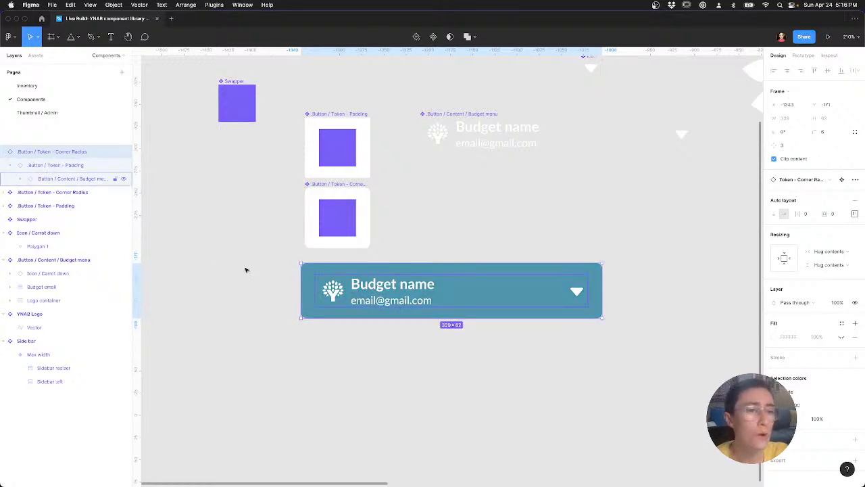
# Step: Glance at the live YNAB budget in Firefox, return to Figma, and inspect the layers nested in the Corner Radius instance
pyautogui.press('super+Tab')
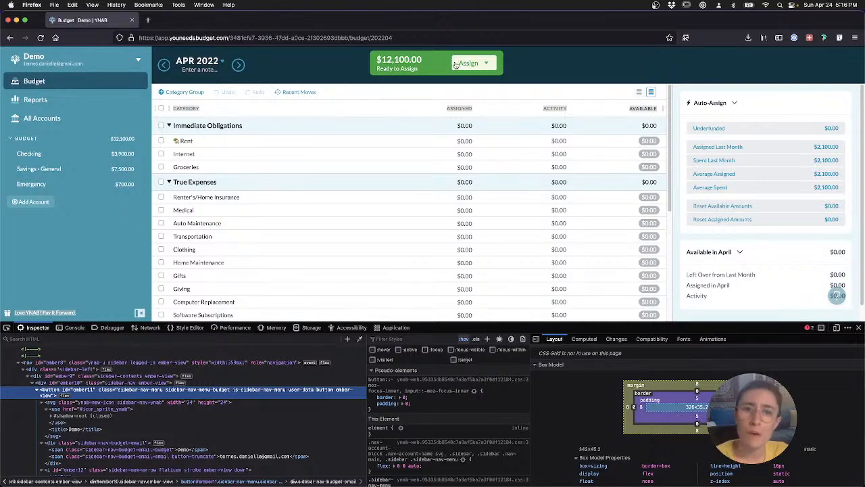
pyautogui.hotkey('ctrl', 'Right')
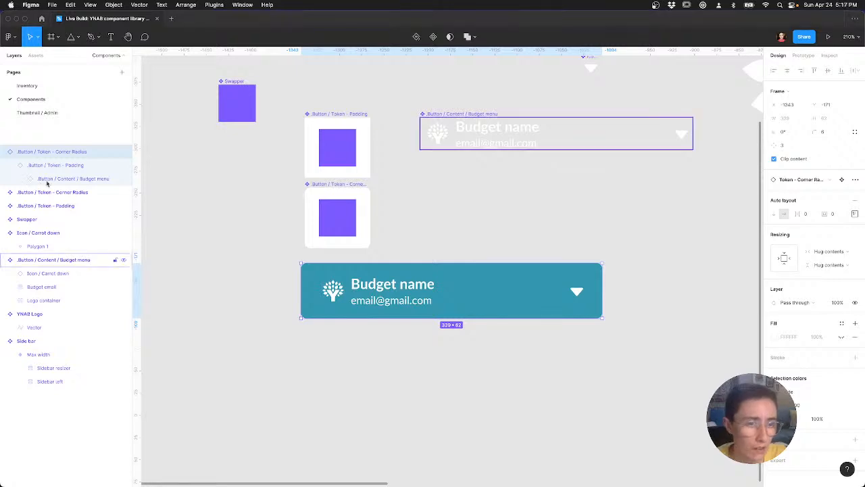
pyautogui.click(20, 180)
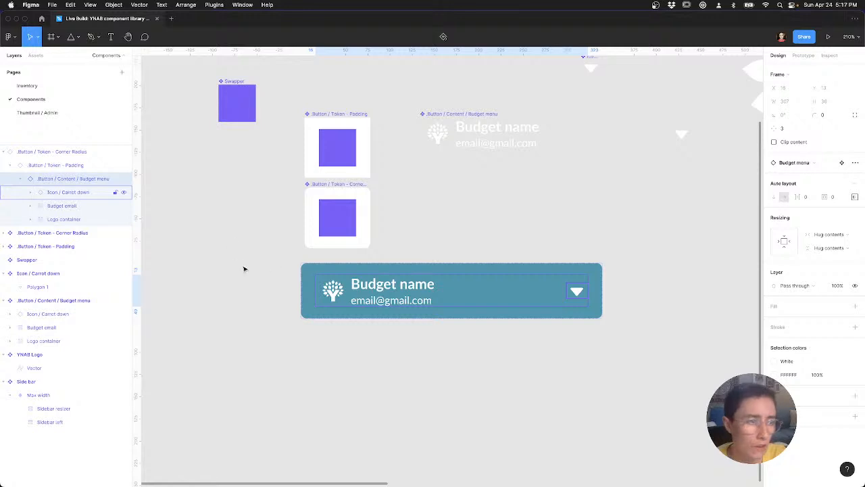
pyautogui.click(78, 153)
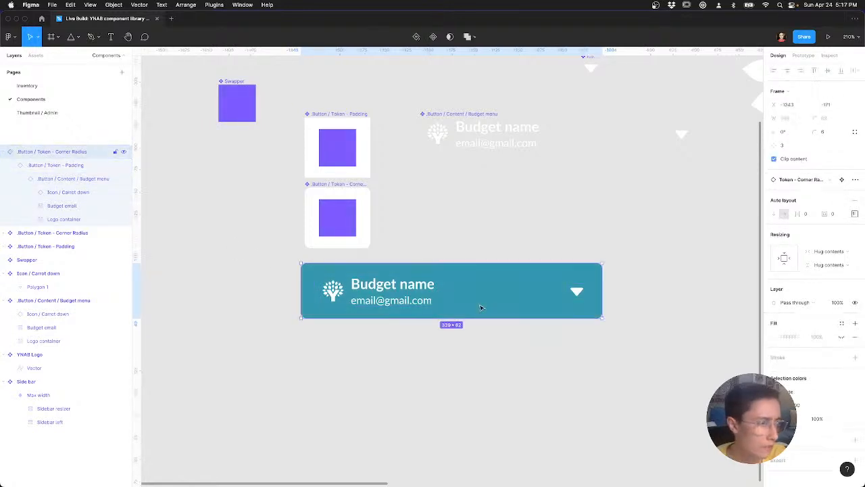
# Step: Count the Corner Radius instance's layers, including nested ones, with the Layer Counter plugin and close the plugin
pyautogui.rightClick(480, 307)
pyautogui.moveTo(512, 420)
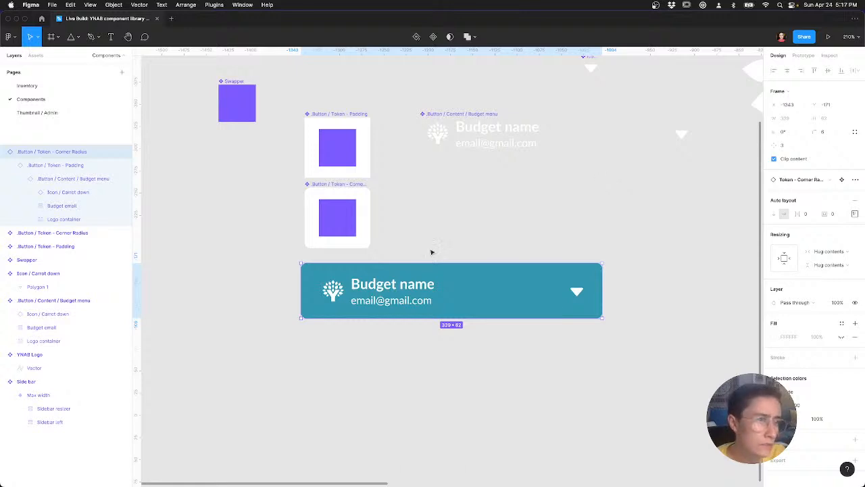
pyautogui.rightClick(424, 284)
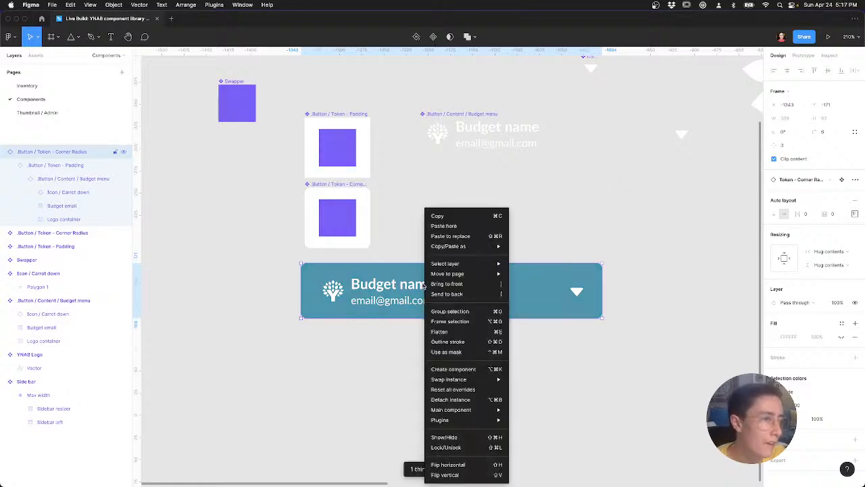
pyautogui.moveTo(446, 420)
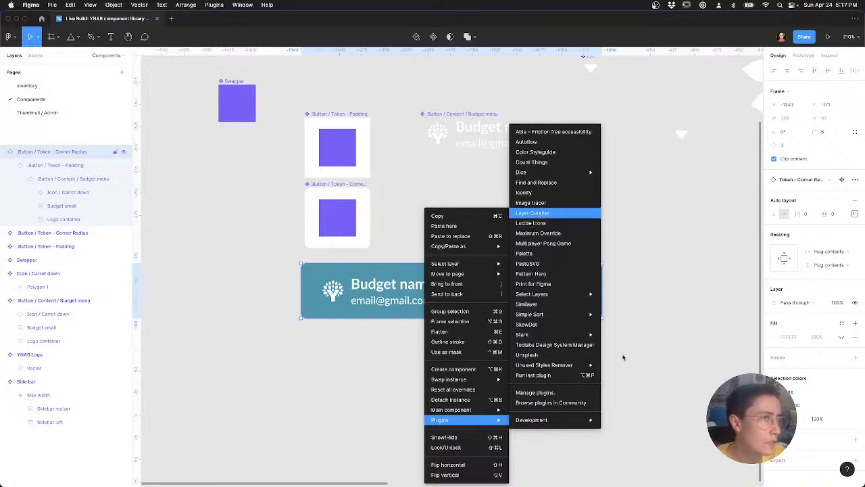
pyautogui.click(625, 360)
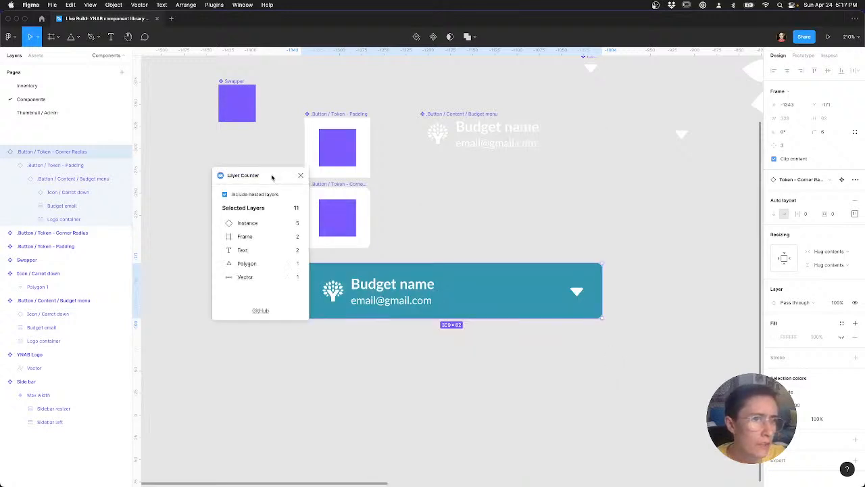
pyautogui.moveTo(272, 177); pyautogui.dragTo(252, 183)
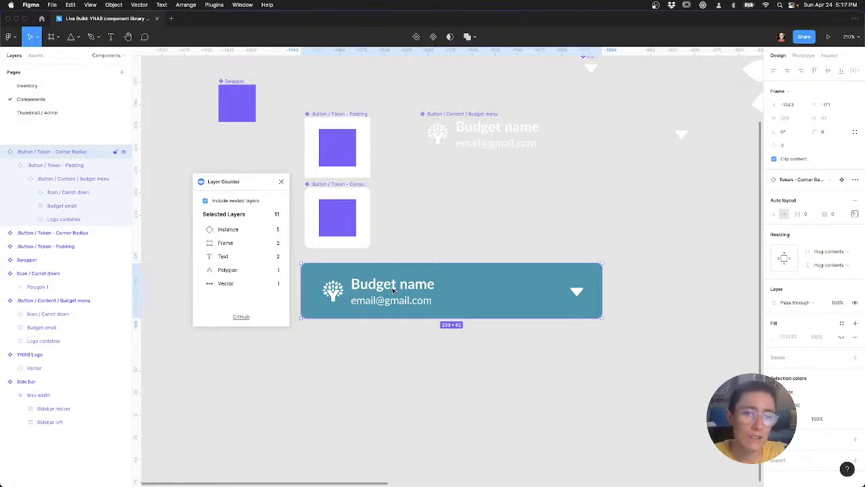
pyautogui.click(279, 184)
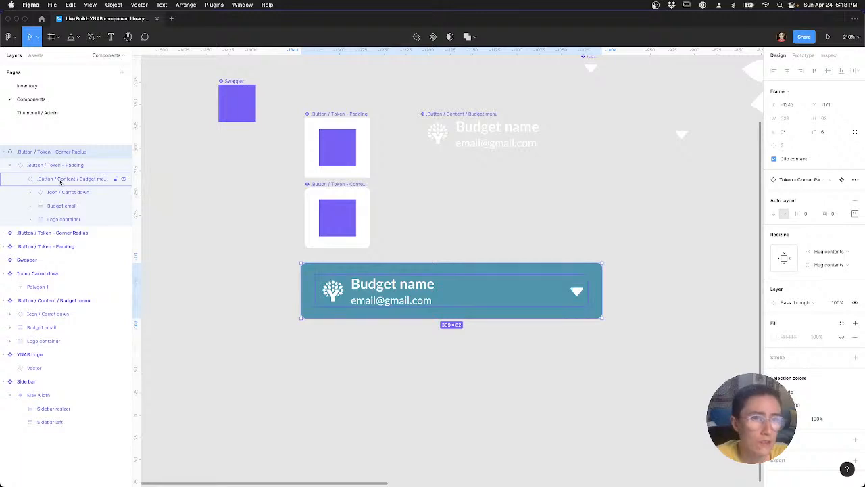
# Step: Examine the button's nesting by selecting the Budget menu content, its parent Padding token and the outer Corner Radius token
pyautogui.click(60, 180)
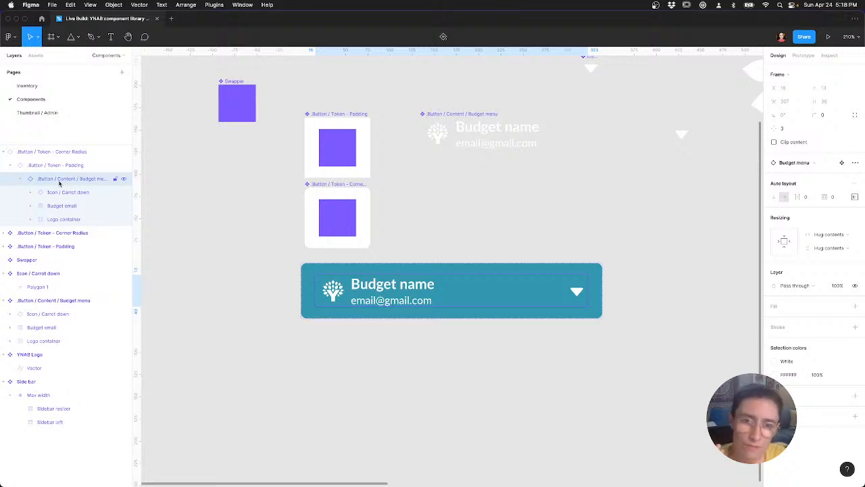
pyautogui.click(49, 170)
pyautogui.click(52, 155)
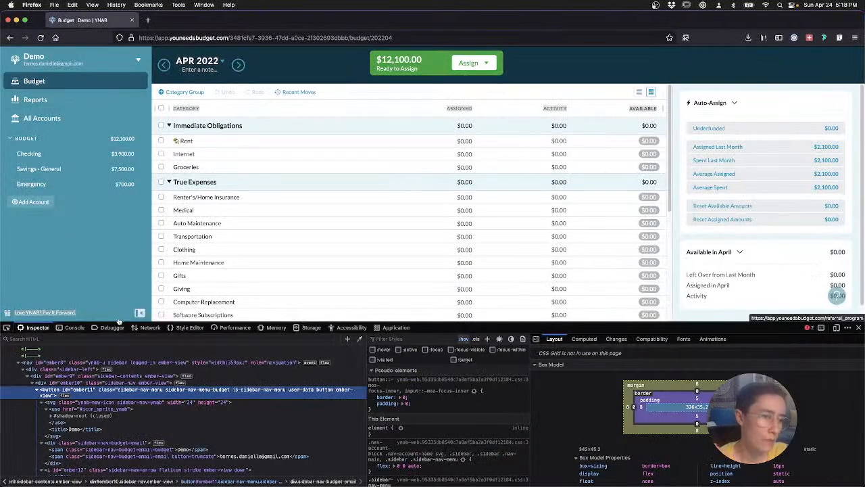
# Step: Enlarge the YNAB page area in Firefox and examine the Renter's/Home Insurance row in its selected and unselected states
pyautogui.moveTo(118, 320); pyautogui.dragTo(122, 362)
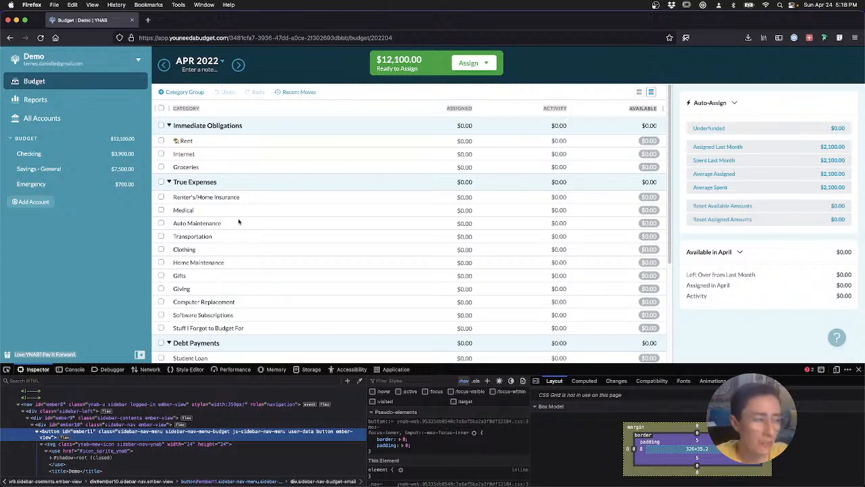
pyautogui.click(162, 197)
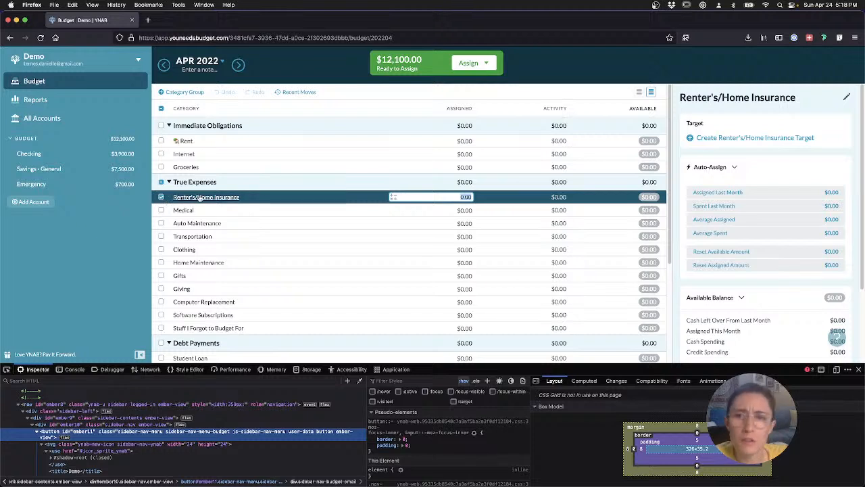
pyautogui.click(413, 196)
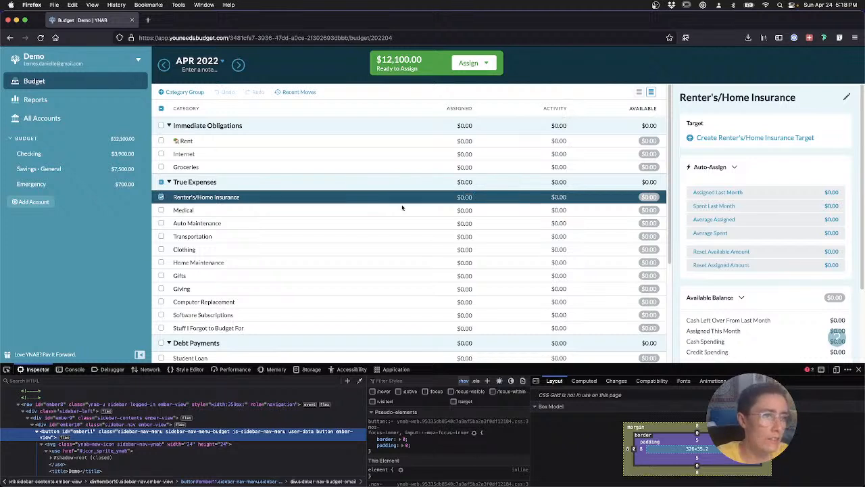
pyautogui.click(161, 197)
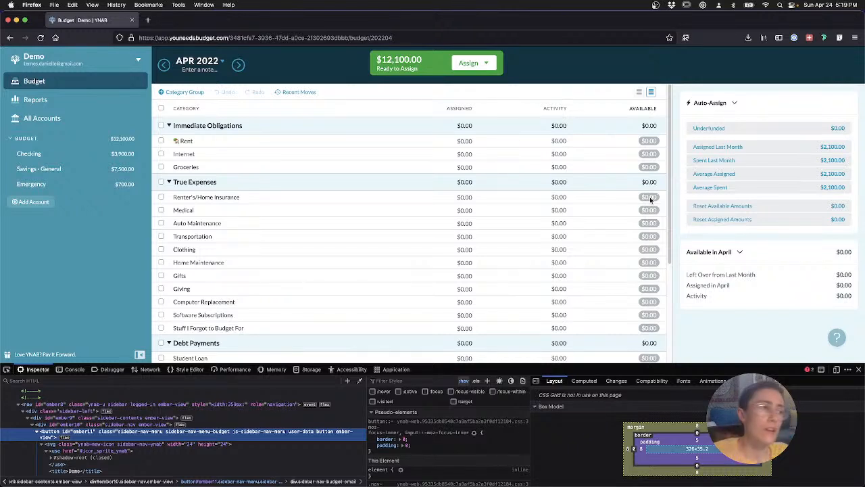
pyautogui.click(327, 200)
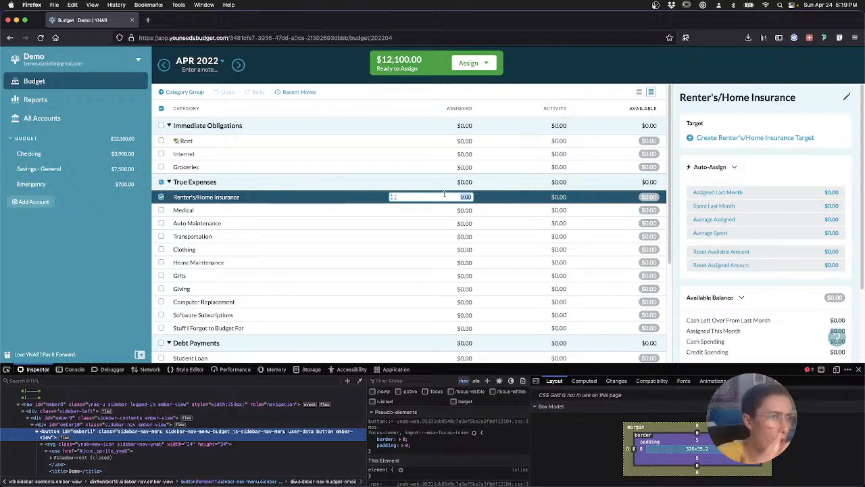
pyautogui.click(162, 201)
pyautogui.click(161, 198)
pyautogui.scroll(-5, 281, 305)
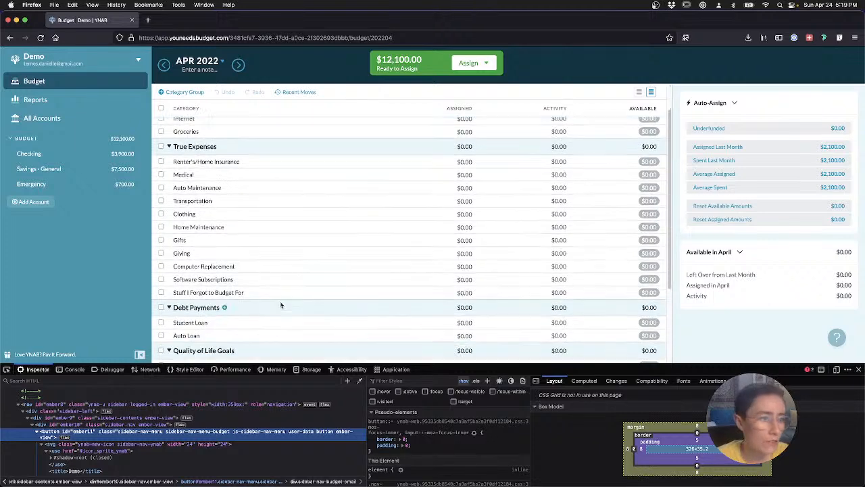
pyautogui.scroll(5, 282, 305)
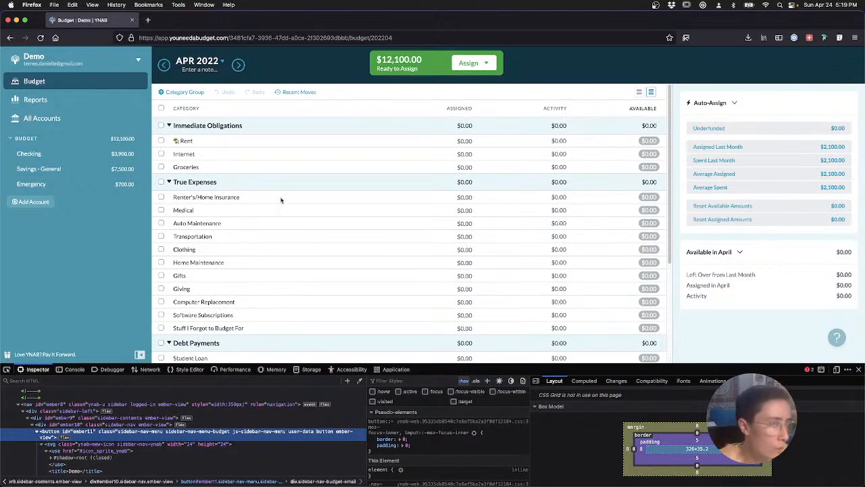
# Step: Compare Figma's Padding and Corner Radius token components with the selected Renter's/Home Insurance row in the YNAB budget
pyautogui.hotkey('ctrl', 'Right')
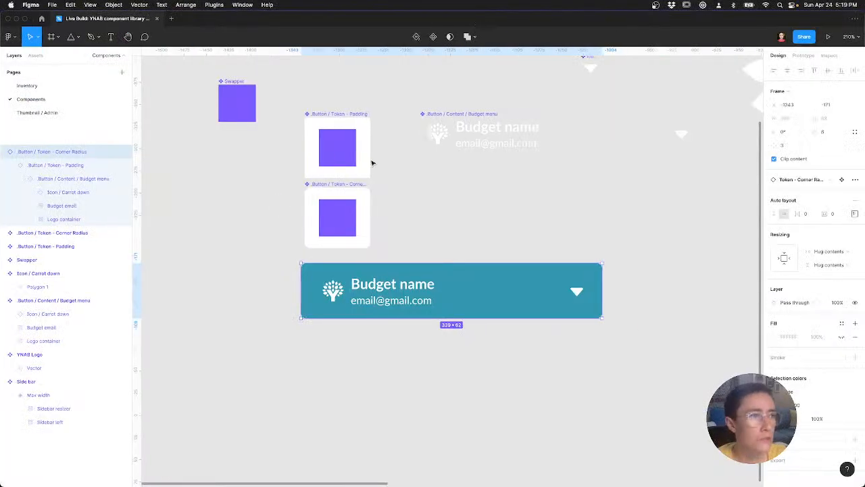
pyautogui.click(358, 162)
pyautogui.scroll(2, 359, 162)
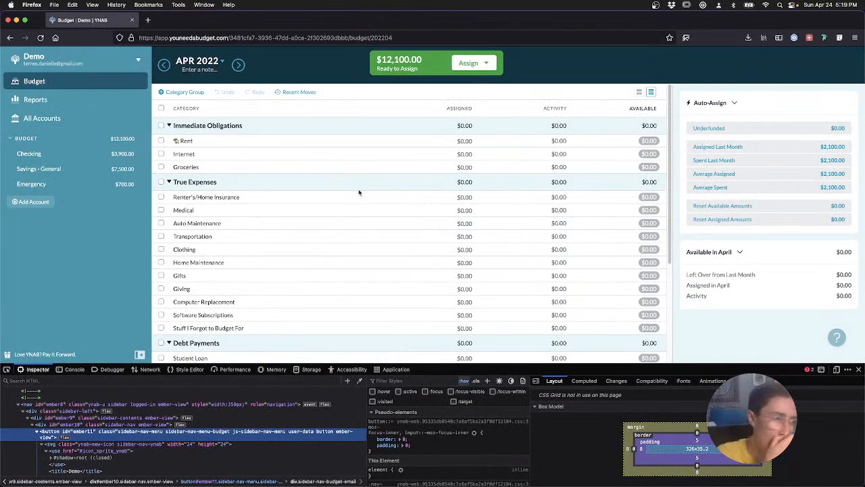
pyautogui.click(300, 197)
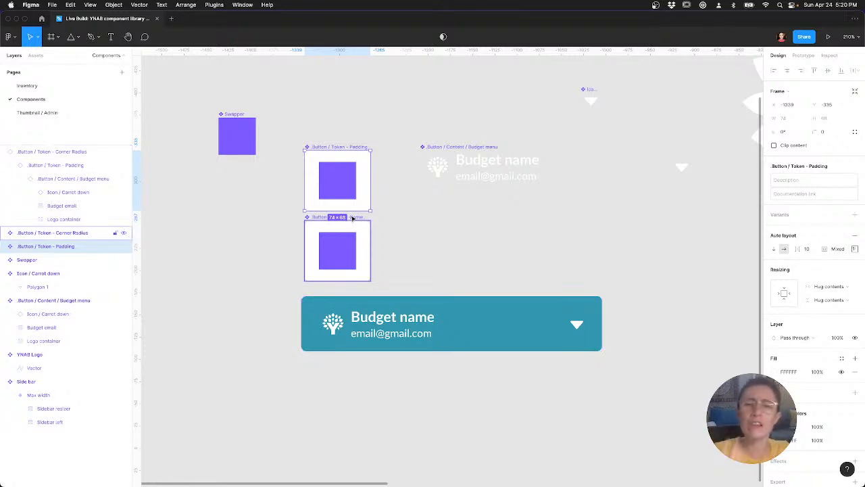
pyautogui.click(315, 246)
# Step: Check the sidebar navigation of the live YNAB page in Firefox, and review the two token components back in Figma
pyautogui.hotkey('ctrl', 'Left')
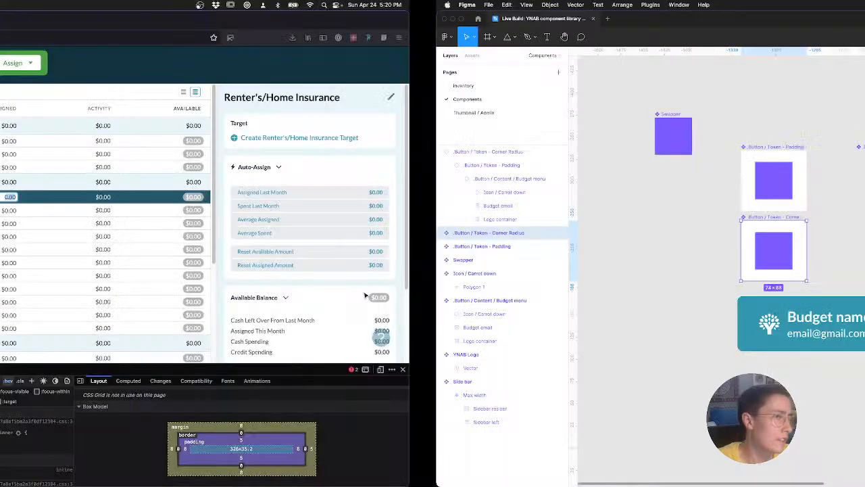
pyautogui.click(48, 63)
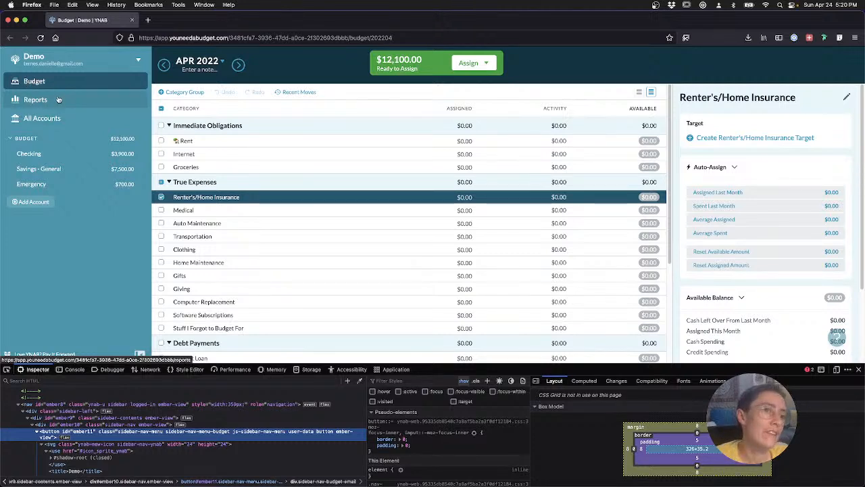
pyautogui.hotkey('ctrl', 'Right')
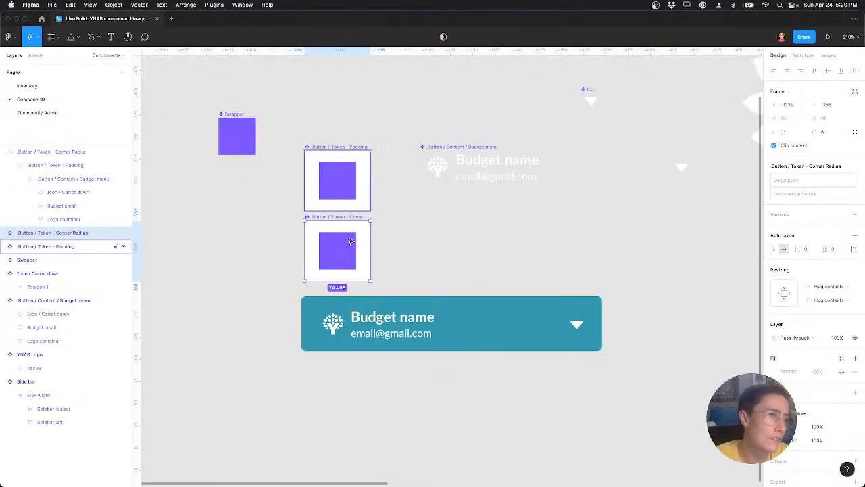
pyautogui.click(338, 203)
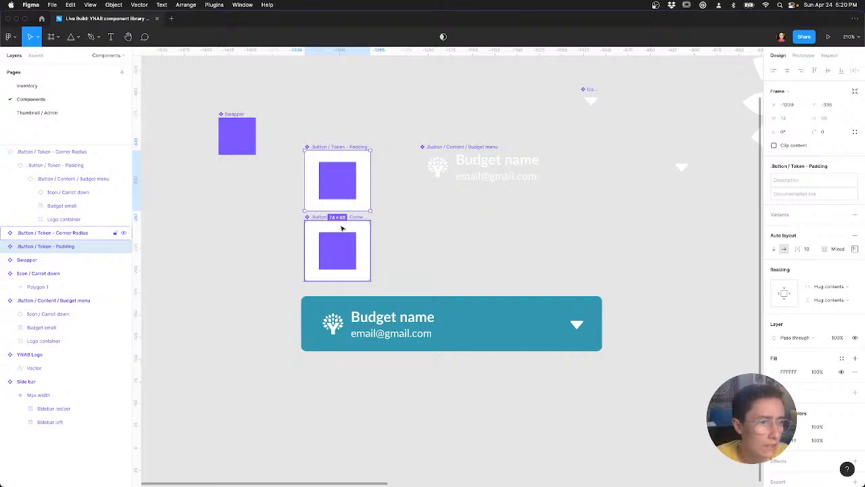
pyautogui.click(342, 231)
pyautogui.click(268, 244)
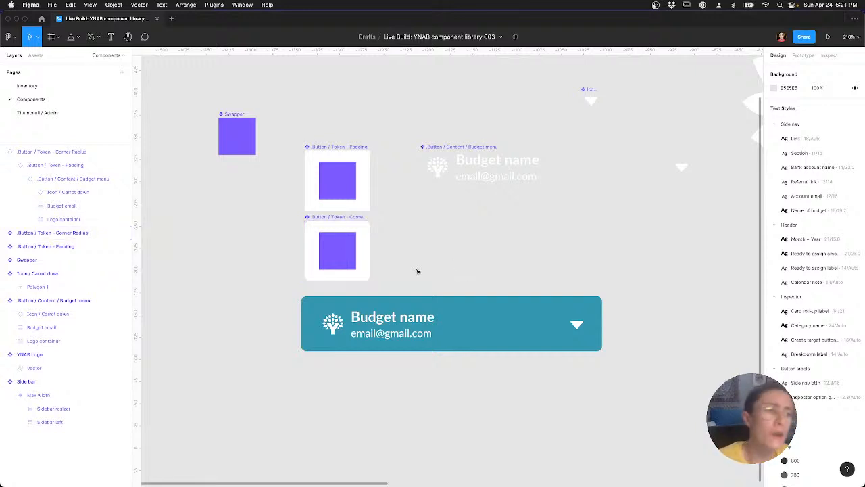
# Step: Align the Corner Radius and Padding token components with the teal button's left edge at X -1343, stacked with a small gap above it
pyautogui.click(340, 271)
pyautogui.moveTo(341, 271); pyautogui.dragTo(339, 277)
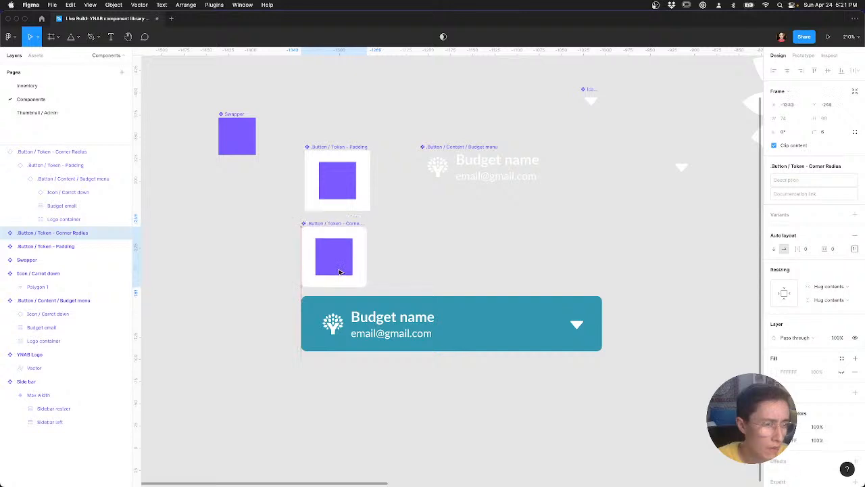
pyautogui.moveTo(340, 208); pyautogui.dragTo(337, 209)
pyautogui.press('Escape')
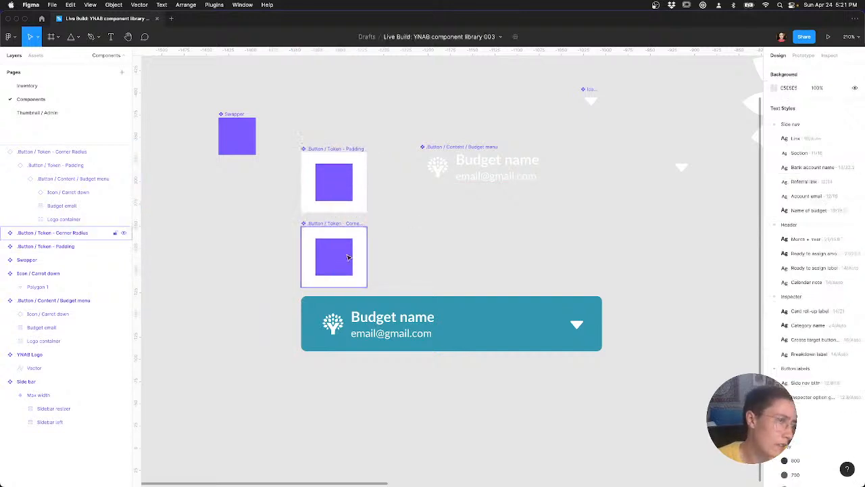
pyautogui.moveTo(349, 258); pyautogui.dragTo(348, 254)
pyautogui.press('Escape')
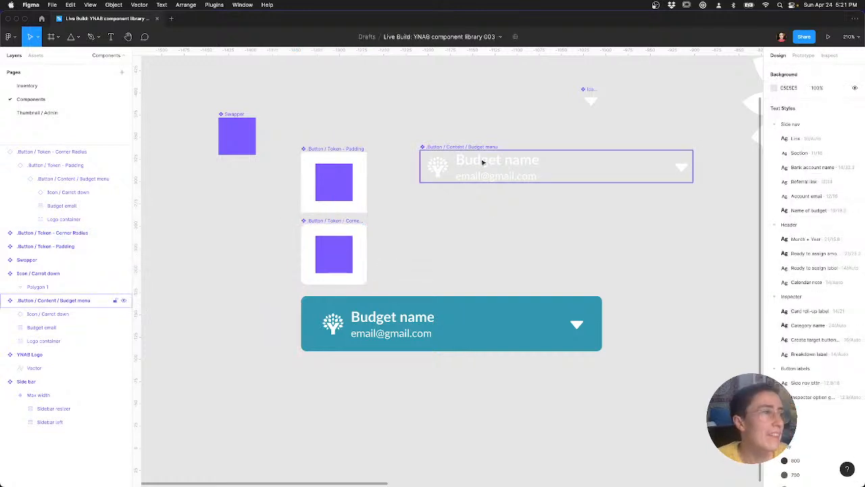
pyautogui.click(329, 197)
pyautogui.click(332, 250)
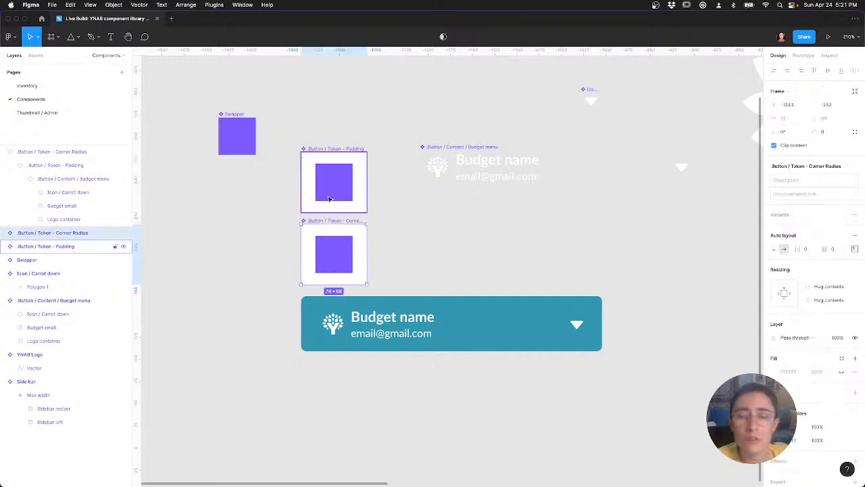
# Step: Turn the teal budget button instance into a component and rename it "Button / Budget menu"
pyautogui.click(416, 325)
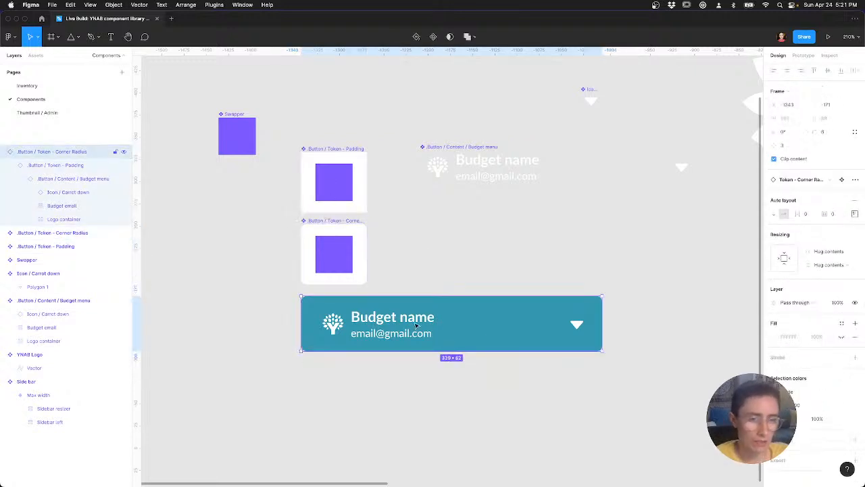
pyautogui.press('super+alt+k')
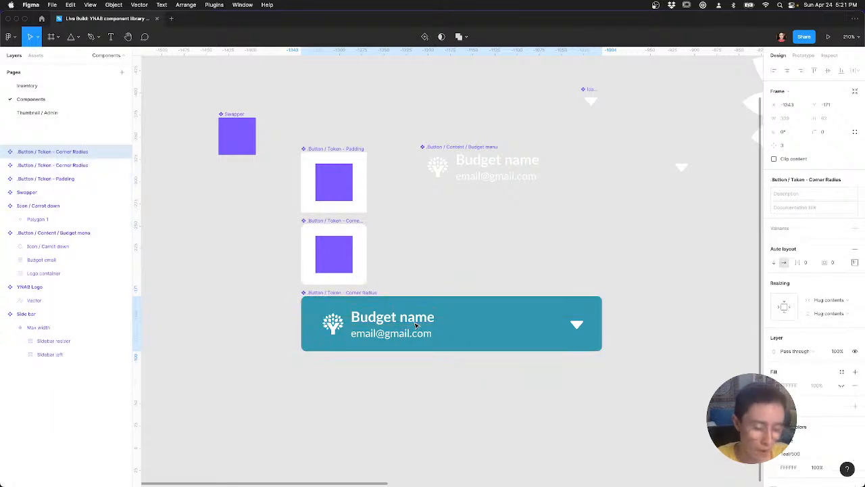
pyautogui.press('super+r')
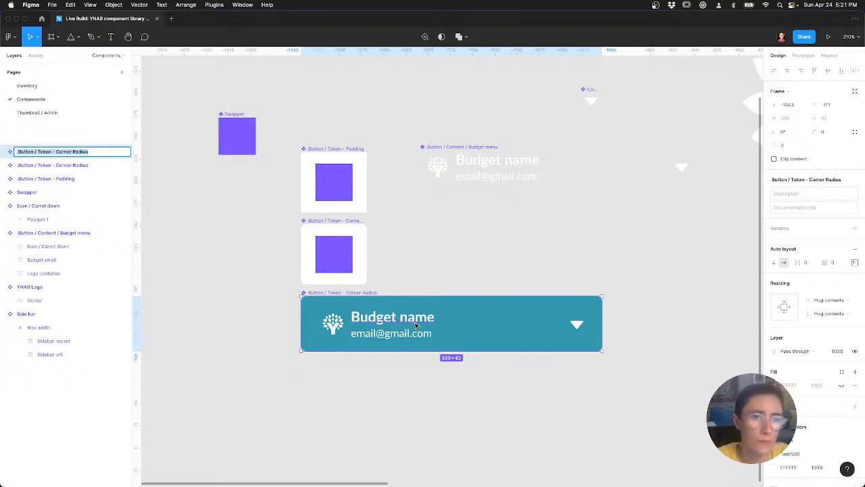
pyautogui.write('Button / Budget menu')
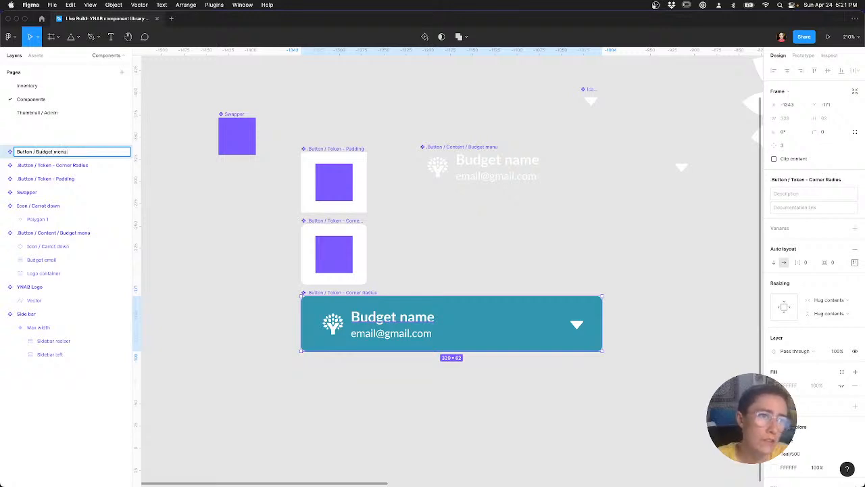
pyautogui.press('Return')
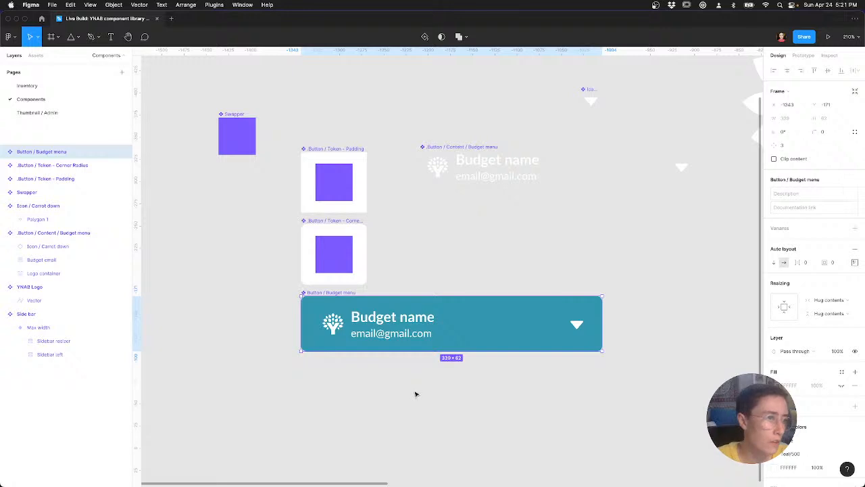
# Step: Move the Button / Budget menu component straight down to leave a wider gap beneath the corner radius token
pyautogui.click(416, 394)
pyautogui.scroll(-1, 384, 351)
pyautogui.hscroll(1, 384, 351)
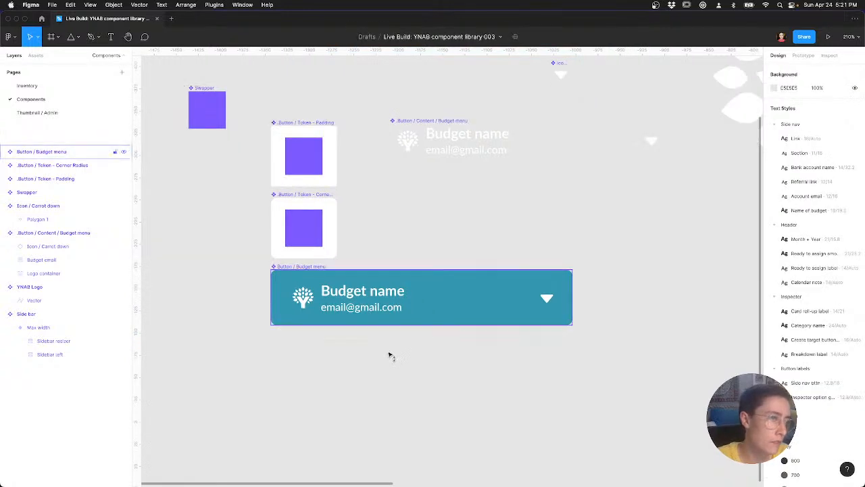
pyautogui.moveTo(388, 310); pyautogui.dragTo(390, 357)
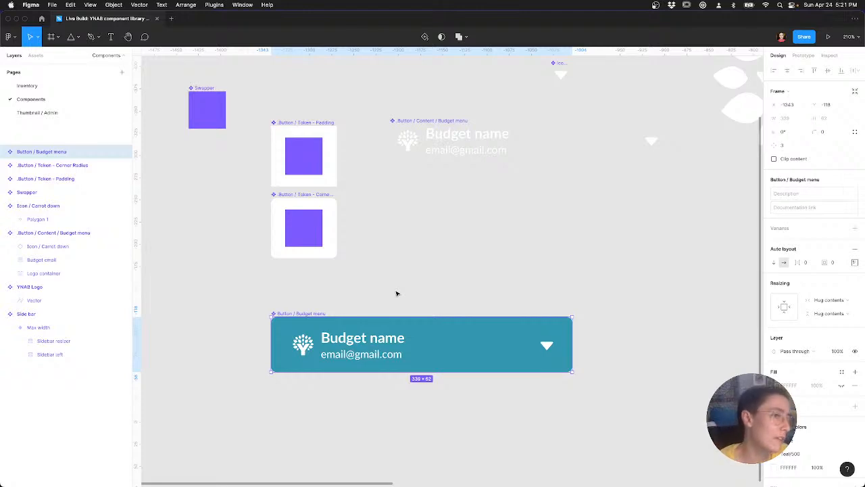
# Step: Switch to Firefox and examine YNAB's sidebar menu button and its hover style rules, comparing it with the Figma component
pyautogui.press('super+Tab')
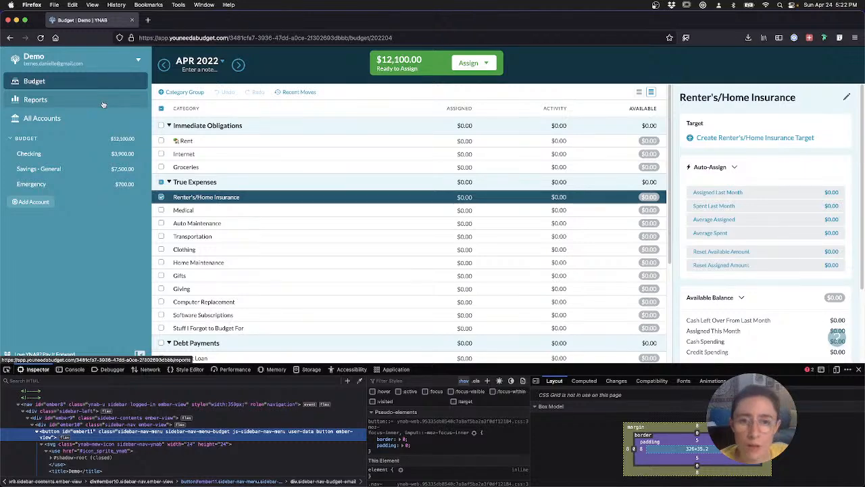
pyautogui.hotkey('ctrl', 'Right')
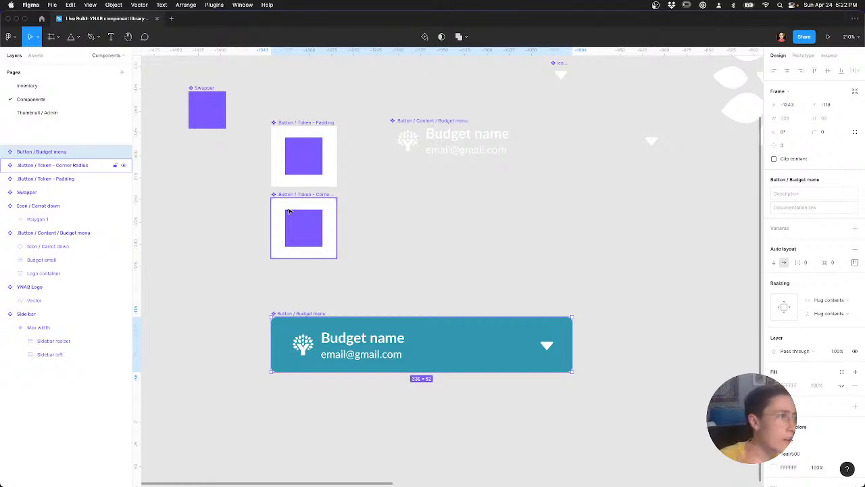
pyautogui.hotkey('ctrl', 'Left')
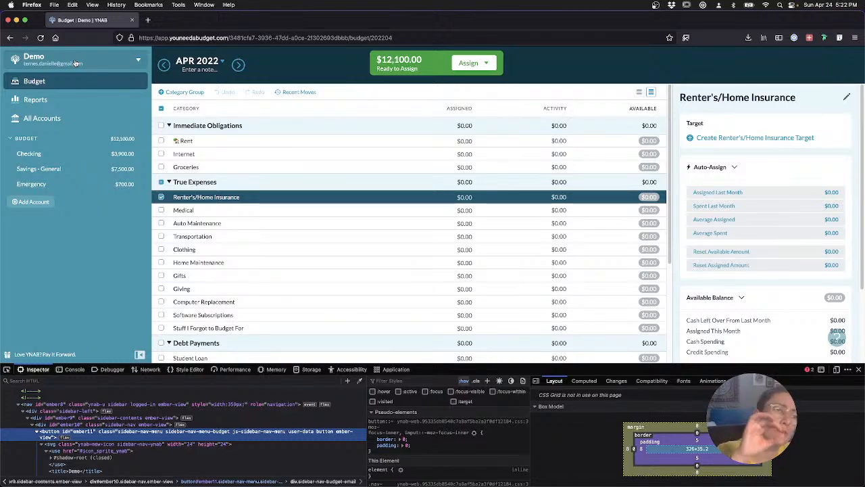
pyautogui.hotkey('ctrl', 'Right')
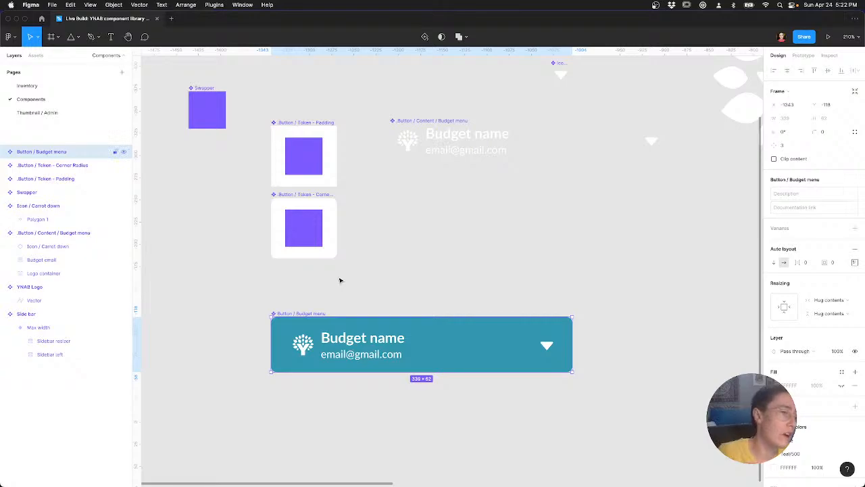
pyautogui.hotkey('ctrl', 'Left')
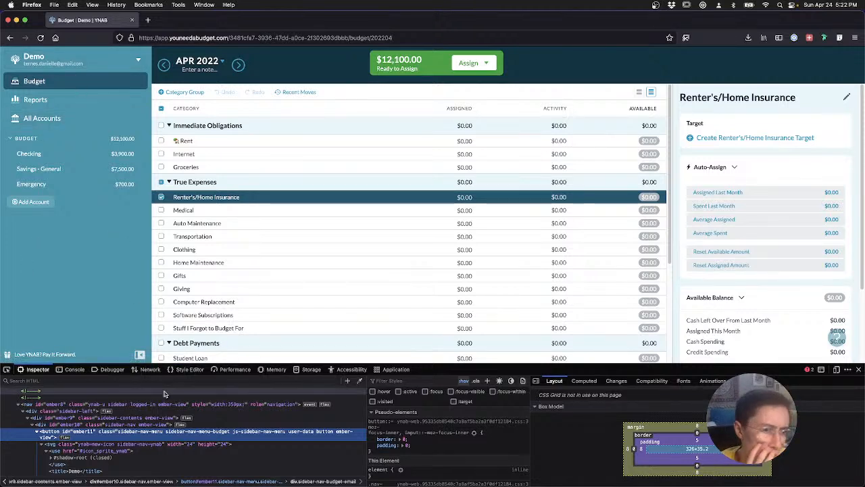
pyautogui.scroll(-5, 443, 471)
pyautogui.scroll(-2, 443, 471)
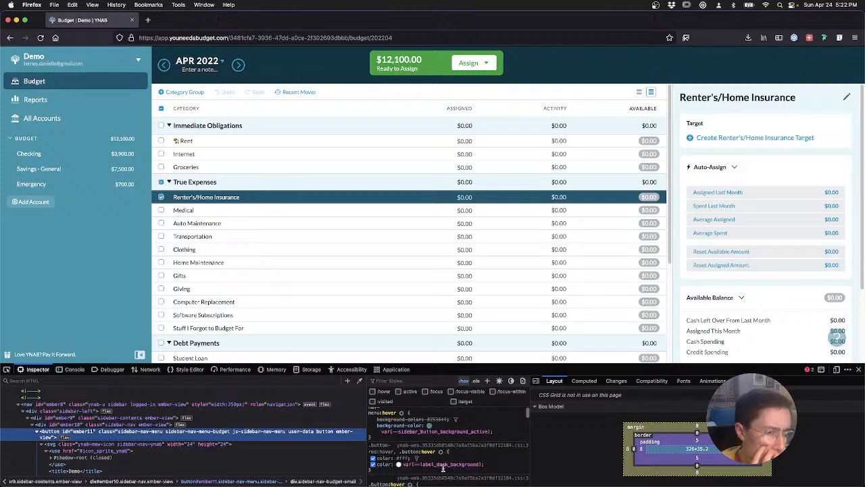
pyautogui.scroll(1, 241, 410)
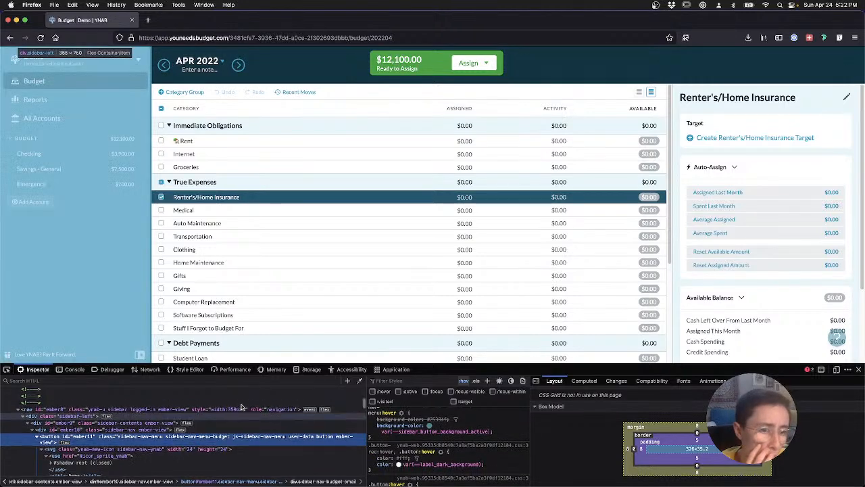
# Step: Disable the background color that uses --sidebar_background in the sidebar nav element's style rules
pyautogui.click(241, 409)
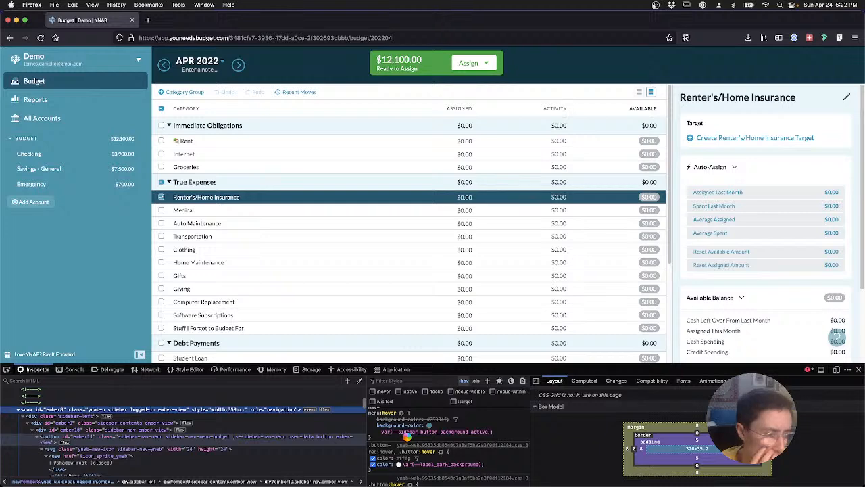
pyautogui.scroll(-5, 408, 441)
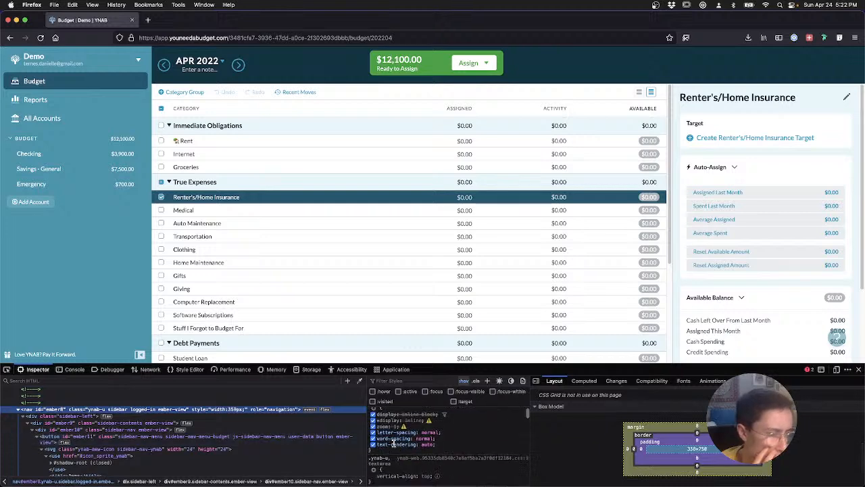
pyautogui.scroll(-3, 393, 443)
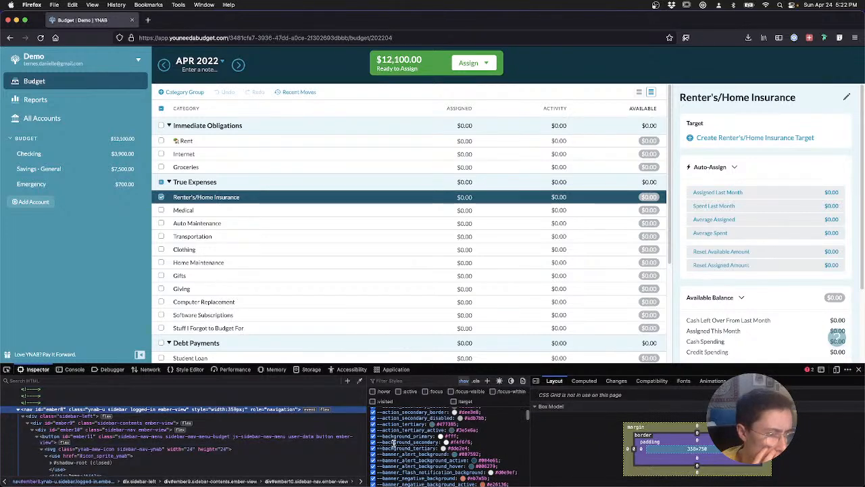
pyautogui.scroll(-5, 394, 446)
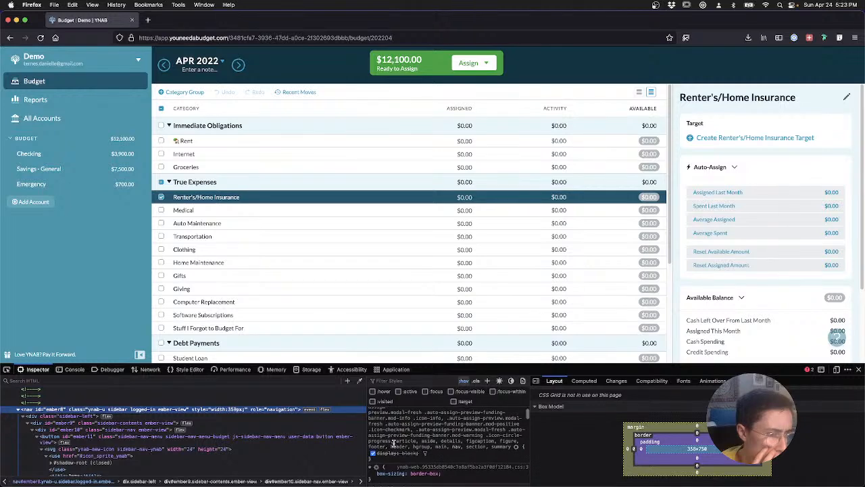
pyautogui.scroll(-8, 394, 442)
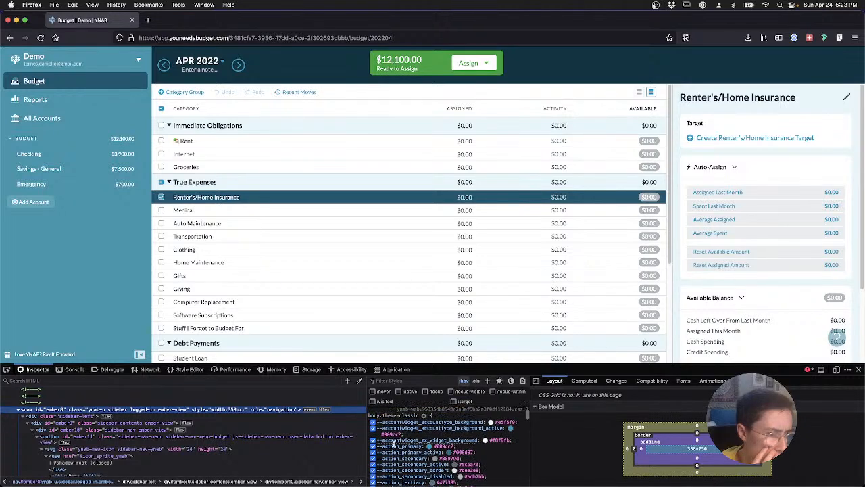
pyautogui.scroll(20, 386, 431)
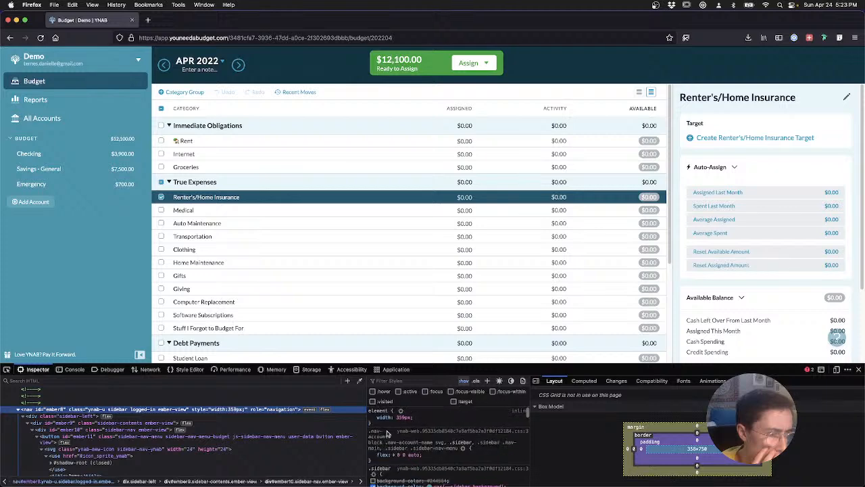
pyautogui.scroll(-2, 387, 433)
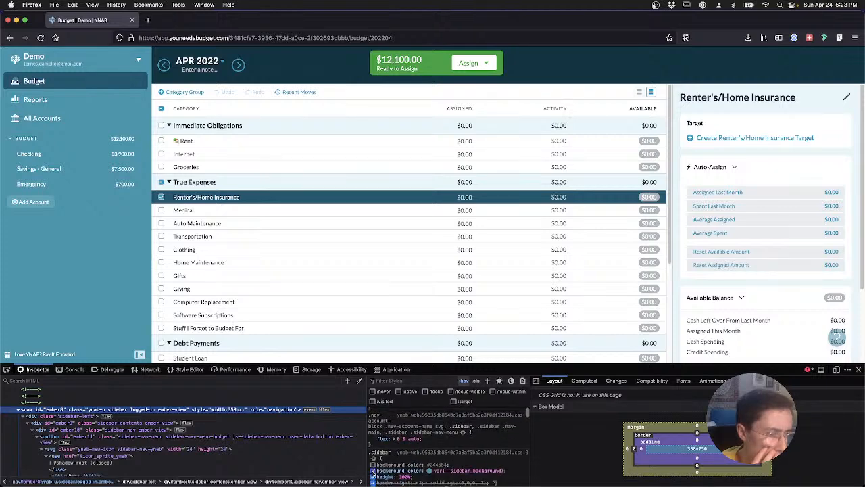
pyautogui.click(373, 470)
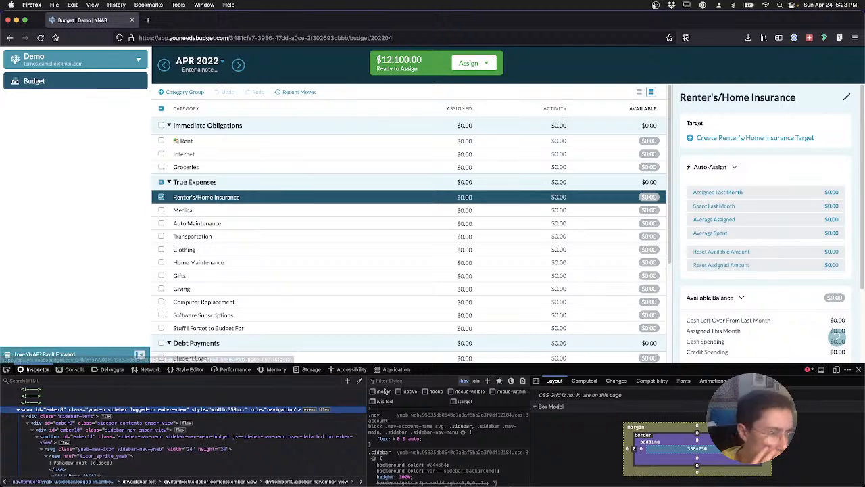
# Step: Collapse the sidebar menu button element and expand the nav-main list in the page markup
pyautogui.click(22, 416)
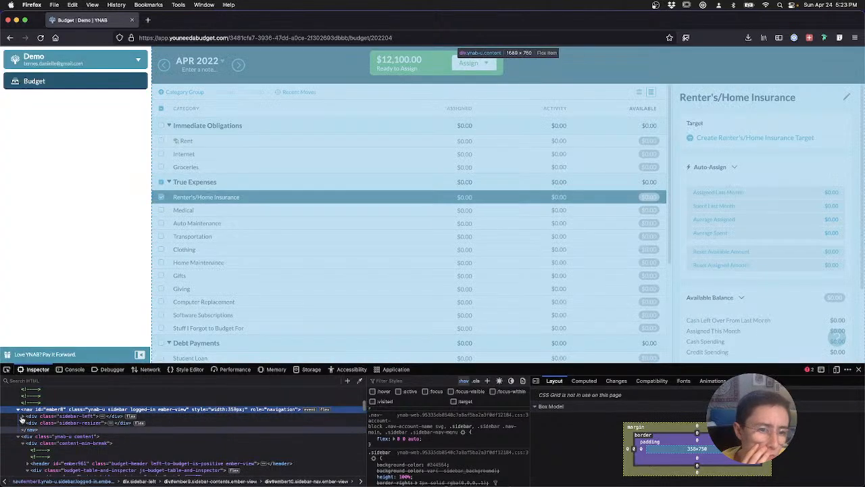
pyautogui.click(23, 417)
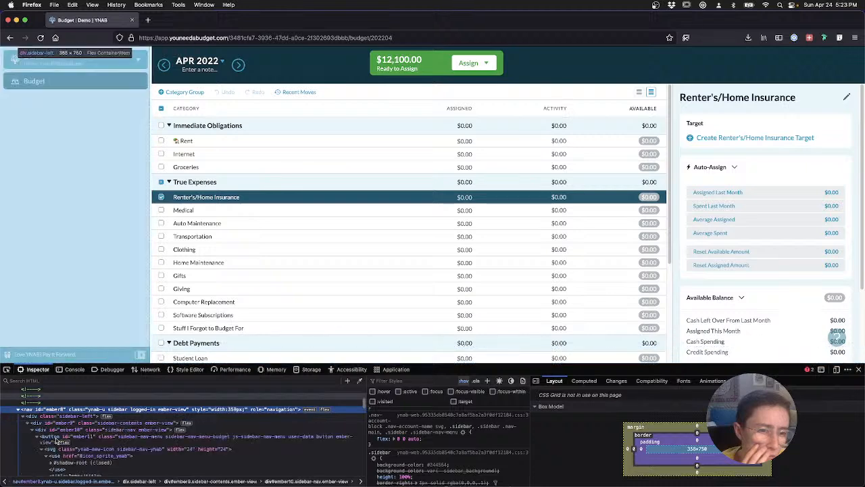
pyautogui.click(37, 437)
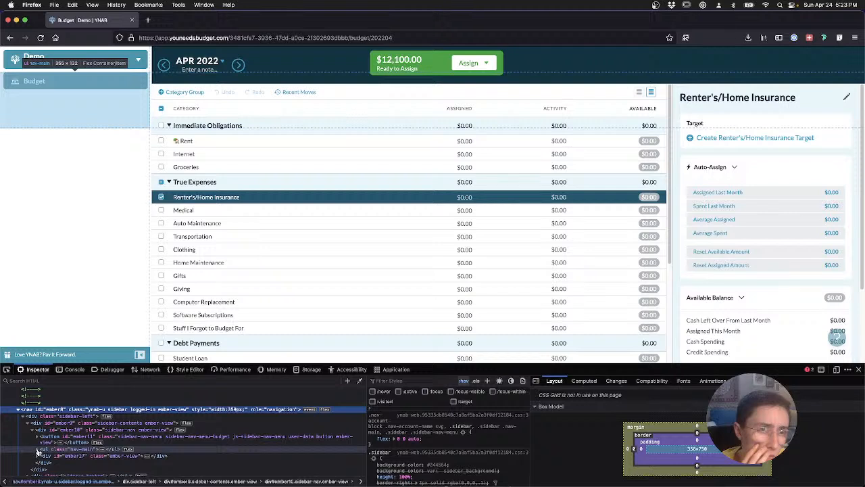
pyautogui.click(37, 449)
# Step: Force the hover state on the navlink-reports list item
pyautogui.click(49, 464)
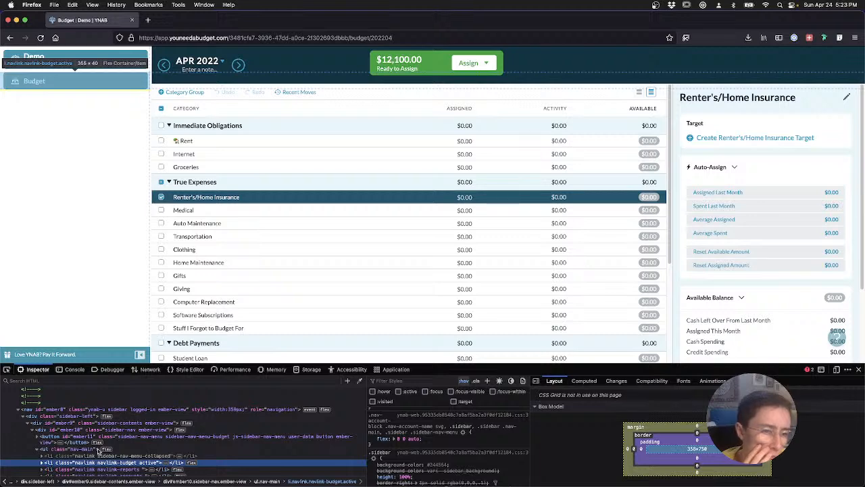
pyautogui.click(51, 470)
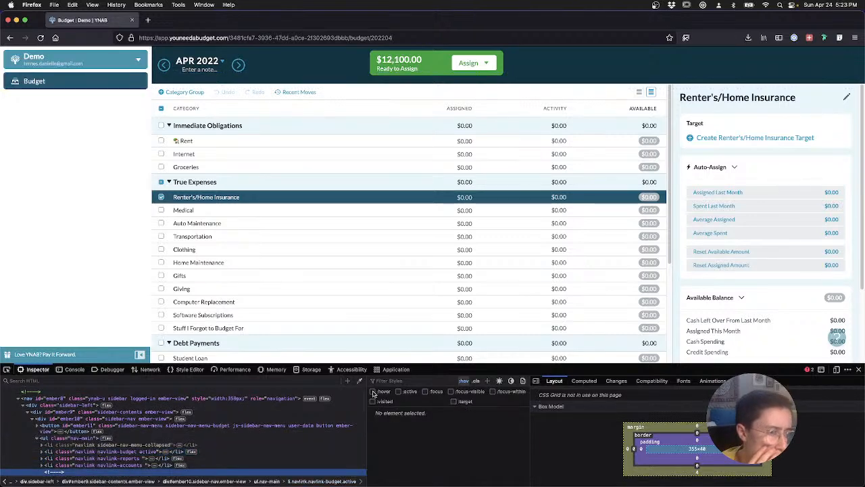
pyautogui.scroll(-1, 114, 452)
pyautogui.click(113, 449)
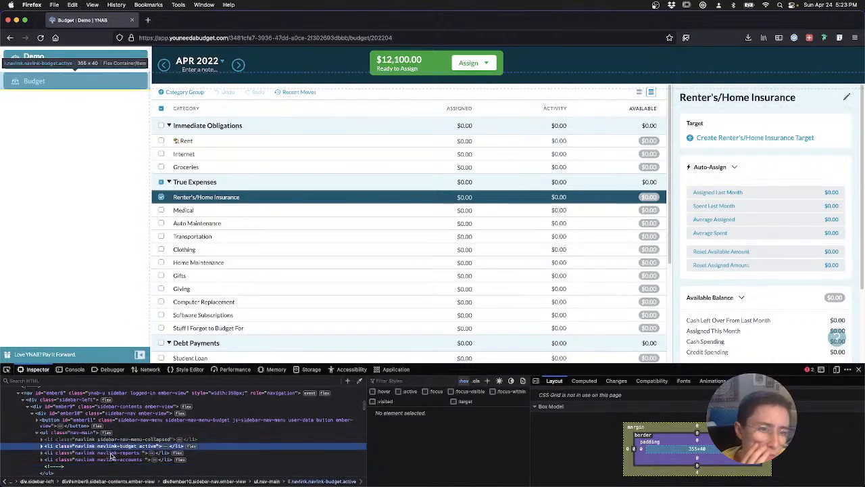
pyautogui.click(151, 455)
pyautogui.click(372, 393)
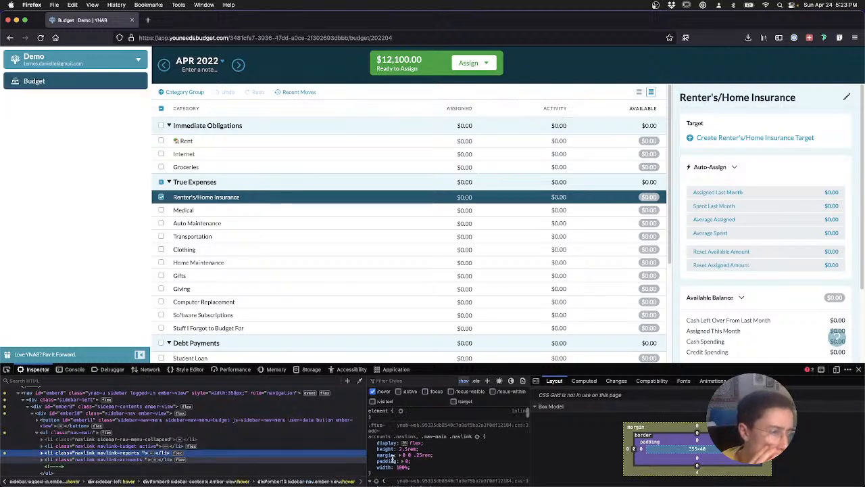
# Step: Examine the own and inherited style rules of the navlink-reports item for its hover styling
pyautogui.scroll(-2, 401, 454)
pyautogui.scroll(-4, 401, 454)
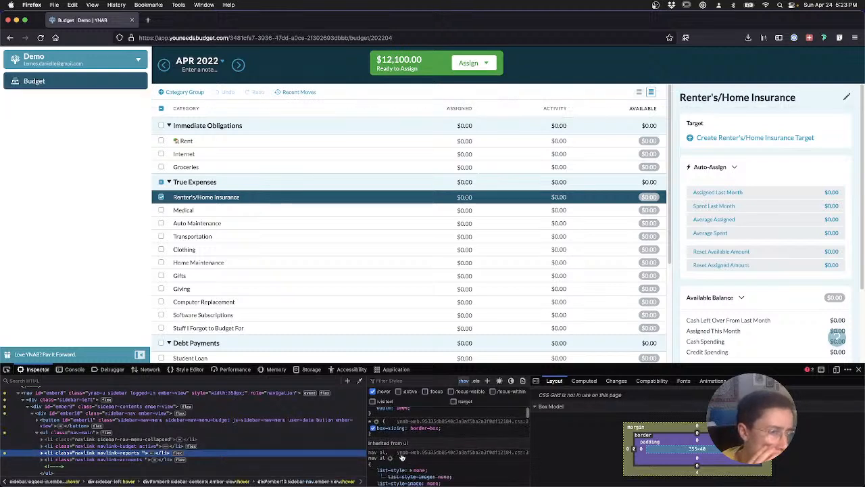
pyautogui.scroll(-2, 401, 455)
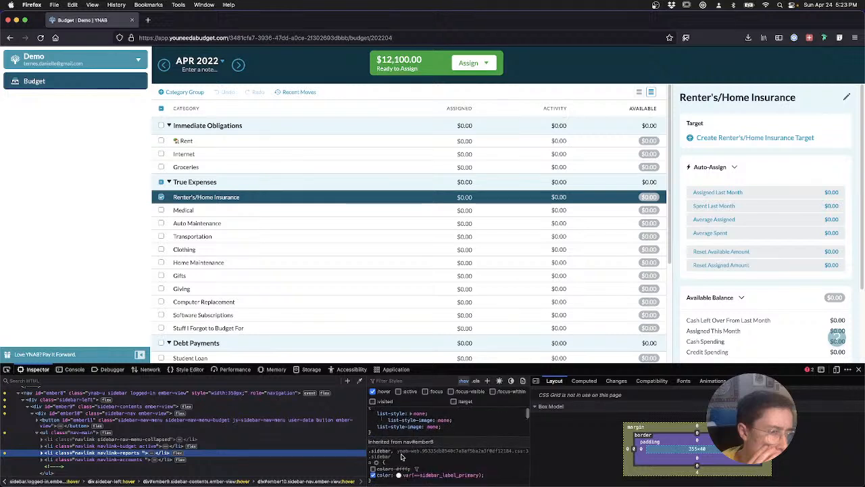
pyautogui.scroll(-1, 401, 458)
pyautogui.scroll(-6, 374, 454)
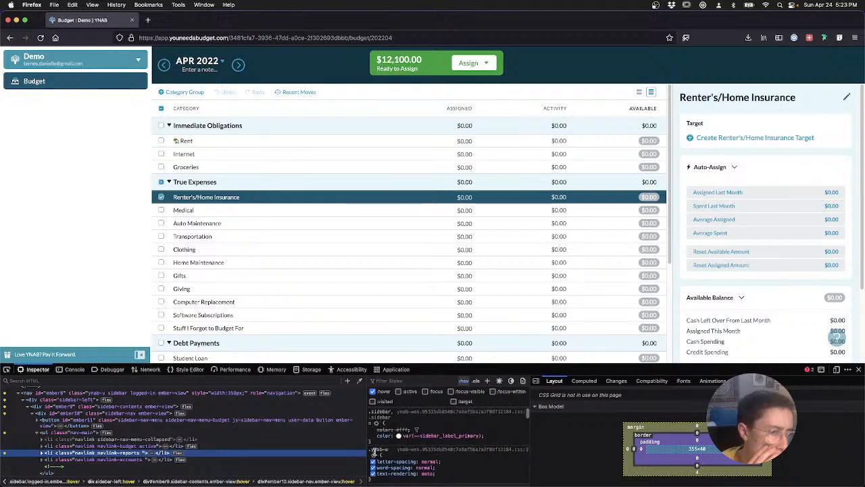
pyautogui.scroll(10, 376, 455)
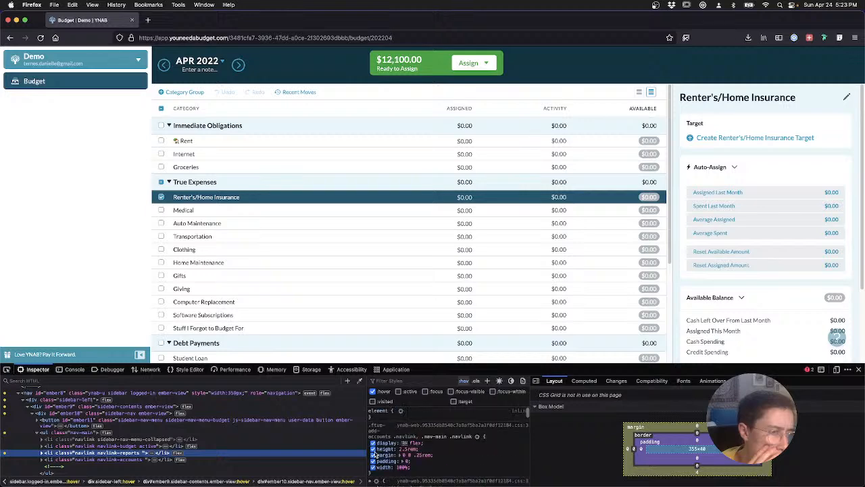
pyautogui.scroll(1, 138, 401)
# Step: Re-enable the background color that uses --sidebar_background in the sidebar nav element's style rules
pyautogui.click(138, 402)
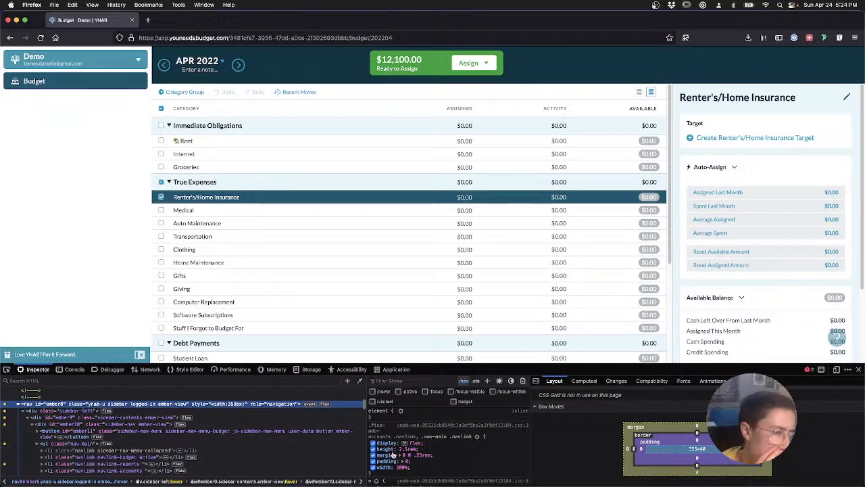
pyautogui.scroll(-5, 394, 454)
pyautogui.scroll(8, 391, 453)
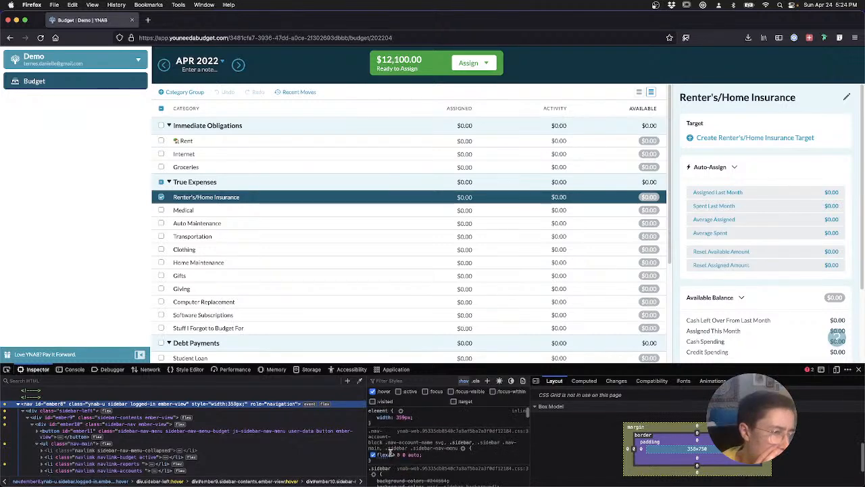
pyautogui.scroll(-3, 390, 453)
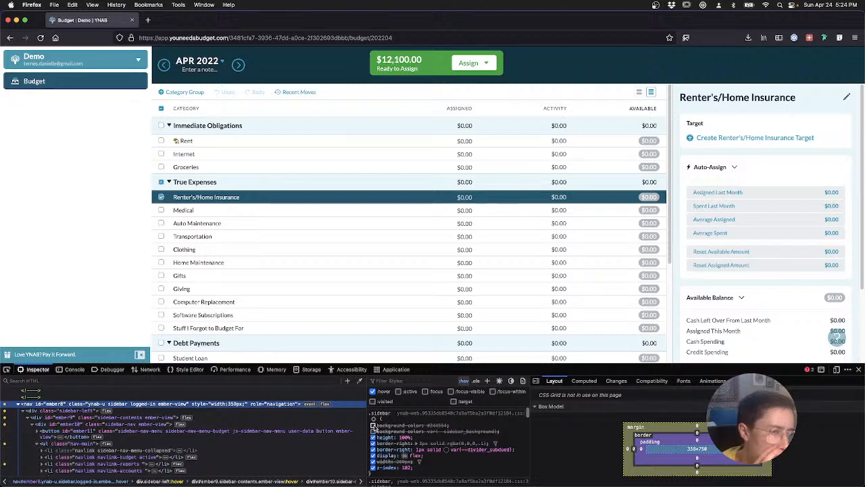
pyautogui.click(373, 426)
pyautogui.click(373, 426)
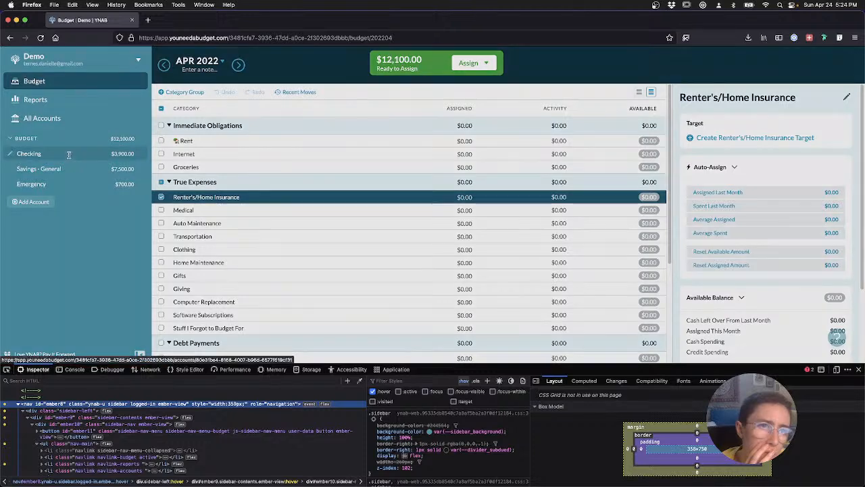
# Step: Inspect the Reports link in the sidebar and force its hover state
pyautogui.rightClick(68, 155)
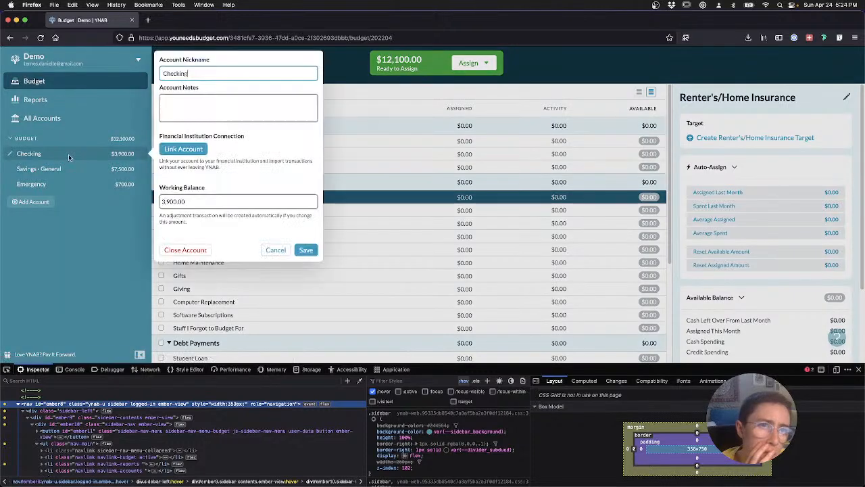
pyautogui.click(274, 249)
pyautogui.rightClick(77, 100)
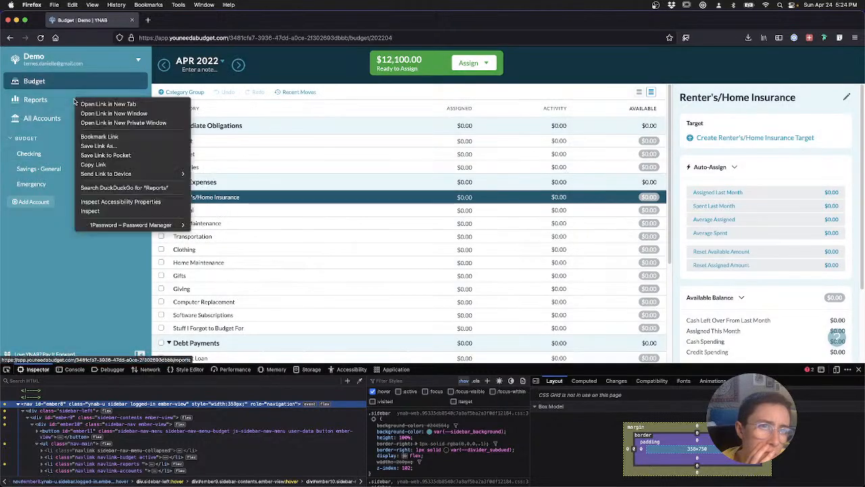
pyautogui.click(105, 212)
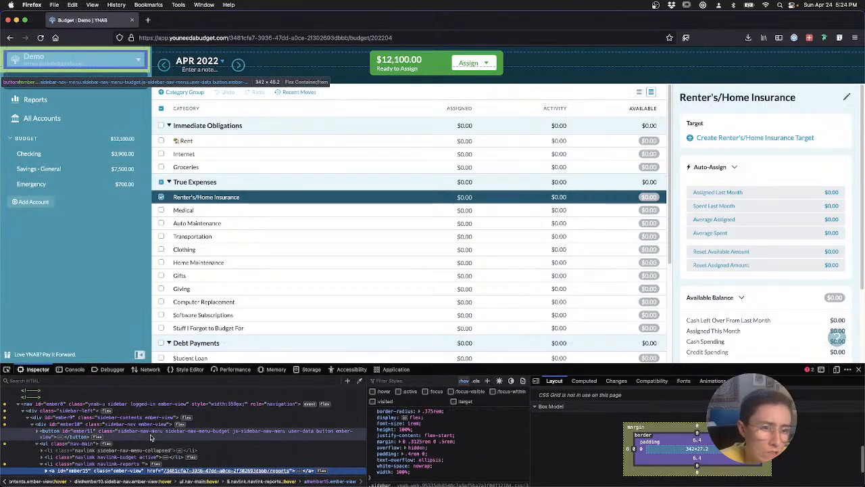
pyautogui.scroll(-1, 226, 457)
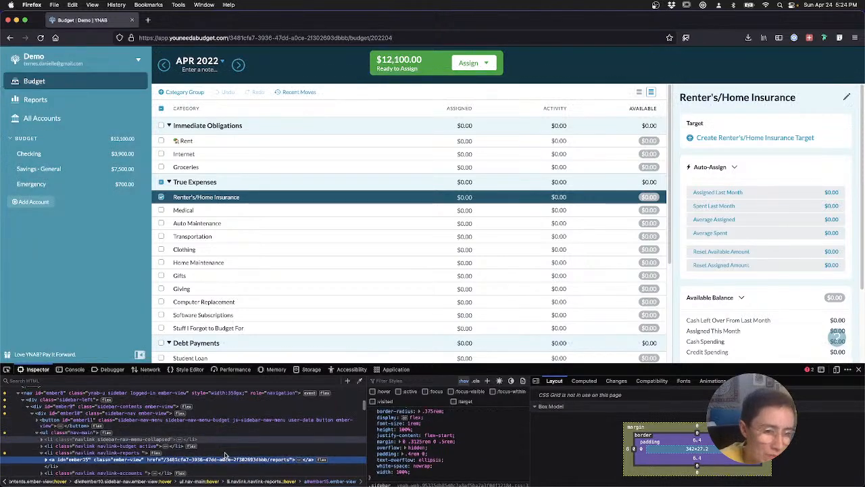
pyautogui.scroll(1, 447, 427)
pyautogui.click(373, 392)
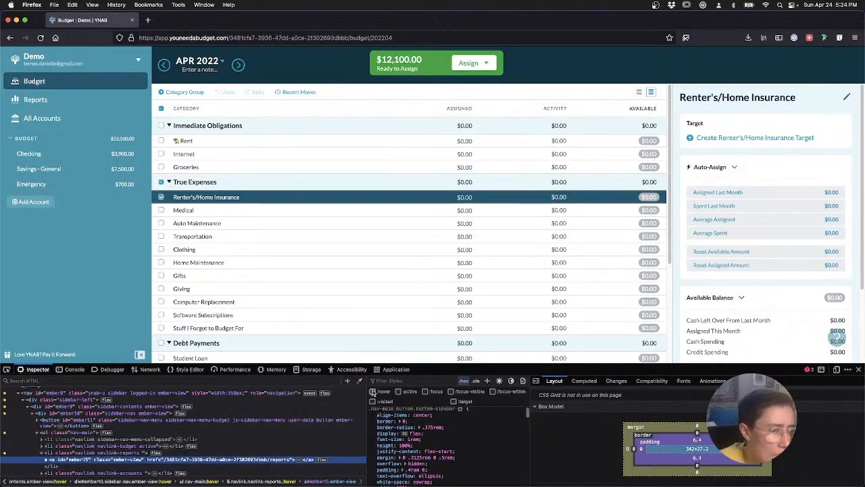
# Step: Examine the Reports link's hover background rule and the color behind the --sidebar_button_background_active variable
pyautogui.scroll(-3, 414, 453)
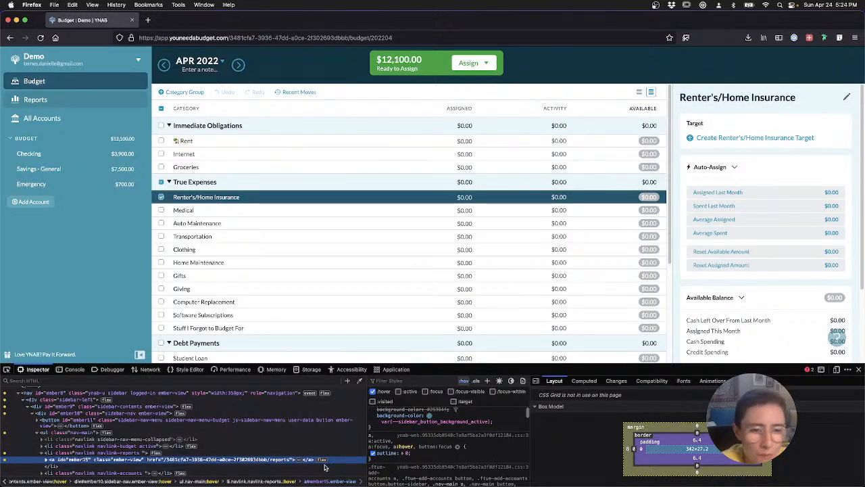
pyautogui.scroll(2, 430, 456)
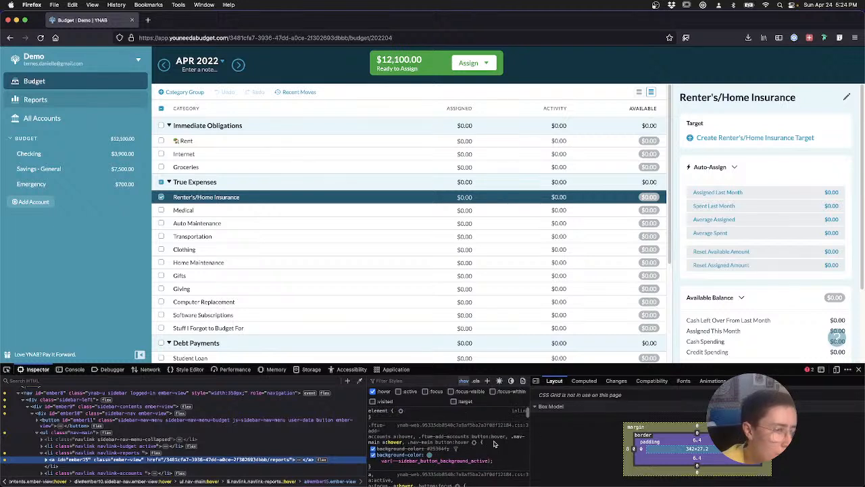
pyautogui.scroll(-1, 431, 455)
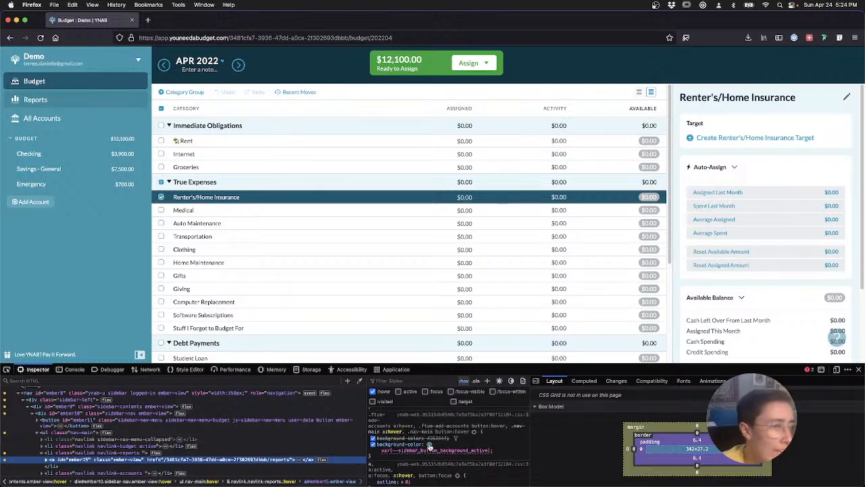
pyautogui.click(429, 445)
pyautogui.click(444, 451)
pyautogui.click(444, 451)
pyautogui.click(505, 452)
pyautogui.scroll(-1, 505, 451)
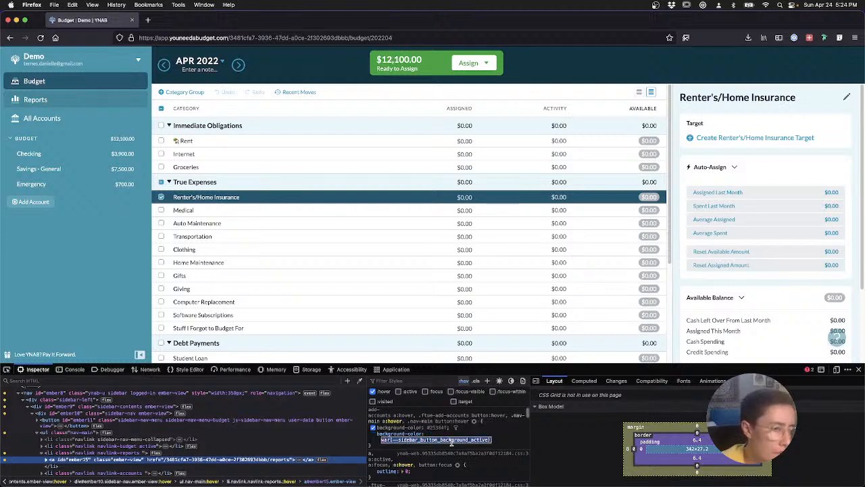
pyautogui.moveTo(398, 440)
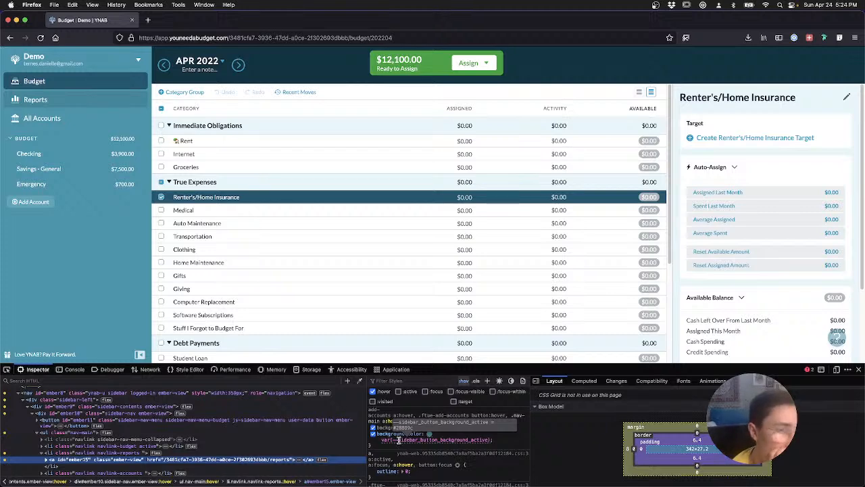
pyautogui.hotkey('ctrl', 'Right')
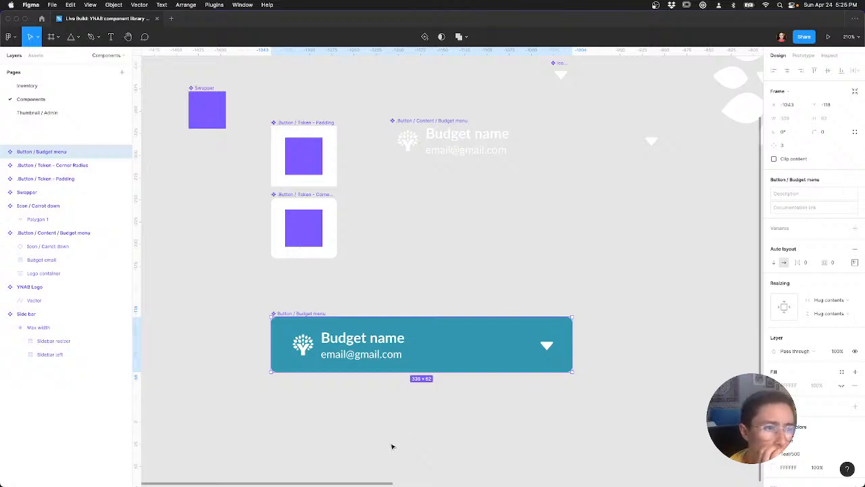
pyautogui.hotkey('ctrl', 'Left')
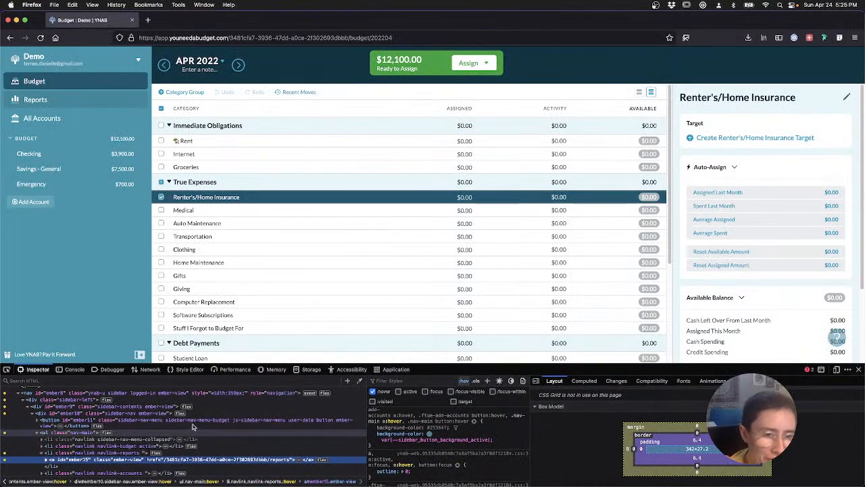
# Step: Force the hover state on the sidebar-nav-menu-budget button element and examine its hover background rule
pyautogui.click(192, 426)
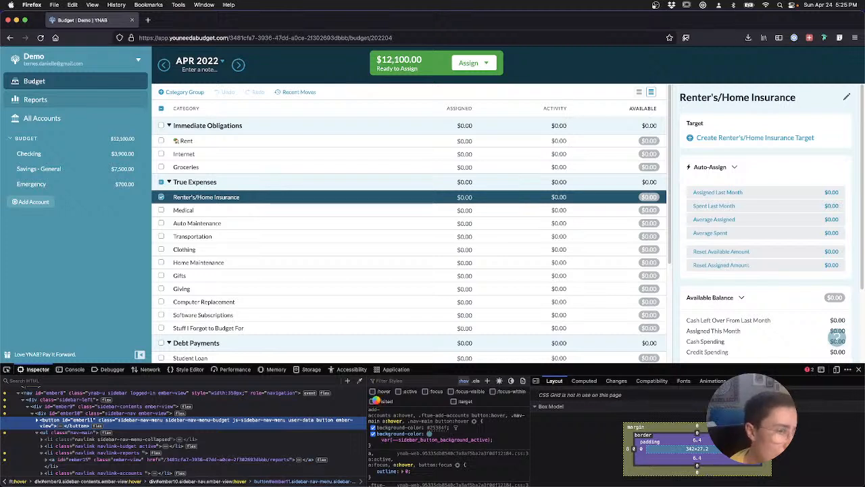
pyautogui.click(373, 392)
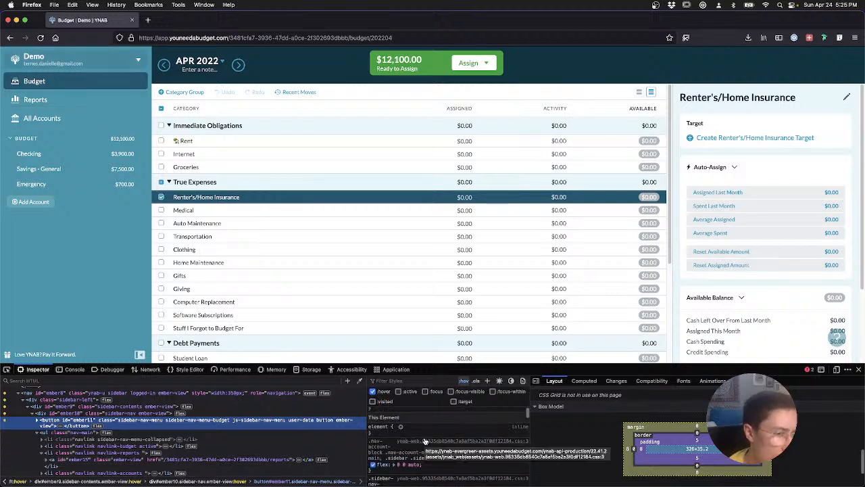
pyautogui.scroll(-5, 425, 441)
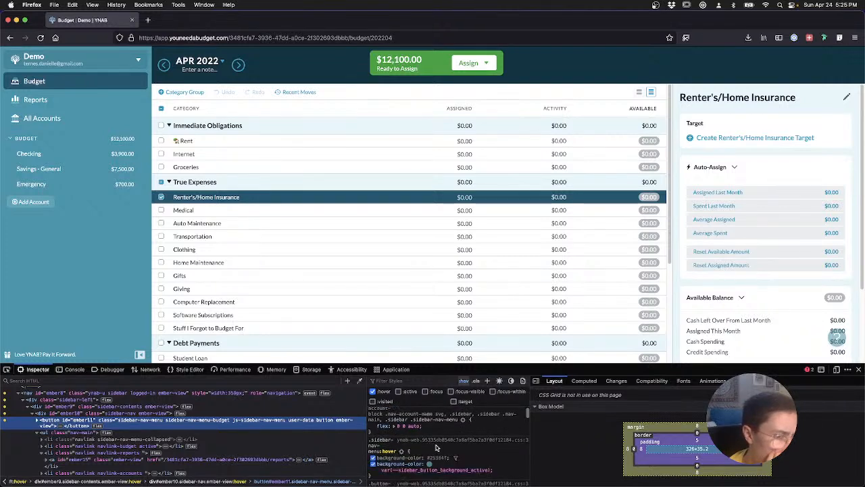
pyautogui.moveTo(422, 471)
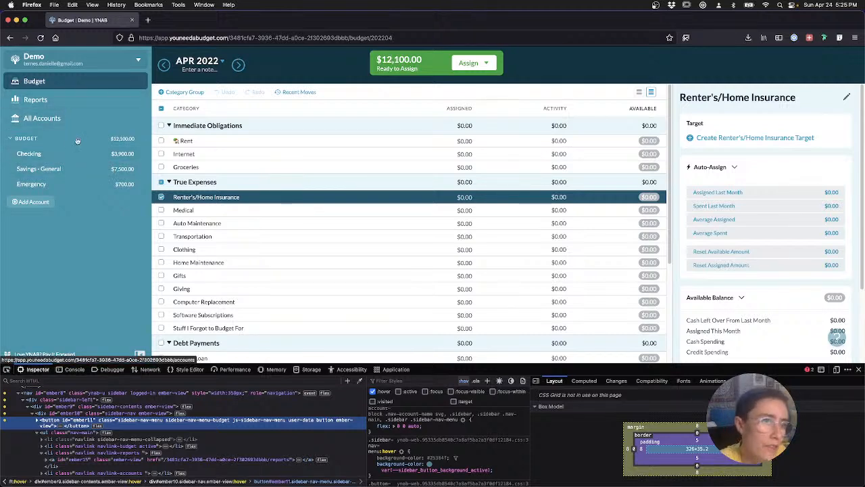
pyautogui.hotkey('ctrl', 'Right')
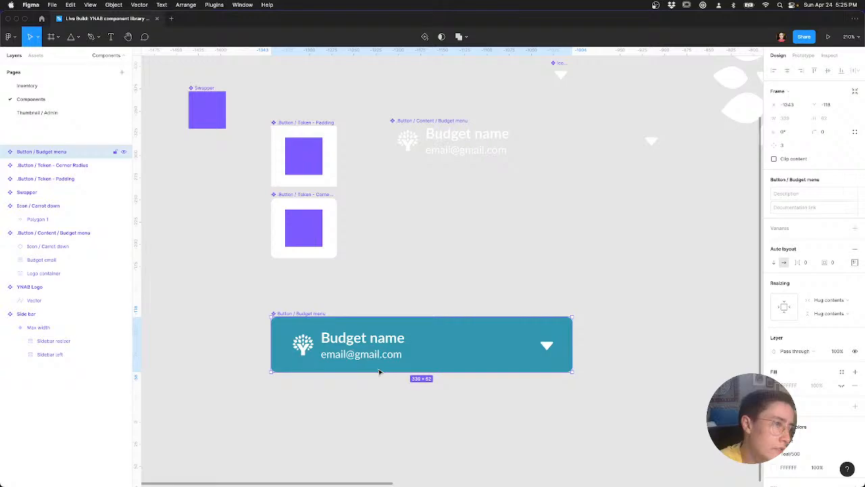
pyautogui.hotkey('ctrl', 'Left')
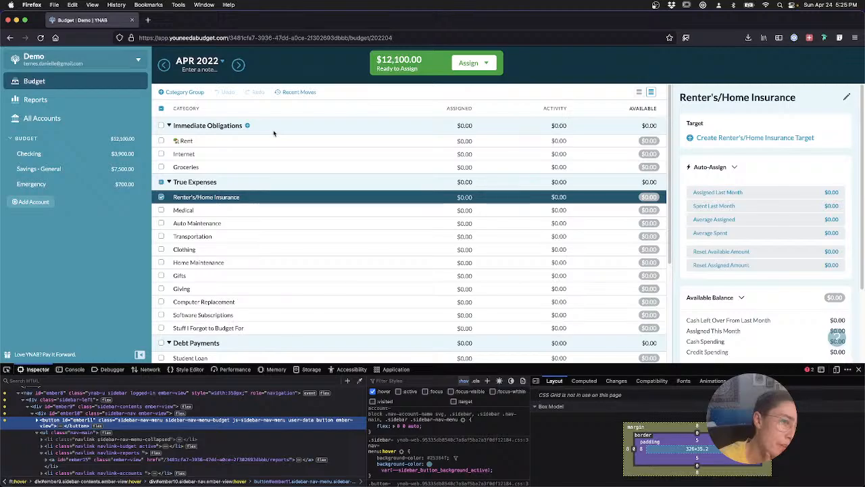
# Step: In Figma, duplicate the Button / Budget menu component directly below the original and combine both as variants
pyautogui.press('super+Tab')
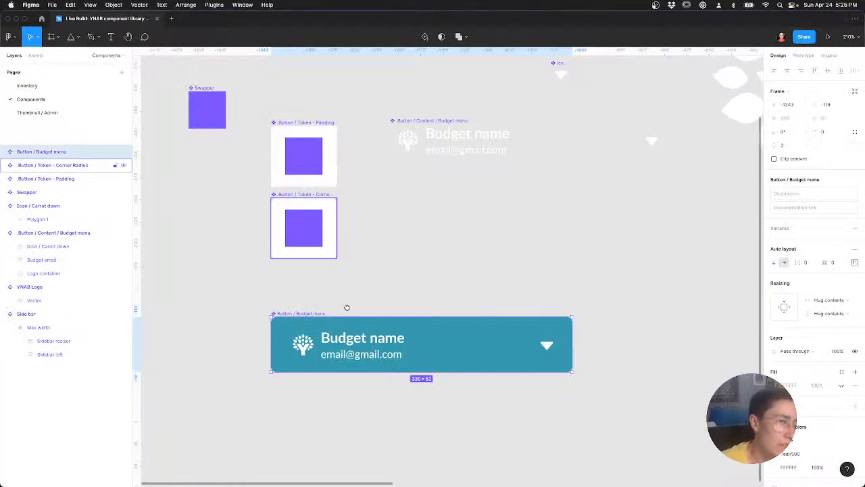
pyautogui.scroll(-2, 346, 306)
pyautogui.hscroll(2, 346, 306)
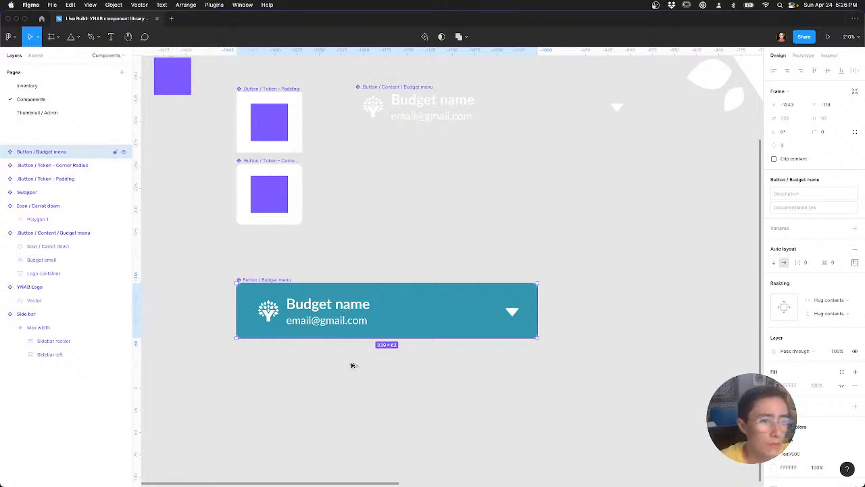
pyautogui.moveTo(351, 364); pyautogui.dragTo(351, 379)
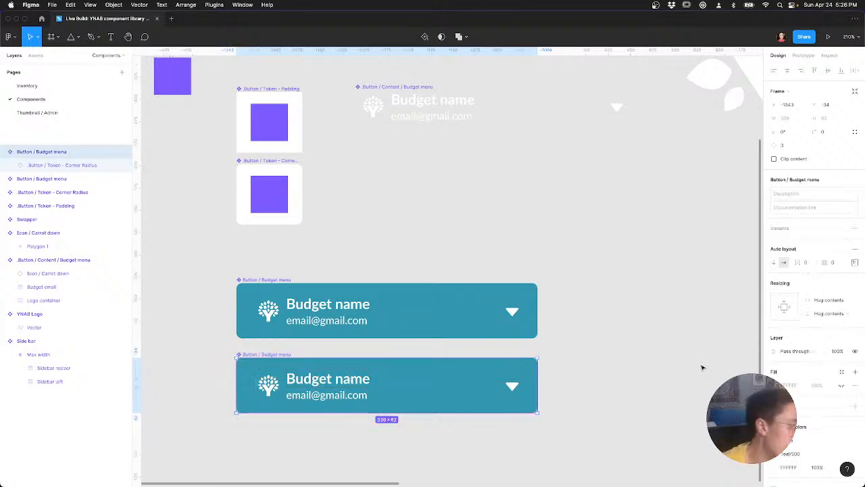
pyautogui.keyDown('shift'); pyautogui.click(398, 311); pyautogui.keyUp('shift')
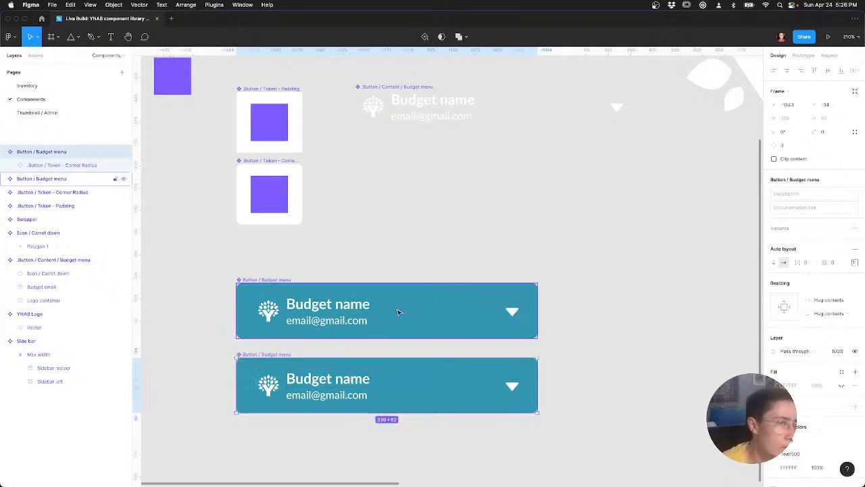
pyautogui.click(812, 210)
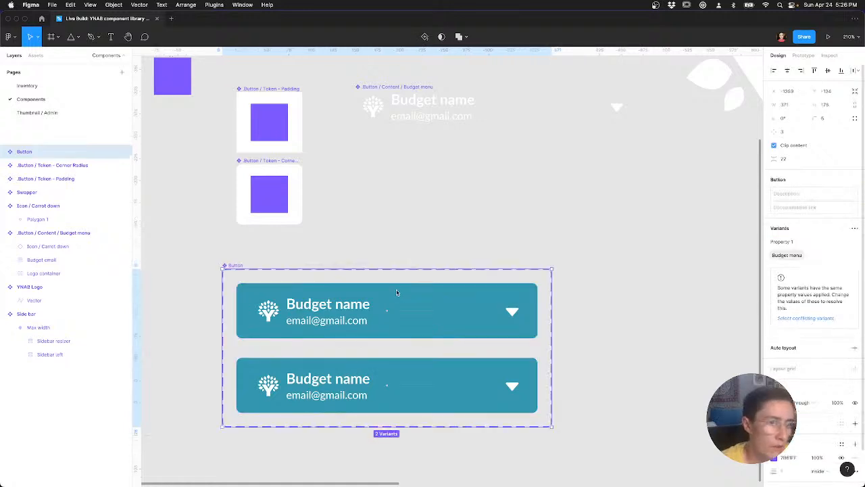
# Step: Add auto layout to the new component set and rename it "Button / Budget menu"
pyautogui.hotkey('shift', 'a')
pyautogui.press('super+r')
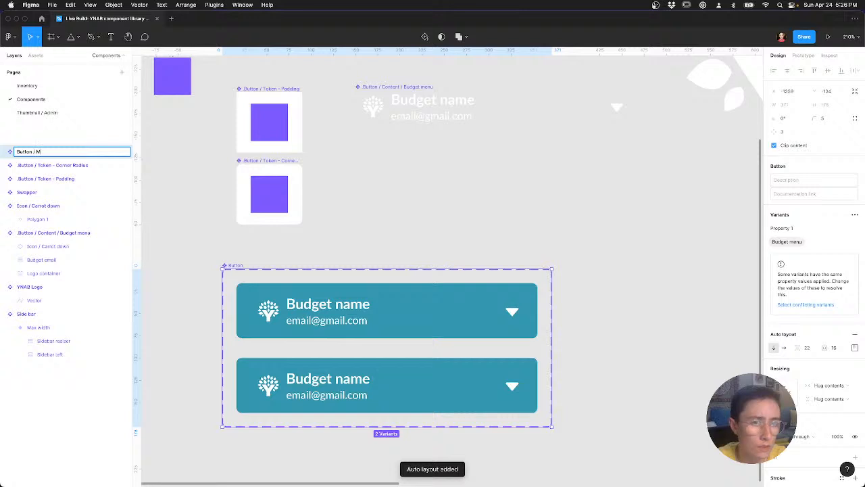
pyautogui.press('BackSpace')
pyautogui.write('Budget menu')
pyautogui.press('Return')
# Step: Recolor the lower budget menu variant's background from the Teal color styles, using the 600 shade
pyautogui.click(313, 380)
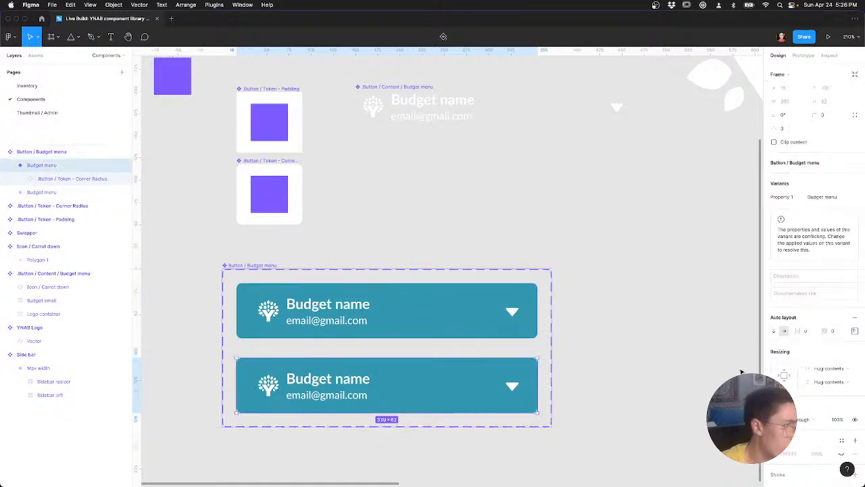
pyautogui.scroll(-5, 798, 378)
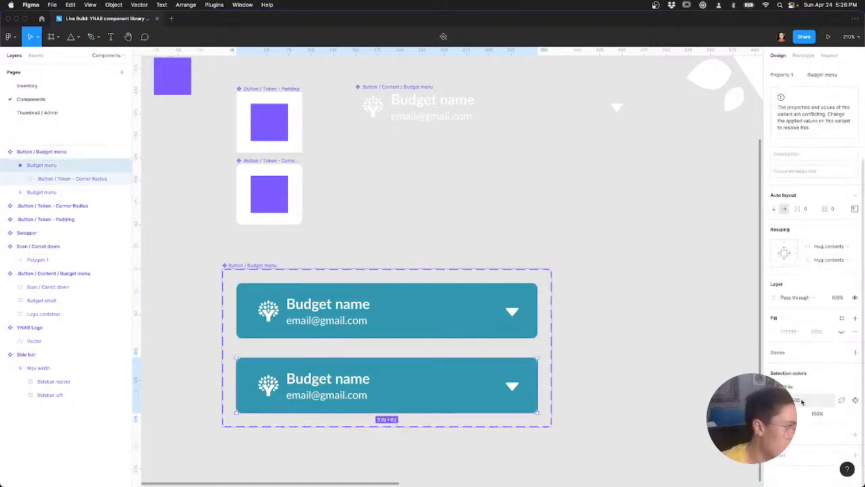
pyautogui.click(802, 402)
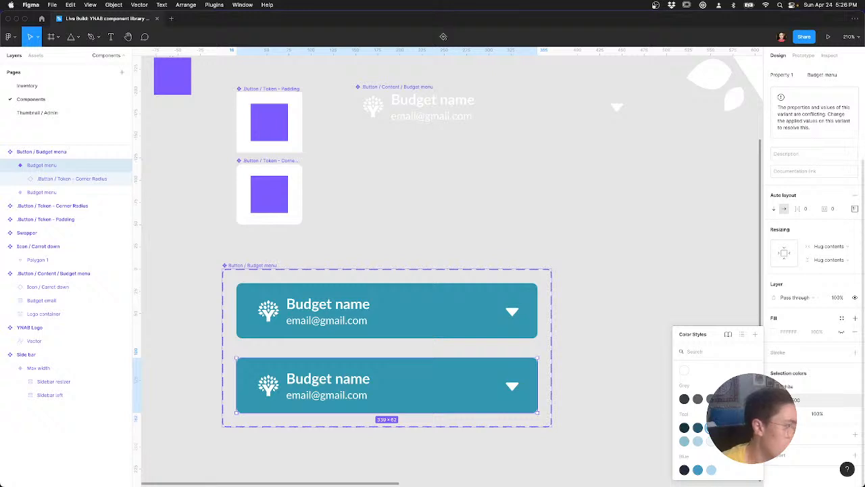
pyautogui.click(726, 428)
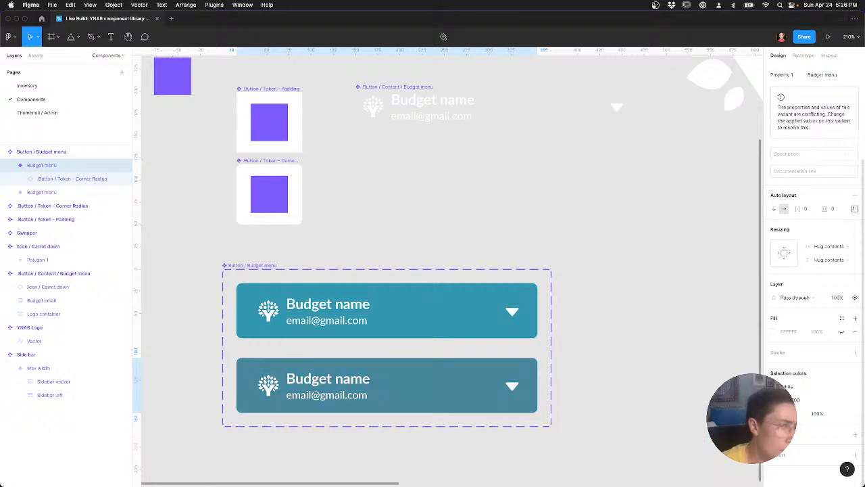
pyautogui.click(799, 400)
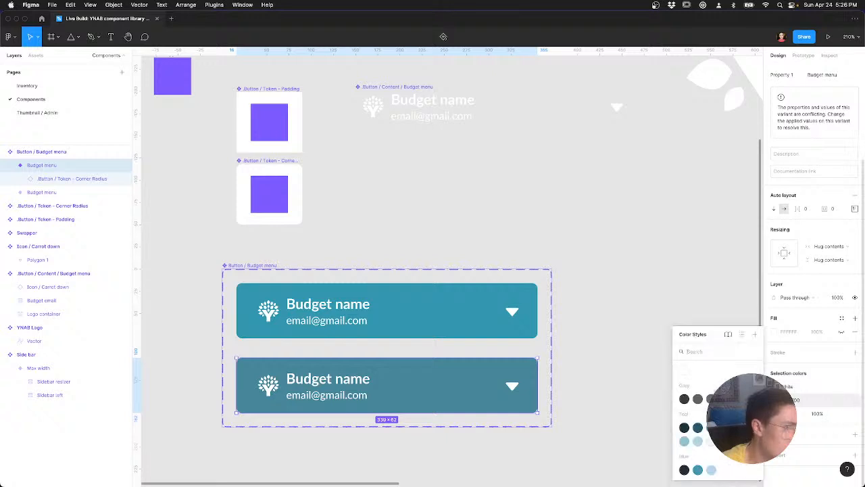
pyautogui.click(738, 427)
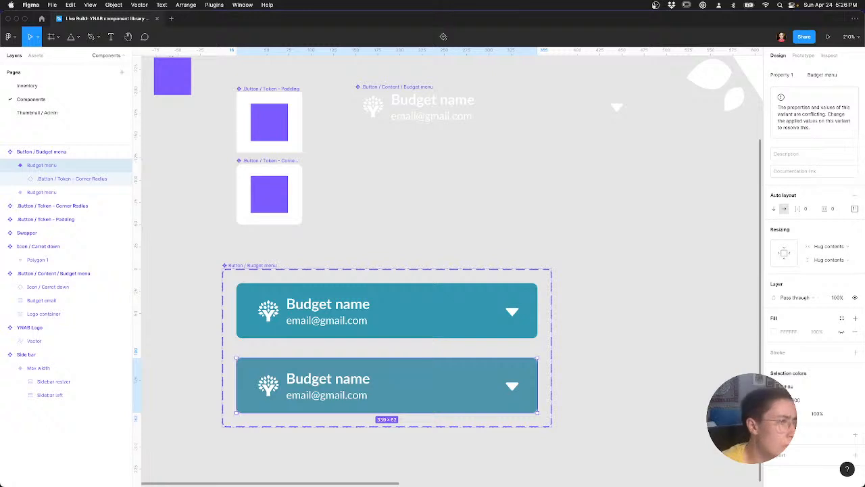
# Step: Examine the color definitions of the Teal styles from 500 through 300, comparing the 500, 700 and 600 shades
pyautogui.click(703, 302)
pyautogui.scroll(-8, 807, 359)
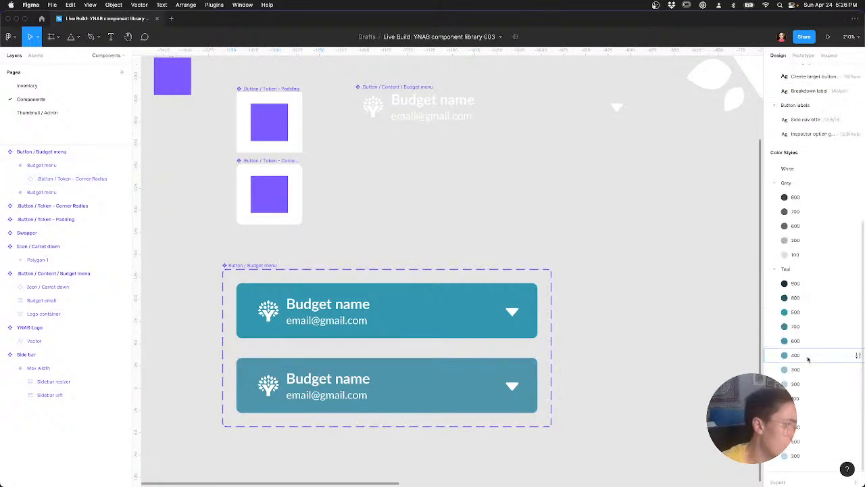
pyautogui.click(857, 313)
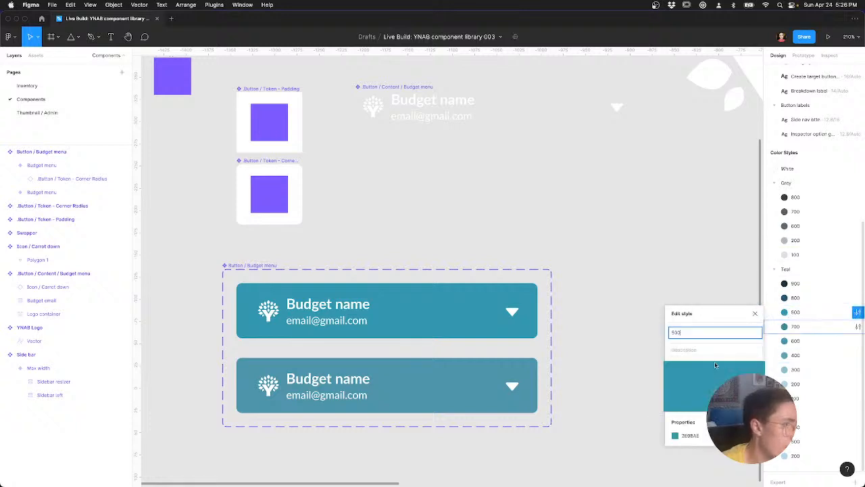
pyautogui.click(858, 327)
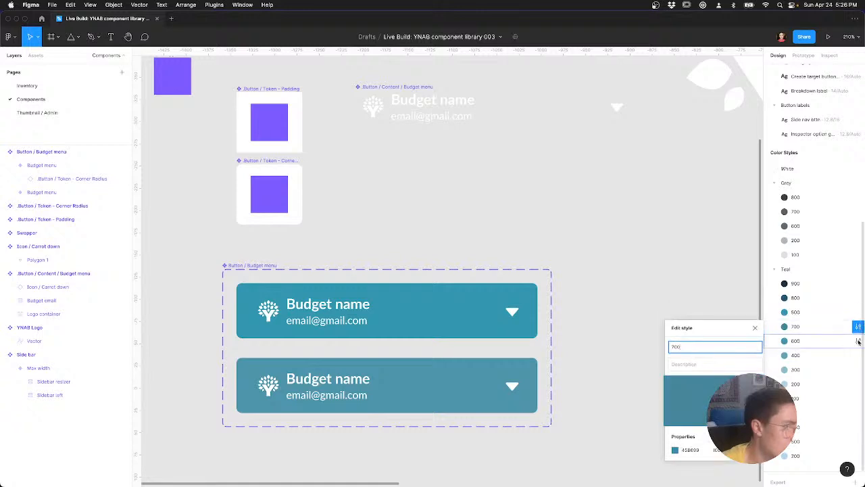
pyautogui.click(858, 341)
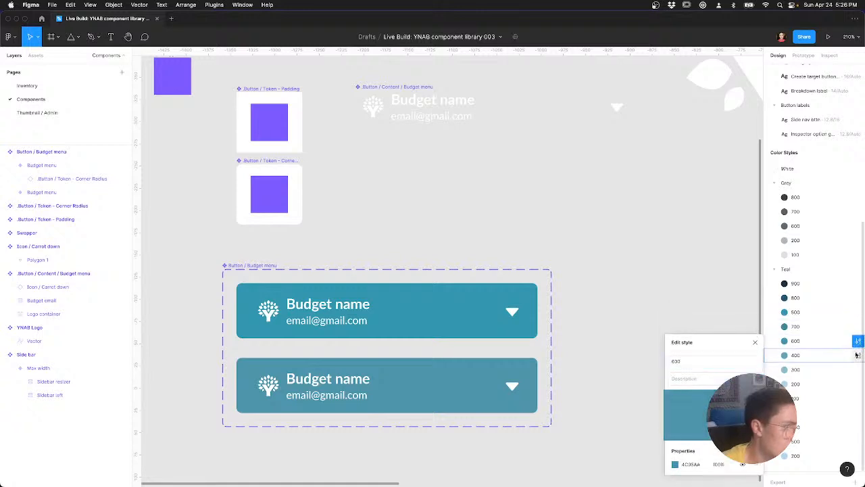
pyautogui.click(857, 355)
pyautogui.click(858, 369)
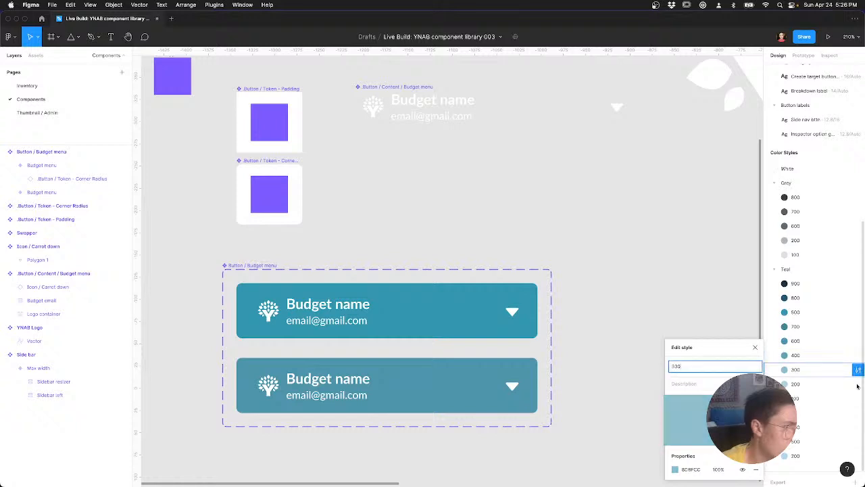
pyautogui.click(858, 328)
pyautogui.click(857, 341)
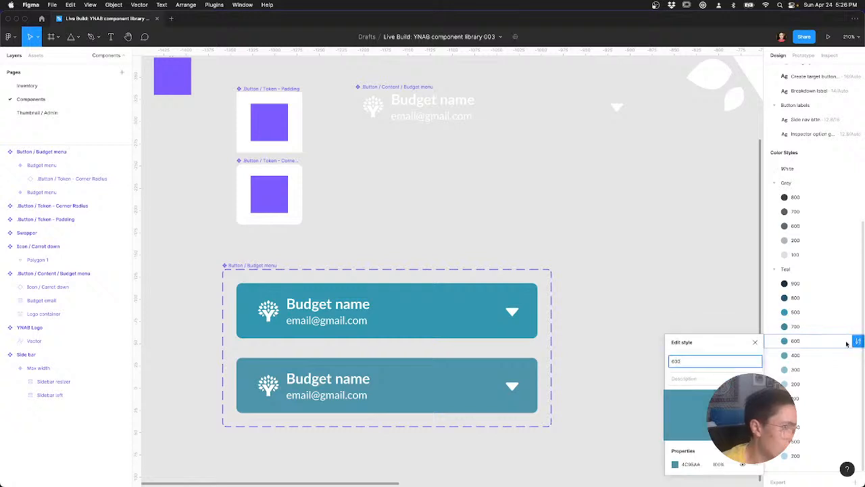
# Step: Replace the lower budget menu variant's background color style with a custom darker, more saturated teal at 100% opacity
pyautogui.click(500, 376)
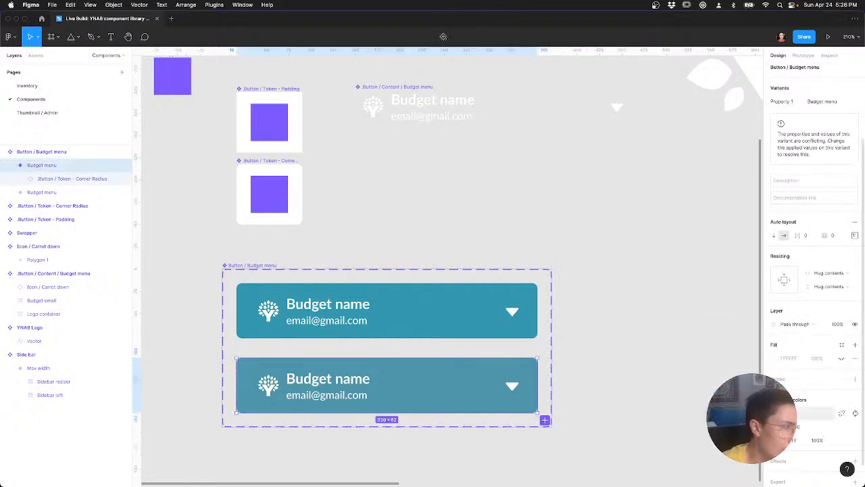
pyautogui.click(814, 427)
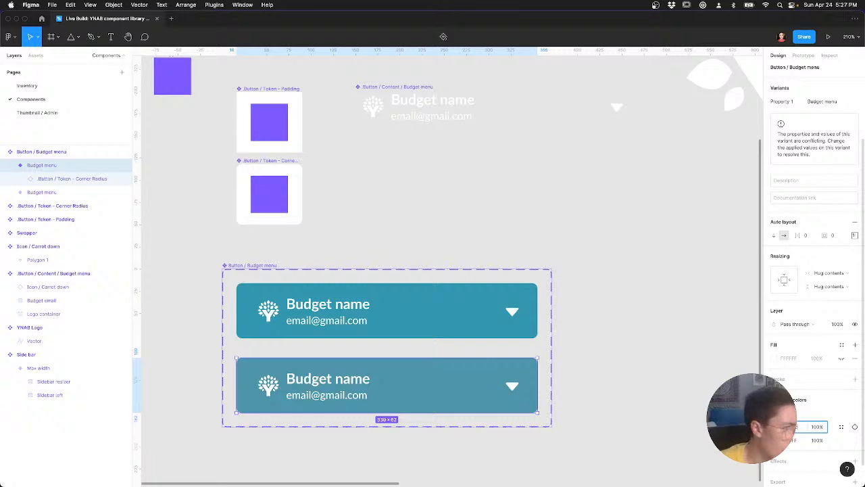
pyautogui.press('Return')
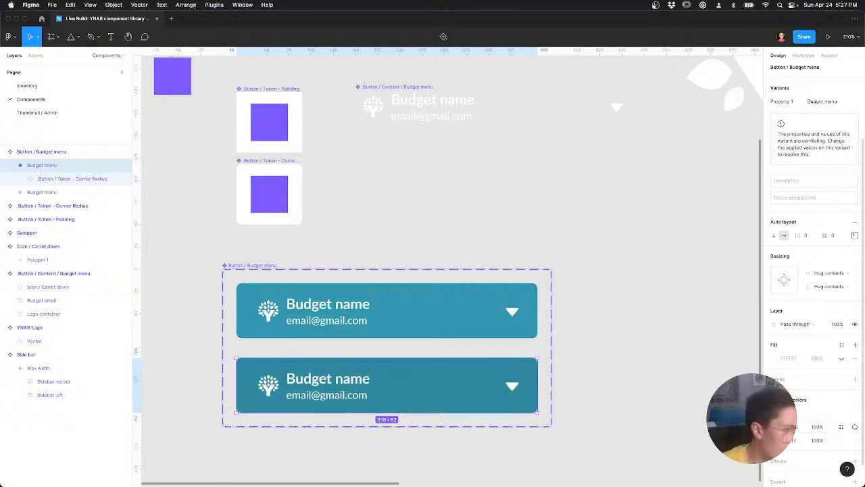
# Step: Save the lower variant's custom background color as a new color style named Teal/???
pyautogui.click(841, 427)
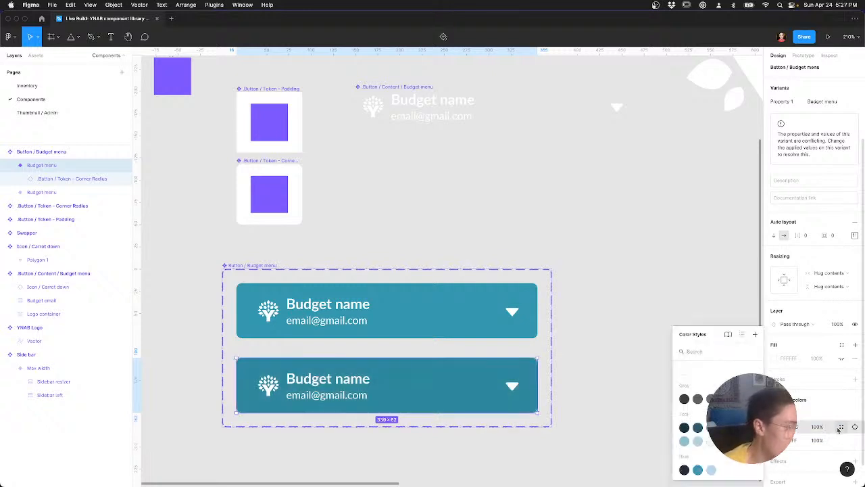
pyautogui.click(755, 334)
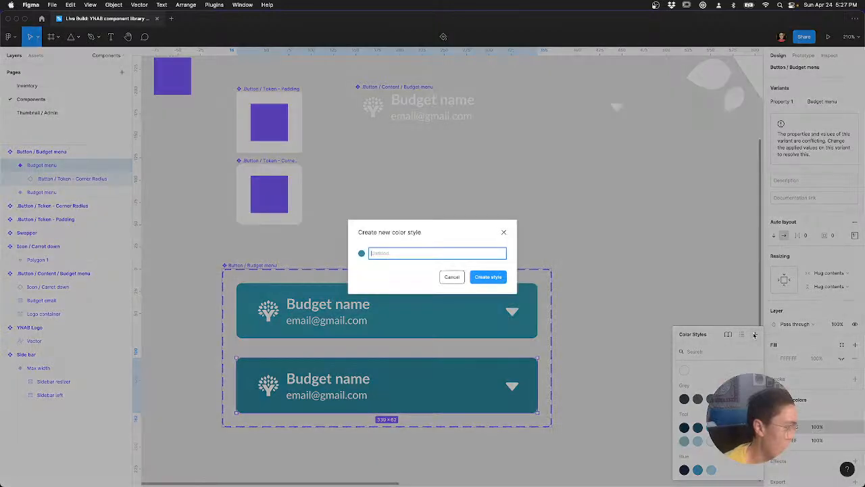
pyautogui.write('Te')
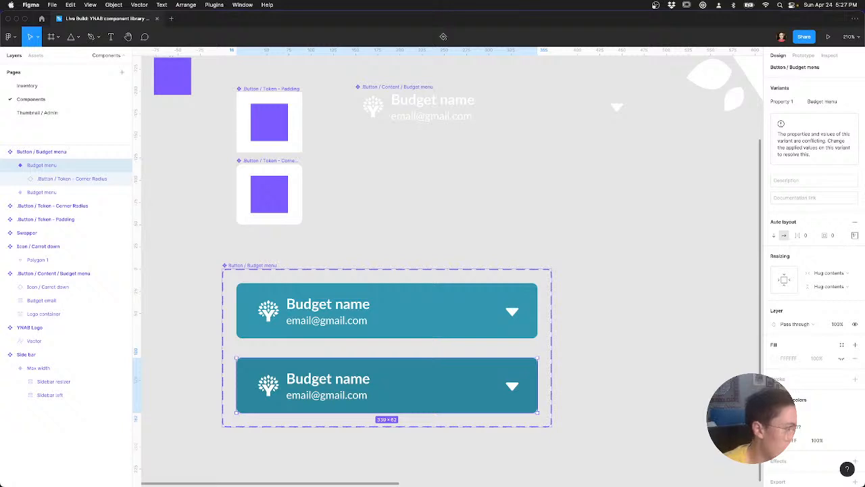
pyautogui.press('Escape')
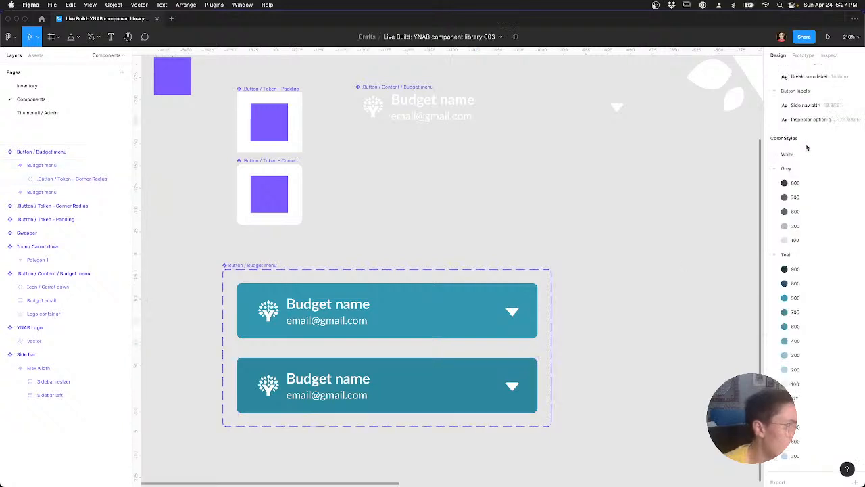
# Step: Reorder the Teal color styles, placing the ??? style directly below 500 and the 600 style above 700
pyautogui.moveTo(799, 401); pyautogui.dragTo(805, 309)
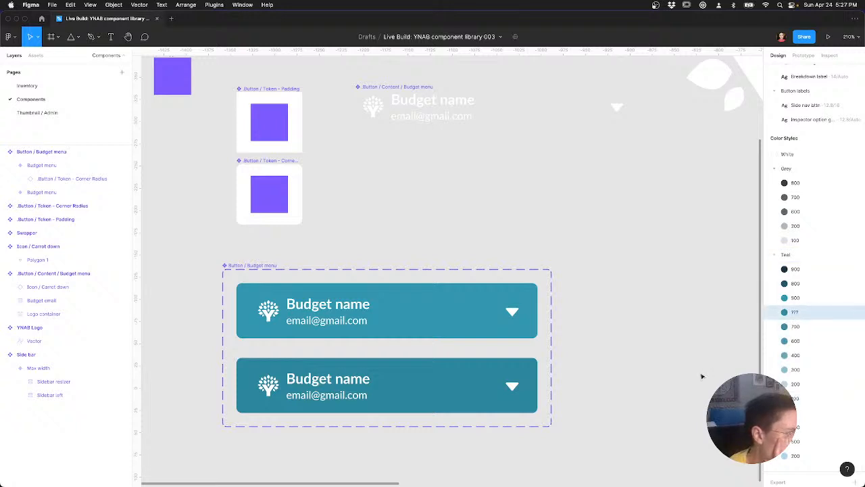
pyautogui.doubleClick(794, 313)
pyautogui.click(811, 342)
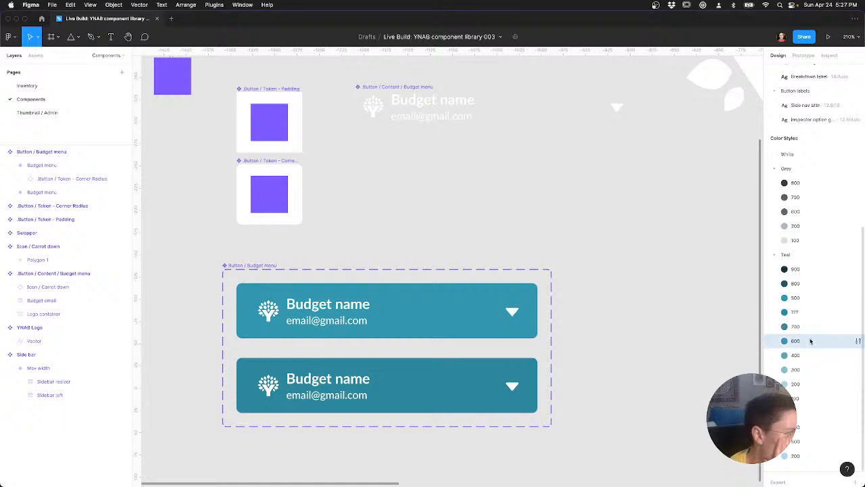
pyautogui.moveTo(814, 317); pyautogui.dragTo(812, 325)
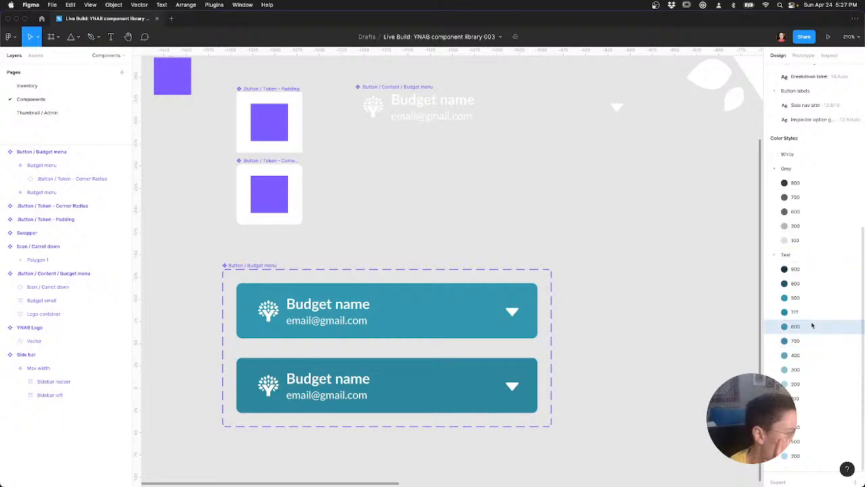
# Step: Rename the ??? style in the Teal group as 550
pyautogui.doubleClick(797, 313)
pyautogui.write('550')
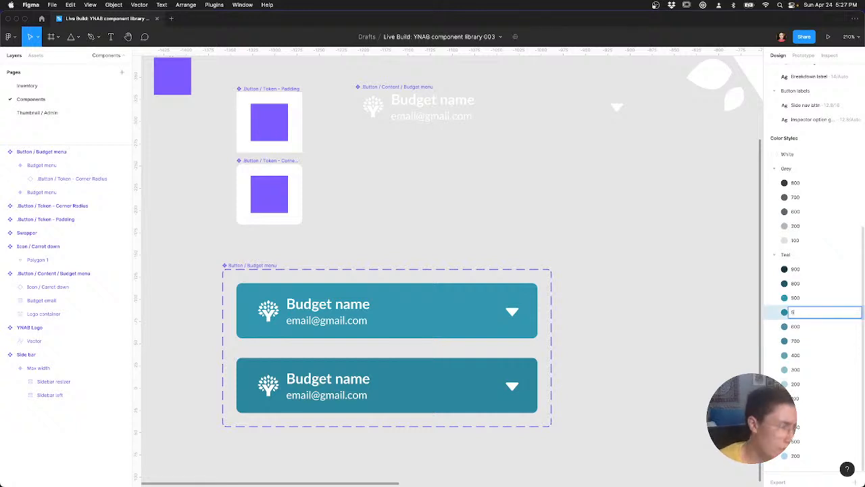
pyautogui.press('Return')
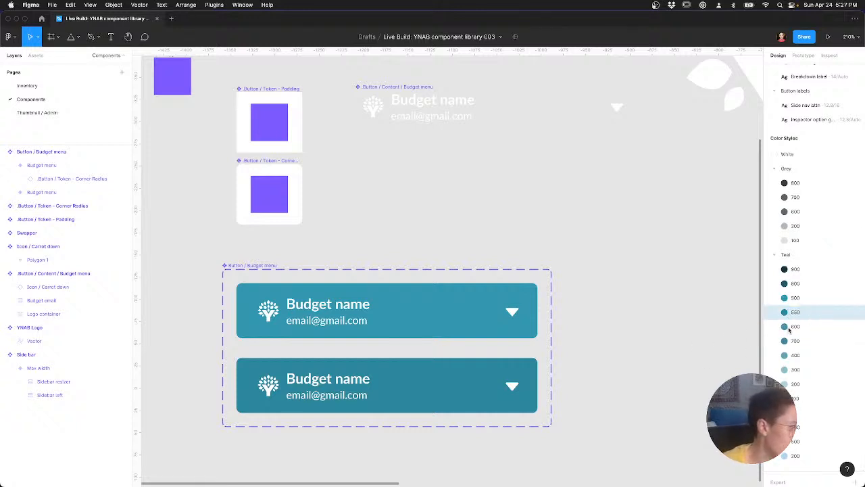
# Step: Place the new Teal style between 600 and 700 and rename it as 650
pyautogui.moveTo(795, 324); pyautogui.dragTo(797, 328)
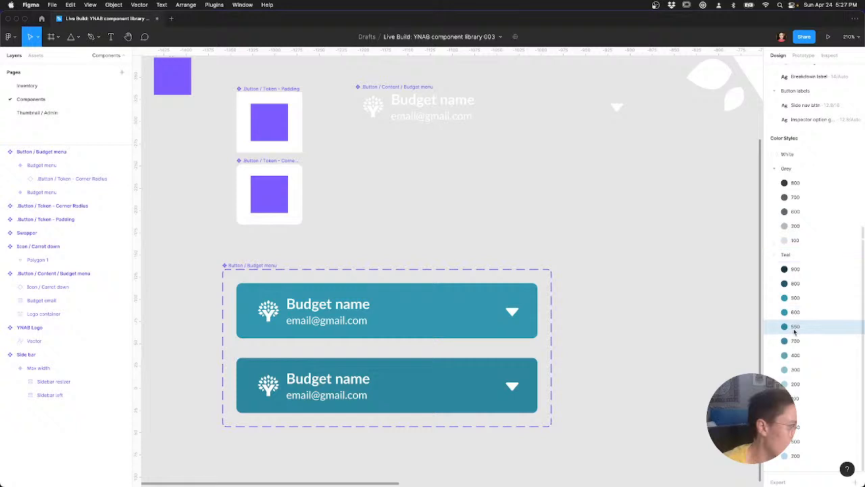
pyautogui.doubleClick(797, 328)
pyautogui.write('650')
pyautogui.press('Return')
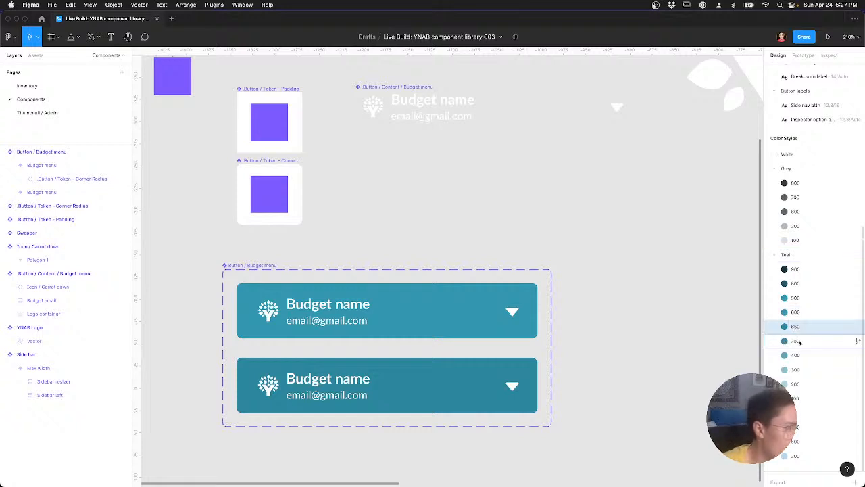
# Step: Try a different Teal color style on the upper budget menu variant's background and undo the change
pyautogui.click(528, 367)
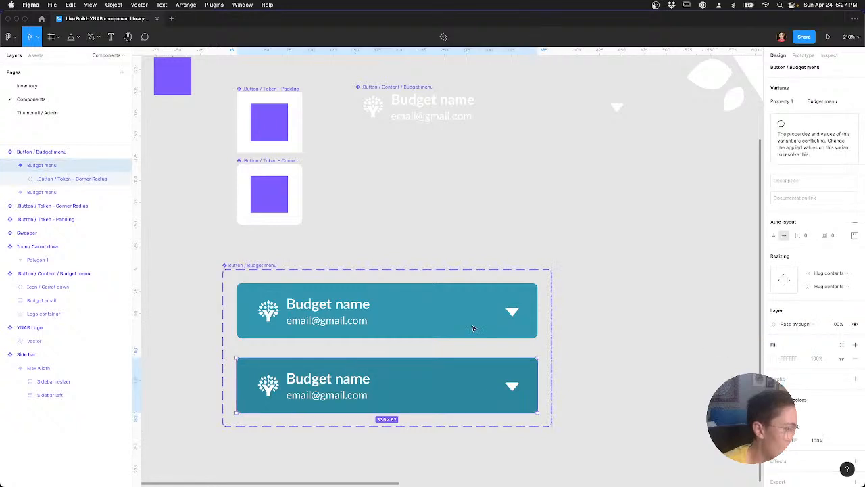
pyautogui.click(484, 328)
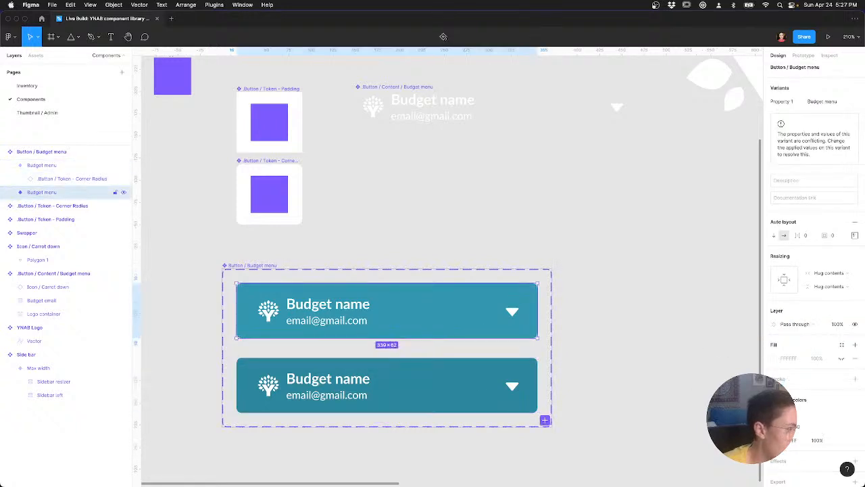
pyautogui.click(796, 428)
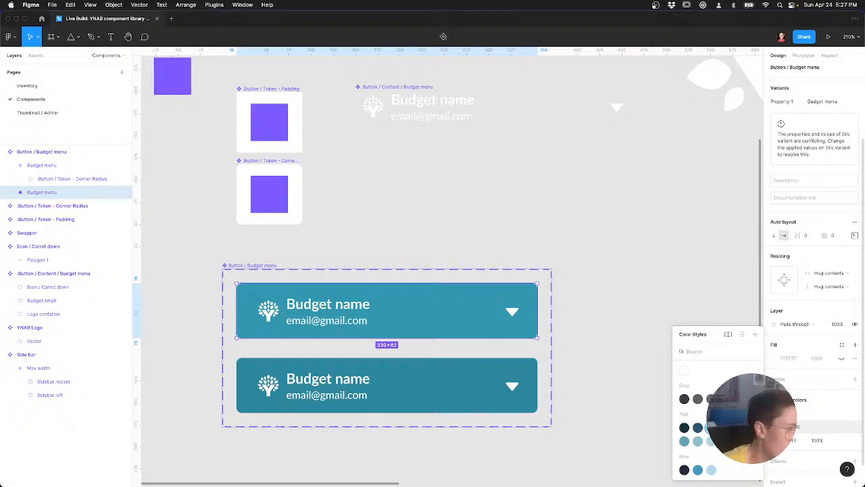
pyautogui.click(697, 428)
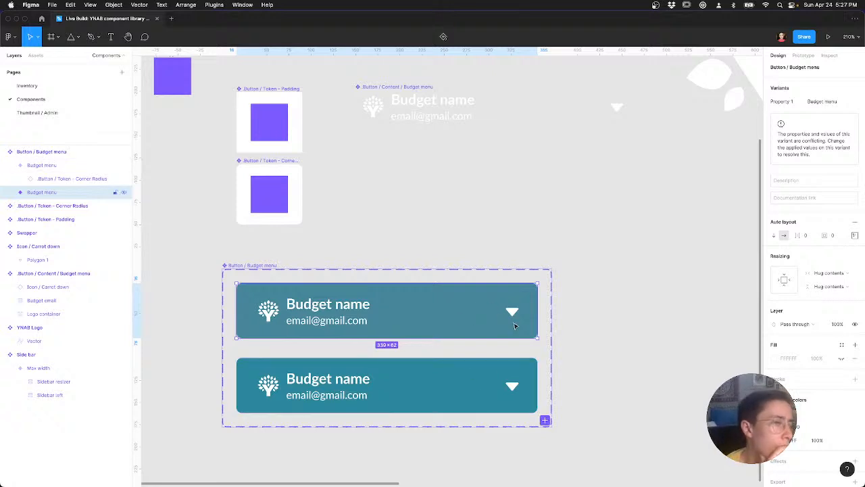
pyautogui.press('super+z')
pyautogui.click(604, 344)
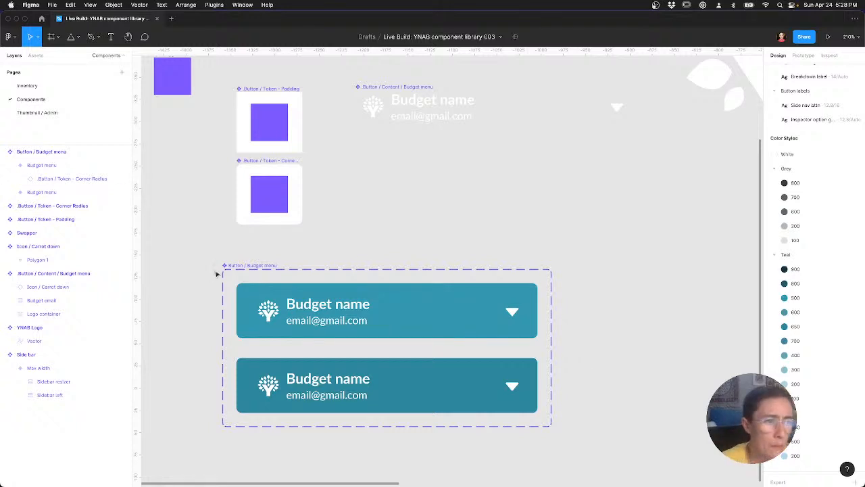
# Step: Set the auto layout spacing between the variants in the Button / Budget menu component set to 16
pyautogui.click(545, 304)
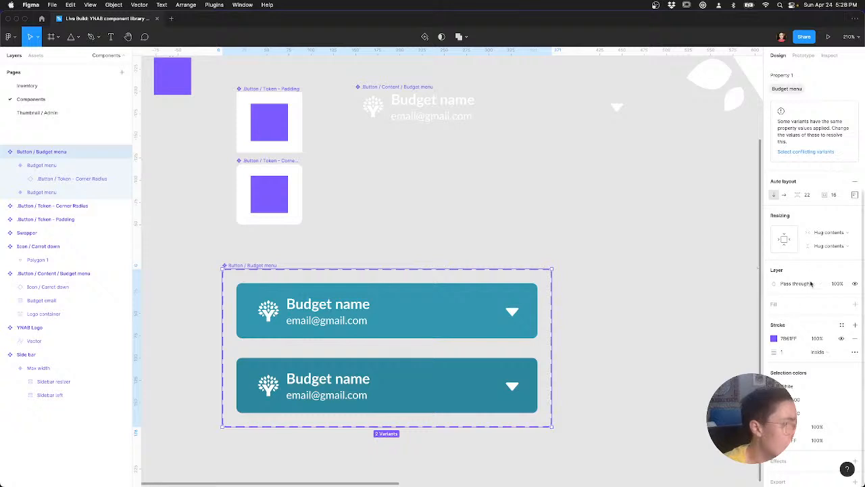
pyautogui.click(810, 198)
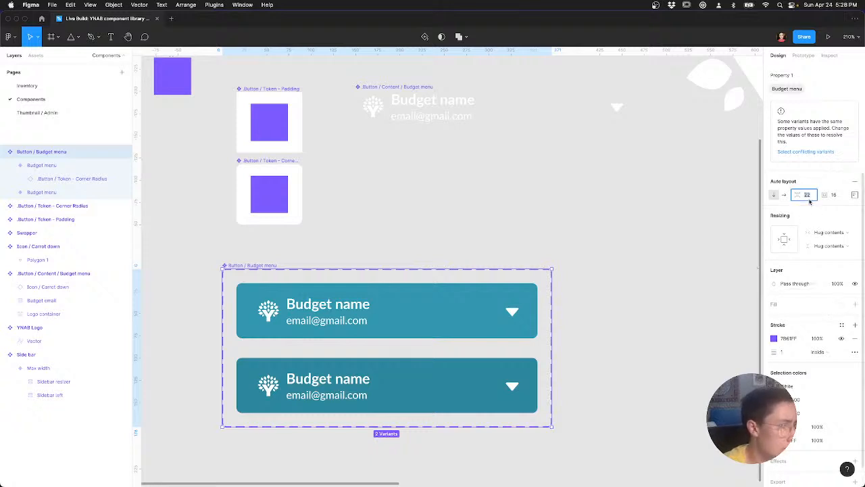
pyautogui.write('16')
pyautogui.press('Return')
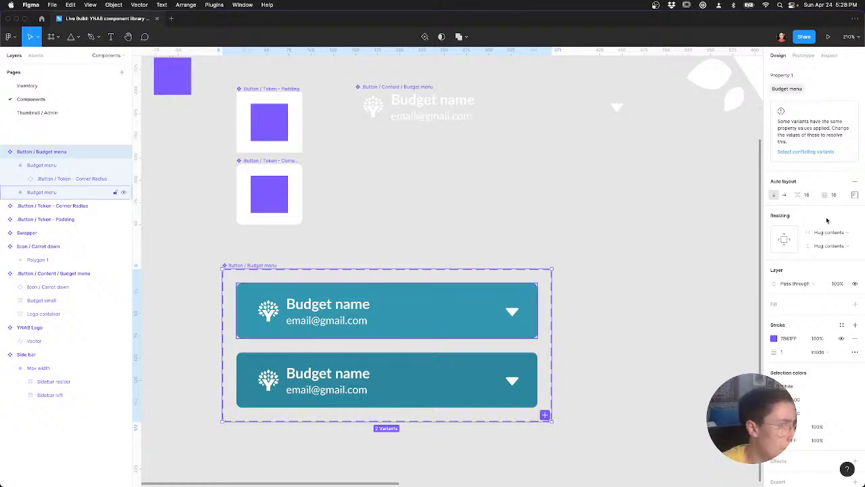
# Step: Set the Property 1 value to Default for the upper budget menu variant and to Hover for the lower one
pyautogui.scroll(3, 835, 208)
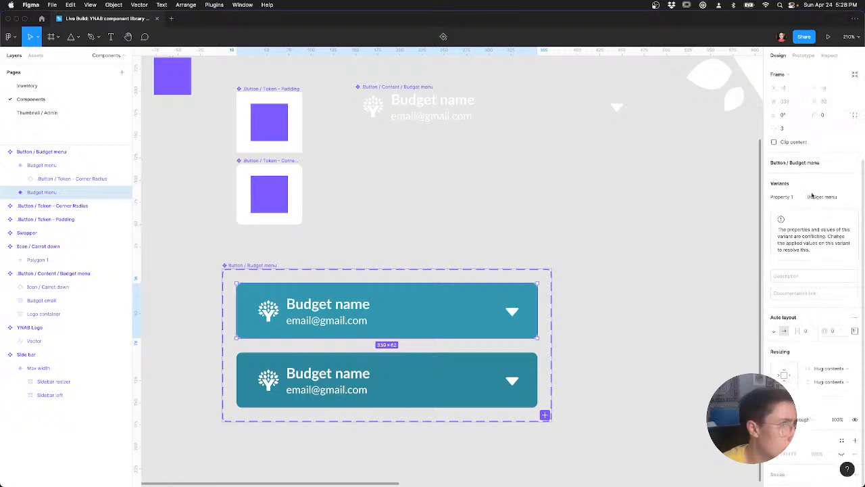
pyautogui.click(825, 197)
pyautogui.write('Default')
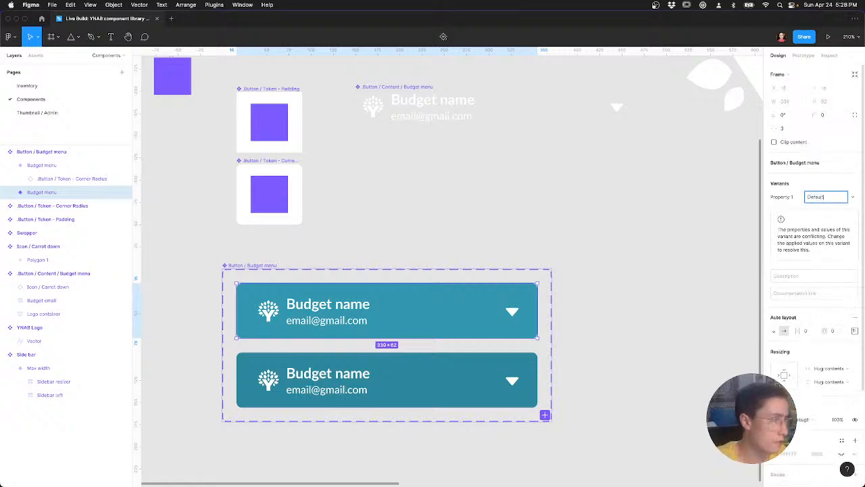
pyautogui.press('Return')
pyautogui.click(441, 380)
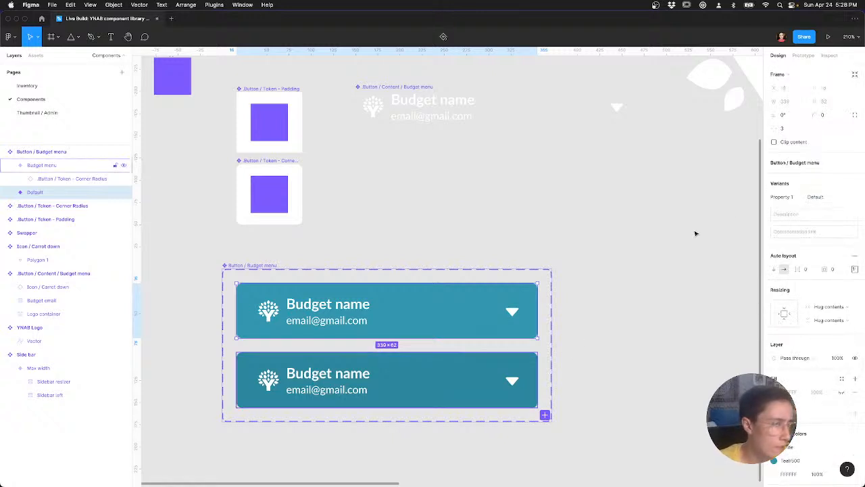
pyautogui.click(830, 198)
pyautogui.write('Hover')
pyautogui.press('Return')
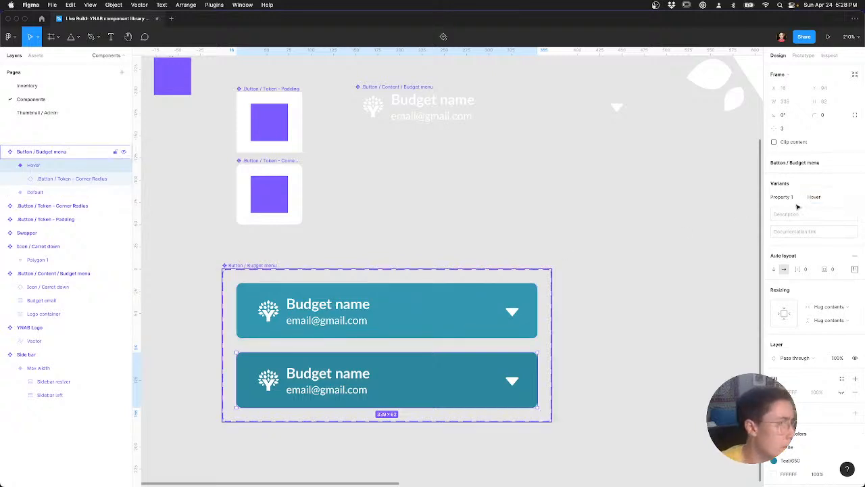
# Step: Rename the component set's variant property from Property 1 to "interactive state"
pyautogui.press('Escape')
pyautogui.click(792, 229)
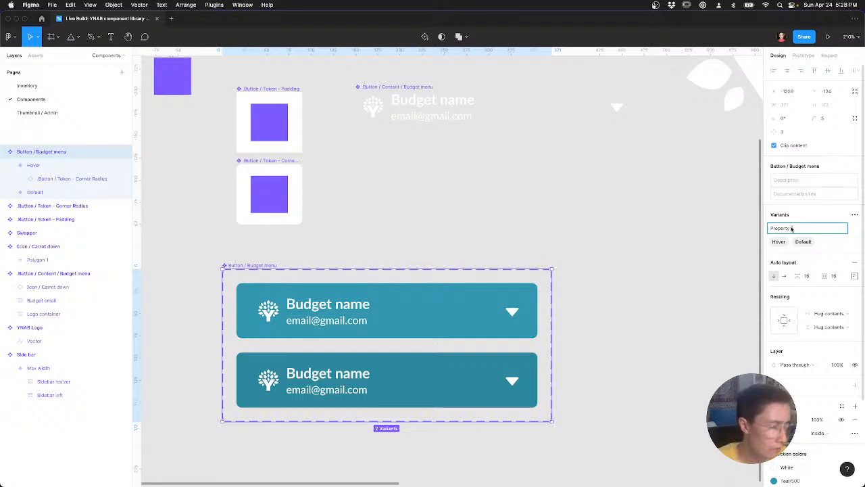
pyautogui.press('super+a')
pyautogui.write('interacti')
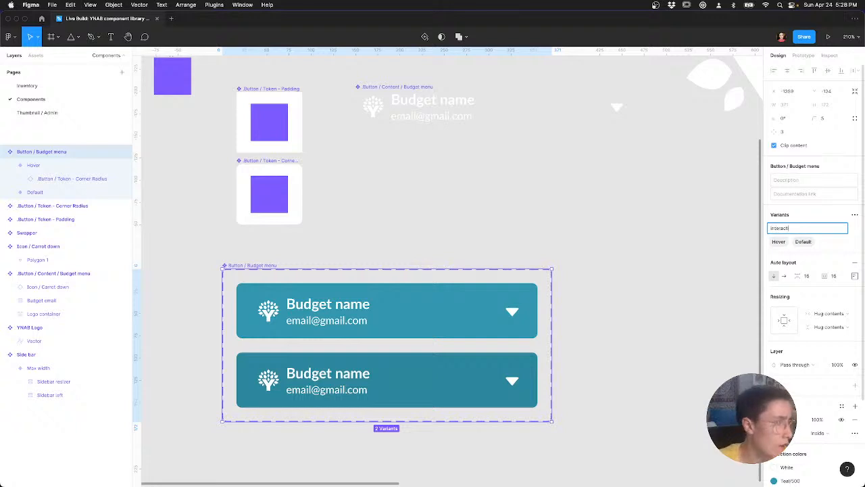
pyautogui.write('ve state')
pyautogui.press('Return')
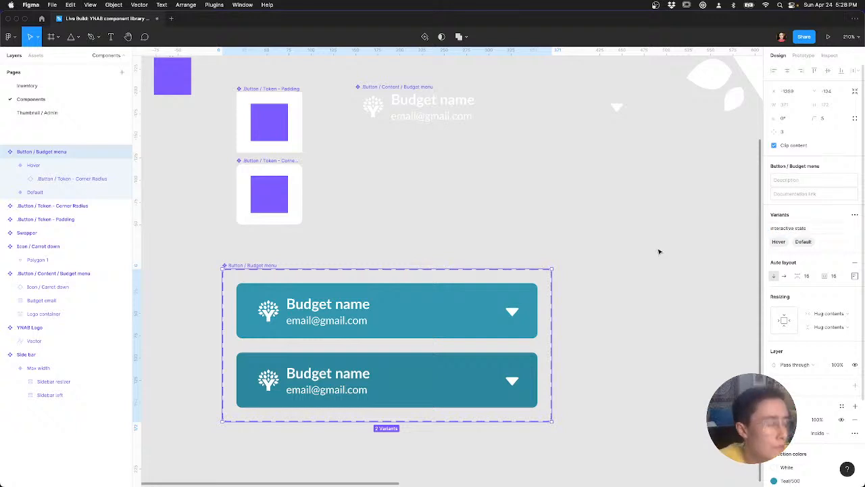
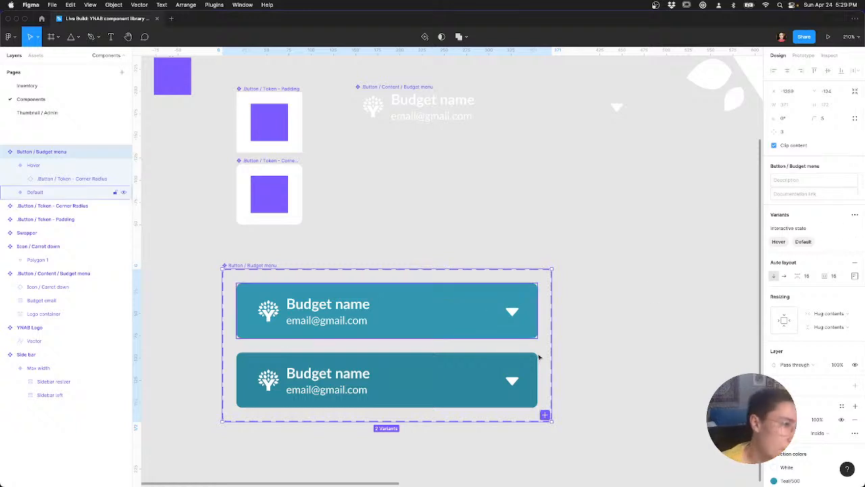
# Step: Switch to the YNAB page in Firefox, turn off the budget menu button's forced hover state, and preview its active and focus states
pyautogui.click(601, 365)
pyautogui.press('super+Tab')
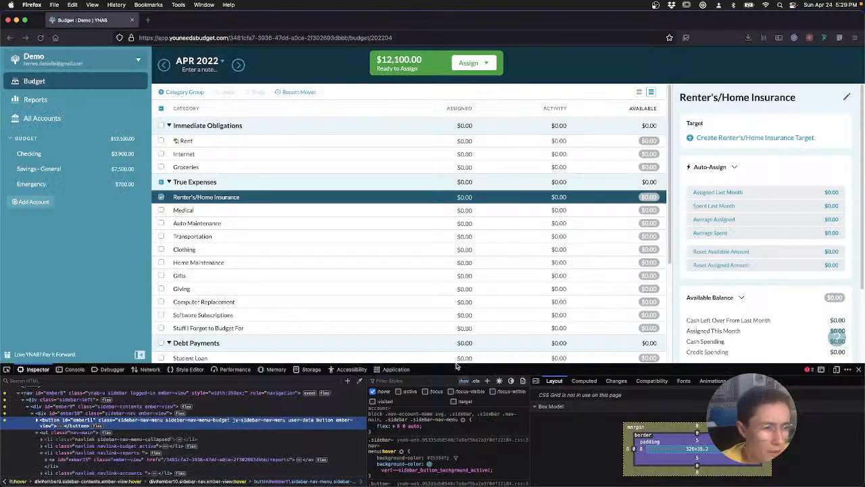
pyautogui.click(372, 392)
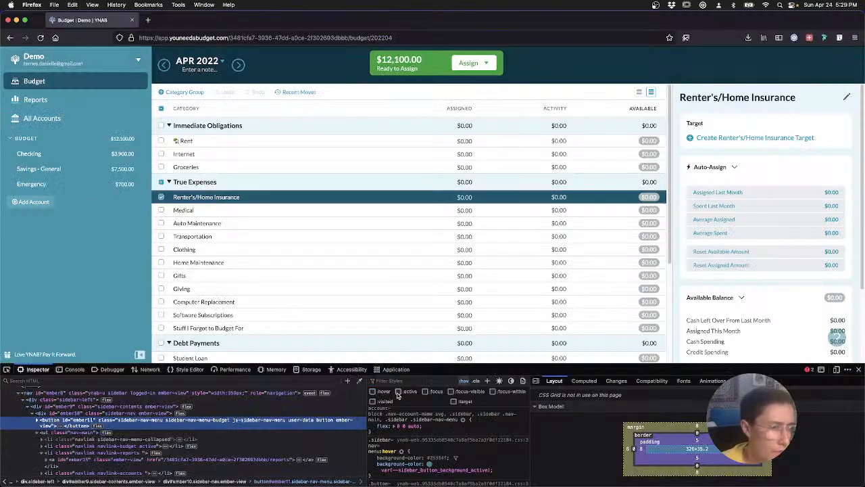
pyautogui.click(399, 392)
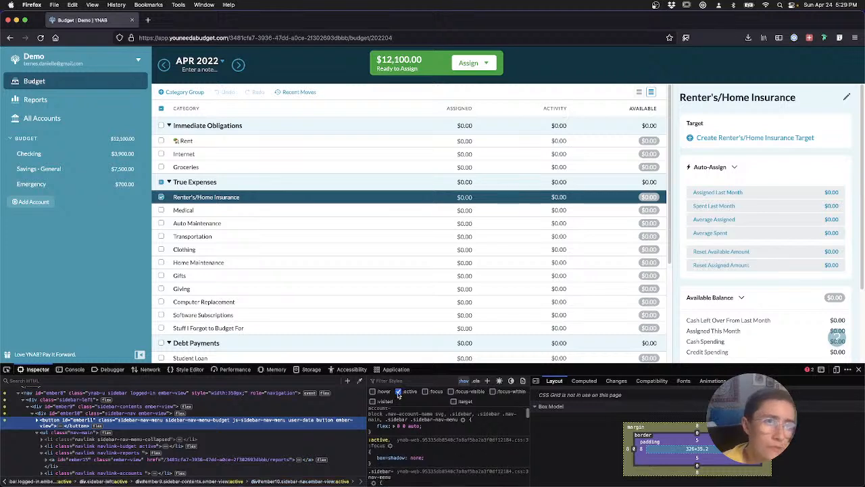
pyautogui.click(399, 392)
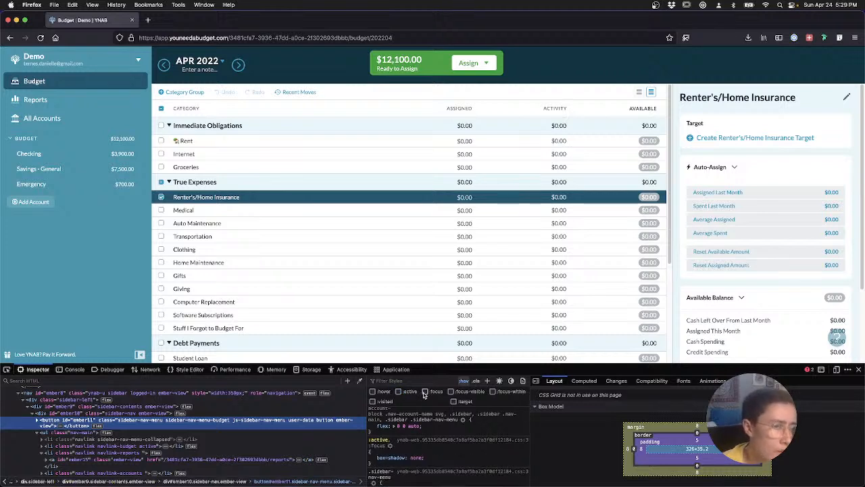
pyautogui.click(425, 393)
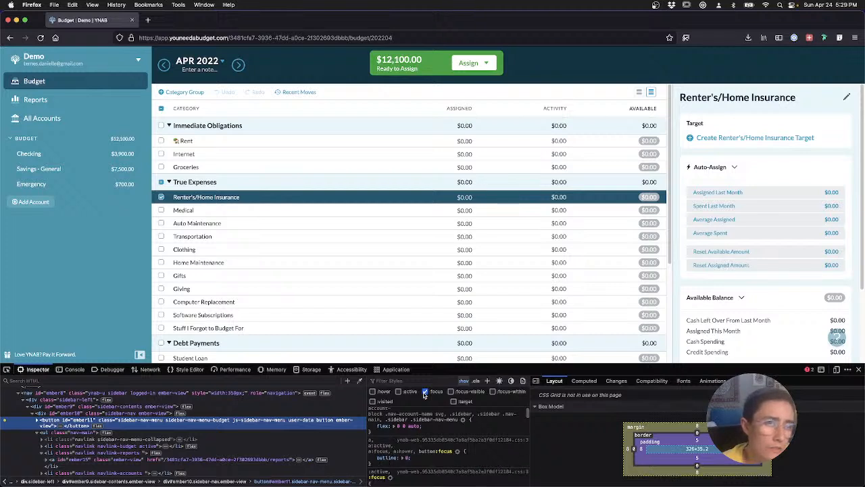
pyautogui.click(425, 393)
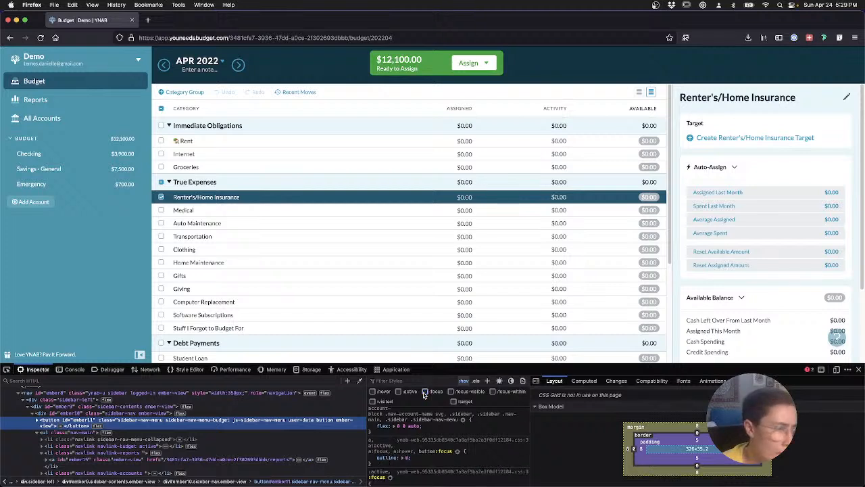
# Step: Force the focus-visible state on the budget menu button and examine the CSS rules that apply to it
pyautogui.click(451, 392)
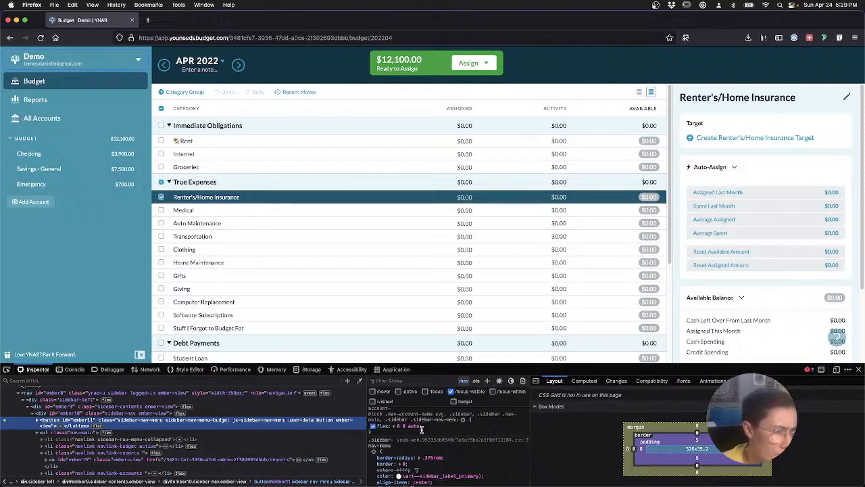
pyautogui.scroll(-1, 419, 443)
pyautogui.scroll(-3, 419, 443)
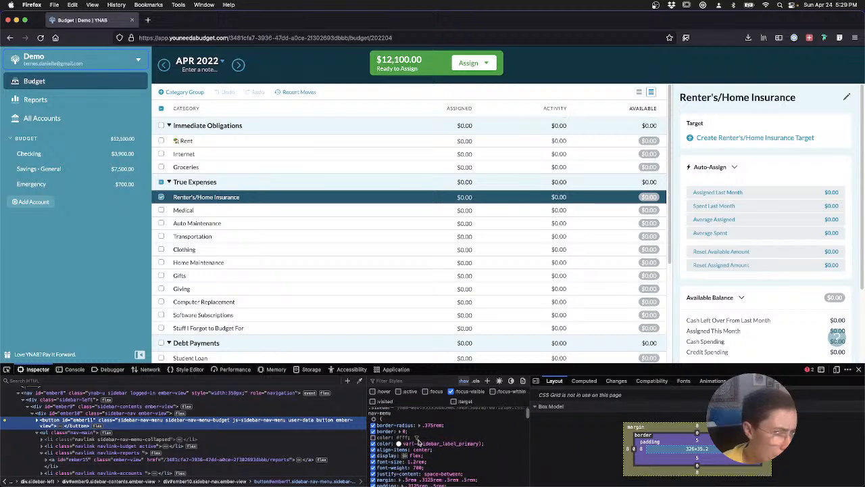
pyautogui.scroll(-5, 418, 441)
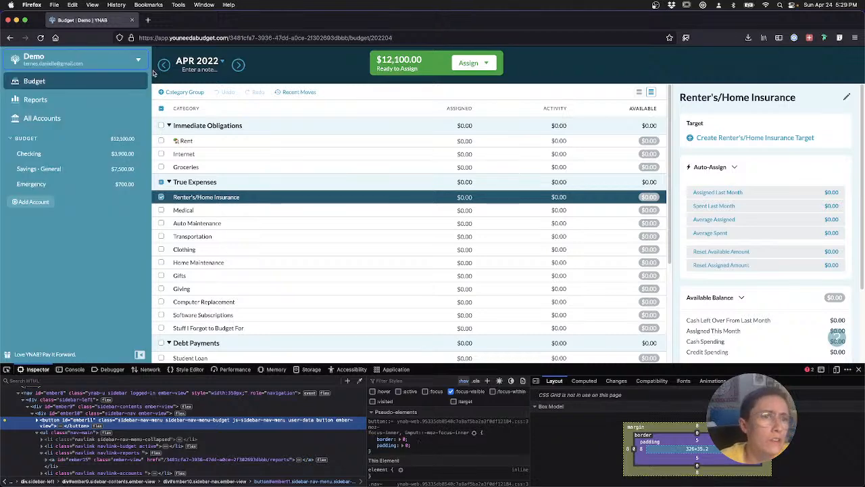
# Step: Sample the color of the budget menu button's focus outline with Digital Color Meter and return to the Figma file
pyautogui.scroll(5, 208, 99)
pyautogui.hscroll(-3, 187, 68)
pyautogui.scroll(2, 187, 67)
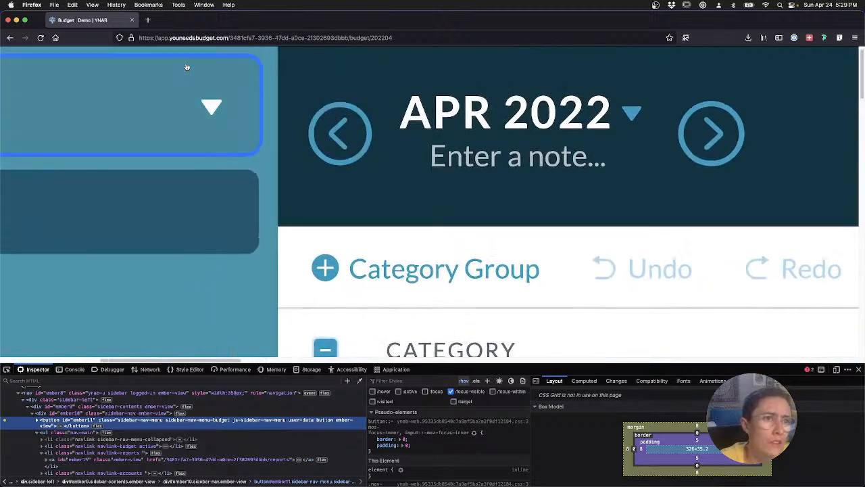
pyautogui.hscroll(-5, 187, 67)
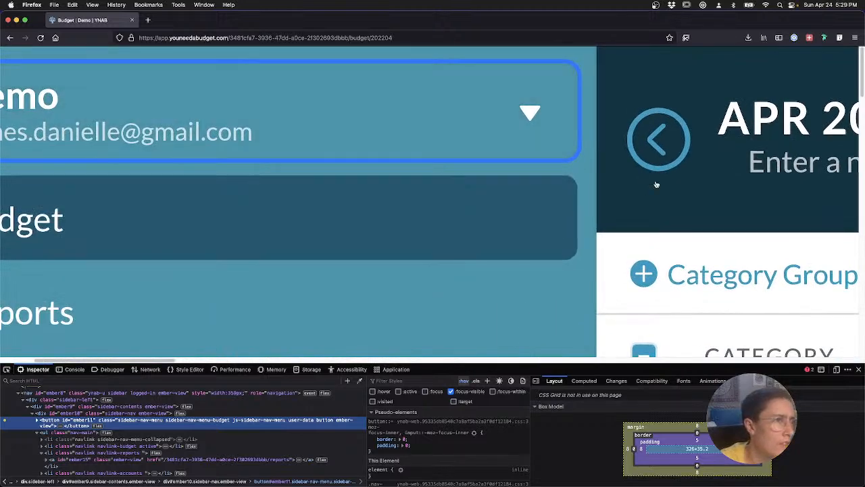
pyautogui.hscroll(-3, 651, 186)
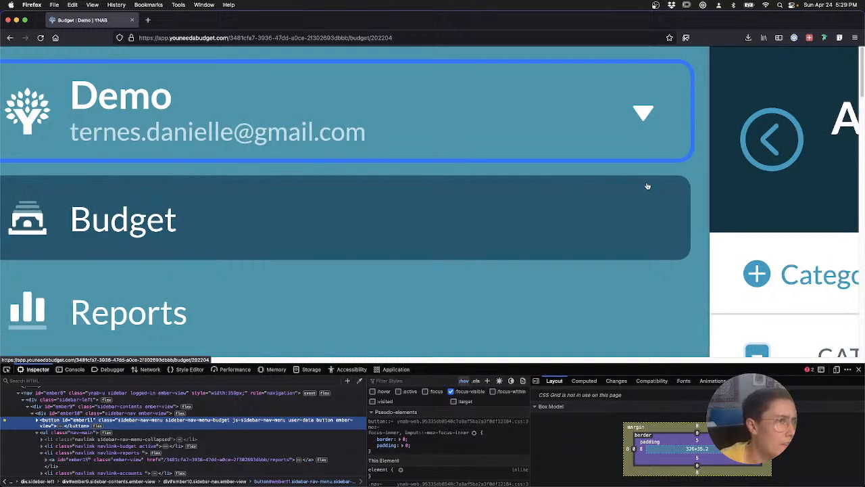
pyautogui.hscroll(-1, 648, 186)
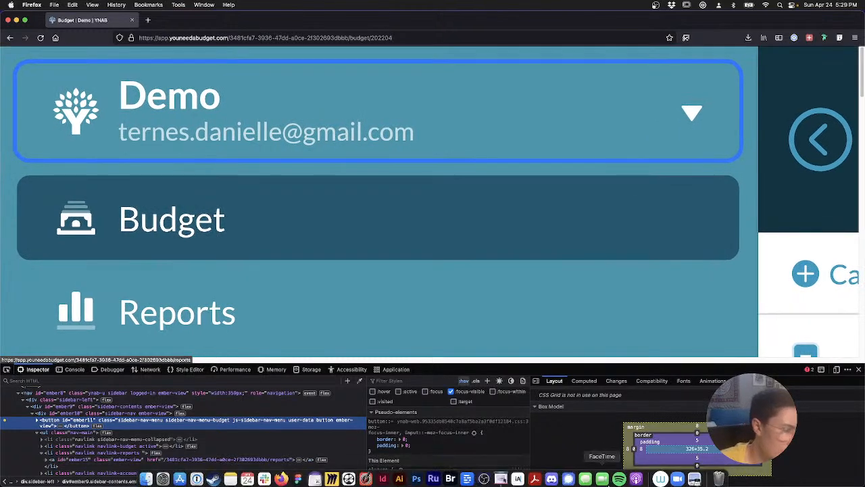
pyautogui.click(366, 473)
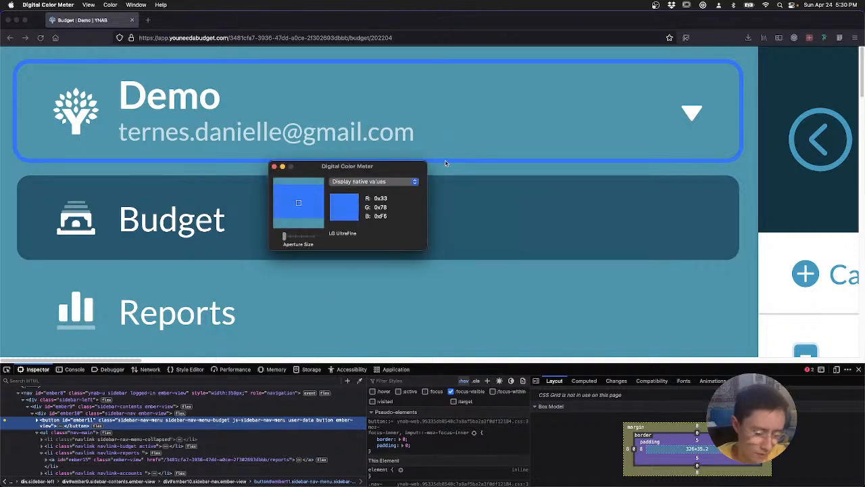
pyautogui.hotkey('ctrl', 'Right')
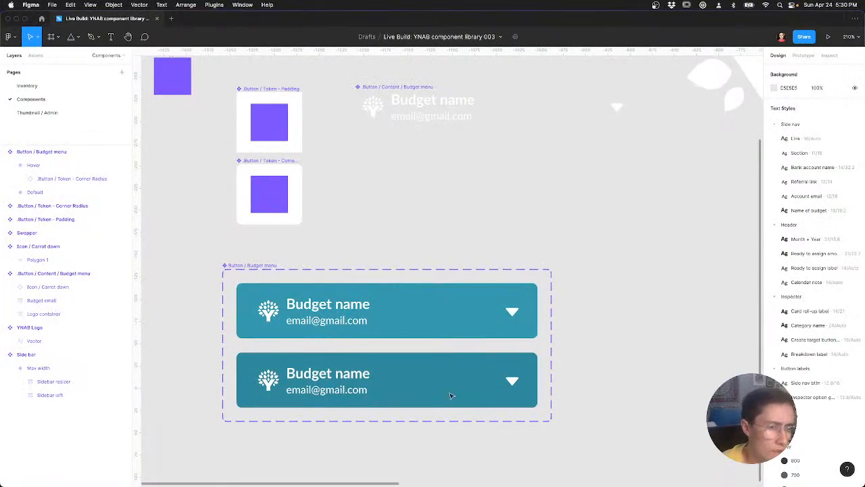
pyautogui.click(486, 378)
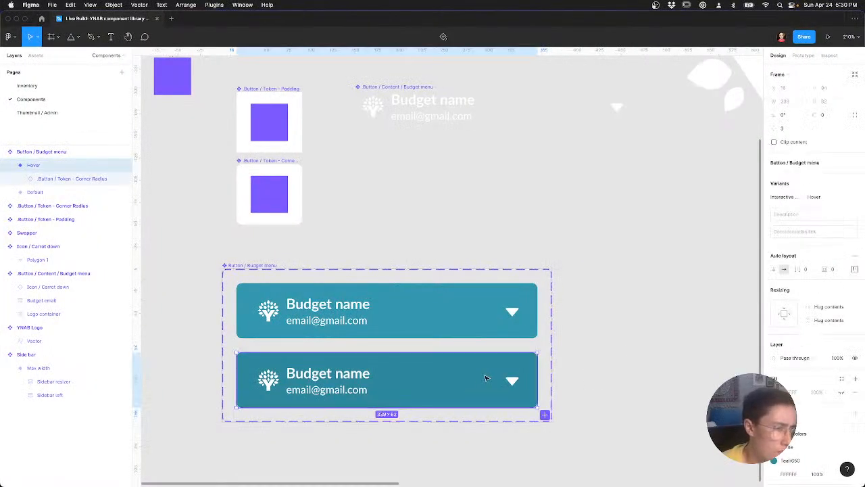
pyautogui.press('super+d')
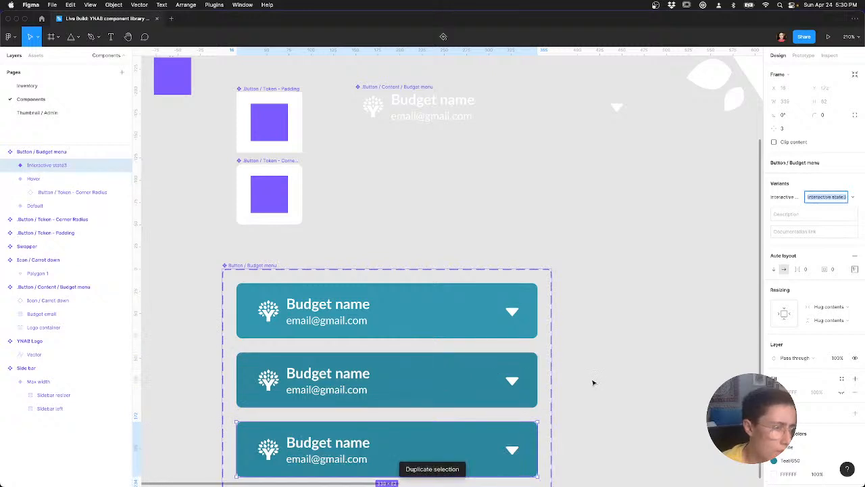
pyautogui.click(471, 433)
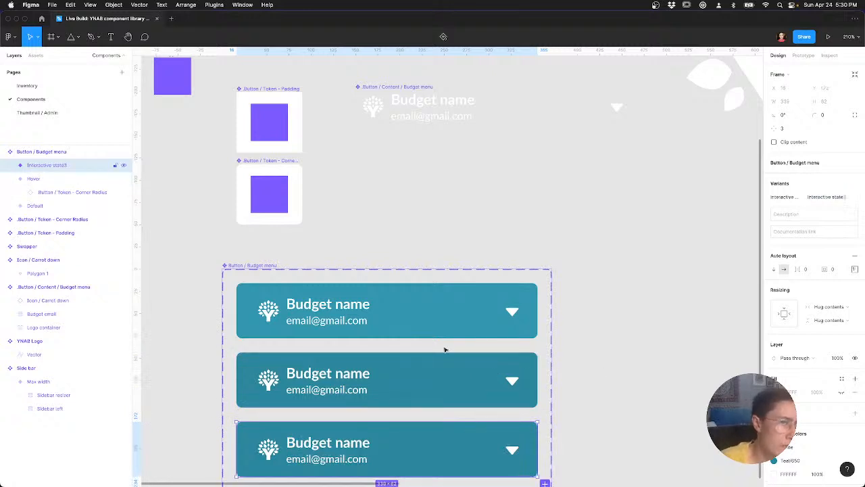
pyautogui.press('super+z')
# Step: Duplicate the Default budget menu variant and set the copy's interactive state to Focus
pyautogui.click(426, 328)
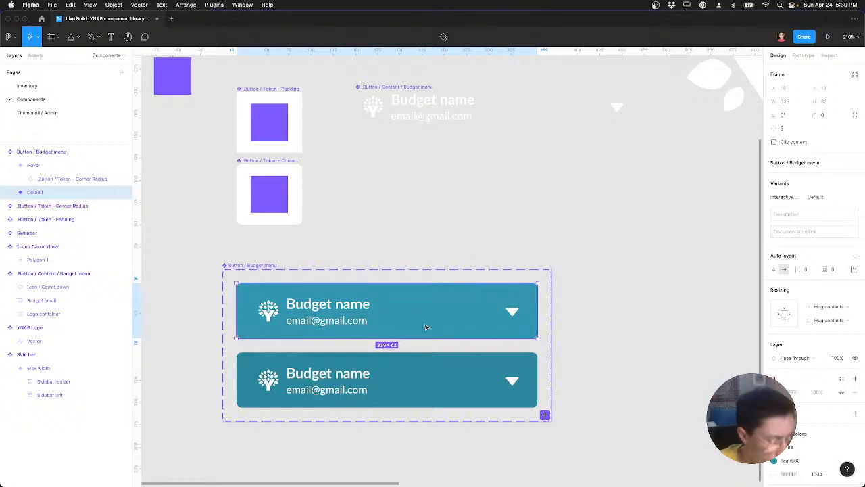
pyautogui.press('super+d')
pyautogui.press('Down')
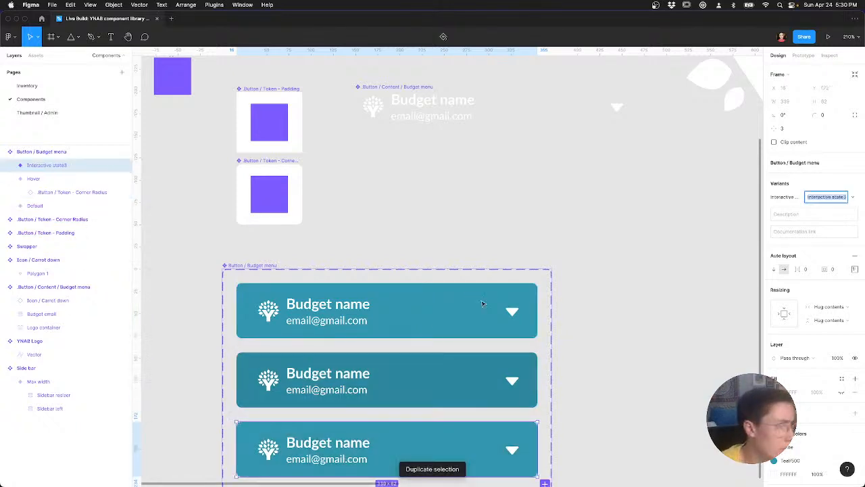
pyautogui.write('Focus')
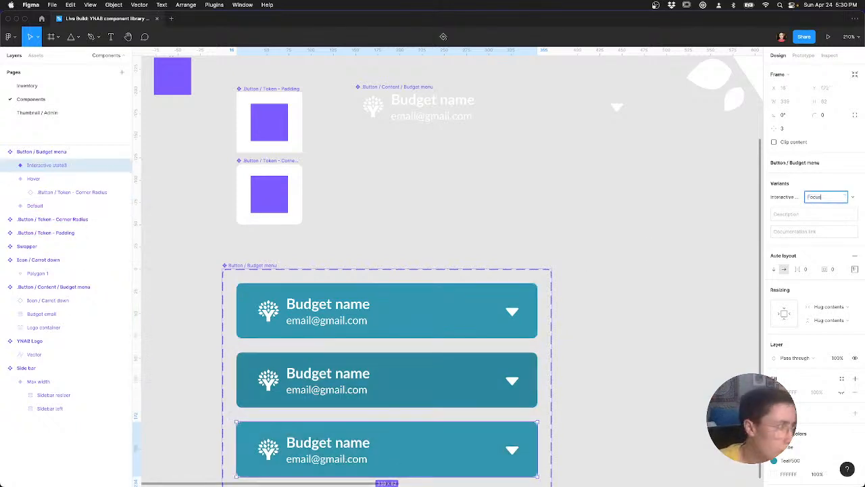
pyautogui.press('Return')
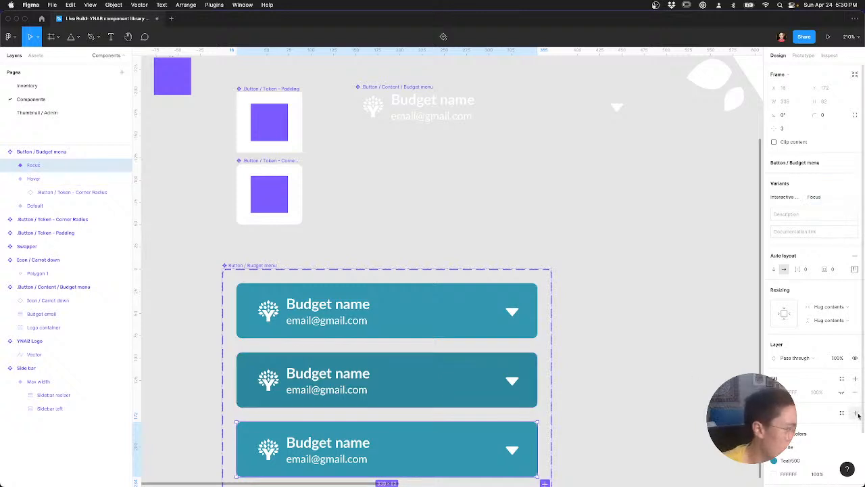
pyautogui.scroll(-1, 664, 407)
pyautogui.scroll(-5, 663, 407)
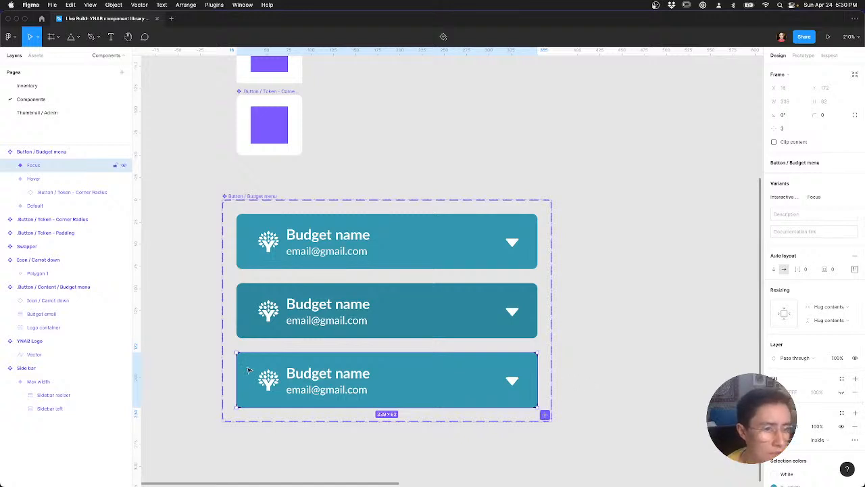
pyautogui.scroll(-10, 248, 370)
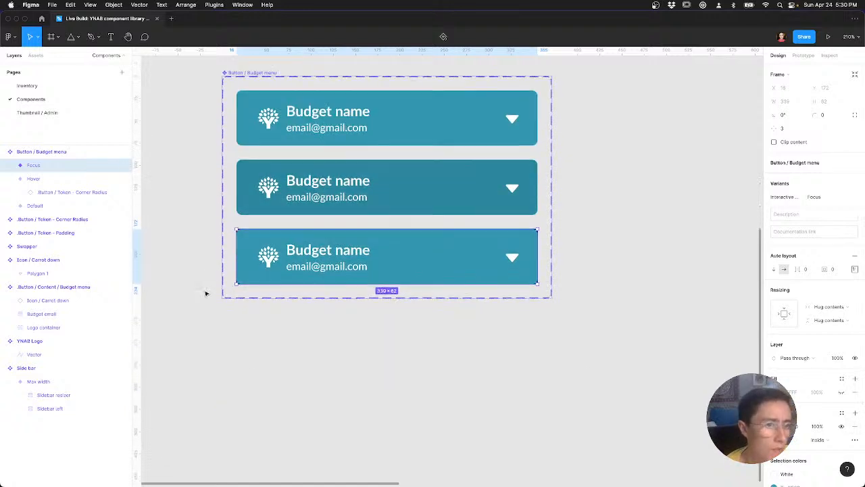
pyautogui.keyDown('ctrl'); pyautogui.scroll(10, 207, 293); pyautogui.keyUp('ctrl')
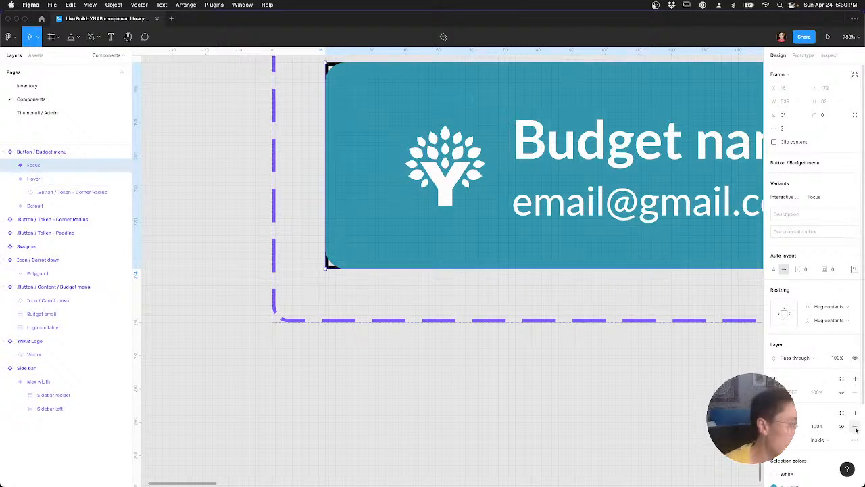
# Step: Remove the fill from the corner radius token instance inside the Focus variant and add a black inside stroke to it
pyautogui.click(12, 165)
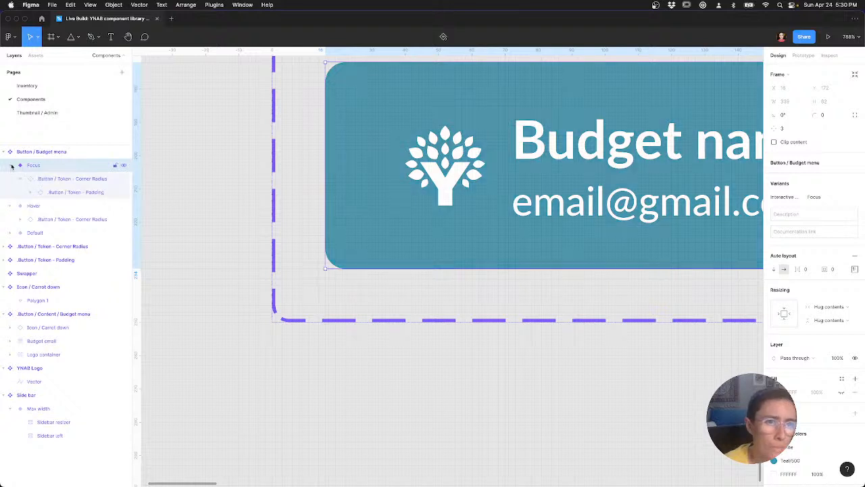
pyautogui.click(44, 180)
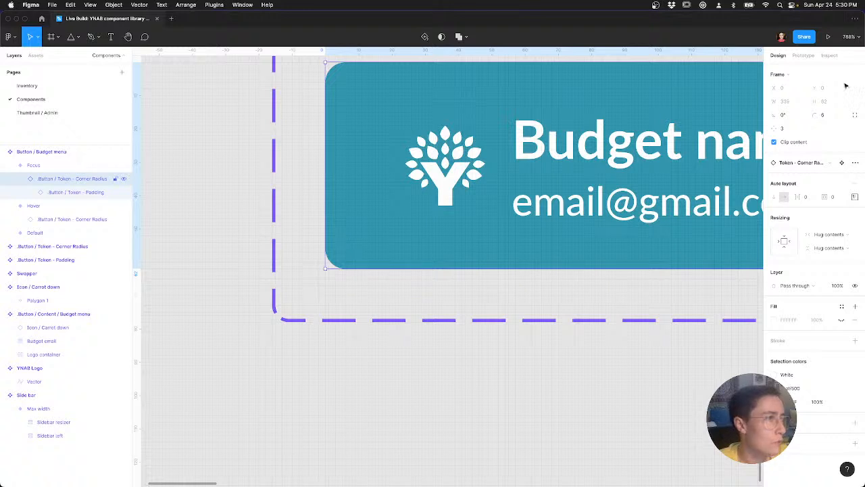
pyautogui.click(853, 322)
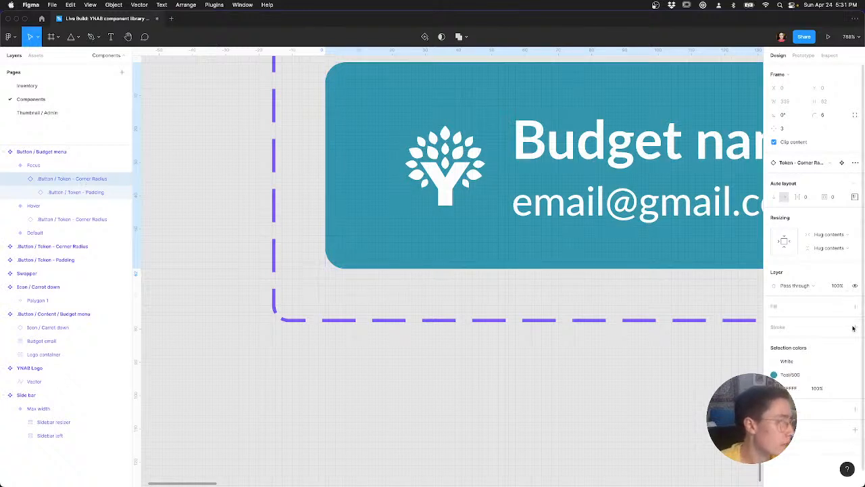
pyautogui.click(791, 350)
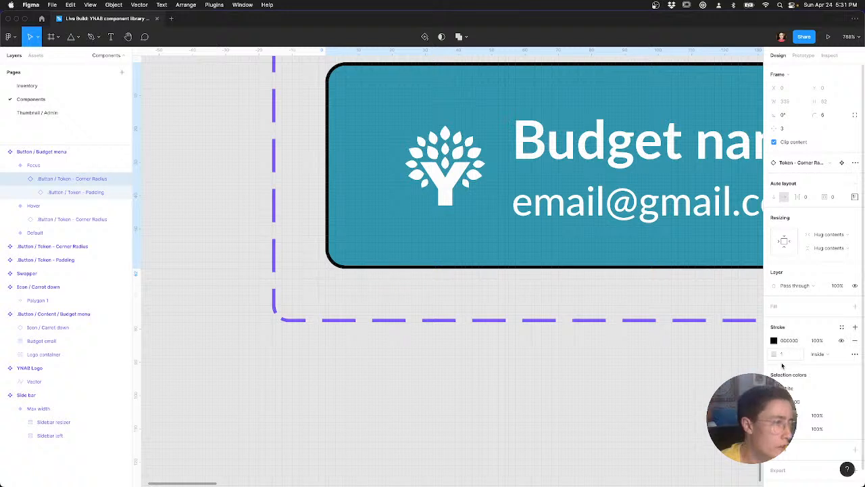
# Step: Try to paste the focus outline color sampled in Digital Color Meter as the stroke color of the Focus variant's corner radius token
pyautogui.click(789, 341)
pyautogui.press('Tab')
pyautogui.click(794, 342)
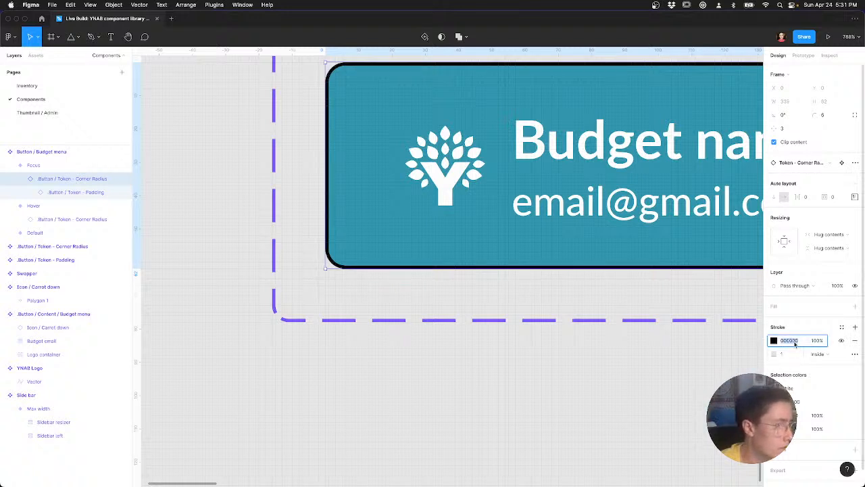
pyautogui.press('BackSpace')
pyautogui.hotkey('ctrl', 'Left')
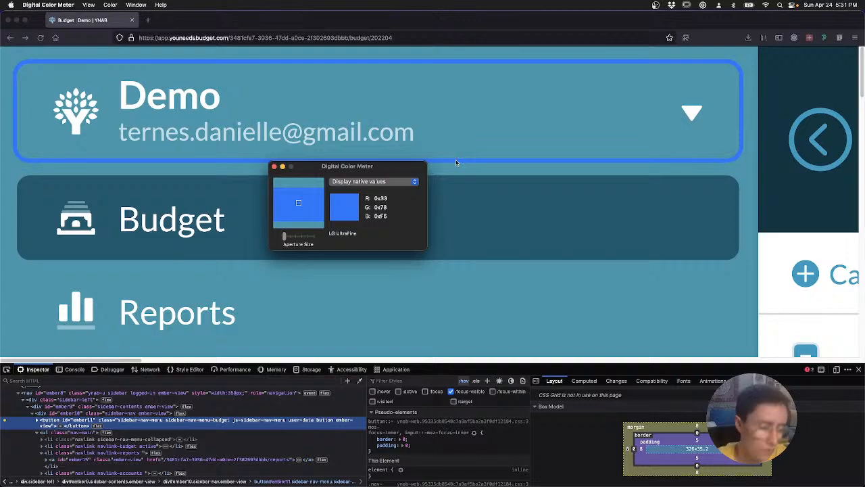
pyautogui.hotkey('ctrl', 'Right')
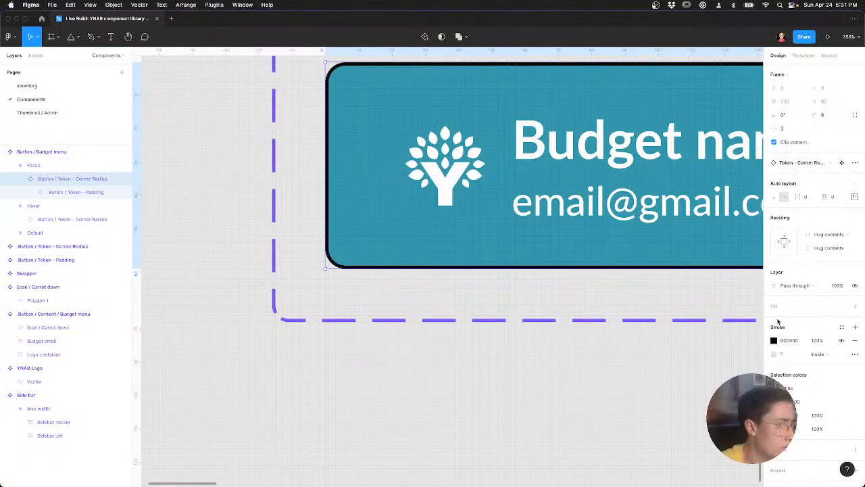
pyautogui.click(794, 341)
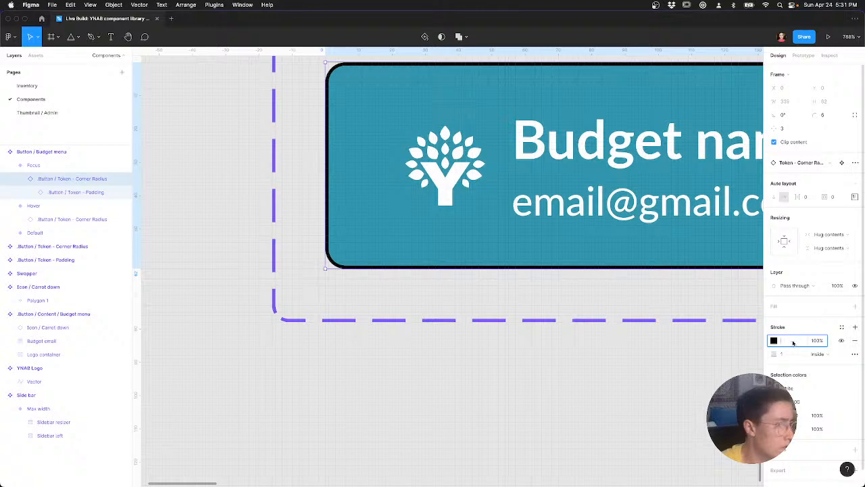
pyautogui.hotkey('ctrl', 'Left')
pyautogui.click(340, 189)
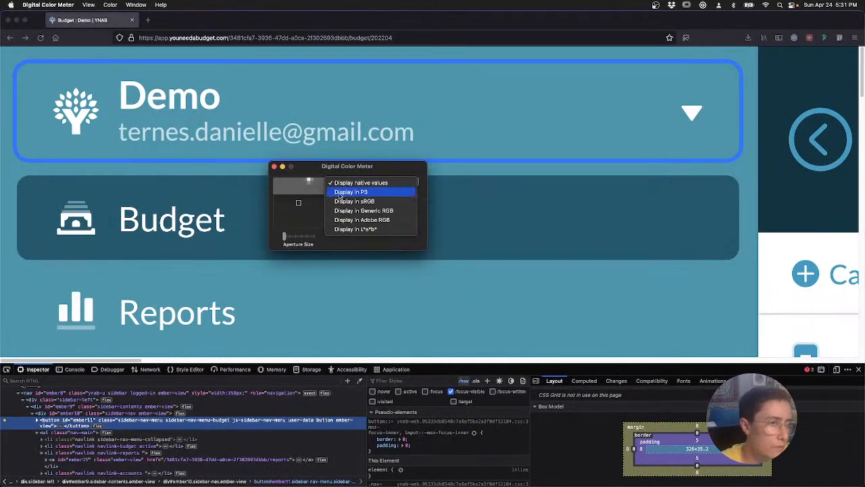
pyautogui.click(305, 203)
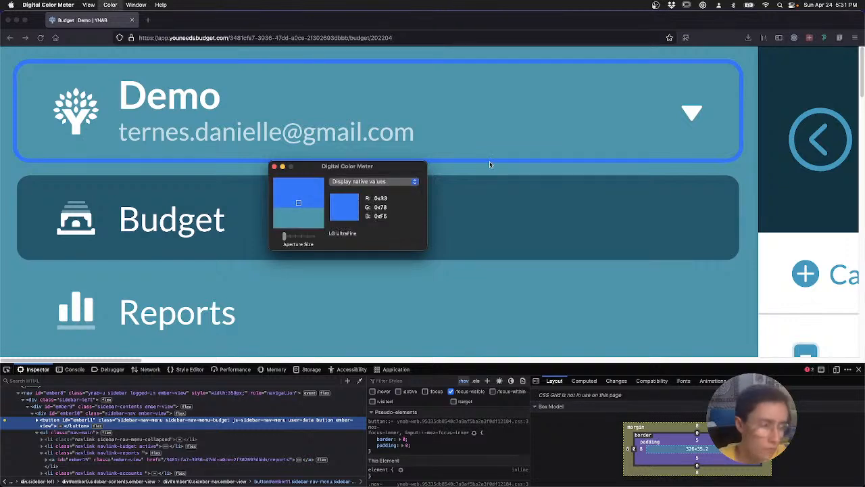
pyautogui.hotkey('ctrl', 'Right')
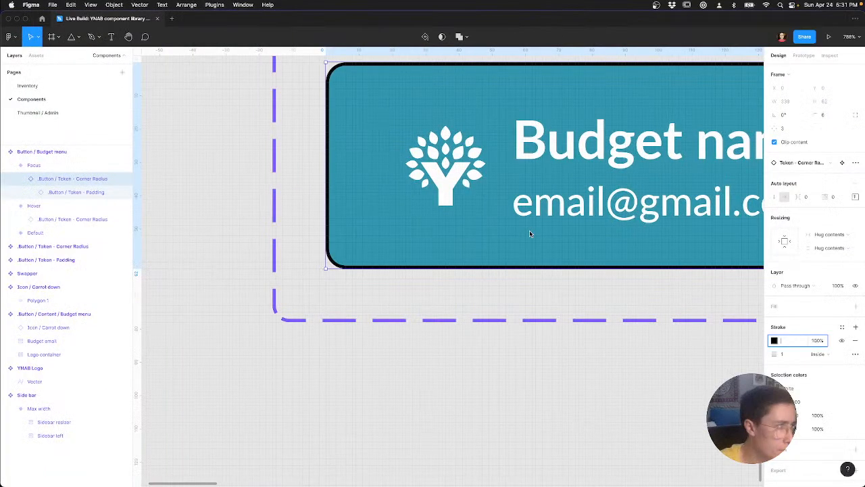
pyautogui.press('super+v')
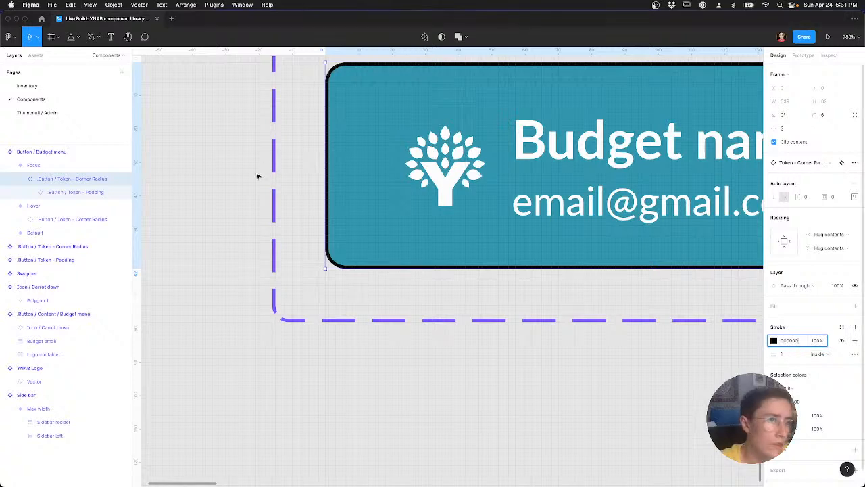
# Step: Switch to Digital Color Meter and check its color copy commands and its hexadecimal value display setting
pyautogui.hotkey('ctrl', 'Left')
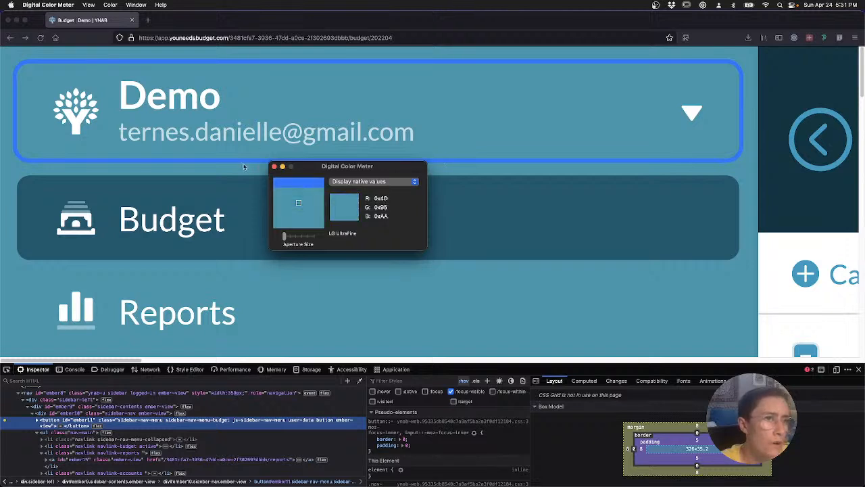
pyautogui.click(135, 5)
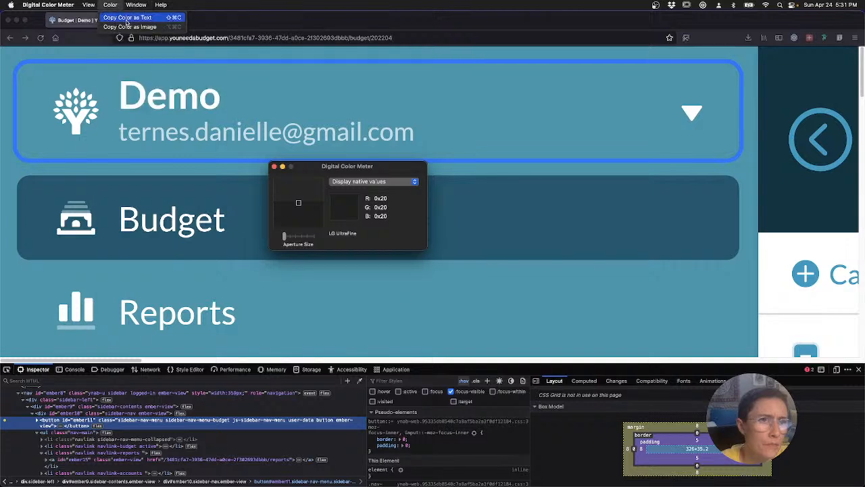
pyautogui.moveTo(89, 5)
pyautogui.moveTo(110, 47)
pyautogui.moveTo(139, 55)
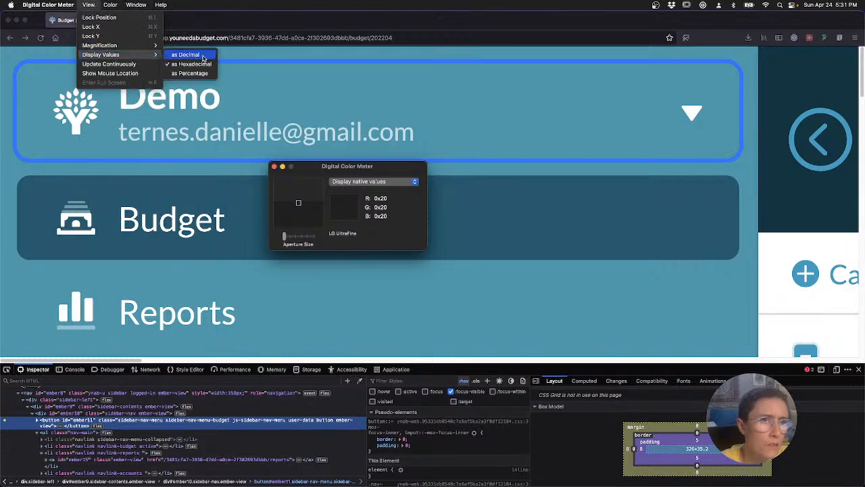
pyautogui.click(201, 67)
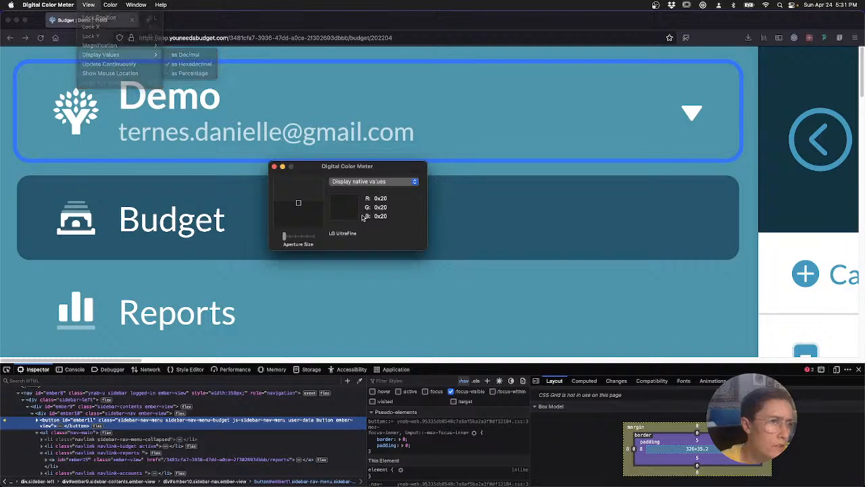
# Step: Try the sRGB, Generic RGB, Adobe RGB and L*a*b* color spaces in Digital Color Meter and restore native values
pyautogui.click(392, 180)
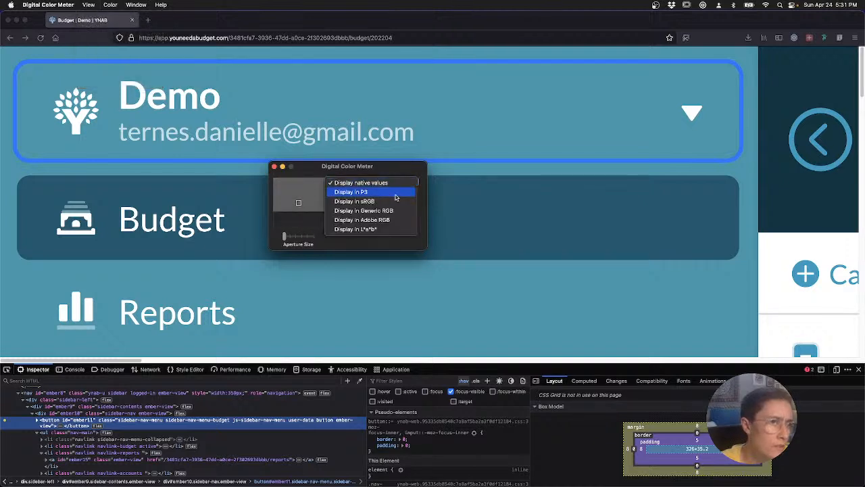
pyautogui.click(397, 201)
pyautogui.click(399, 184)
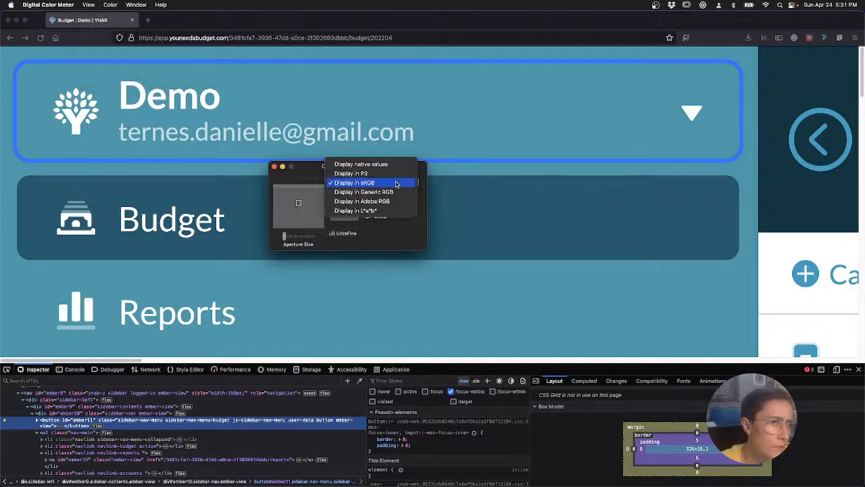
pyautogui.click(399, 192)
pyautogui.click(401, 183)
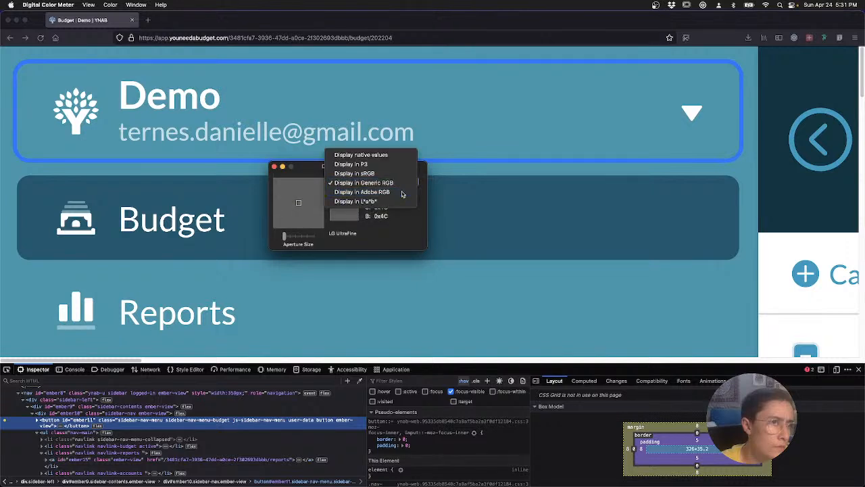
pyautogui.click(402, 192)
pyautogui.click(403, 184)
pyautogui.click(401, 193)
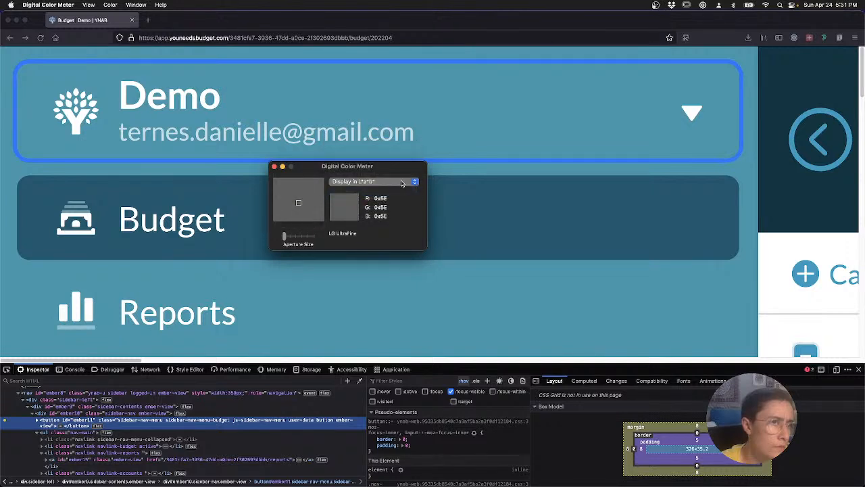
pyautogui.click(400, 181)
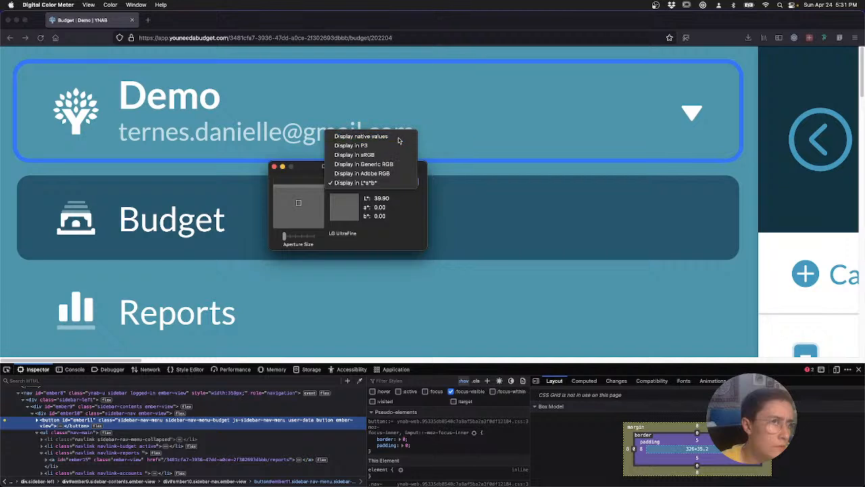
pyautogui.click(400, 134)
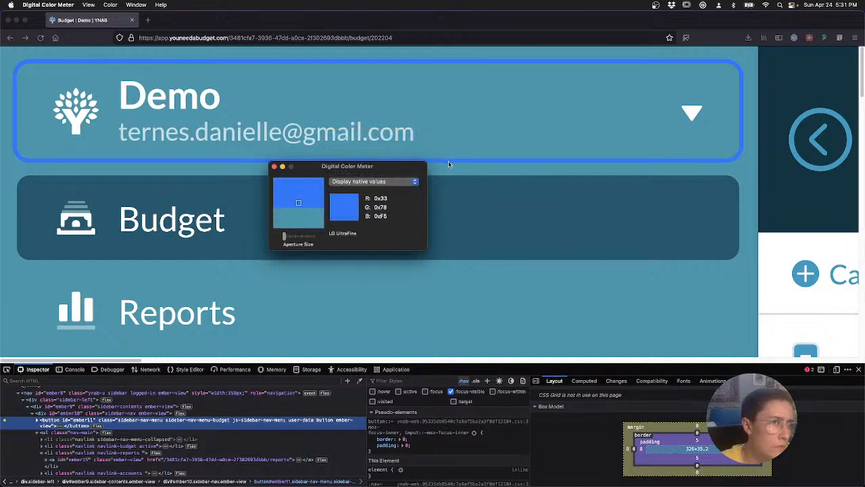
# Step: Try the P3 and sRGB display modes in Digital Color Meter and return to native values
pyautogui.click(400, 181)
pyautogui.click(398, 190)
pyautogui.click(399, 183)
pyautogui.click(400, 191)
pyautogui.click(401, 181)
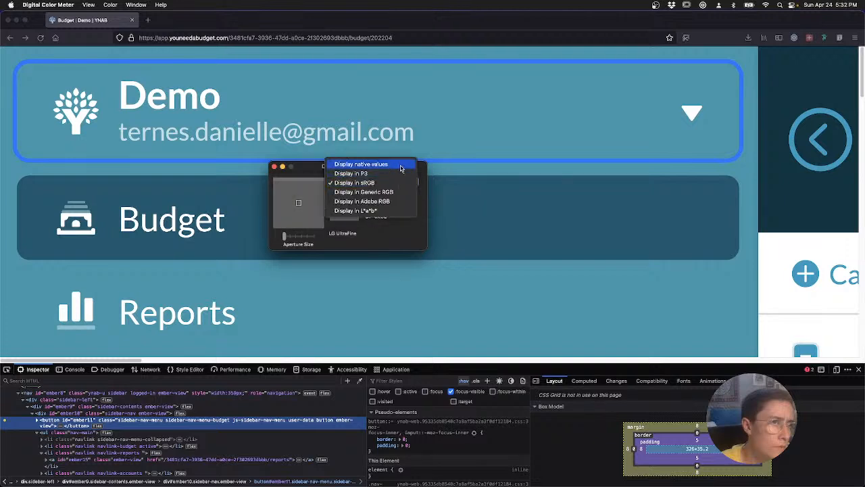
pyautogui.click(400, 165)
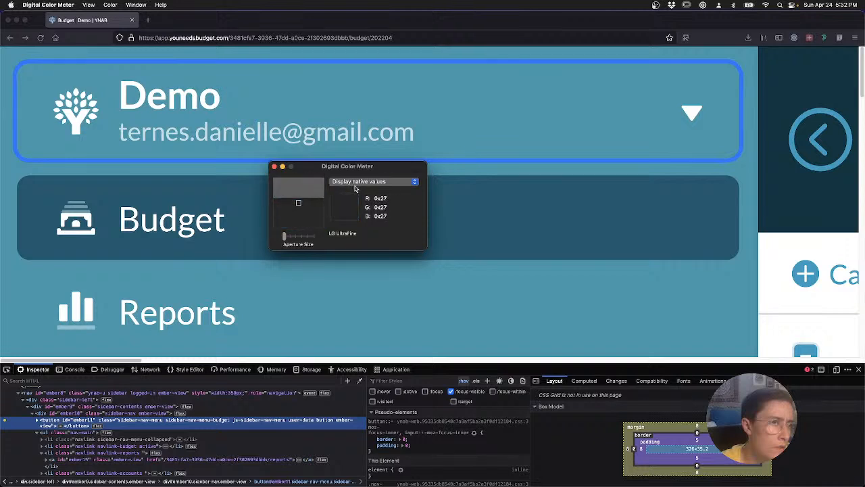
# Step: Try displaying Digital Color Meter's values as decimal and set them back to hexadecimal
pyautogui.click(91, 5)
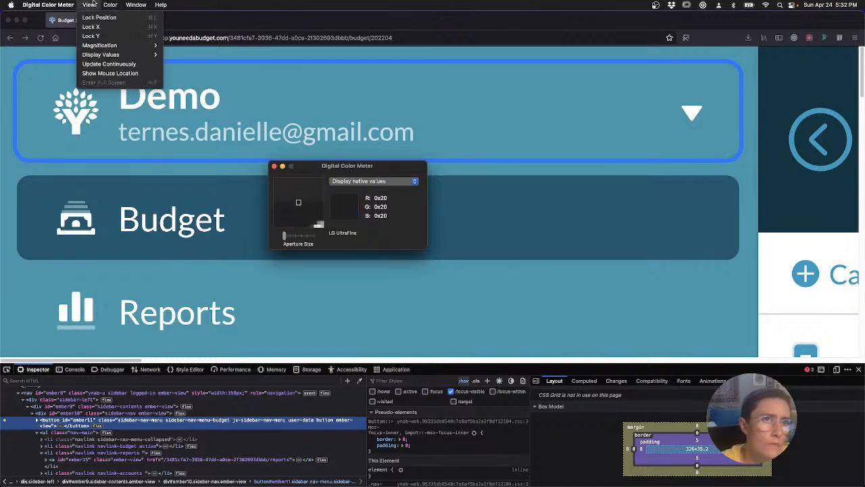
pyautogui.moveTo(112, 57)
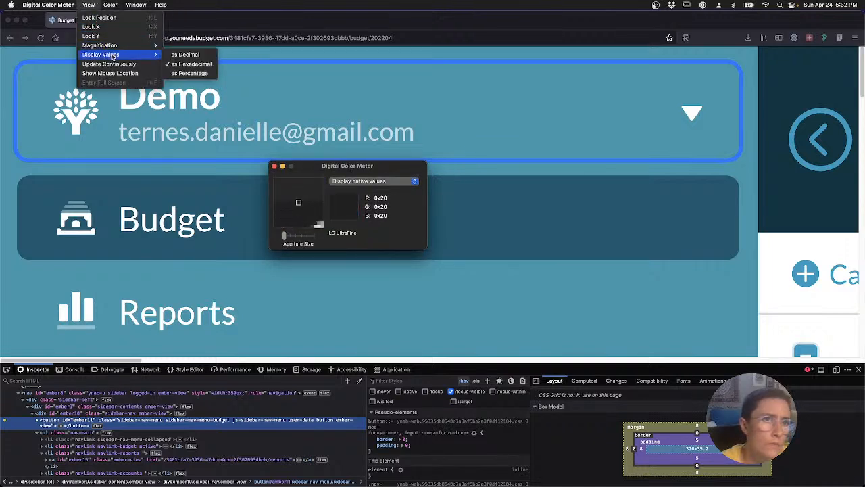
pyautogui.click(199, 55)
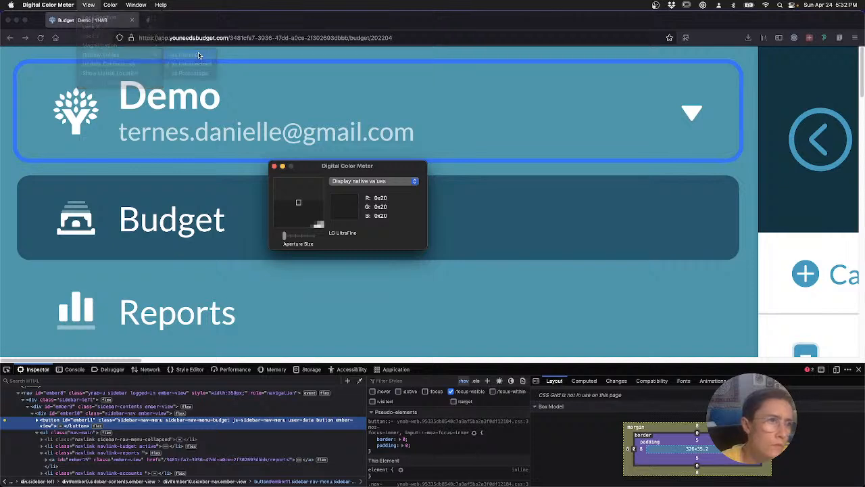
pyautogui.click(88, 5)
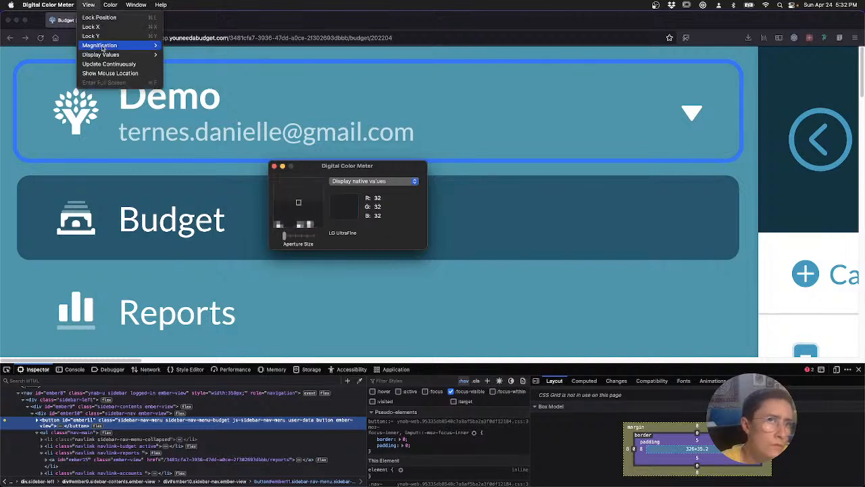
pyautogui.moveTo(115, 56)
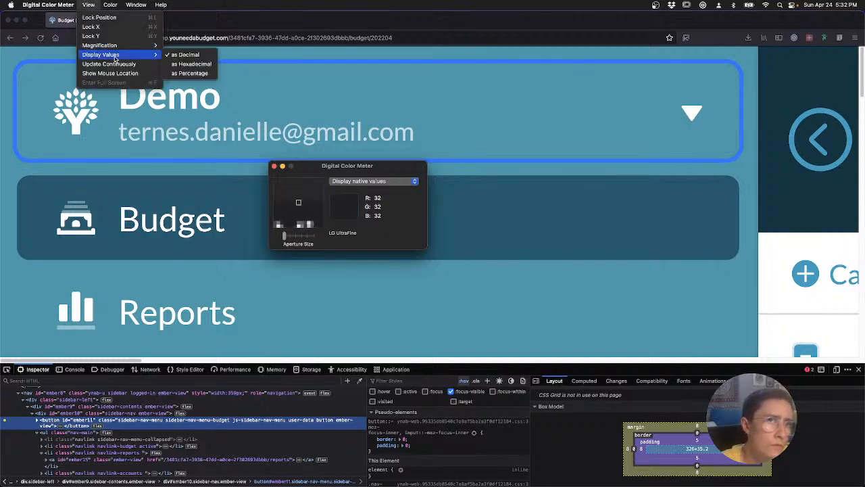
pyautogui.click(196, 64)
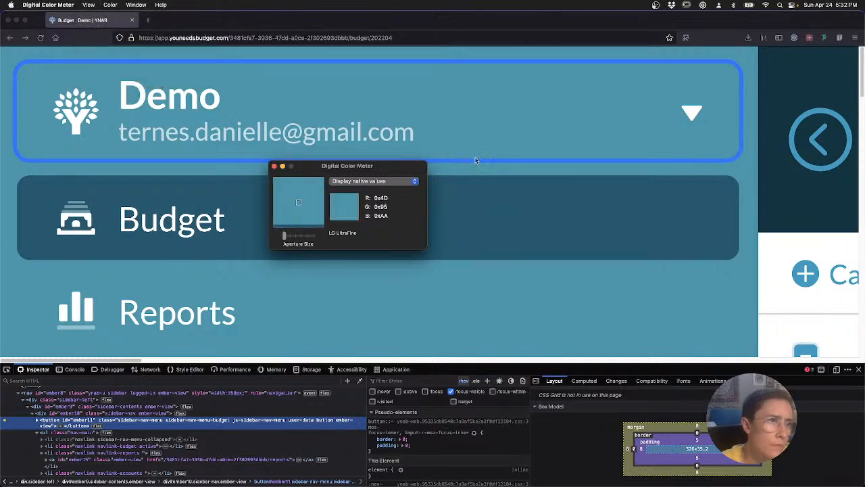
# Step: Try to copy the focus outline color as text from Digital Color Meter and use it as the Focus variant's stroke color in Figma
pyautogui.click(89, 4)
pyautogui.moveTo(115, 3)
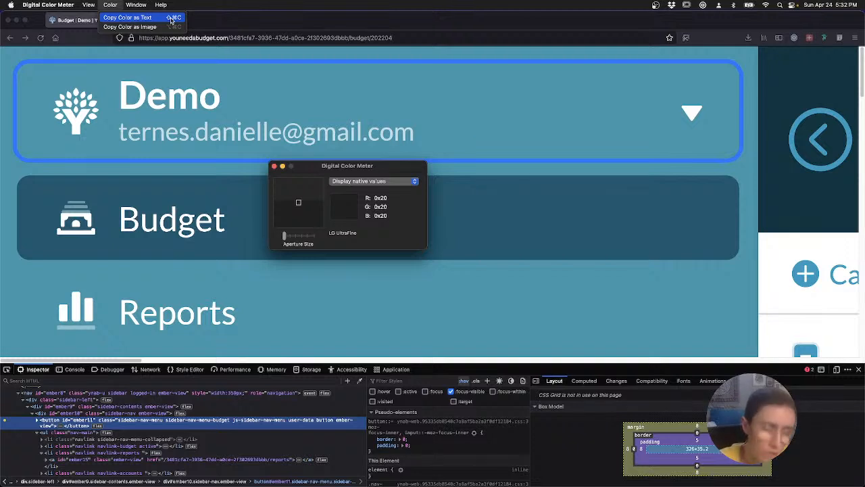
pyautogui.click(402, 218)
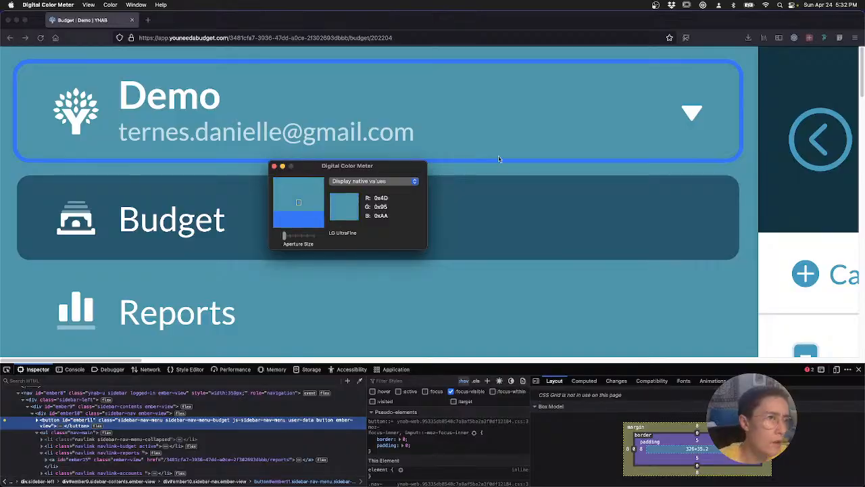
pyautogui.hotkey('ctrl', 'Right')
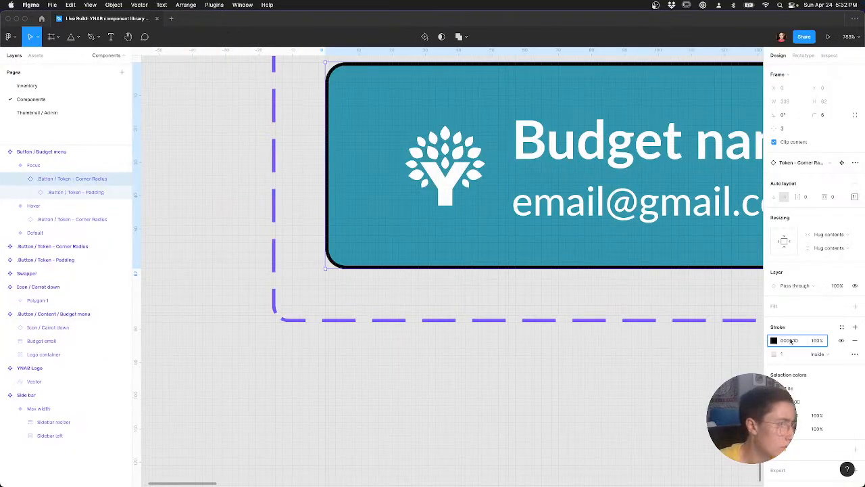
pyautogui.click(791, 340)
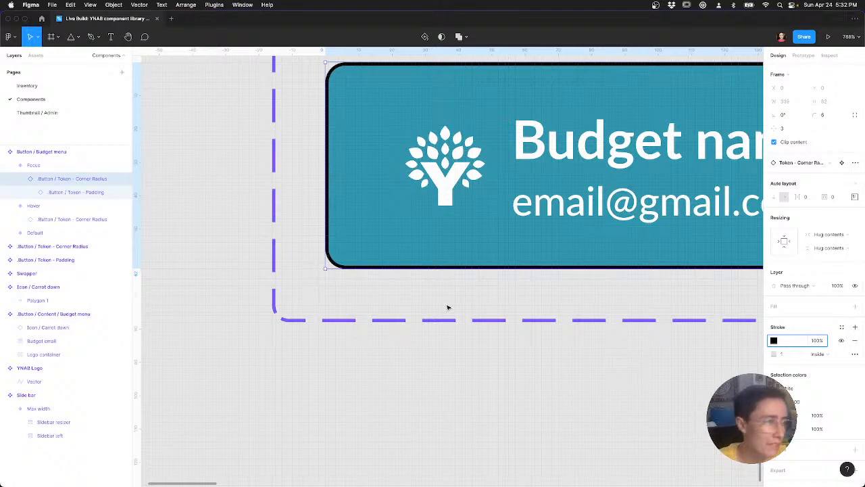
pyautogui.hotkey('ctrl', 'Left')
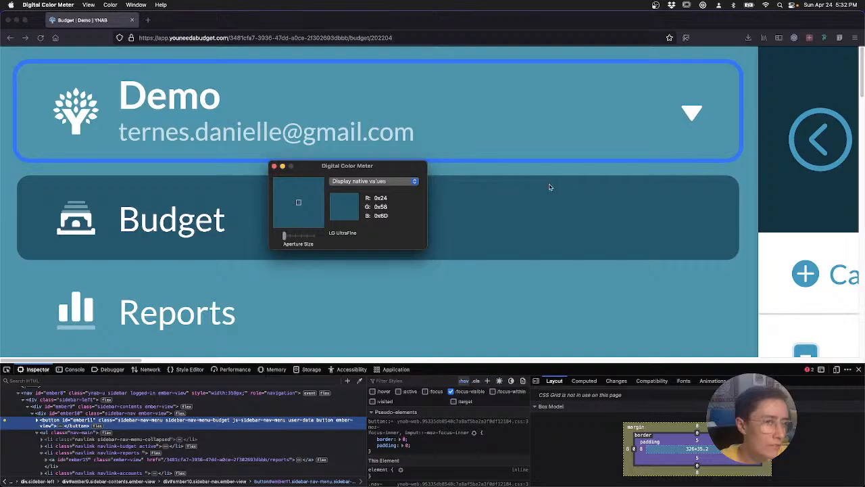
pyautogui.hotkey('ctrl', 'Right')
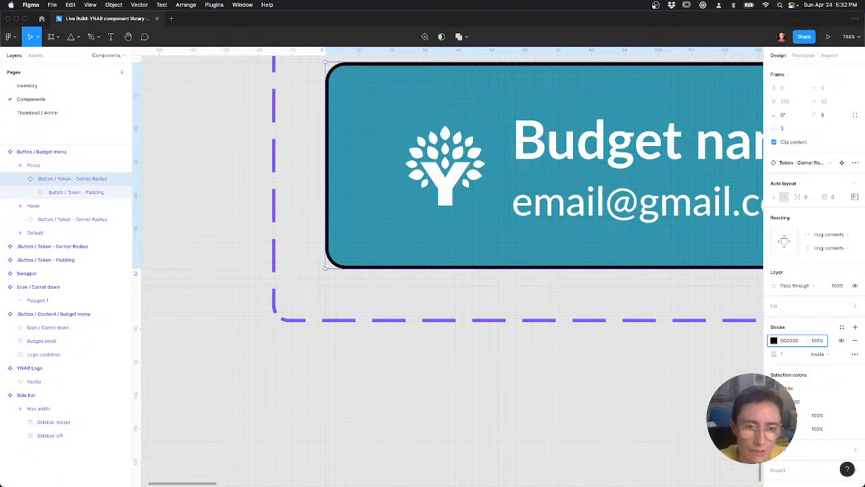
# Step: Place the screenshot of the web app's blue focus outline on the Components page canvas, next to the Focus variant
pyautogui.moveTo(228, 478)
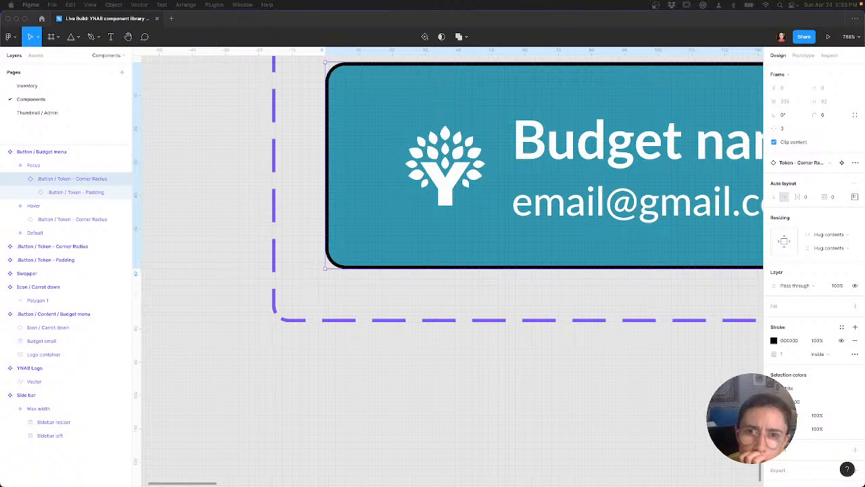
pyautogui.moveTo(2, 287); pyautogui.dragTo(266, 350)
pyautogui.click(265, 350)
pyautogui.click(798, 341)
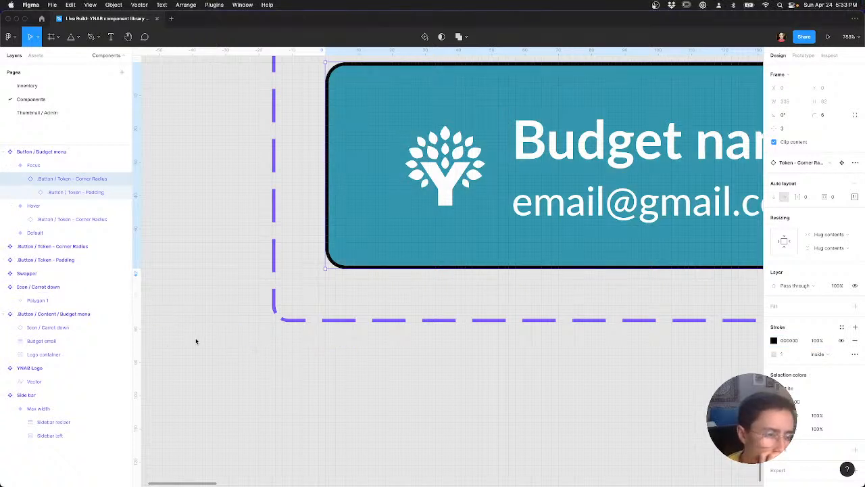
pyautogui.press('super+v')
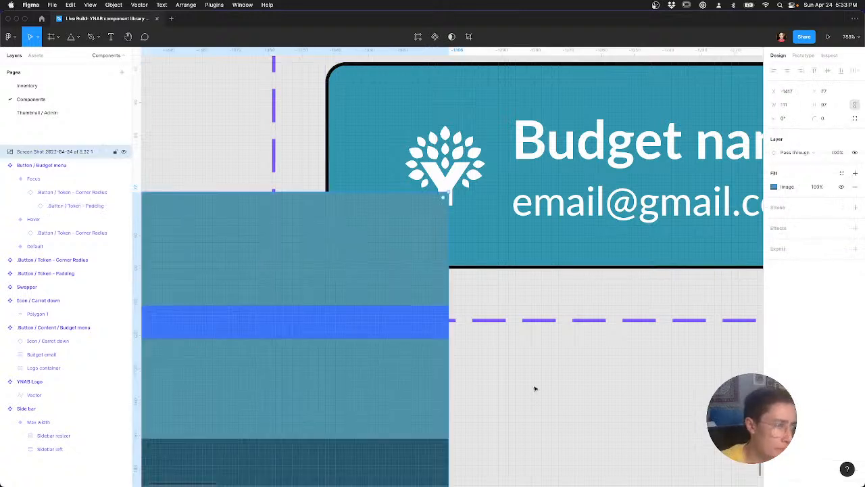
pyautogui.press('i')
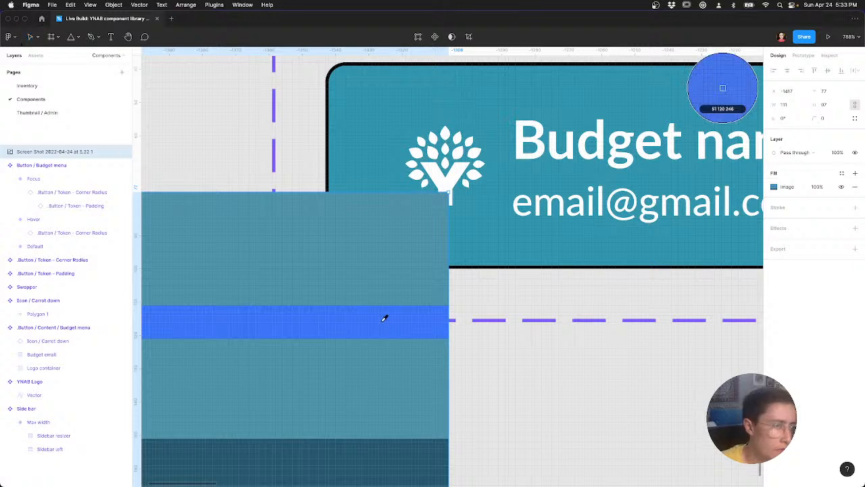
pyautogui.click(384, 318)
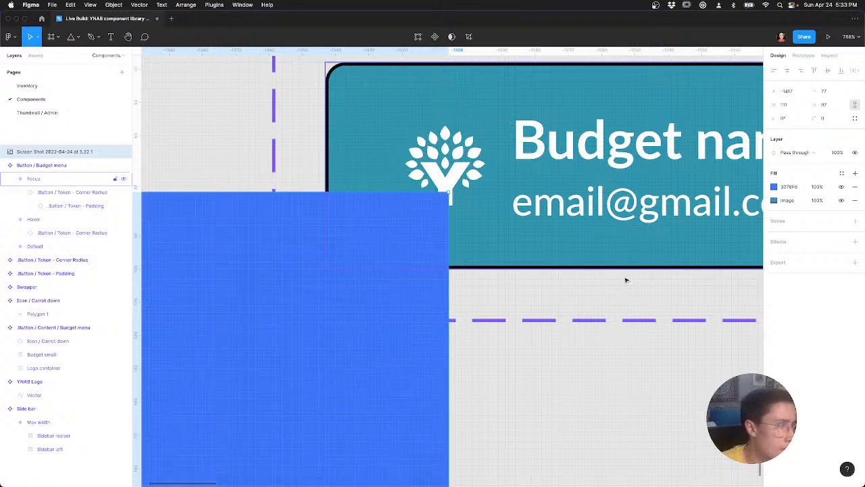
pyautogui.press('super+z')
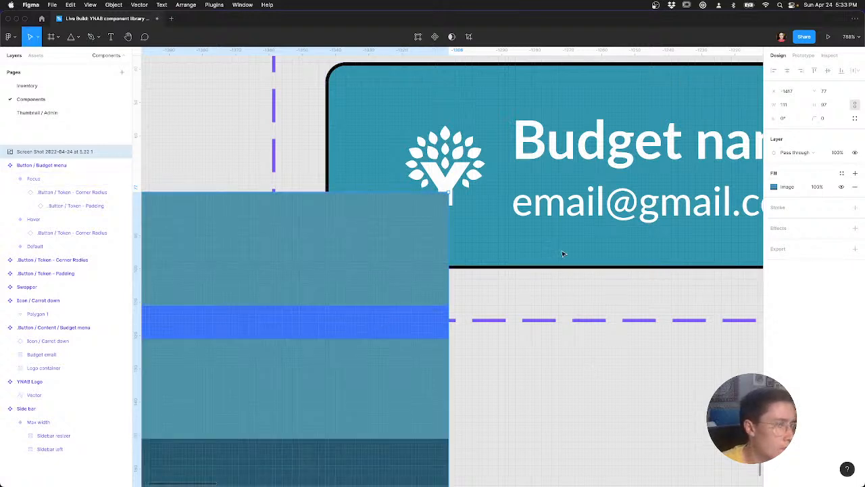
pyautogui.press('Escape')
# Step: Set the Focus variant's black stroke color to the blue 3378F6 sampled from the outline screenshot
pyautogui.click(664, 266)
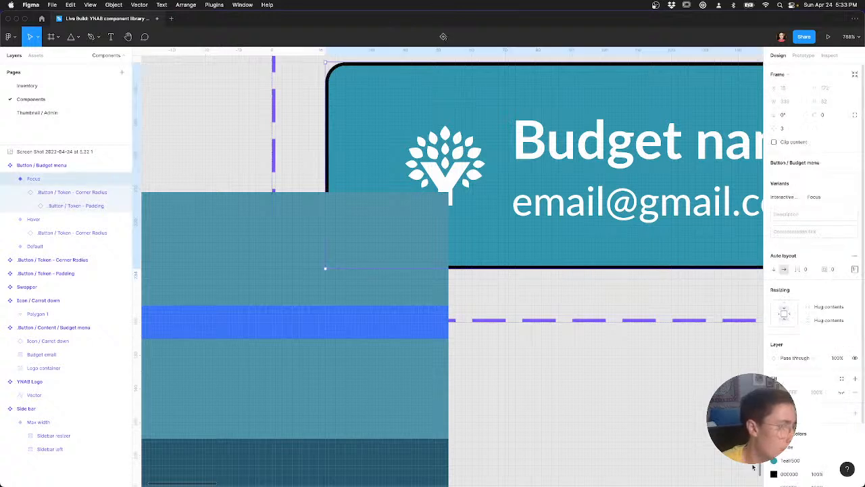
pyautogui.click(775, 473)
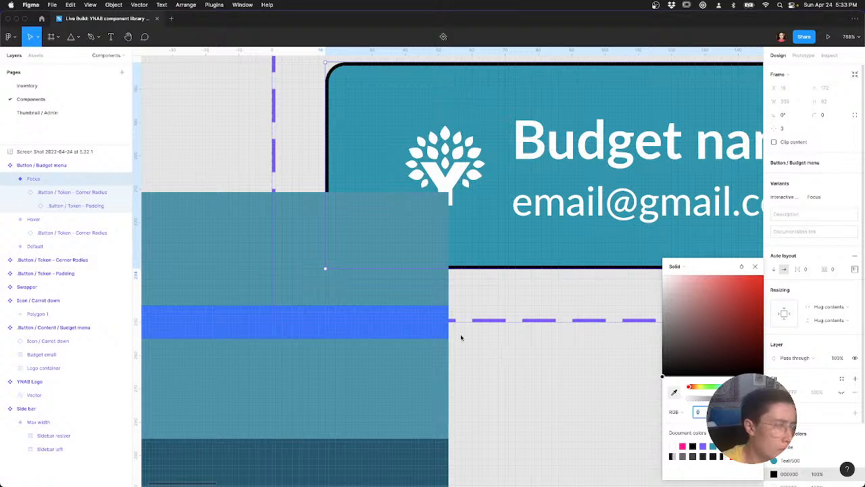
pyautogui.press('i')
pyautogui.click(442, 324)
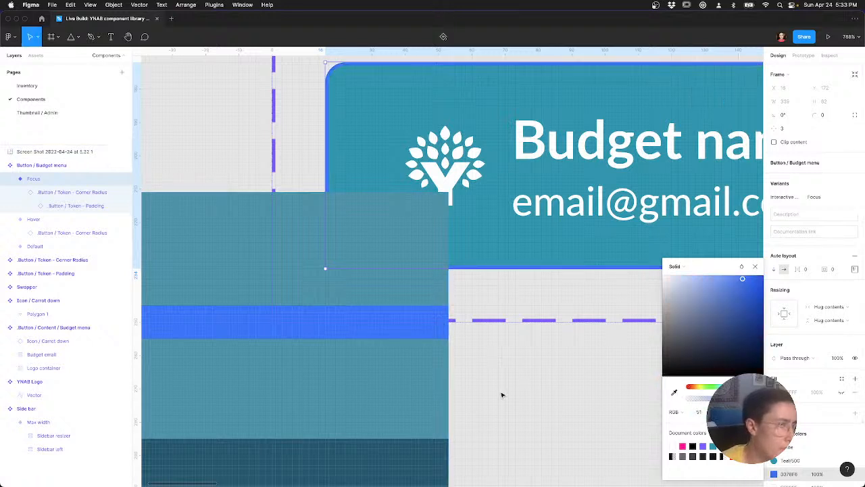
# Step: Delete the focus outline screenshot from the Components page canvas
pyautogui.click(423, 409)
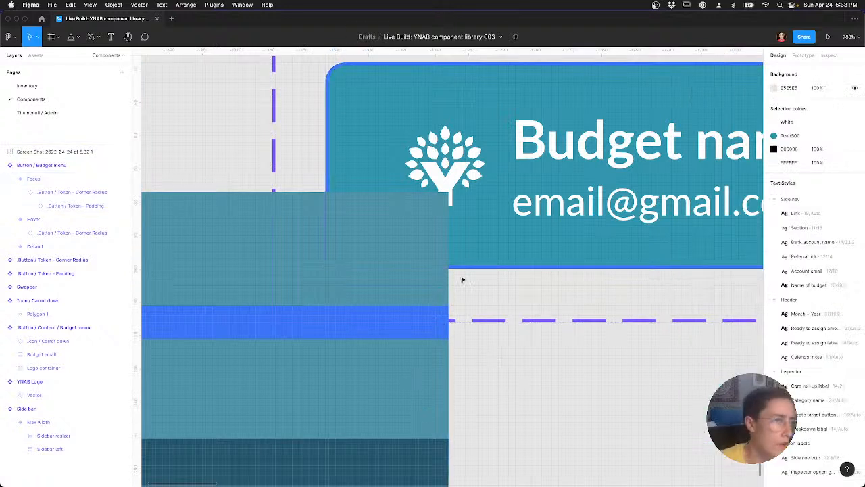
pyautogui.click(416, 275)
pyautogui.press('BackSpace')
# Step: Set the stroke width of the Corner Radius token instance inside the Focus variant to 2
pyautogui.click(482, 236)
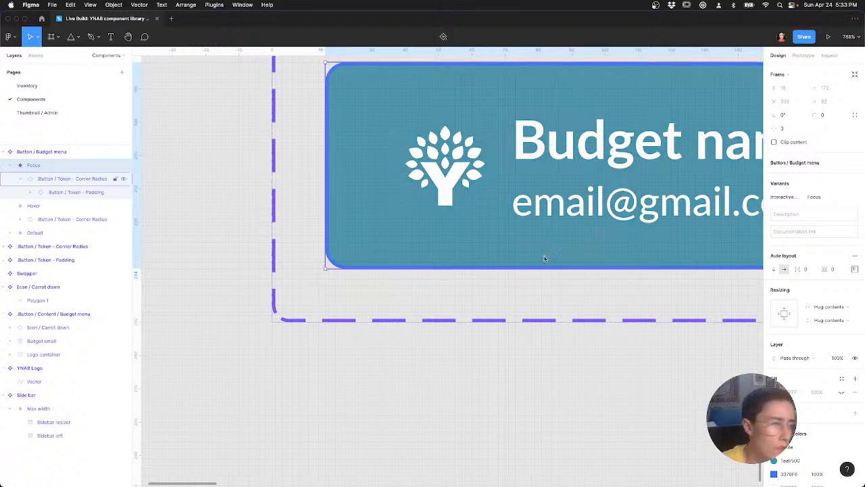
pyautogui.press('Return')
pyautogui.click(790, 353)
pyautogui.write('2')
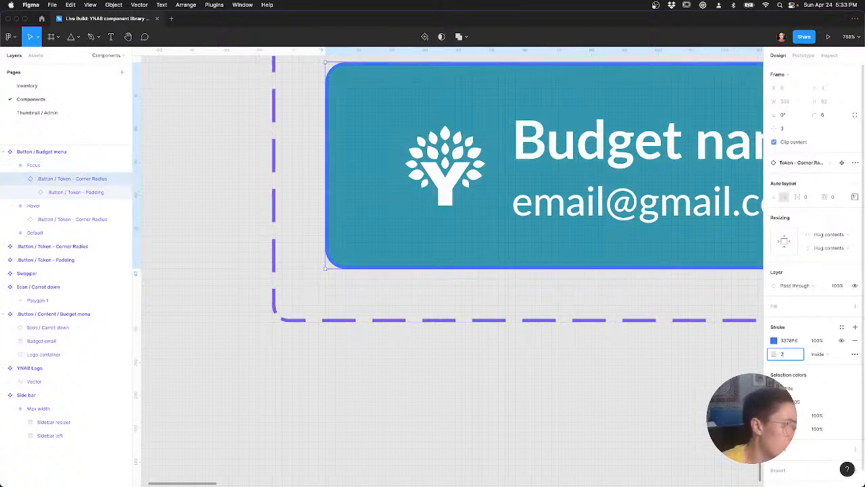
pyautogui.press('Tab')
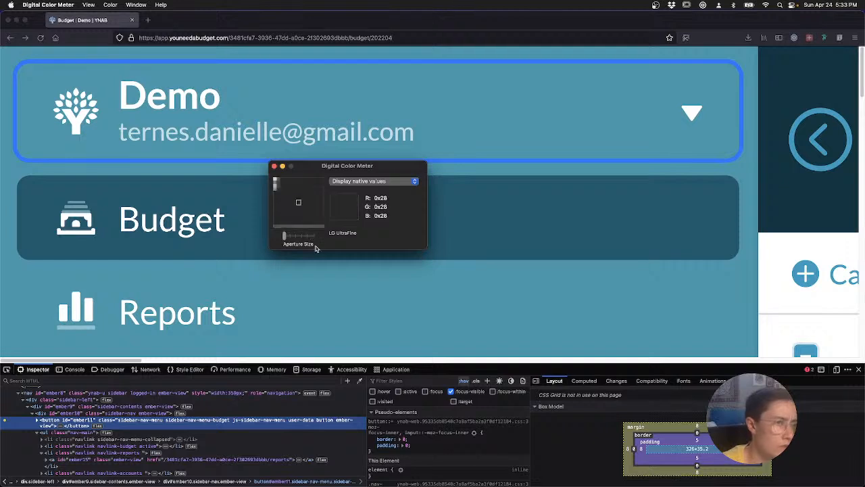
# Step: Quit Digital Color Meter, zoom the YNAB web page back out, and return to Figma
pyautogui.click(48, 5)
pyautogui.click(59, 77)
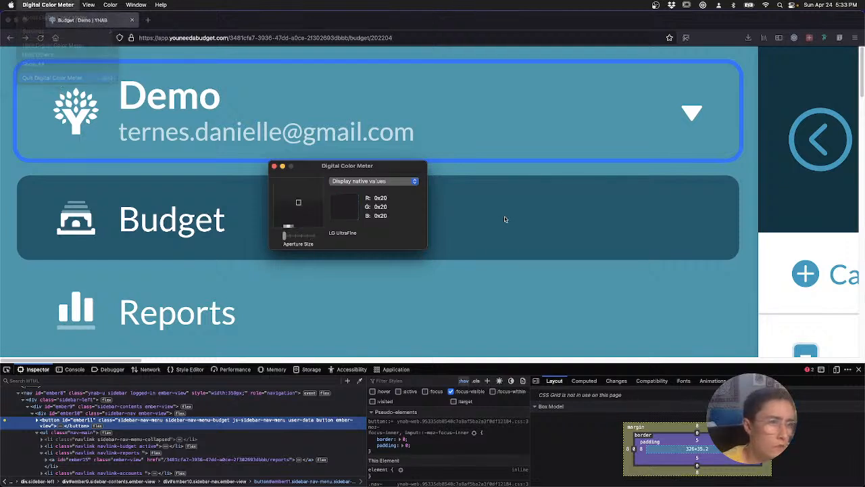
pyautogui.click(600, 331)
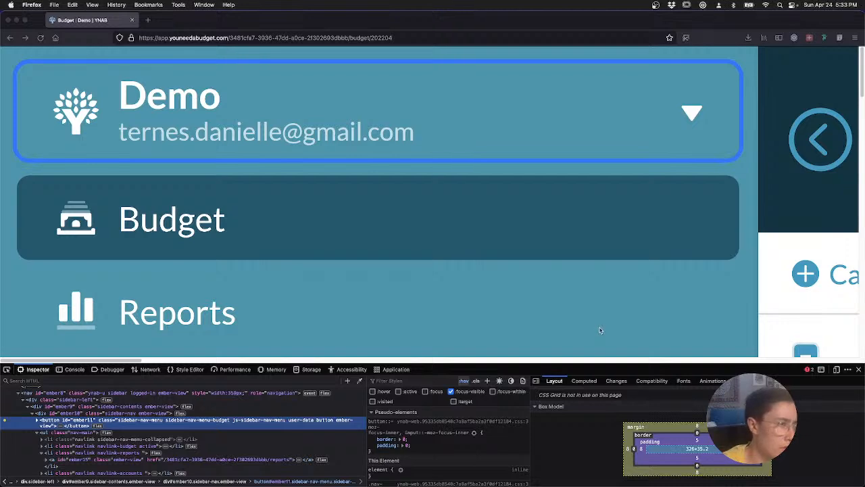
pyautogui.scroll(-10, 601, 331)
pyautogui.scroll(-5, 605, 335)
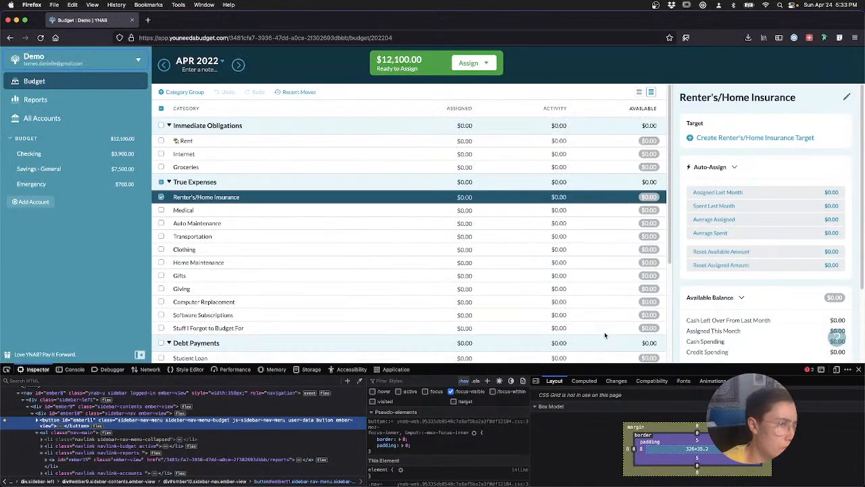
pyautogui.hotkey('ctrl', 'Right')
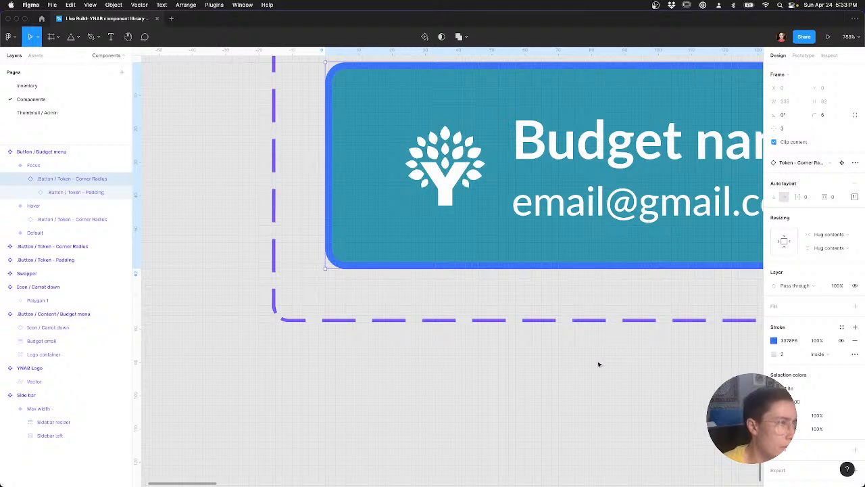
# Step: Examine the Focus variant's outline up close and beside the other budget menu variants and components on the canvas
pyautogui.press('Escape')
pyautogui.click(497, 262)
pyautogui.moveTo(506, 397); pyautogui.dragTo(338, 386)
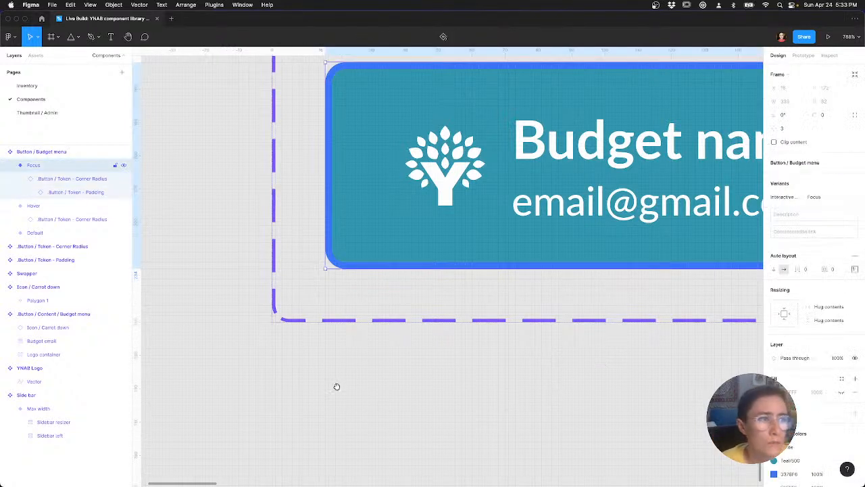
pyautogui.click(340, 388)
pyautogui.scroll(3, 342, 390)
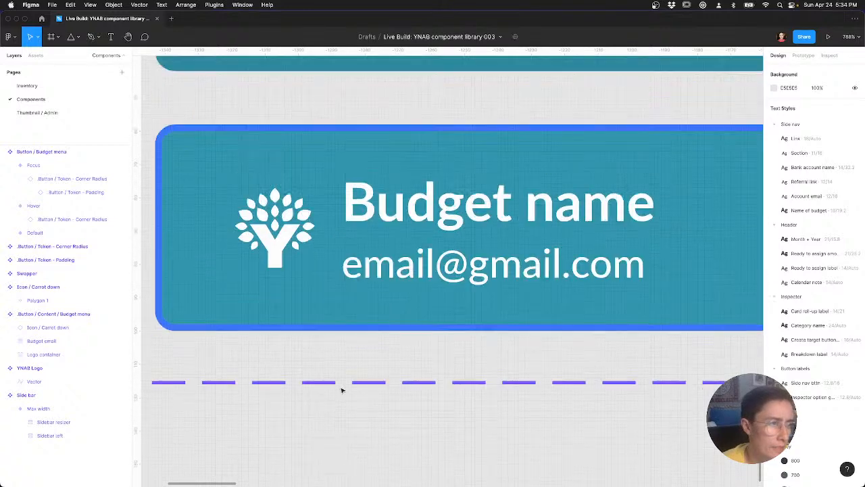
pyautogui.scroll(-10, 342, 390)
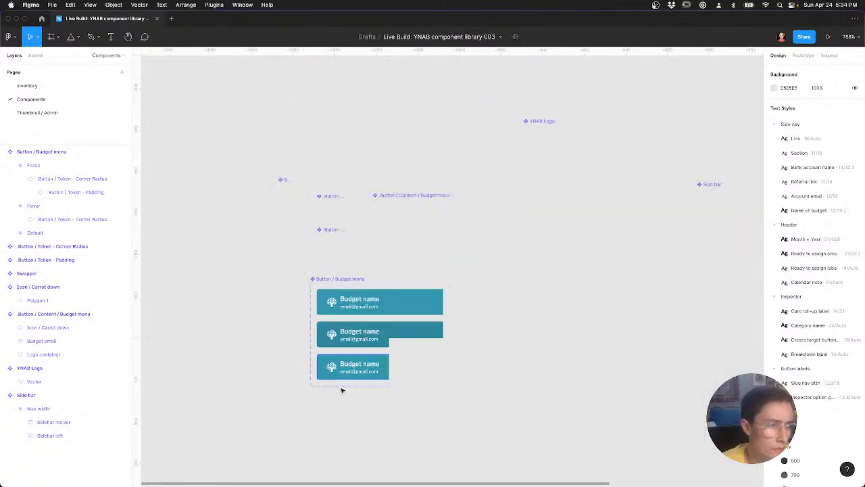
pyautogui.scroll(-2, 342, 390)
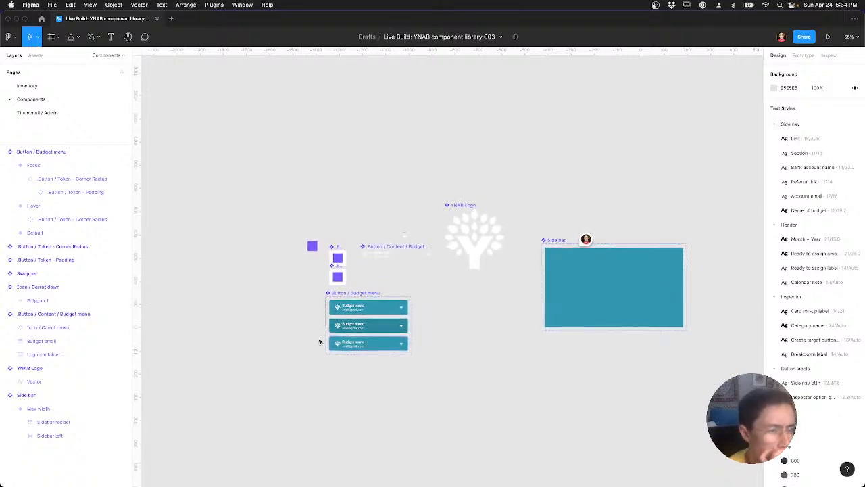
pyautogui.scroll(3, 319, 342)
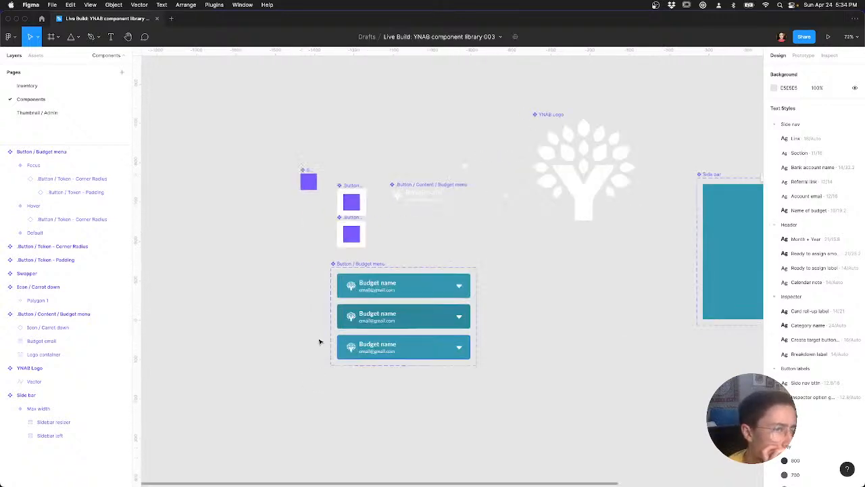
pyautogui.click(416, 285)
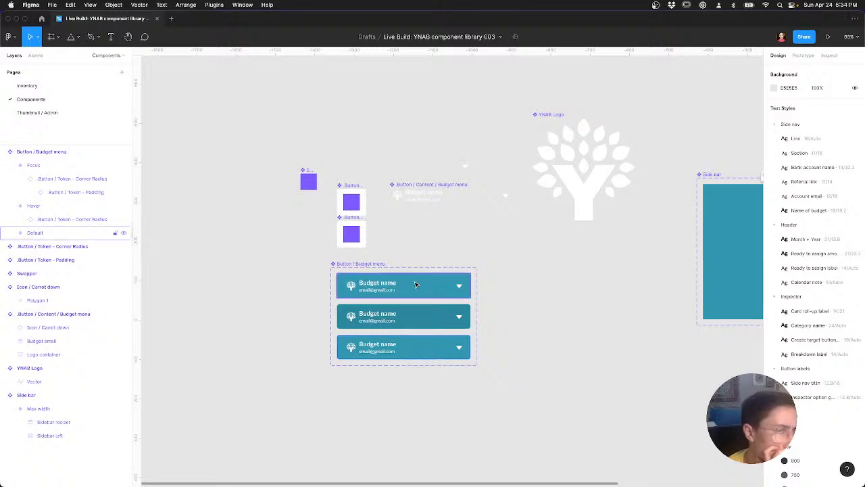
pyautogui.click(436, 223)
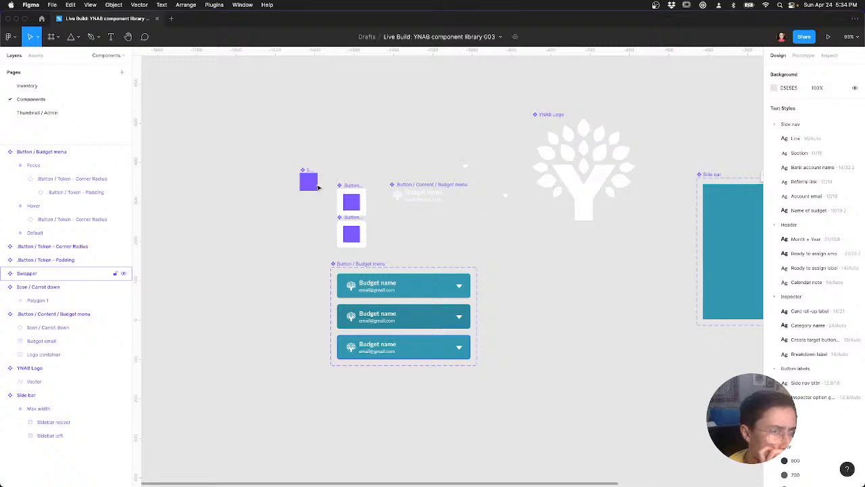
# Step: Try renaming the Swapper component to .Swapper, and restore its name to Swapper
pyautogui.click(309, 181)
pyautogui.press('super+r')
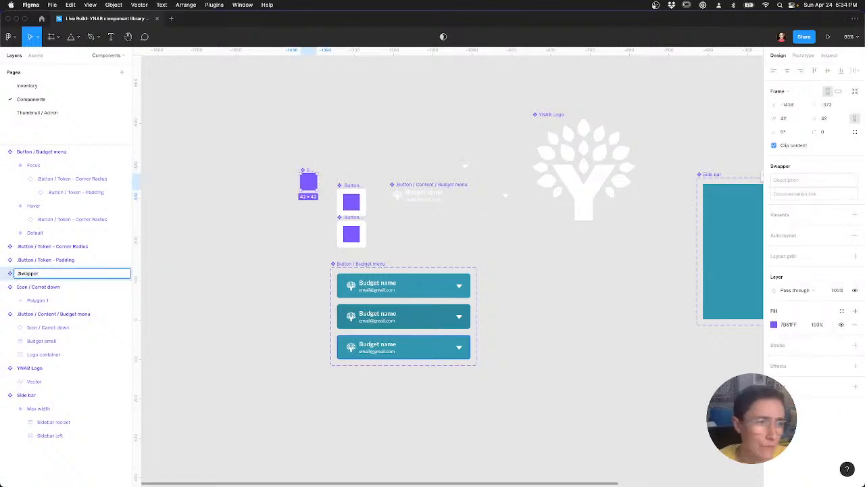
pyautogui.write('.')
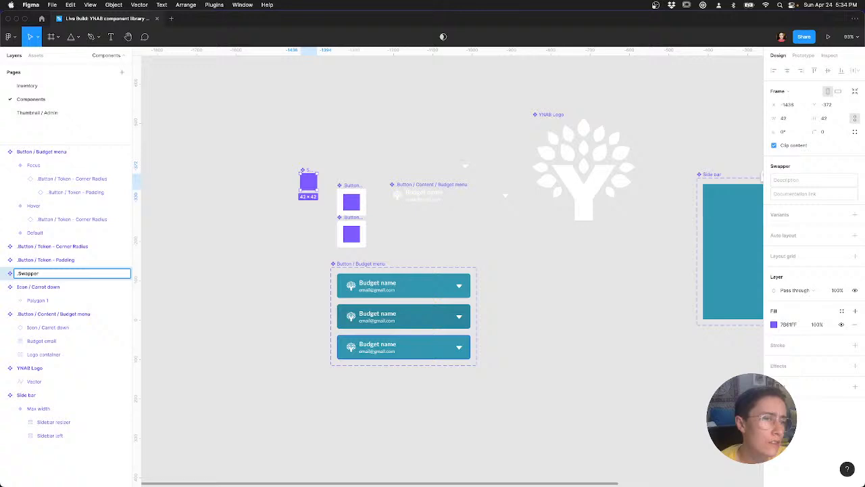
pyautogui.press('Return')
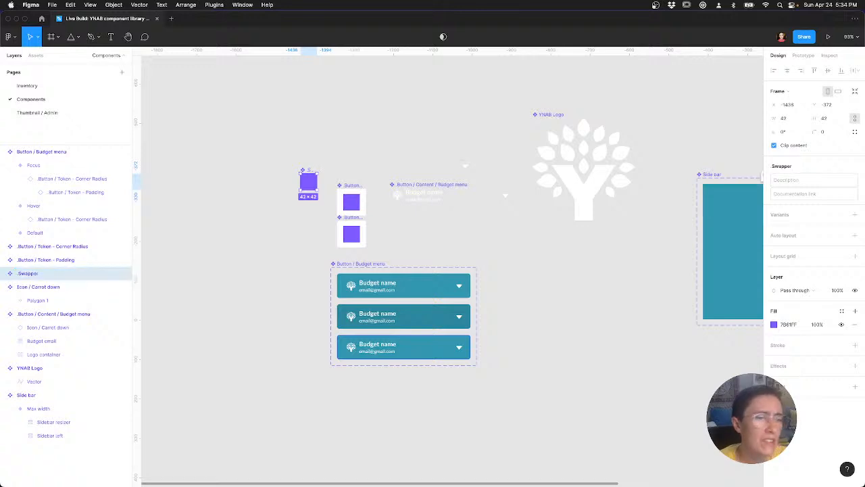
pyautogui.press('super+r')
pyautogui.press('Left')
pyautogui.press('Delete')
pyautogui.press('Return')
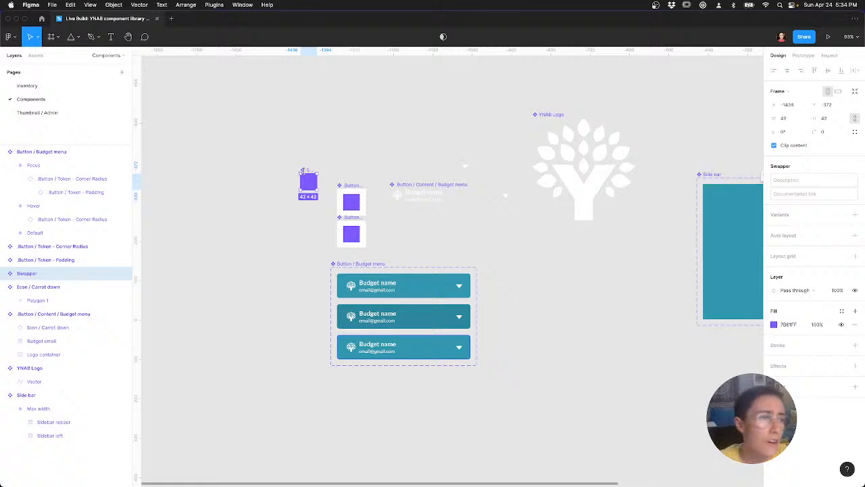
pyautogui.click(288, 210)
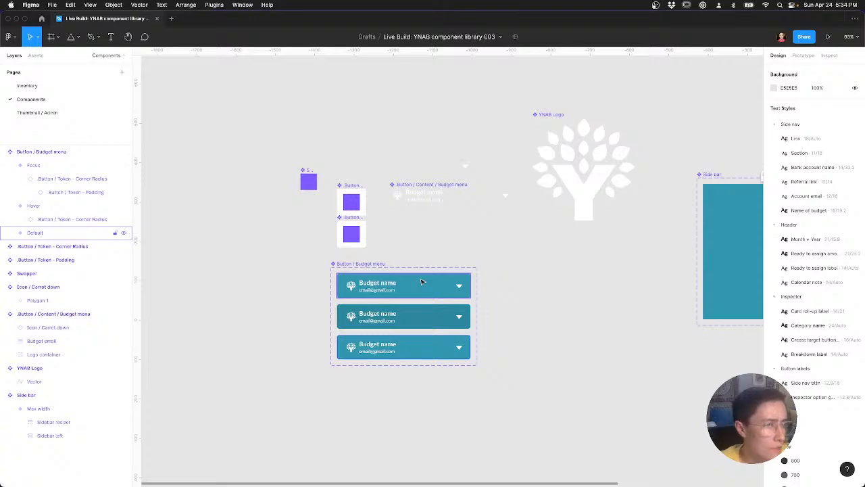
# Step: Place an instance of the Default budget menu button at the top of the Sidebar left frame in the Side bar component
pyautogui.press('super+Tab')
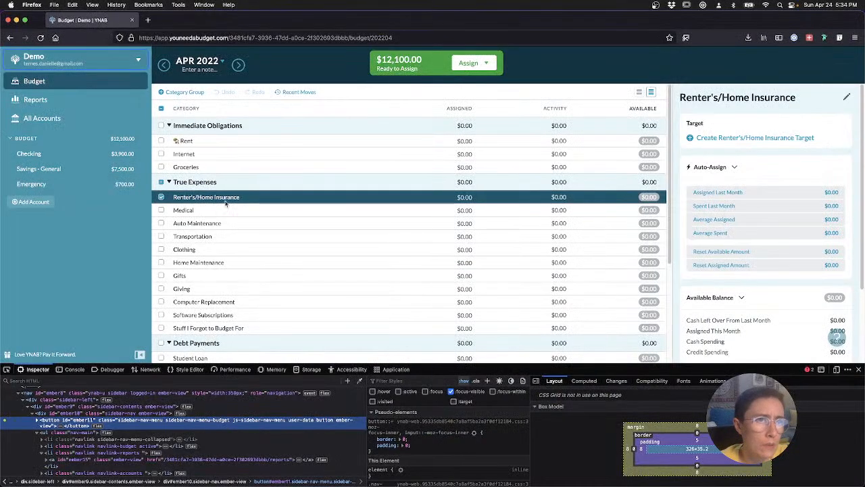
pyautogui.press('super+Tab')
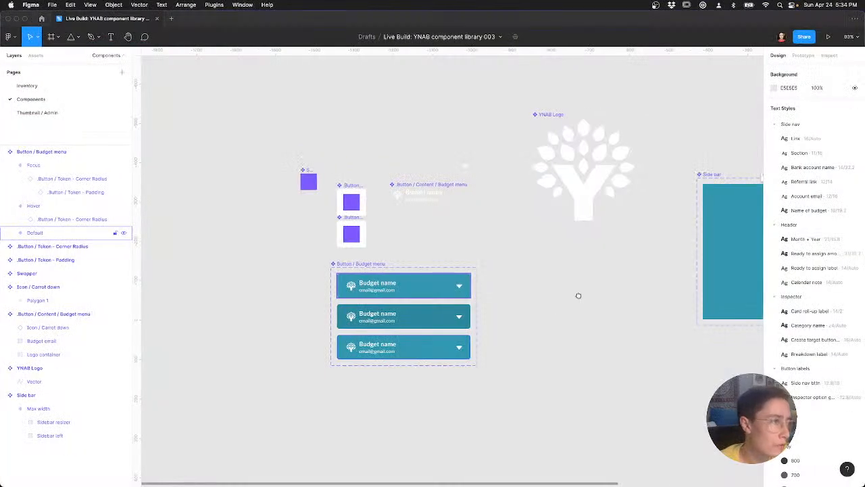
pyautogui.hscroll(5, 363, 298)
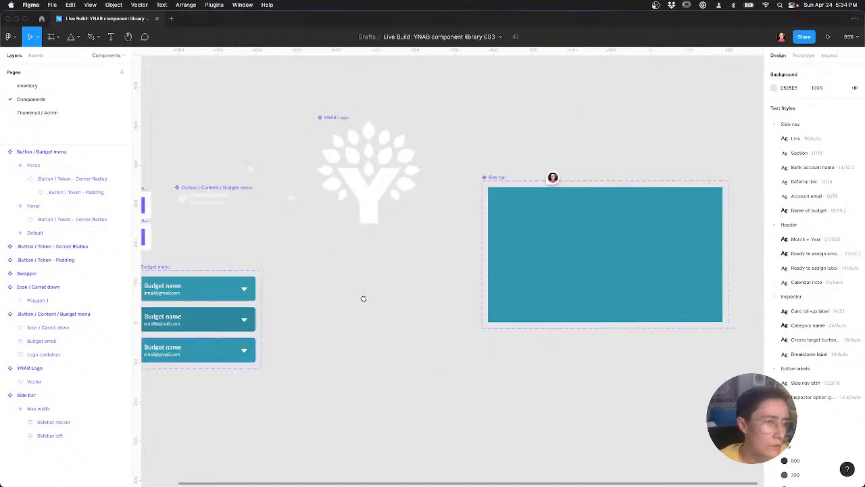
pyautogui.click(209, 291)
pyautogui.hotkey('ctrl', 'v')
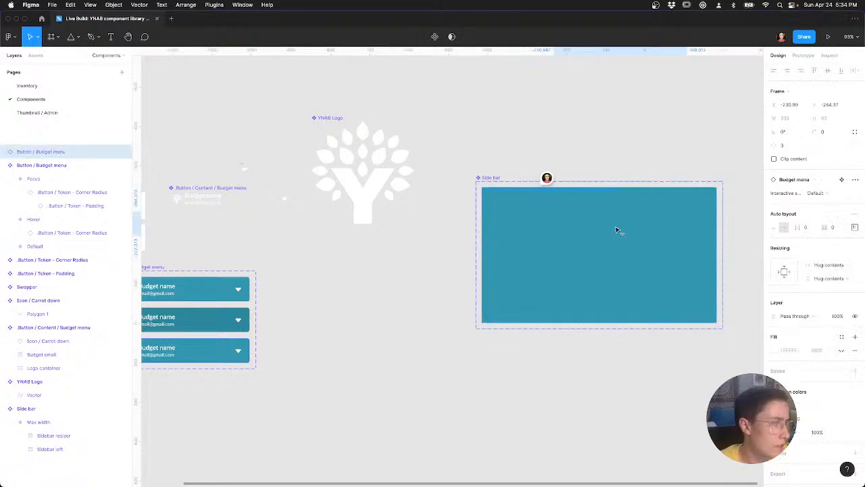
pyautogui.moveTo(619, 229); pyautogui.dragTo(617, 229)
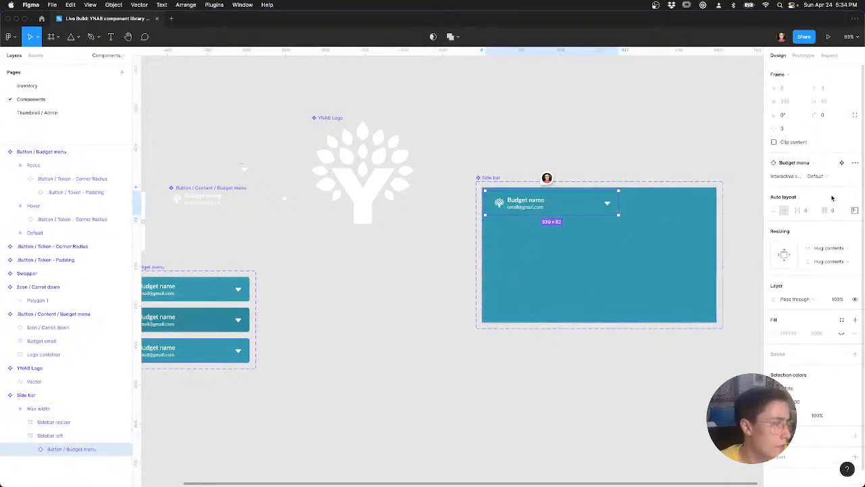
# Step: Set the horizontal resizing of the Default, Hover and Focus budget menu variants to Fill container
pyautogui.click(211, 288)
pyautogui.press('super+a')
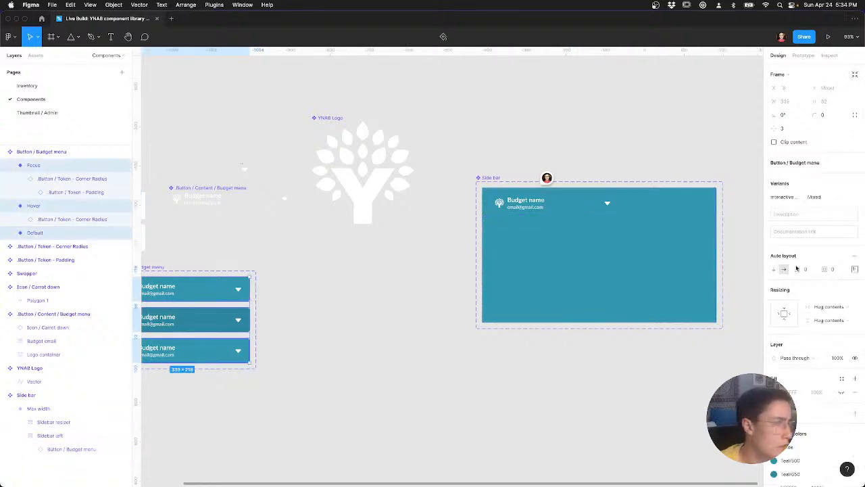
pyautogui.click(828, 307)
pyautogui.click(826, 318)
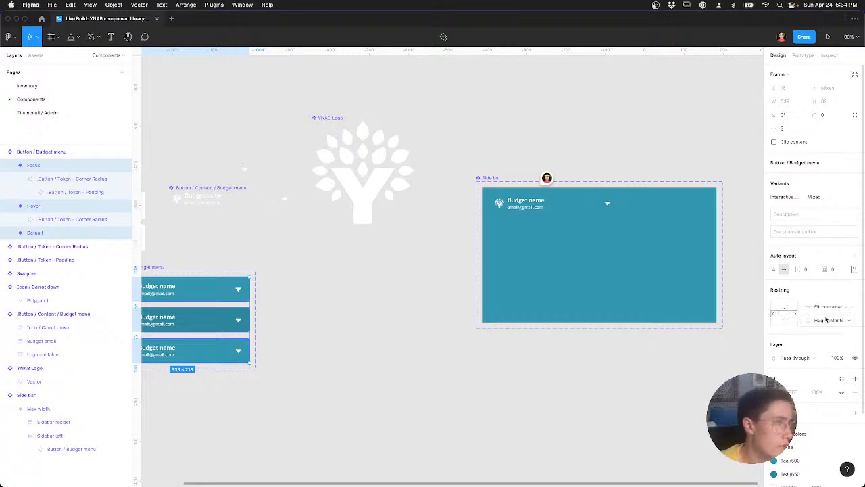
# Step: Set the Side bar's budget menu instance to Fill container horizontally and reset all its overrides
pyautogui.click(555, 203)
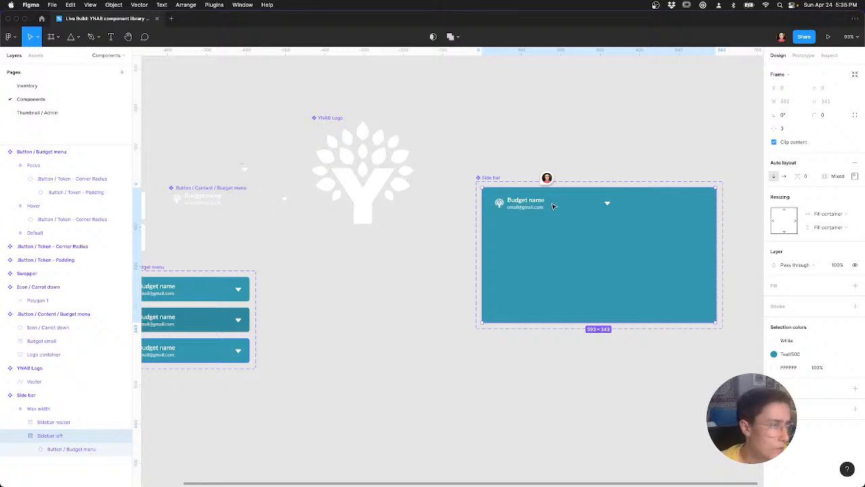
pyautogui.click(553, 206)
pyautogui.rightClick(553, 206)
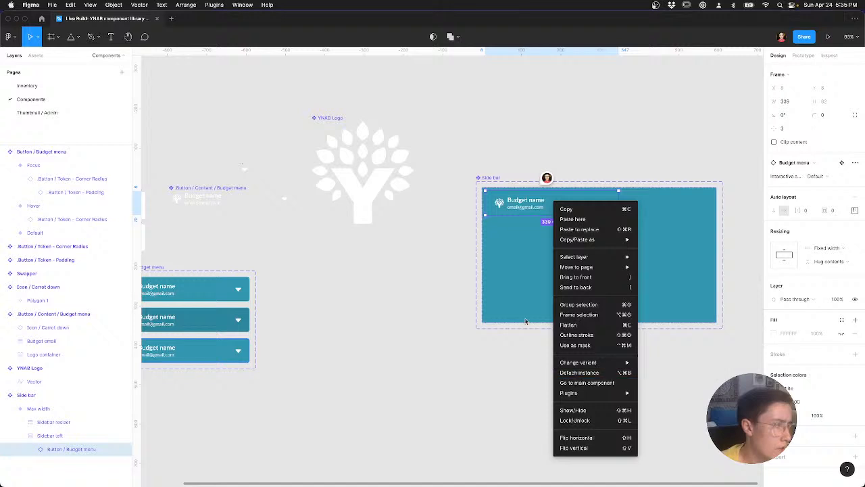
pyautogui.click(831, 249)
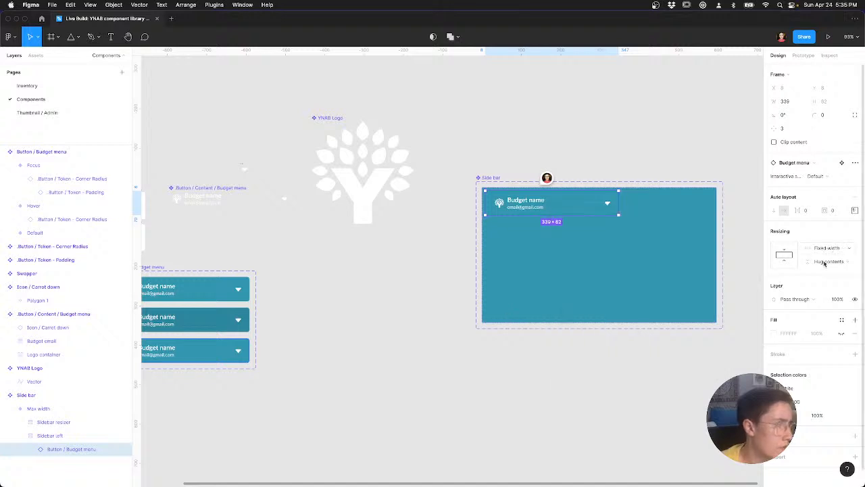
pyautogui.click(826, 248)
pyautogui.click(828, 268)
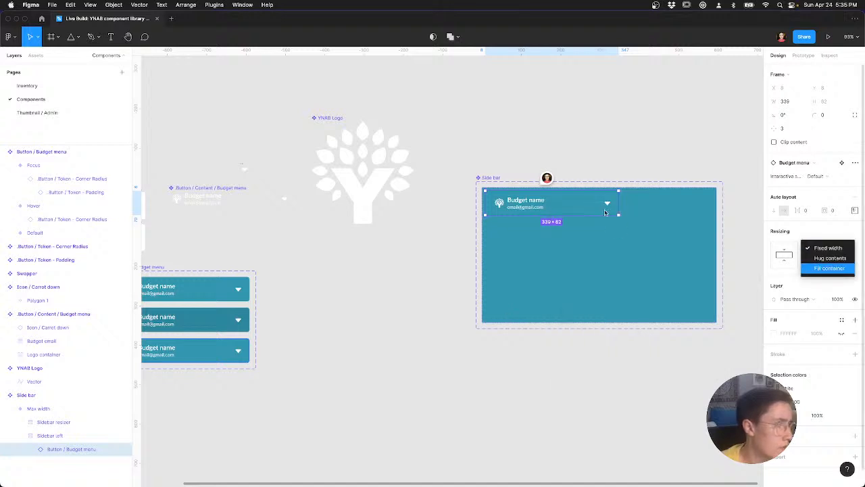
pyautogui.rightClick(604, 205)
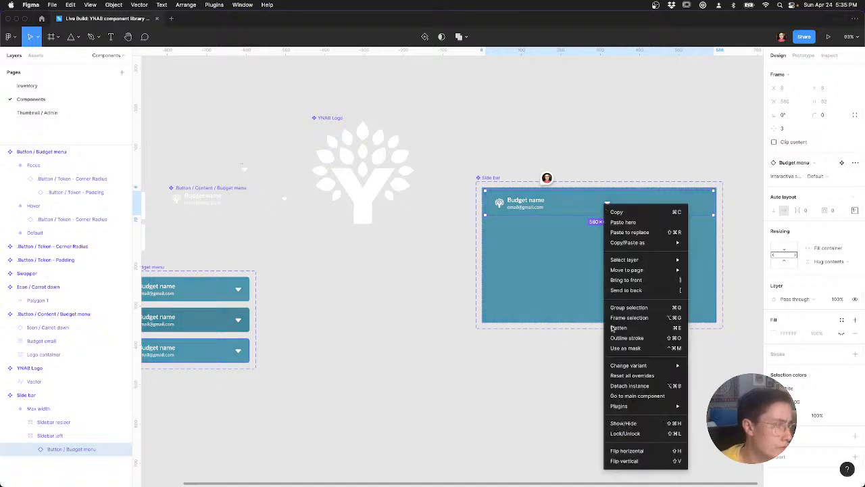
pyautogui.click(623, 376)
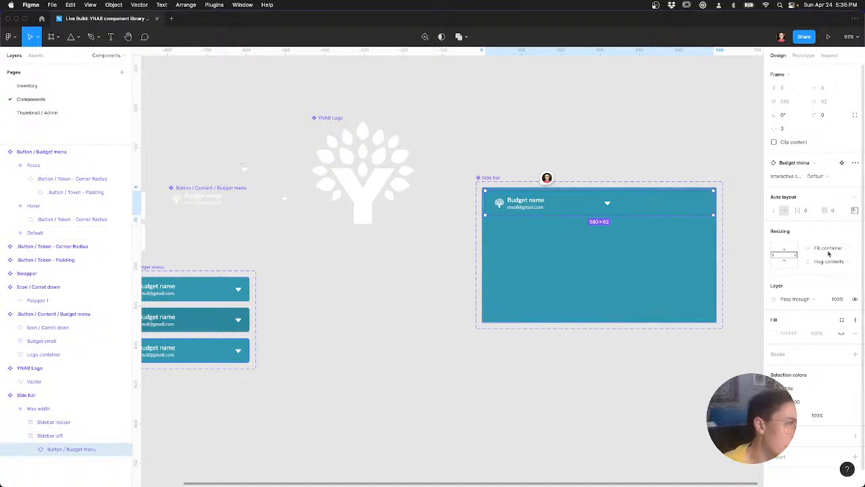
# Step: Examine the nested Corner Radius and Padding token layers in the Default variant and the Side bar instance, with outlines shown
pyautogui.click(189, 295)
pyautogui.doubleClick(163, 295)
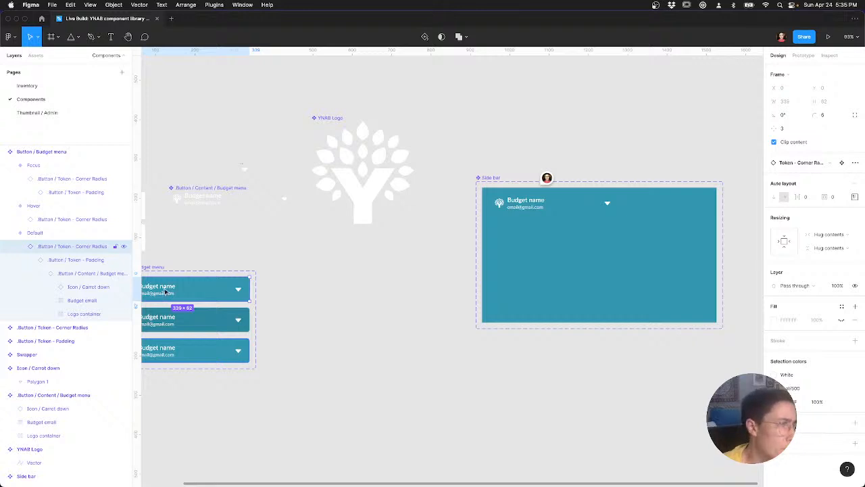
pyautogui.hscroll(-4, 209, 275)
pyautogui.scroll(-2, 209, 274)
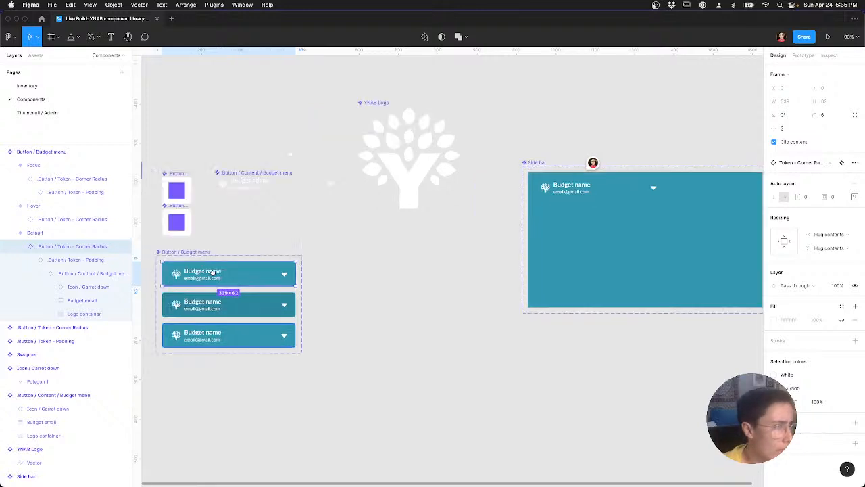
pyautogui.doubleClick(219, 269)
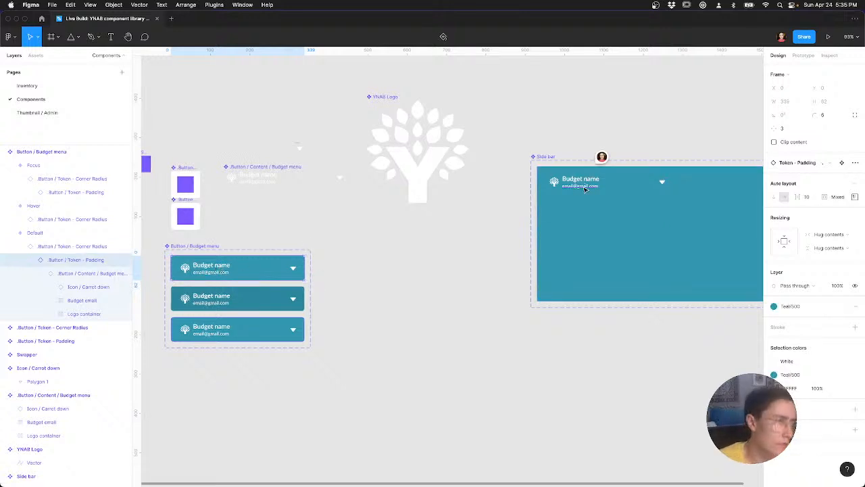
pyautogui.press('super+y')
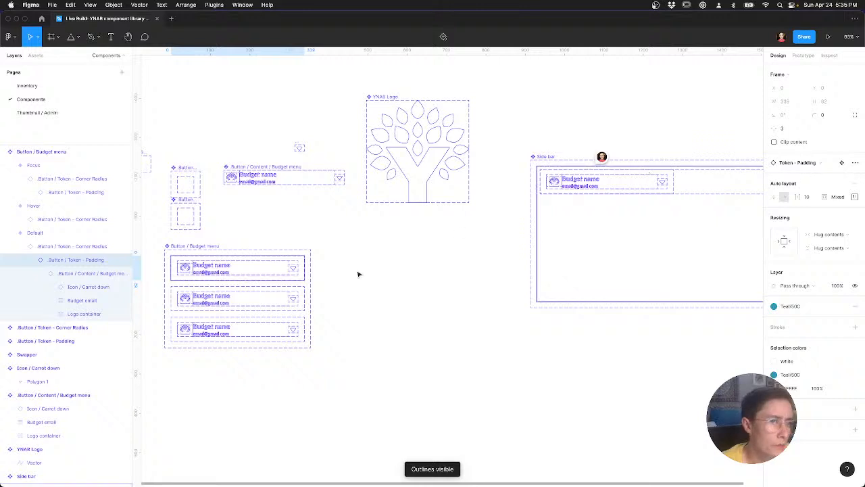
pyautogui.hscroll(4, 311, 277)
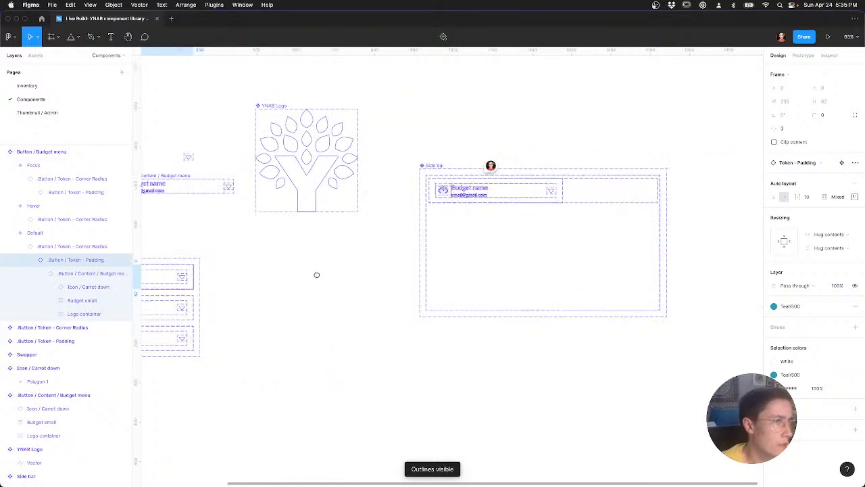
pyautogui.click(496, 197)
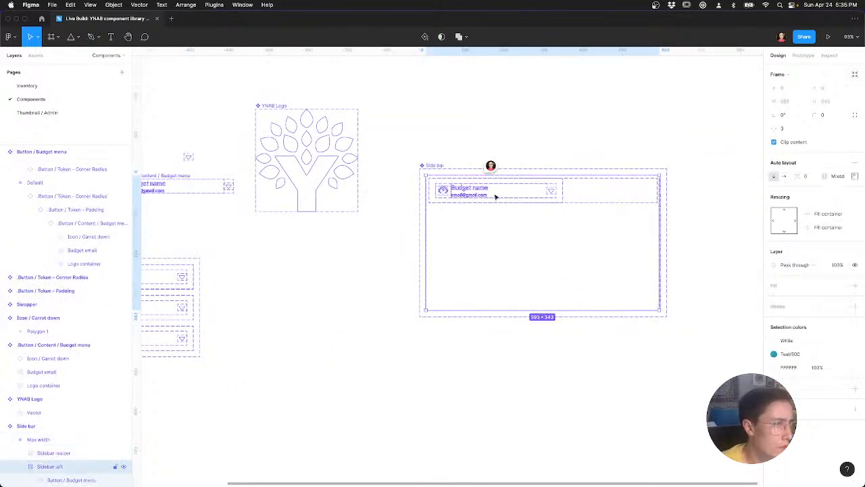
pyautogui.click(495, 197)
pyautogui.click(496, 197)
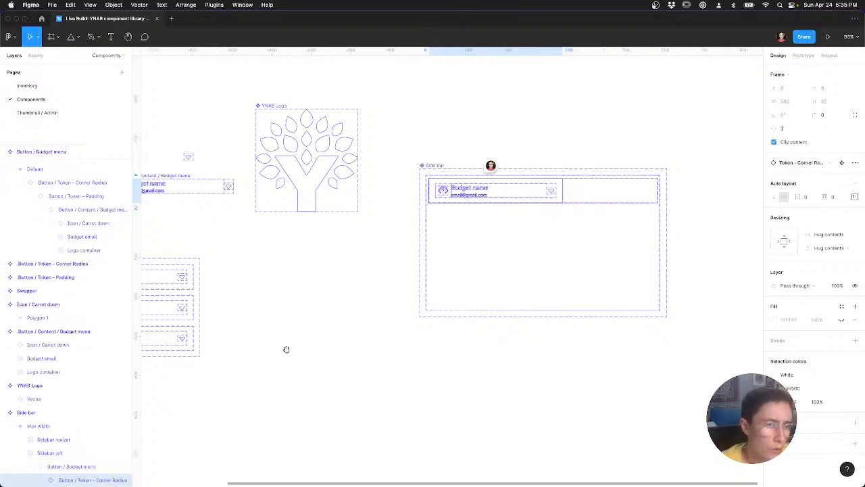
# Step: Inspect the resizing settings of the Corner Radius and Padding token components, and hide the outlines
pyautogui.hscroll(-5, 432, 334)
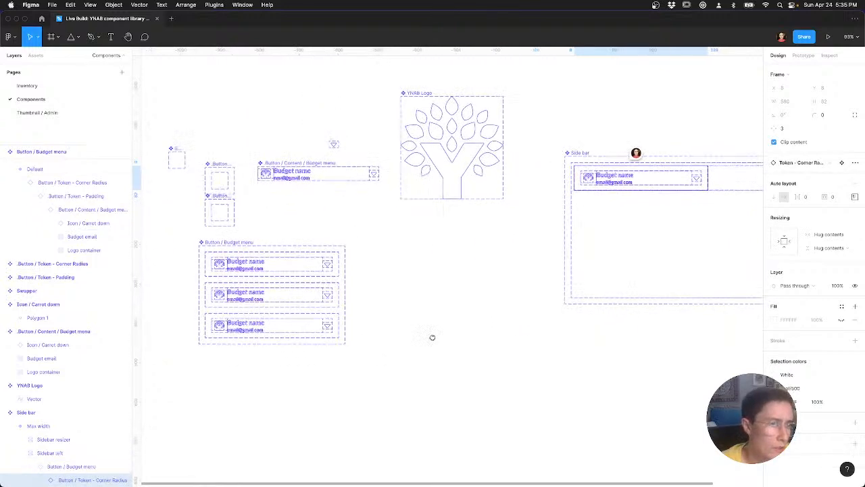
pyautogui.click(226, 218)
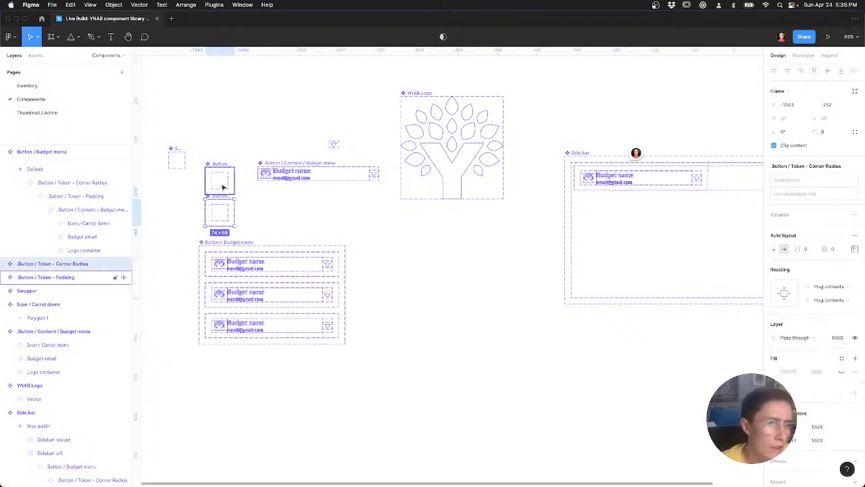
pyautogui.click(223, 187)
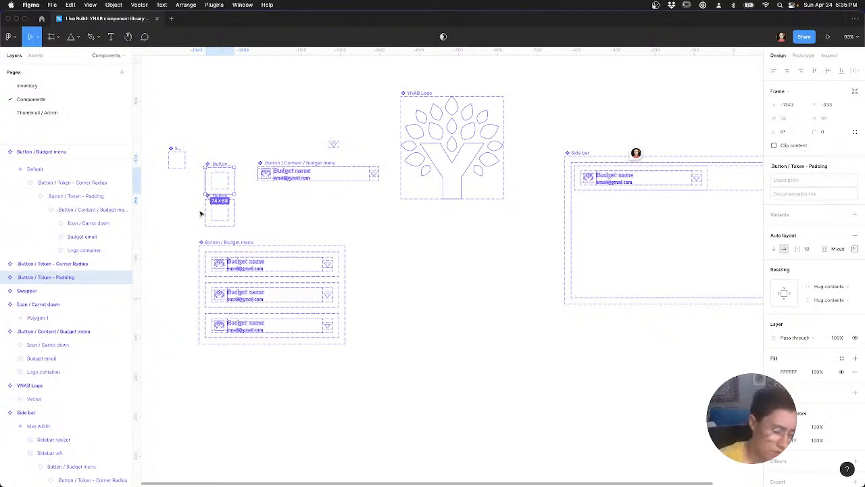
pyautogui.press('super+y')
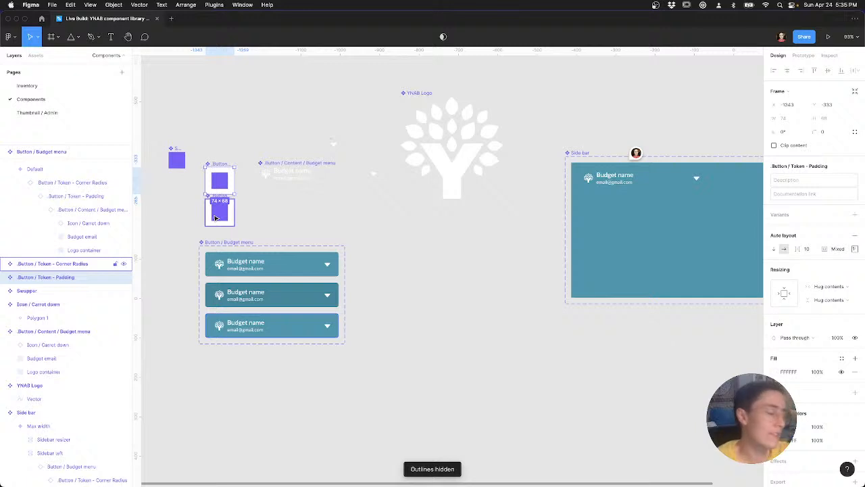
pyautogui.click(815, 289)
pyautogui.click(815, 289)
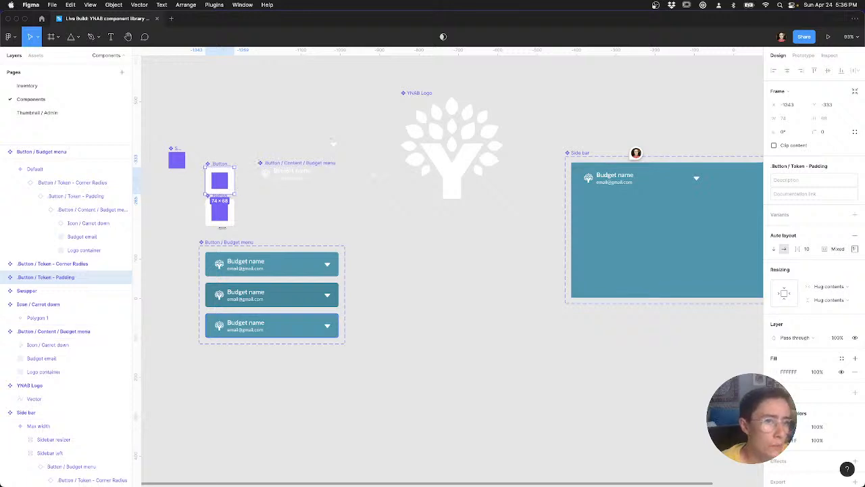
# Step: Move the Button / Budget menu component set down and place the two token components stacked just above it
pyautogui.moveTo(228, 325); pyautogui.dragTo(224, 405)
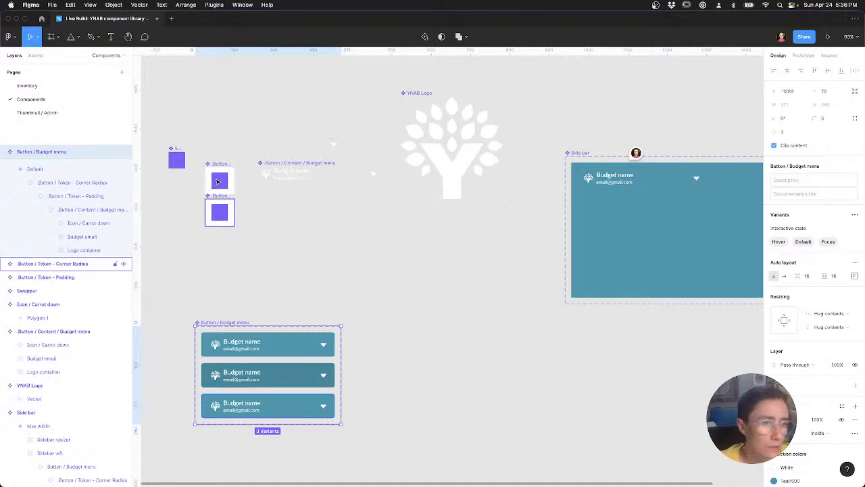
pyautogui.click(219, 208)
pyautogui.keyDown('shift'); pyautogui.click(220, 181); pyautogui.keyUp('shift')
pyautogui.moveTo(222, 212); pyautogui.dragTo(220, 242)
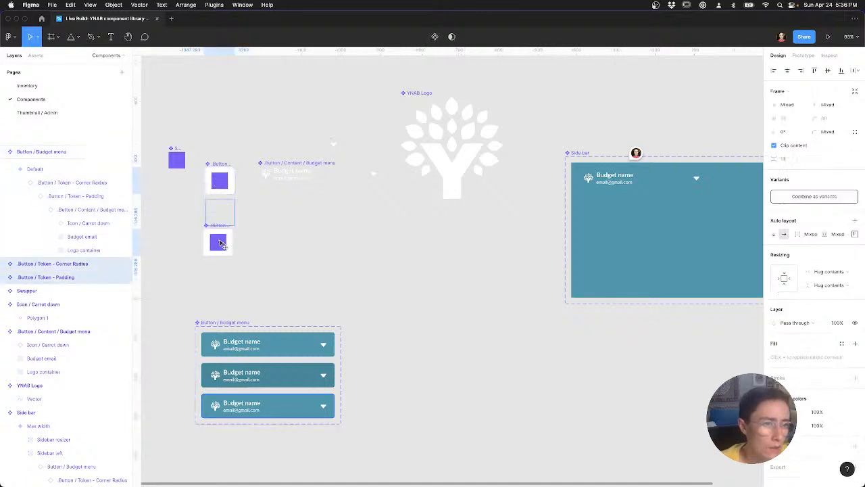
pyautogui.hotkey('shift', 'a')
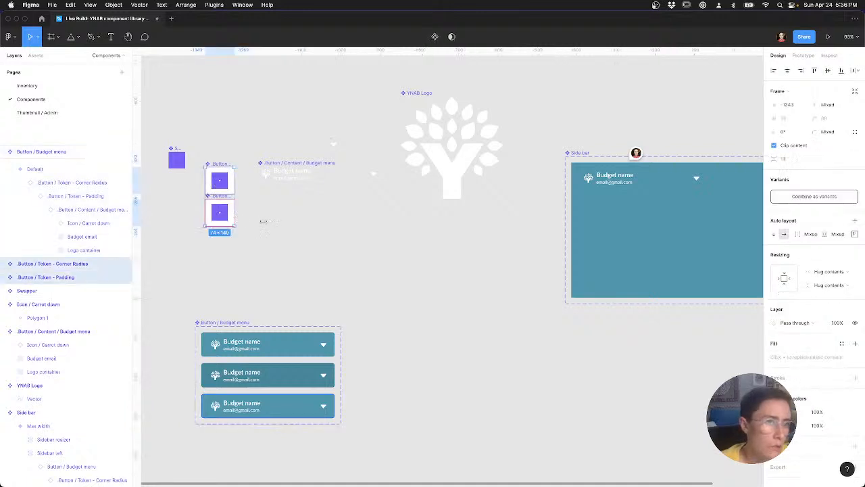
pyautogui.press('Escape')
pyautogui.click(227, 197)
pyautogui.keyDown('shift'); pyautogui.click(230, 190); pyautogui.keyUp('shift')
pyautogui.moveTo(232, 211); pyautogui.dragTo(232, 250)
pyautogui.click(244, 278)
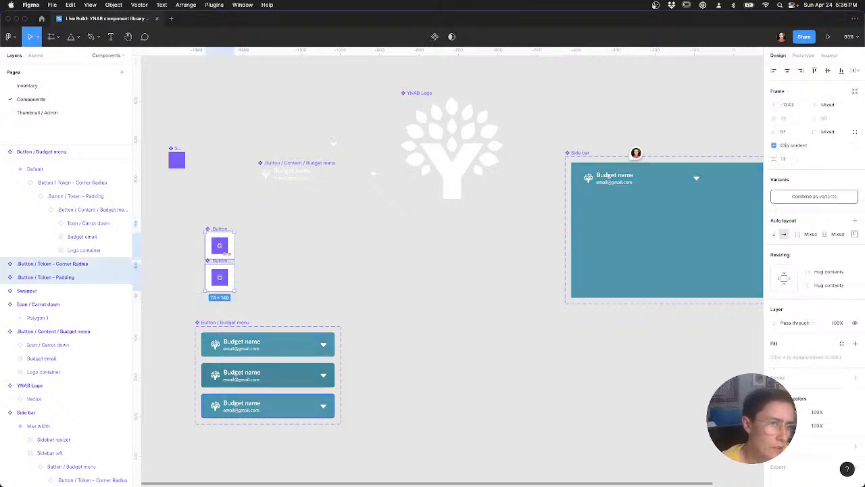
# Step: Duplicate the two token components beside the originals, detach the copies and turn them into separate components
pyautogui.press('super+d')
pyautogui.moveTo(261, 259); pyautogui.dragTo(262, 259)
pyautogui.press('alt+super+b')
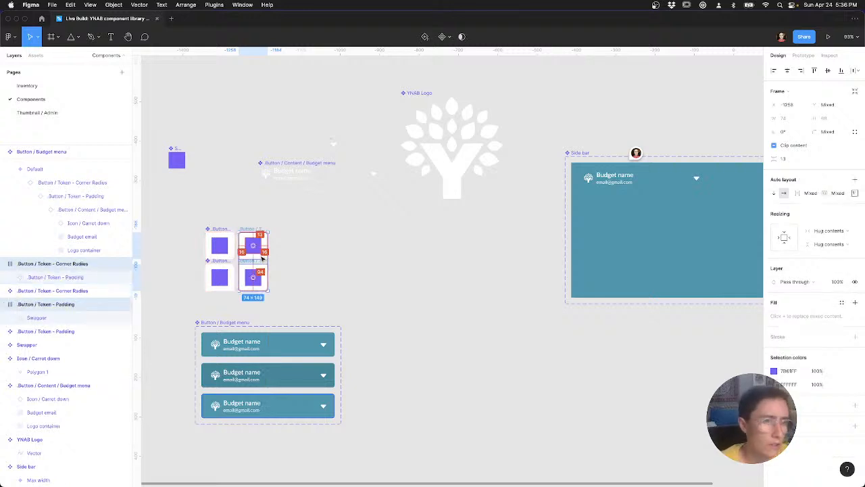
pyautogui.click(449, 39)
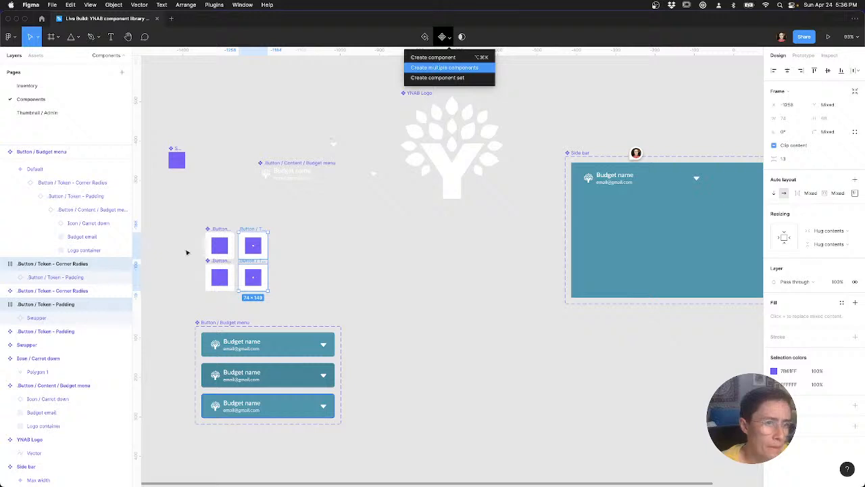
# Step: Combine the two Corner Radius components as variants, and the two Padding components as variants of a second set
pyautogui.click(188, 246)
pyautogui.moveTo(188, 242); pyautogui.dragTo(251, 250)
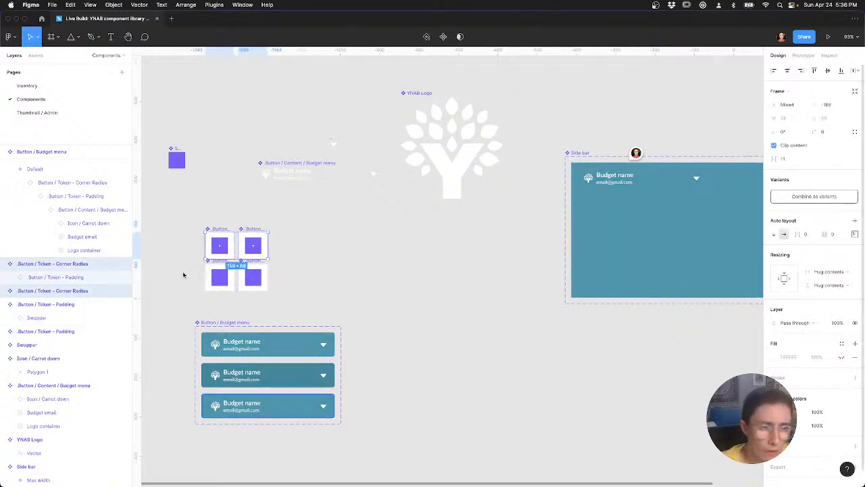
pyautogui.moveTo(185, 275); pyautogui.dragTo(263, 282)
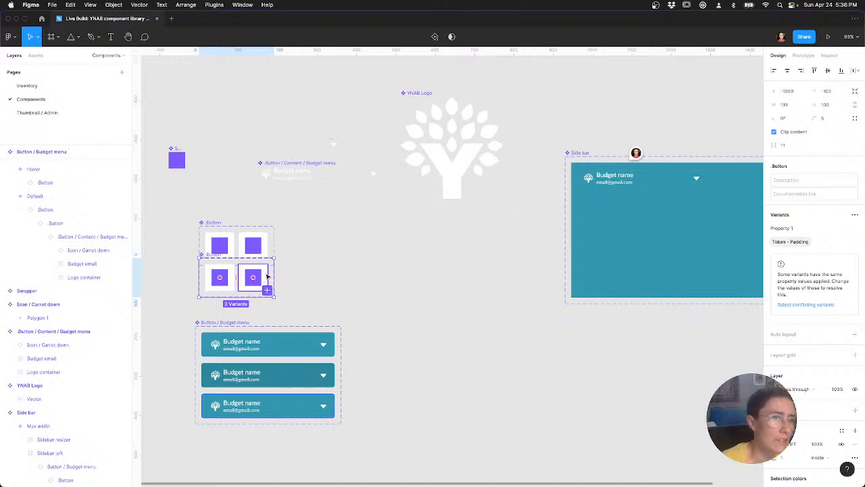
# Step: Delete the duplicate variant from each .Button set and move the Corner Radius set up clear of the Padding set
pyautogui.click(263, 250)
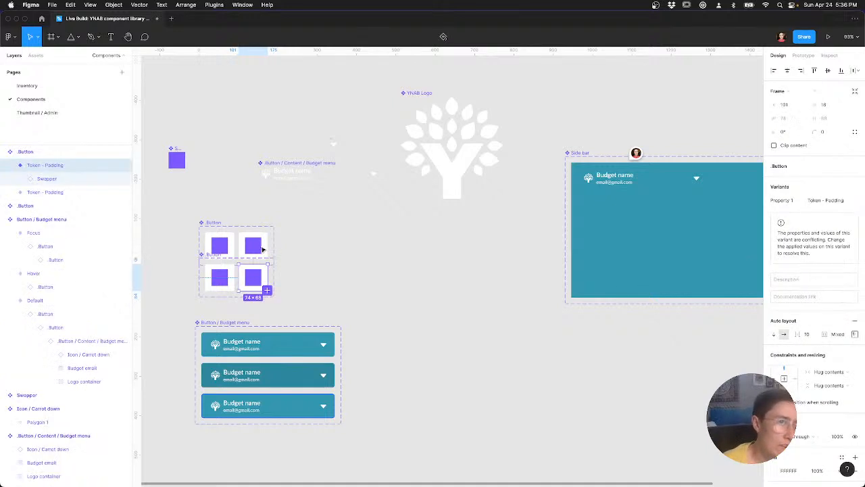
pyautogui.press('Delete')
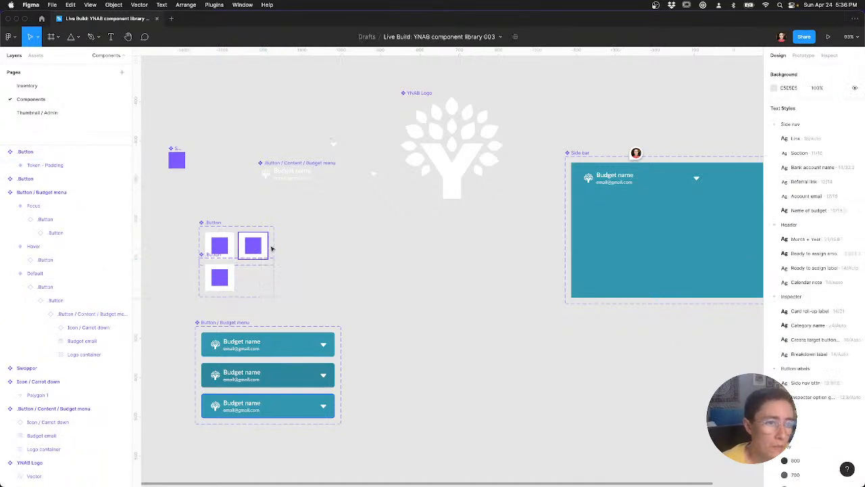
pyautogui.hotkey('ctrl', 'z')
pyautogui.press('Delete')
pyautogui.click(209, 222)
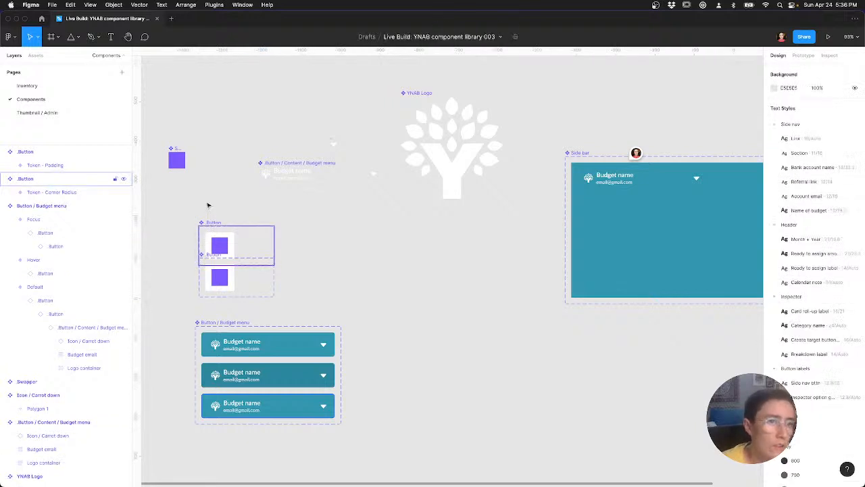
pyautogui.moveTo(212, 223); pyautogui.dragTo(212, 205)
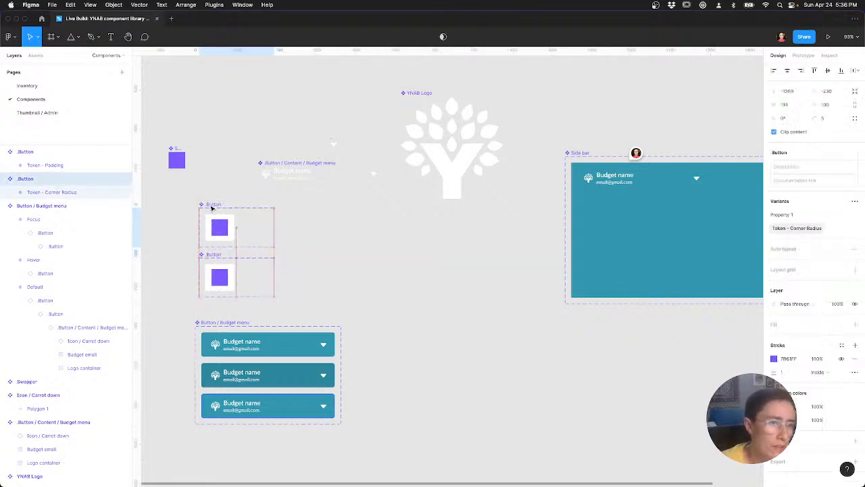
# Step: Add auto layout to both the Corner Radius and the Padding .Button component sets
pyautogui.click(231, 235)
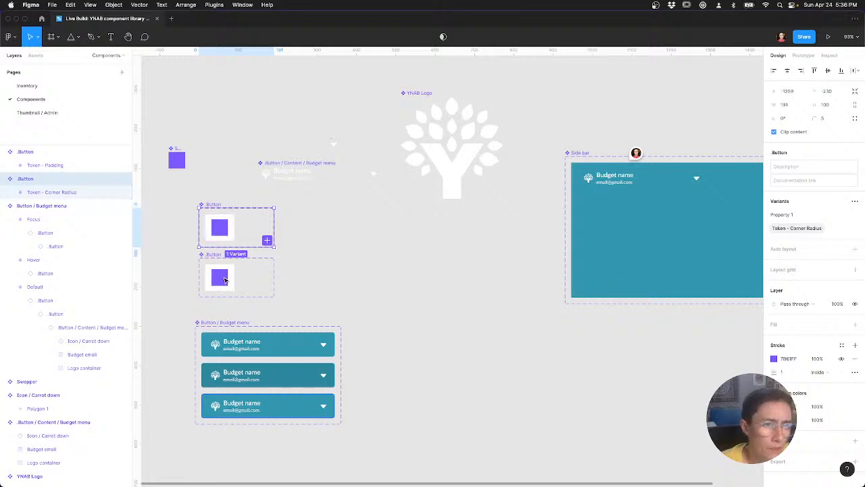
pyautogui.keyDown('shift'); pyautogui.click(225, 280); pyautogui.keyUp('shift')
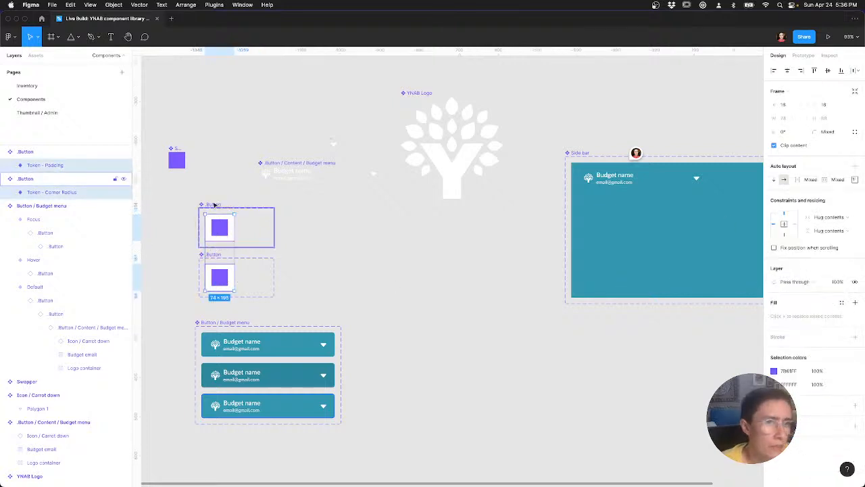
pyautogui.click(217, 247)
pyautogui.hotkey('shift', 'a')
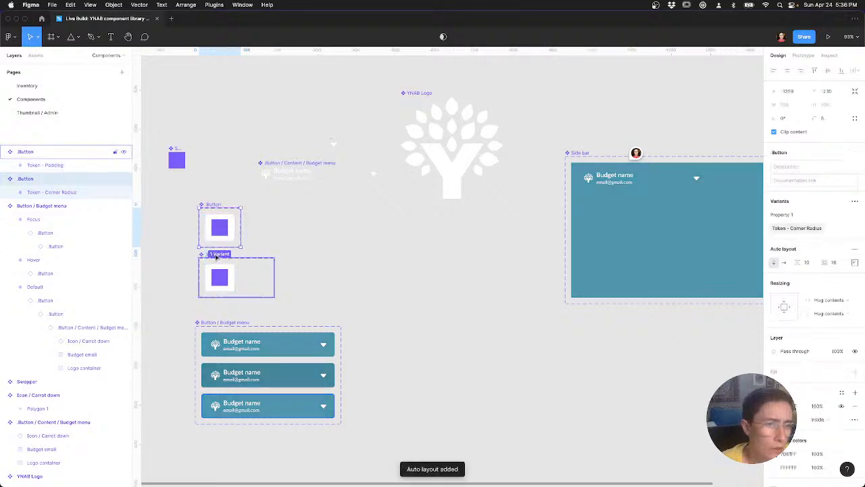
pyautogui.click(219, 280)
pyautogui.hotkey('shift', 'a')
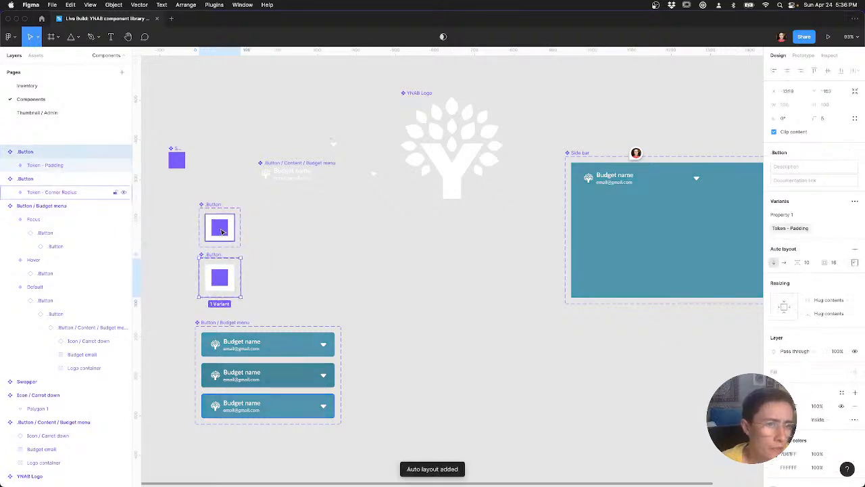
# Step: Set the width of both the Token - Padding and Token - Corner Radius variants to Fill container within their .Button sets
pyautogui.keyDown('shift'); pyautogui.click(219, 281); pyautogui.keyUp('shift')
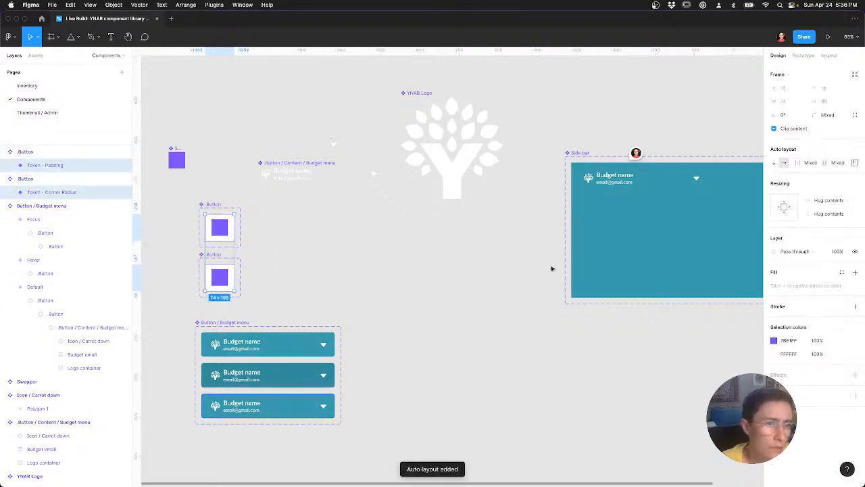
pyautogui.click(819, 199)
pyautogui.click(828, 211)
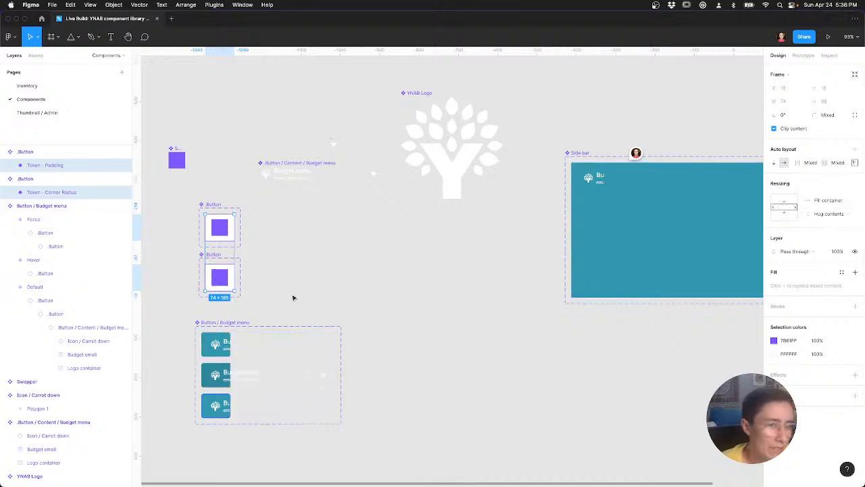
pyautogui.press('Escape')
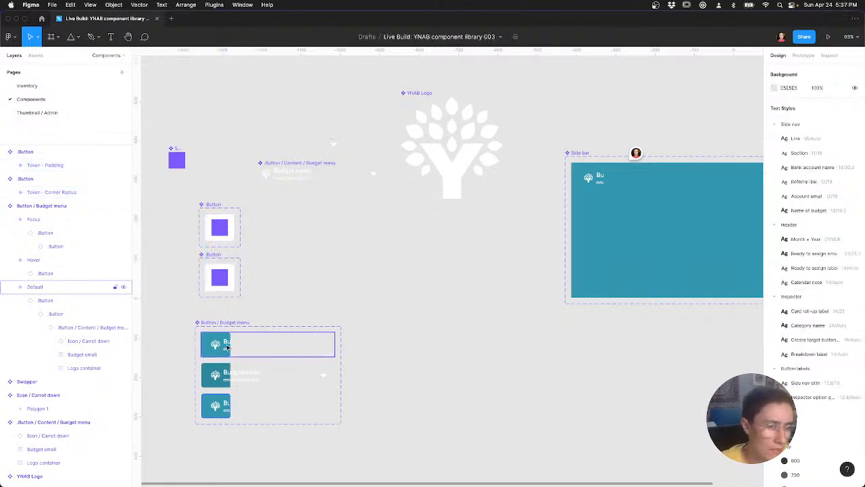
pyautogui.click(227, 345)
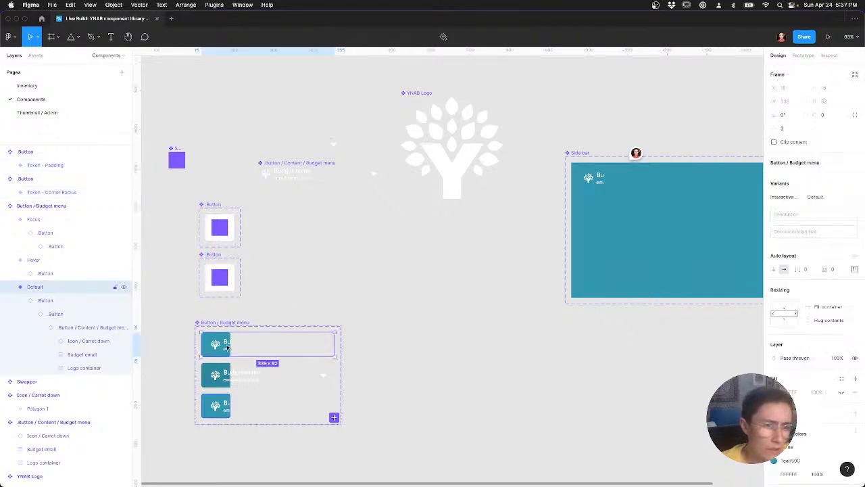
pyautogui.click(83, 328)
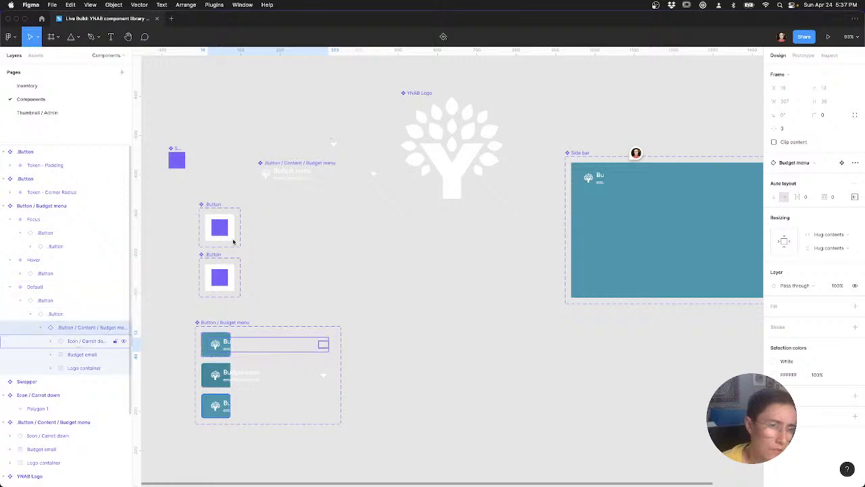
# Step: Rename the two .Button component sets as ".Button / Token - Padding" and ".Button / Token - Corner Radius"
pyautogui.click(213, 257)
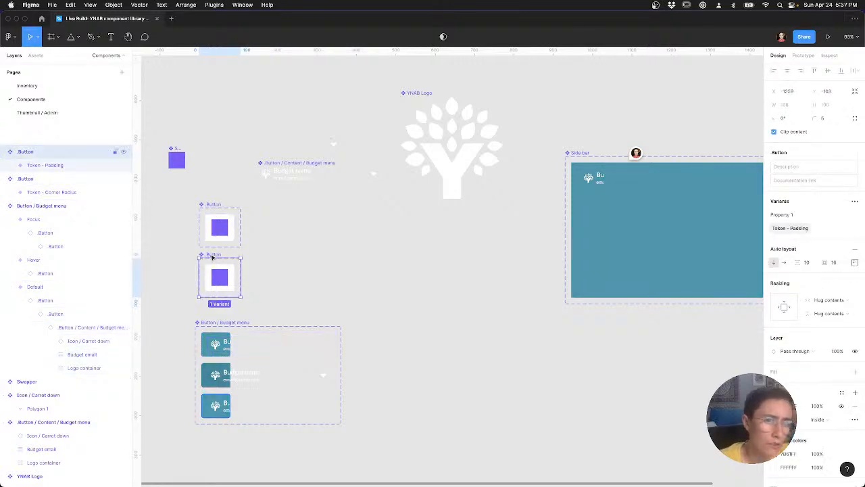
pyautogui.press('super+r')
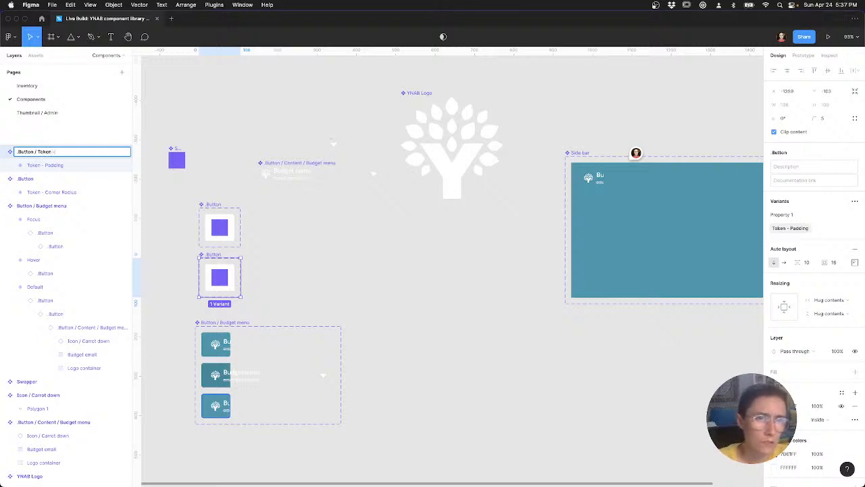
pyautogui.press('Return')
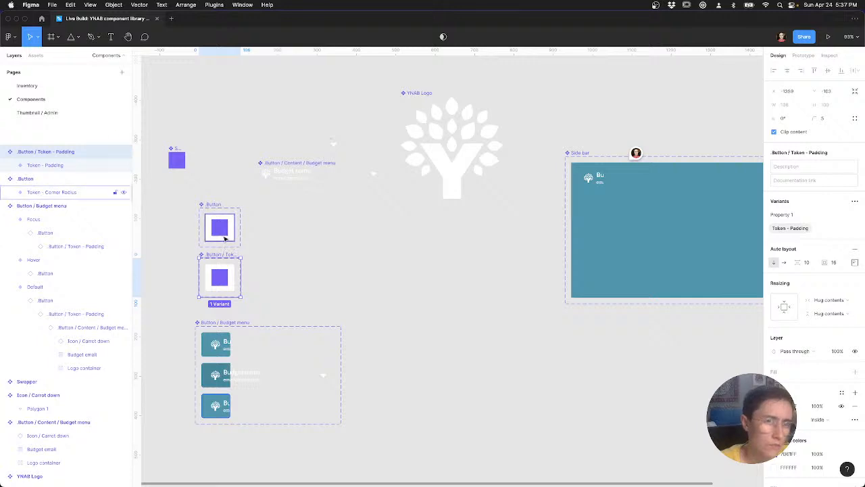
pyautogui.click(226, 238)
pyautogui.click(214, 207)
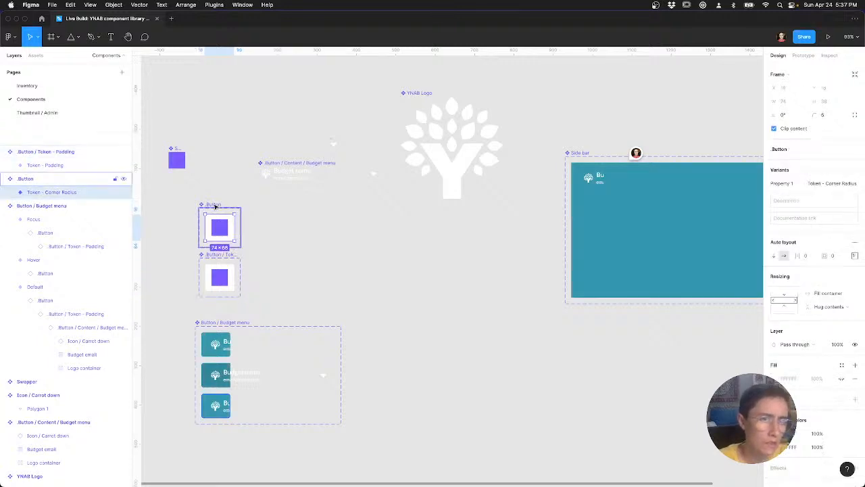
pyautogui.press('super+r')
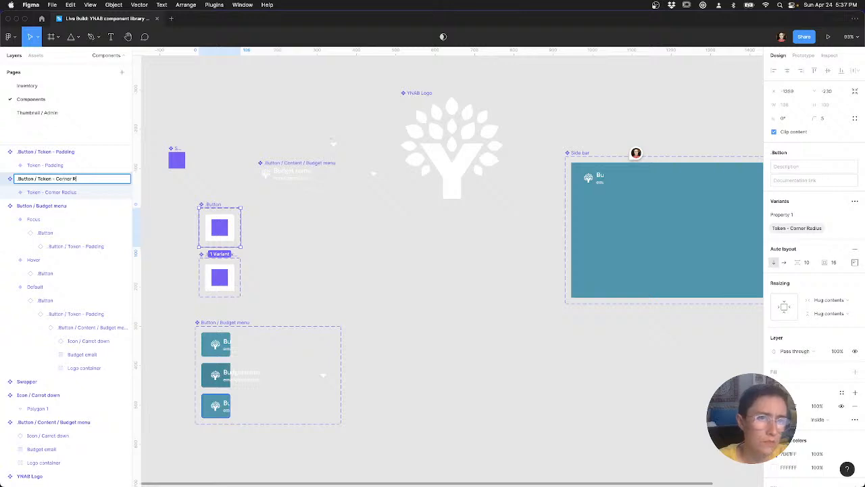
pyautogui.press('Return')
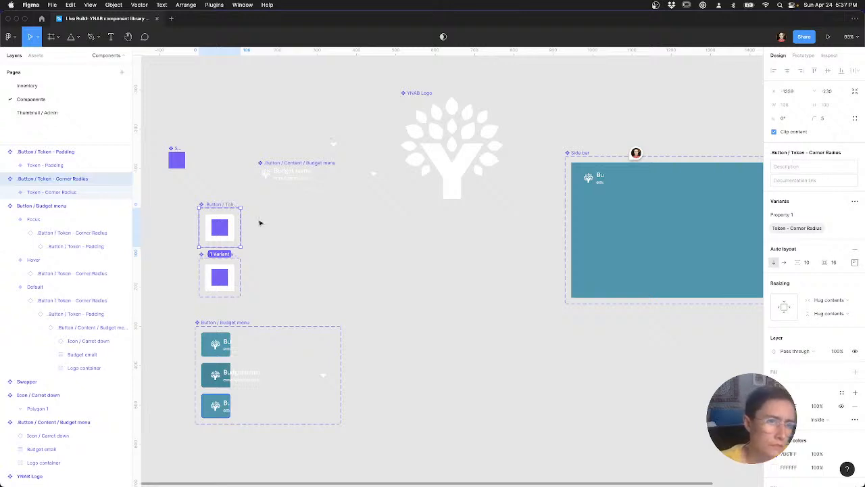
# Step: Set the Swapper instance's width to Fill container inside both the Corner Radius and the Padding token components
pyautogui.doubleClick(223, 348)
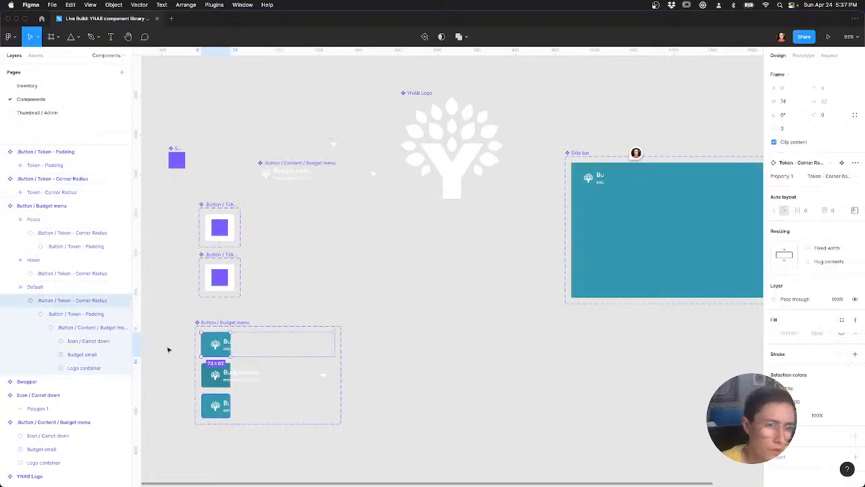
pyautogui.click(65, 329)
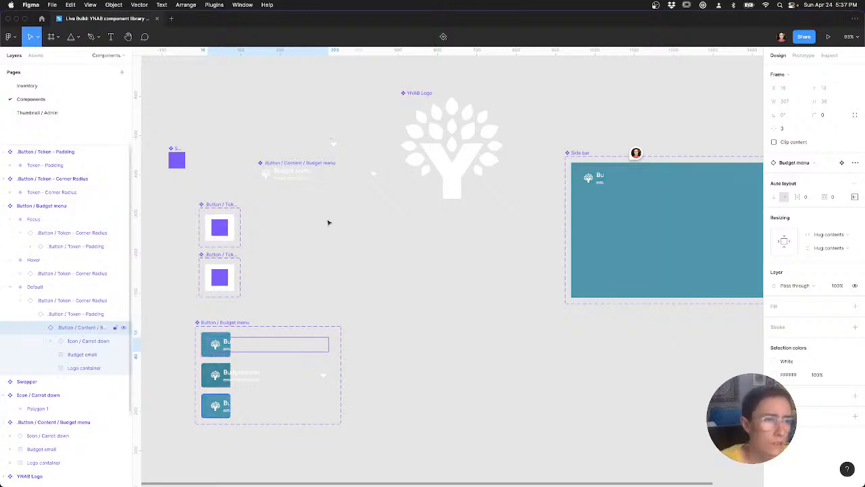
pyautogui.doubleClick(221, 234)
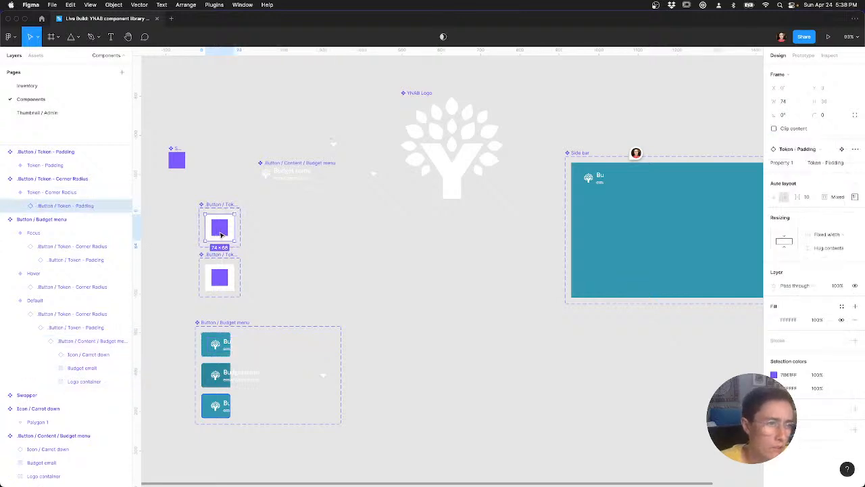
pyautogui.doubleClick(221, 234)
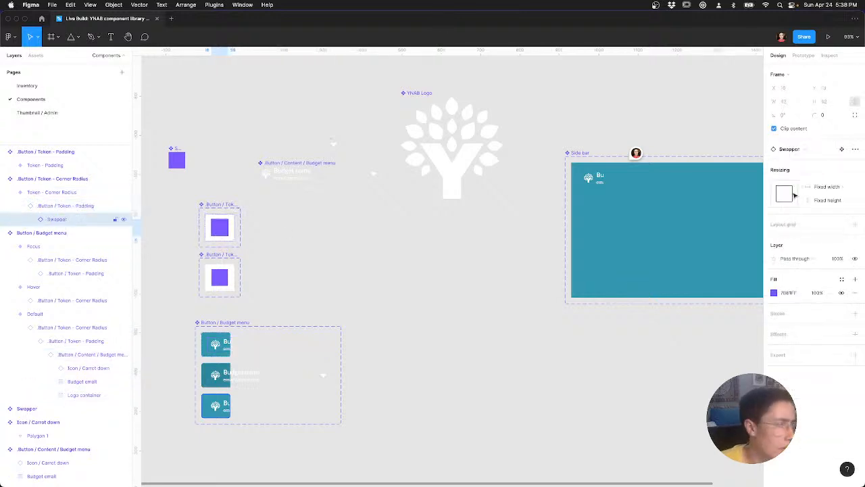
pyautogui.click(841, 189)
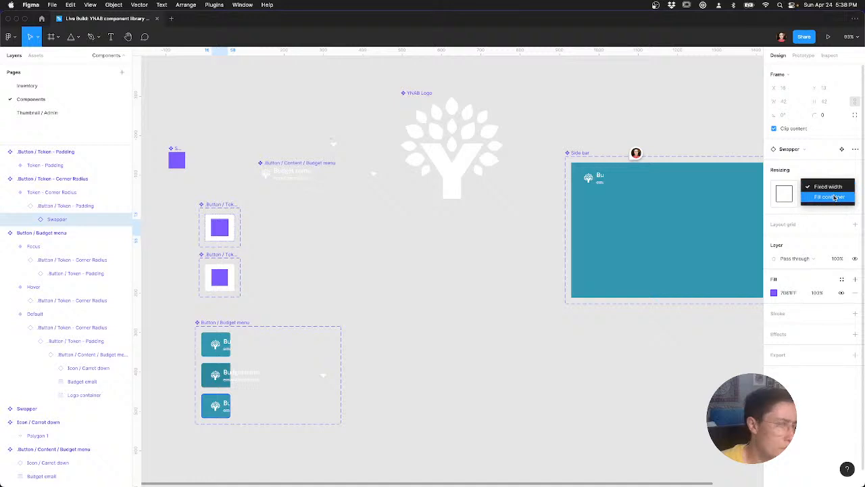
pyautogui.click(828, 195)
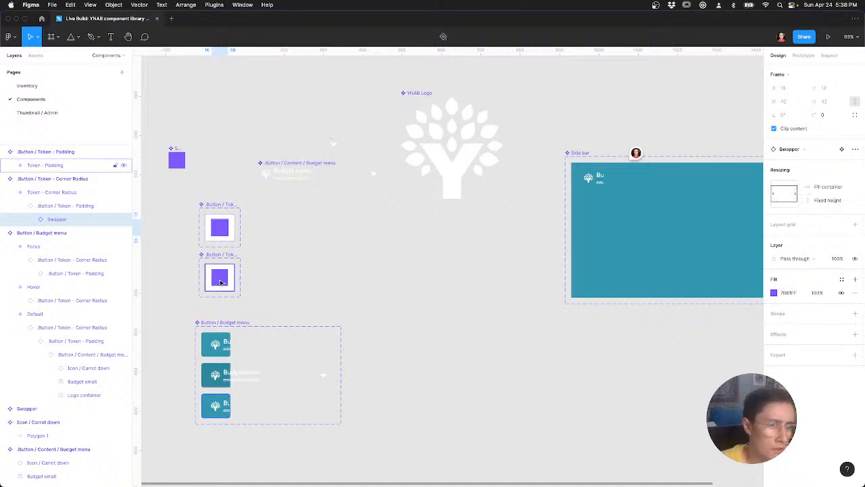
pyautogui.doubleClick(220, 283)
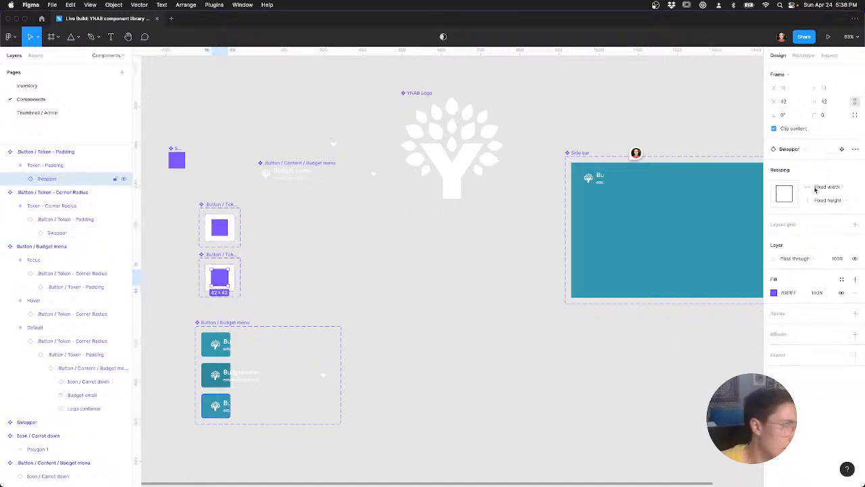
pyautogui.click(816, 188)
pyautogui.click(817, 199)
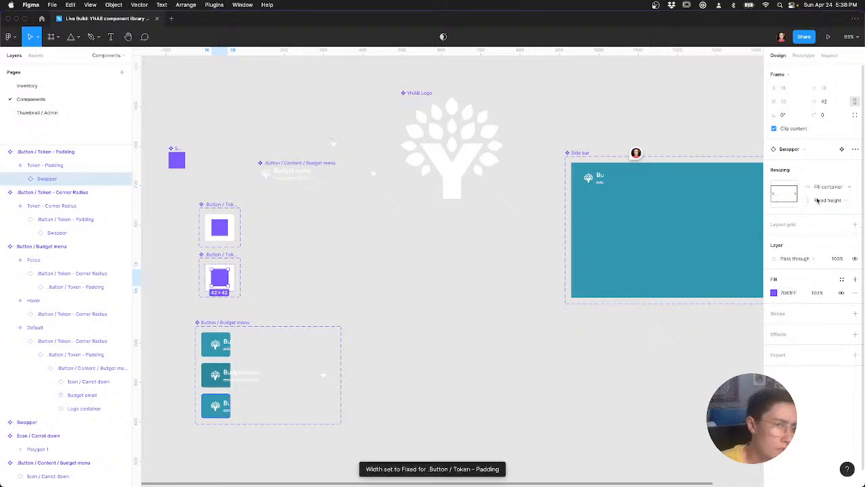
# Step: Try Hug contents as the width of the budget menu content instance in the Default variant, then return it to Fill container
pyautogui.doubleClick(226, 344)
pyautogui.doubleClick(225, 345)
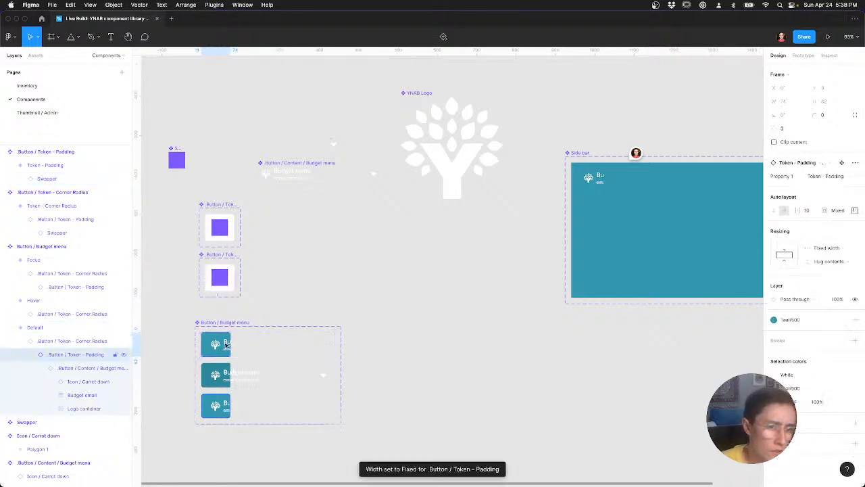
pyautogui.click(87, 369)
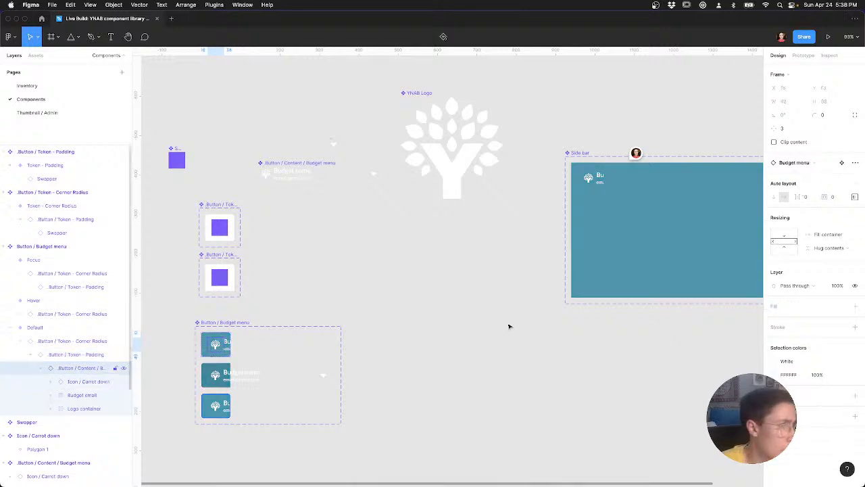
pyautogui.click(836, 235)
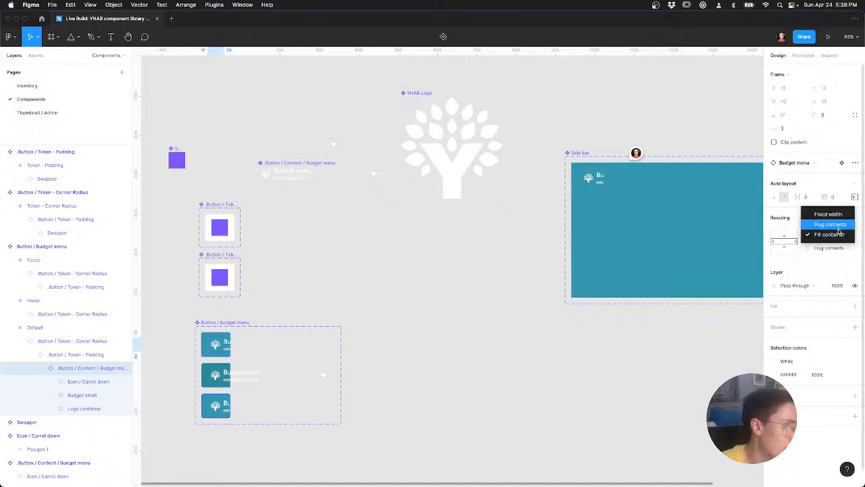
pyautogui.click(835, 226)
pyautogui.click(829, 247)
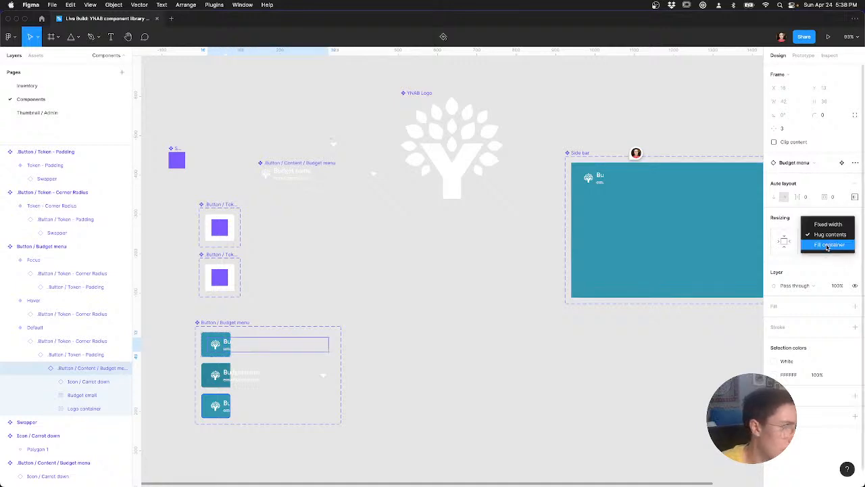
pyautogui.click(828, 246)
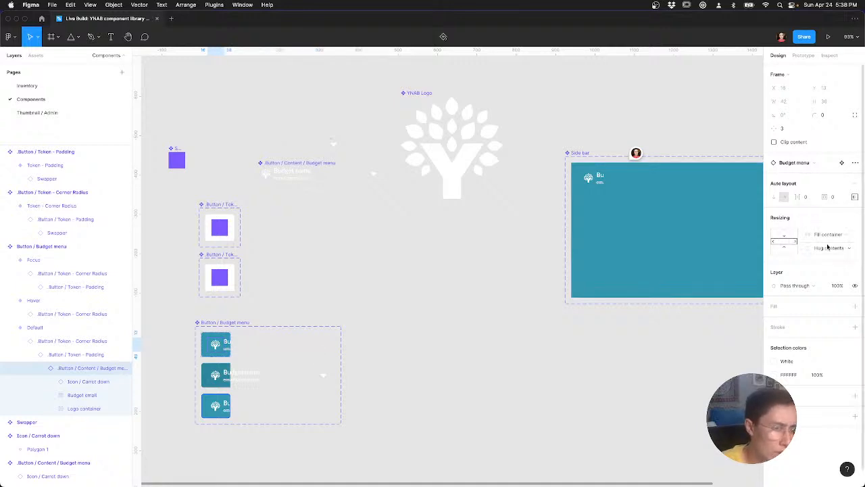
# Step: In the Default variant of the budget menu button, set the nested Padding and Corner Radius token instances' width to Fill container
pyautogui.click(70, 357)
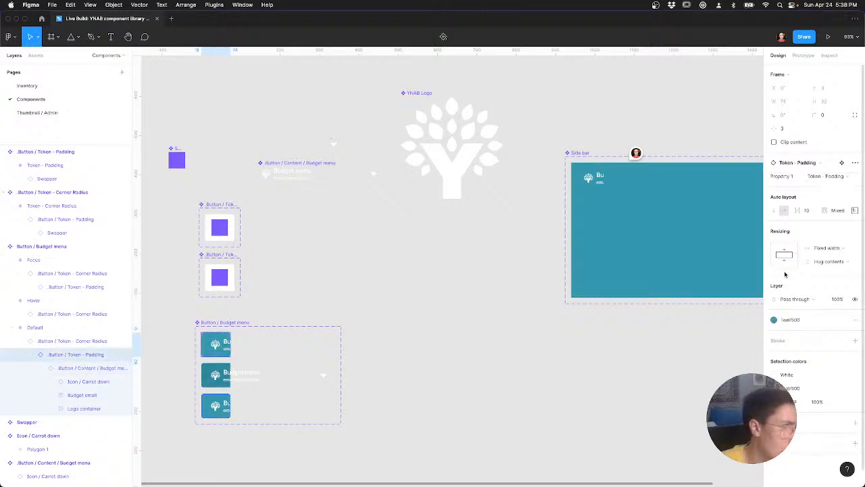
pyautogui.click(816, 254)
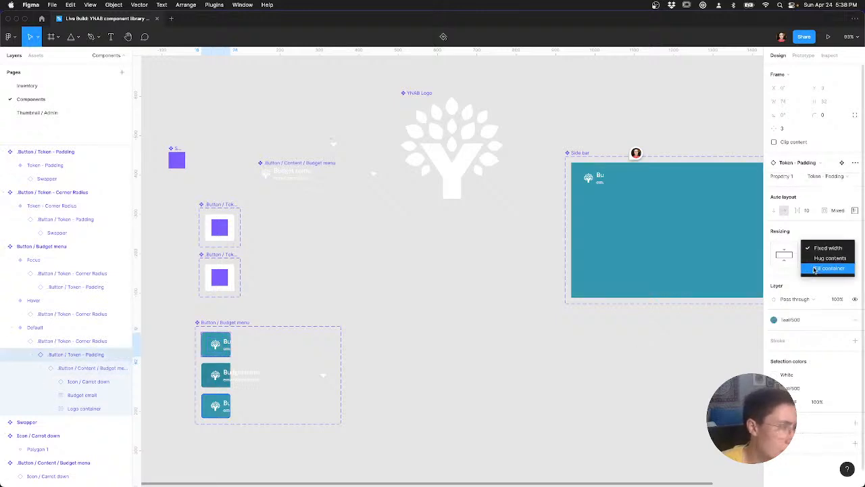
pyautogui.click(815, 267)
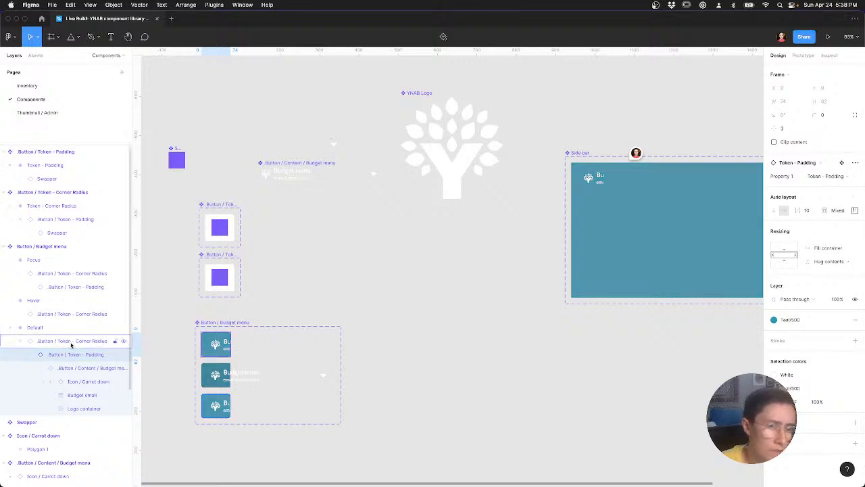
pyautogui.click(72, 341)
pyautogui.click(826, 249)
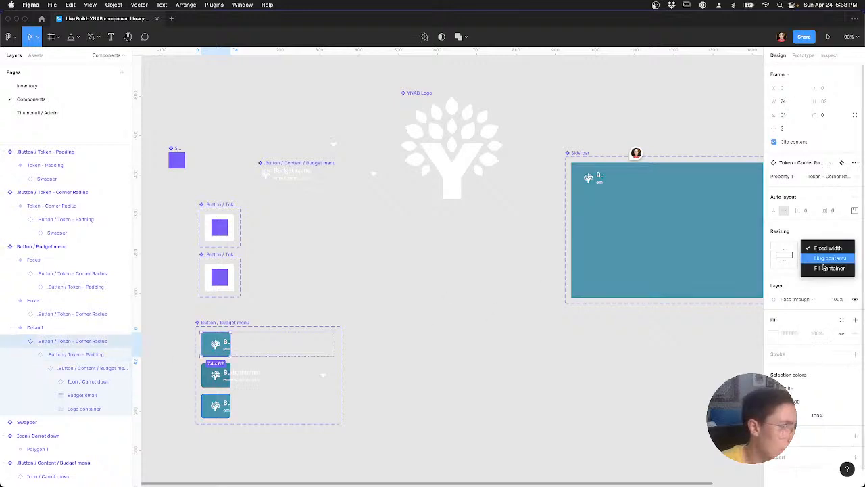
pyautogui.click(826, 265)
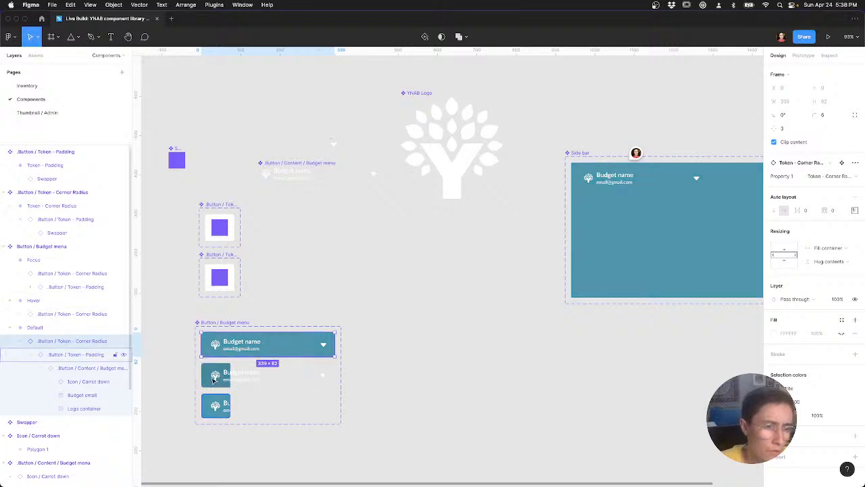
# Step: In the Focus variant of the budget menu button, set the nested Padding and Corner Radius token instances' width to Fill container
pyautogui.click(72, 287)
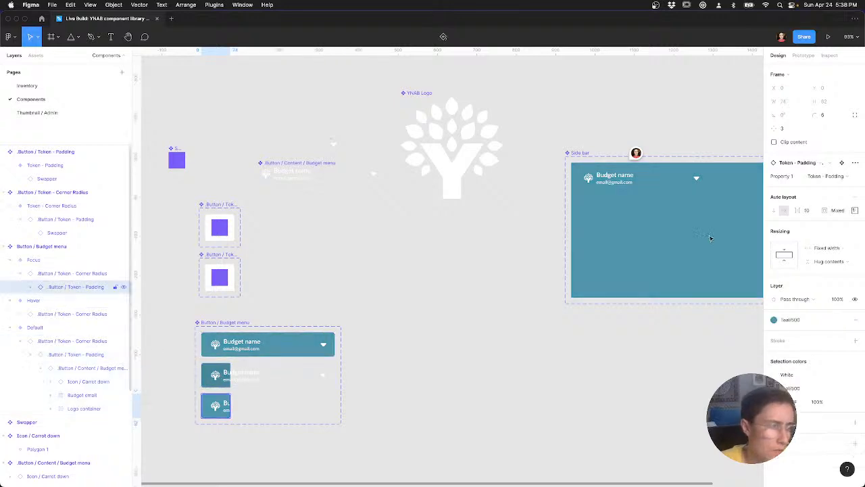
pyautogui.click(818, 252)
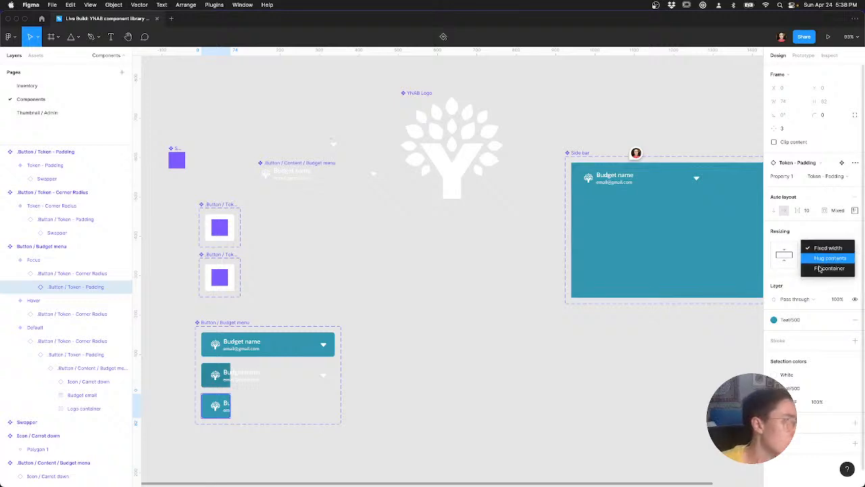
pyautogui.click(823, 271)
pyautogui.click(63, 274)
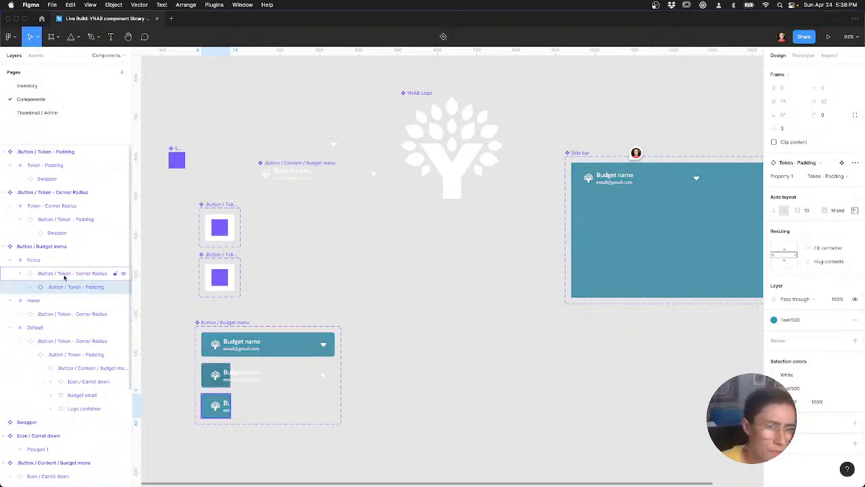
pyautogui.click(812, 250)
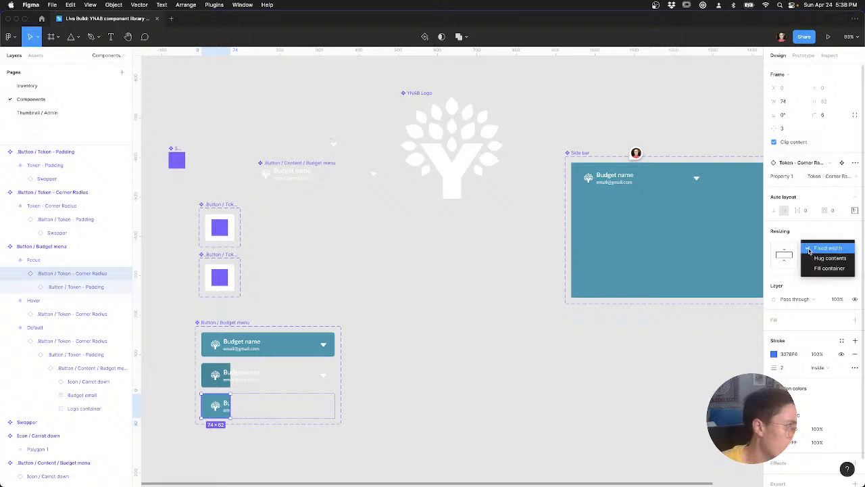
pyautogui.click(814, 268)
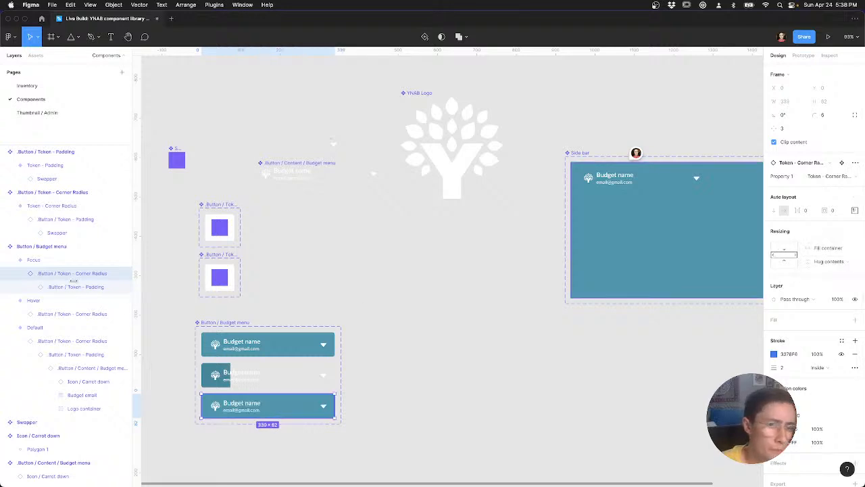
# Step: In the Hover variant of the budget menu button, set the nested Padding and Corner Radius token instances' width to Fill container
pyautogui.click(231, 379)
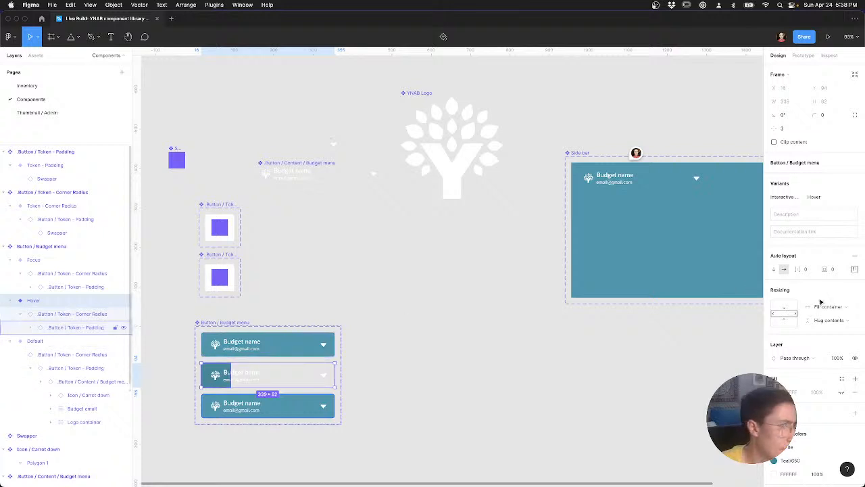
pyautogui.click(829, 248)
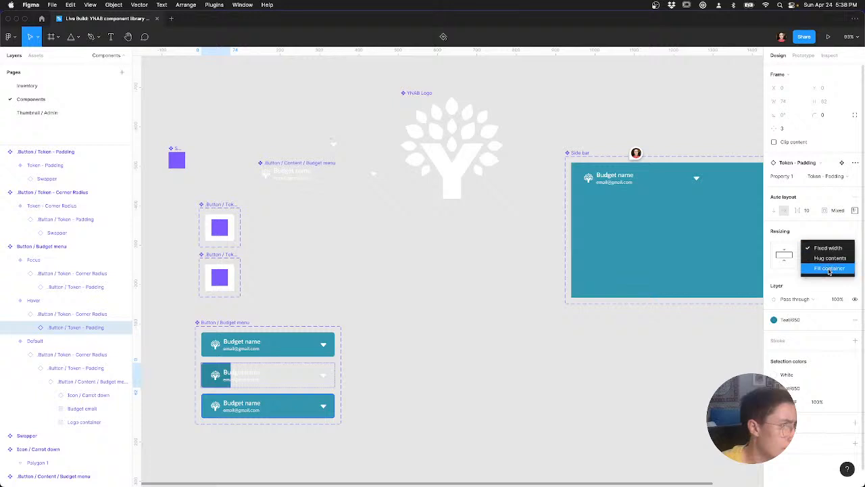
pyautogui.click(830, 269)
pyautogui.click(73, 315)
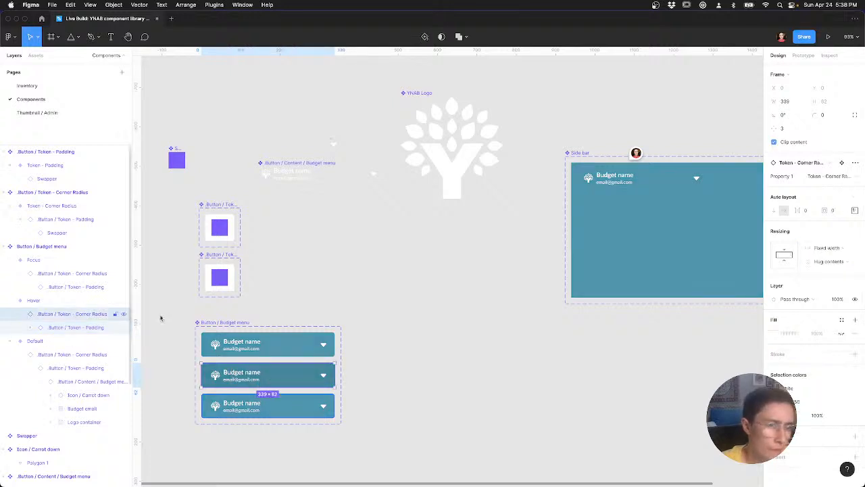
pyautogui.click(822, 249)
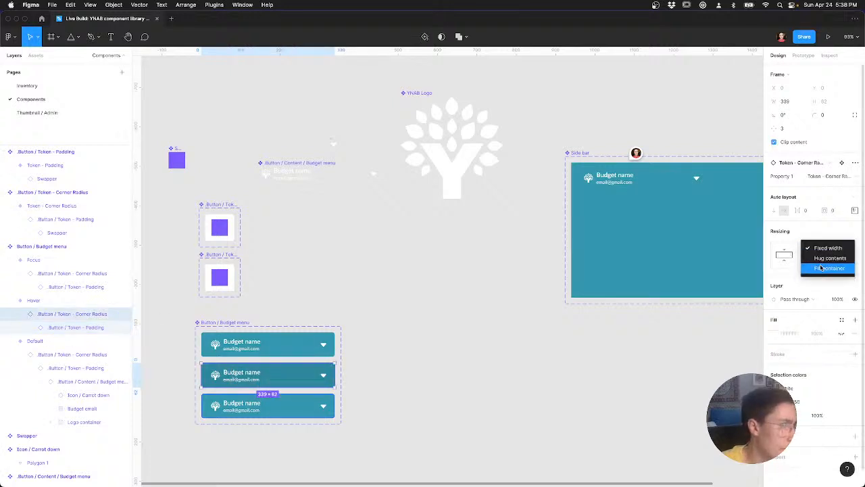
pyautogui.click(821, 267)
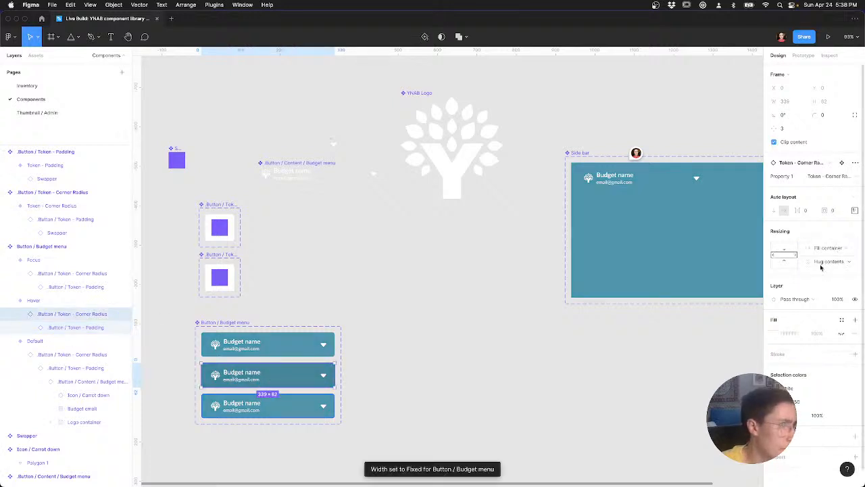
# Step: Set the width of the Hover variant's nested budget menu content instance to Fill container
pyautogui.click(52, 306)
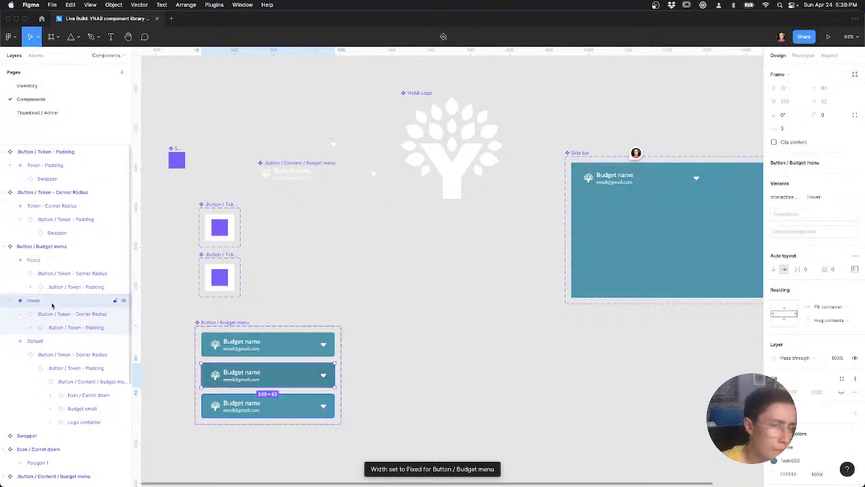
pyautogui.click(40, 327)
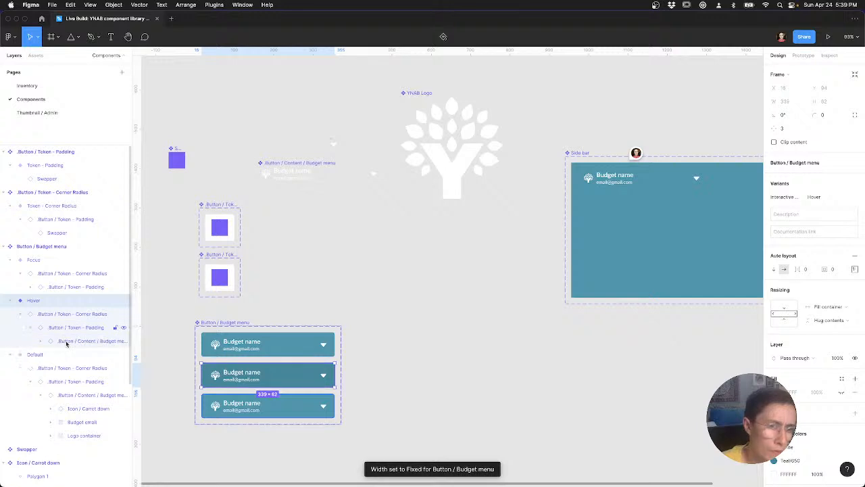
pyautogui.click(66, 343)
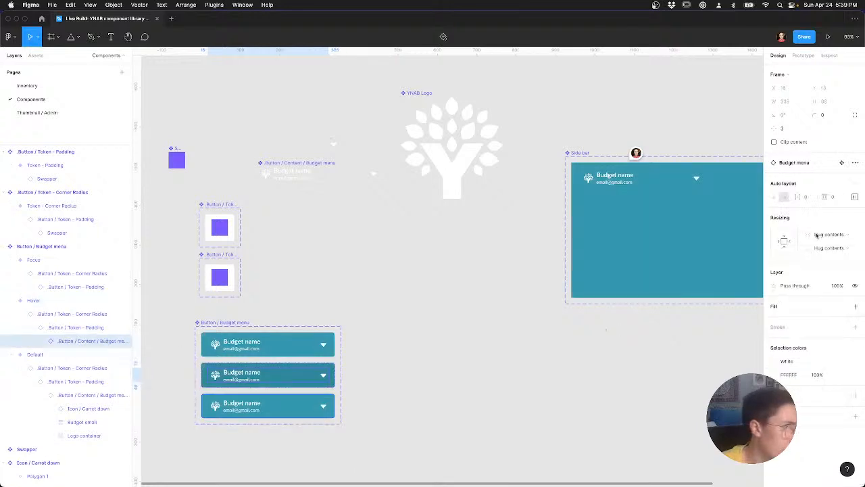
pyautogui.click(818, 237)
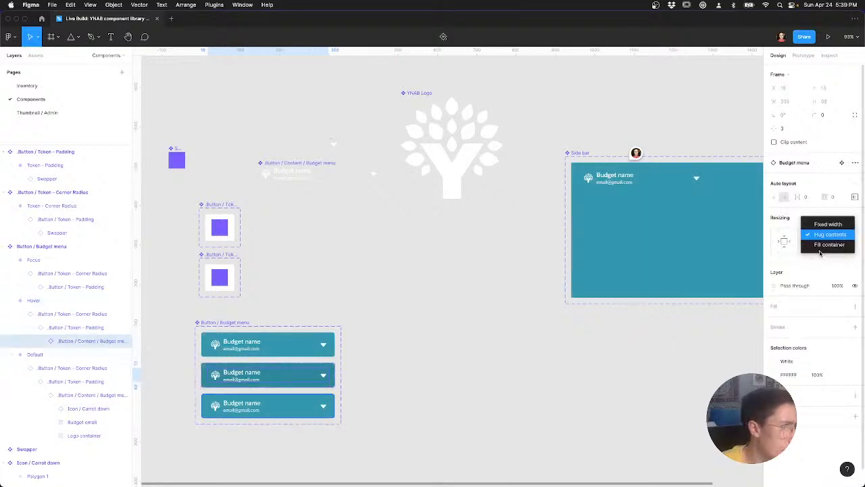
pyautogui.click(791, 248)
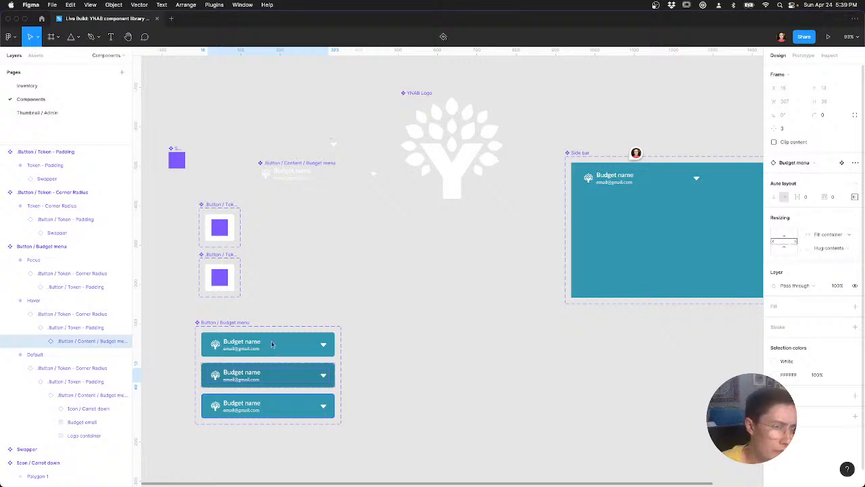
pyautogui.click(516, 355)
# Step: Examine the budget menu button instance inside the side bar and its resizing settings
pyautogui.hscroll(3, 503, 269)
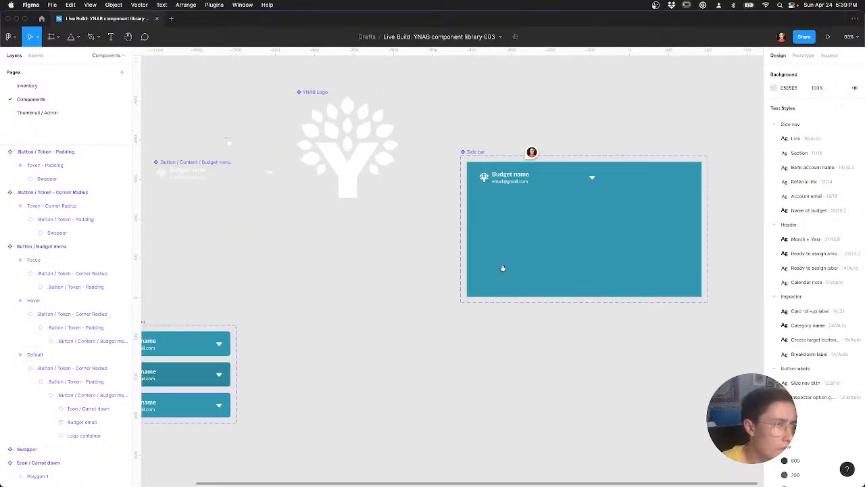
pyautogui.click(508, 187)
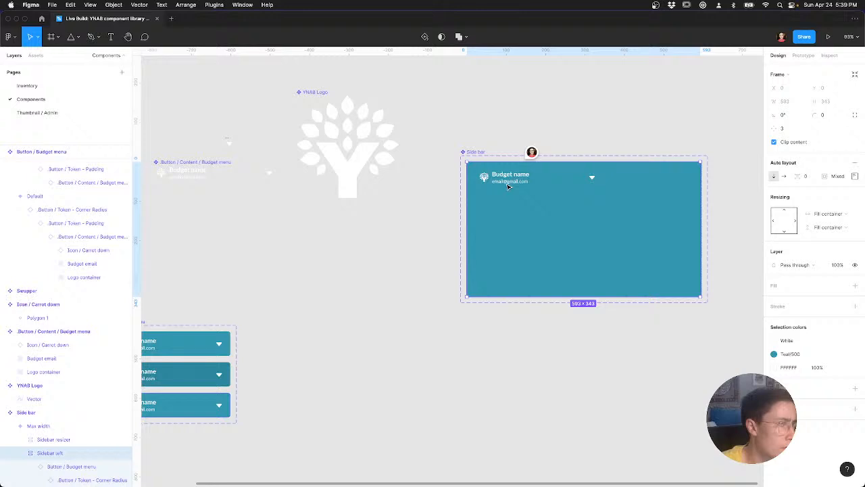
pyautogui.click(509, 187)
pyautogui.click(508, 187)
pyautogui.click(74, 466)
pyautogui.rightClick(94, 460)
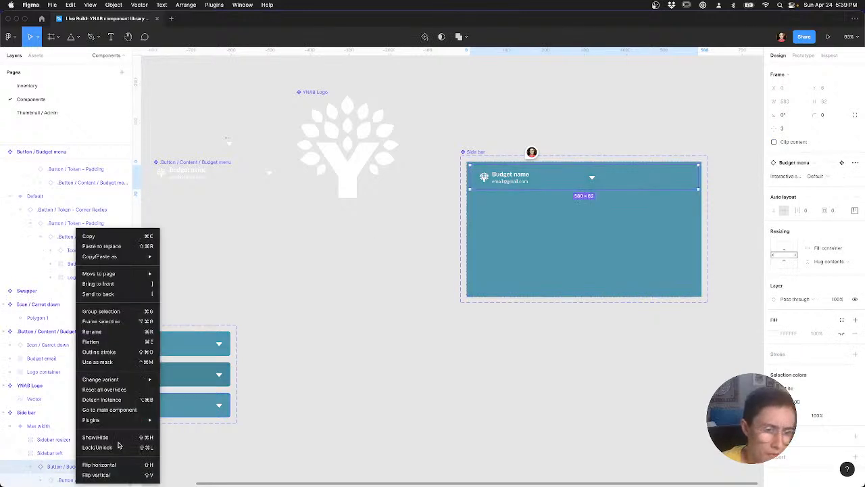
pyautogui.click(394, 359)
pyautogui.moveTo(382, 376); pyautogui.dragTo(414, 363)
pyautogui.hscroll(-3, 414, 364)
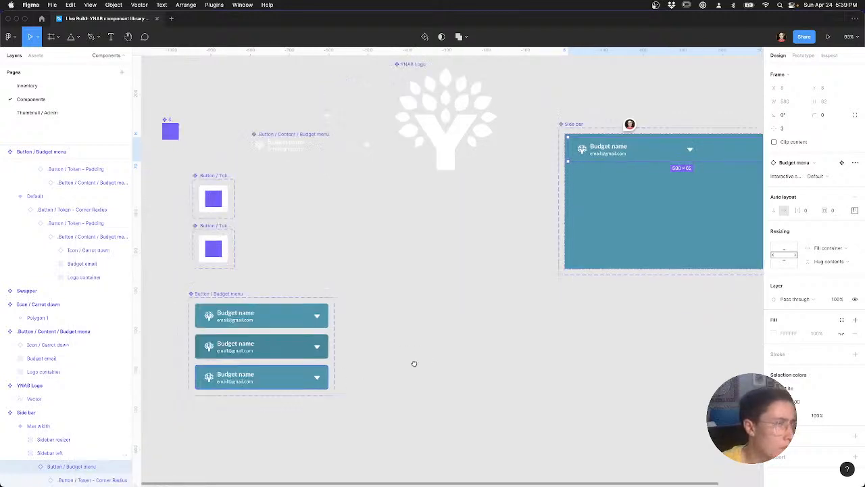
# Step: Set the Budget email frame's width to Fill container in the main budget menu content component
pyautogui.click(257, 322)
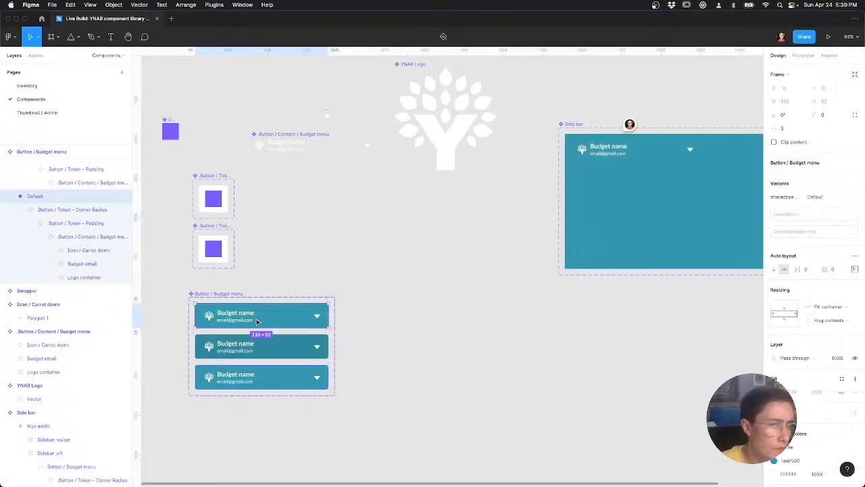
pyautogui.click(206, 320)
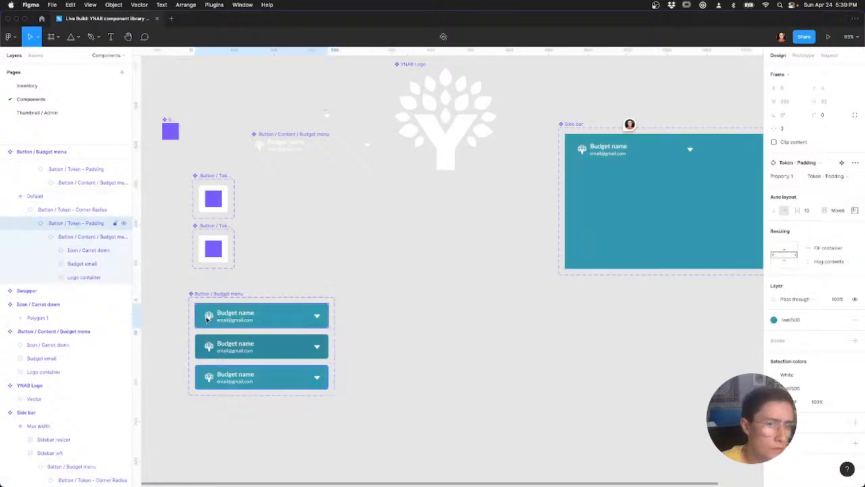
pyautogui.click(87, 265)
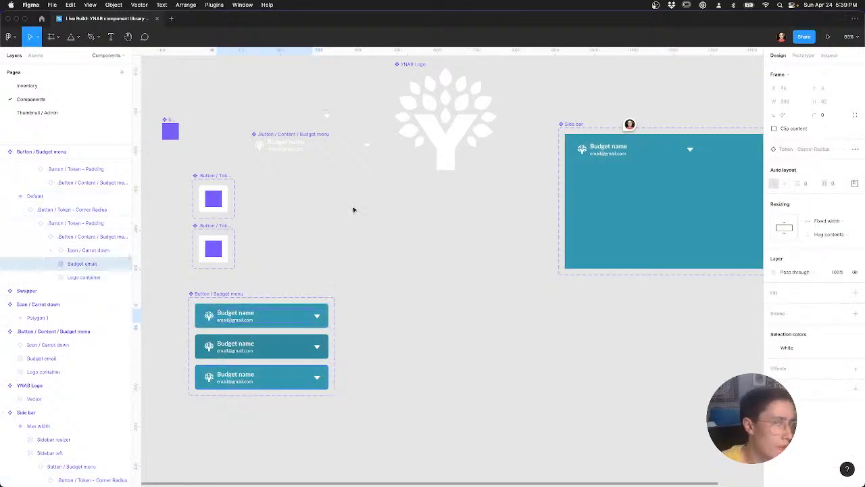
pyautogui.click(300, 152)
pyautogui.doubleClick(299, 152)
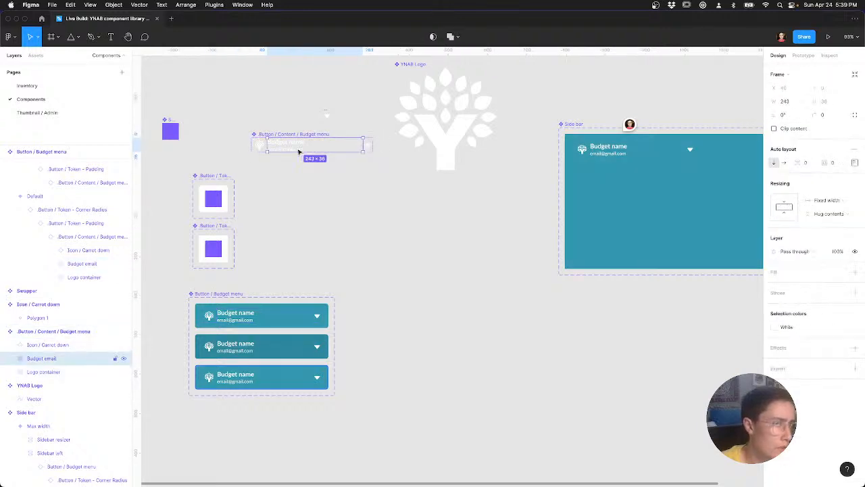
pyautogui.click(830, 213)
pyautogui.click(828, 220)
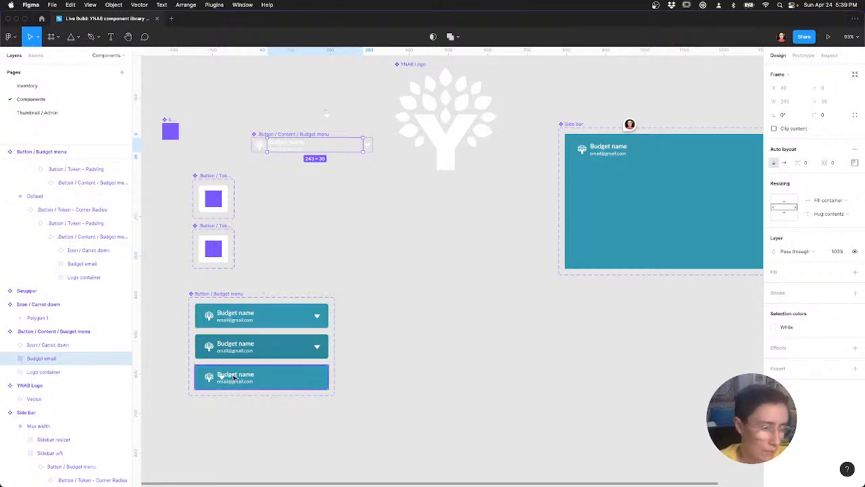
# Step: Reset all overrides on the budget menu content instance nested in the Focus variant
pyautogui.click(233, 377)
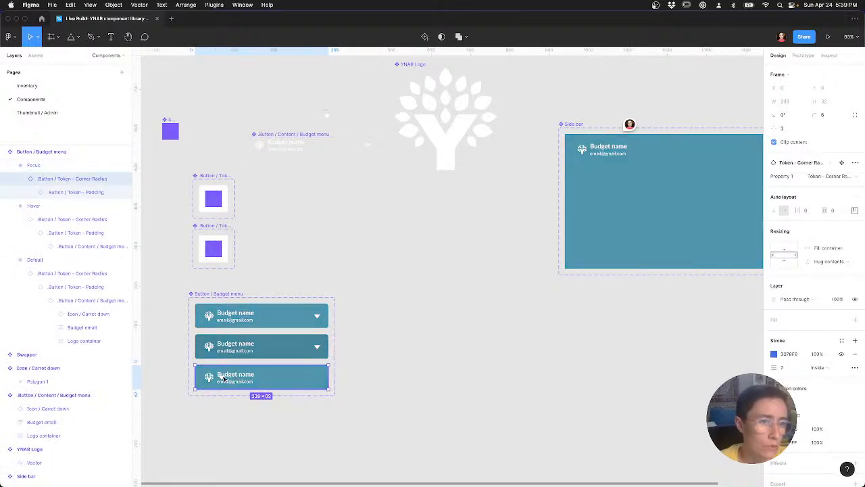
pyautogui.click(223, 379)
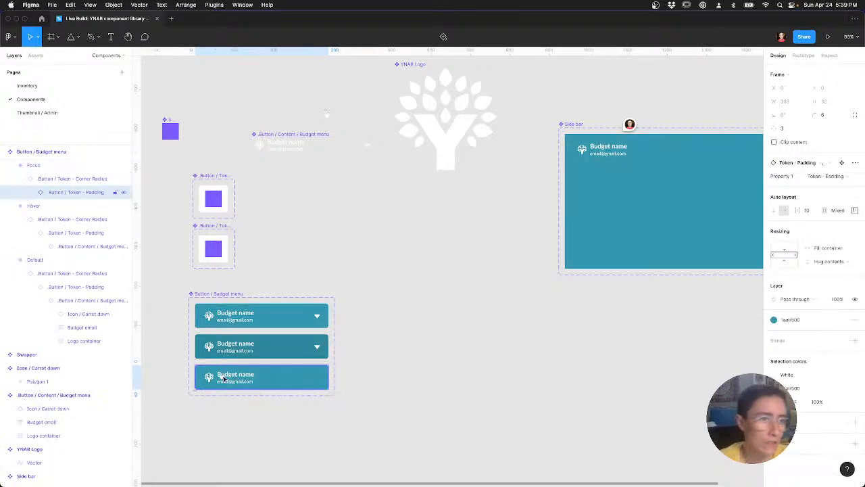
pyautogui.doubleClick(223, 378)
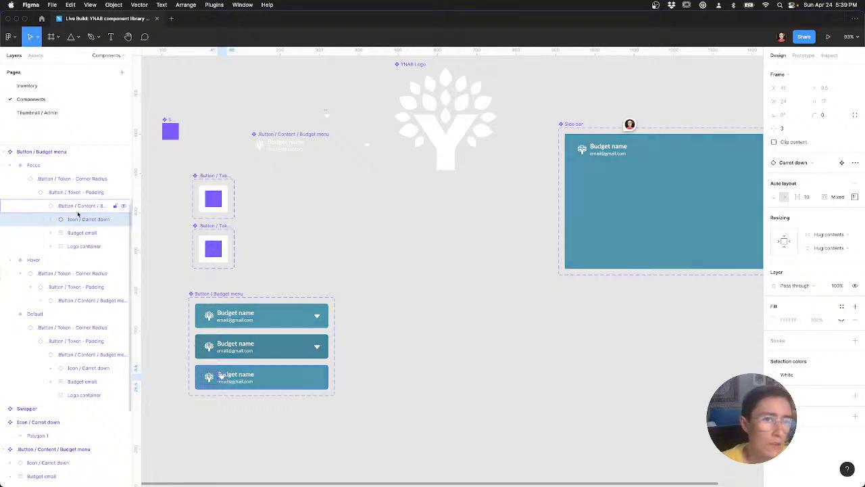
pyautogui.click(81, 234)
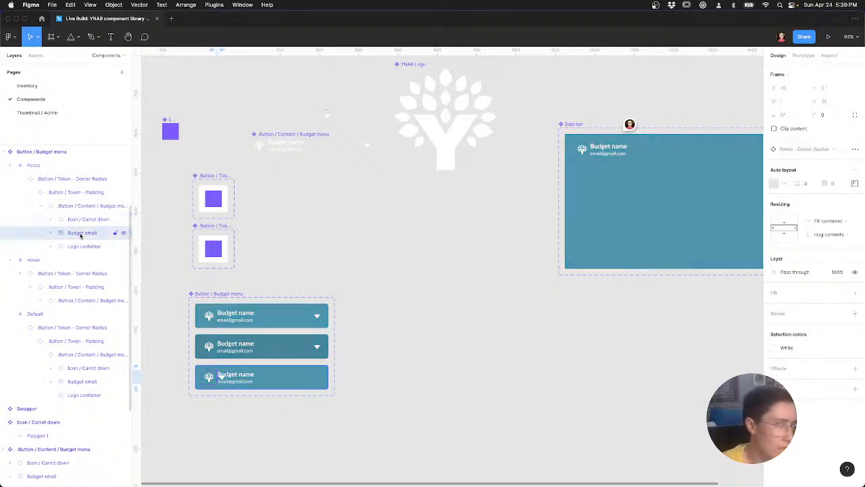
pyautogui.rightClick(80, 235)
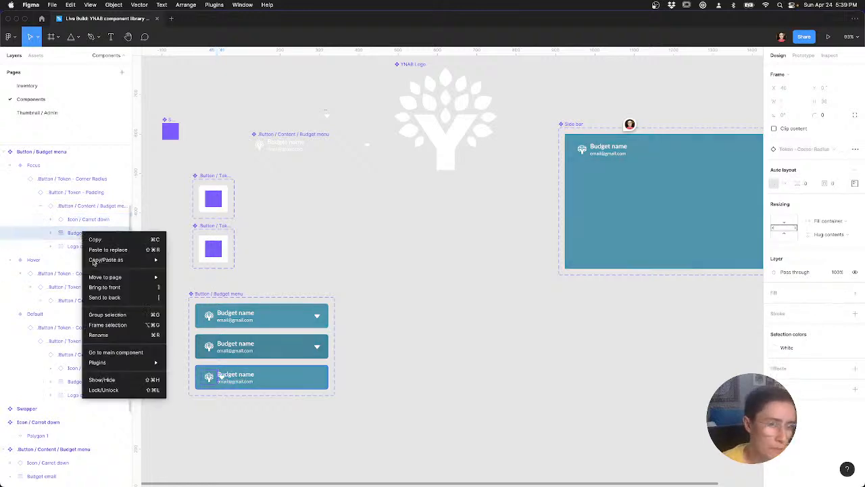
pyautogui.click(70, 206)
pyautogui.click(82, 207)
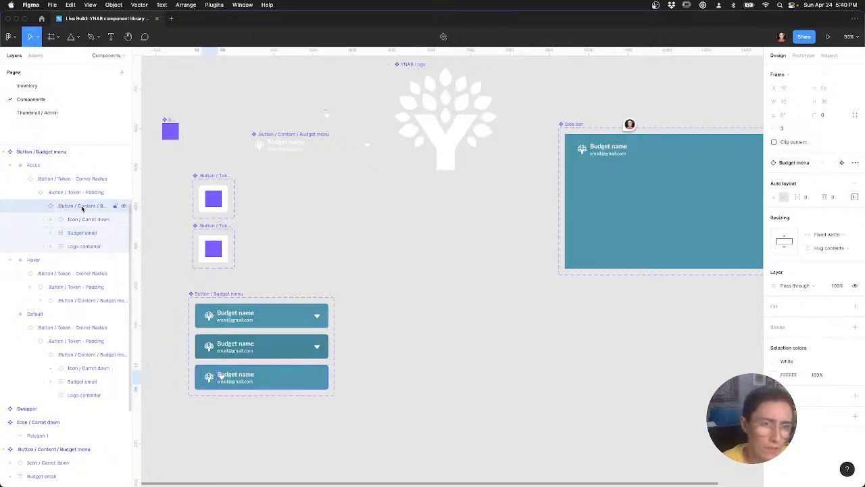
pyautogui.rightClick(82, 207)
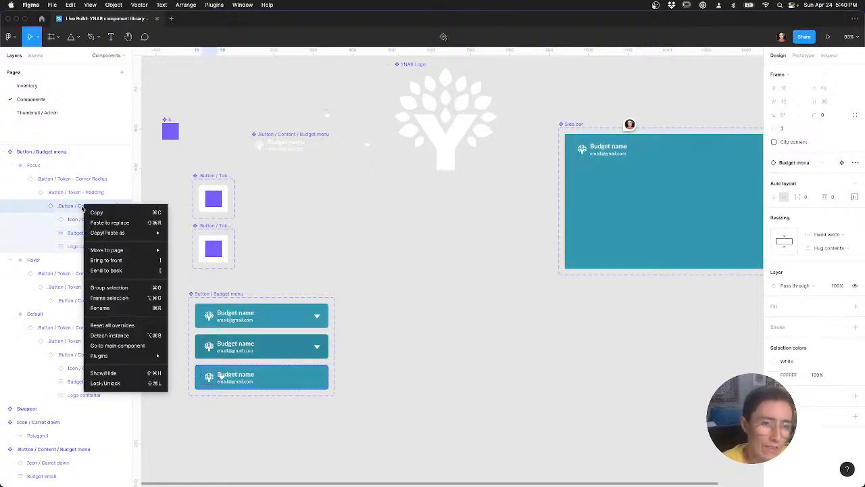
pyautogui.click(124, 328)
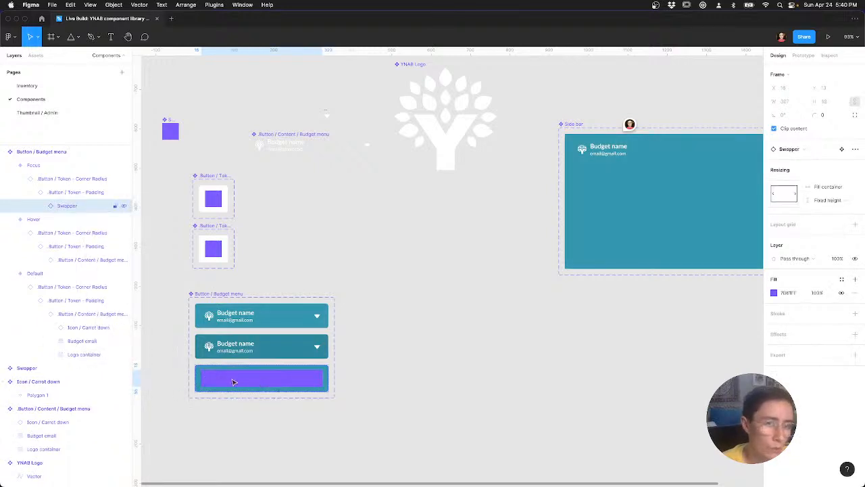
# Step: Swap the Focus variant's Swapper instance for the .Button / Content / Budget menu component
pyautogui.click(788, 150)
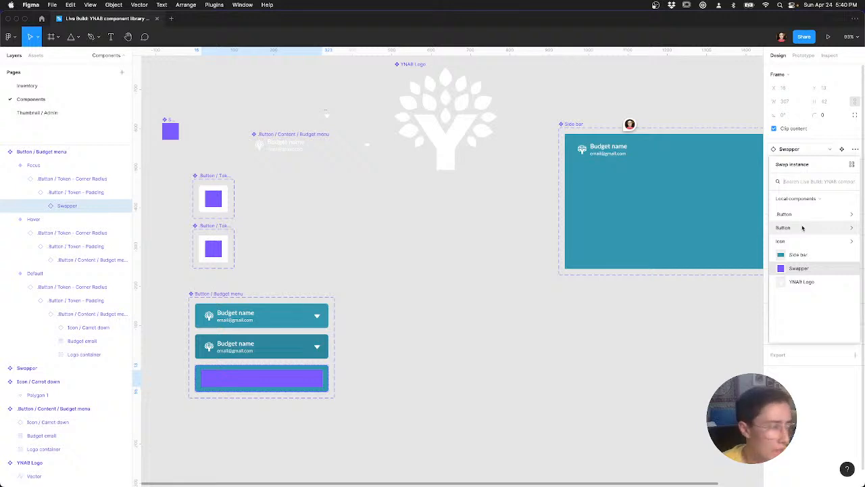
pyautogui.click(807, 221)
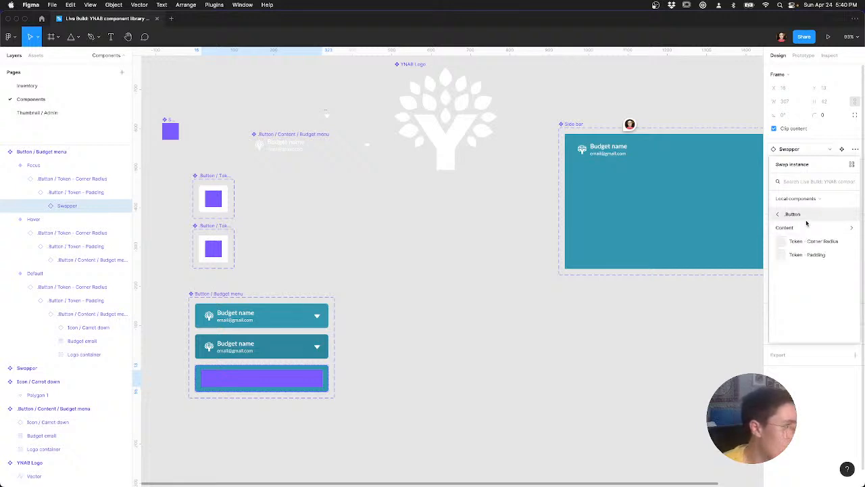
pyautogui.click(810, 228)
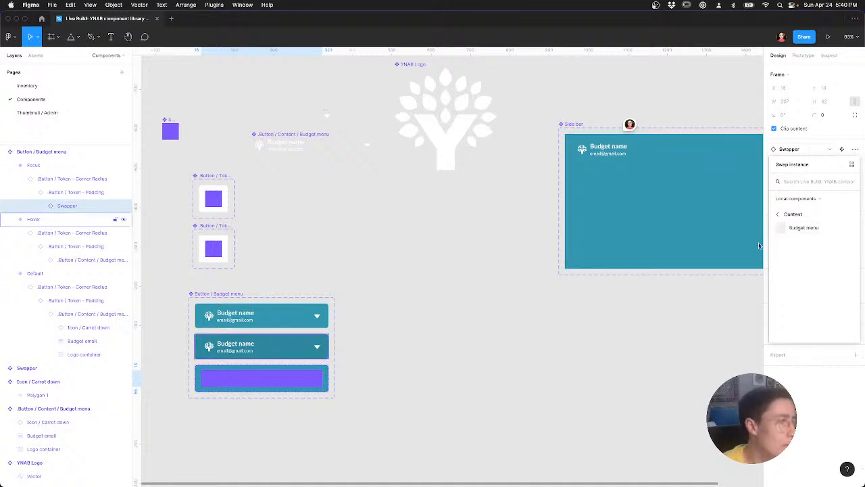
pyautogui.click(802, 229)
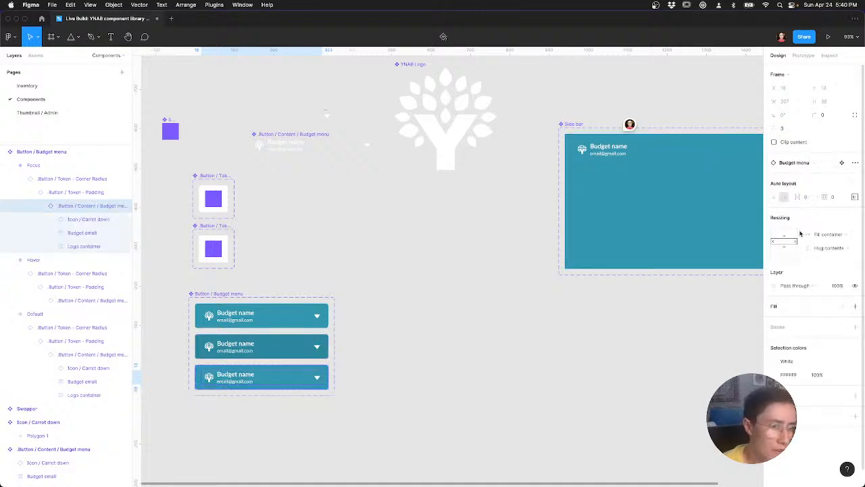
pyautogui.click(488, 358)
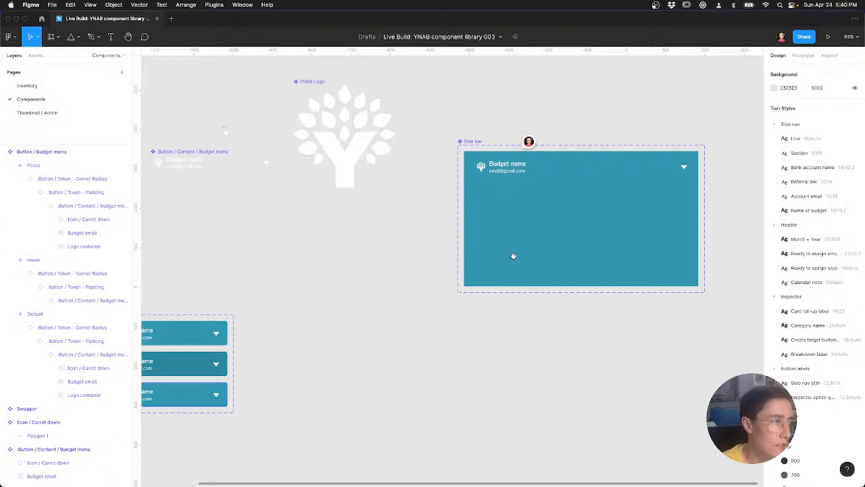
# Step: Check the Sidebar left frame in the side bar's Max width variant and compare it with the budget menu button variants
pyautogui.click(579, 174)
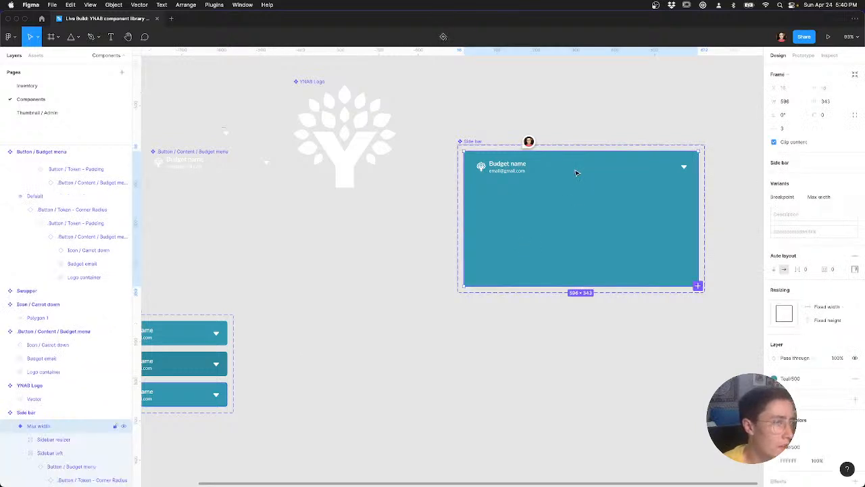
pyautogui.doubleClick(576, 173)
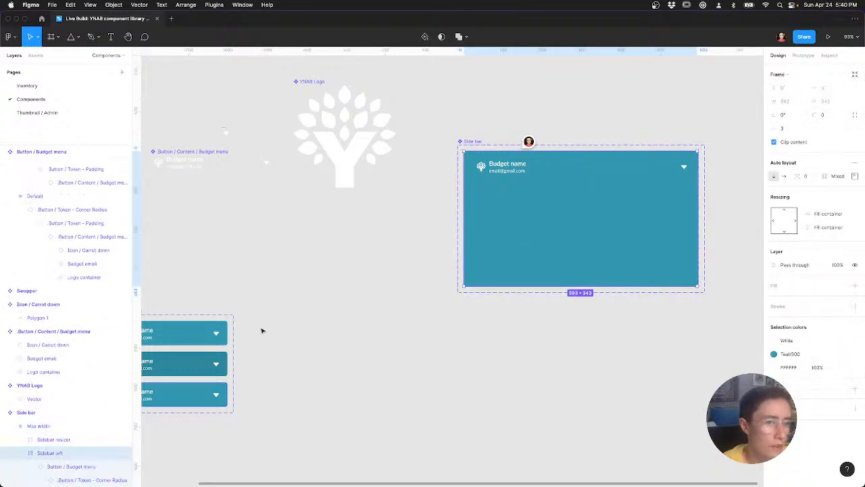
pyautogui.hscroll(-5, 466, 285)
pyautogui.click(373, 289)
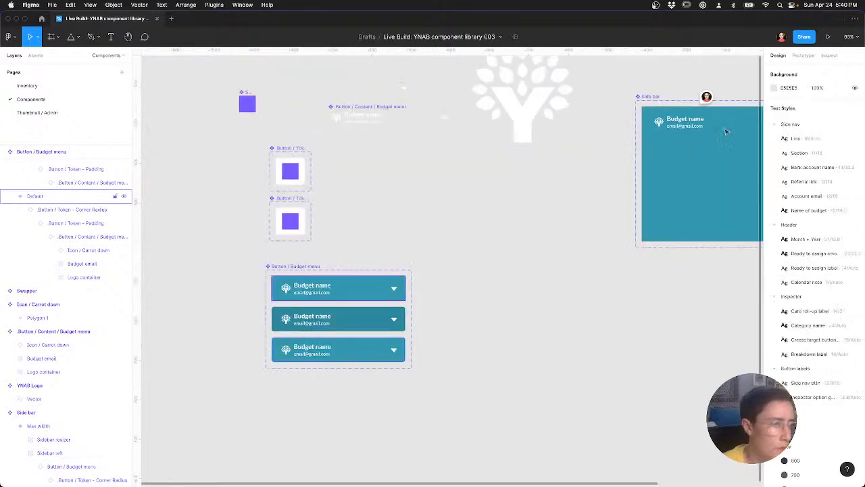
# Step: Add a prototype interaction that changes the budget menu button's Default variant to Hover, triggered while hovering
pyautogui.click(806, 56)
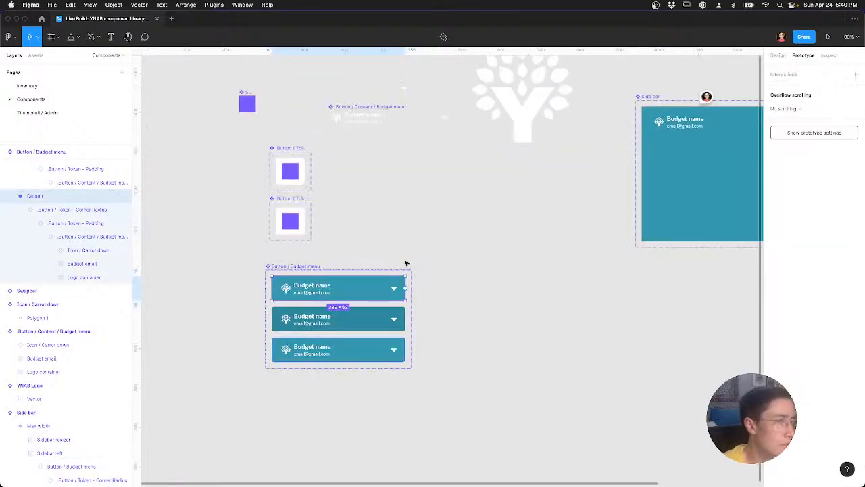
pyautogui.moveTo(404, 288); pyautogui.dragTo(378, 309)
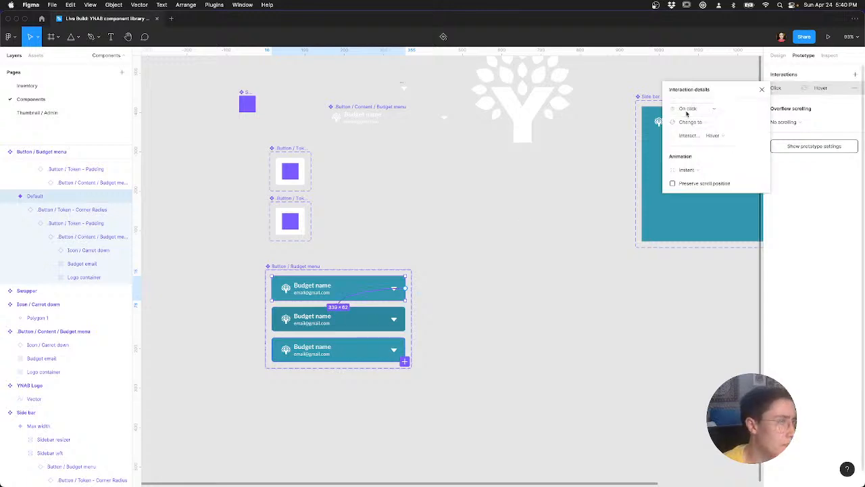
pyautogui.click(686, 111)
pyautogui.click(688, 129)
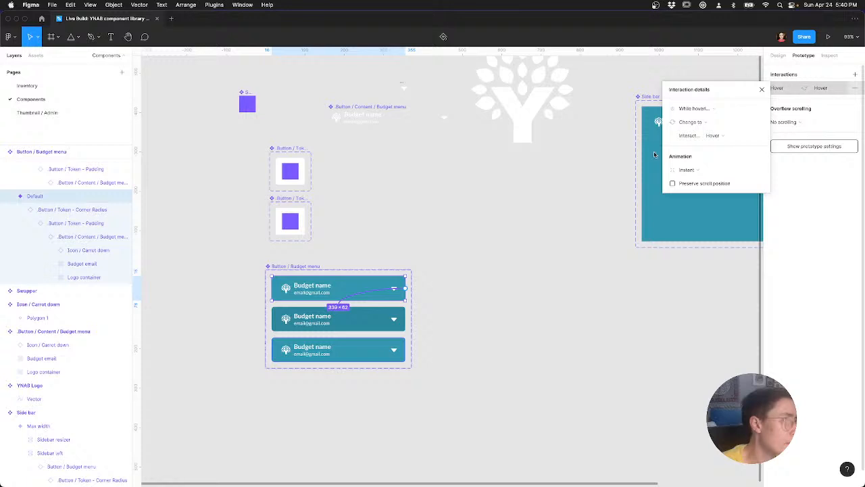
pyautogui.hotkey('shift', 'e')
pyautogui.click(475, 238)
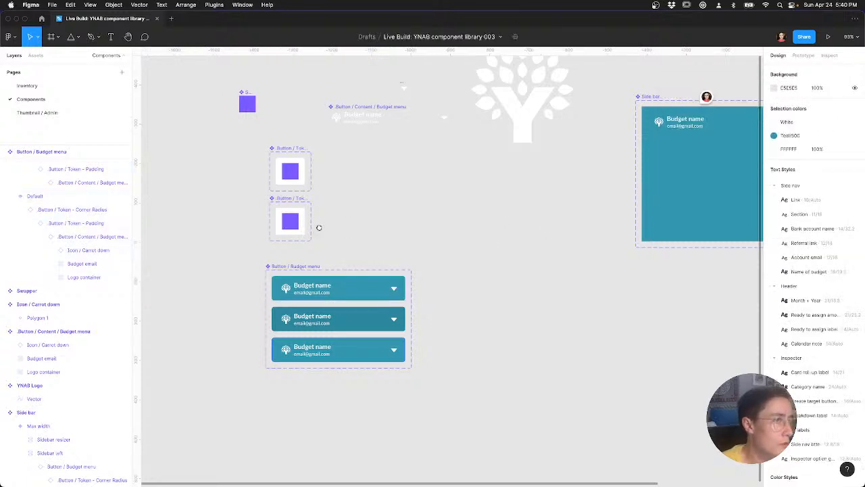
# Step: Duplicate the side bar's Max width variant as an instance below the original and draw a frame about 828 × 437 around it
pyautogui.moveTo(684, 196); pyautogui.dragTo(429, 194)
pyautogui.click(446, 199)
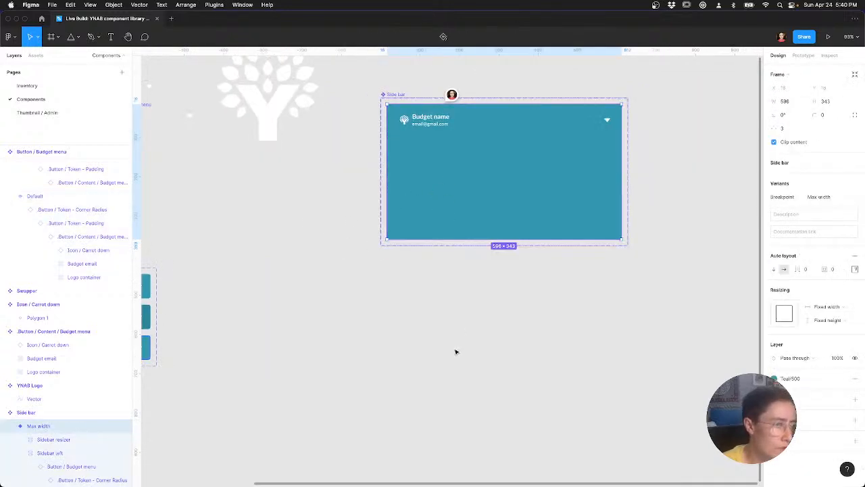
pyautogui.press('super+d')
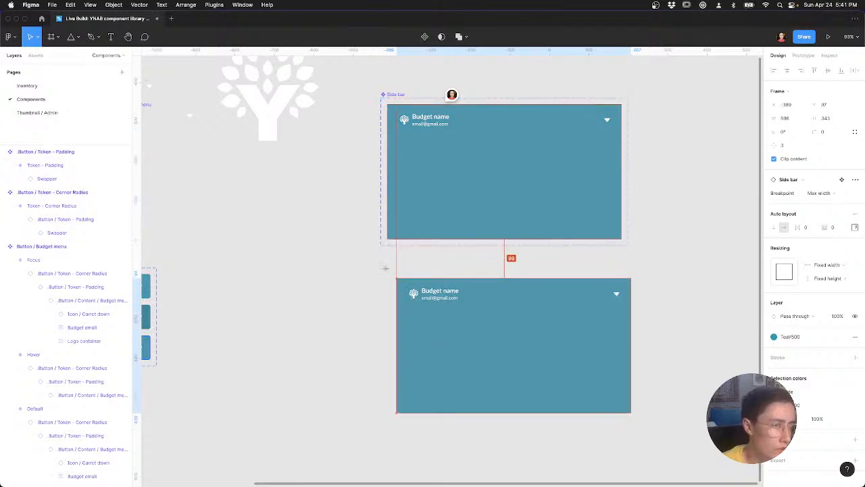
pyautogui.press('f')
pyautogui.moveTo(387, 267)
pyautogui.mouseDown()
pyautogui.moveTo(720, 456)
pyautogui.moveTo(713, 440)
pyautogui.mouseUp()
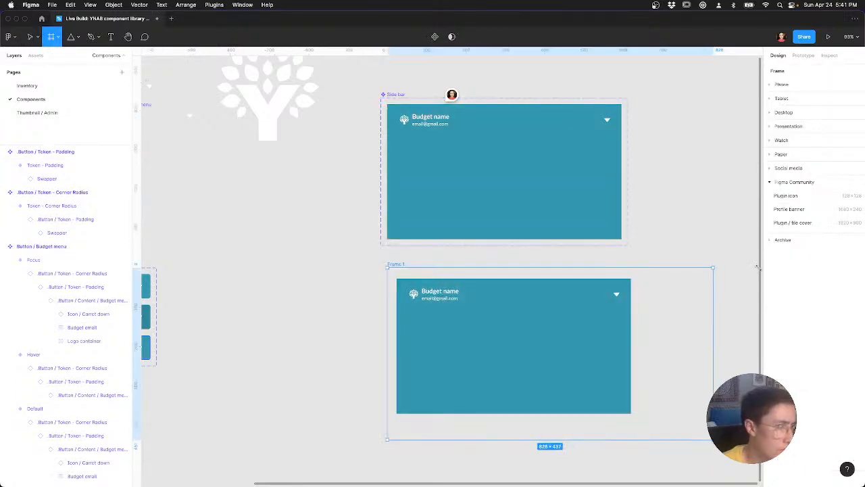
# Step: Preview the side bar test frame as a prototype, enlarge it and check the budget menu's hover state
pyautogui.click(829, 37)
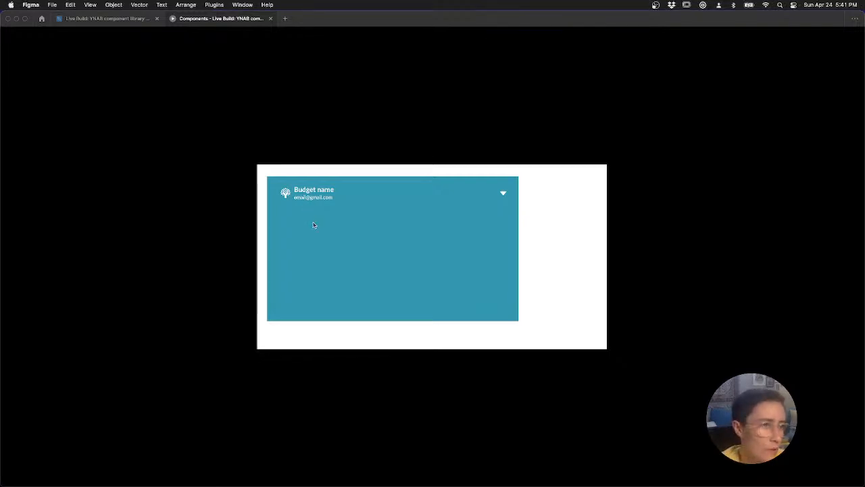
pyautogui.press('z')
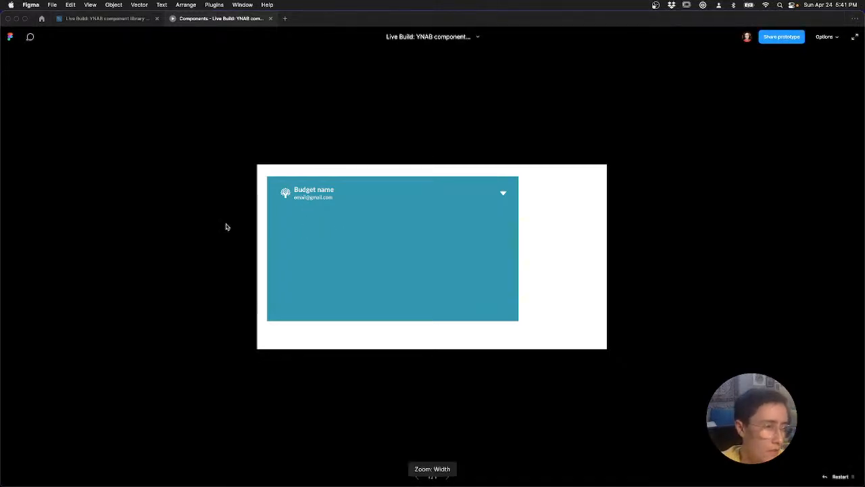
pyautogui.press('z')
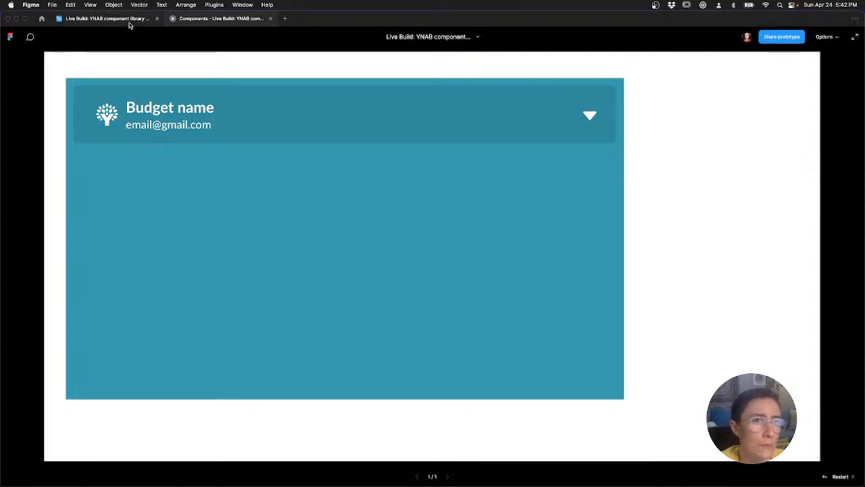
pyautogui.click(62, 22)
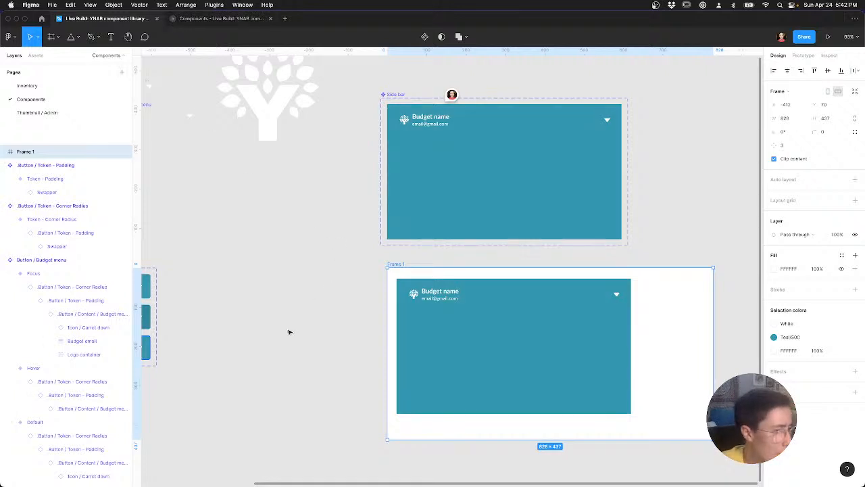
# Step: Delete the test frame together with the side bar instance inside it
pyautogui.moveTo(300, 332); pyautogui.dragTo(410, 320)
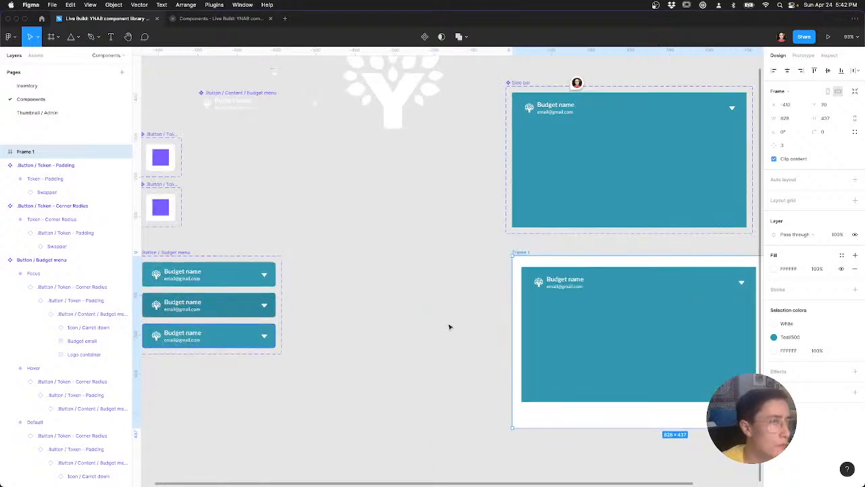
pyautogui.click(521, 255)
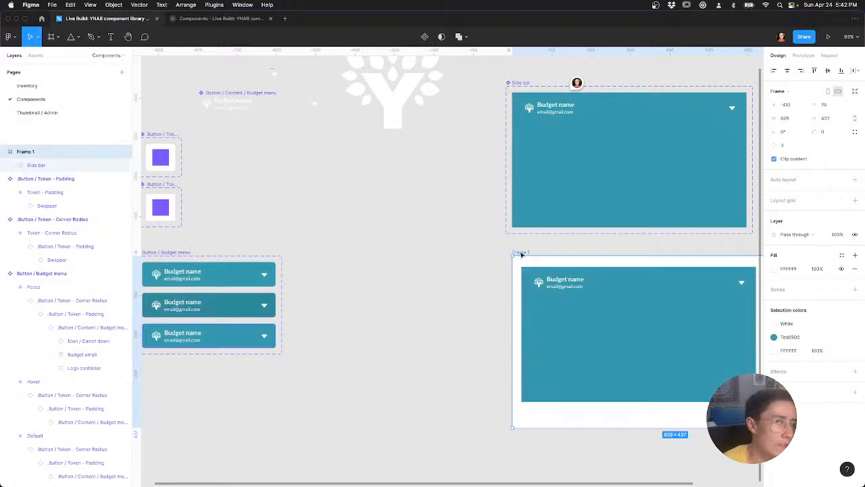
pyautogui.press('Delete')
pyautogui.scroll(3, 477, 332)
pyautogui.hscroll(-4, 477, 332)
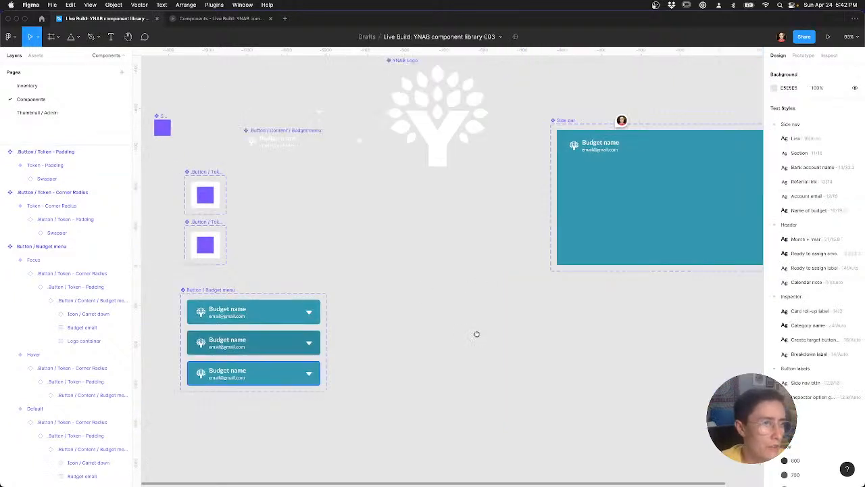
# Step: Examine the Token - Padding and Token - Corner Radius button components and the padding instance nested in the corner radius one
pyautogui.click(228, 252)
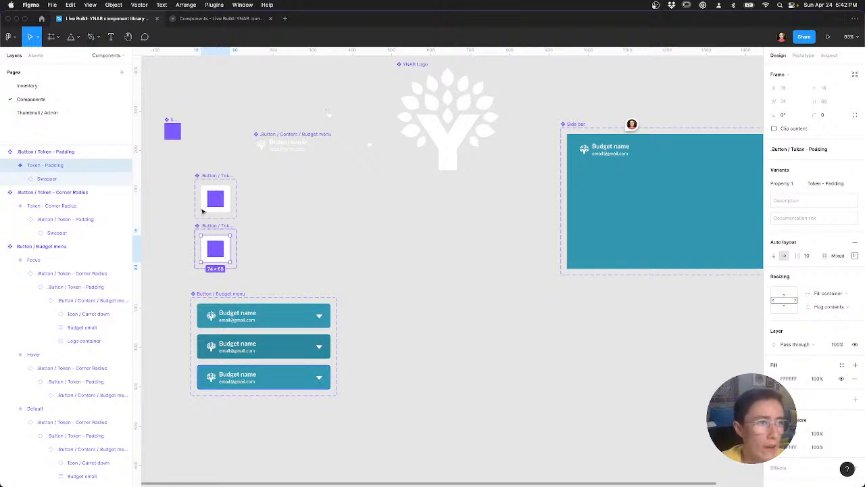
pyautogui.click(209, 207)
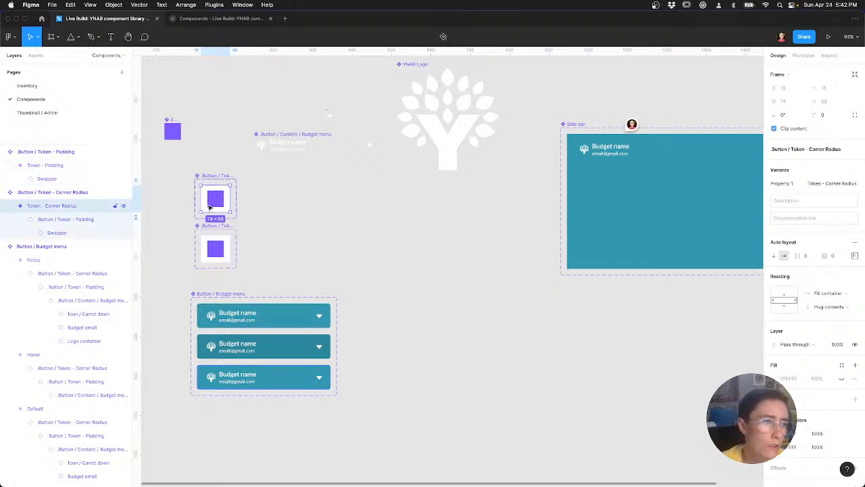
pyautogui.scroll(-4, 209, 207)
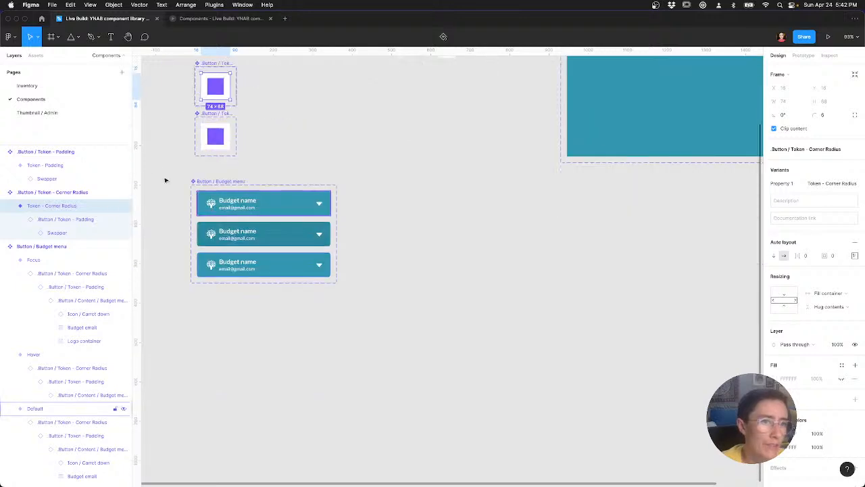
pyautogui.scroll(3, 205, 241)
pyautogui.hscroll(-2, 205, 242)
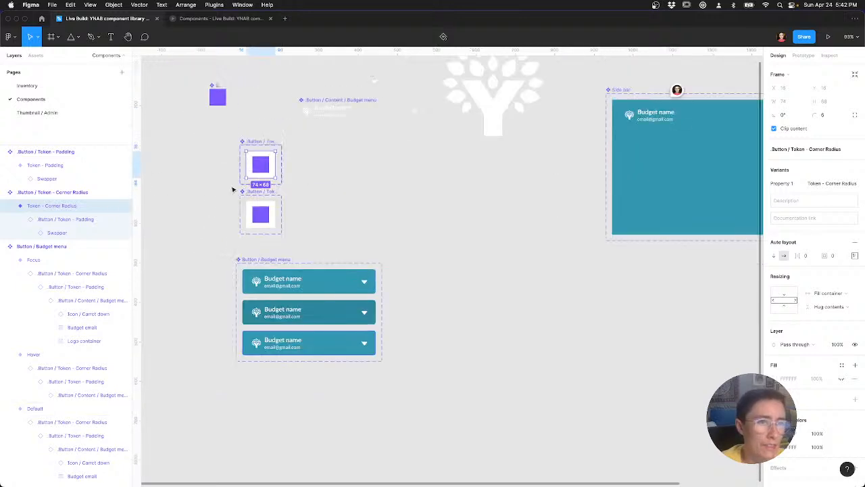
pyautogui.scroll(5, 234, 192)
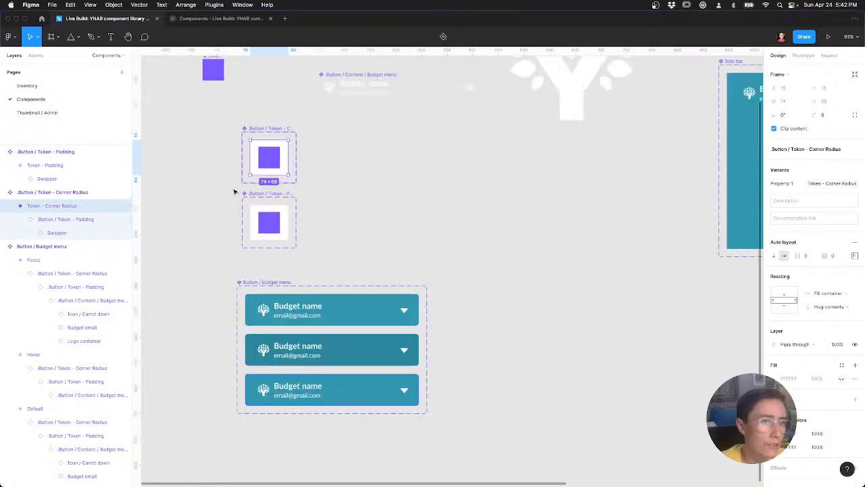
pyautogui.click(234, 191)
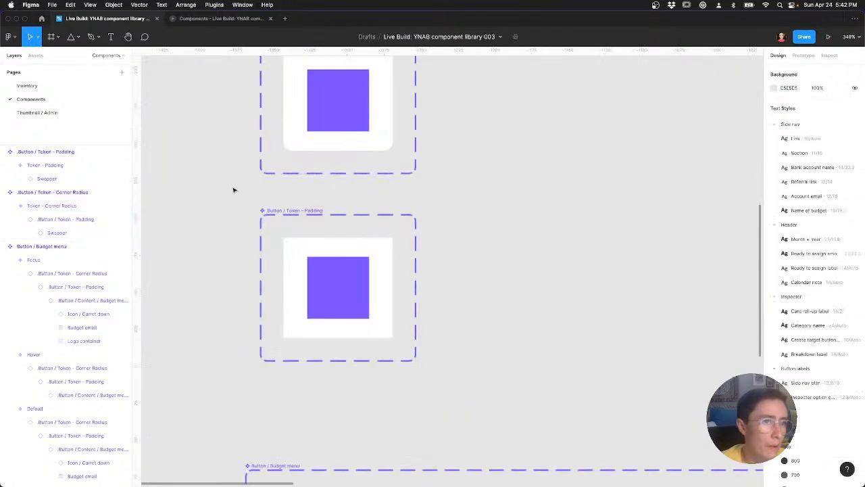
pyautogui.scroll(3, 234, 190)
pyautogui.scroll(-2, 234, 192)
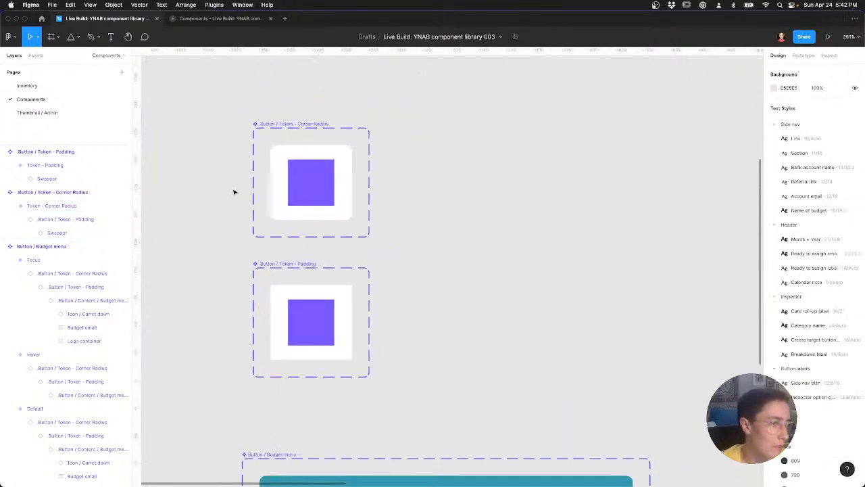
pyautogui.click(273, 265)
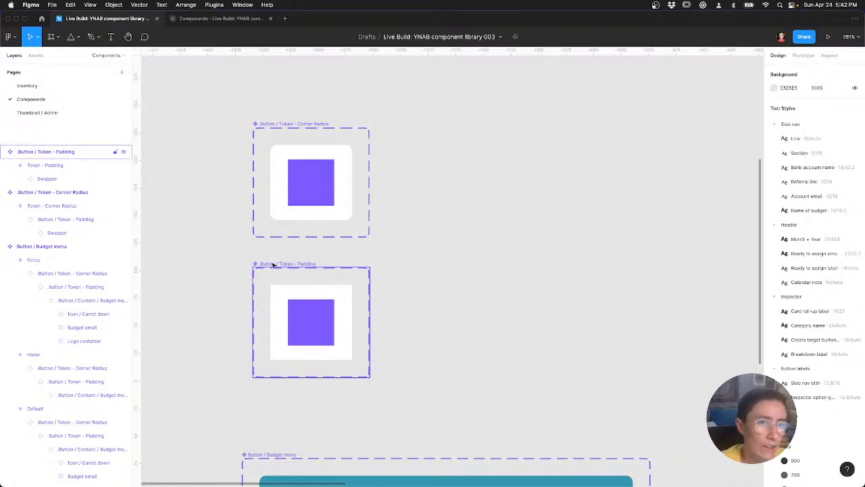
pyautogui.doubleClick(312, 168)
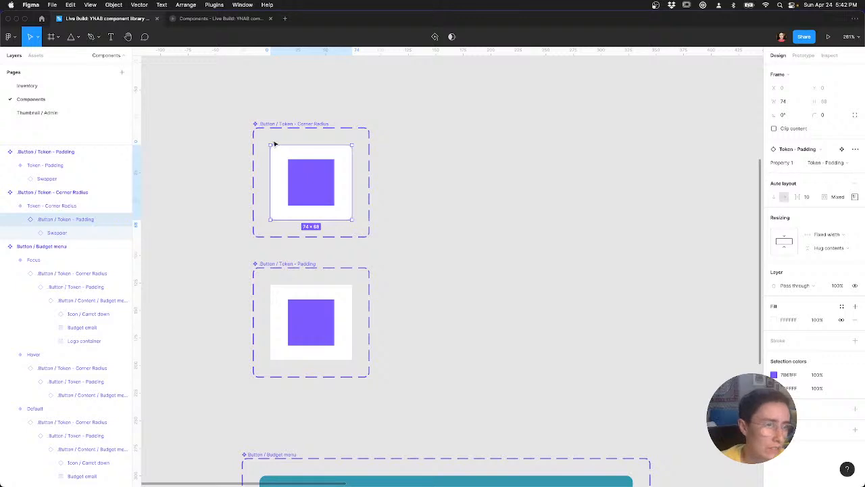
pyautogui.press('Escape')
# Step: Rearrange the token components so Token - Padding sits directly above Token - Corner Radius, aligned vertically with a gap between them
pyautogui.moveTo(284, 126); pyautogui.dragTo(494, 287)
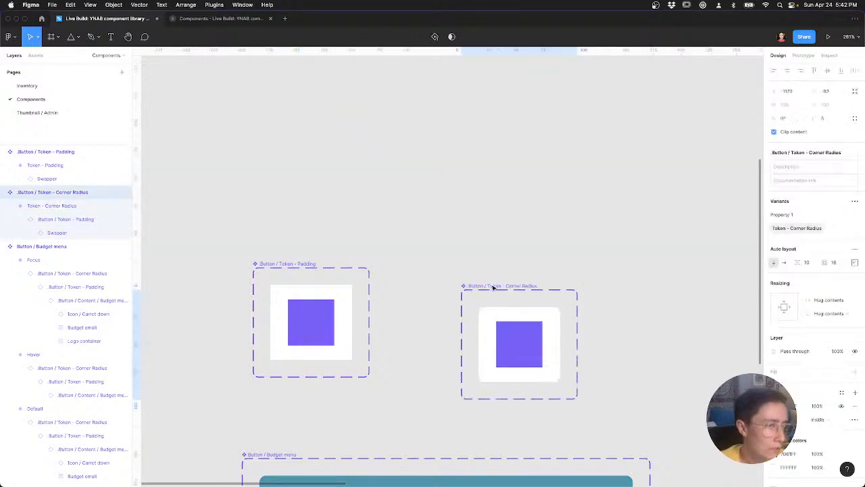
pyautogui.click(299, 264)
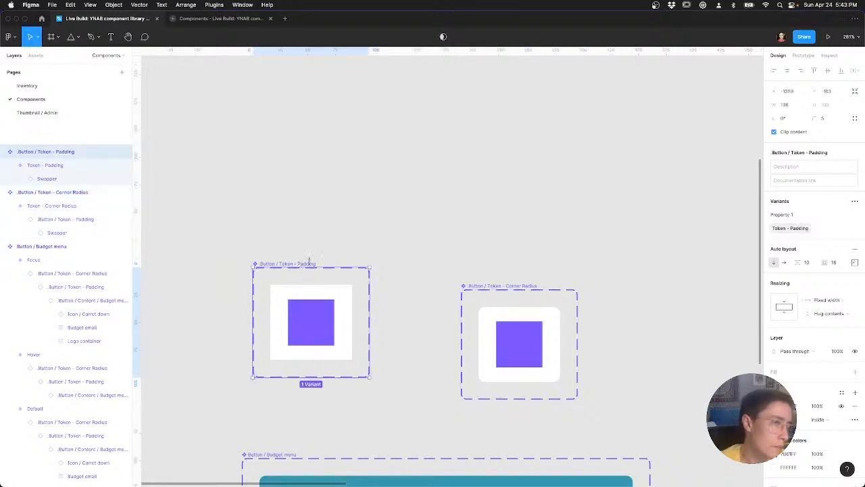
pyautogui.moveTo(322, 140); pyautogui.dragTo(322, 87)
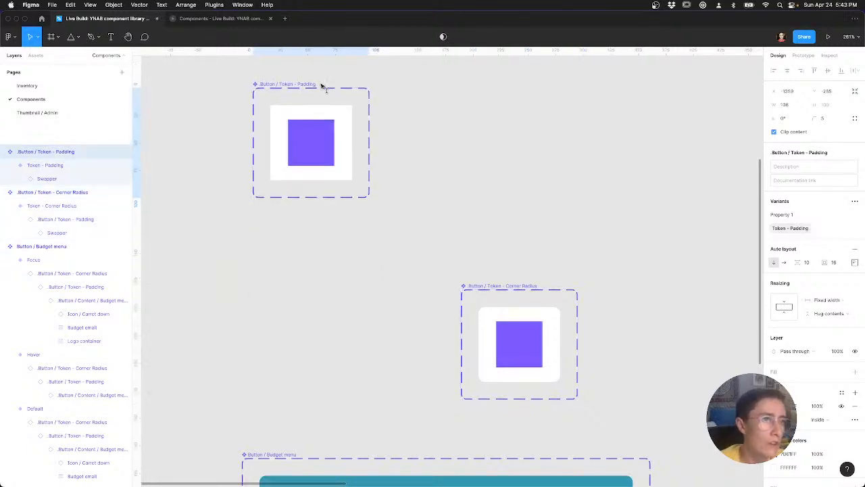
pyautogui.click(524, 287)
pyautogui.moveTo(307, 283); pyautogui.dragTo(313, 264)
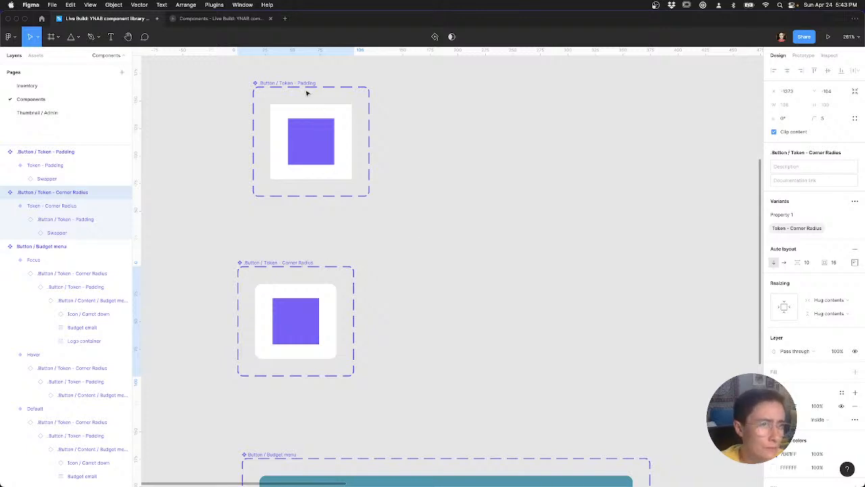
pyautogui.press('Escape')
pyautogui.moveTo(295, 87); pyautogui.dragTo(282, 87)
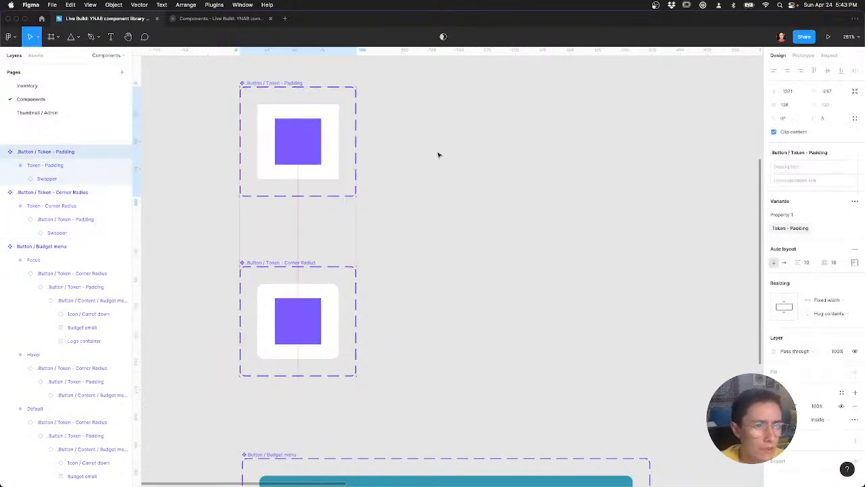
# Step: Draw downward arrows from Token - Padding to Token - Corner Radius and from Token - Corner Radius to the Budget menu button
pyautogui.click(470, 170)
pyautogui.hotkey('shift', 'l')
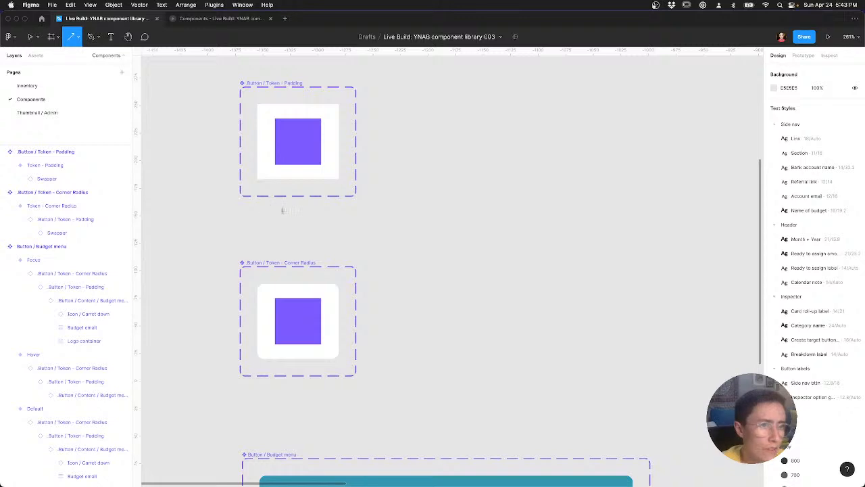
pyautogui.moveTo(283, 207); pyautogui.dragTo(285, 242)
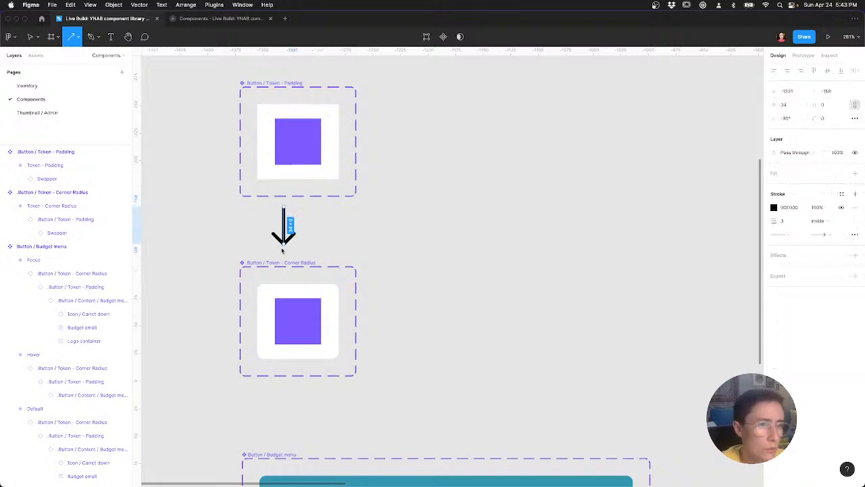
pyautogui.press('Escape')
pyautogui.hotkey('shift', 'l')
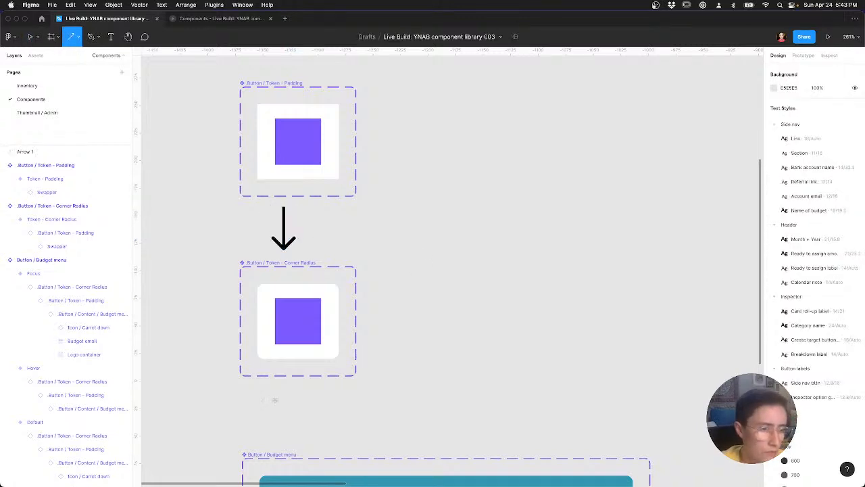
pyautogui.moveTo(284, 385); pyautogui.dragTo(284, 432)
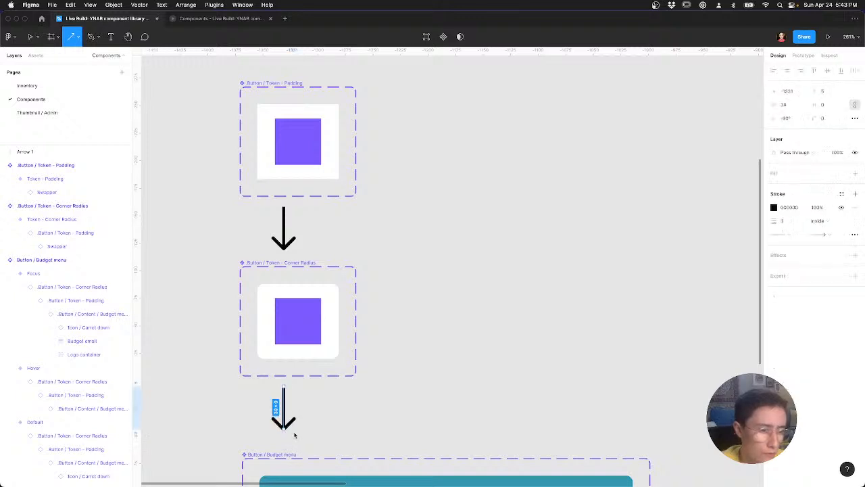
pyautogui.press('Escape')
pyautogui.scroll(3, 365, 405)
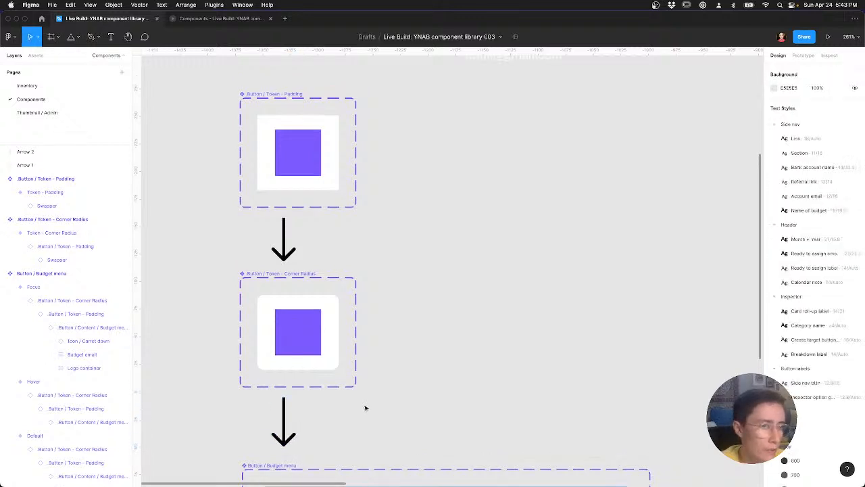
pyautogui.scroll(-2, 364, 407)
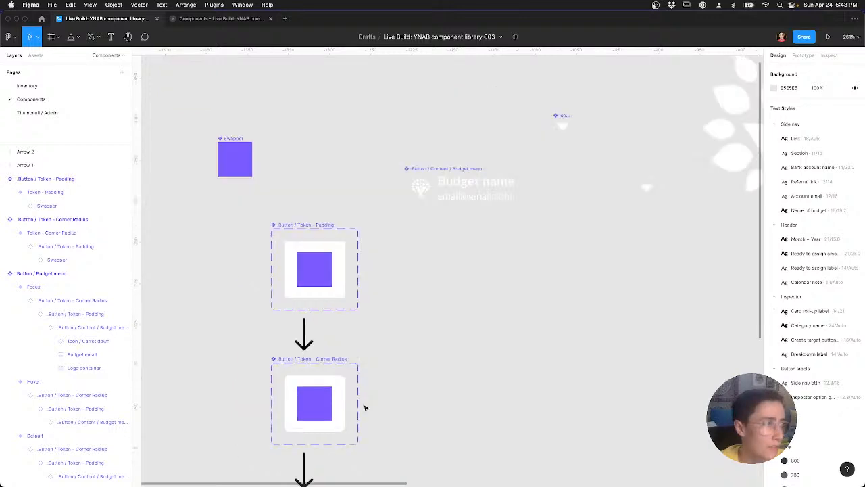
pyautogui.scroll(-3, 365, 407)
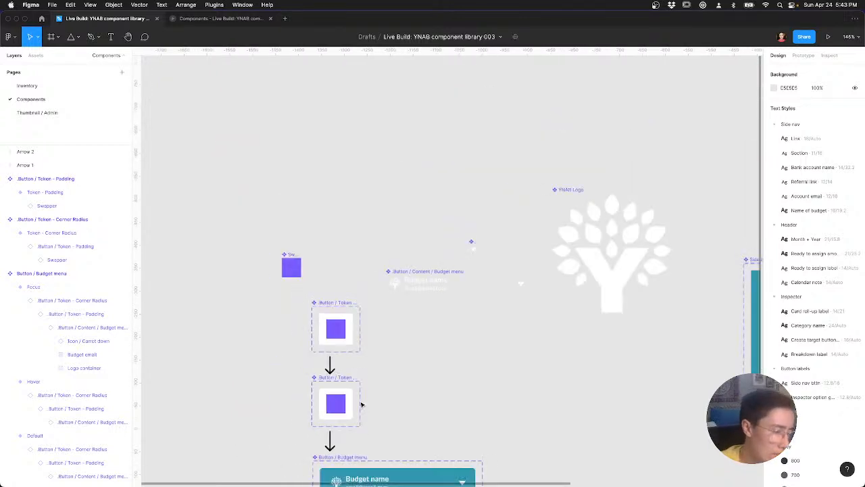
pyautogui.scroll(-3, 342, 332)
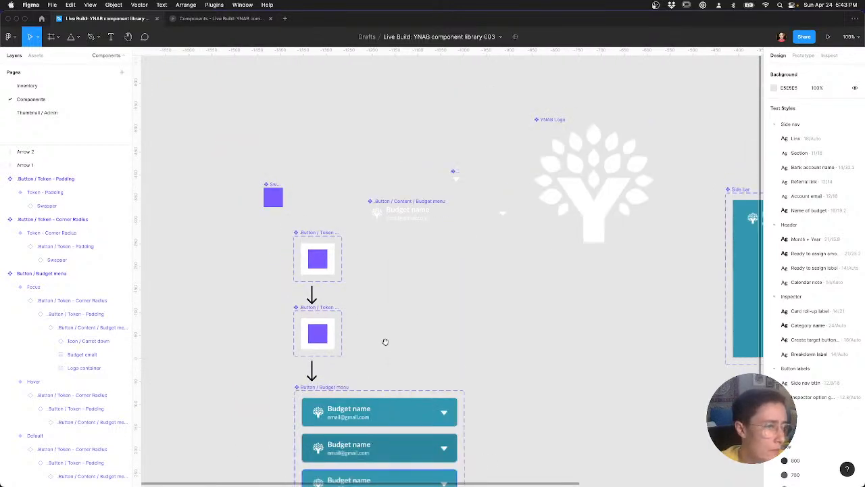
pyautogui.scroll(-2, 351, 302)
pyautogui.hscroll(3, 351, 302)
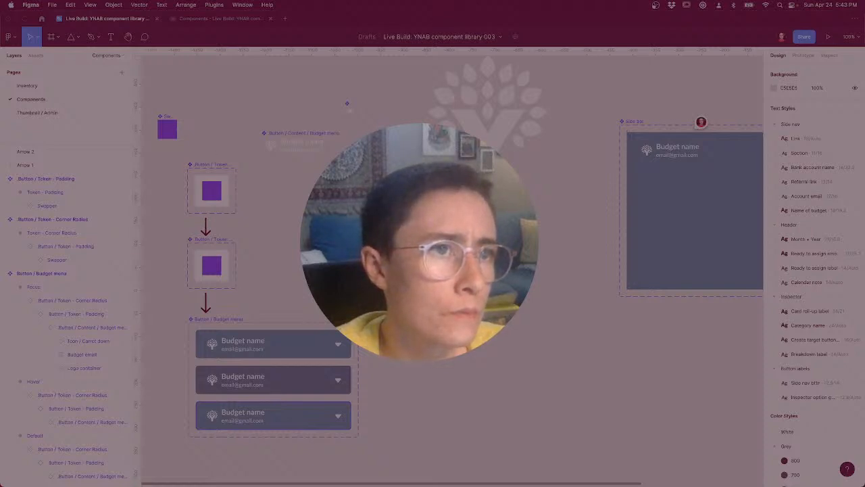
# Step: Switch to the YNAB budget page in Firefox and close its developer tools
pyautogui.moveTo(463, 476)
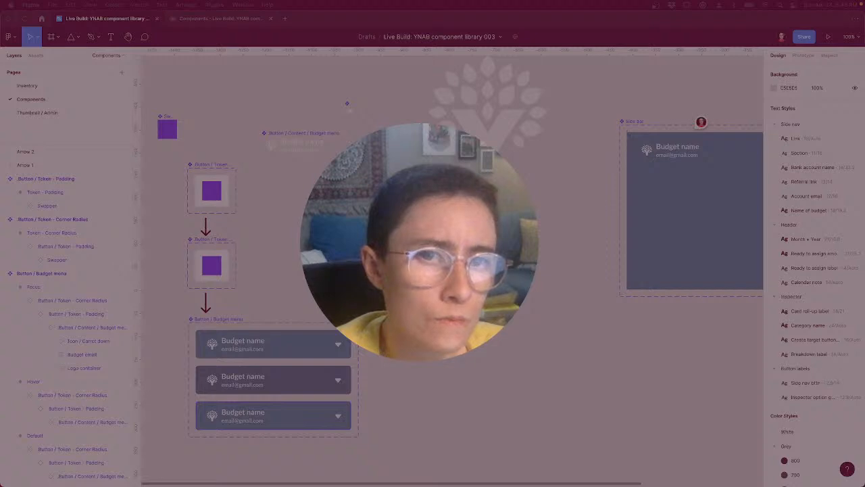
pyautogui.press('super+Tab')
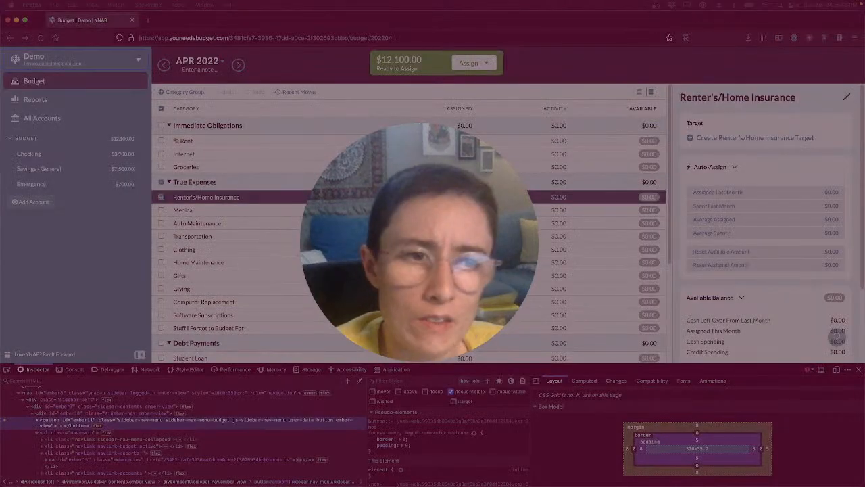
pyautogui.press('super+Tab')
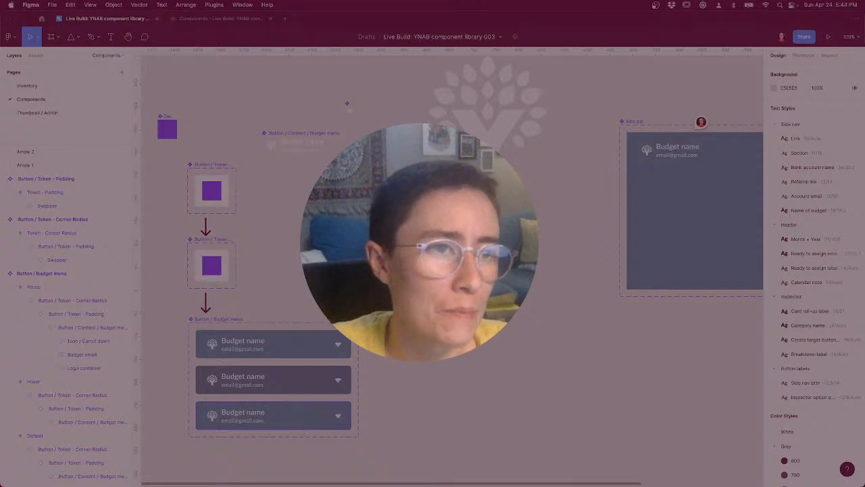
pyautogui.hotkey('ctrl', 'Left')
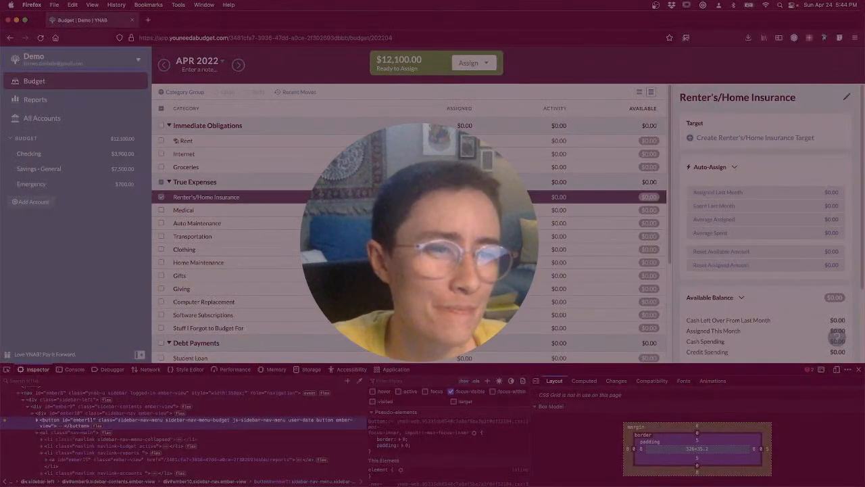
pyautogui.click(859, 370)
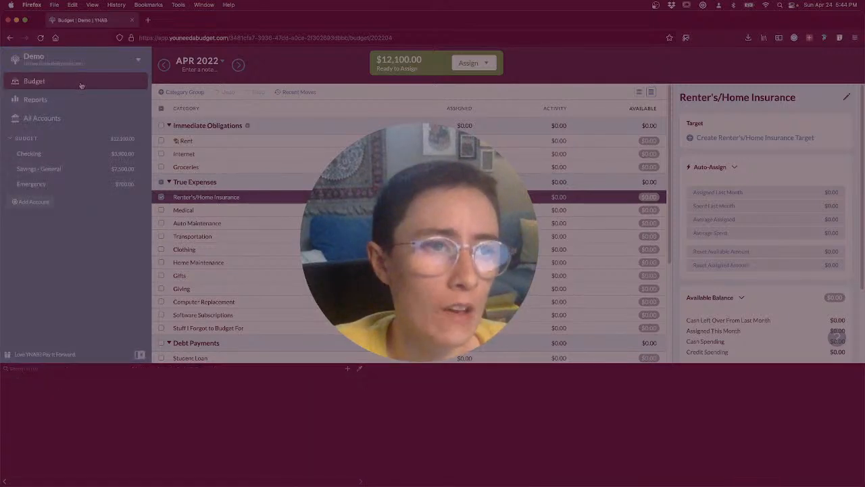